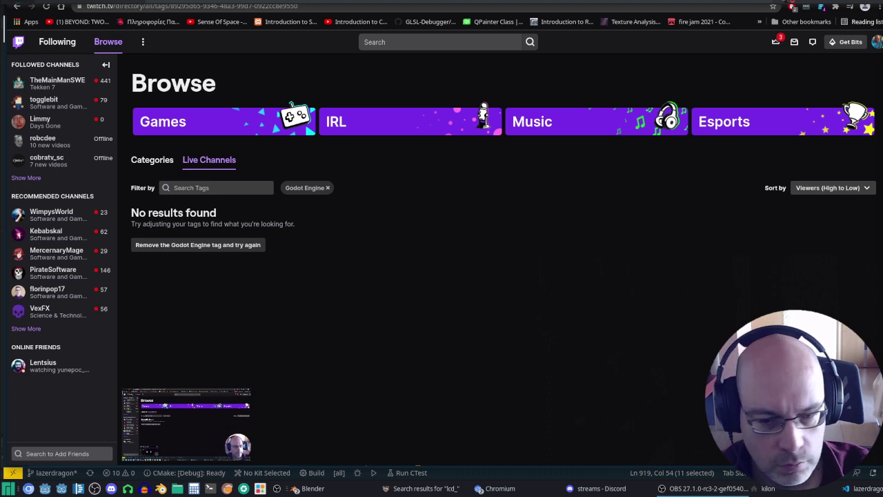
Close Twitch's floating mini stream player, leaving the Godot Engine tag browse page.
mouse_move(178, 443)
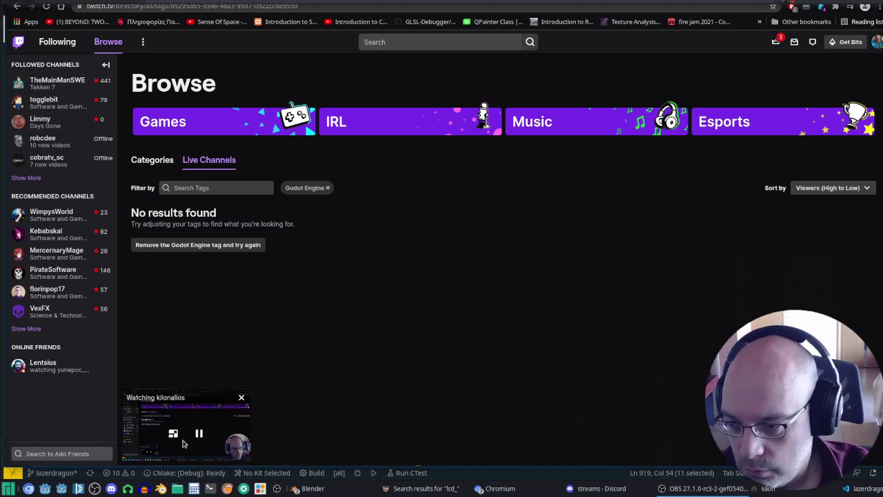
left_click(241, 397)
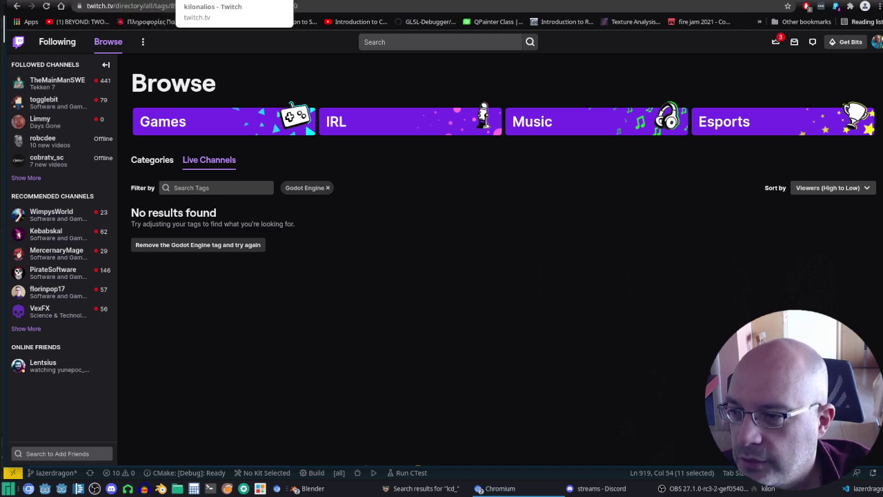
Open a bookmark and go back through browser history to The Book of Shaders homepage.
left_click(232, 22)
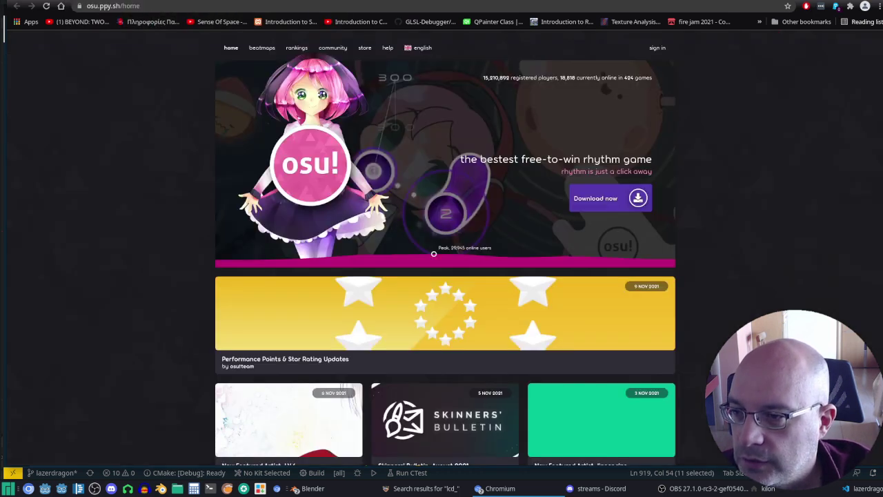
key("alt+Left")
key("alt+Left")
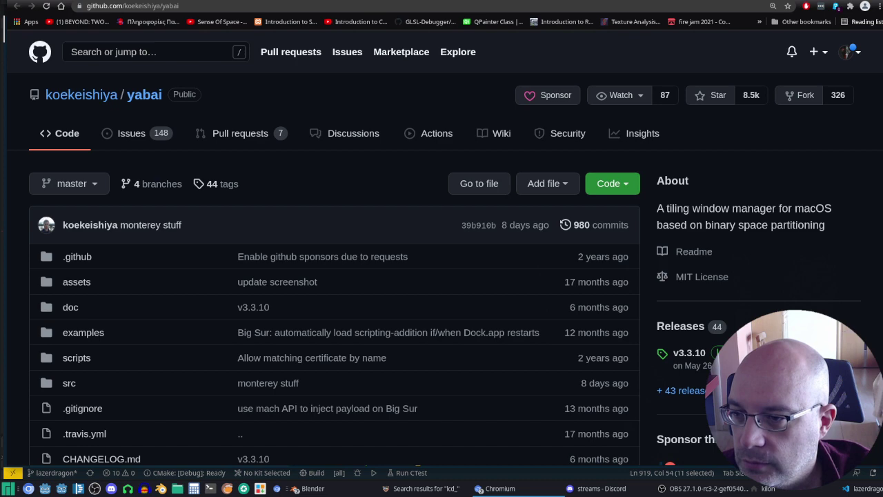
key("alt+Left")
key("alt+Left")
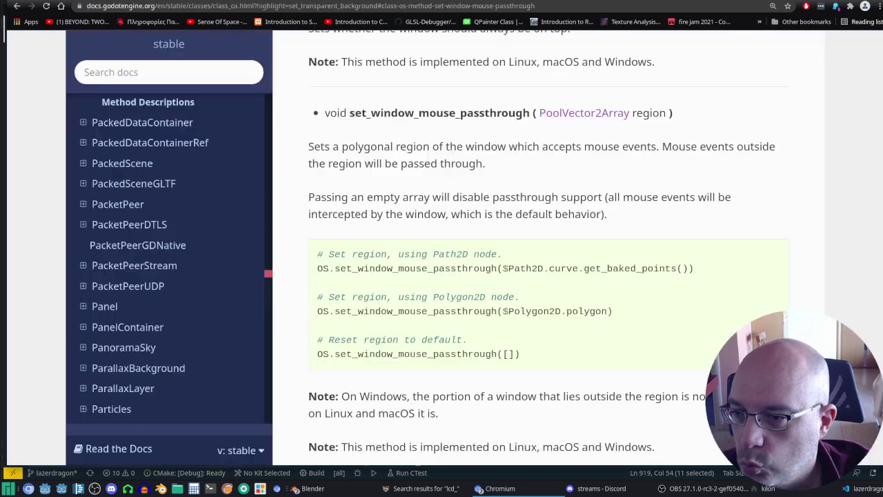
key("alt+Left")
key("alt+Left")
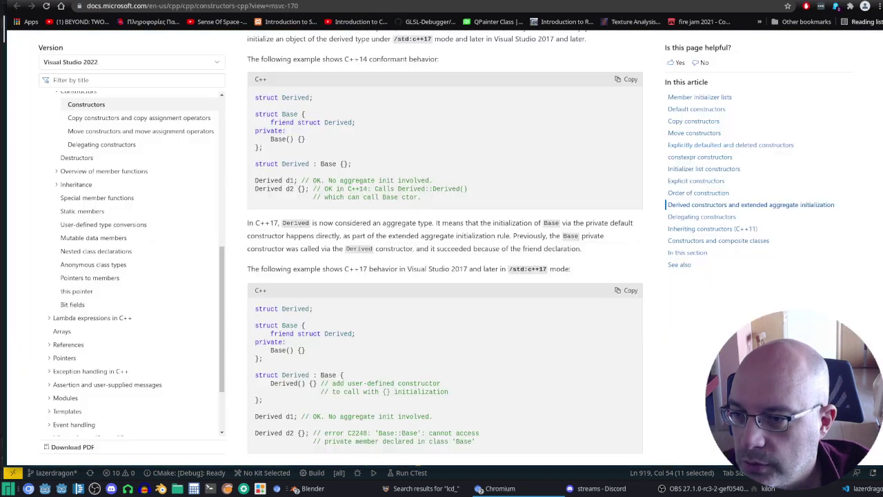
key("alt+Left")
key("alt+Left")
key("alt+Left")
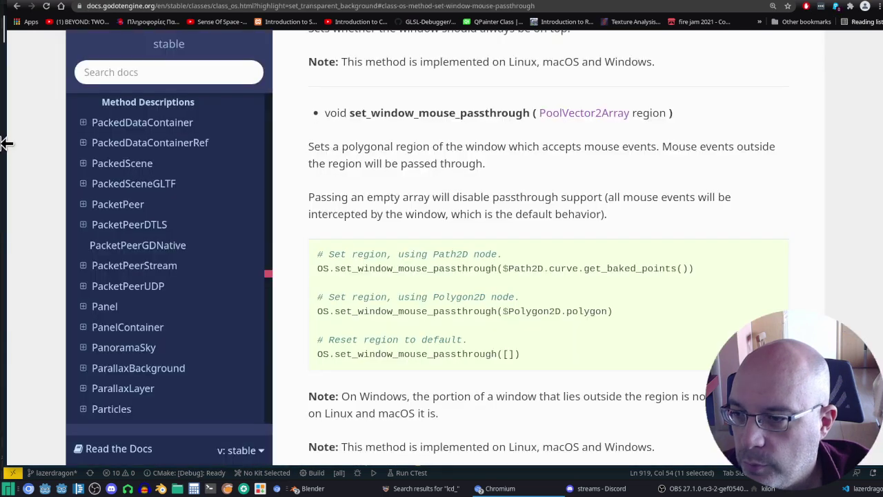
key("alt+Left")
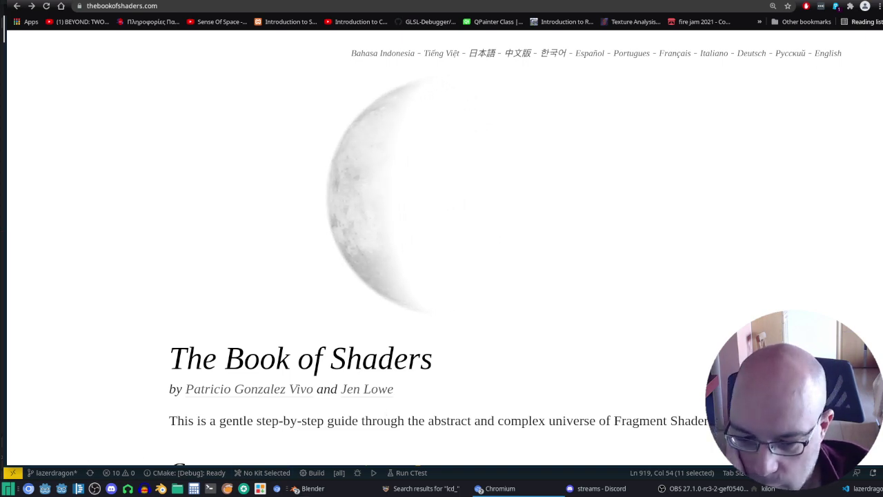
left_click(870, 489)
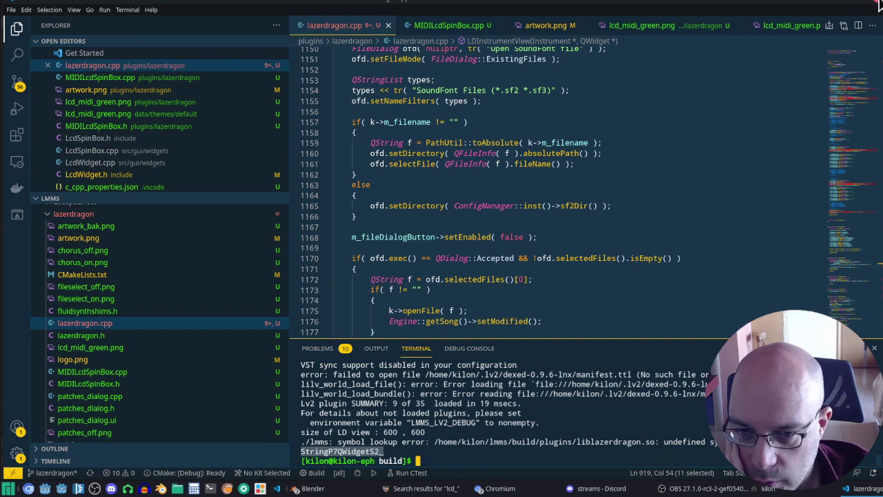
key("alt+Tab")
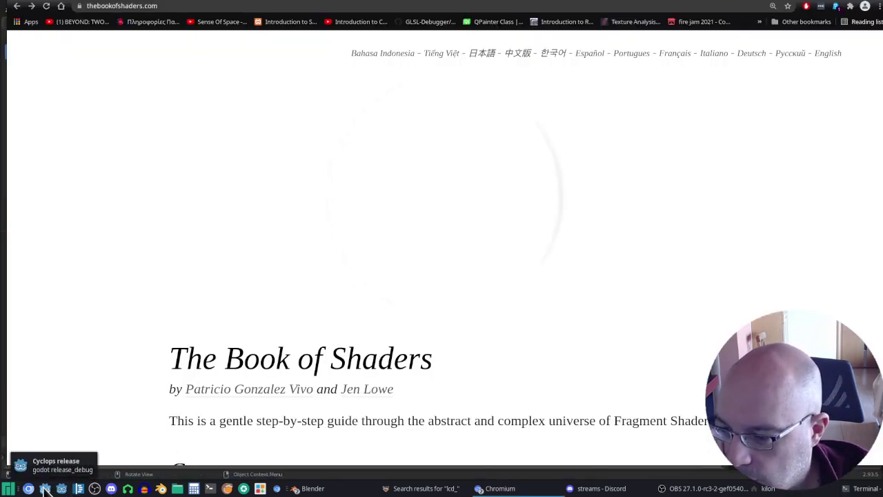
Launch the Godot Project Manager and open the ephestos project.
left_click(45, 489)
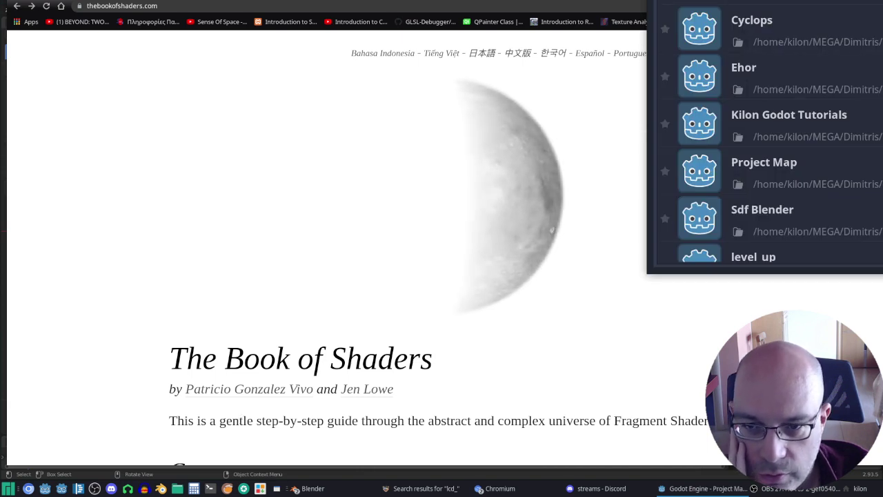
key("Return")
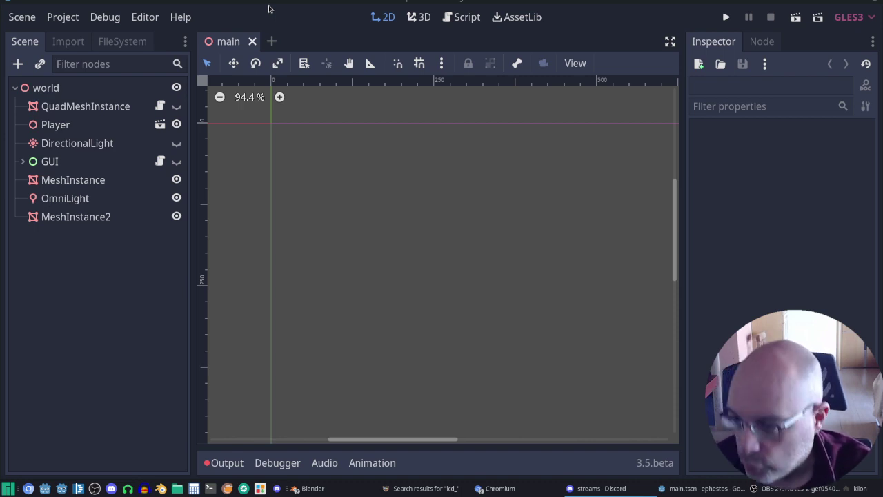
Hide the red sphere MeshInstance2 using its visibility eye icon.
double_click(97, 216)
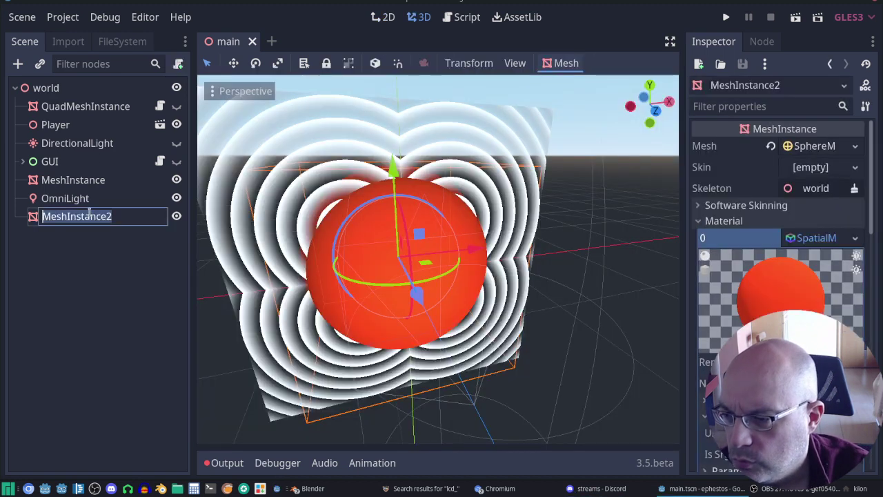
key("Return")
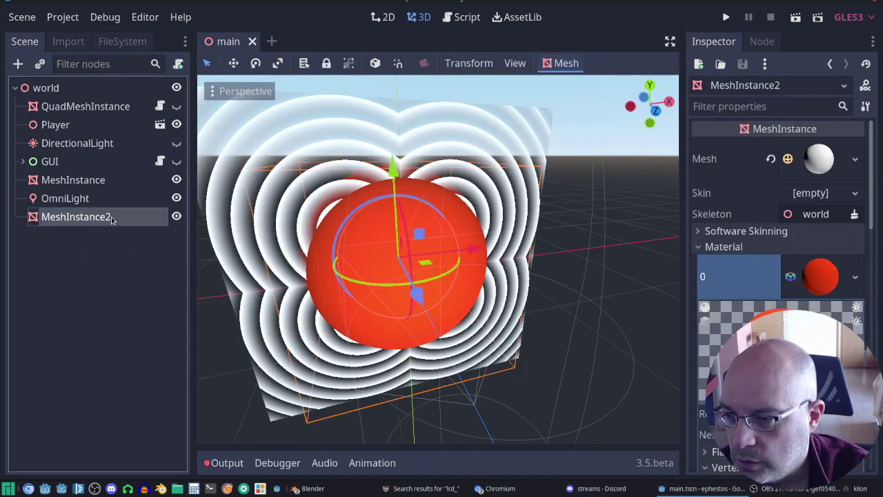
left_click(101, 182)
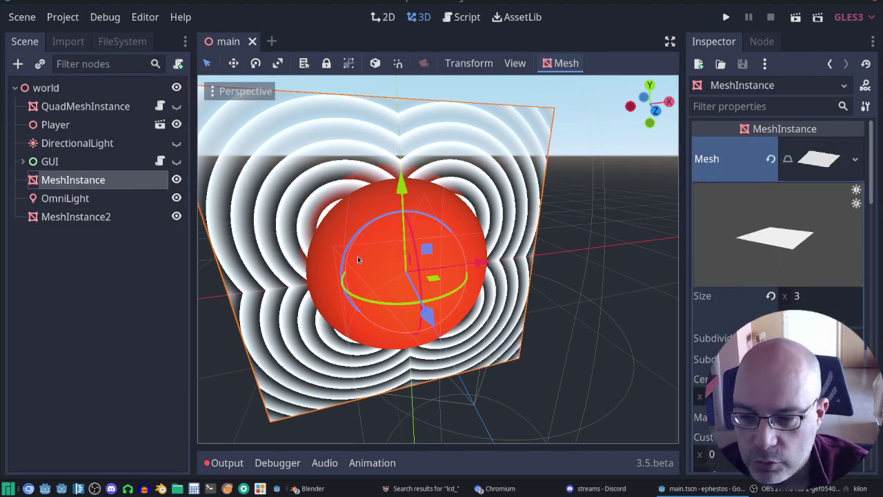
left_click(102, 218)
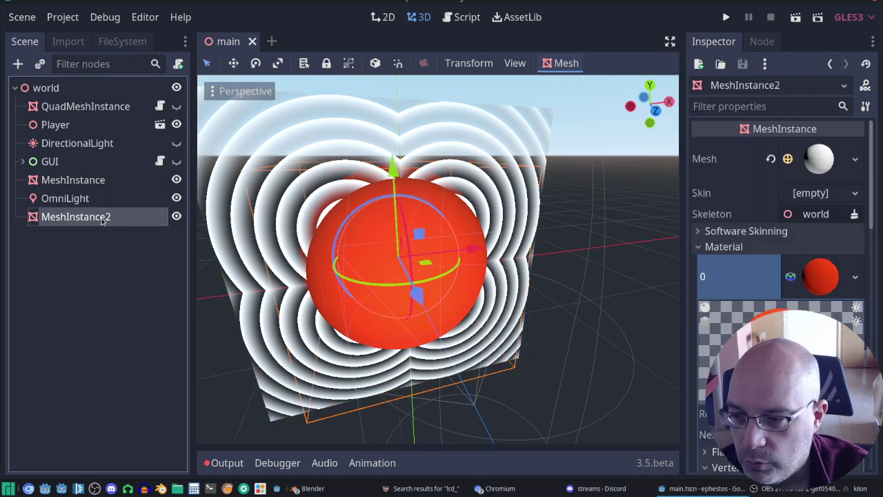
left_click(176, 216)
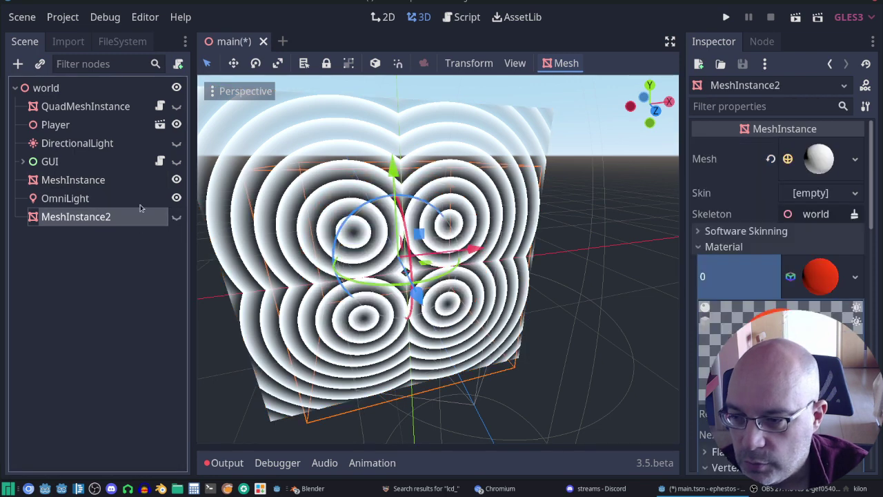
Select the ring-patterned plane MeshInstance and scroll the Inspector to its Material.
left_click(87, 181)
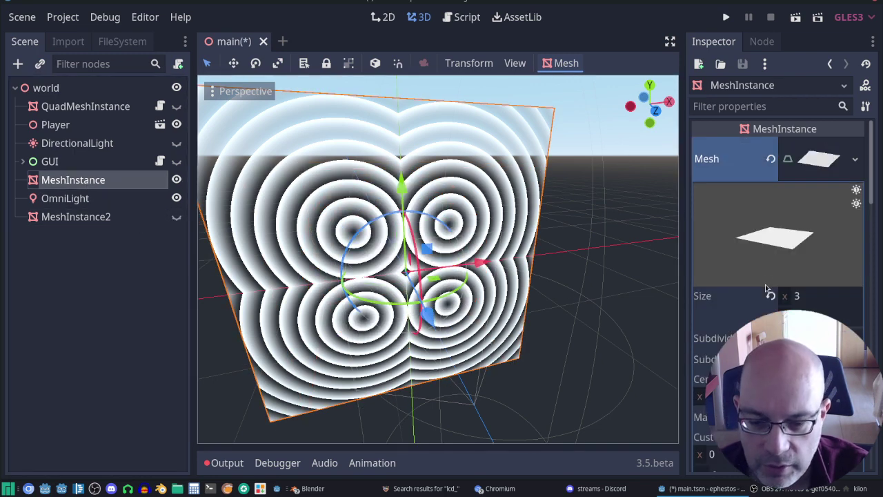
scroll(764, 269, "down", 1)
scroll(804, 260, "down", 4)
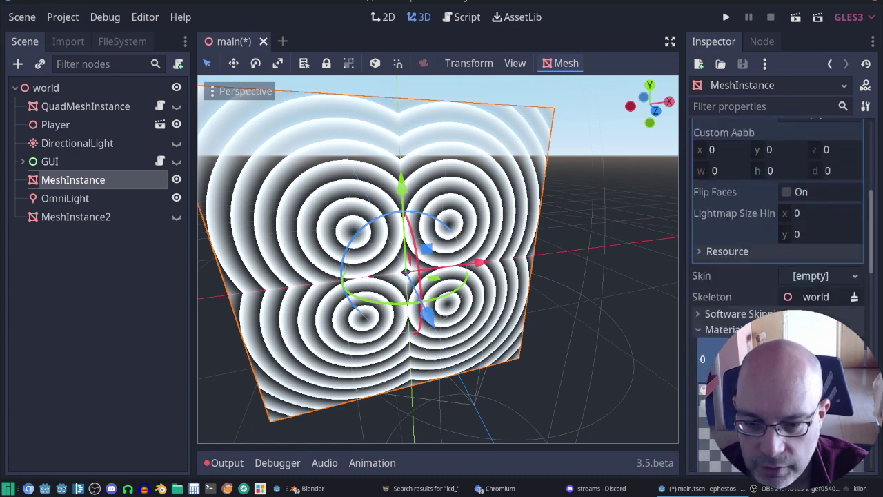
scroll(779, 276, "down", 5)
Open the plane material's waves_pattern.gdshader code and scroll through it.
left_click(817, 279)
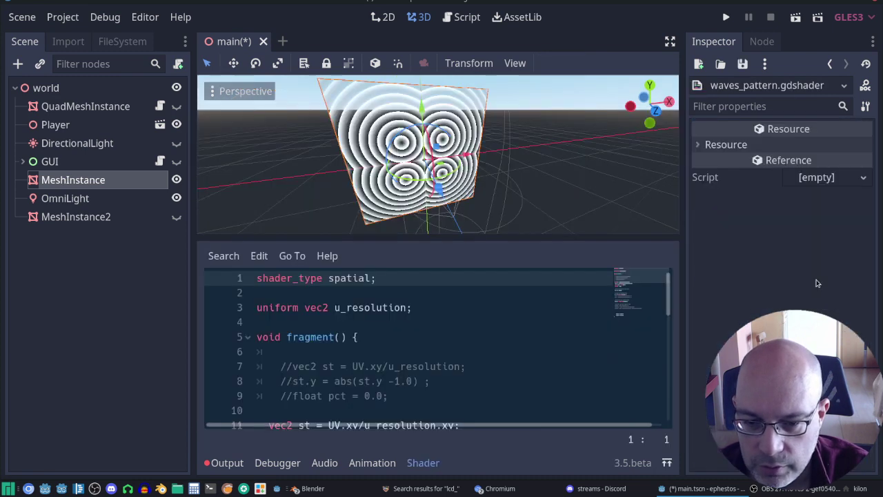
scroll(479, 379, "down", 3)
scroll(496, 355, "down", 7)
scroll(496, 355, "up", 3)
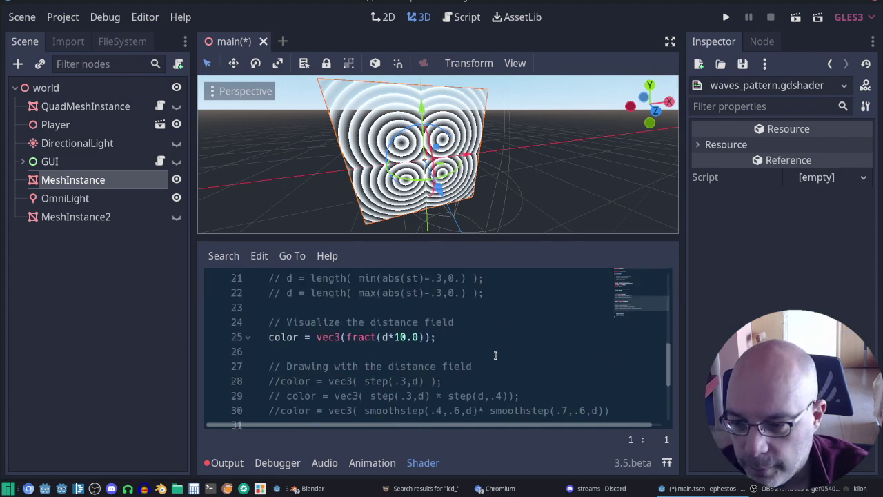
scroll(496, 354, "down", 2)
Delete the blank lines above the ALBEDO assignment and run the scene.
left_click(288, 336)
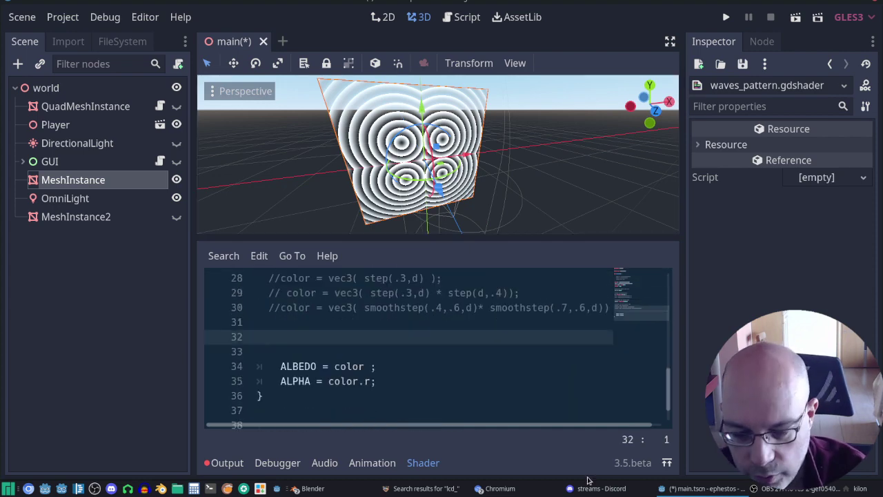
key("Delete")
key("Delete")
key("Up")
key("Up")
key("Up")
key("Up")
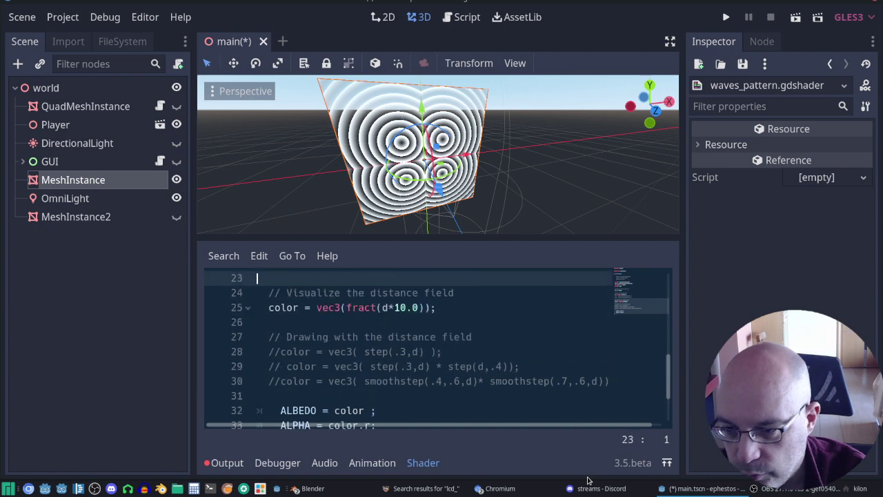
key("Up")
key("Up")
key("Up")
key("Up")
key("Up")
key("Up")
key("Up")
key("Up")
key("Up")
key("Up")
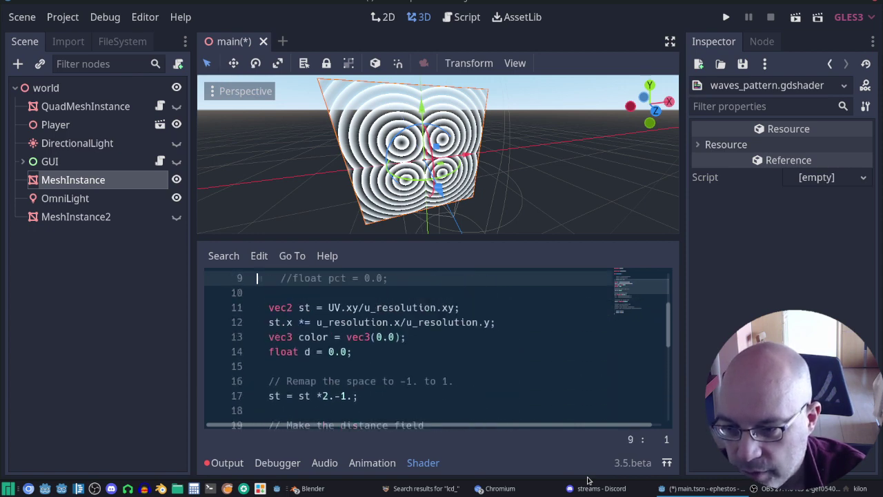
key("Up")
key("Up")
key("Up")
key("Up")
key("Up")
key("Up")
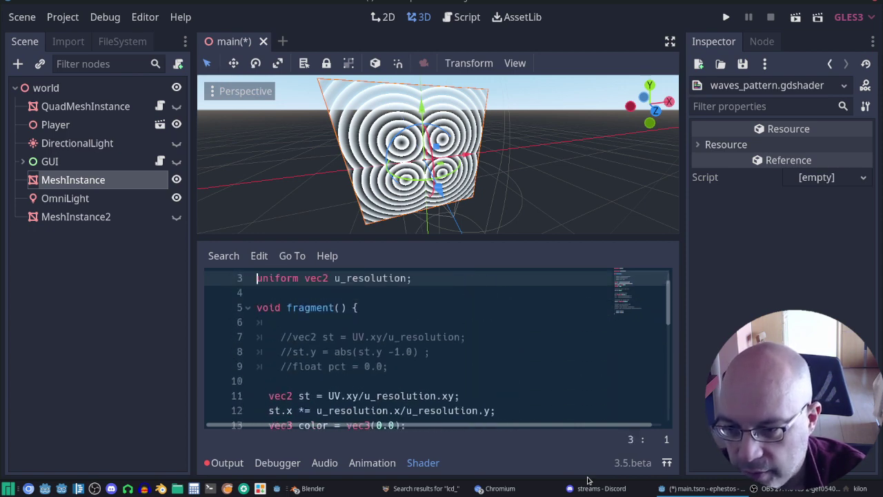
key("Up")
key("Up")
key("Down")
key("Down")
key("Down")
key("Down")
key("Down")
key("Down")
key("Down")
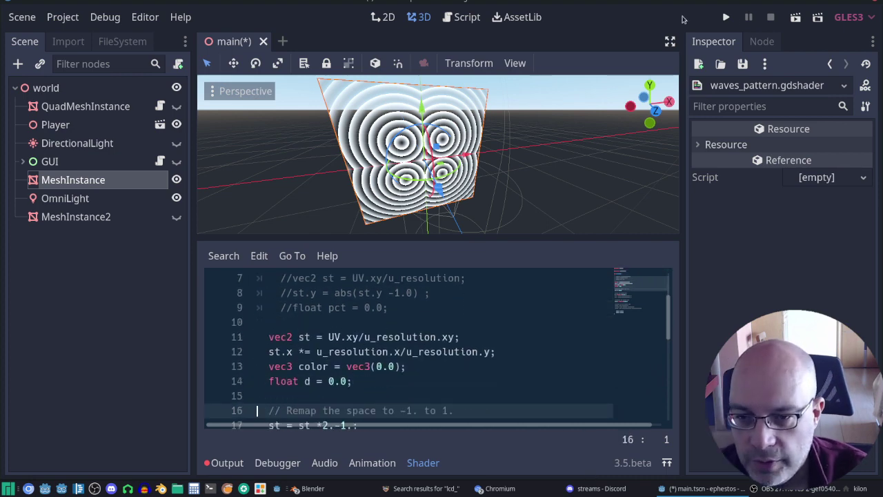
left_click(726, 16)
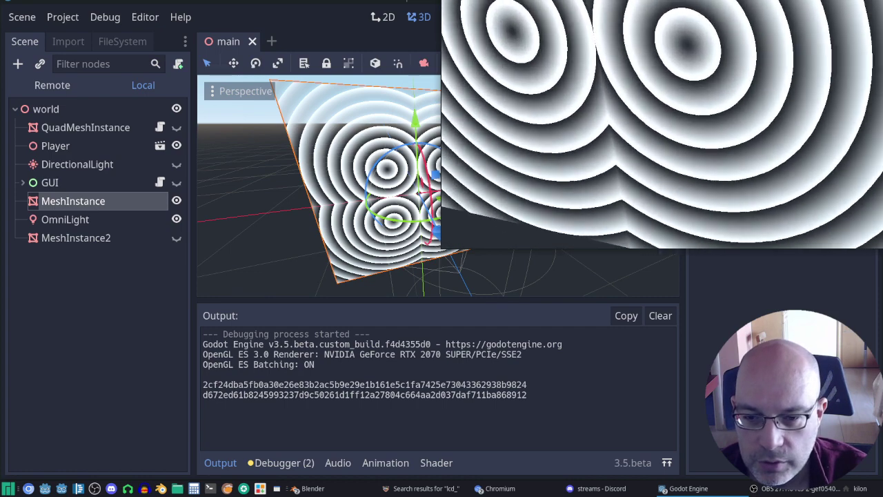
Make the running game fullscreen with F11, then close it to return to the editor.
key("F11")
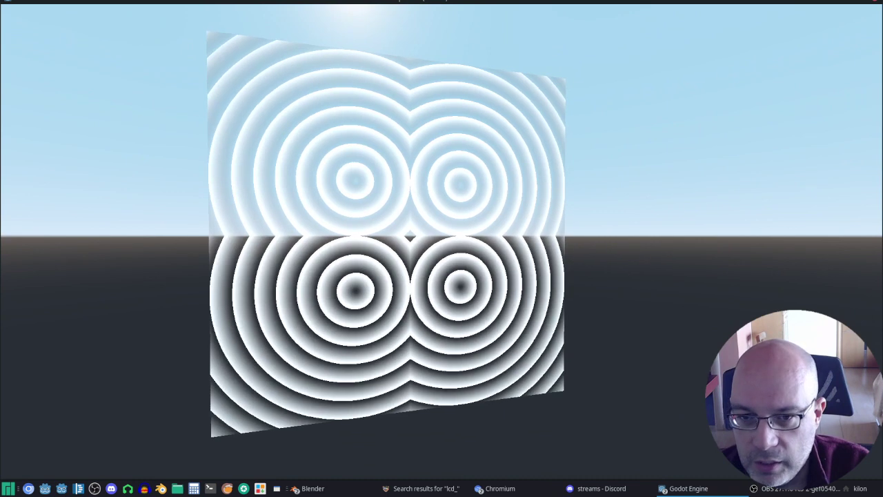
left_click(875, 5)
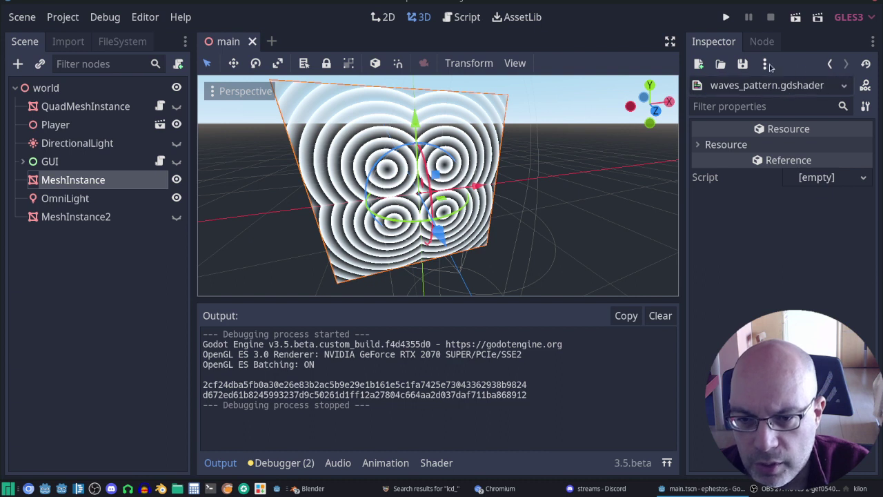
Load change_color.gdshader into the shader editor from the Inspector's Load icon.
left_click(743, 64)
left_click(825, 51)
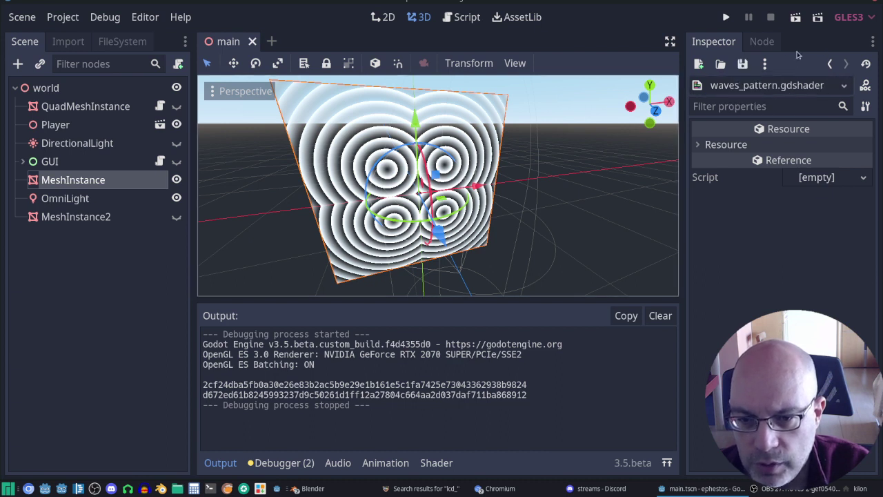
left_click(743, 64)
left_click(815, 55)
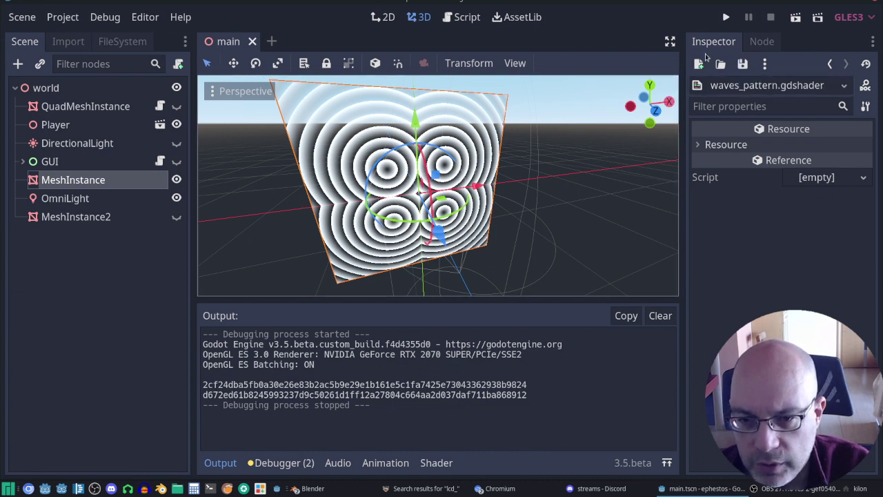
left_click(719, 64)
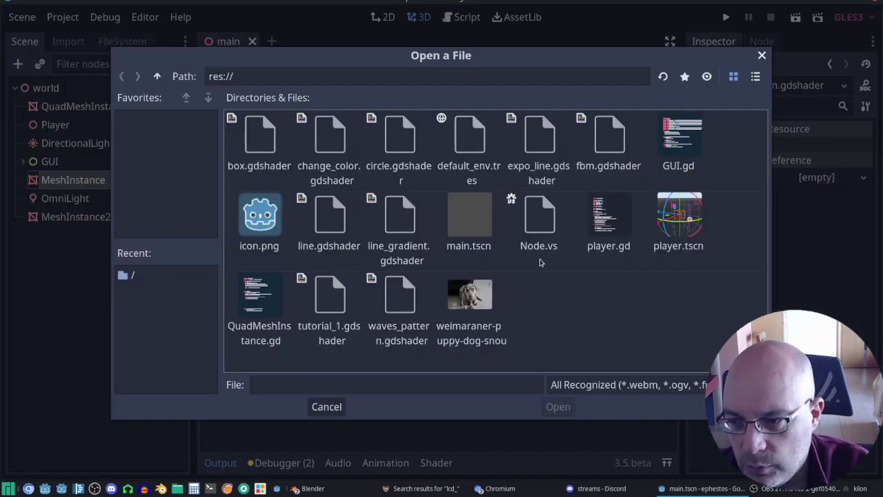
double_click(330, 134)
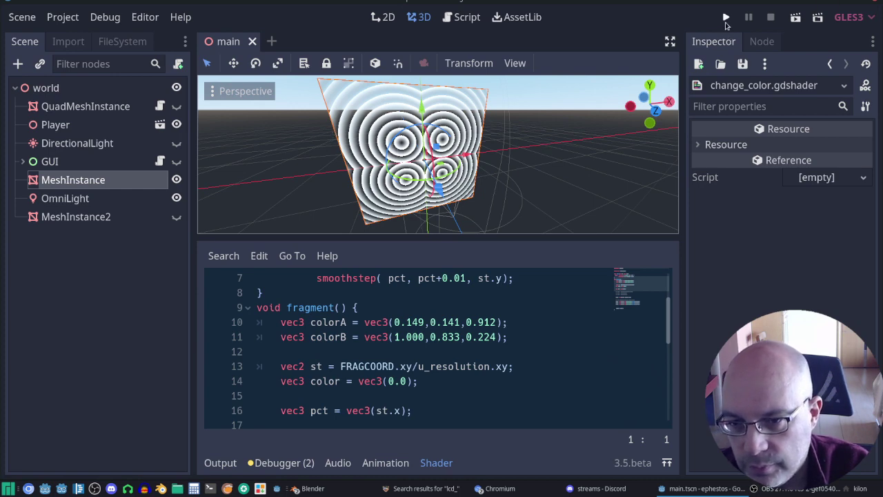
Quick Load line_gradient.gdshader onto the plane's material and open it for editing.
left_click(831, 64)
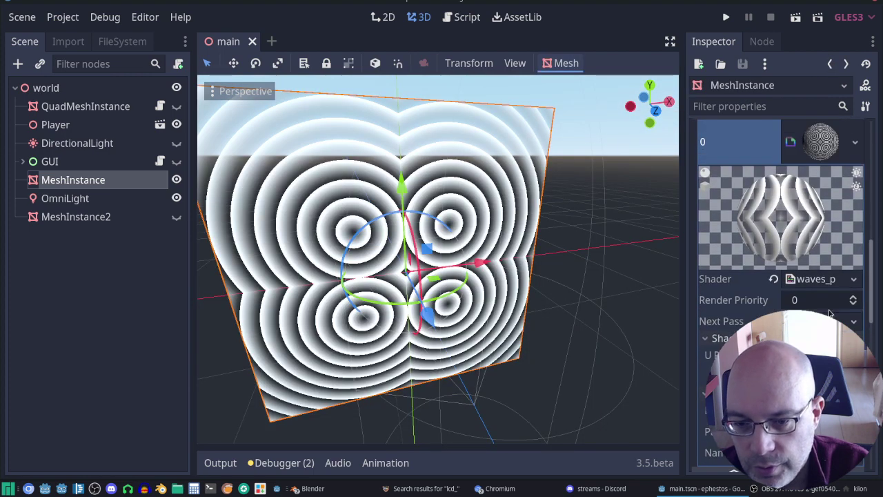
left_click(853, 280)
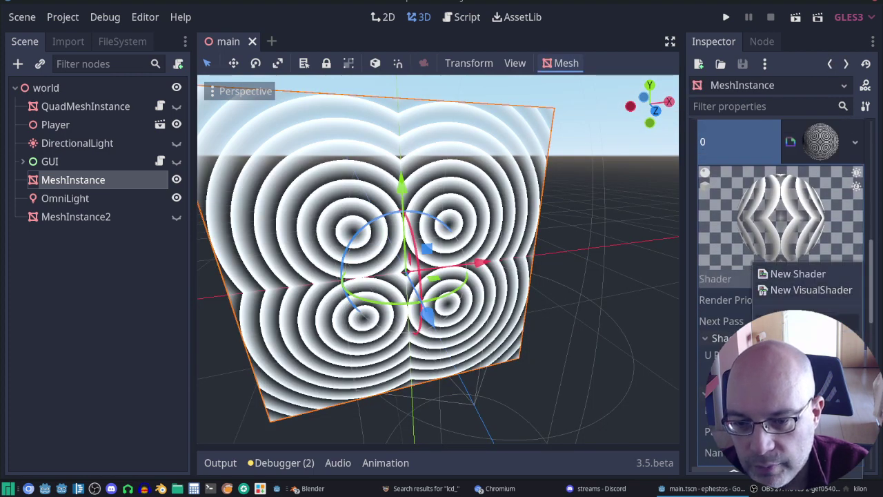
left_click(801, 307)
scroll(387, 269, "down", 2)
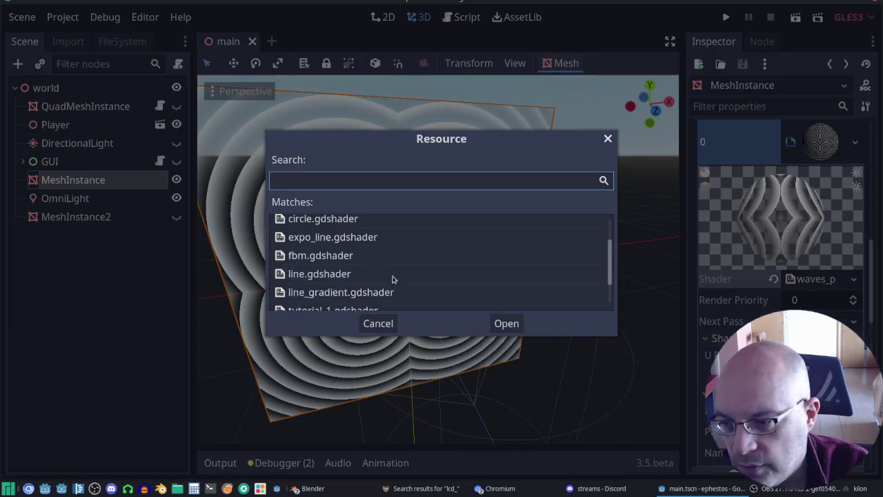
scroll(392, 279, "down", 1)
scroll(393, 279, "down", 1)
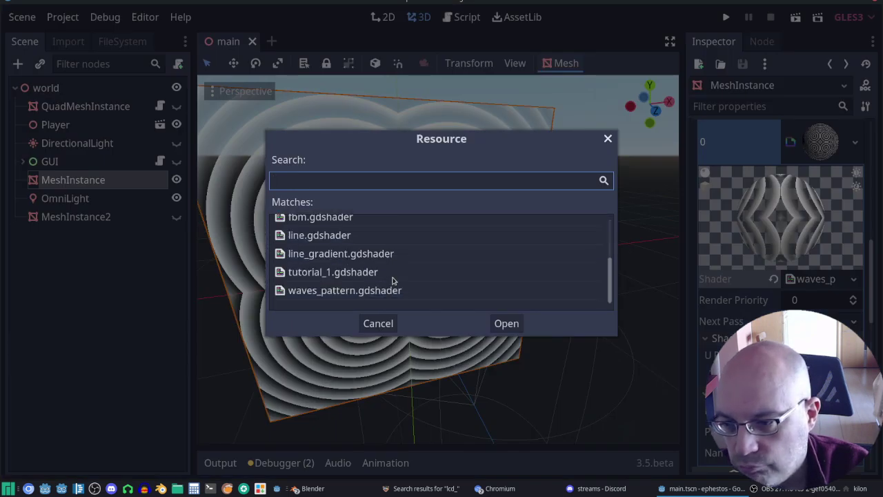
left_click(362, 254)
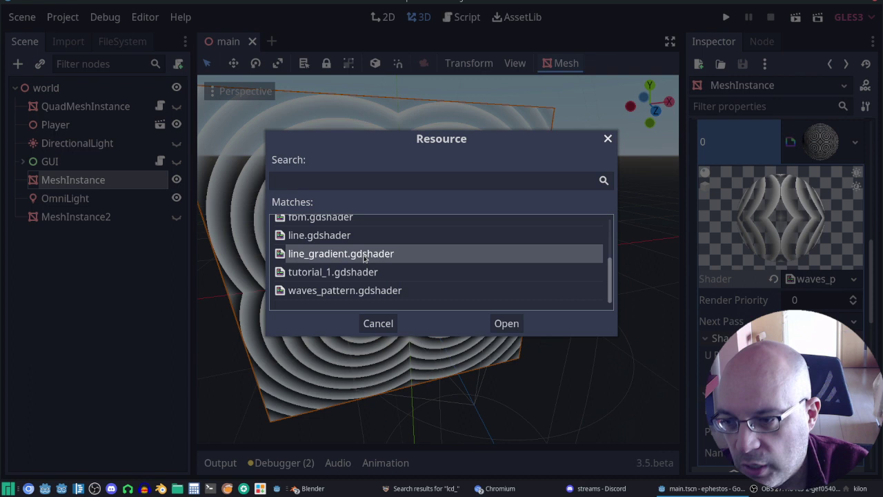
left_click(510, 324)
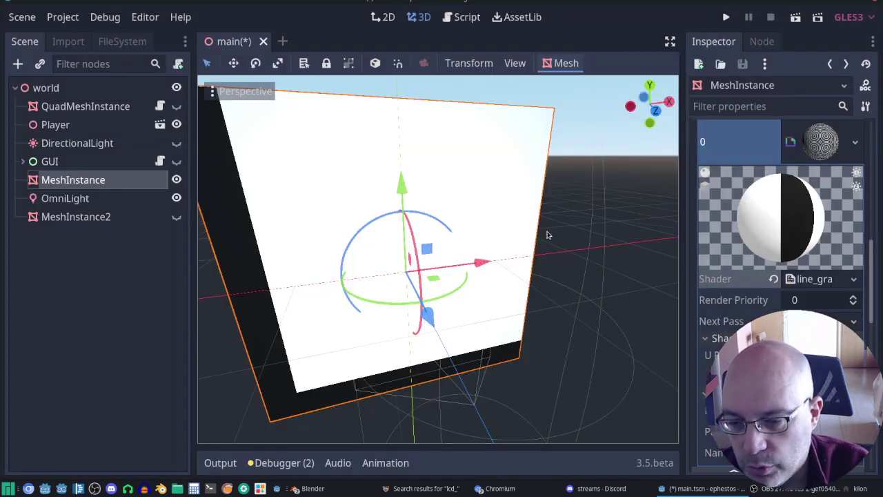
left_click(830, 285)
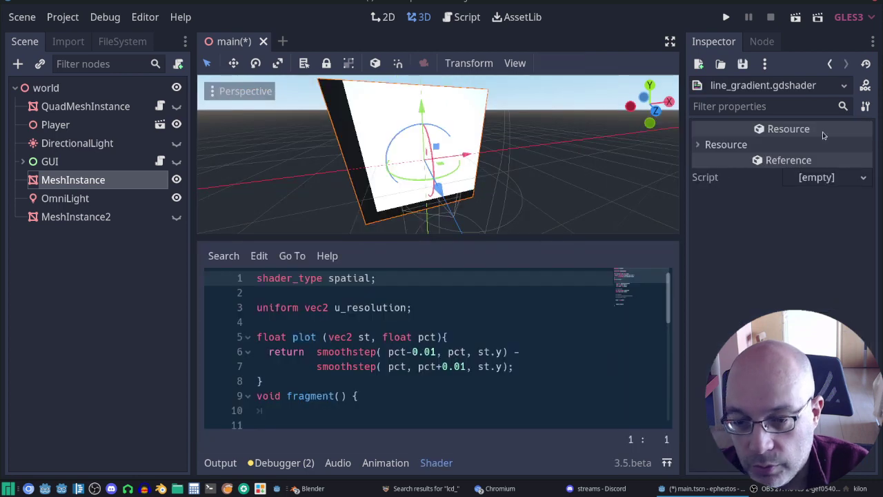
Quick Load change_color.gdshader onto the plane, turning it yellow, then save and run.
left_click(830, 64)
left_click(860, 281)
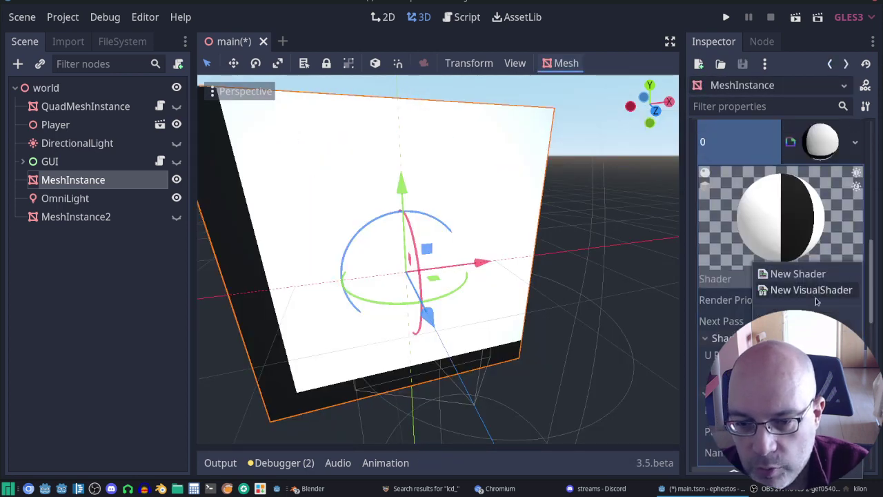
left_click(807, 311)
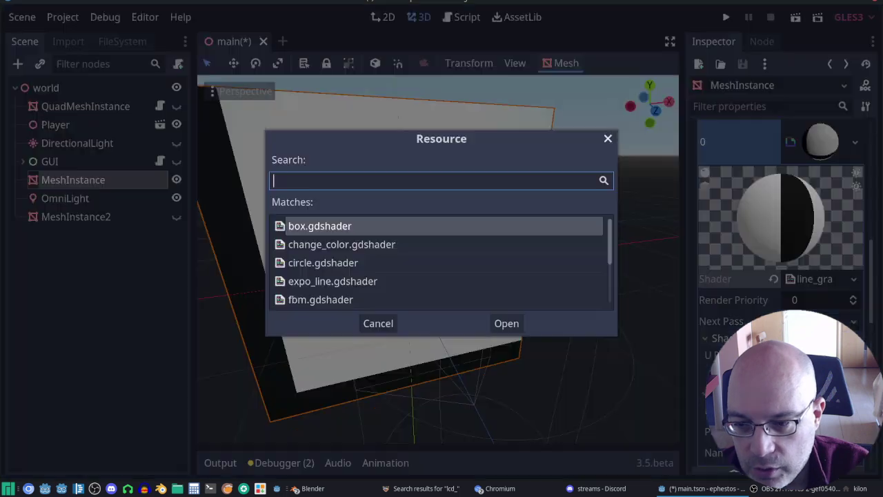
left_click(338, 245)
left_click(506, 324)
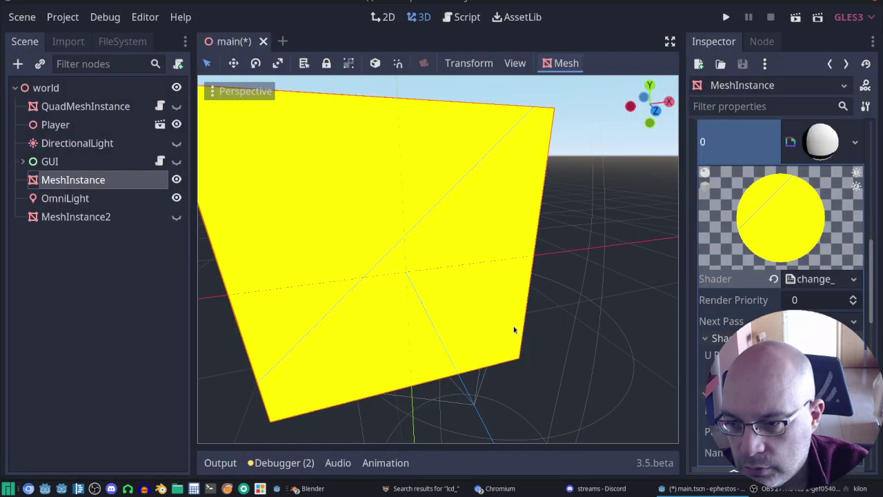
left_click(576, 300)
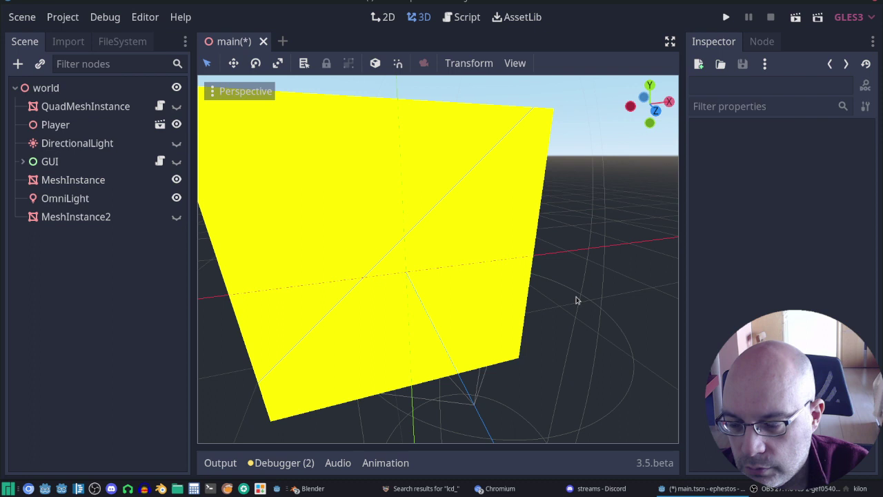
left_click(726, 16)
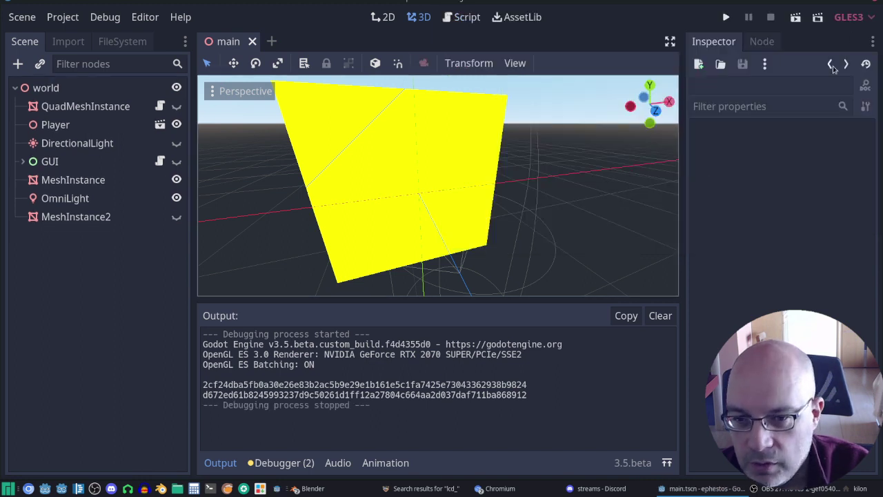
Quick Load circle.gdshader onto the MeshInstance material's Shader slot.
left_click(830, 63)
scroll(818, 152, "up", 1)
left_click(852, 280)
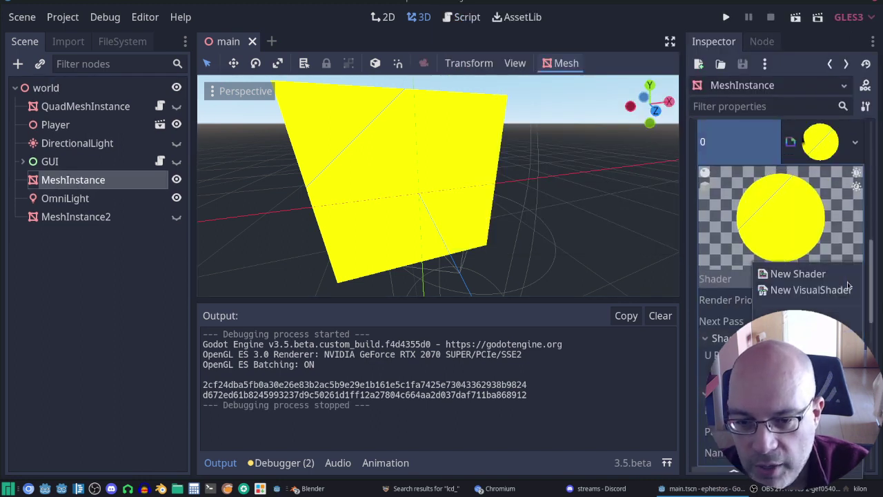
left_click(839, 311)
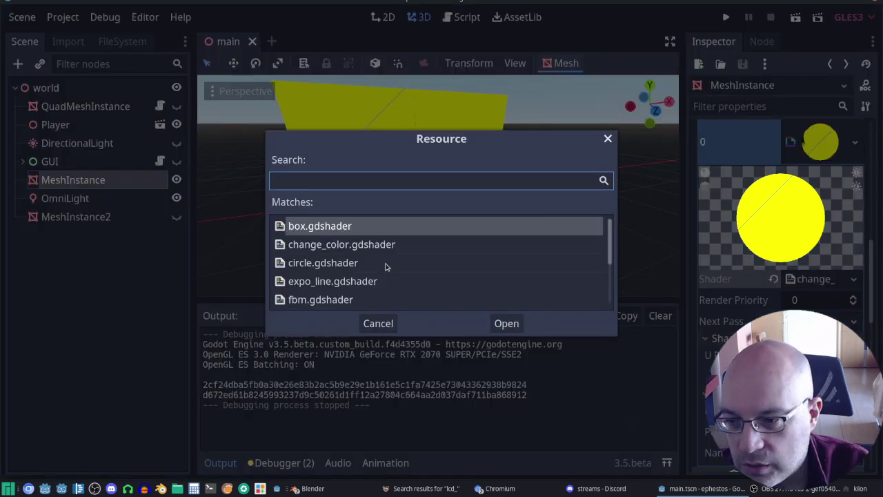
left_click(351, 266)
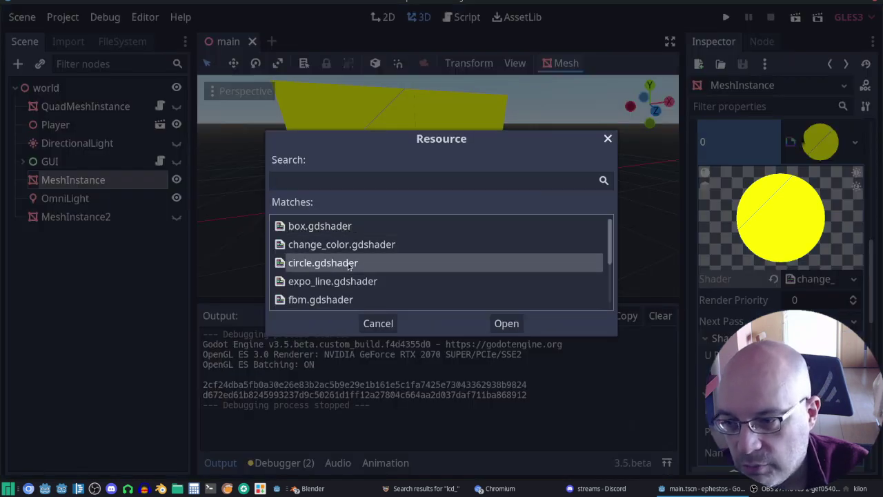
left_click(507, 322)
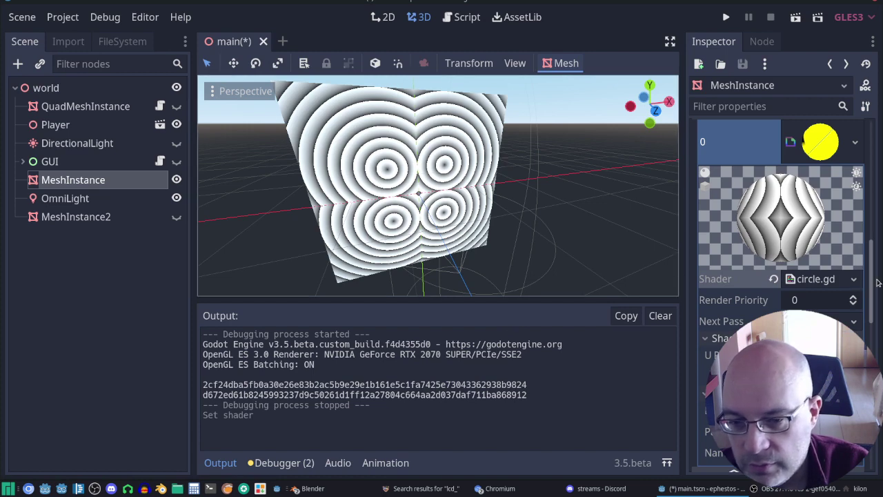
Quick Load line.gdshader onto the plane, showing a gradient with a green curve.
left_click(852, 279)
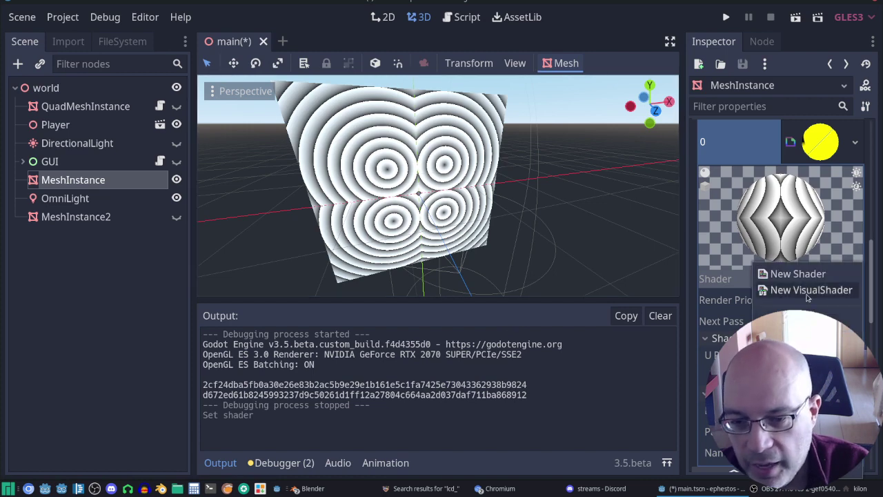
left_click(793, 311)
scroll(478, 293, "down", 3)
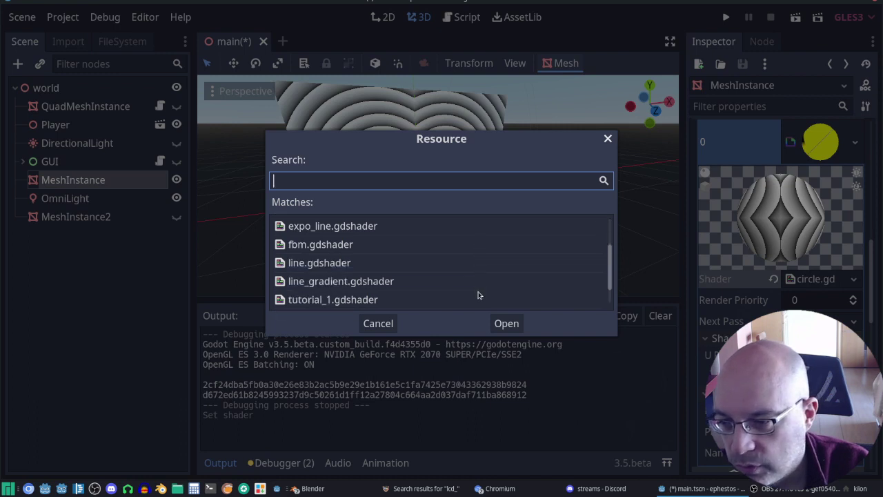
left_click(338, 265)
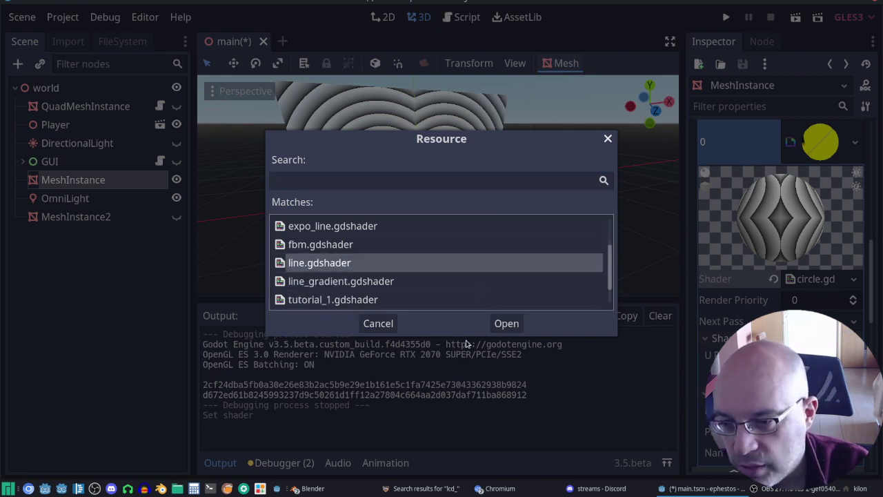
left_click(506, 324)
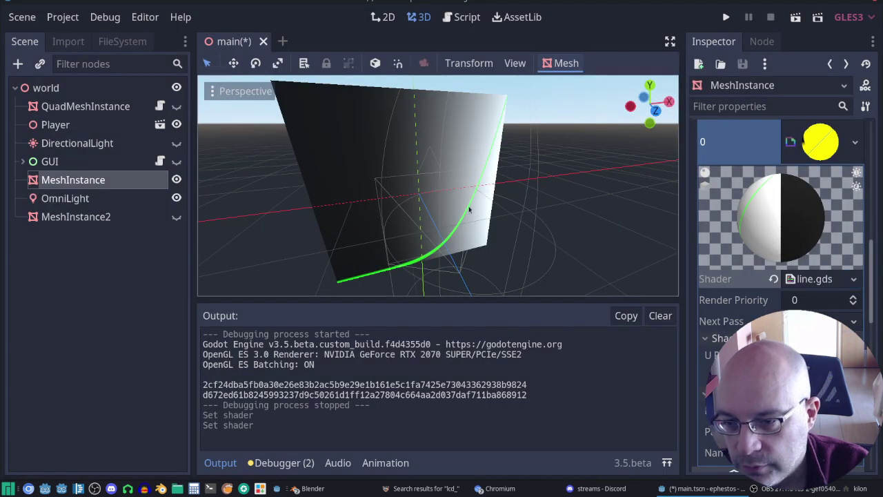
left_click(564, 222)
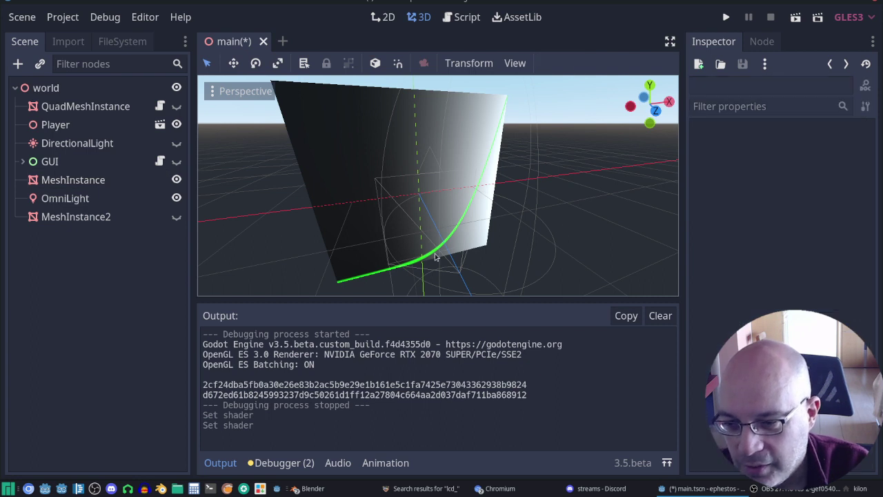
Test-run the gradient-and-green-curve plane, then close the game window.
left_click(726, 17)
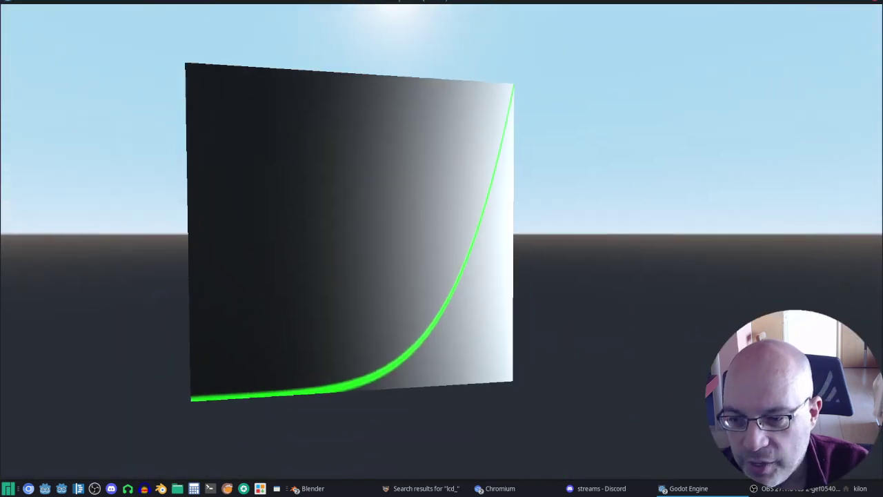
left_click(873, 8)
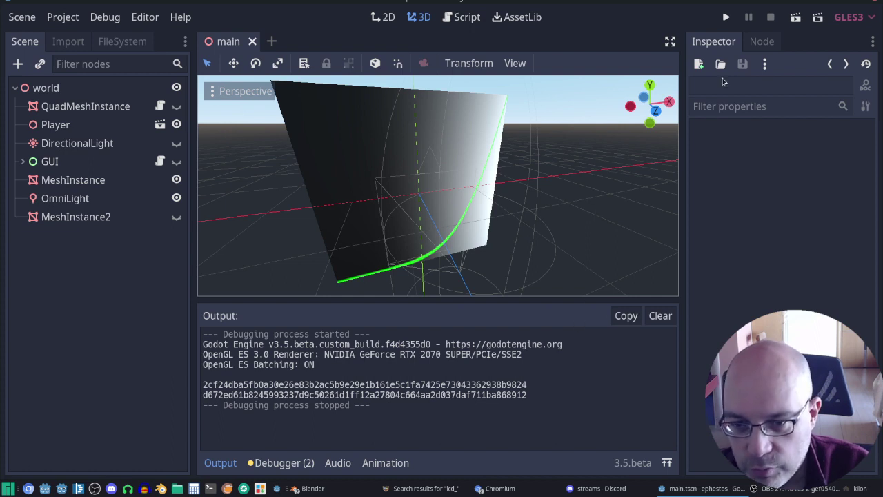
left_click(73, 179)
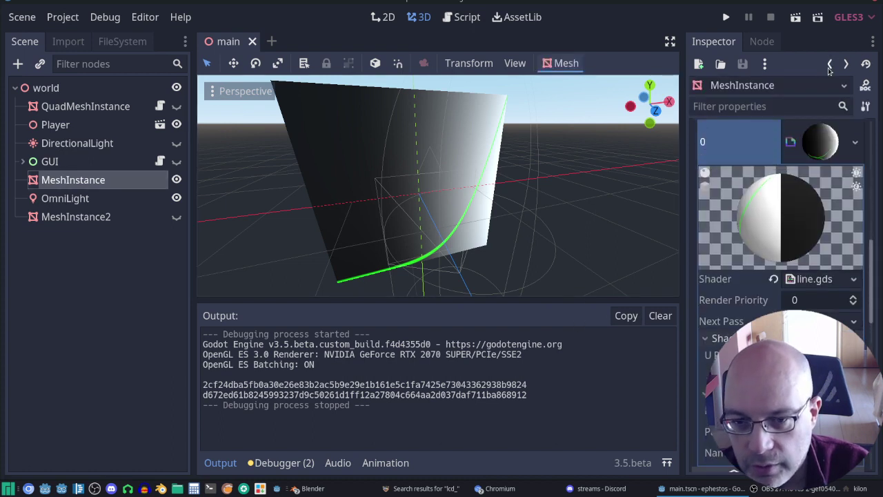
Bring the Chromium window showing The Book of Shaders to the front.
left_click(329, 491)
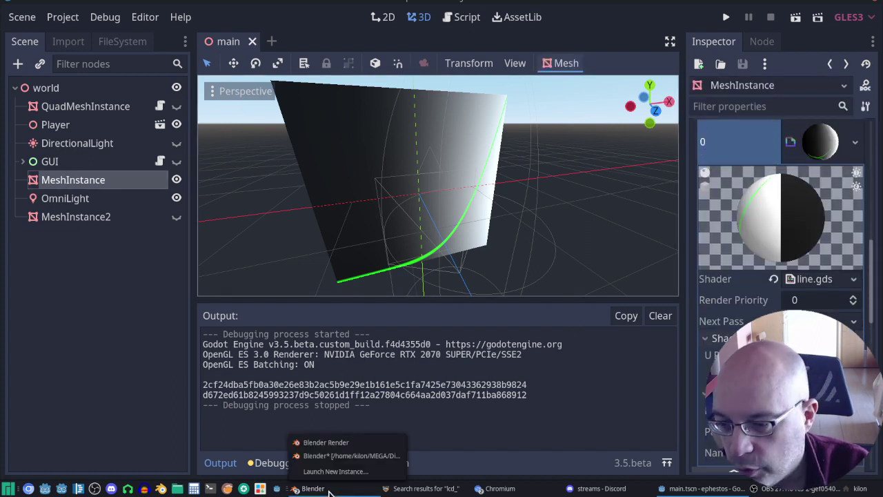
left_click(497, 489)
left_click(560, 443)
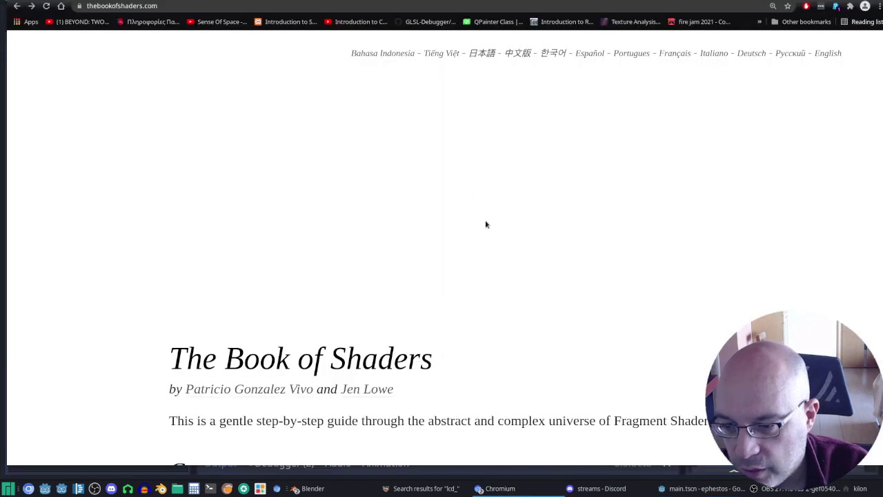
Scroll through the shaping-functions chapter of The Book of Shaders down to its Previous/Home/Next links.
scroll(584, 368, "down", 3)
scroll(583, 368, "down", 4)
scroll(583, 368, "down", 2)
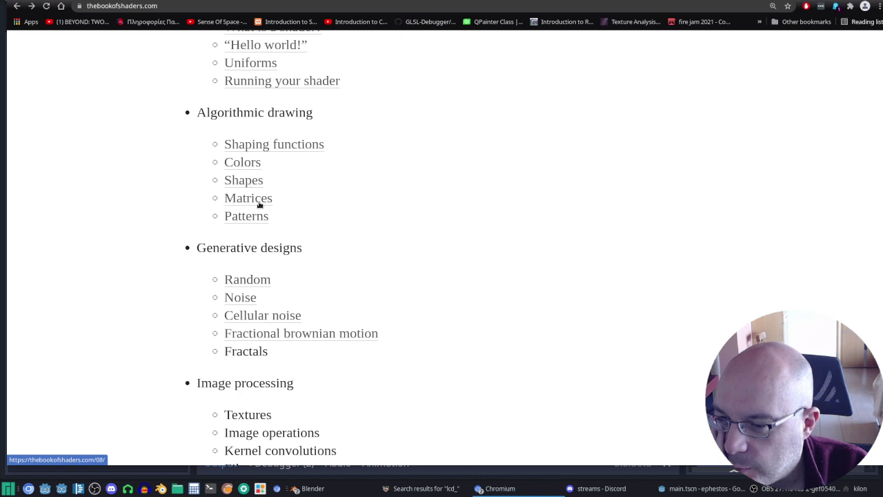
scroll(322, 207, "up", 1)
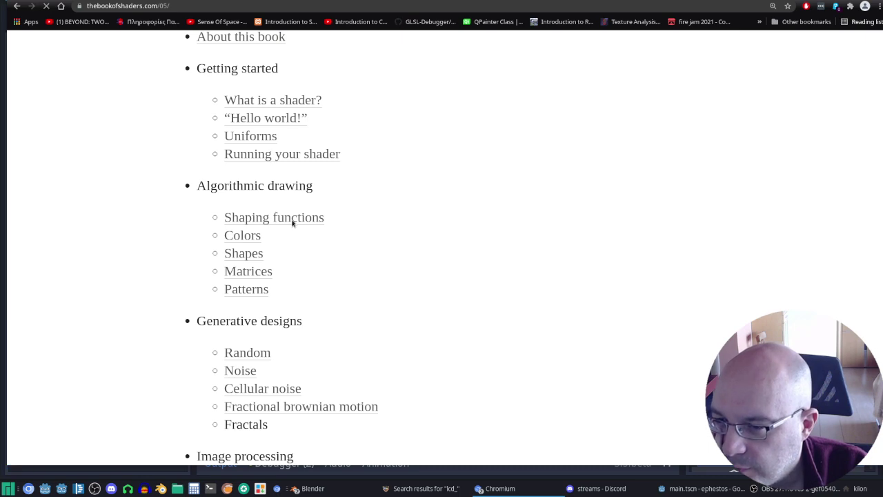
scroll(456, 218, "down", 10)
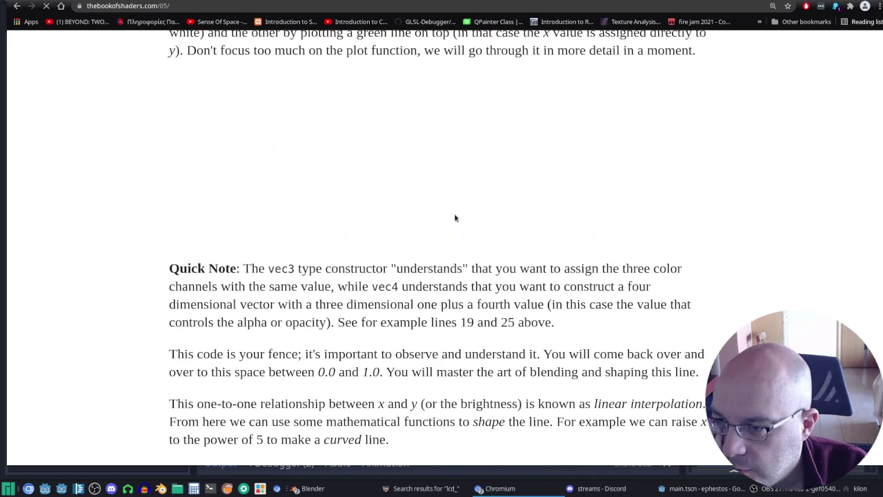
scroll(456, 218, "up", 3)
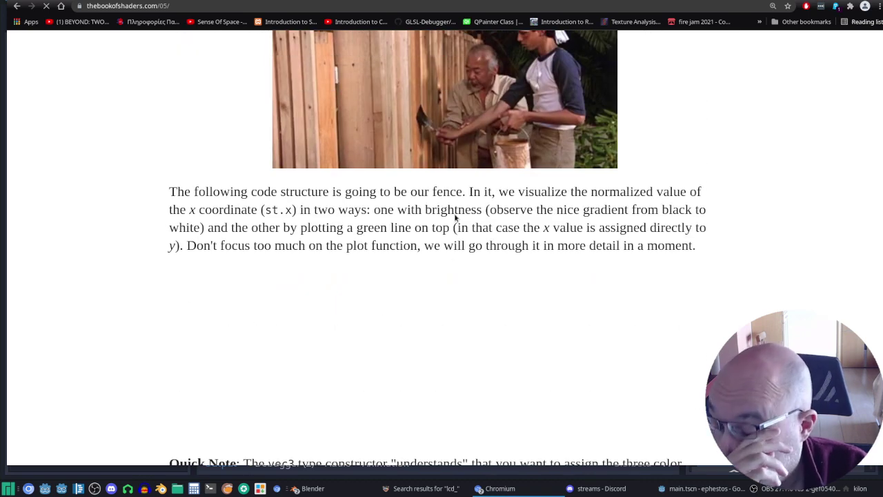
scroll(455, 218, "up", 5)
scroll(455, 218, "down", 3)
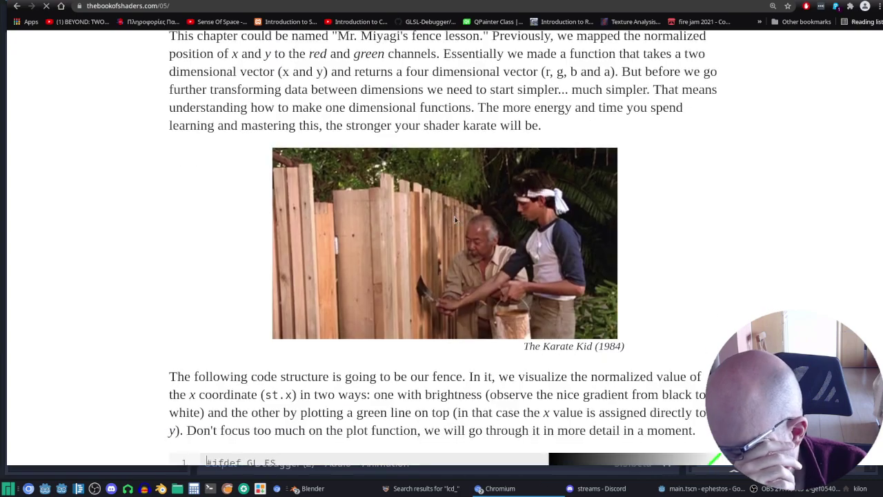
scroll(455, 220, "down", 3)
scroll(456, 220, "down", 3)
scroll(455, 220, "down", 3)
scroll(453, 214, "down", 3)
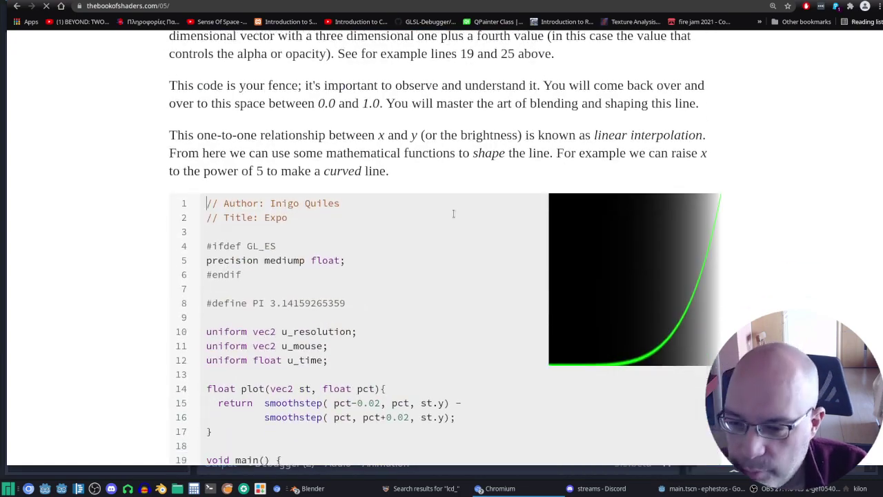
scroll(453, 214, "down", 3)
scroll(454, 215, "down", 5)
scroll(452, 219, "down", 4)
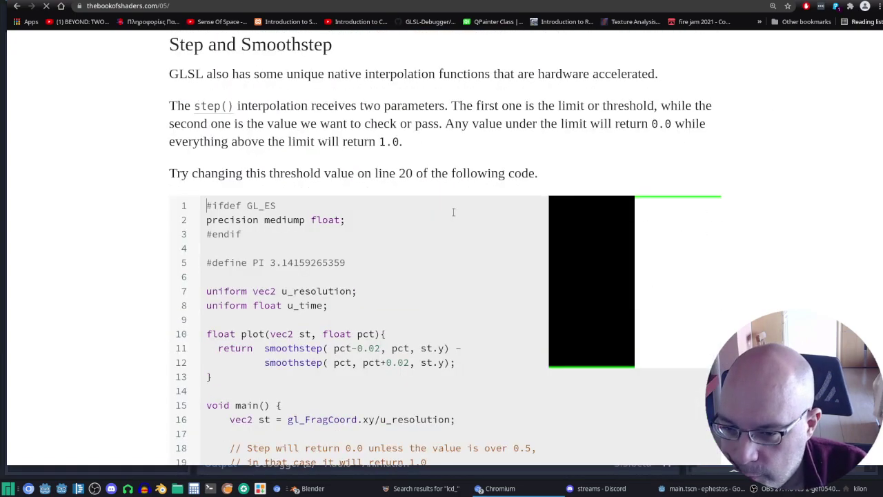
scroll(453, 234, "down", 4)
scroll(455, 255, "down", 3)
scroll(456, 254, "down", 4)
scroll(460, 276, "down", 4)
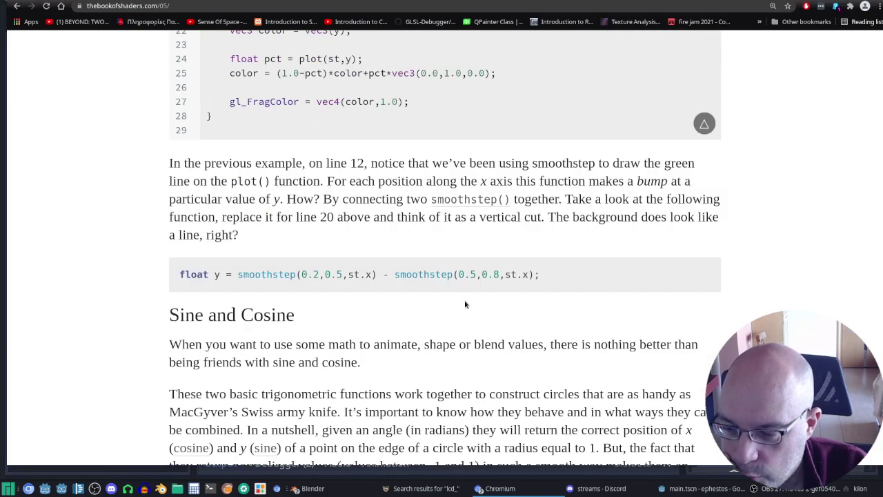
scroll(465, 304, "down", 5)
scroll(467, 350, "down", 5)
scroll(467, 296, "down", 4)
scroll(467, 339, "down", 5)
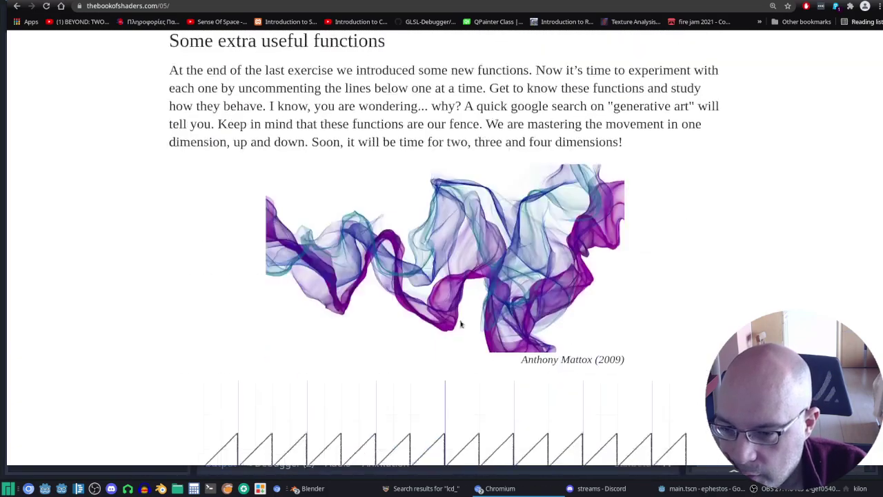
scroll(456, 320, "down", 4)
scroll(455, 331, "down", 5)
scroll(455, 319, "down", 3)
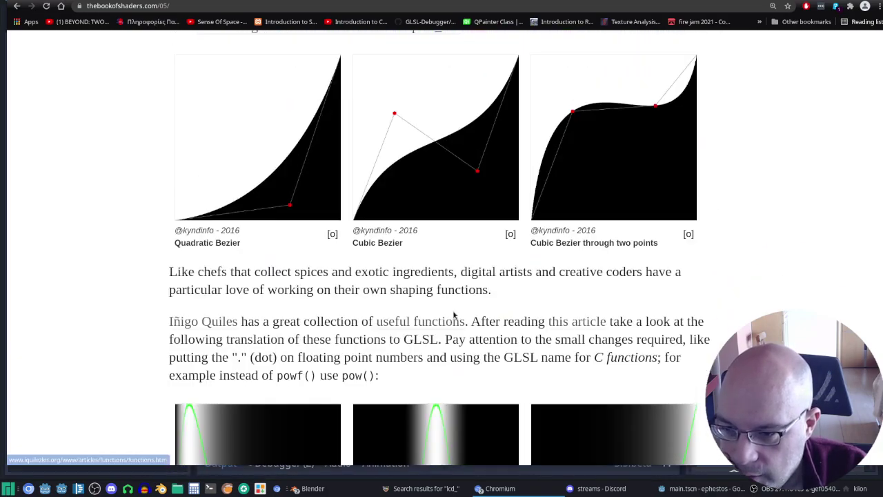
scroll(453, 252, "up", 2)
scroll(457, 335, "down", 4)
scroll(458, 321, "down", 2)
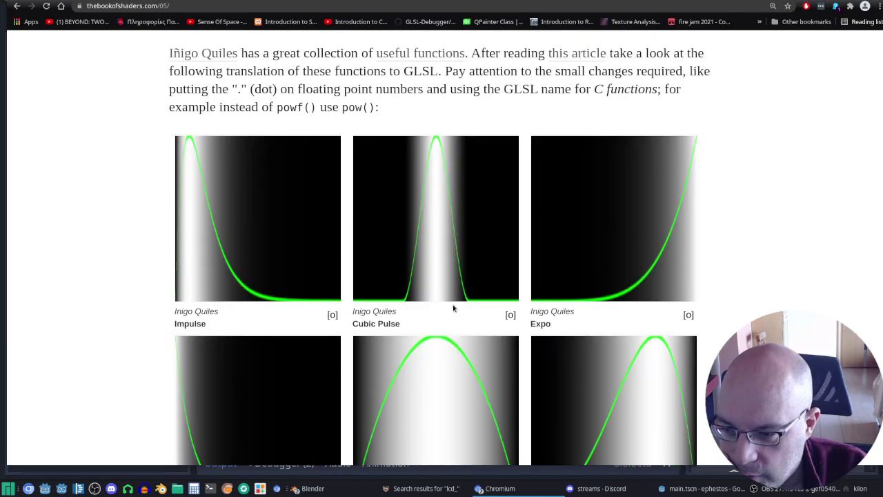
scroll(483, 304, "down", 3)
scroll(556, 295, "down", 3)
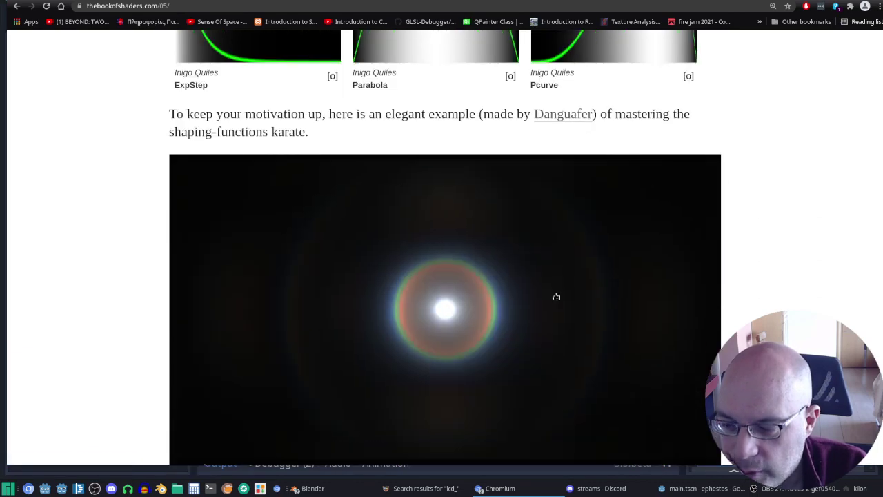
scroll(562, 313, "down", 3)
scroll(562, 311, "up", 2)
scroll(566, 341, "down", 3)
scroll(567, 315, "down", 5)
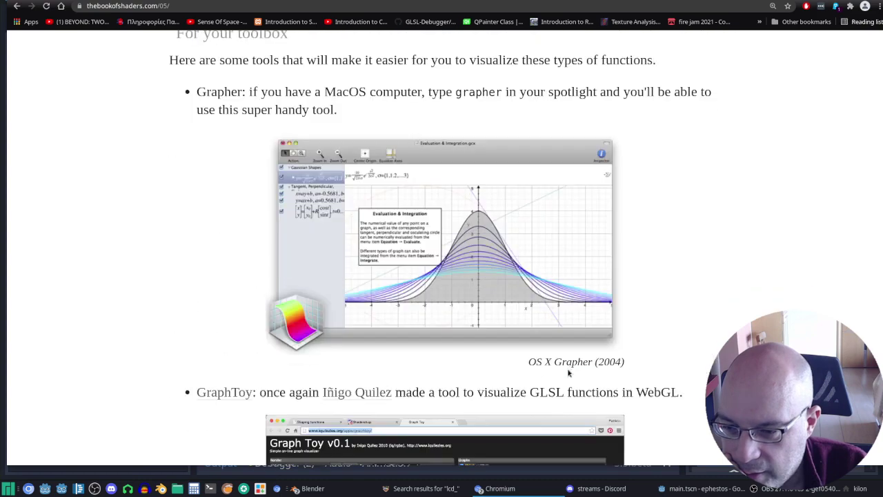
scroll(551, 357, "down", 2)
scroll(551, 357, "down", 5)
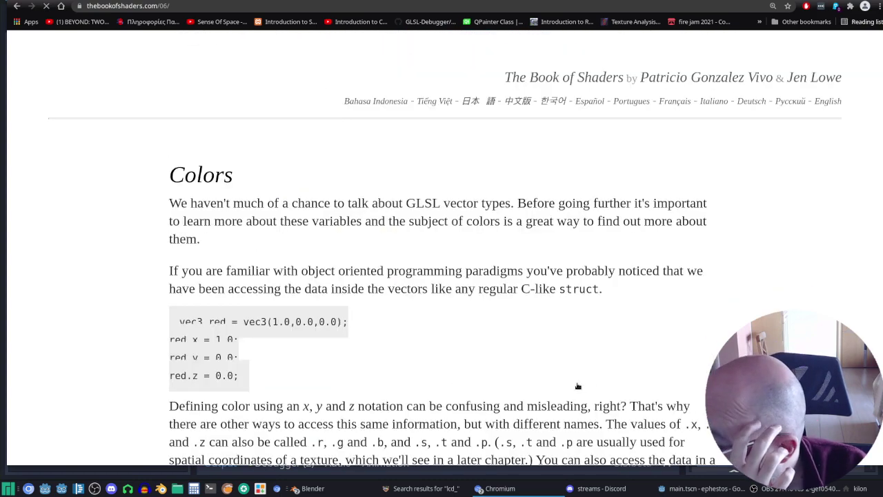
Scroll through the Colors chapter (06) to its end.
scroll(588, 350, "down", 4)
scroll(623, 310, "down", 3)
scroll(625, 296, "down", 5)
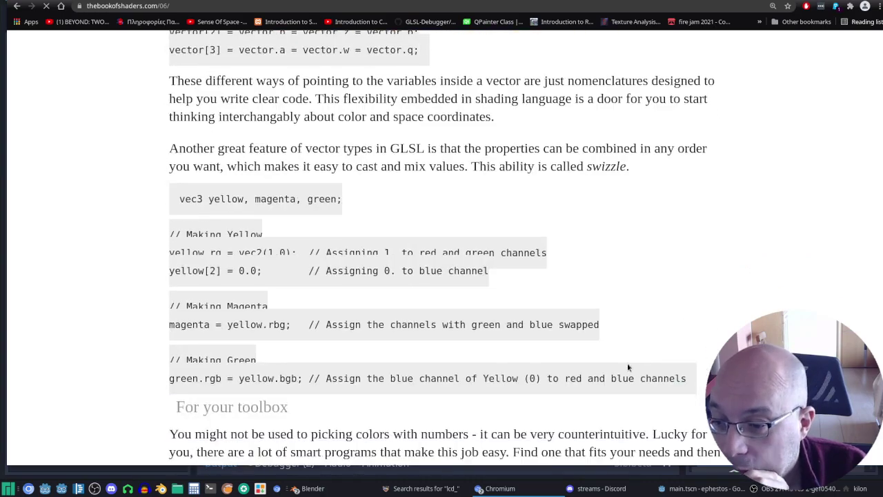
scroll(626, 362, "up", 8)
scroll(623, 354, "down", 3)
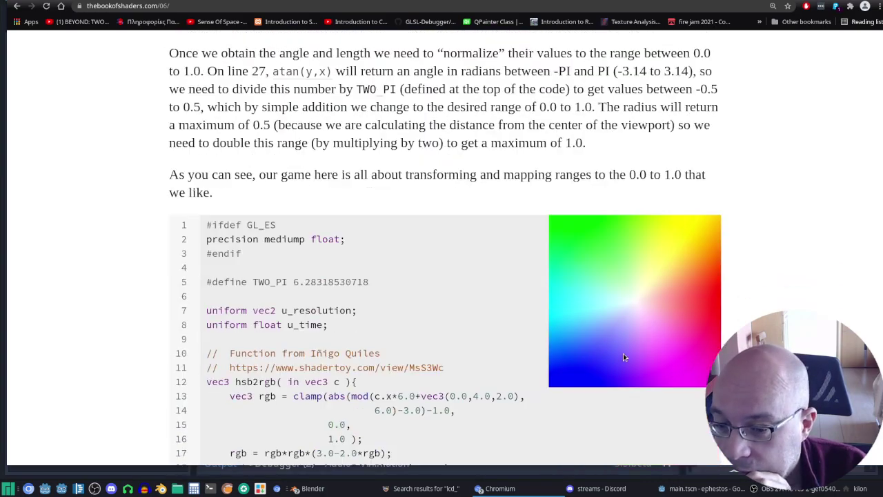
scroll(623, 354, "down", 5)
scroll(634, 319, "down", 3)
scroll(633, 345, "down", 5)
scroll(658, 327, "up", 5)
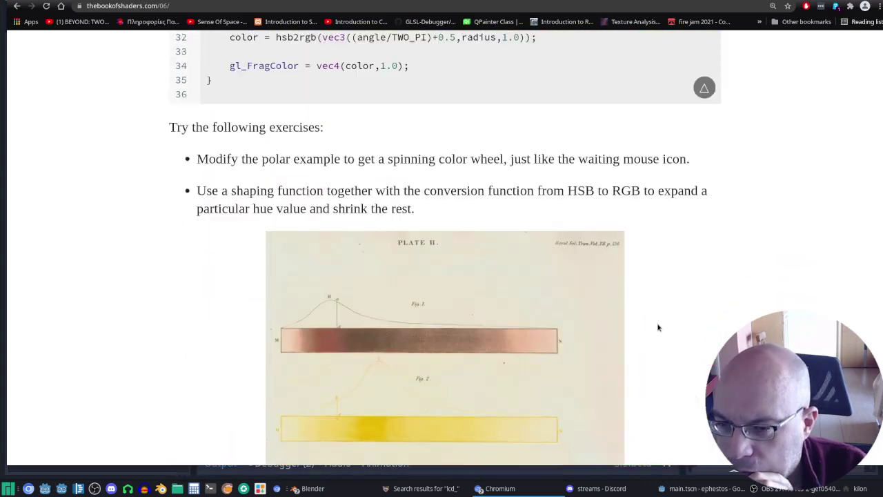
scroll(657, 325, "up", 3)
scroll(655, 321, "down", 3)
scroll(660, 341, "down", 5)
scroll(670, 282, "down", 5)
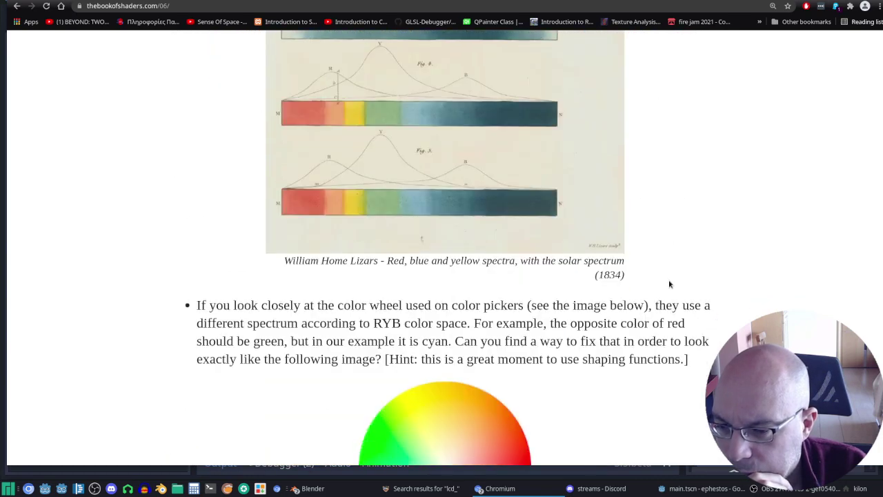
scroll(669, 300, "down", 5)
scroll(669, 300, "down", 5)
scroll(666, 325, "down", 3)
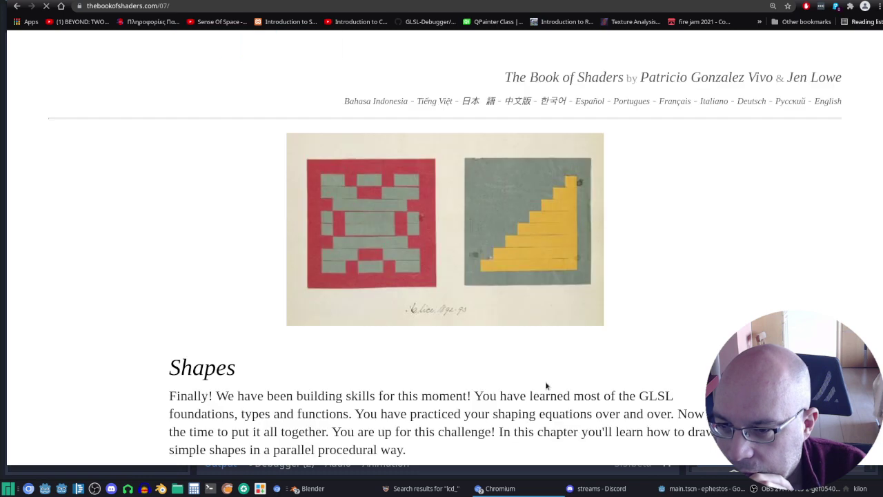
Scroll past the sqrt()/dot() circle examples and Useful properties to the concentric-ring code example.
scroll(663, 238, "down", 3)
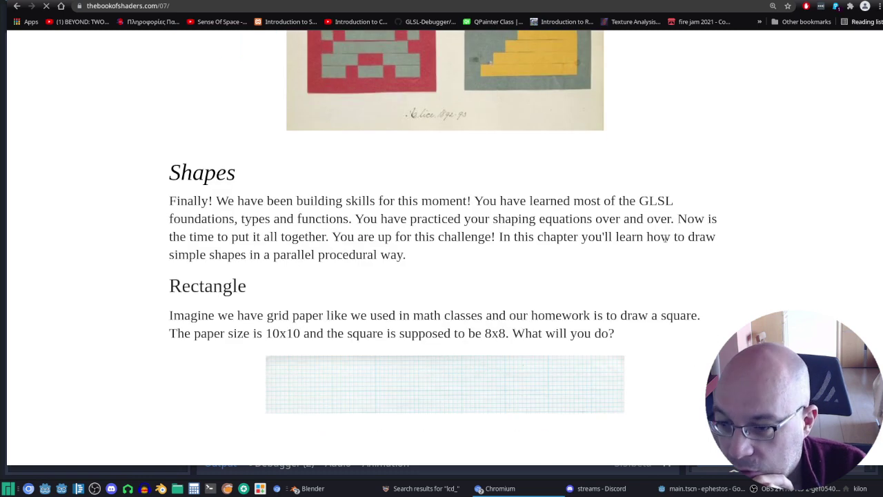
scroll(667, 243, "down", 3)
scroll(675, 276, "down", 4)
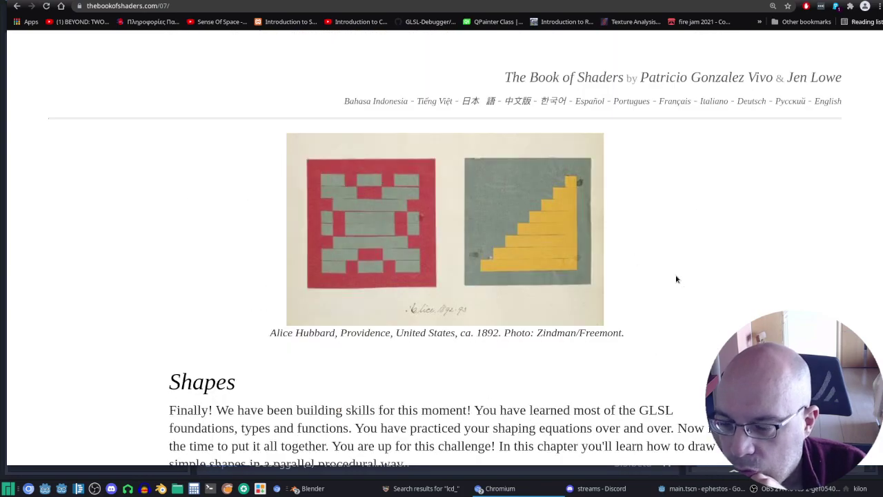
scroll(676, 279, "down", 4)
scroll(681, 290, "down", 4)
scroll(680, 285, "down", 4)
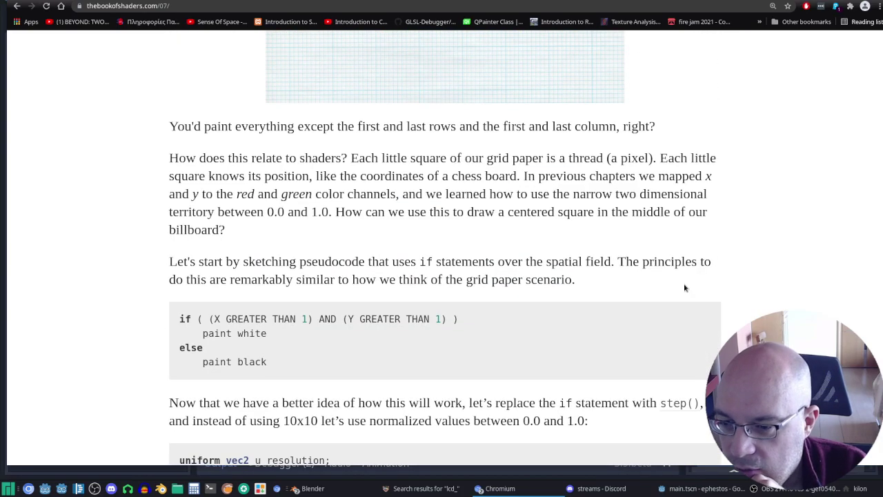
scroll(686, 288, "down", 4)
scroll(688, 308, "down", 4)
scroll(690, 302, "down", 4)
scroll(680, 319, "down", 4)
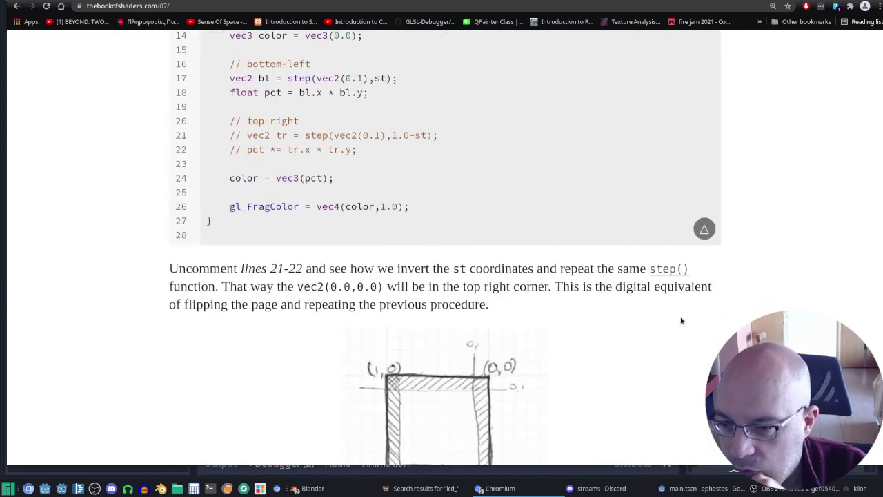
scroll(612, 139, "up", 2)
scroll(638, 248, "down", 5)
scroll(641, 258, "down", 2)
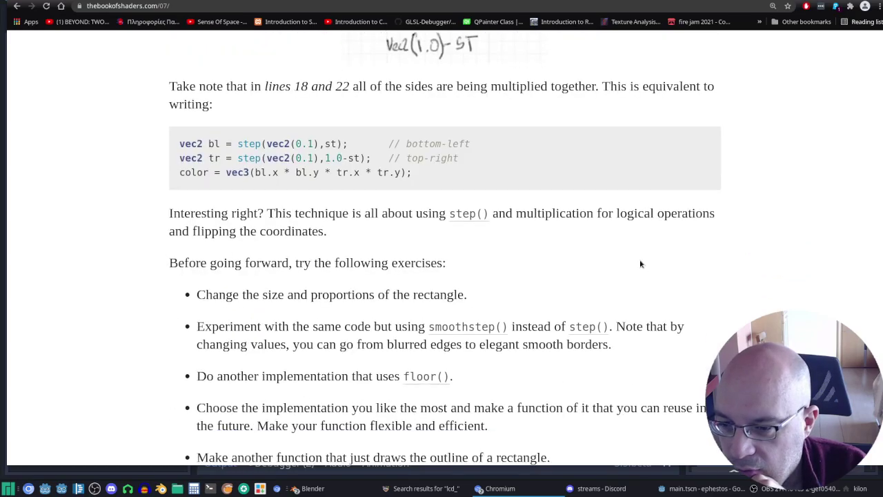
scroll(640, 258, "down", 5)
scroll(645, 265, "down", 4)
scroll(646, 270, "down", 4)
scroll(656, 283, "down", 6)
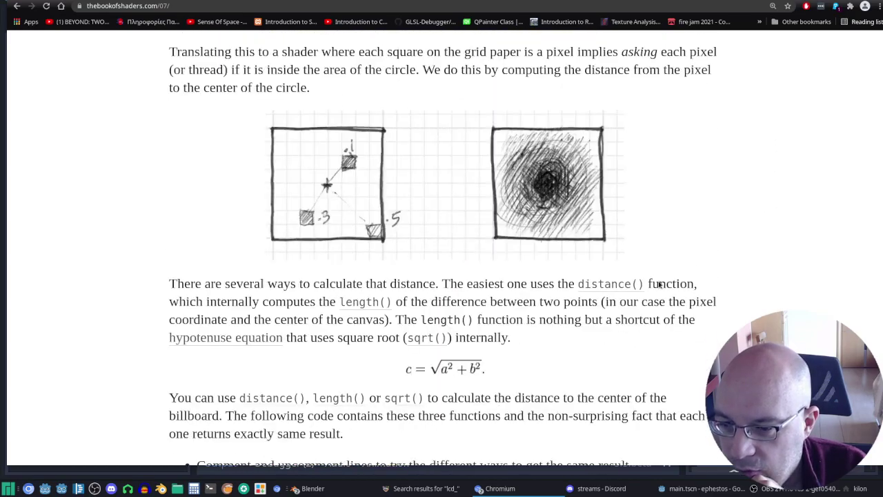
scroll(668, 302, "down", 2)
scroll(673, 307, "down", 4)
scroll(665, 256, "up", 2)
scroll(666, 258, "down", 3)
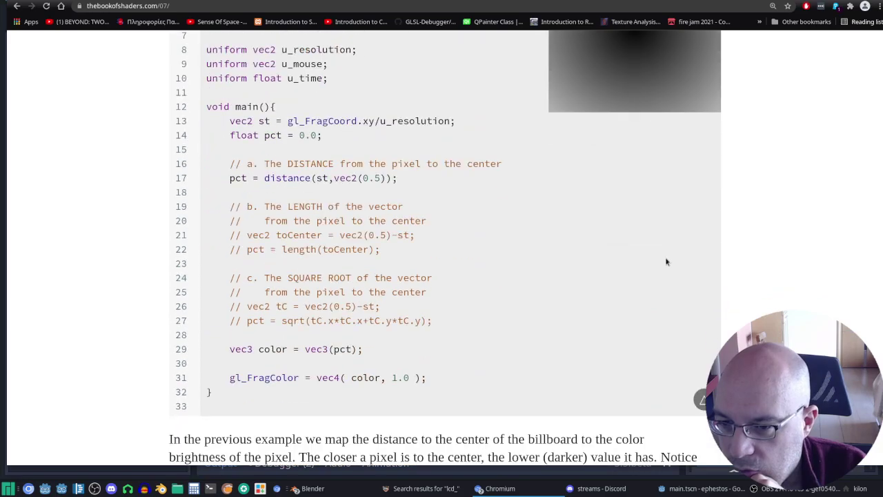
scroll(676, 310, "down", 5)
scroll(684, 322, "down", 5)
scroll(694, 285, "up", 5)
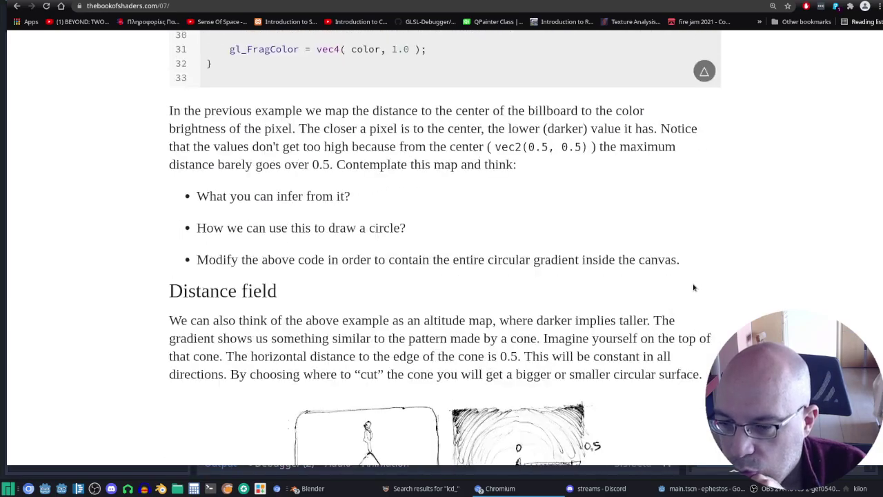
scroll(694, 286, "up", 3)
scroll(650, 346, "up", 1)
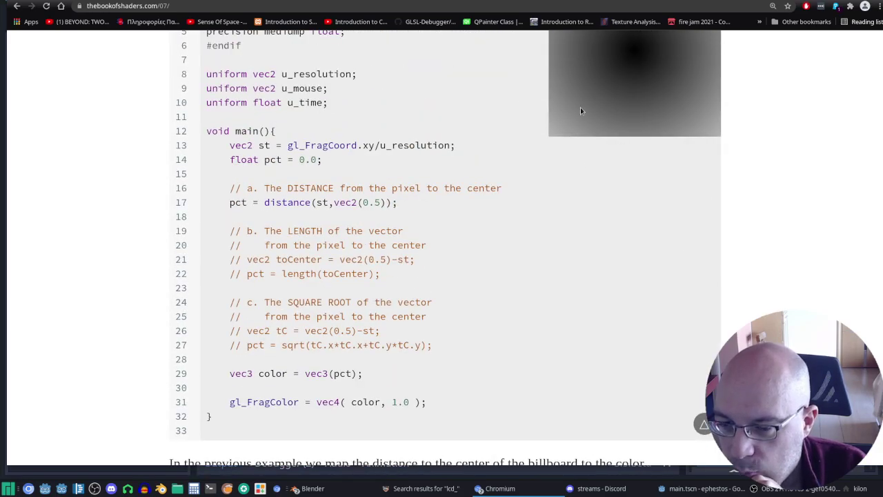
scroll(580, 110, "up", 1)
scroll(661, 296, "down", 2)
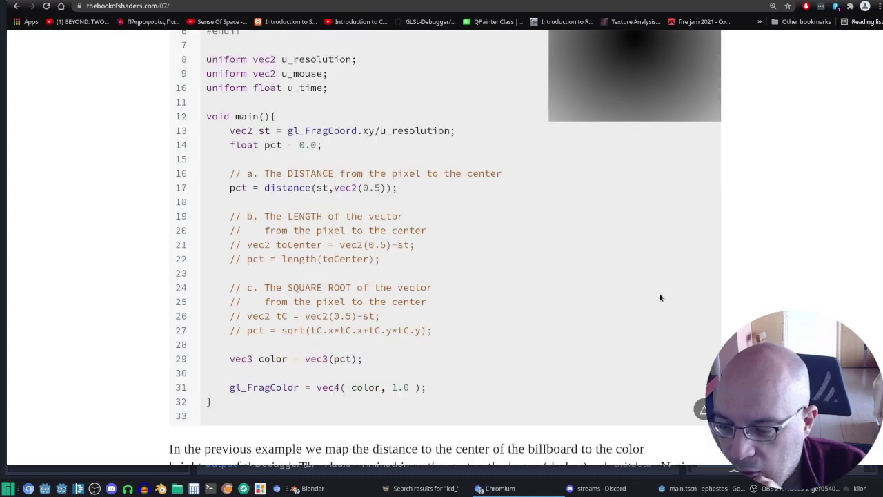
scroll(661, 296, "down", 5)
scroll(684, 338, "down", 4)
scroll(690, 353, "down", 3)
scroll(690, 353, "down", 6)
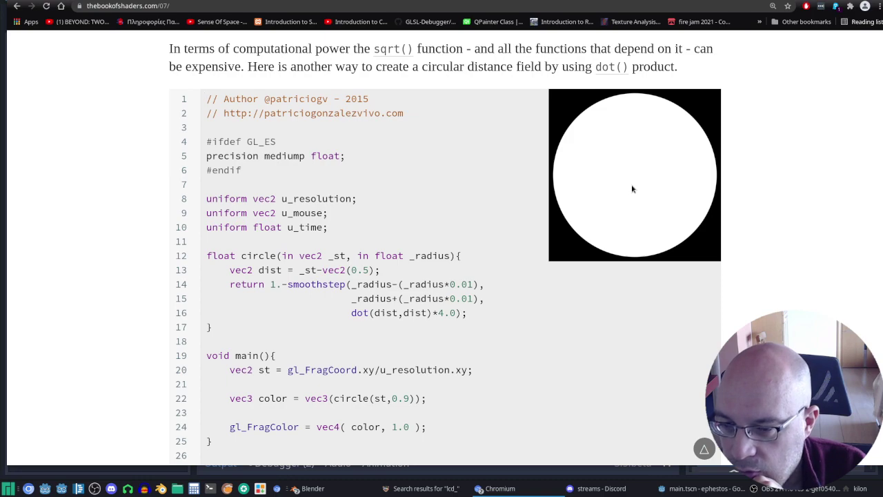
scroll(632, 188, "down", 2)
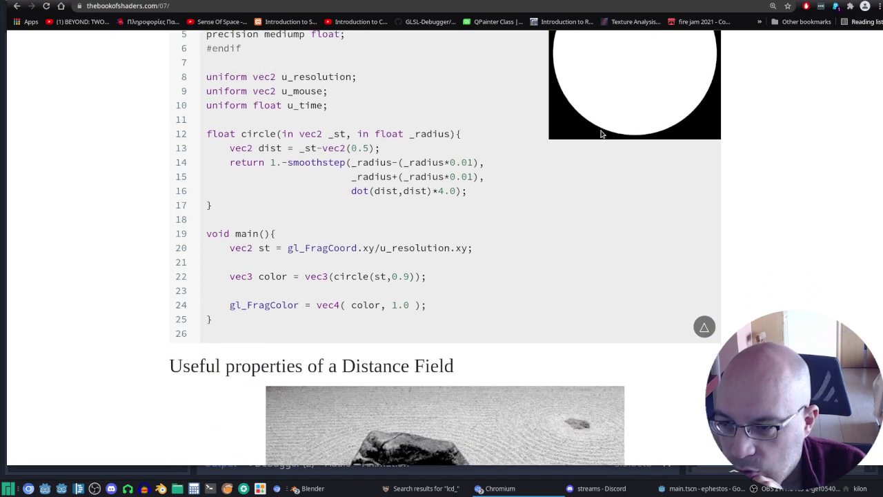
scroll(614, 166, "down", 4)
scroll(635, 239, "down", 6)
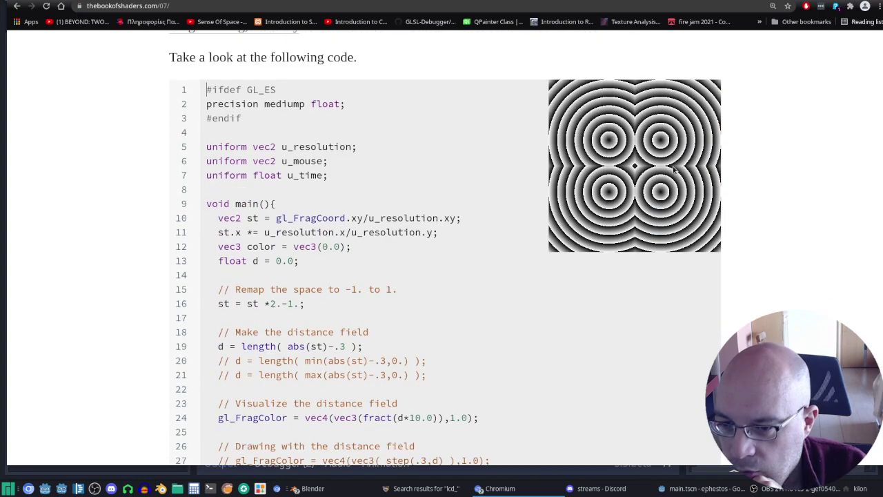
scroll(635, 159, "down", 3)
scroll(647, 197, "down", 6)
scroll(646, 198, "down", 5)
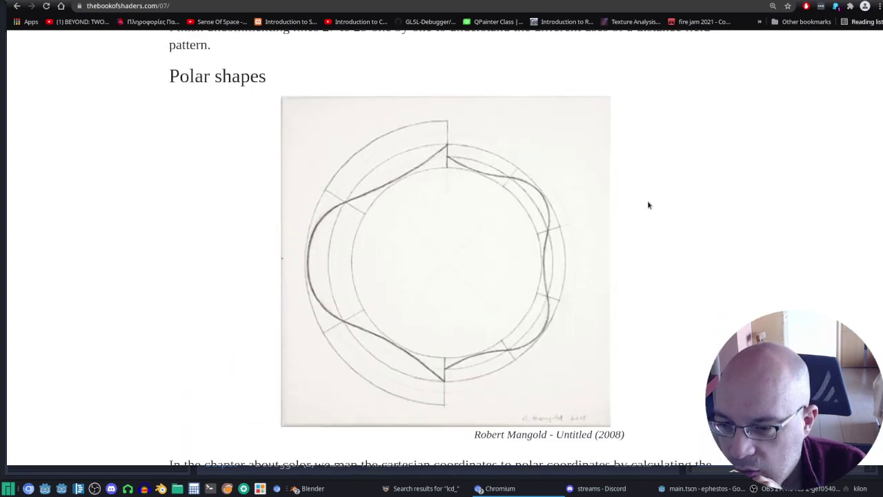
scroll(647, 204, "down", 5)
scroll(648, 207, "down", 5)
scroll(648, 208, "down", 6)
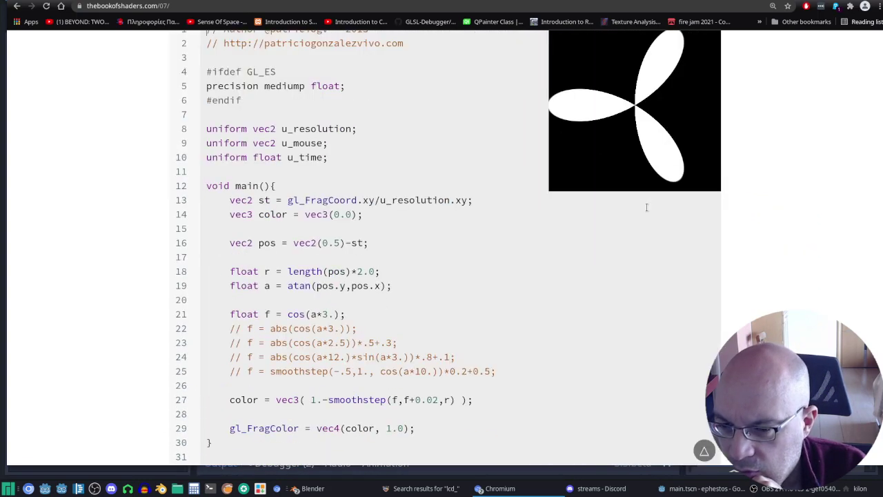
scroll(648, 207, "up", 3)
scroll(651, 203, "up", 6)
scroll(651, 173, "up", 6)
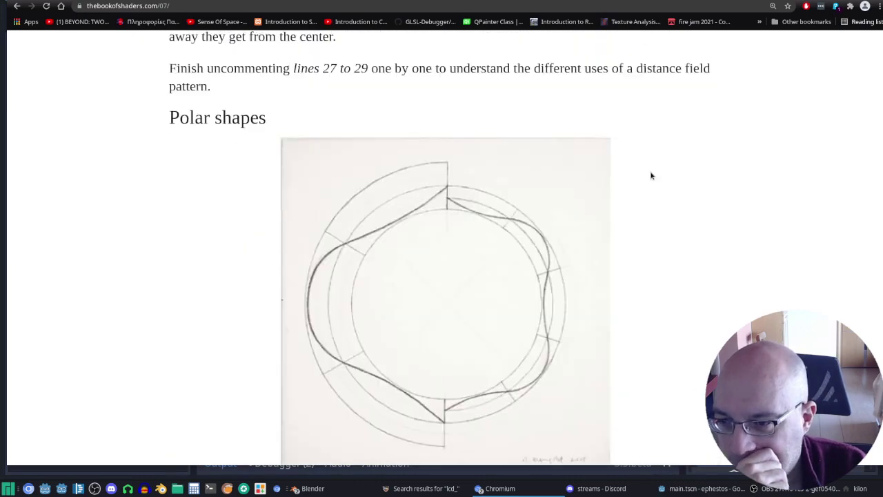
scroll(651, 176, "up", 6)
scroll(650, 174, "up", 3)
scroll(651, 176, "down", 3)
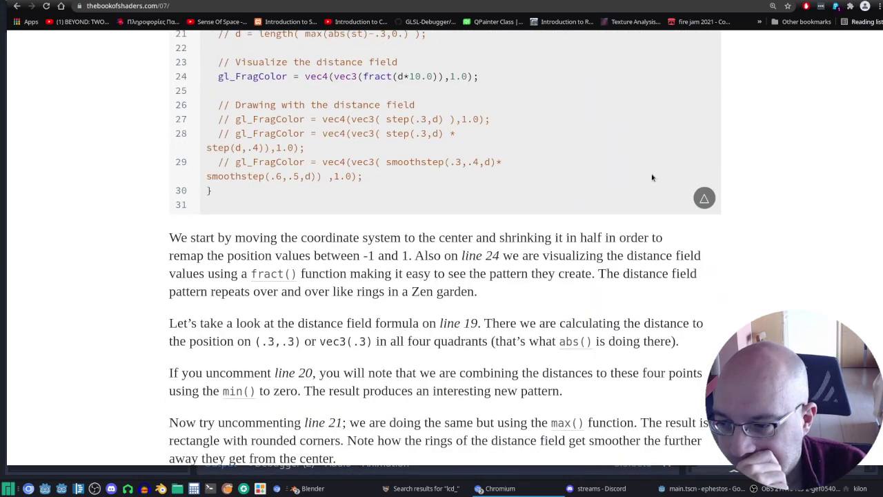
scroll(652, 177, "down", 2)
scroll(652, 177, "down", 1)
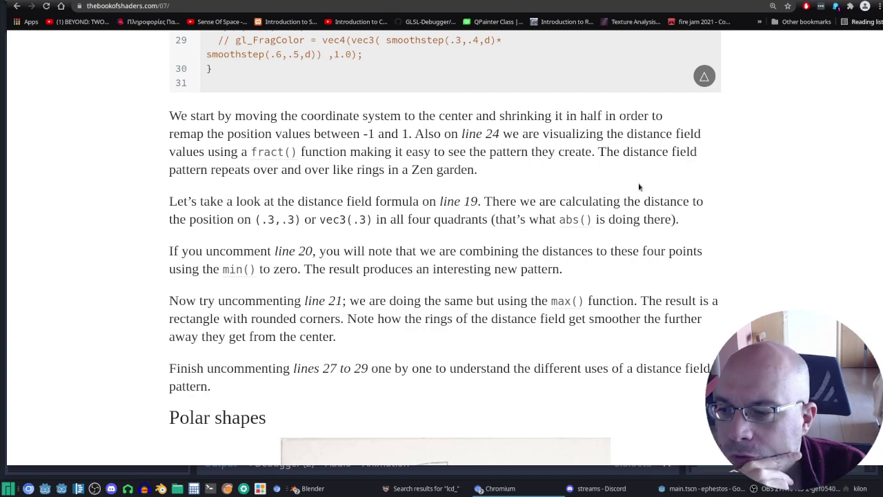
scroll(548, 283, "up", 9)
scroll(556, 295, "up", 9)
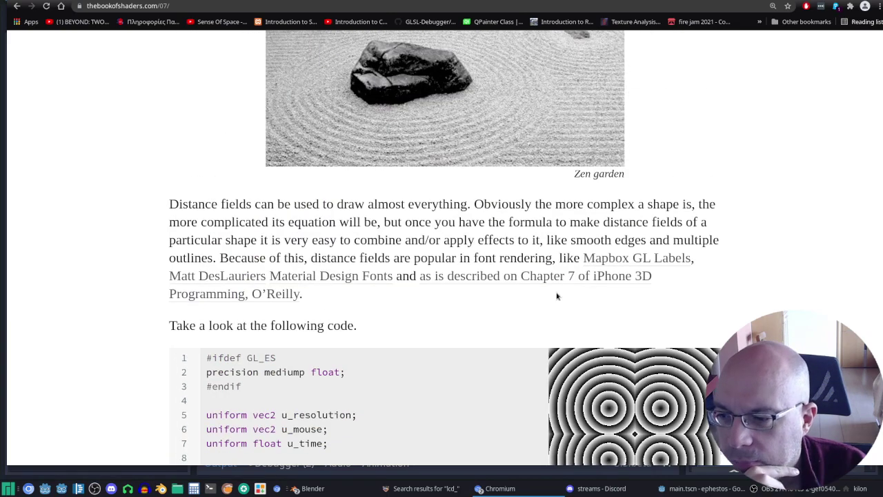
scroll(558, 296, "down", 6)
scroll(559, 293, "down", 10)
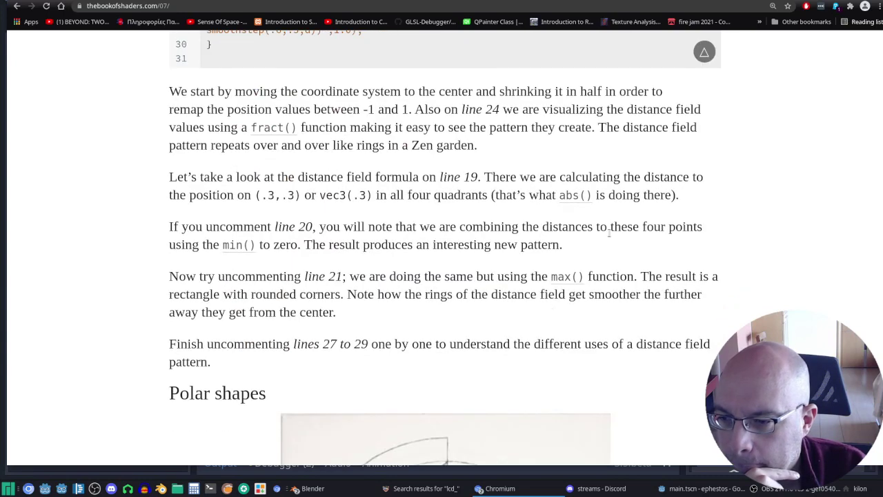
scroll(609, 235, "up", 6)
scroll(610, 253, "up", 2)
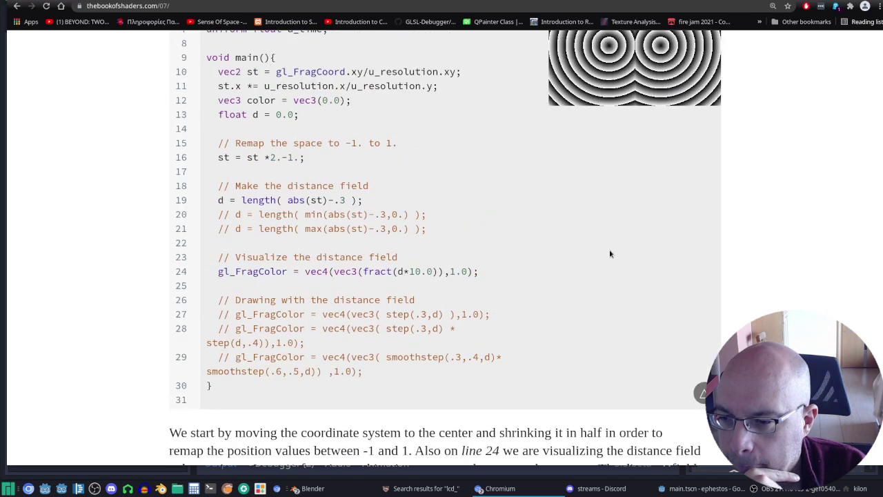
scroll(610, 253, "up", 2)
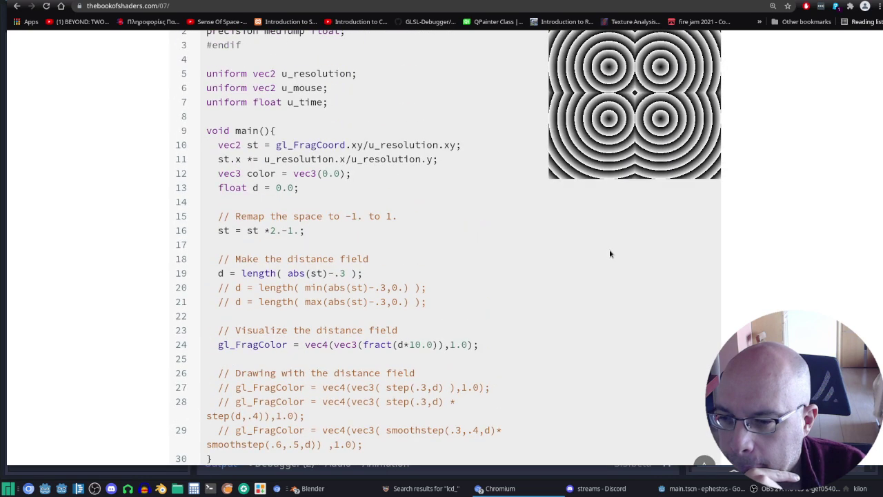
scroll(610, 254, "up", 1)
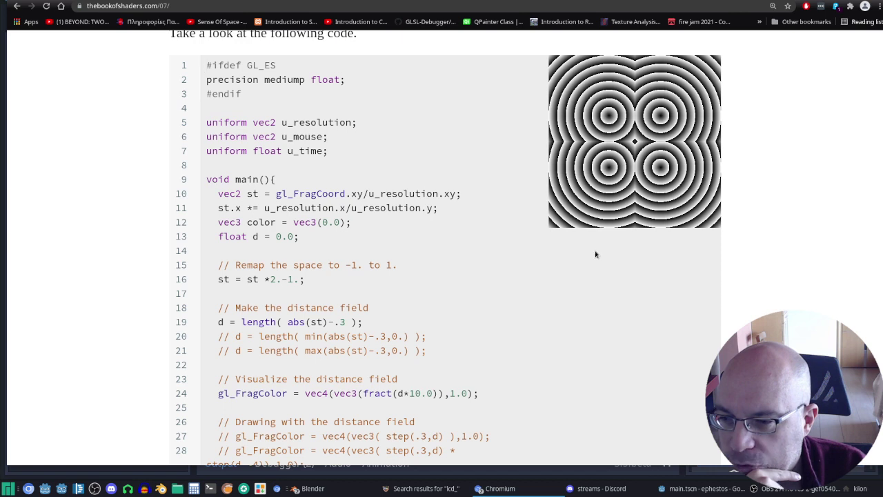
scroll(596, 255, "up", 1)
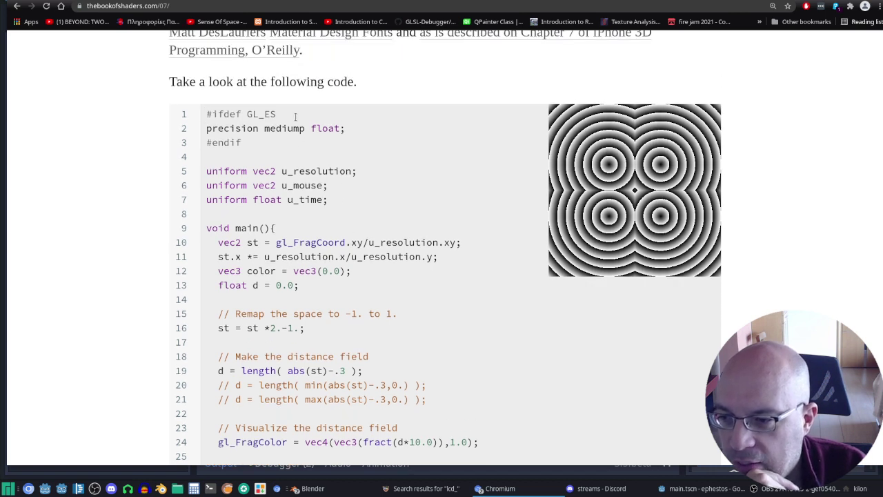
Inspect the example code by selecting float, the GL_ES precision block, gl_FragCoord and u_resolution.
double_click(328, 128)
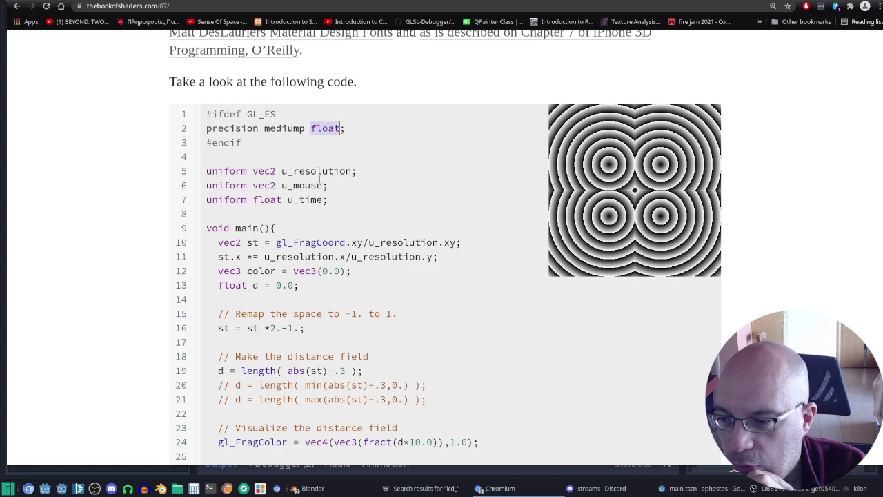
left_click(285, 162)
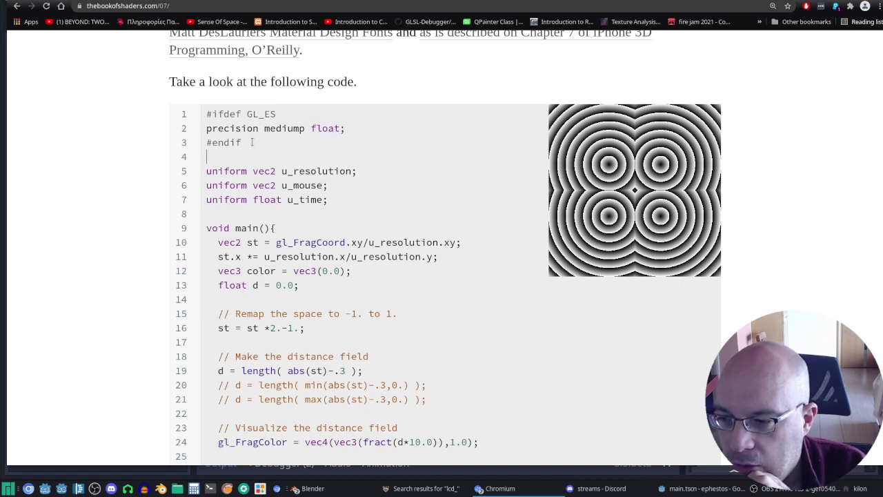
left_click_drag(255, 143, 206, 115)
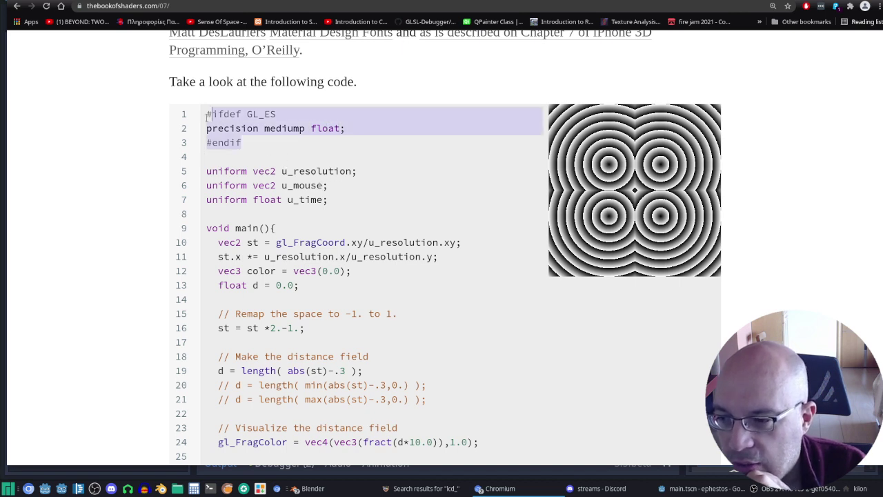
left_click(273, 140)
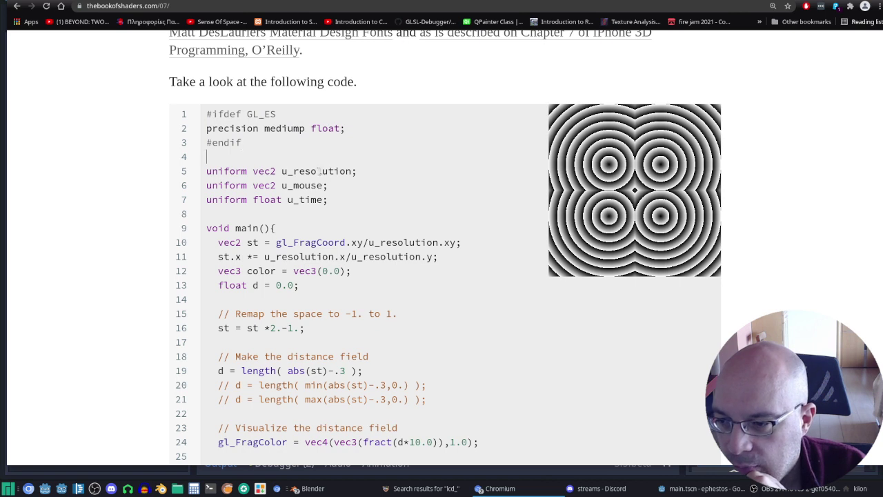
scroll(332, 181, "down", 3)
double_click(314, 145)
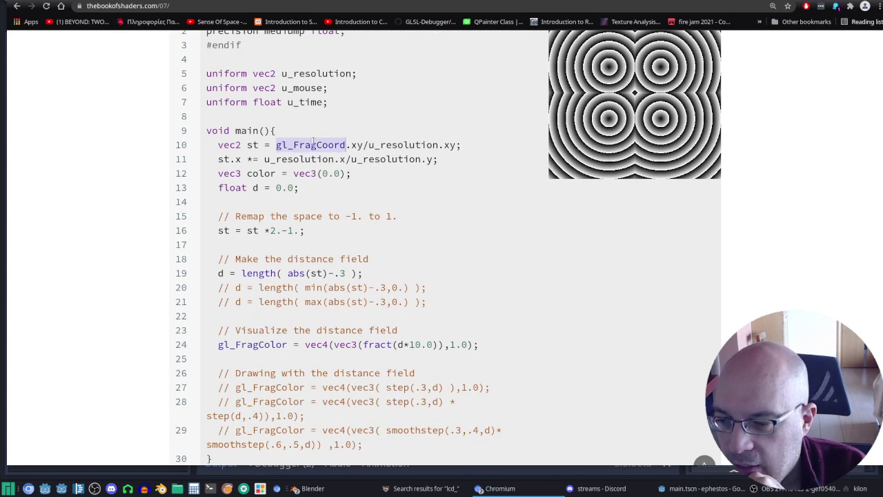
scroll(358, 198, "up", 1)
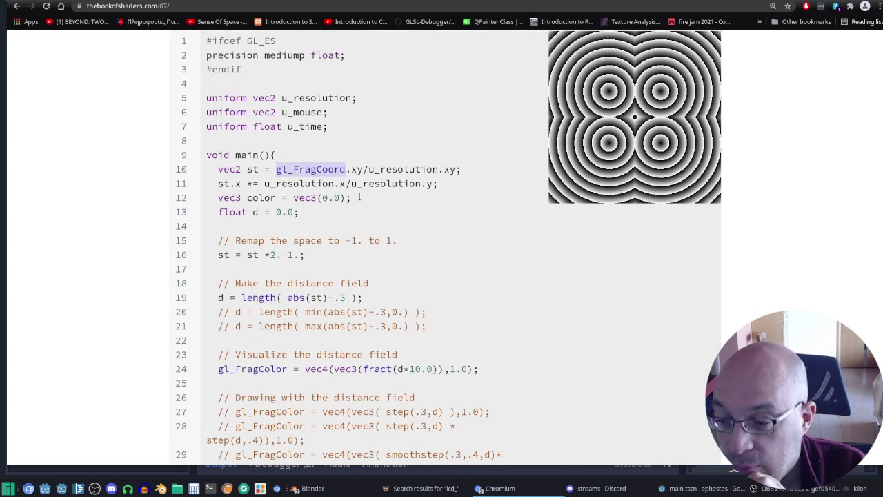
double_click(309, 169)
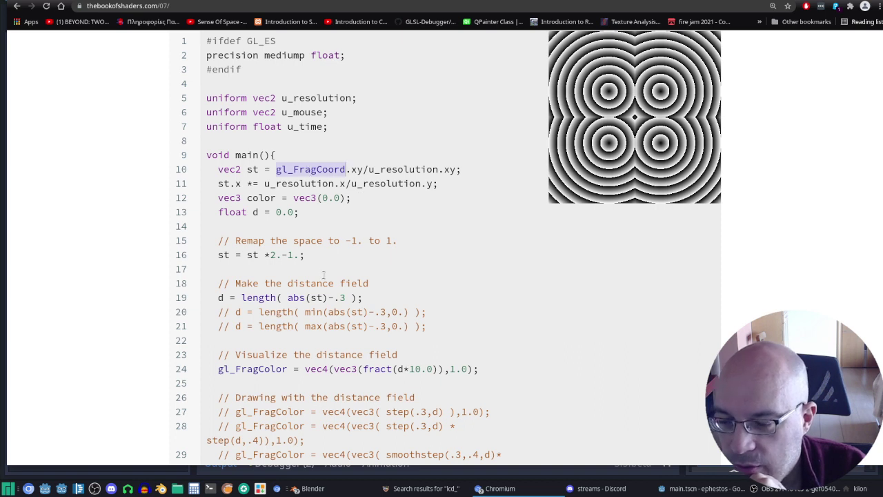
scroll(435, 202, "up", 1)
double_click(402, 194)
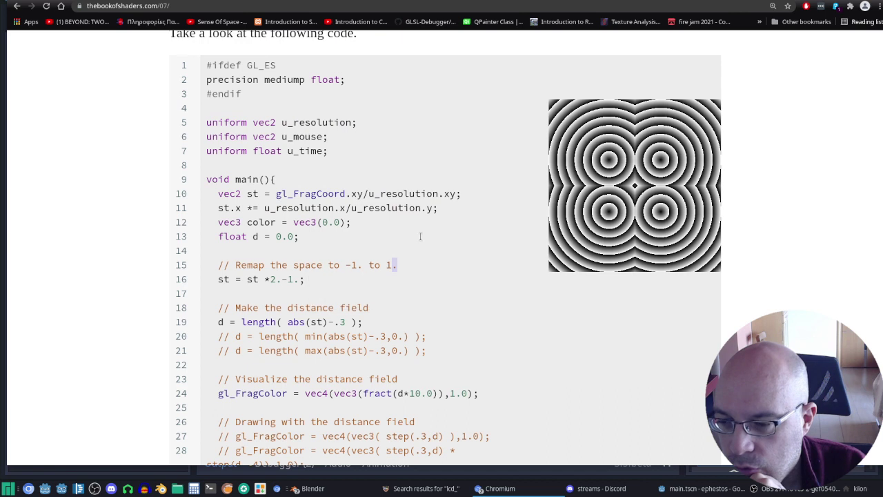
left_click(378, 236)
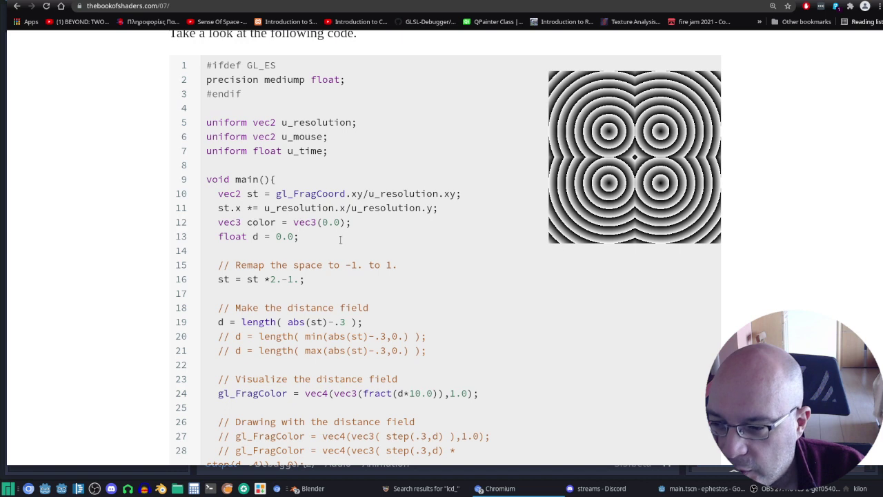
Retype the decimal point after the 2 on line 16 so it reads st*2.-1.
scroll(436, 214, "down", 1)
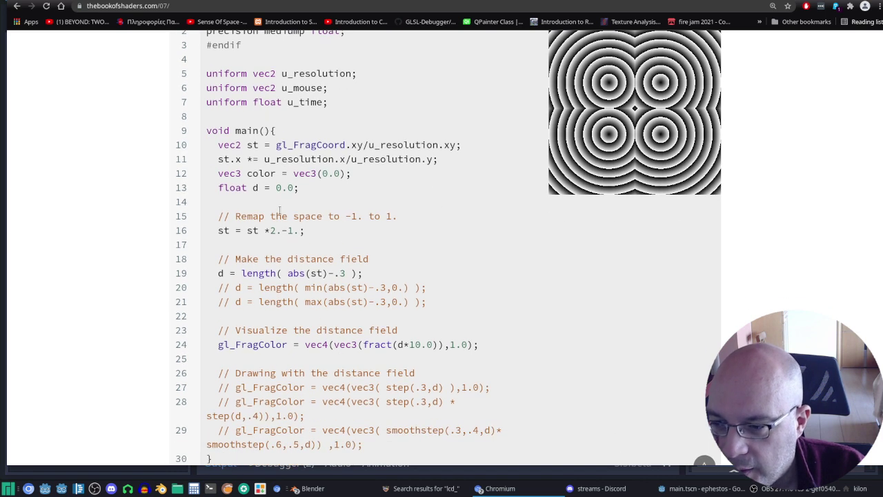
left_click(251, 188)
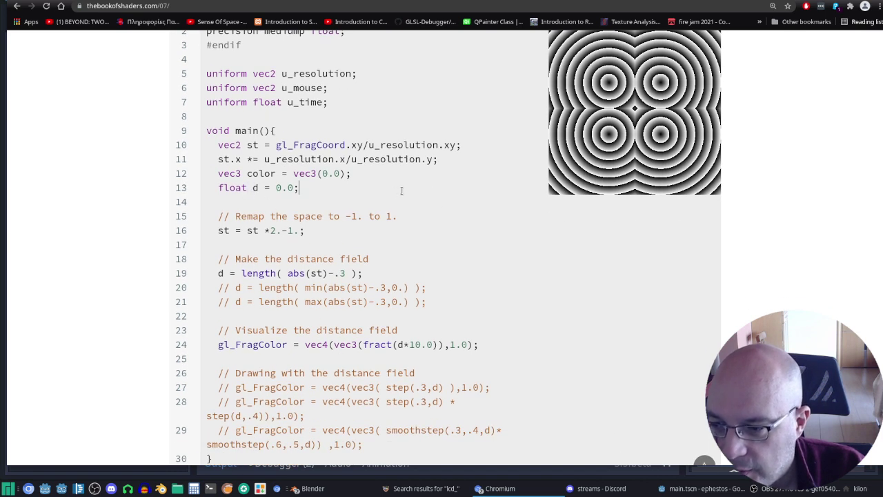
scroll(403, 192, "down", 1)
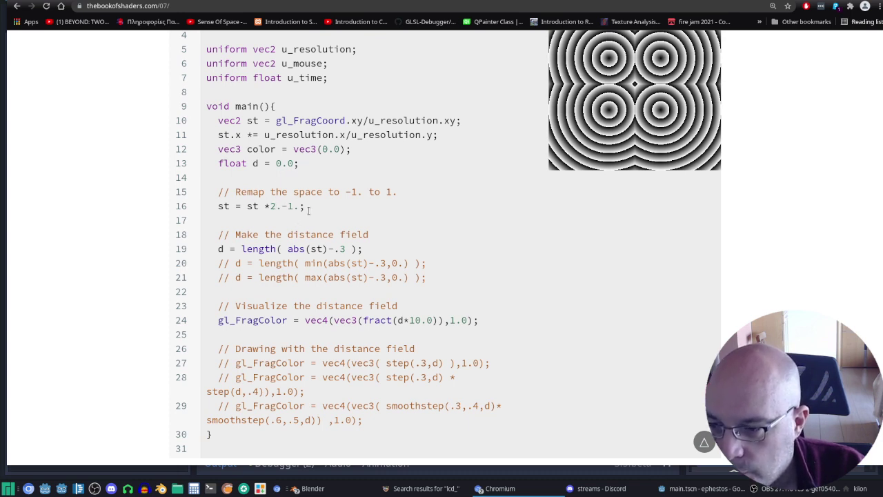
left_click(281, 206)
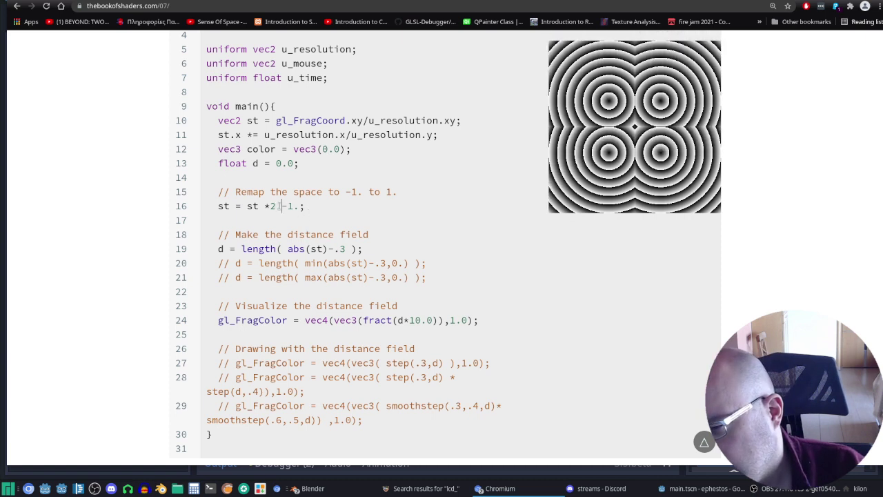
left_click_drag(280, 206, 230, 206)
left_click(266, 208)
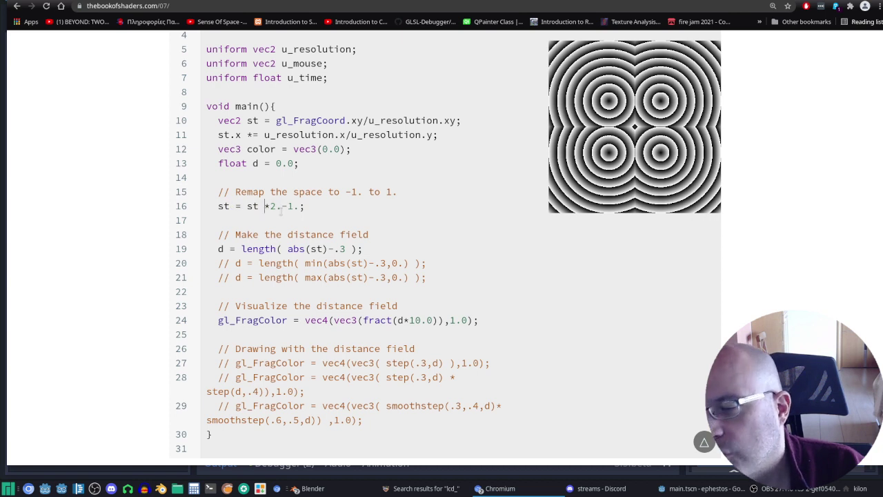
left_click(277, 207)
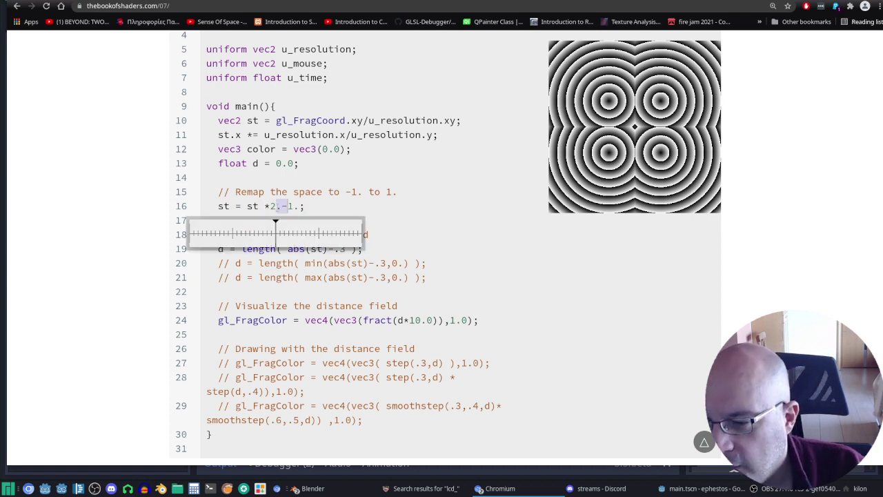
left_click(414, 191)
left_click(277, 206)
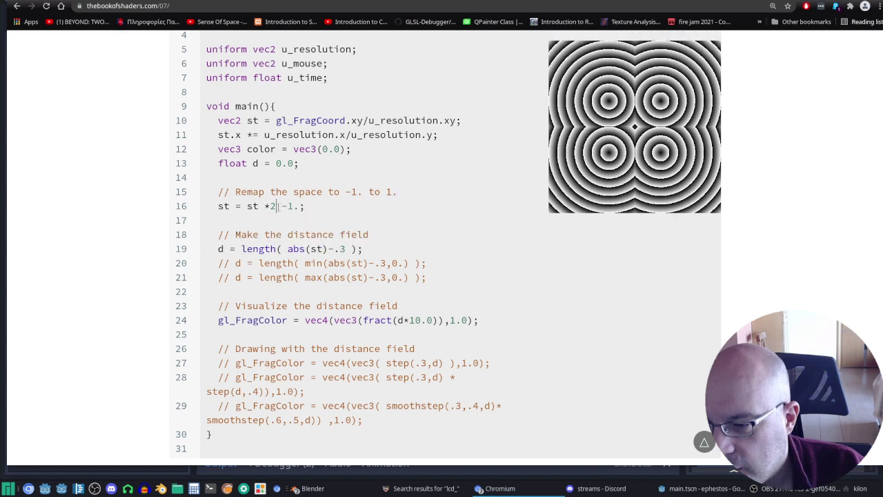
type(".")
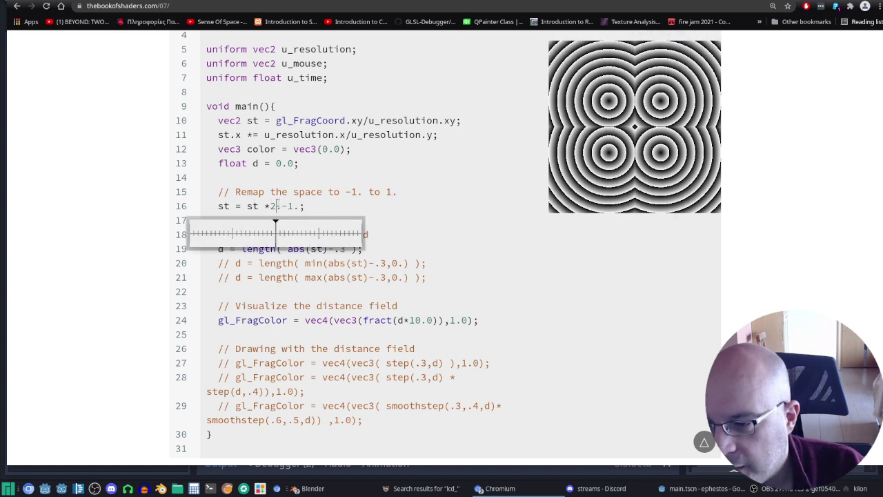
left_click(311, 211)
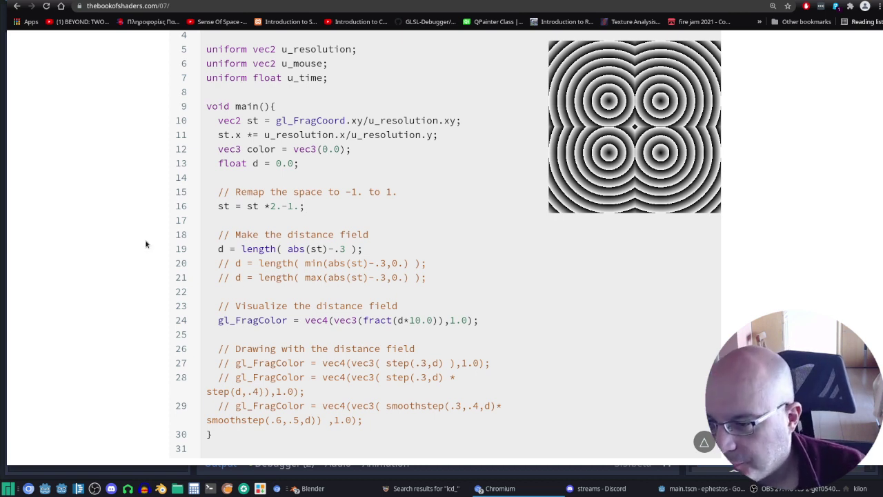
Highlight the st occurrences on line 16 and leave the 2. multiplier unchanged.
double_click(224, 206)
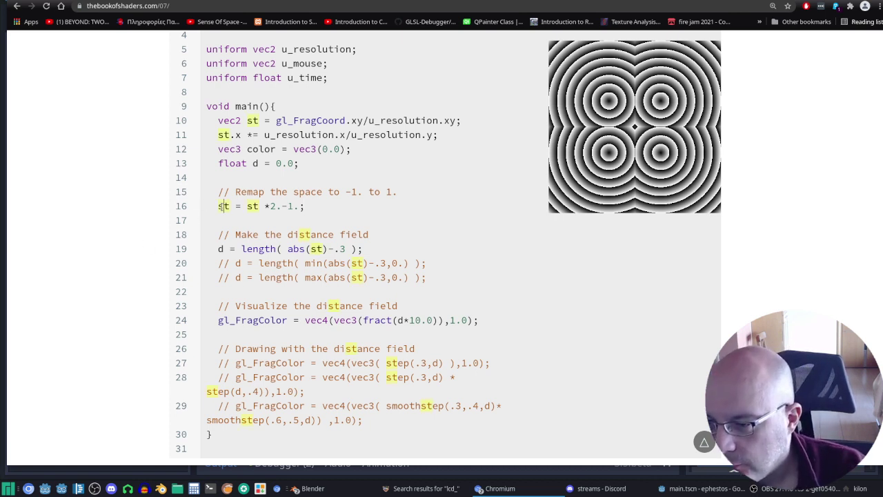
double_click(252, 207)
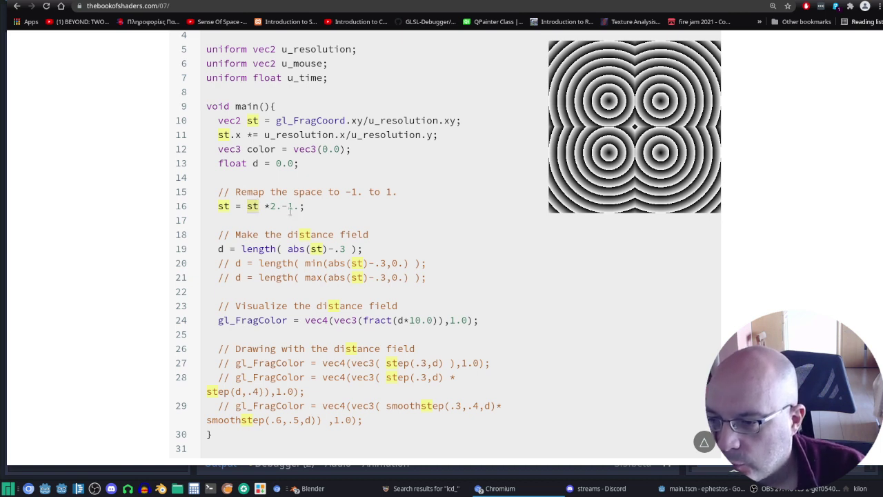
left_click(282, 206)
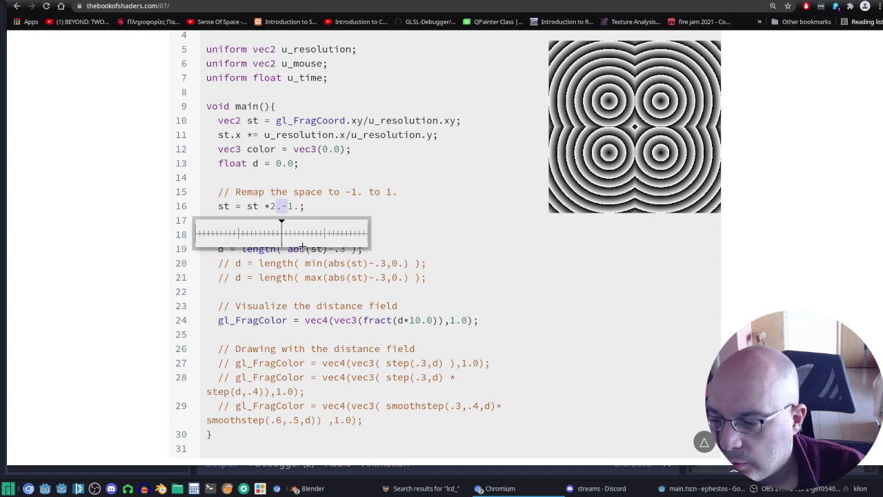
left_click(413, 216)
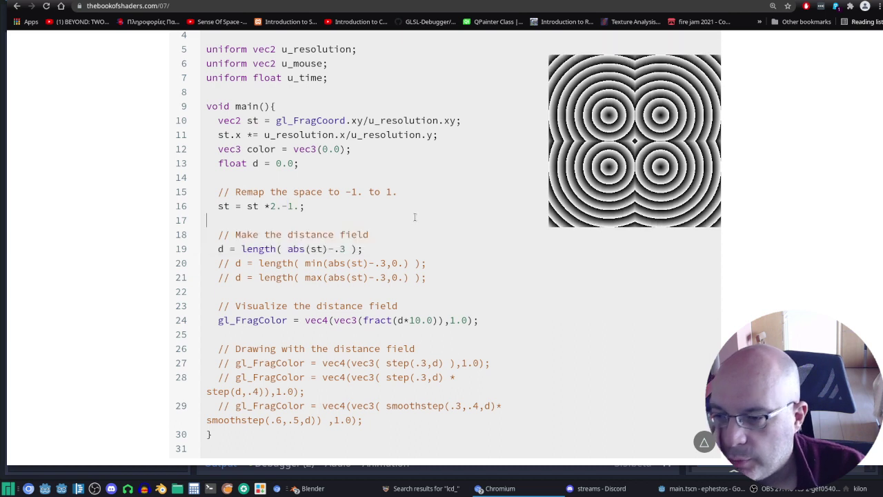
Launch galculator and compute -1 × 2 = -2, then subtract 1 to get -3.
left_click(75, 490)
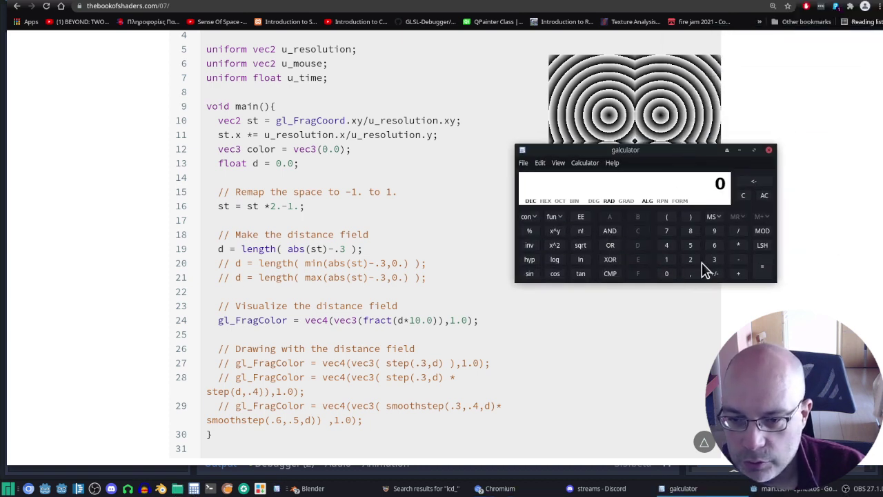
left_click(667, 261)
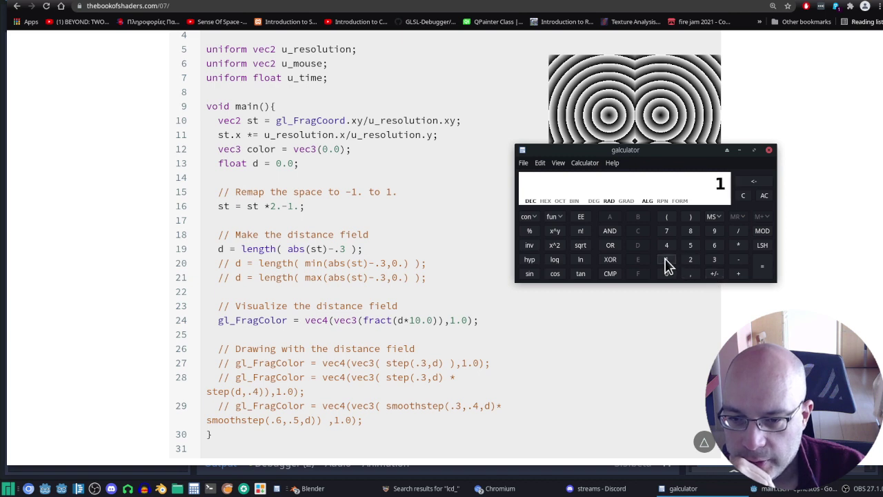
left_click(711, 277)
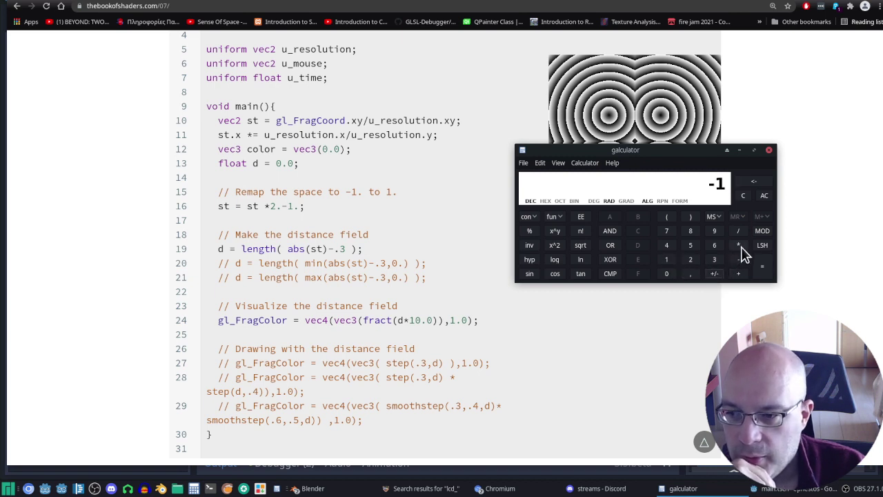
left_click(740, 248)
left_click(692, 262)
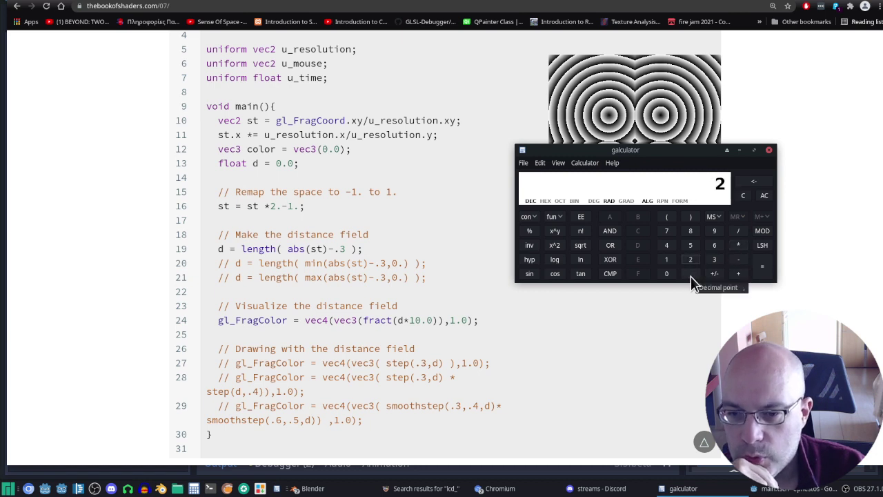
left_click(761, 272)
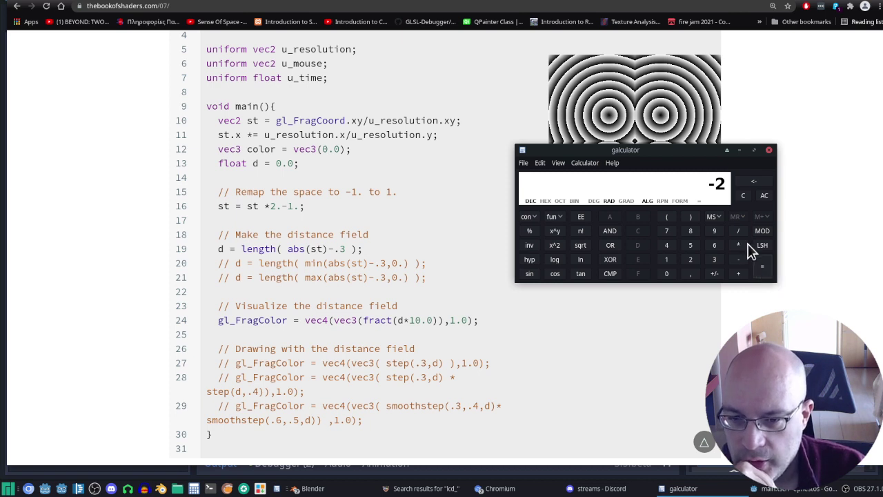
left_click(739, 260)
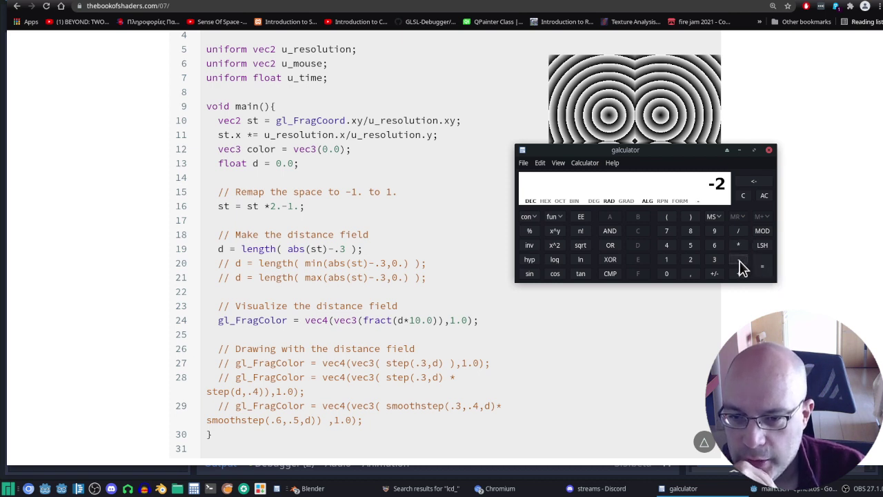
left_click(669, 261)
left_click(764, 269)
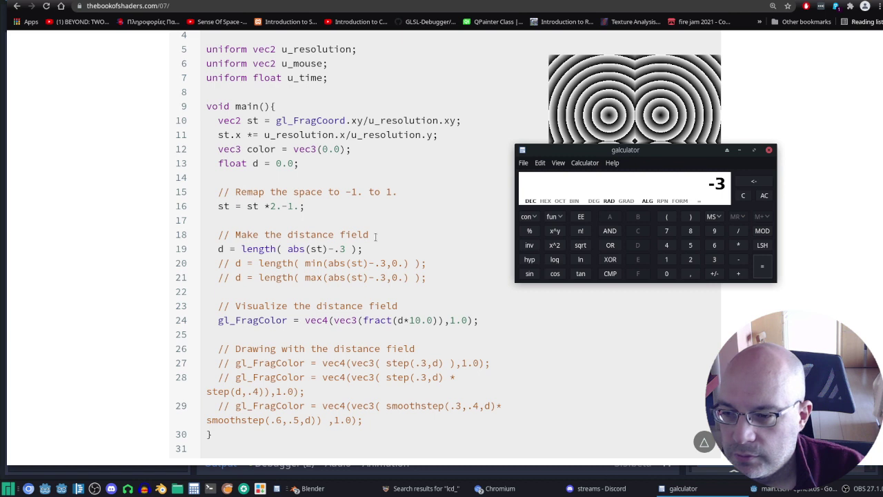
Clear galculator with AC, bring the shader page forward, and reread the ring example's explanation.
left_click(764, 195)
left_click(495, 285)
scroll(495, 284, "down", 3)
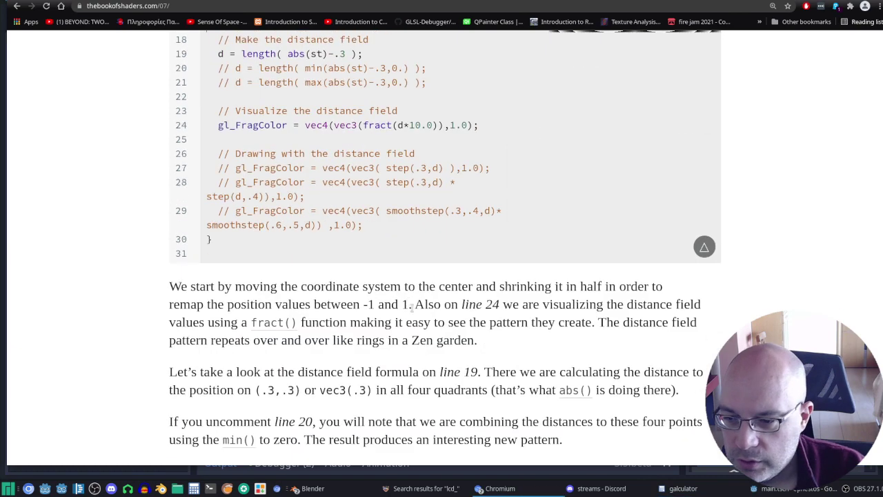
scroll(412, 294, "down", 2)
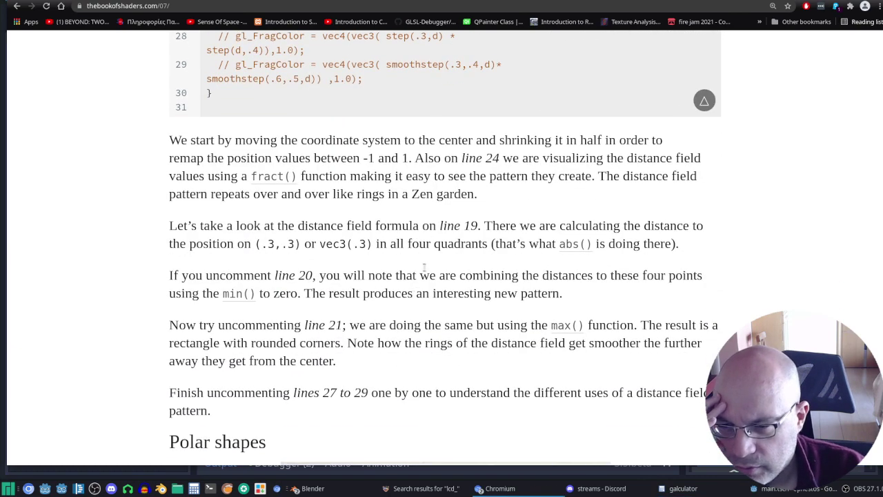
scroll(456, 272, "up", 5)
scroll(455, 283, "up", 3)
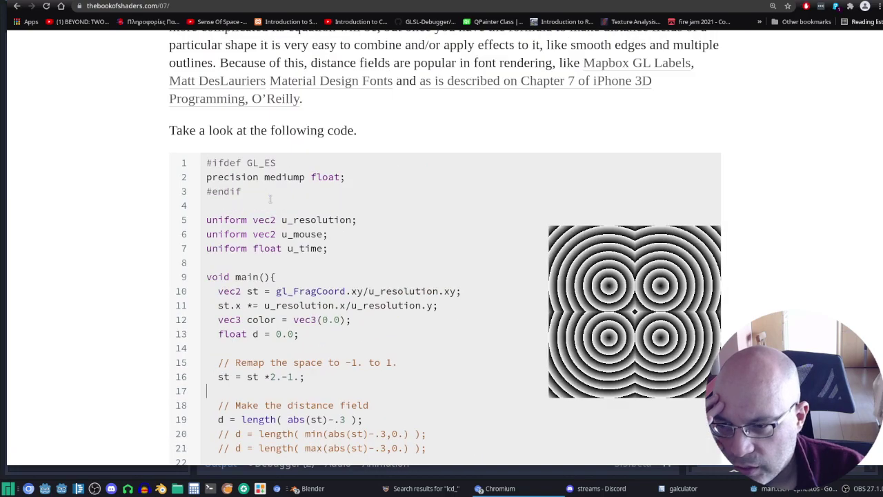
scroll(361, 311, "up", 3)
scroll(380, 355, "down", 10)
scroll(383, 369, "up", 1)
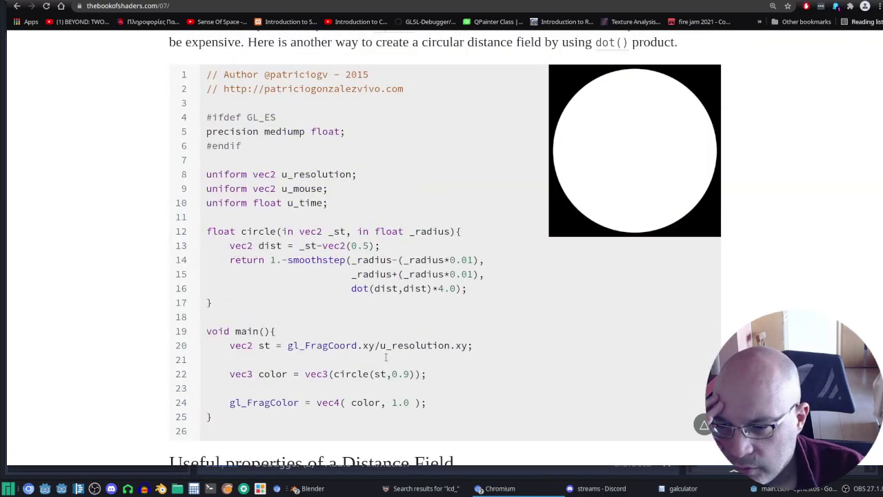
scroll(383, 369, "down", 3)
scroll(386, 365, "down", 3)
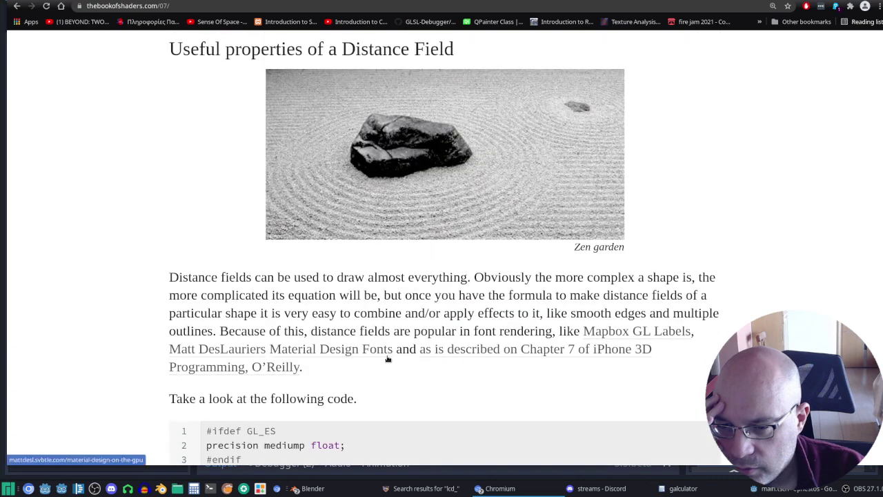
scroll(388, 357, "down", 3)
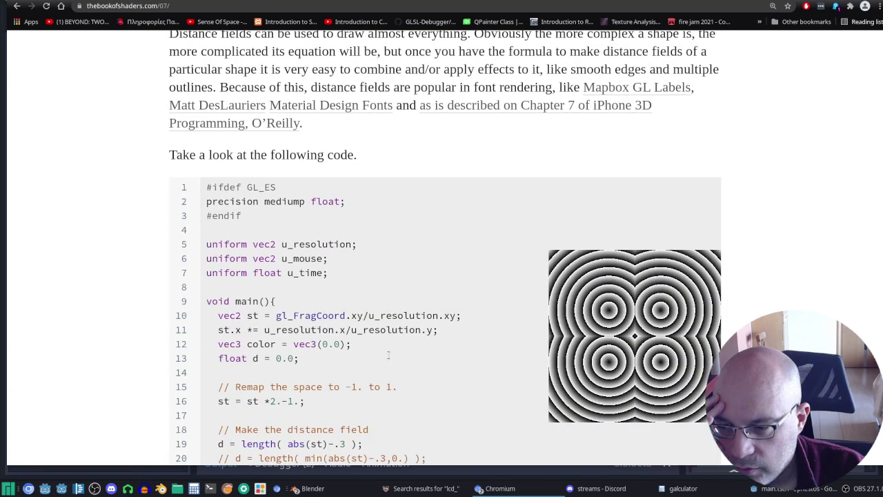
scroll(389, 355, "down", 2)
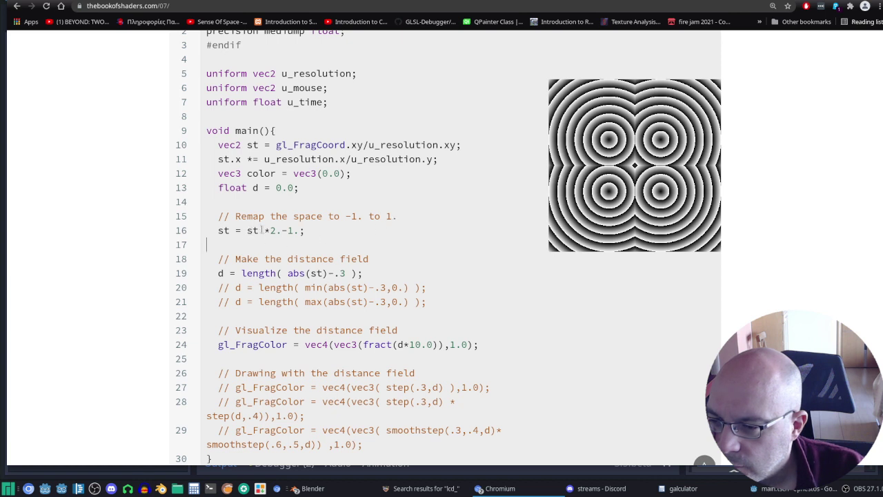
left_click(267, 231)
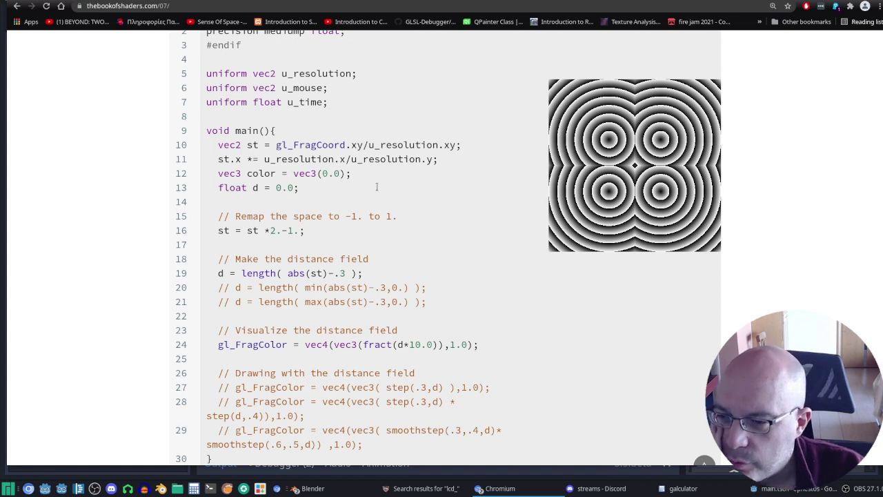
double_click(318, 145)
double_click(419, 145)
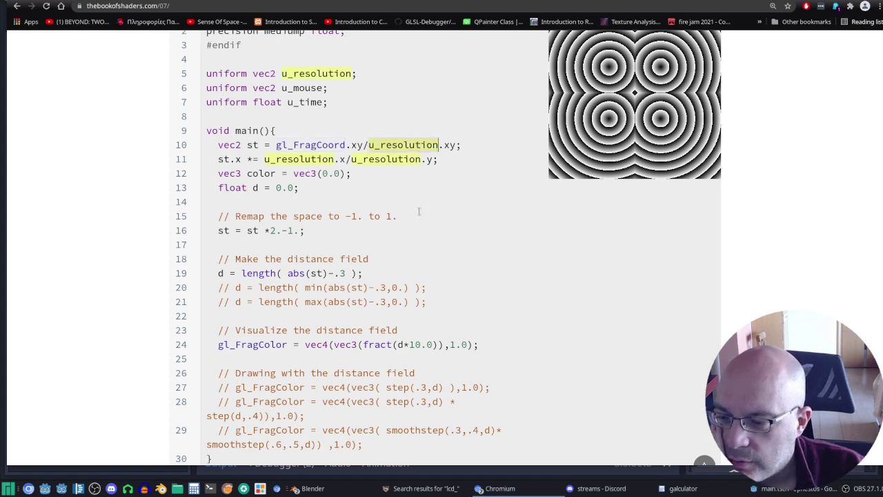
left_click(420, 232)
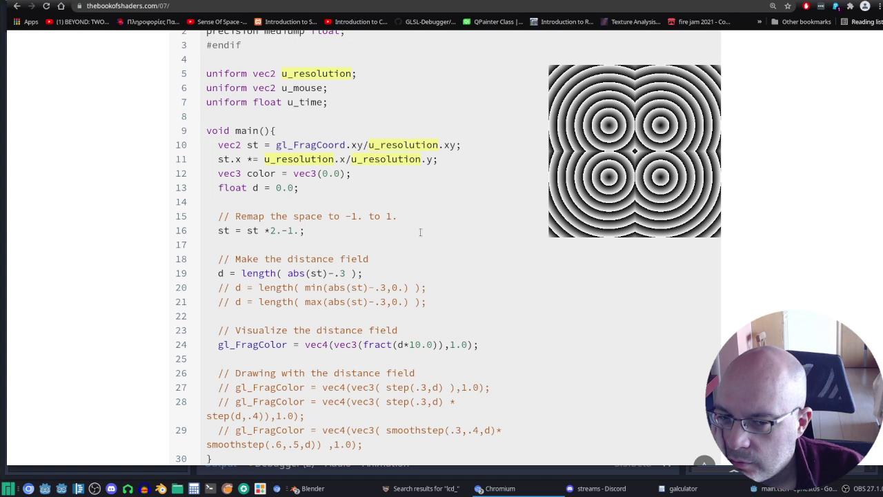
scroll(421, 232, "down", 1)
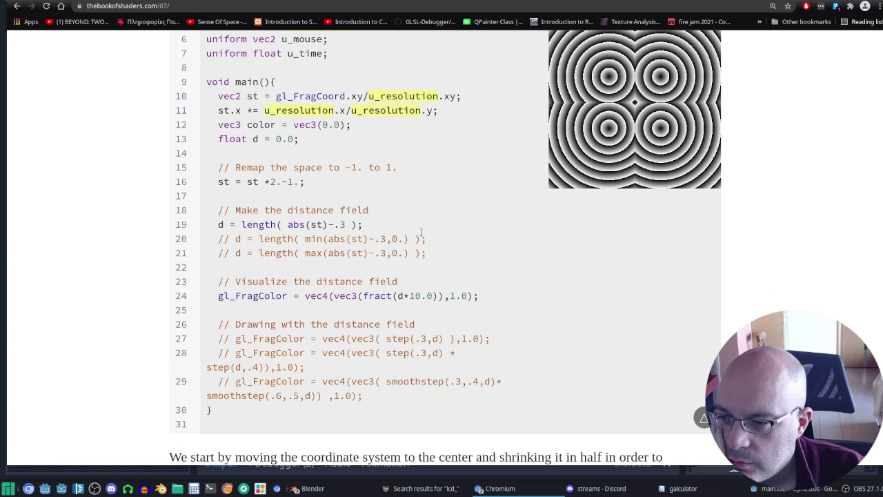
left_click(210, 181)
left_click_drag(218, 182, 312, 182)
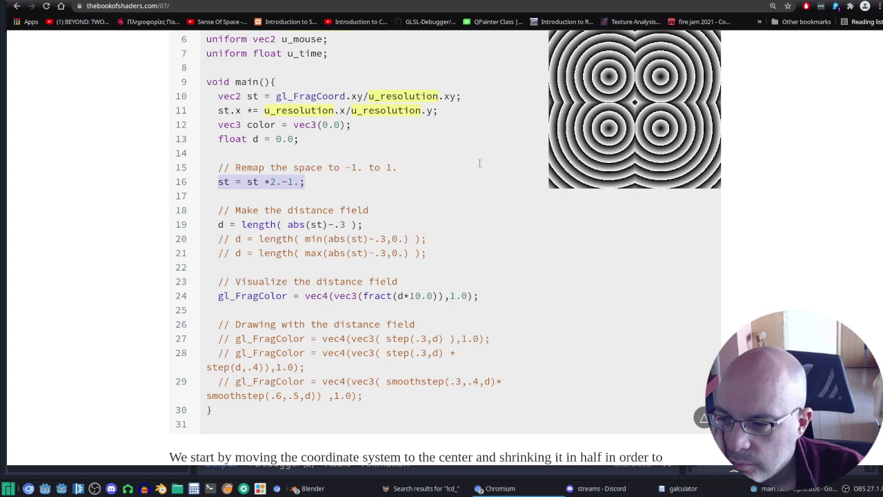
scroll(406, 195, "down", 2)
scroll(374, 202, "up", 1)
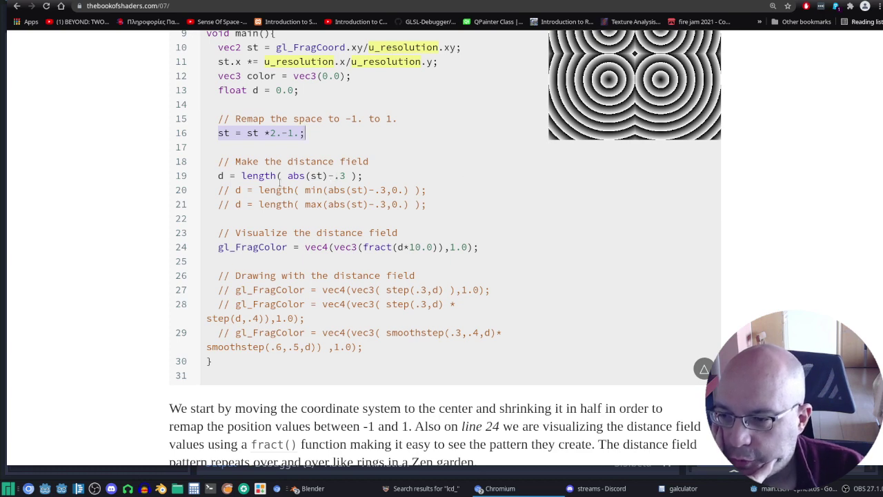
scroll(216, 146, "up", 2)
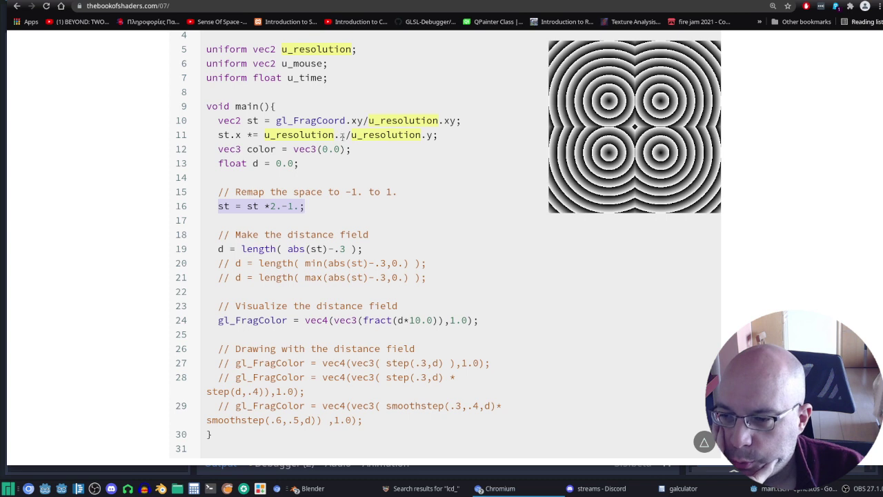
Highlight gl_FragCoord, u_resolution and st.x in lines 10–11 of the distance-field example.
double_click(311, 120)
scroll(472, 253, "up", 2)
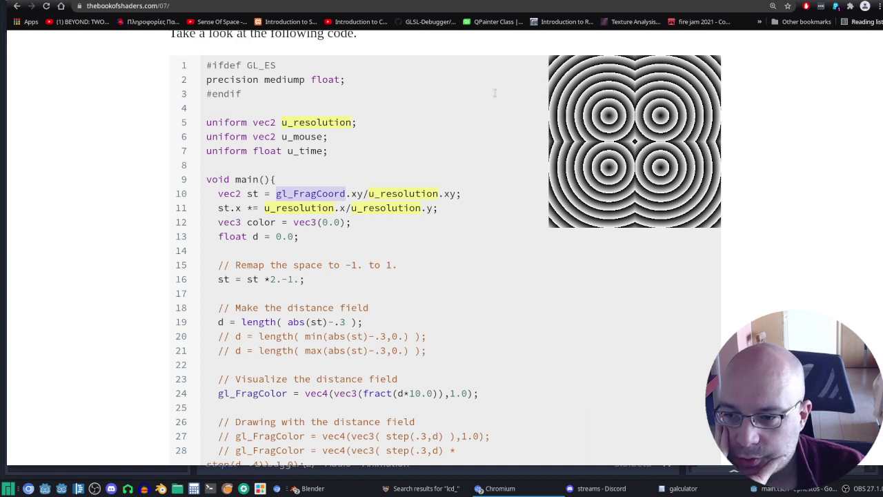
double_click(388, 193)
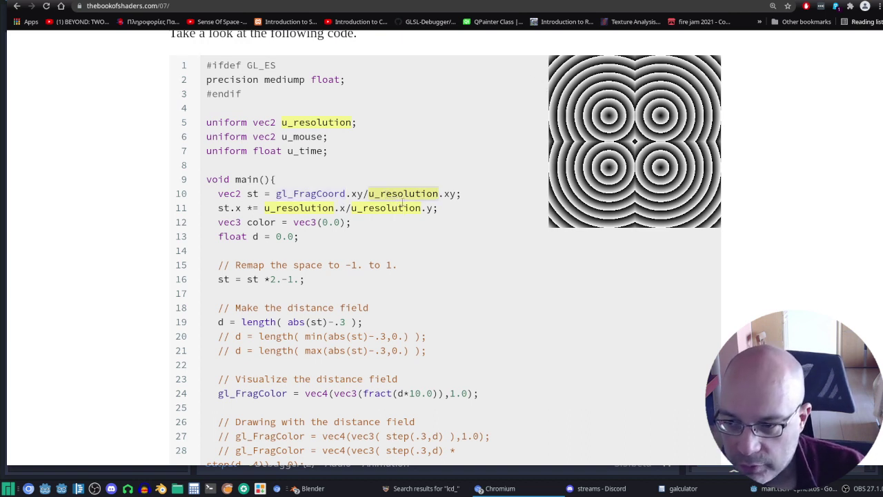
double_click(301, 208)
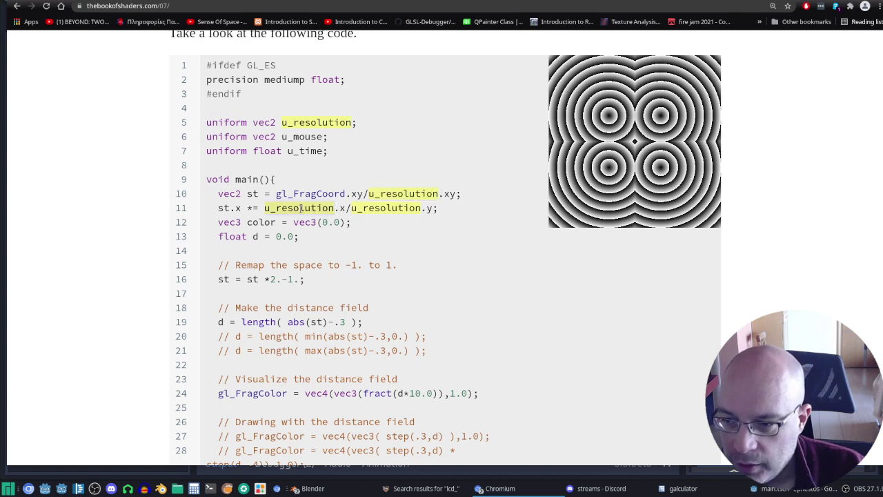
double_click(237, 207)
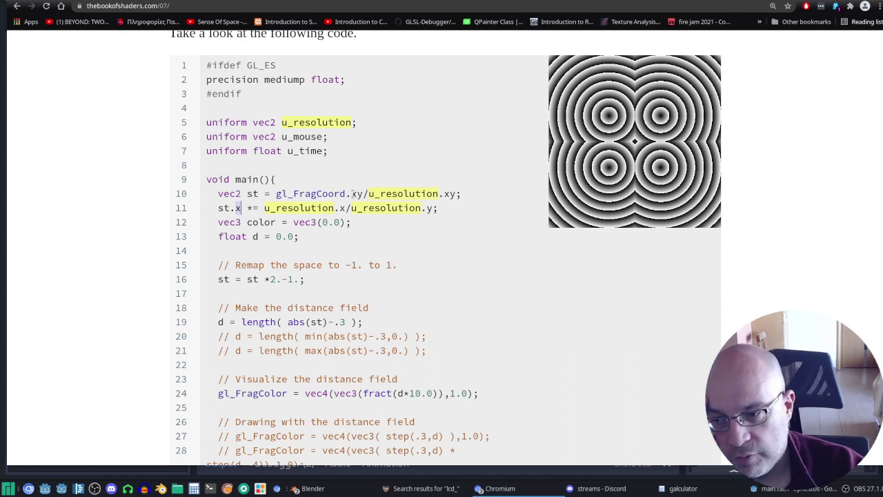
Inspect the .xy swizzles and every u_resolution use, then bring the Godot editor forward.
left_click_drag(352, 194, 364, 194)
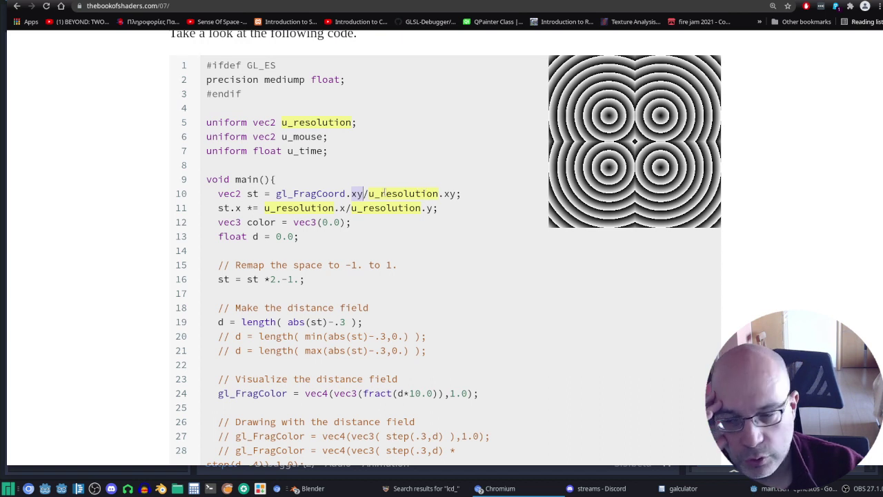
left_click(358, 182)
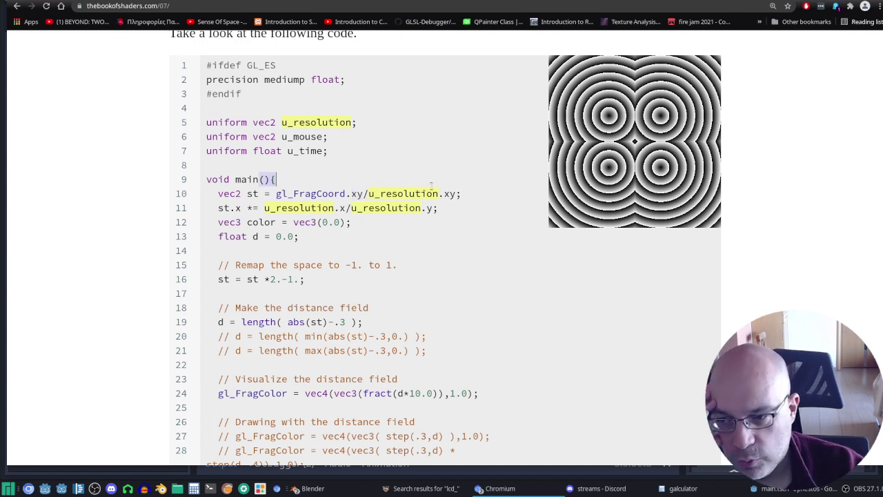
double_click(448, 193)
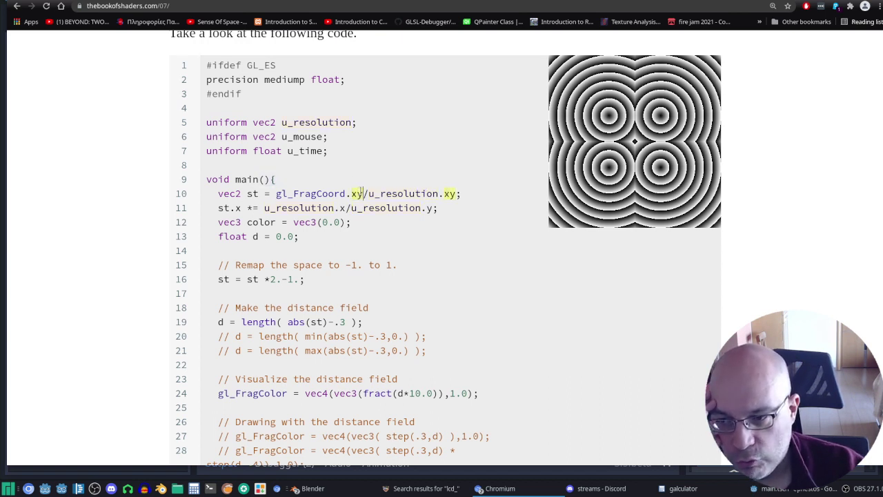
left_click(447, 185)
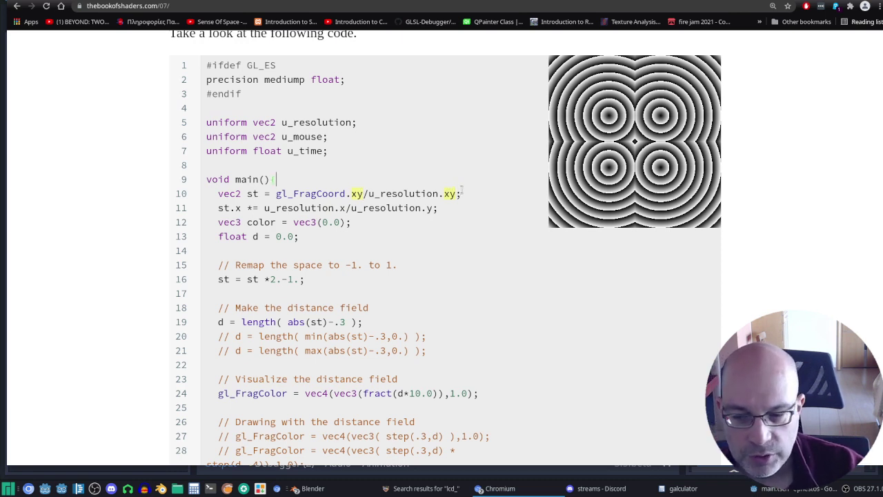
left_click(468, 193)
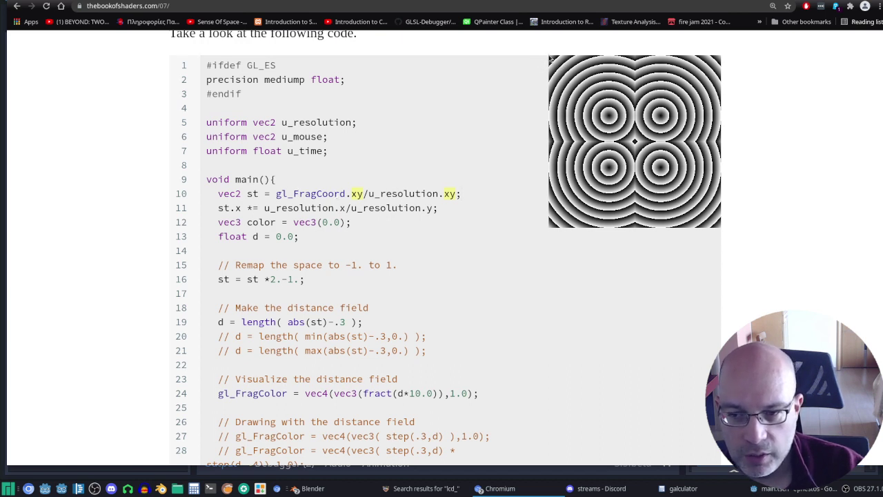
double_click(386, 193)
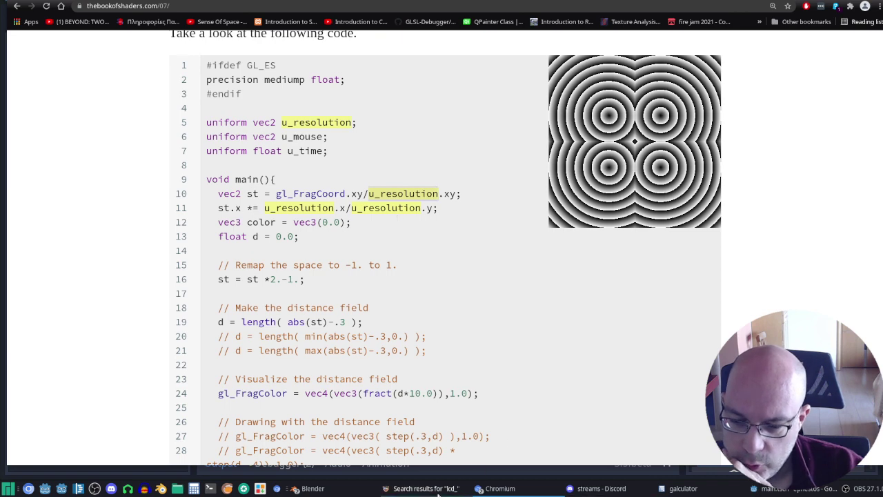
left_click(780, 489)
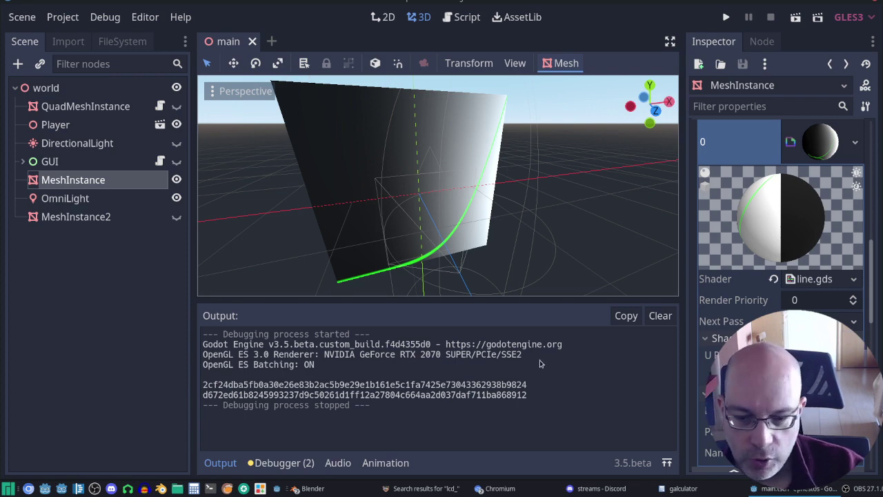
Back in Chromium, highlight every occurrence of st and both u_resolution uses on line 11.
left_click(803, 492)
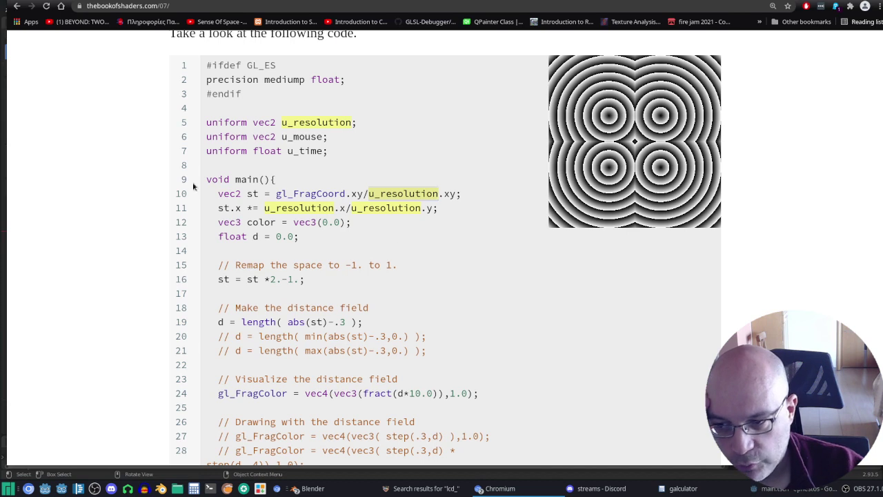
left_click(222, 208)
double_click(222, 207)
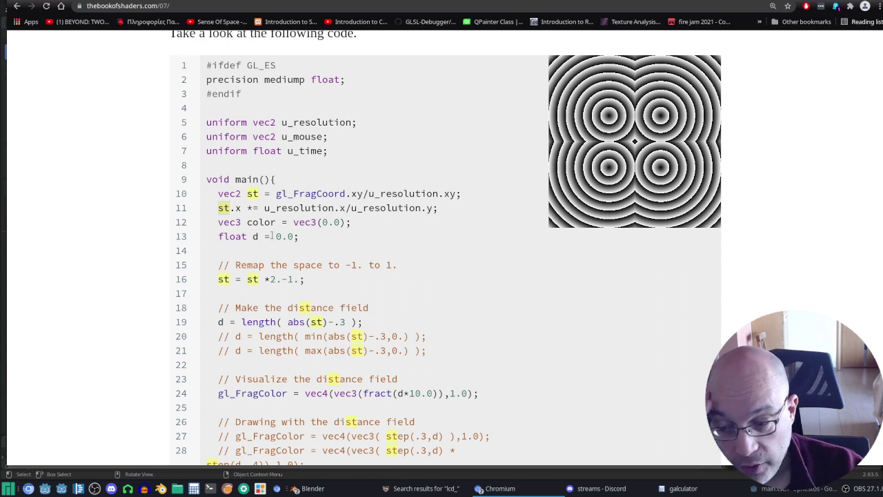
double_click(294, 207)
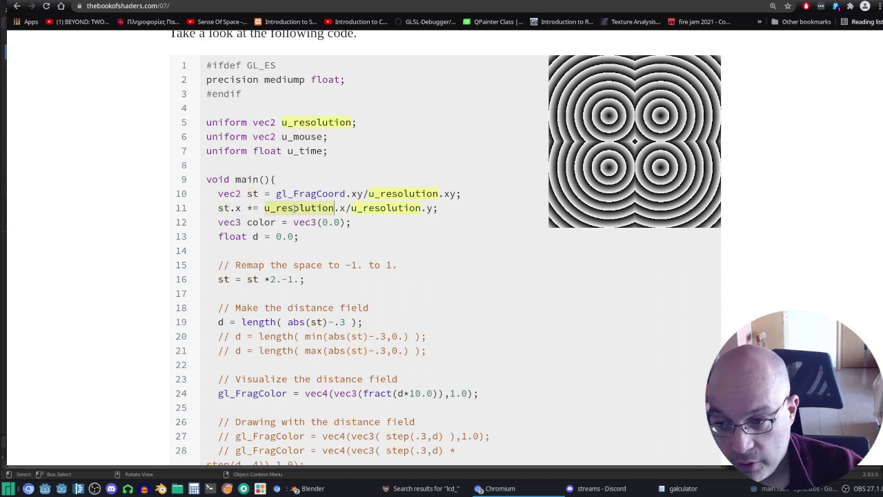
double_click(379, 208)
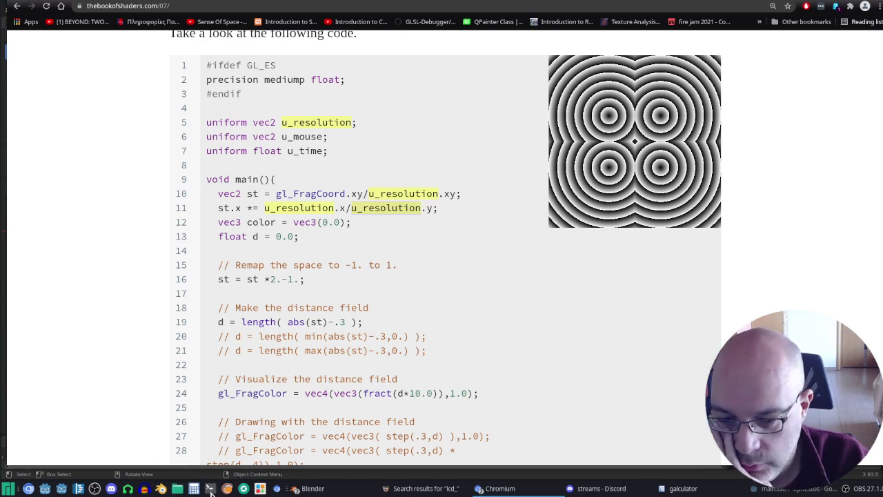
In galculator compute 0,2 × 2 = 0,4 and 0,4 − 1 = −0,6, then minimize it.
left_click(277, 489)
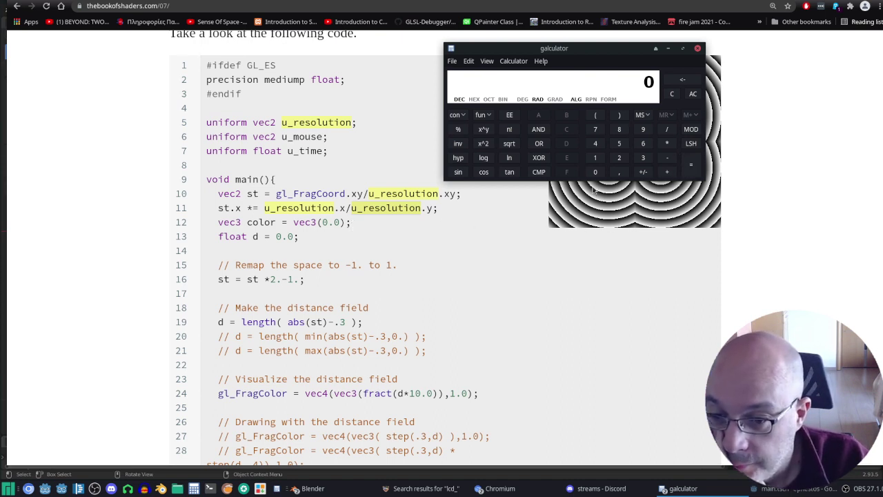
left_click(619, 173)
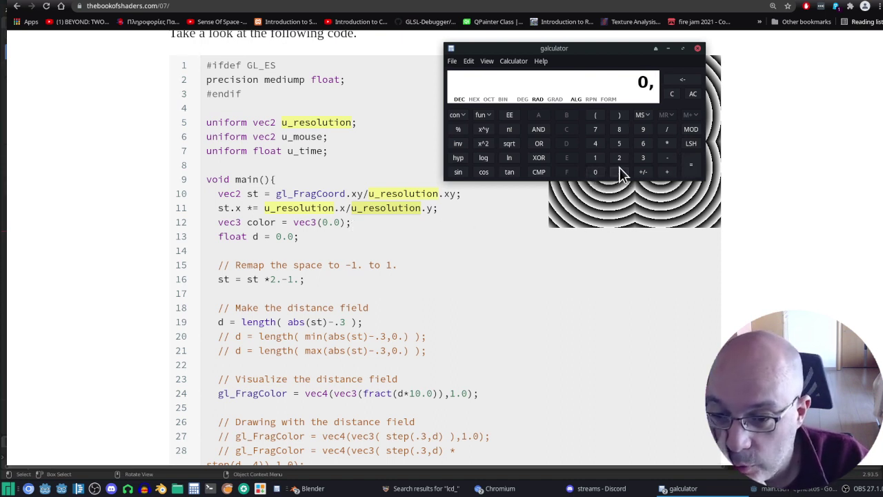
left_click(619, 158)
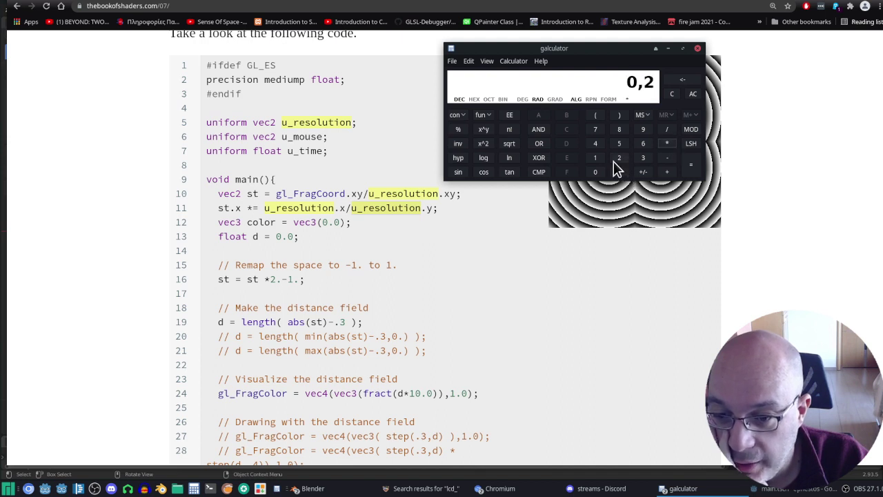
left_click(619, 158)
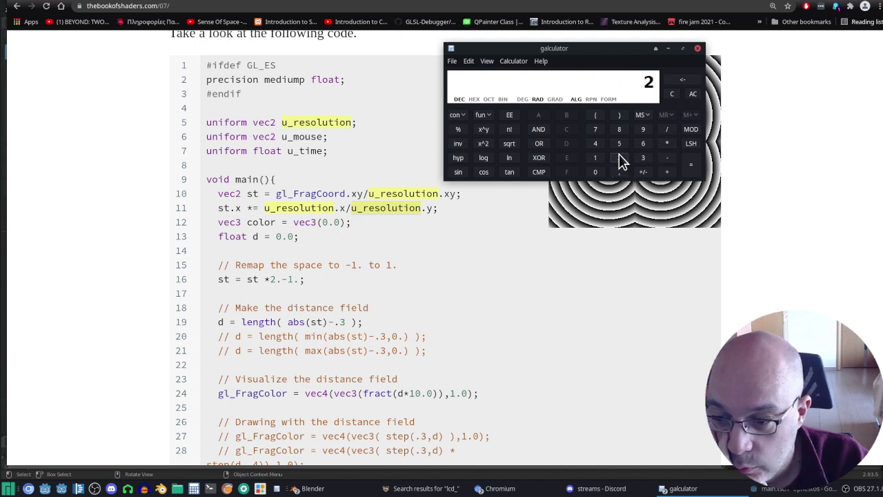
left_click(690, 166)
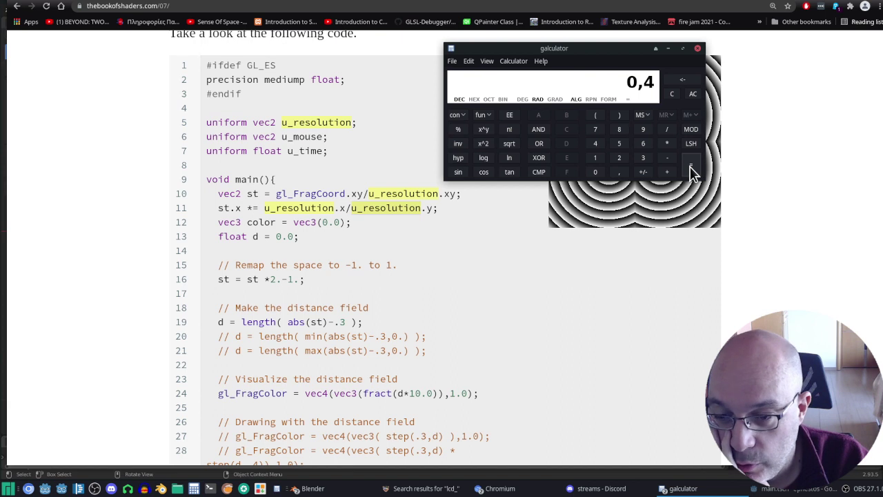
left_click(668, 155)
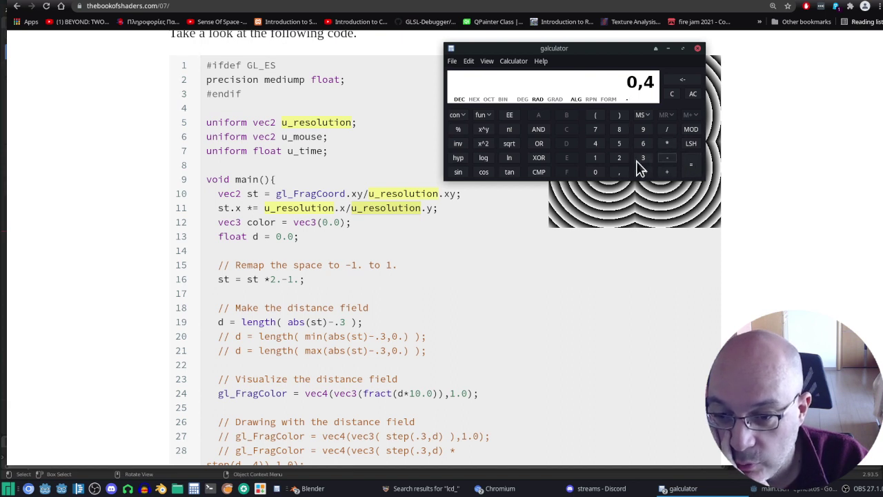
left_click(600, 159)
left_click(690, 167)
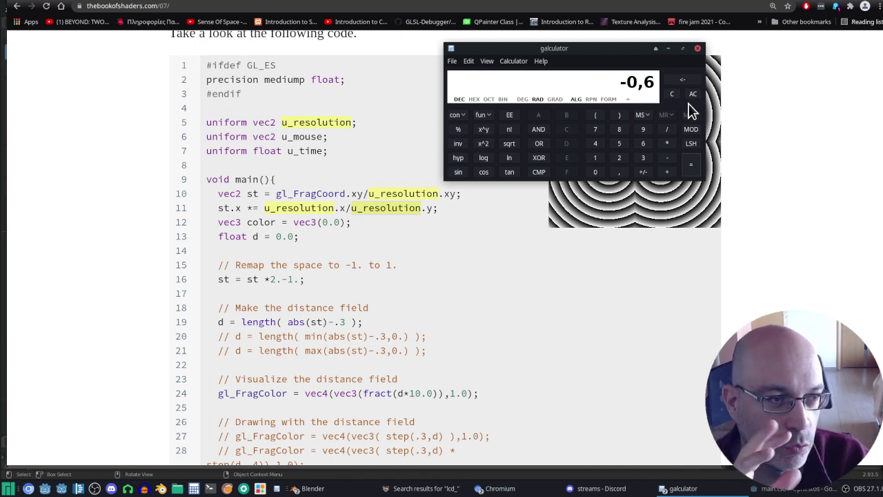
left_click(493, 290)
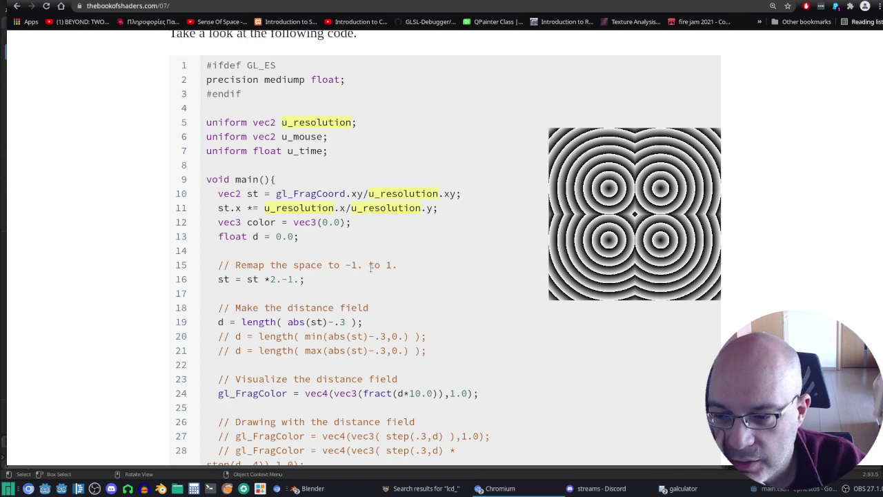
Scroll back to 'Useful properties of a Distance Field' and open a new browser tab.
scroll(420, 250, "down", 3)
scroll(421, 244, "up", 2)
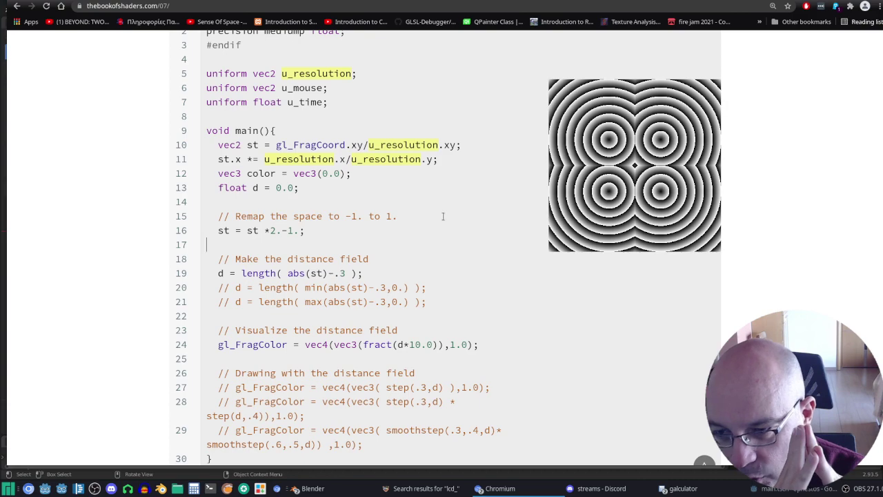
scroll(443, 216, "up", 6)
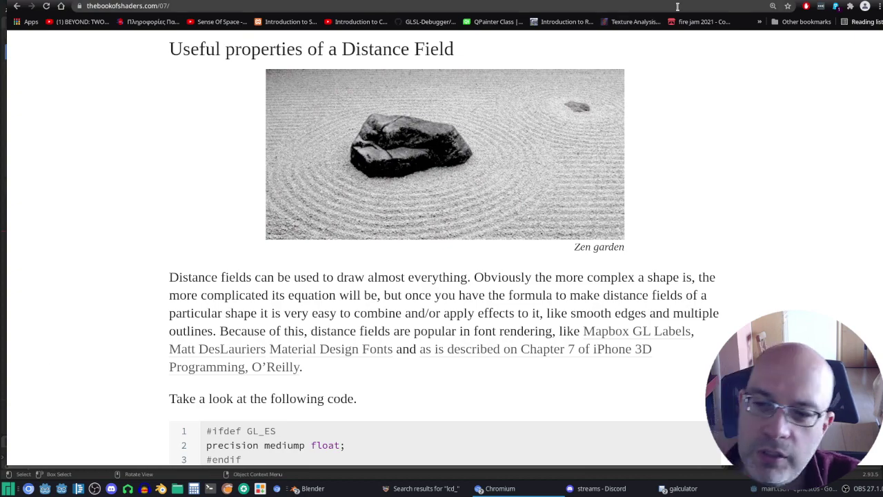
key("ctrl+t")
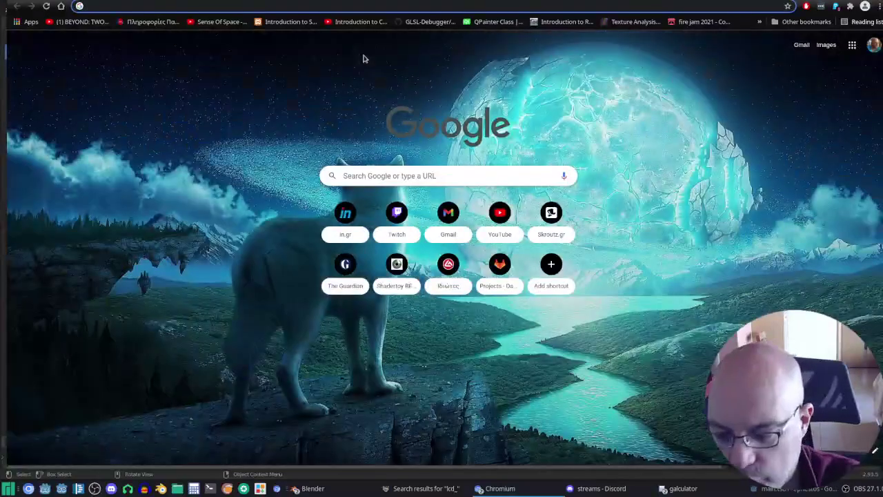
Search Google for 'distance fields'.
type("distance ")
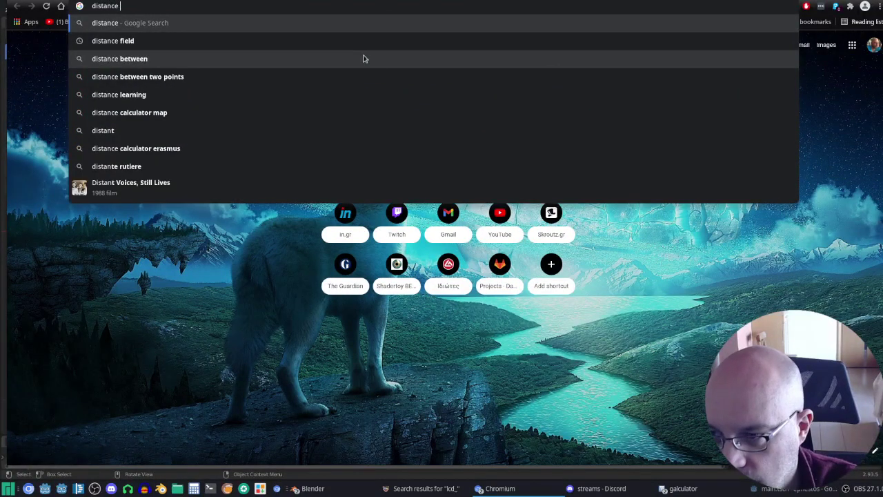
type("fields")
key("Return")
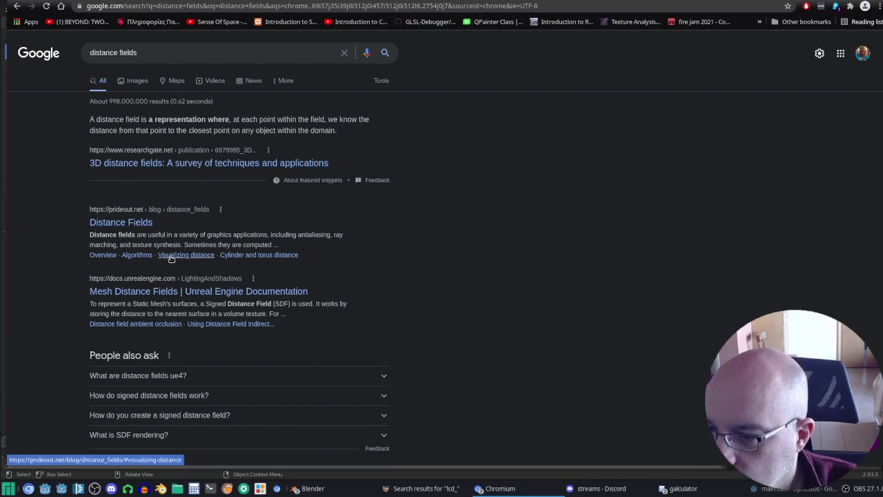
left_click(329, 290)
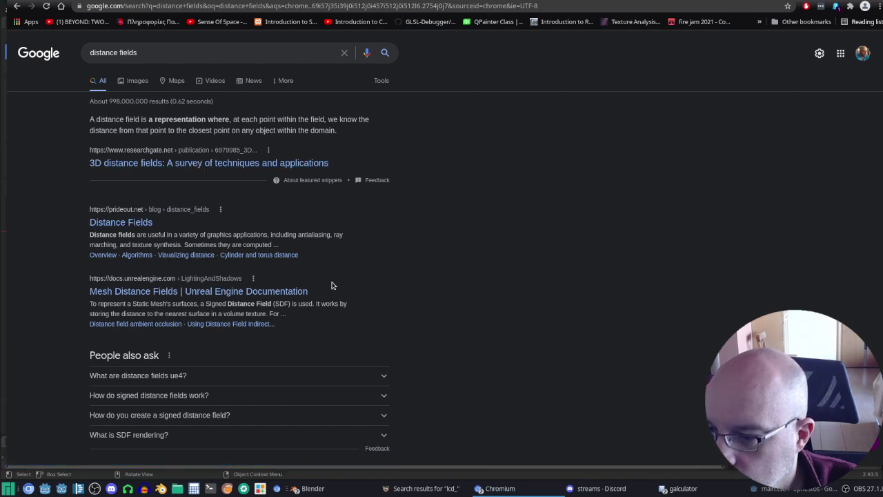
scroll(289, 266, "down", 1)
Open the prideout Distance Fields result and the ResearchGate survey in new tabs.
right_click(127, 178)
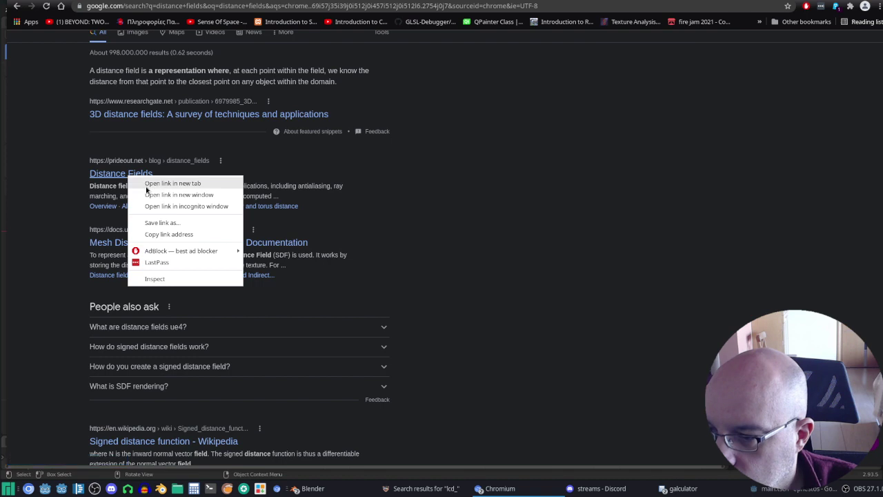
left_click(148, 183)
right_click(255, 117)
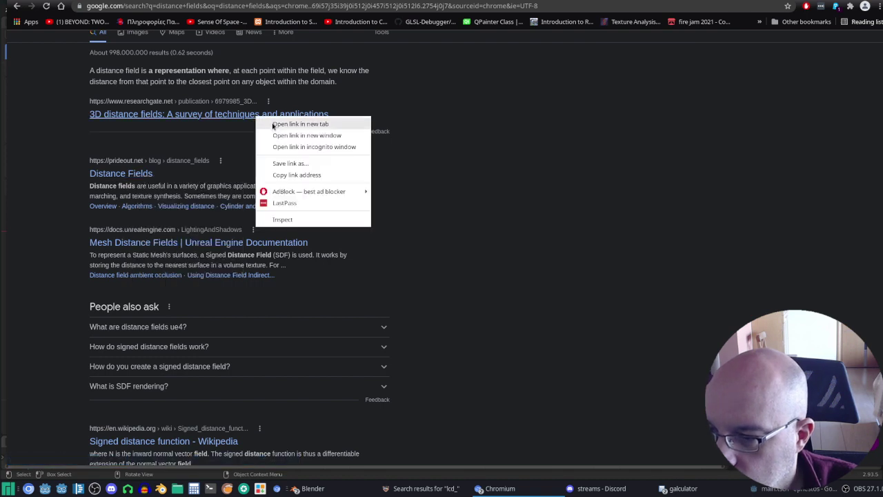
left_click(285, 123)
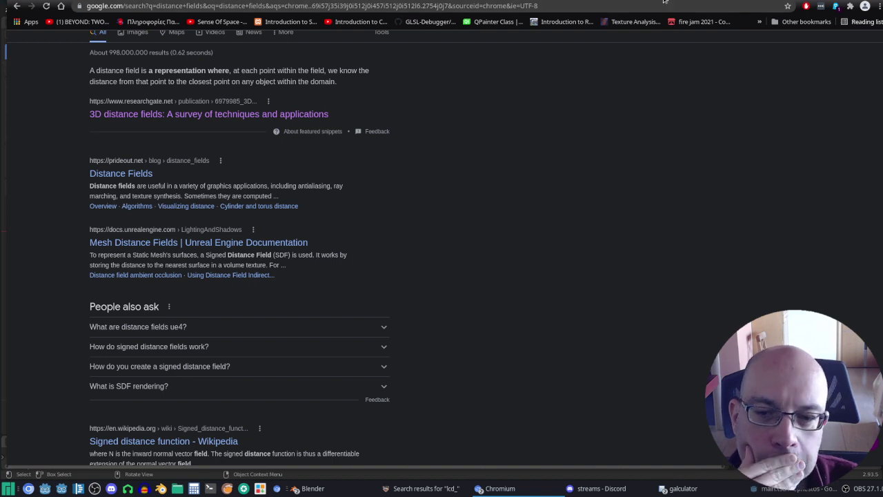
Download the ResearchGate '3D distance fields' survey full-text PDF, then close that tab.
key("ctrl+Tab")
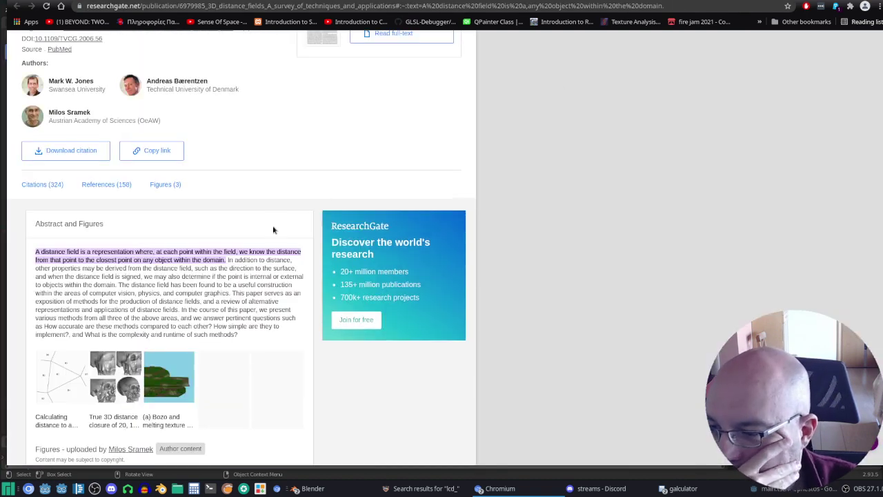
scroll(280, 276, "down", 2)
scroll(285, 334, "up", 1)
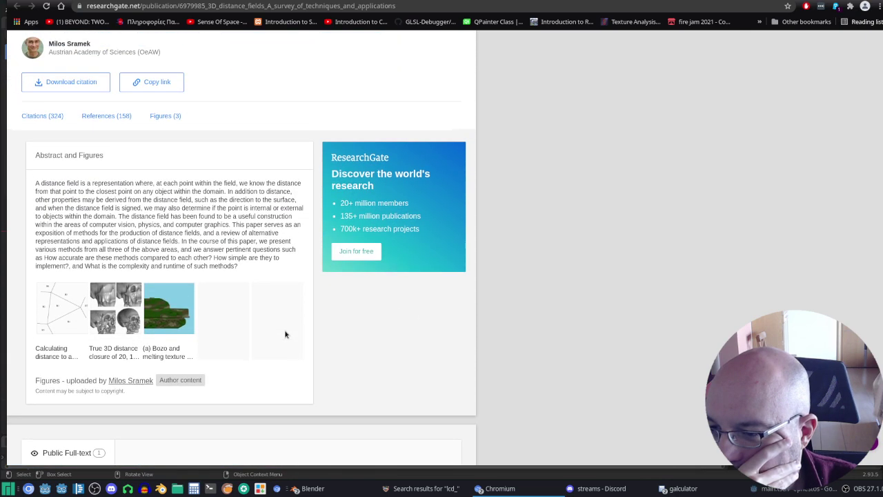
scroll(285, 334, "up", 1)
scroll(285, 333, "up", 1)
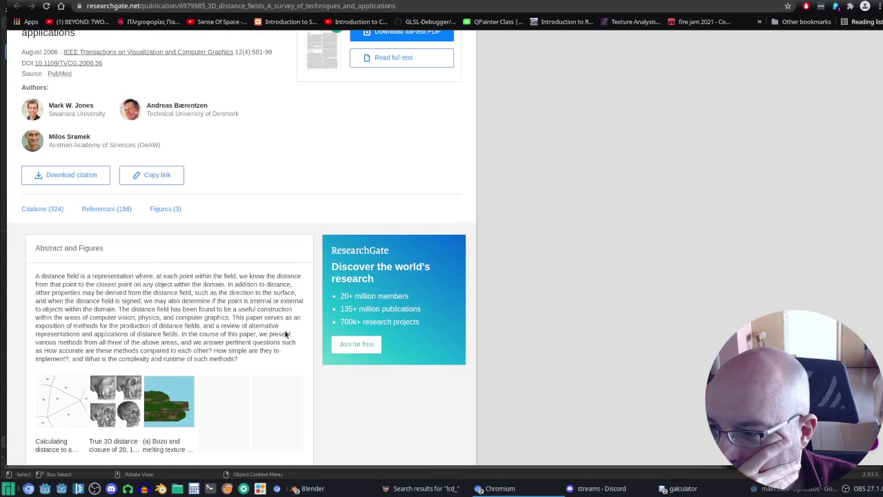
scroll(284, 332, "up", 1)
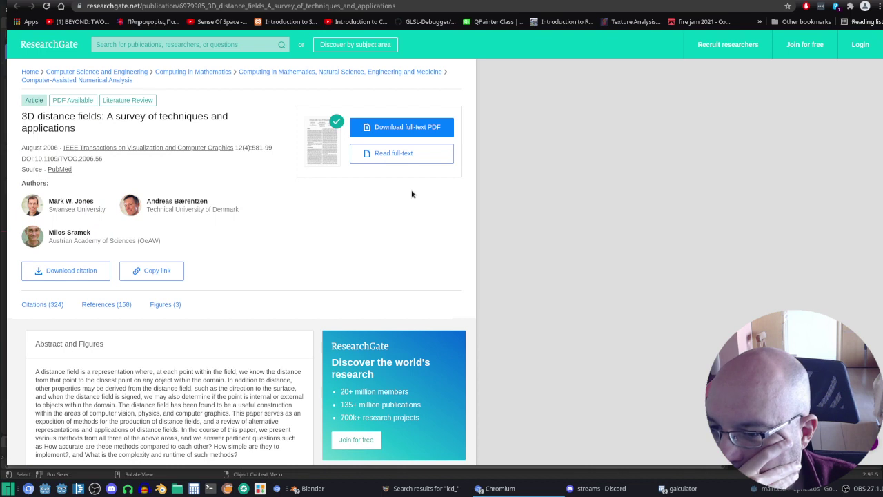
left_click(422, 126)
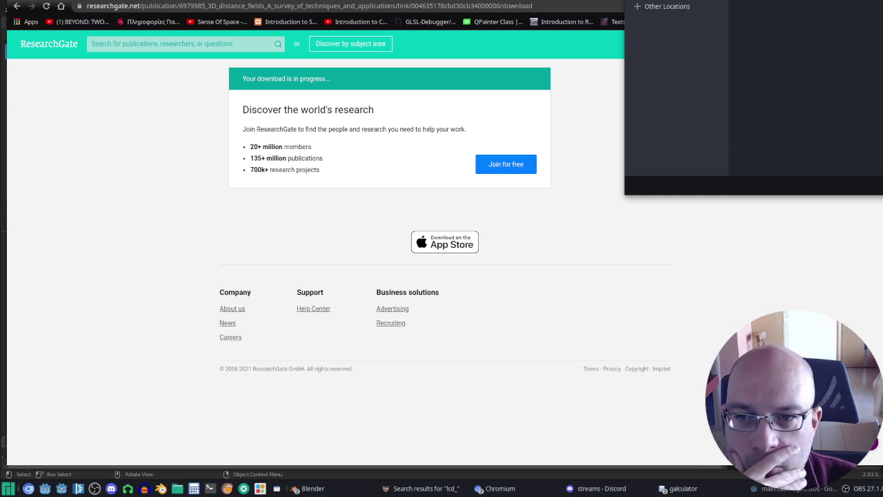
key("Return")
key("ctrl+w")
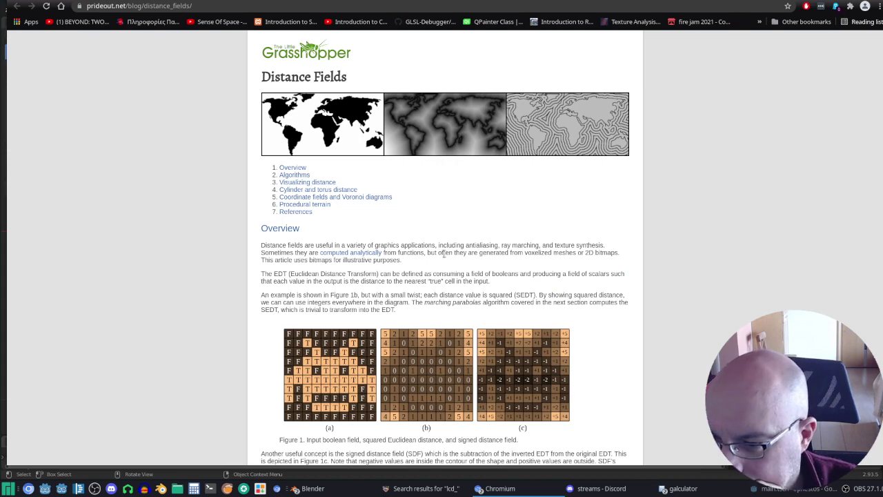
Read the prideout Distance Fields article down to its Figure 4 parabola figures.
scroll(590, 219, "down", 2)
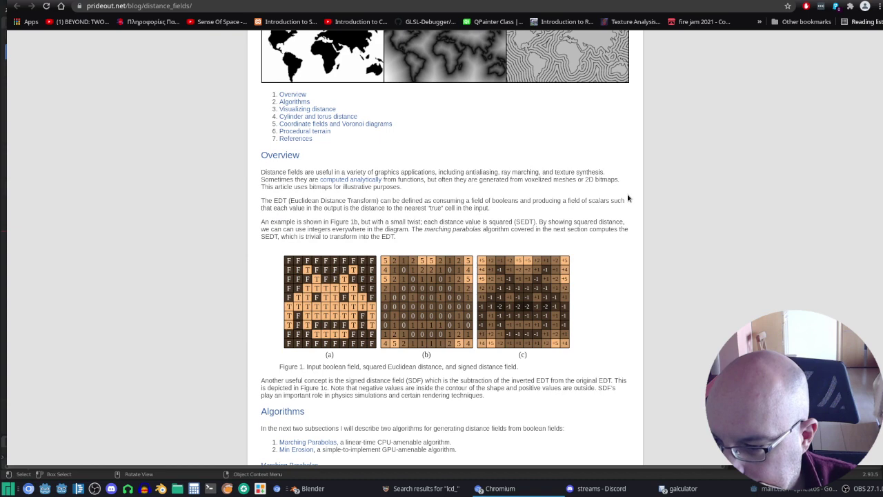
scroll(628, 200, "down", 2)
scroll(628, 205, "down", 2)
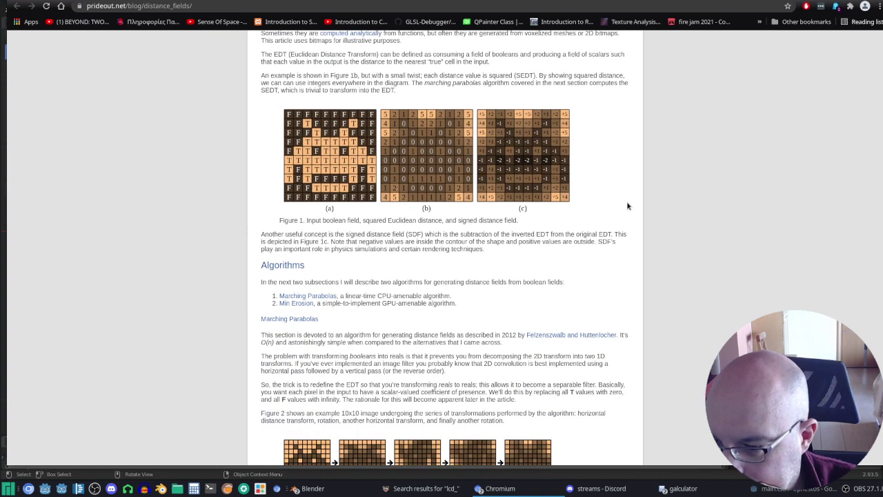
scroll(628, 206, "down", 4)
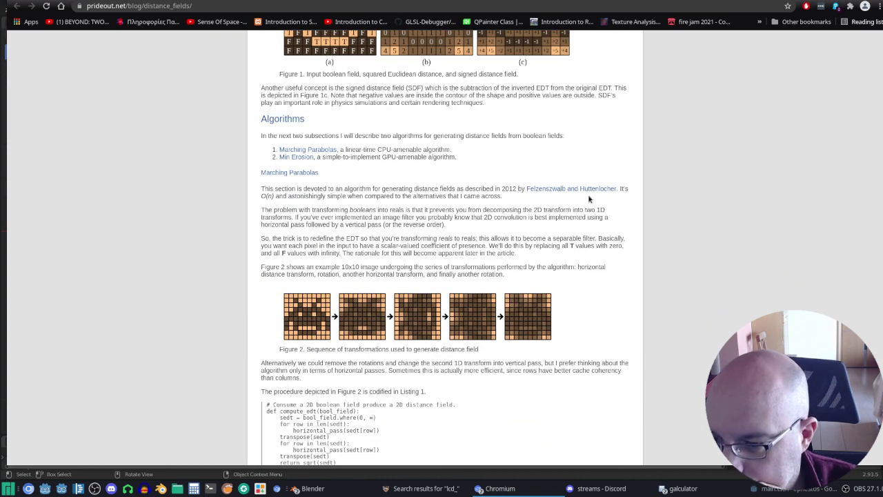
scroll(590, 200, "down", 2)
scroll(590, 200, "down", 2)
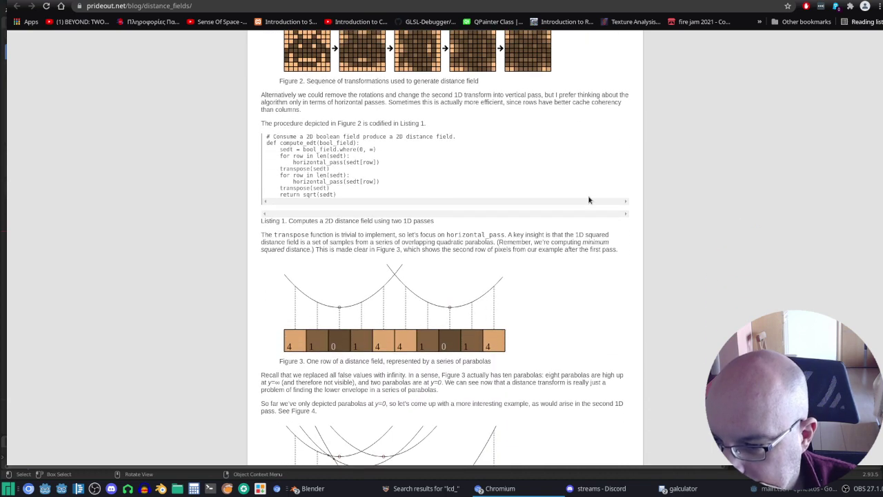
scroll(589, 200, "down", 1)
scroll(589, 203, "down", 2)
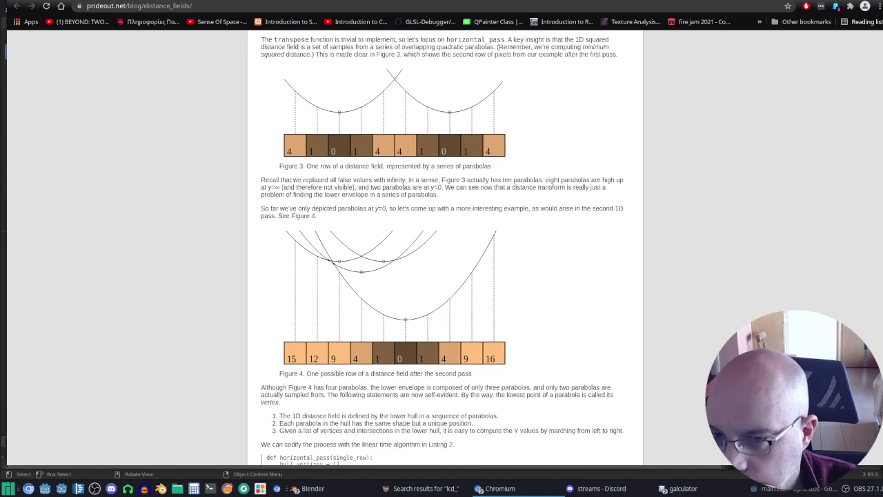
Go back to the search results and open the Wikipedia Signed distance function result in a new tab.
key("alt+Left")
scroll(411, 239, "down", 2)
scroll(412, 239, "down", 1)
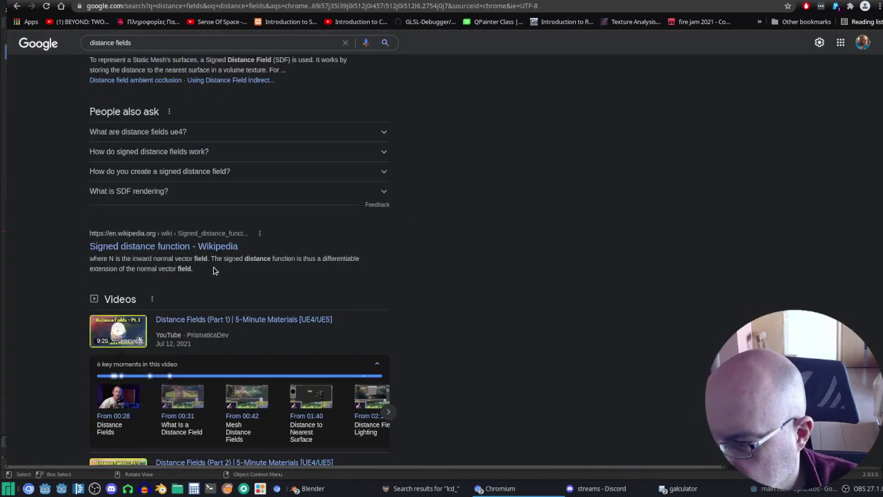
right_click(191, 247)
left_click(214, 255)
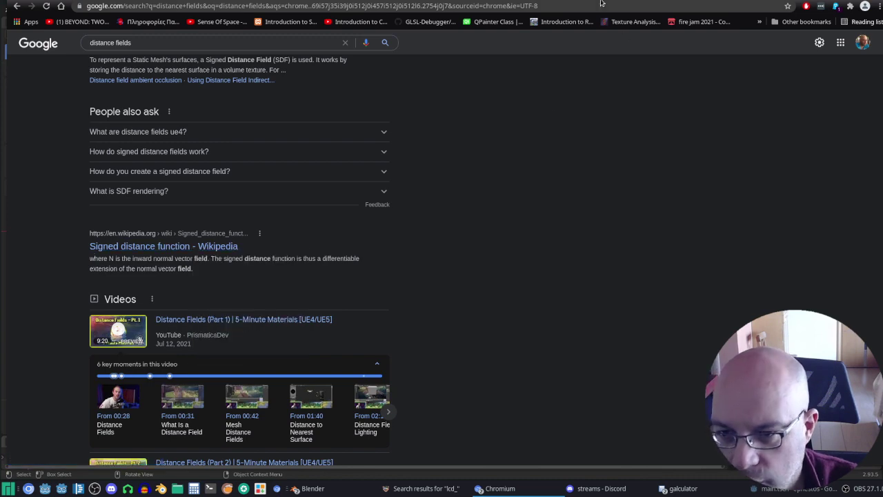
Switch to the newly opened Wikipedia Signed distance function tab.
key("ctrl+Tab")
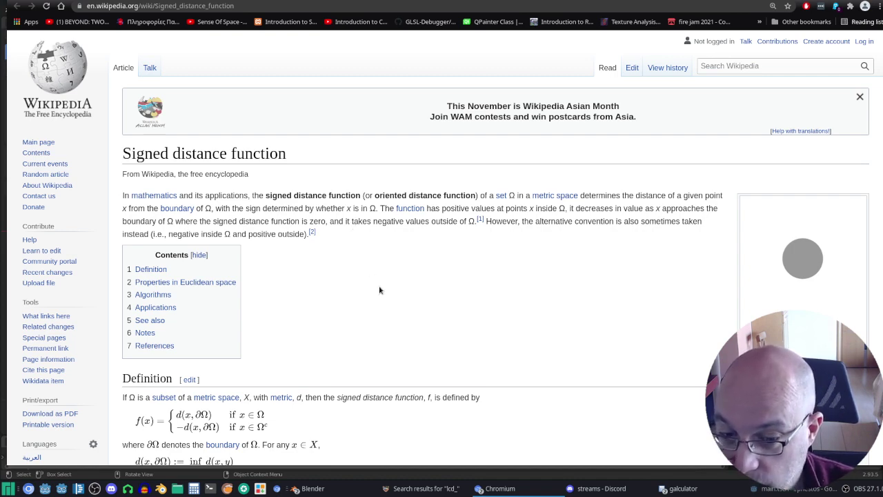
Read the Signed distance function article from Definition through Applications, including Valve fonts and Godot 4.0 SDFGI.
scroll(379, 289, "down", 2)
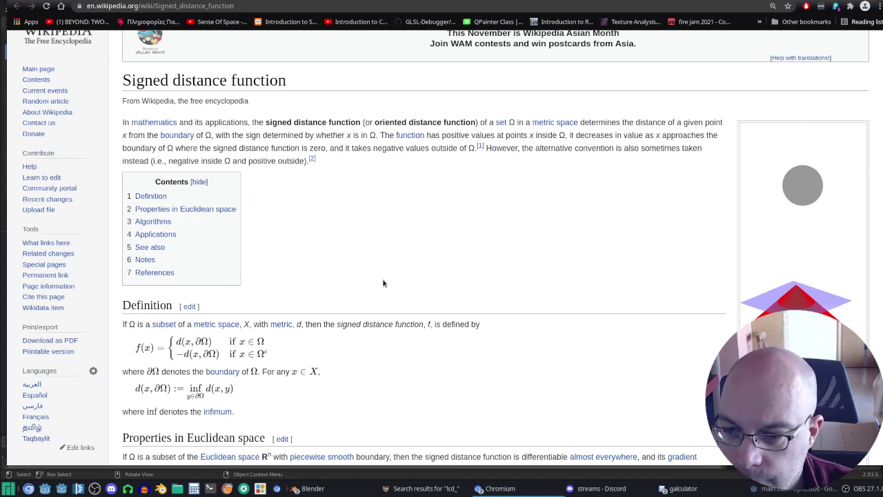
scroll(449, 252, "down", 3)
scroll(513, 222, "down", 5)
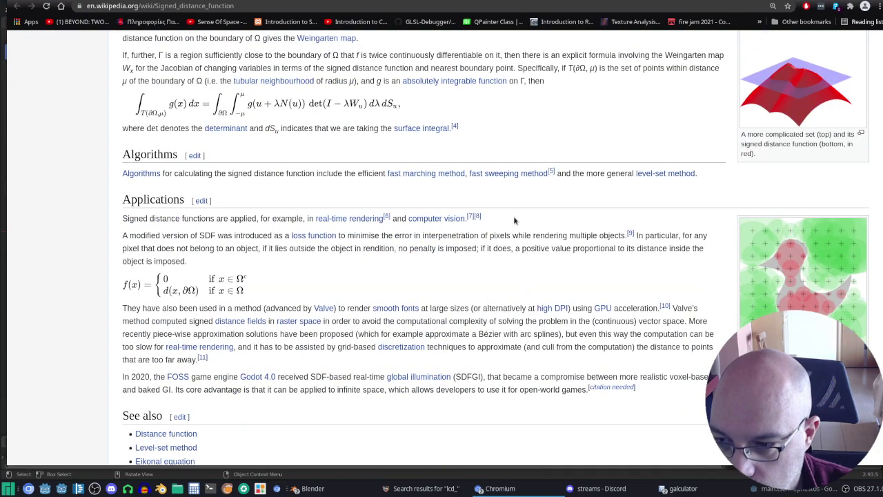
scroll(512, 226, "up", 1)
scroll(511, 225, "up", 3)
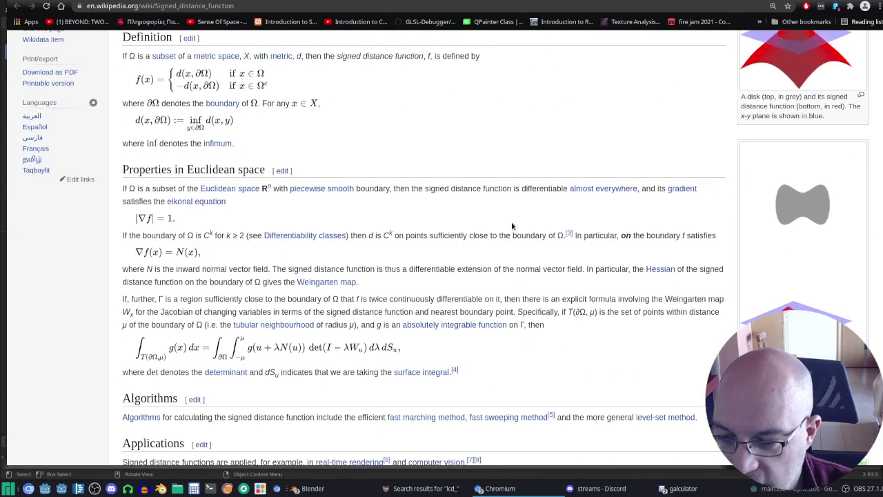
scroll(511, 225, "up", 3)
scroll(512, 222, "up", 2)
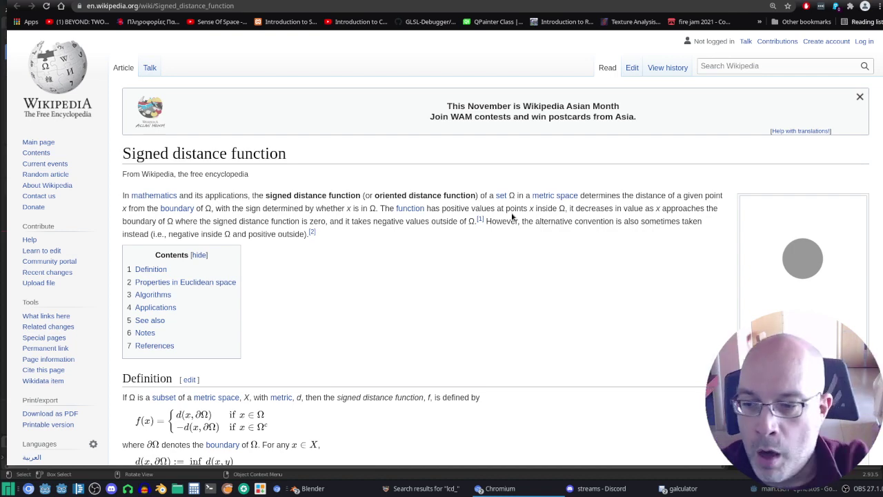
scroll(518, 203, "down", 1)
scroll(525, 202, "down", 3)
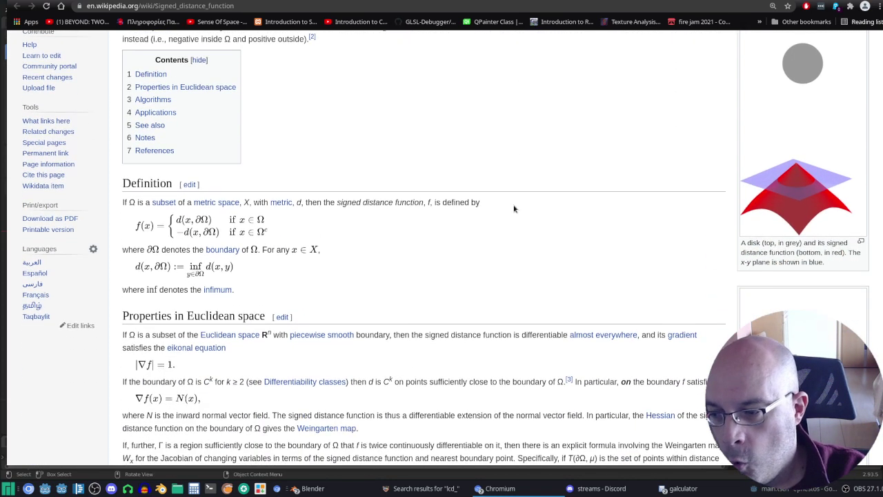
scroll(549, 203, "down", 2)
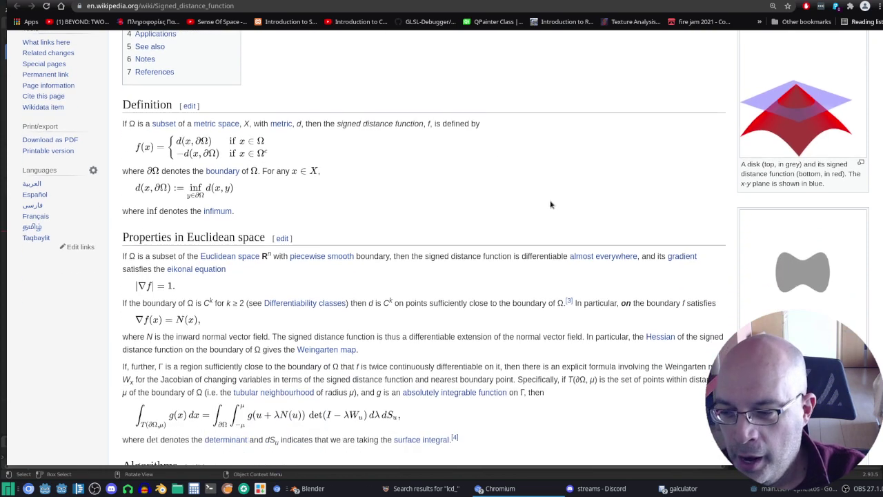
scroll(551, 205, "down", 1)
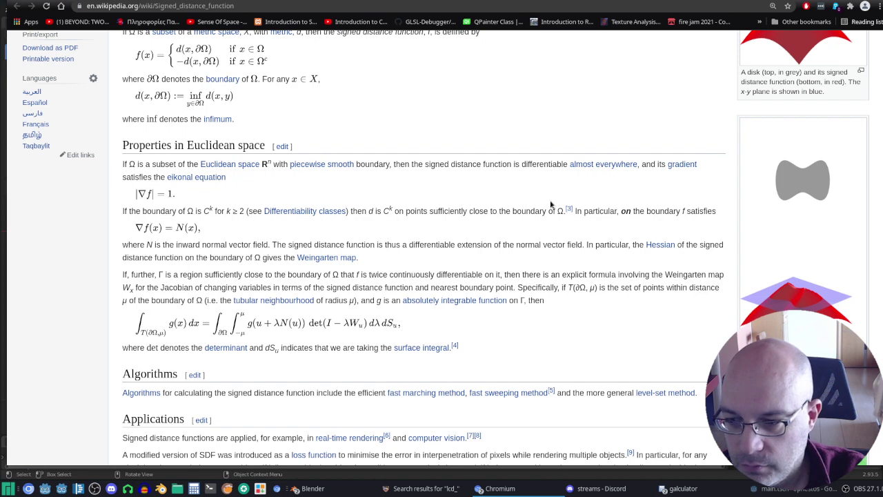
scroll(551, 204, "down", 3)
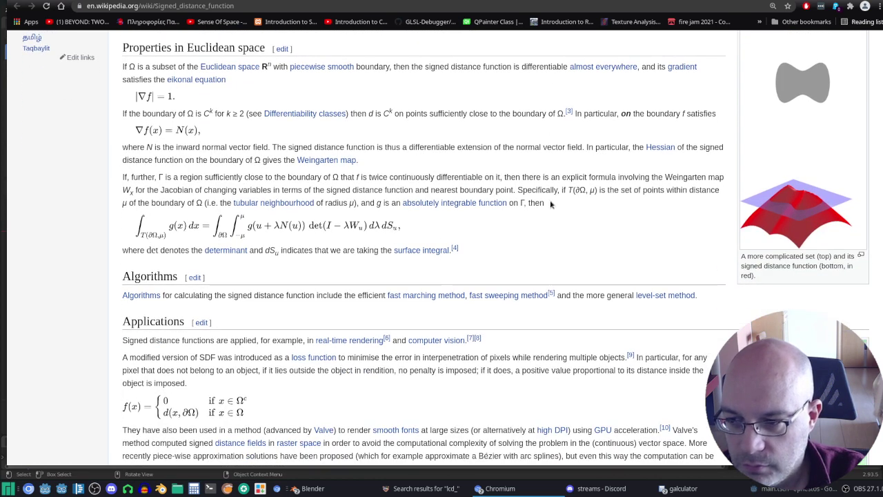
scroll(550, 205, "down", 3)
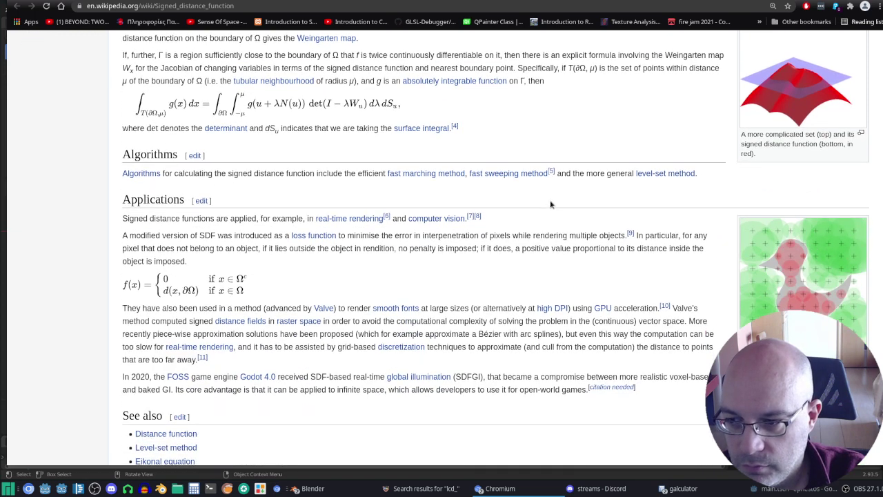
scroll(551, 204, "down", 2)
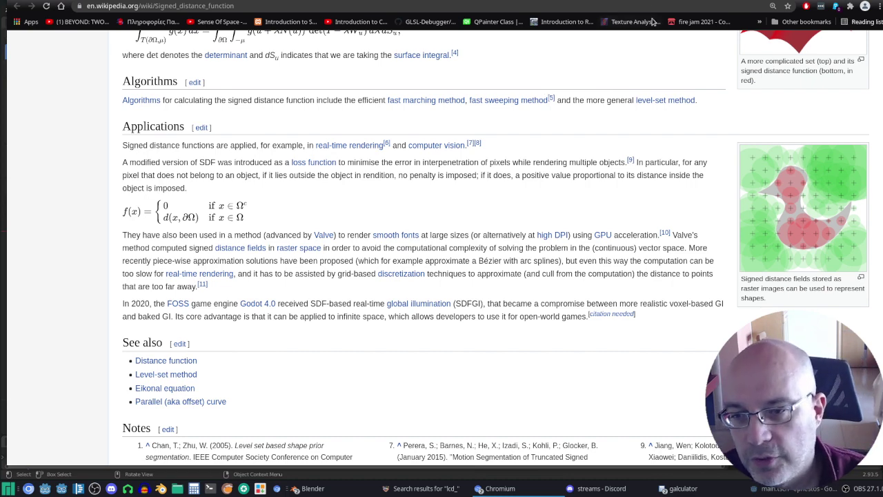
Open a new tab and search Google for 'sdf raymarching'.
key("ctrl+Tab")
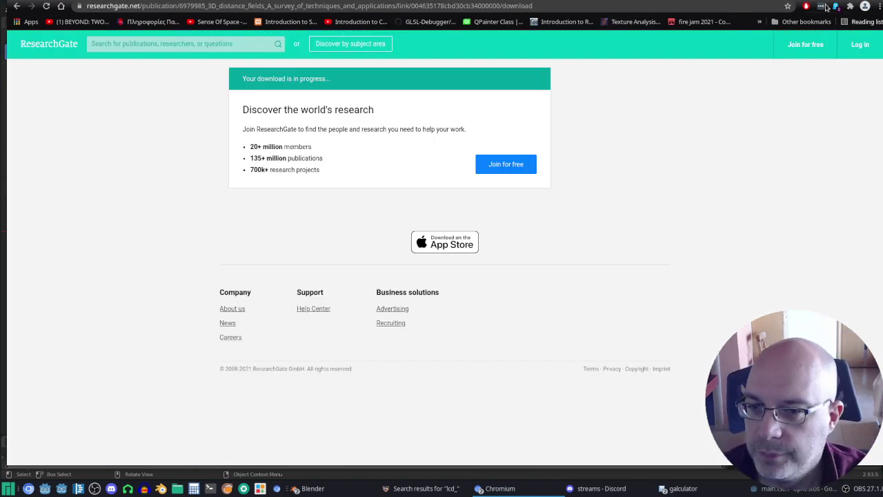
key("ctrl+t")
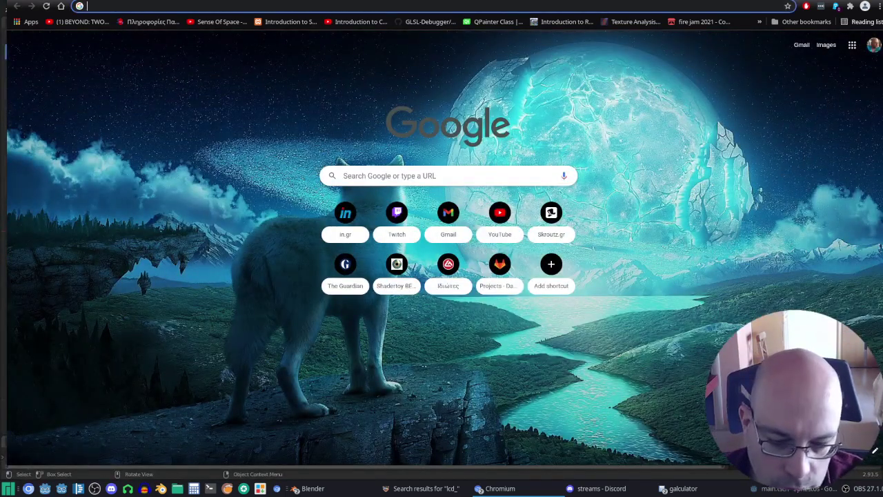
type("sdf ")
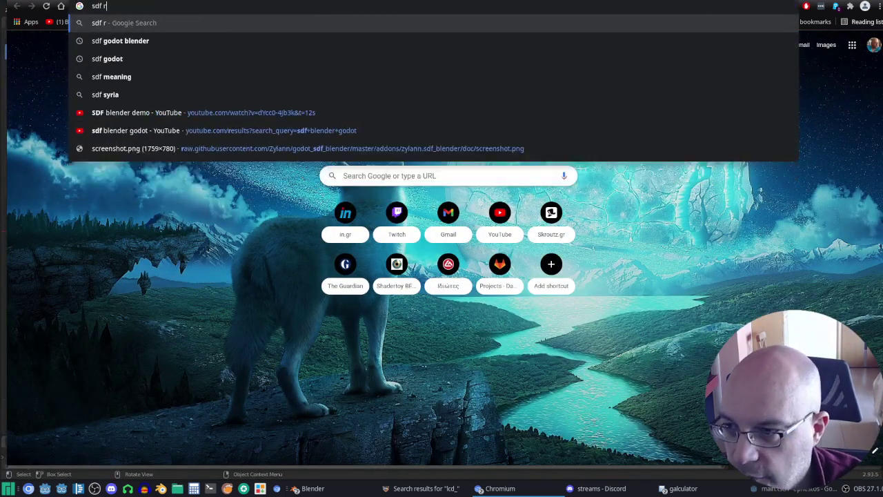
type("raymarch")
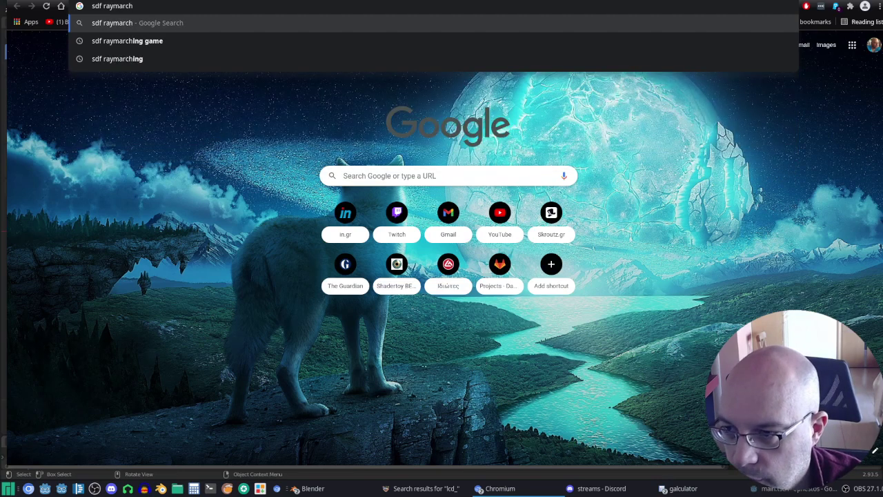
type("ing")
key("Return")
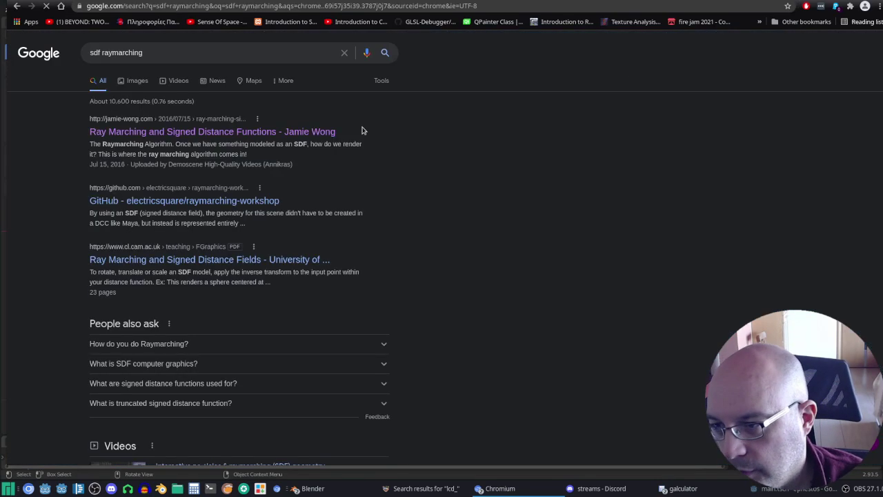
Open Jamie Wong's 'Ray Marching and Signed Distance Functions' result and read down its opening sections.
left_click(199, 133)
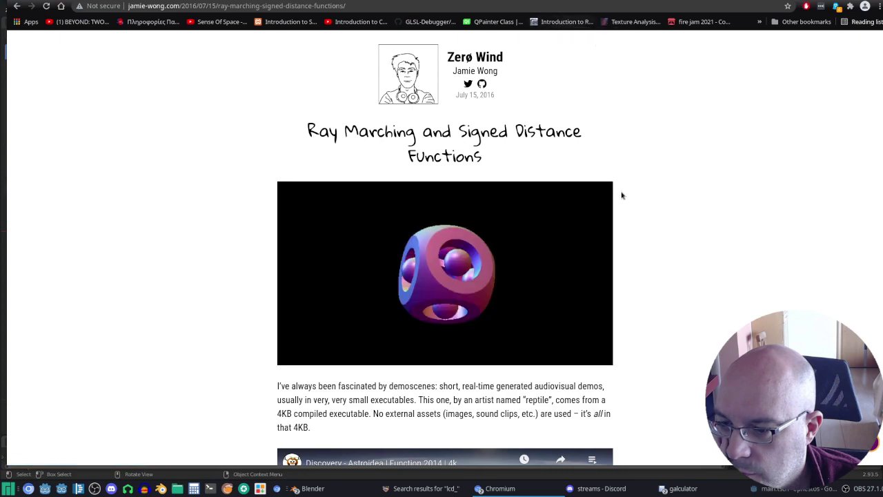
scroll(621, 193, "down", 5)
scroll(636, 207, "down", 8)
scroll(638, 214, "down", 7)
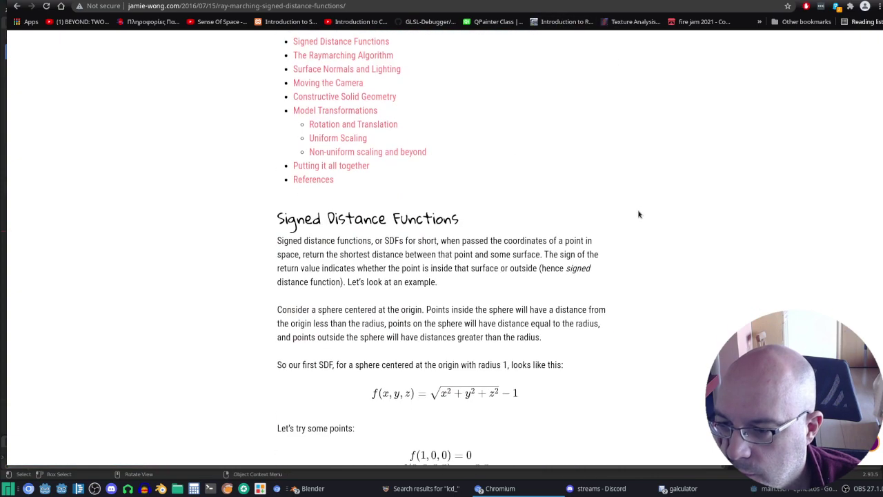
scroll(638, 214, "down", 2)
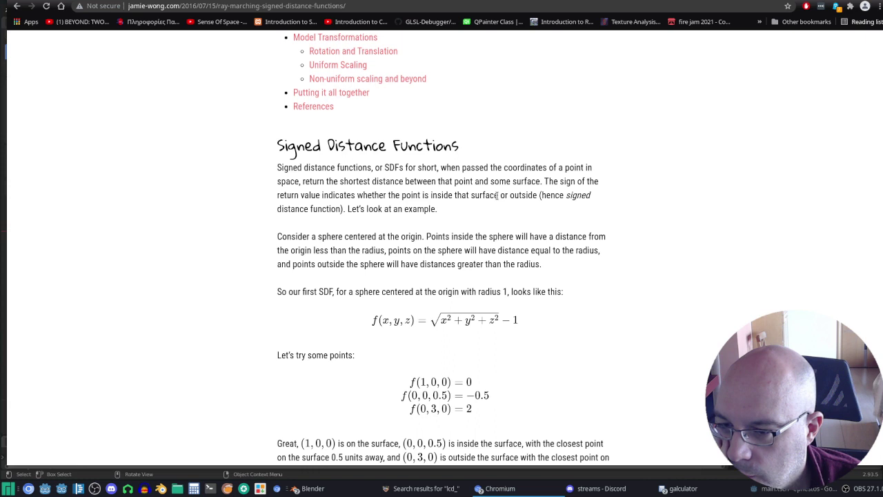
scroll(497, 195, "down", 3)
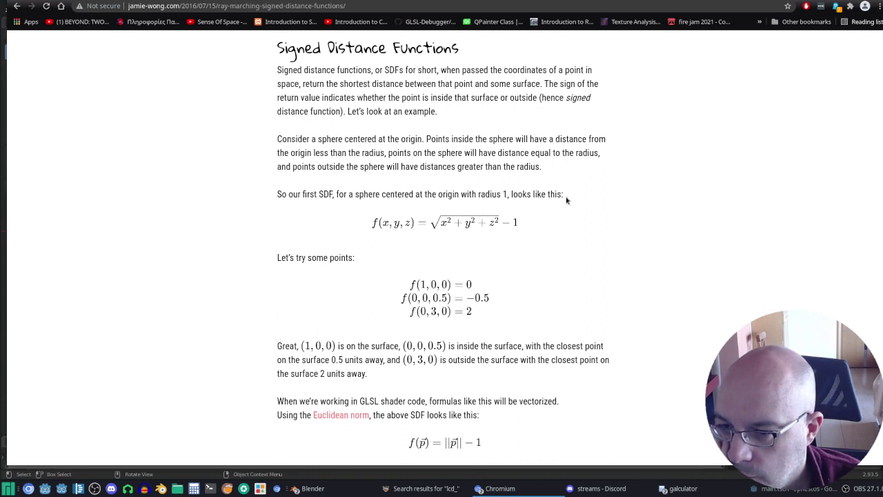
scroll(567, 200, "down", 2)
scroll(566, 200, "down", 2)
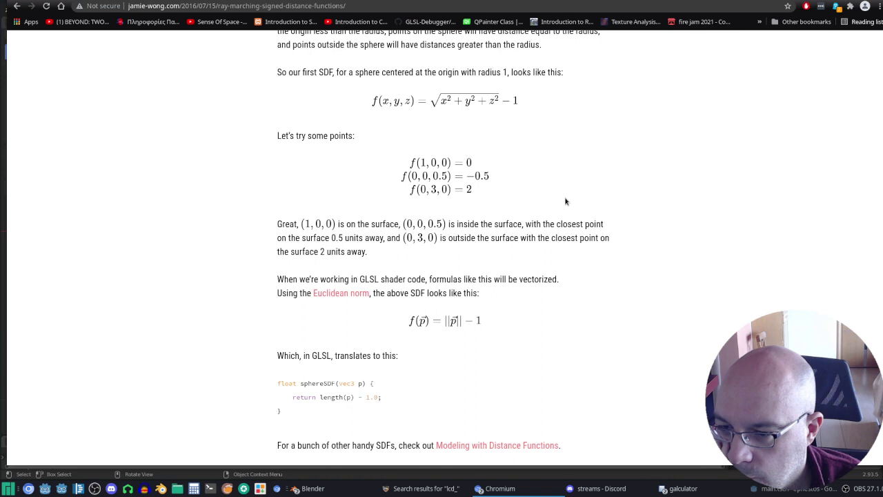
scroll(565, 201, "down", 4)
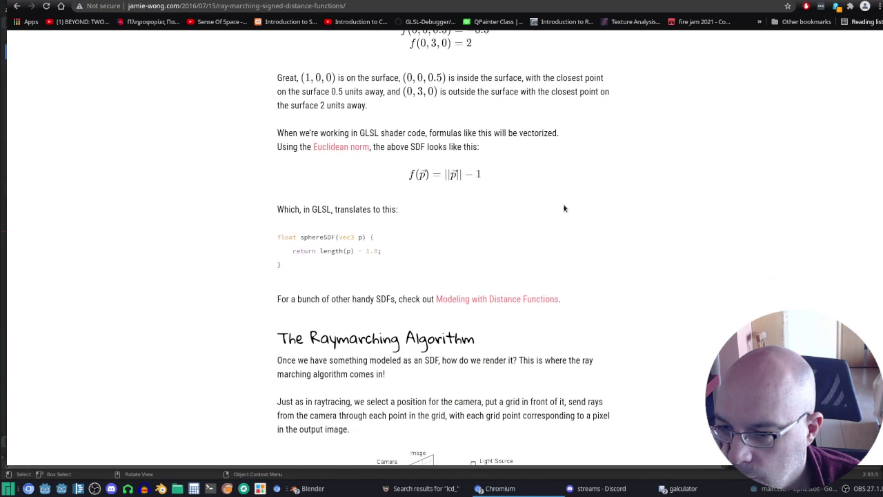
scroll(564, 208, "down", 3)
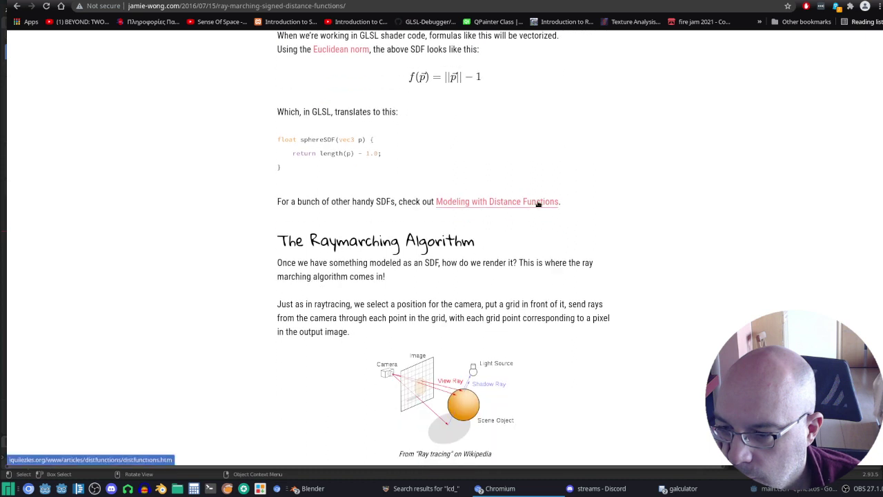
Check the 'Modeling with Distance Functions' link's options, then read into The Raymarching Algorithm section.
right_click(538, 203)
left_click(555, 208)
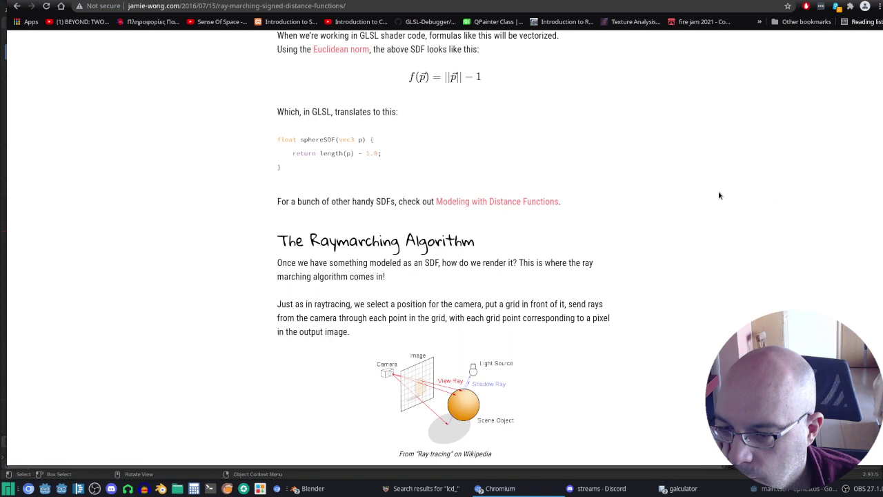
scroll(686, 201, "down", 1)
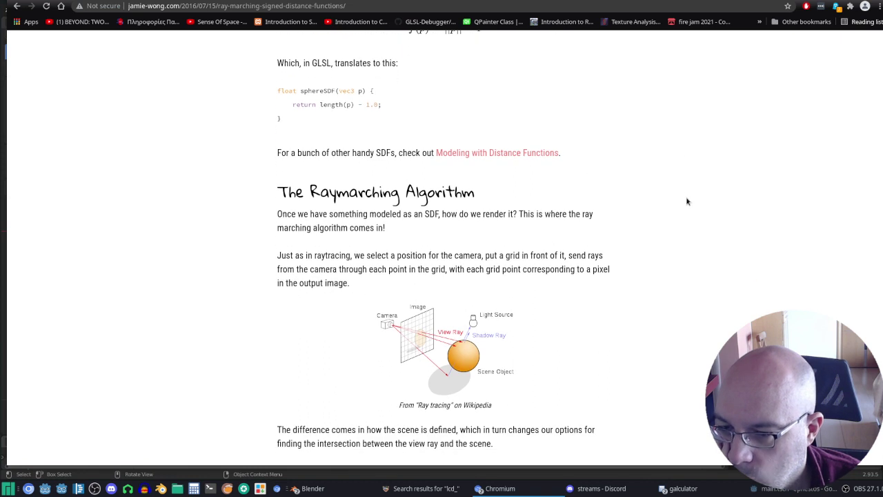
scroll(686, 201, "down", 2)
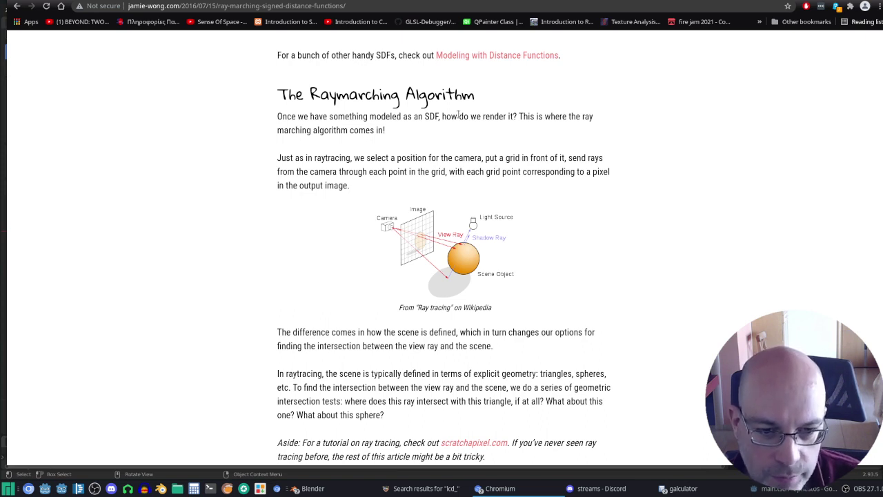
scroll(498, 185, "down", 3)
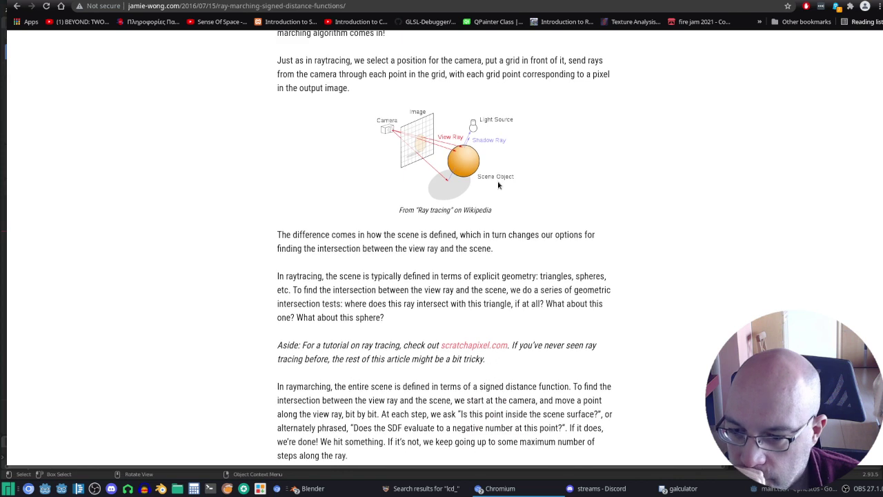
scroll(498, 184, "down", 2)
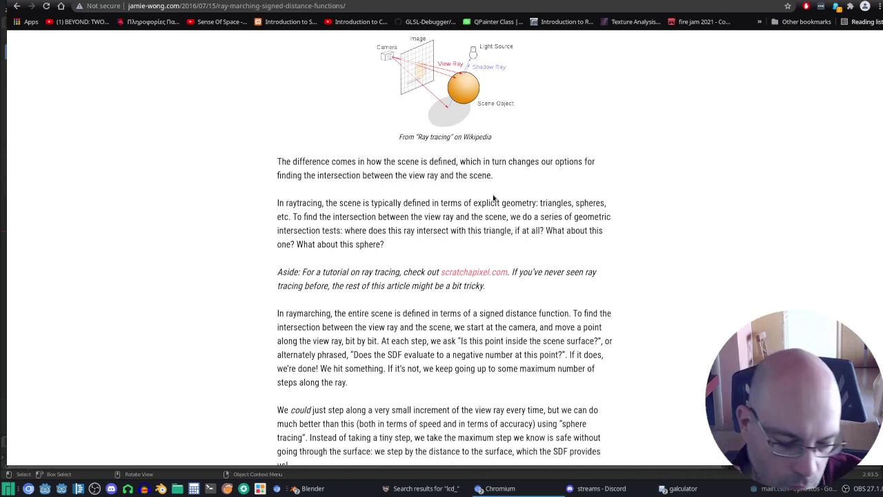
scroll(494, 198, "up", 1, "ctrl")
scroll(493, 198, "up", 1, "ctrl")
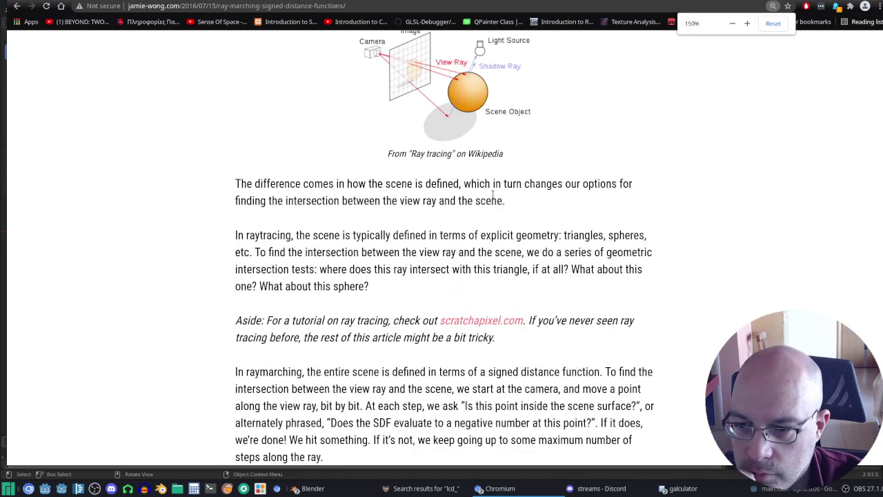
scroll(493, 196, "up", 1, "ctrl")
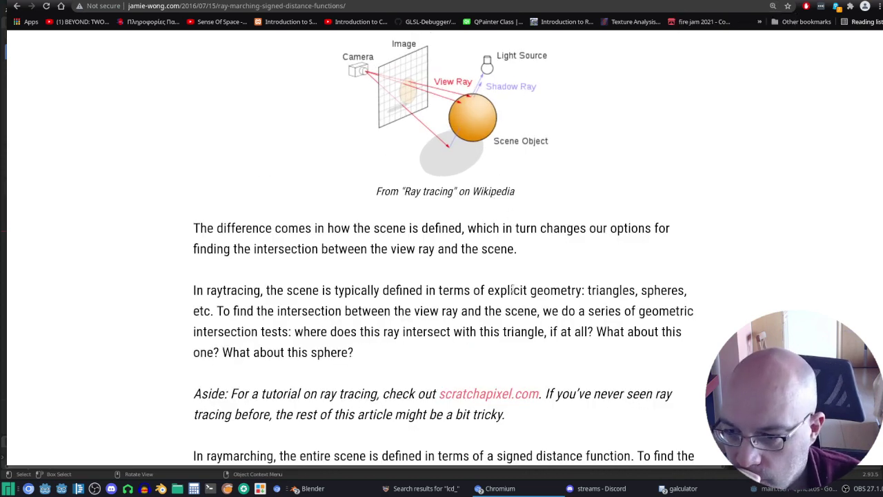
scroll(635, 229, "down", 2)
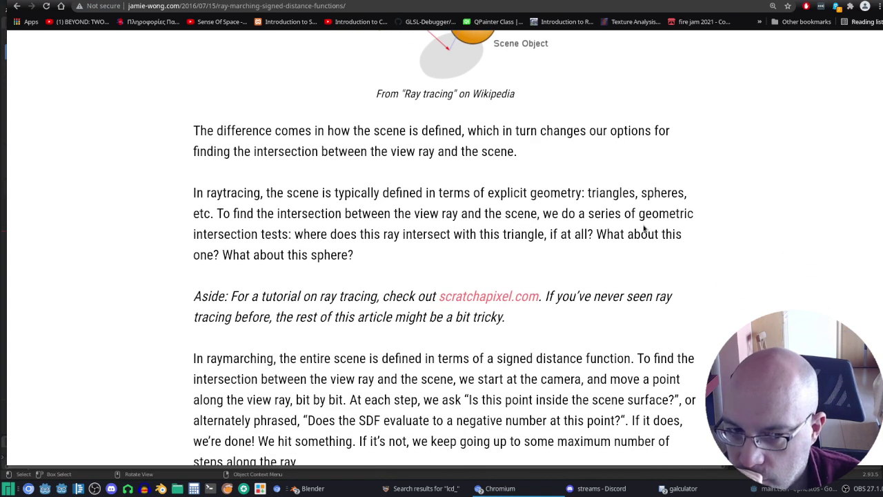
scroll(643, 229, "down", 2)
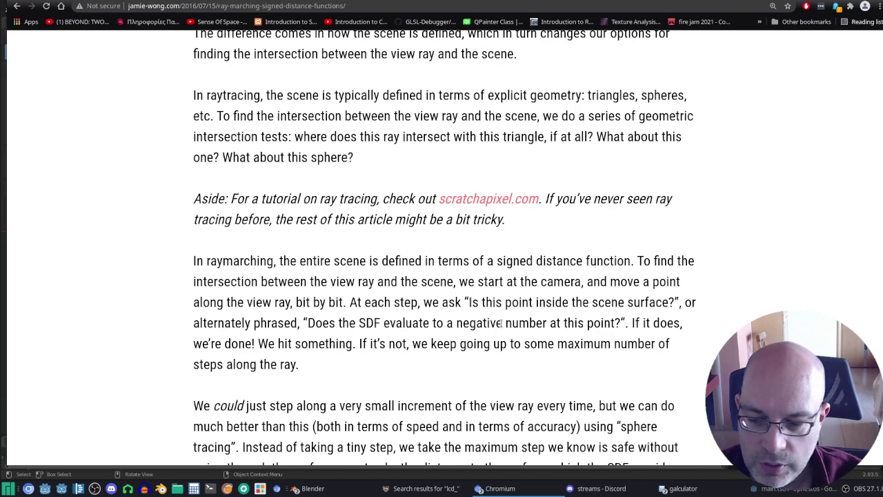
scroll(502, 322, "down", 2)
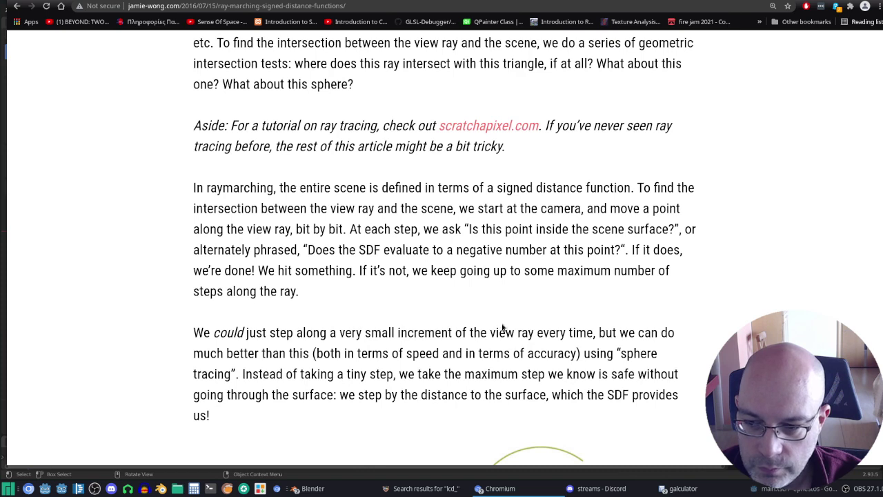
scroll(503, 328, "down", 3)
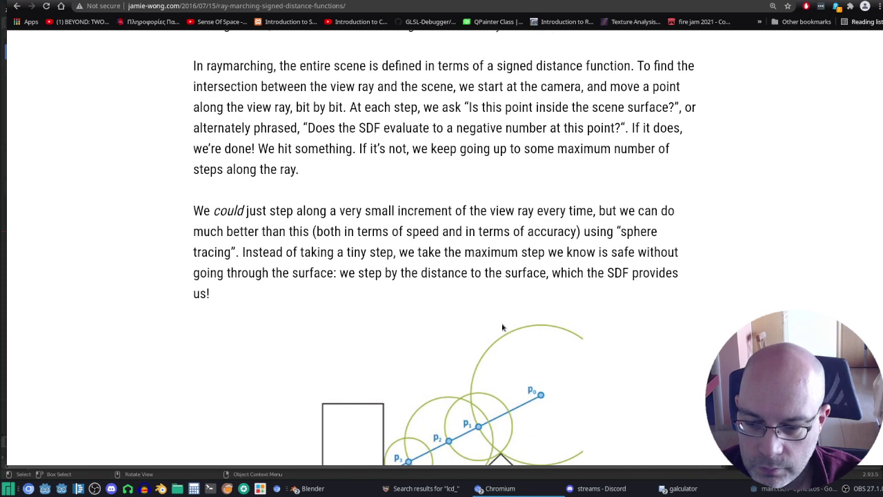
scroll(502, 325, "down", 4)
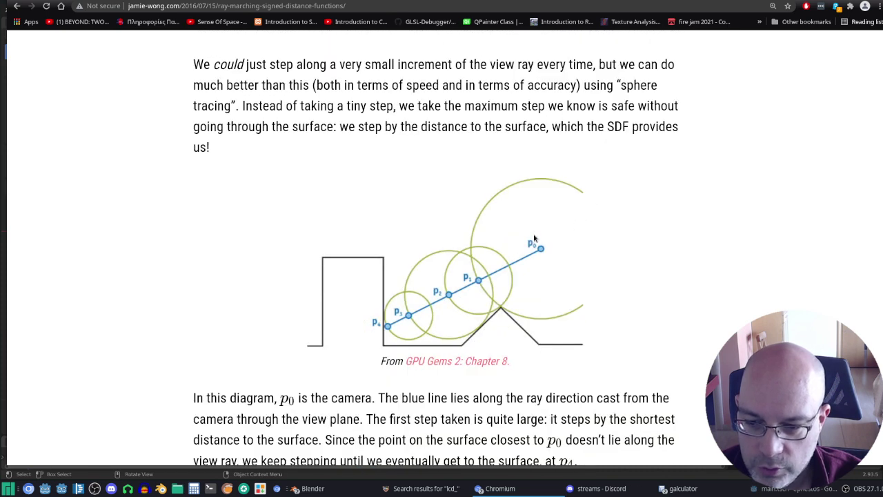
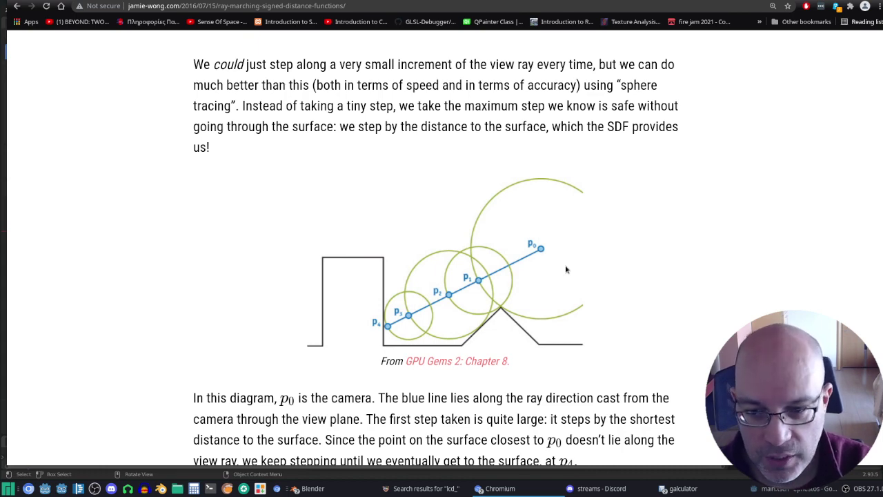
Scroll the ray-marching article down to the GLSL marching loop and the red-sphere Shadertoy demo.
scroll(430, 150, "down", 3)
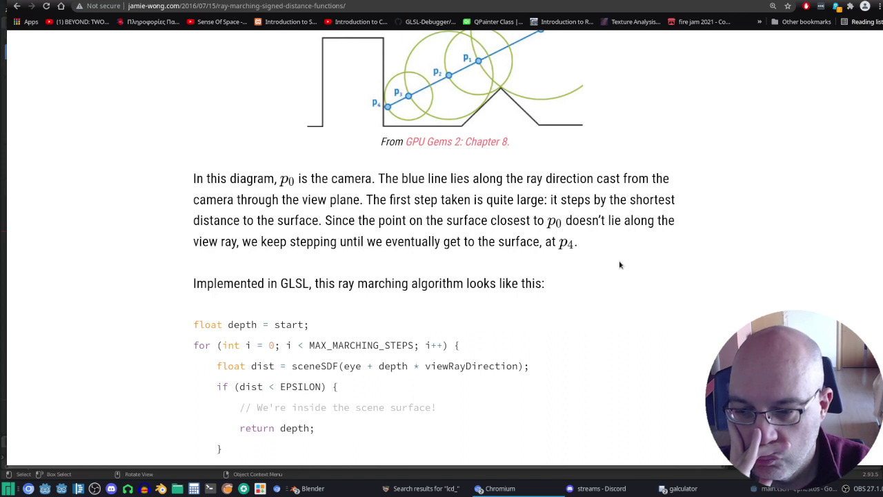
scroll(620, 265, "up", 1)
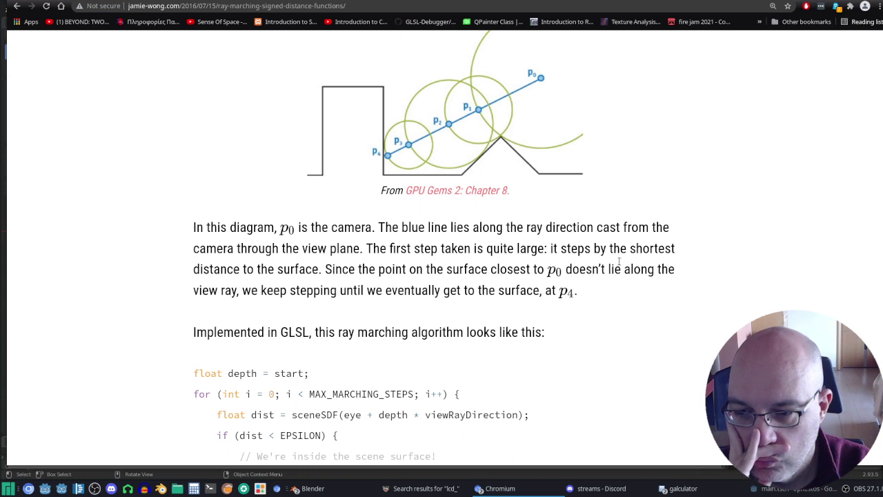
scroll(503, 179, "up", 1)
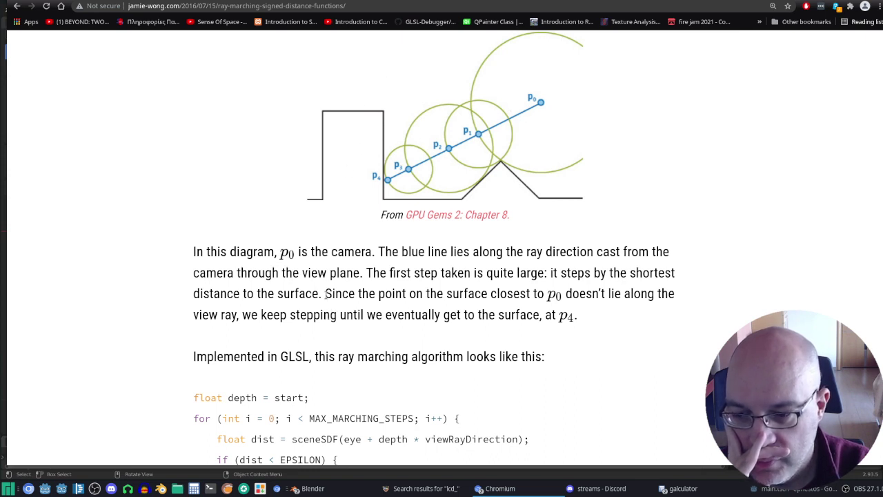
scroll(329, 276, "down", 3)
scroll(388, 275, "up", 2)
scroll(610, 209, "up", 3)
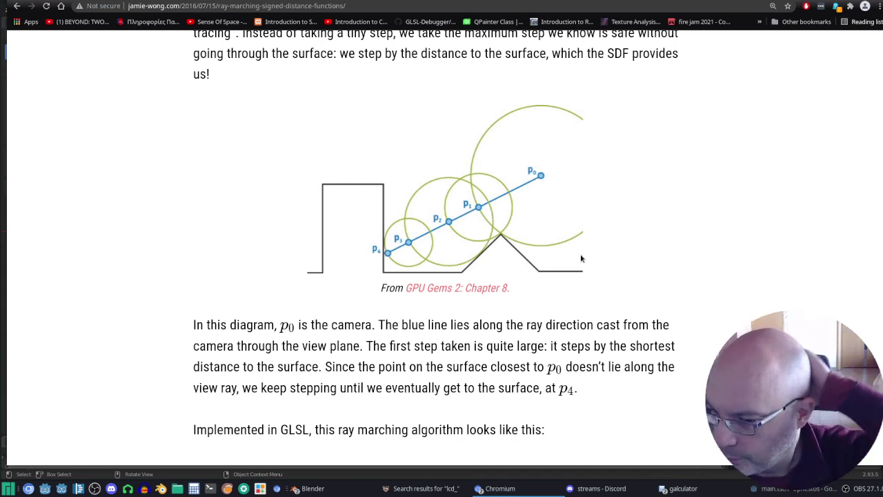
scroll(670, 191, "down", 3)
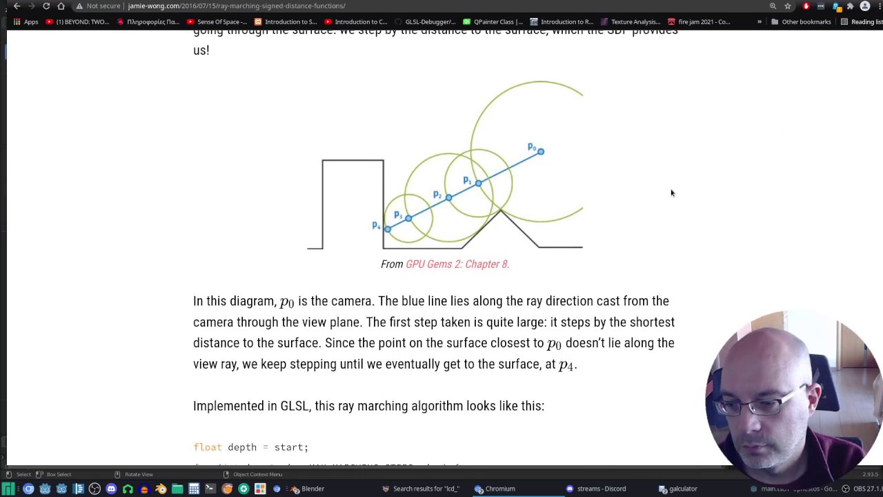
scroll(670, 186, "down", 4)
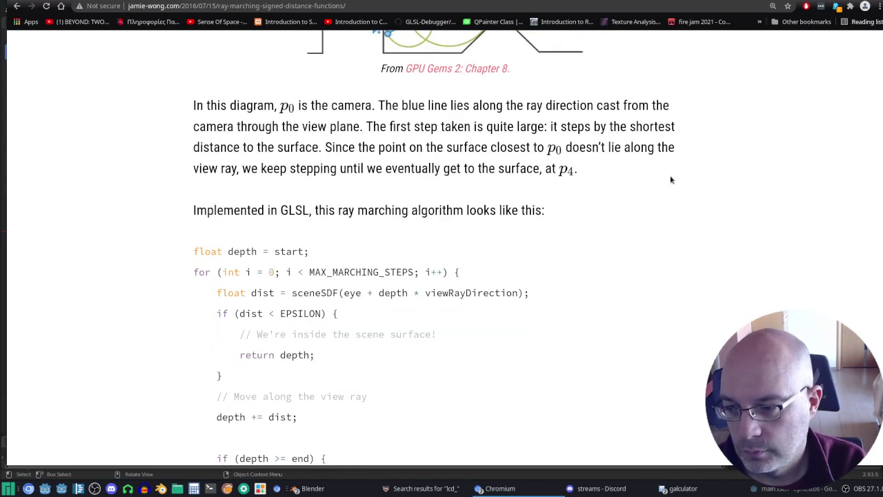
scroll(669, 181, "down", 3)
scroll(532, 321, "up", 2)
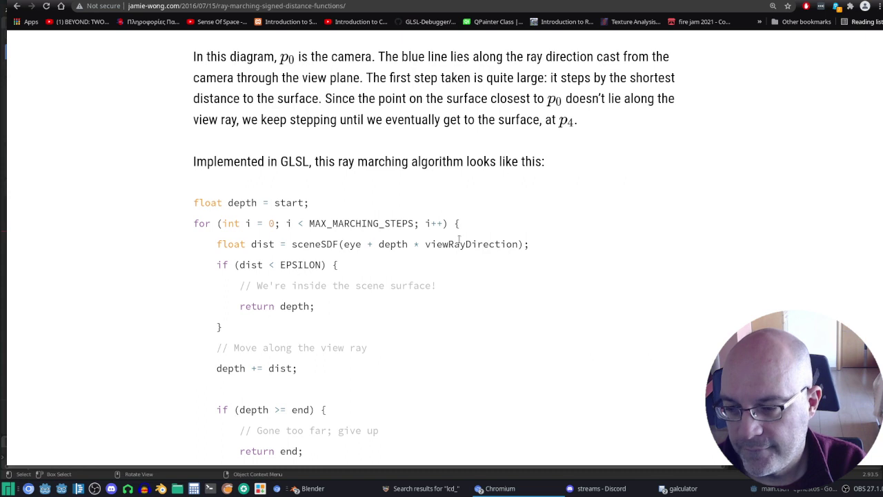
scroll(459, 242, "down", 2)
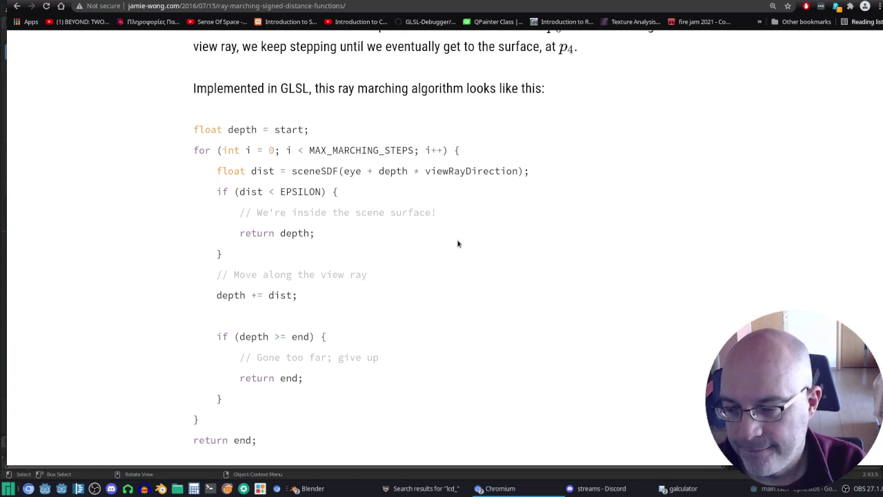
scroll(457, 243, "down", 4)
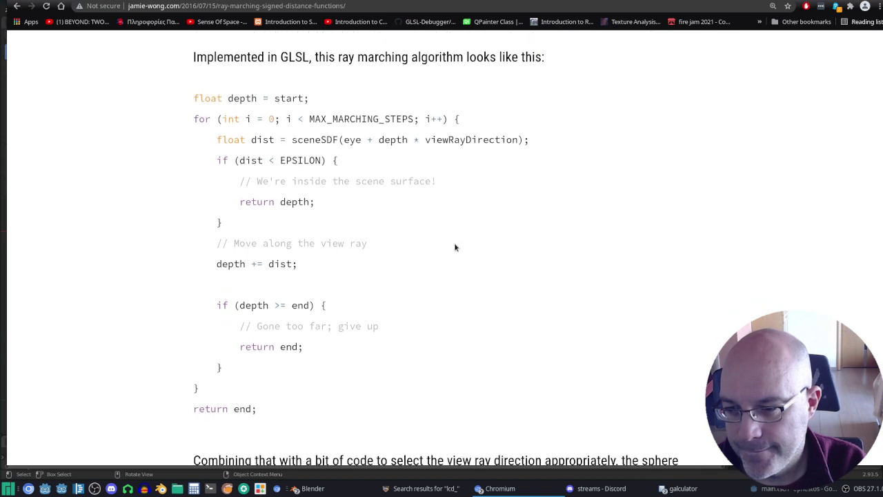
scroll(450, 250, "down", 5)
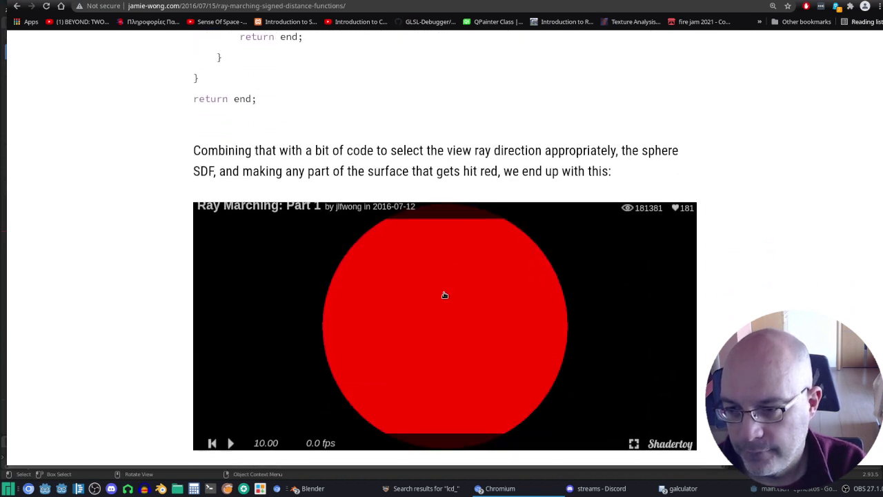
Play the Ray Marching: Part 1 red-sphere demo, then scroll to the Surface Normals and Lighting section.
left_click(231, 440)
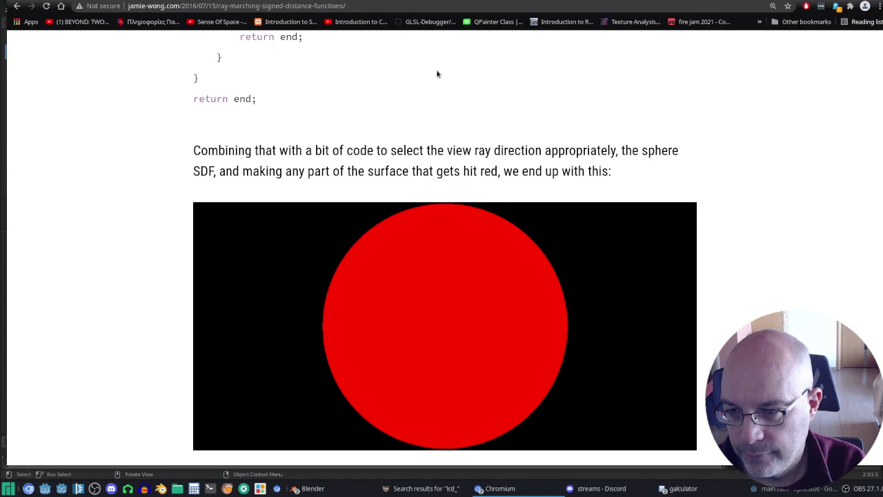
scroll(545, 117, "down", 3)
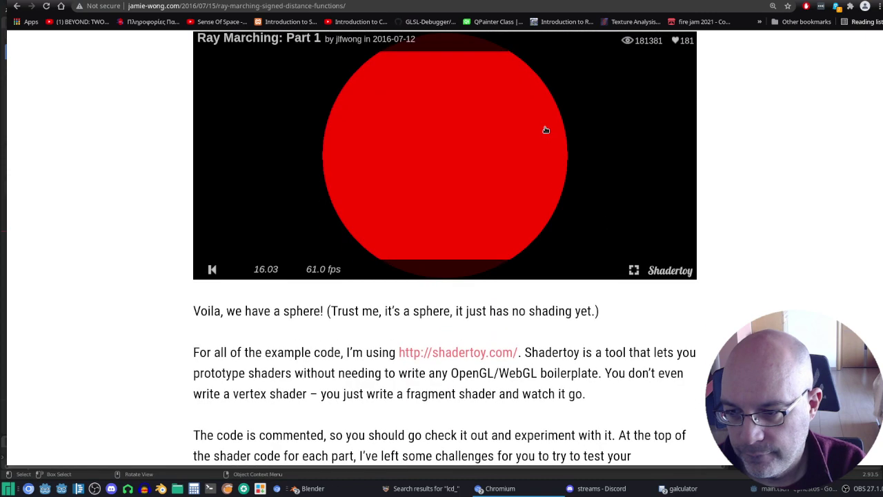
scroll(545, 130, "up", 1)
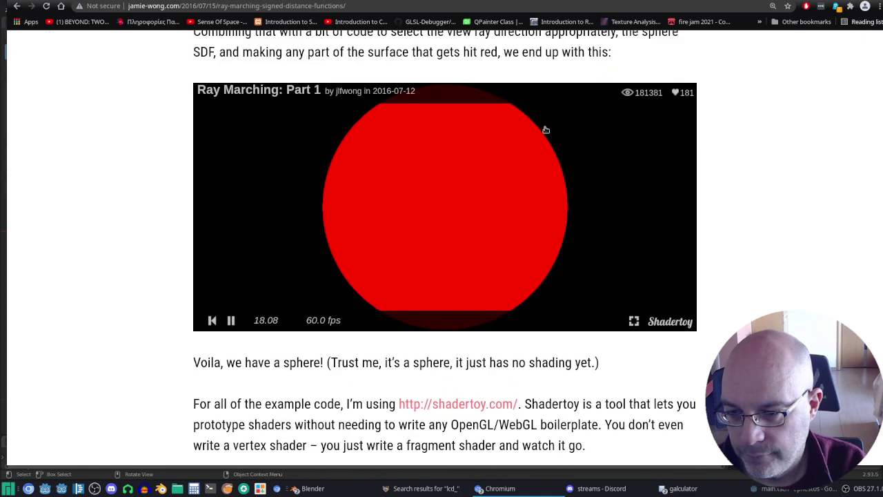
scroll(482, 207, "down", 5)
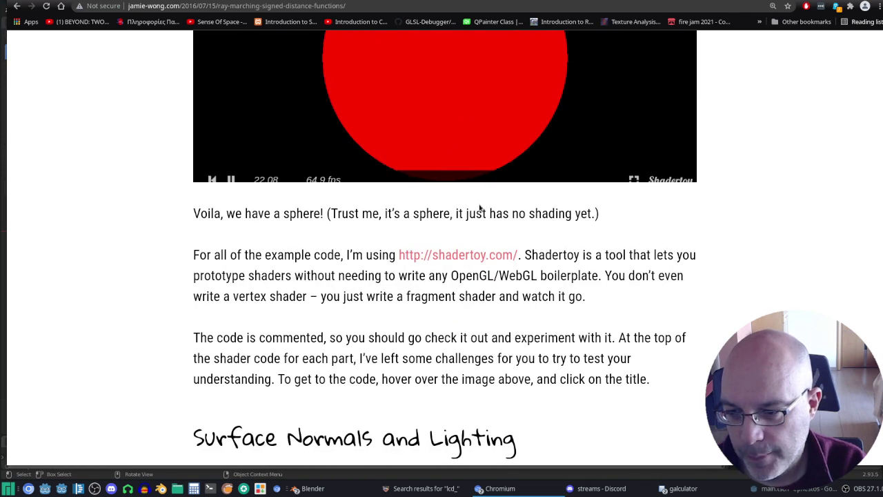
scroll(476, 215, "down", 1)
scroll(476, 214, "down", 3)
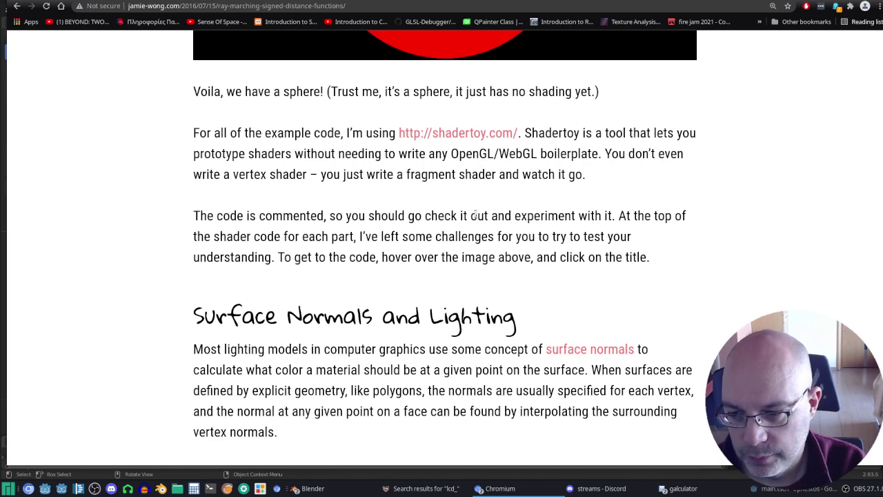
scroll(475, 215, "down", 5)
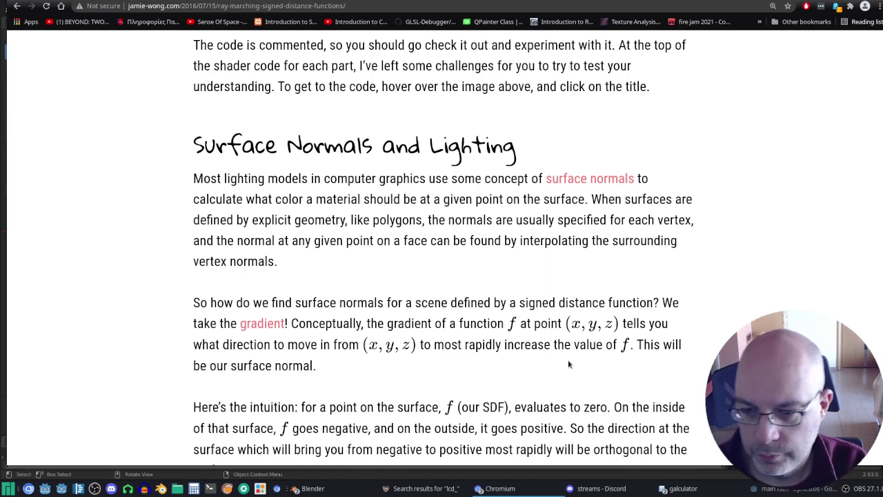
Scroll down through the gradient formulas to the estimateNormal code block.
scroll(569, 364, "down", 3)
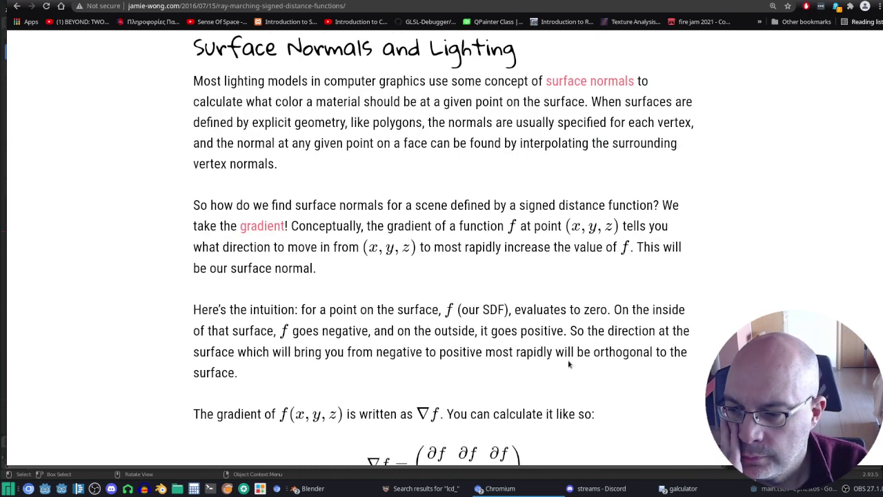
scroll(569, 364, "down", 2)
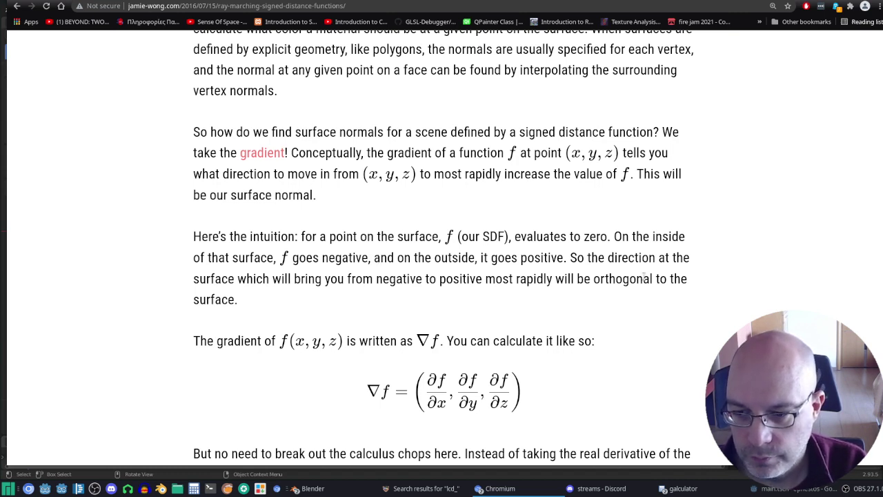
scroll(643, 279, "down", 1)
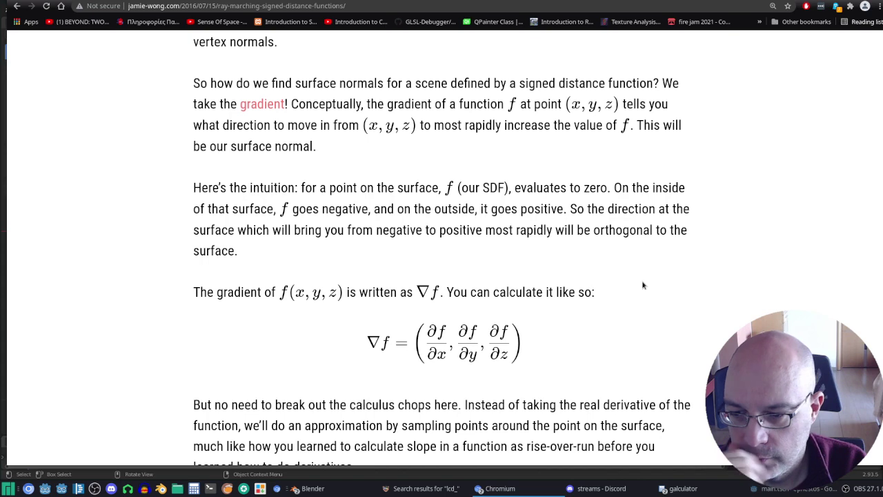
scroll(643, 285, "down", 2)
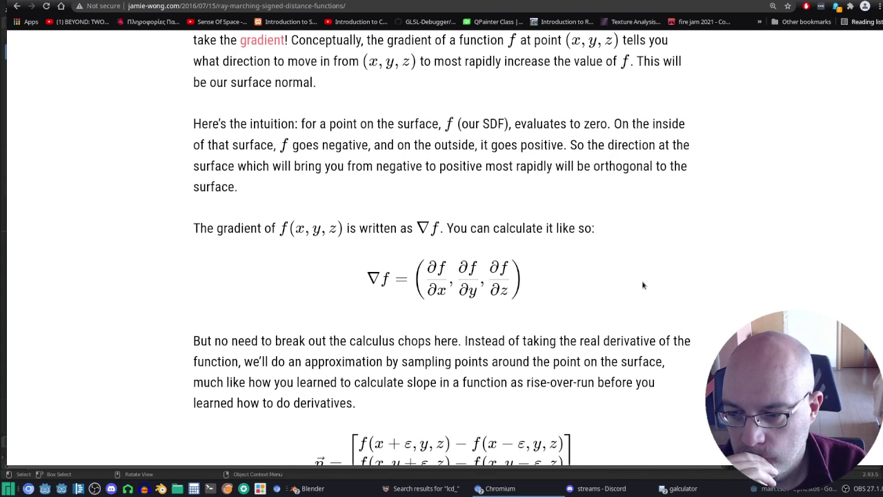
scroll(642, 284, "down", 2)
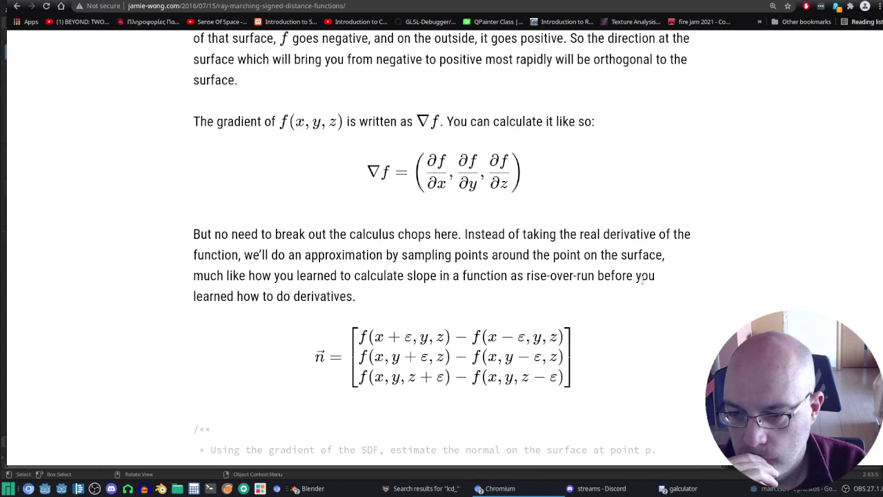
scroll(641, 284, "down", 4)
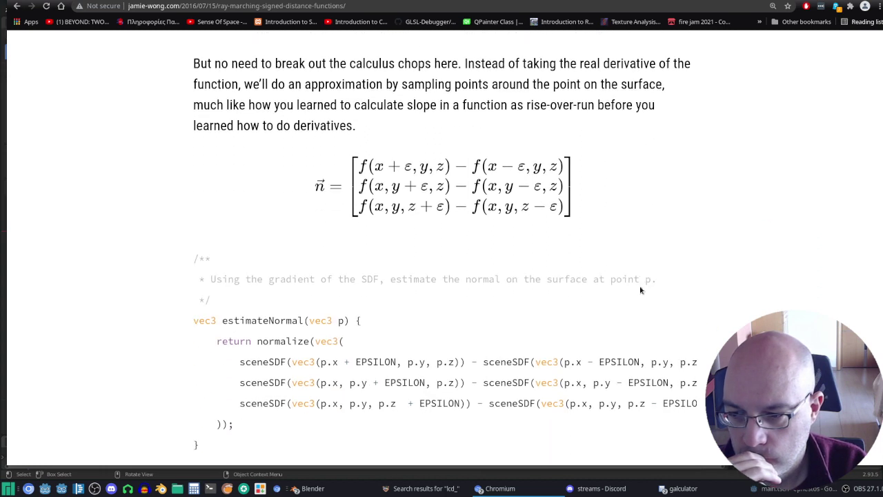
scroll(640, 290, "down", 2)
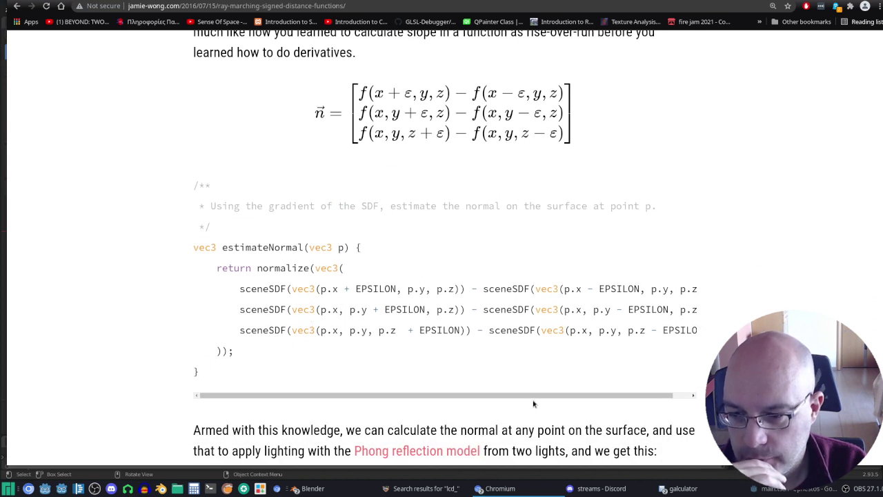
Scroll the code block sideways to read its full lines, then reach the Phong-lit sphere demo.
left_click_drag(543, 395, 428, 404)
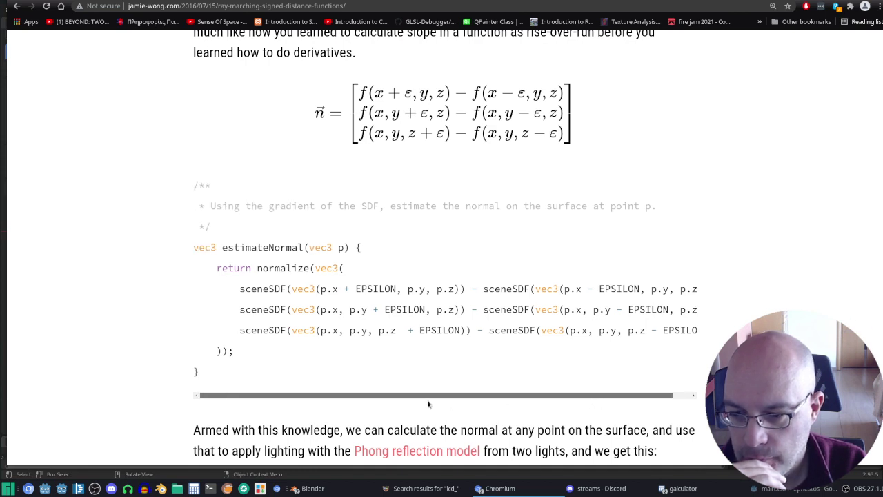
left_click_drag(427, 404, 577, 389)
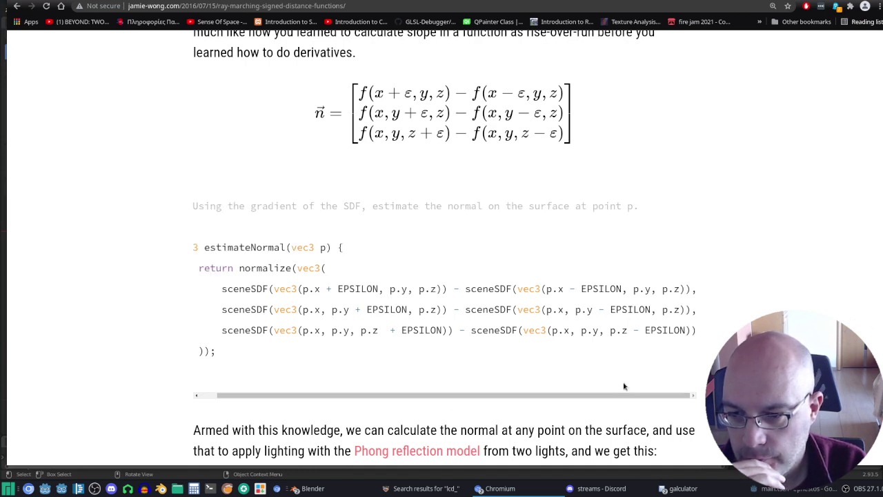
scroll(583, 231, "down", 2)
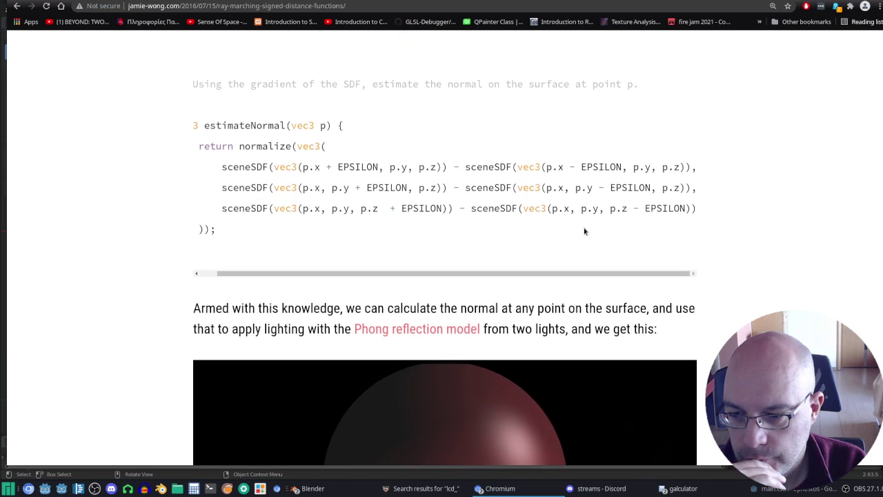
scroll(581, 233, "down", 1)
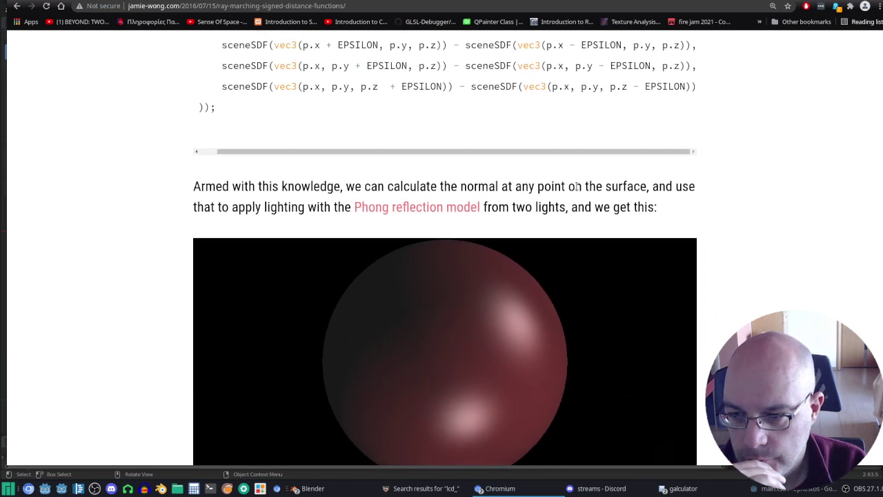
Play the Ray Marching: Part 2 Phong-lit sphere demo and pause it at 16.56.
scroll(578, 187, "down", 2)
mouse_move(485, 209)
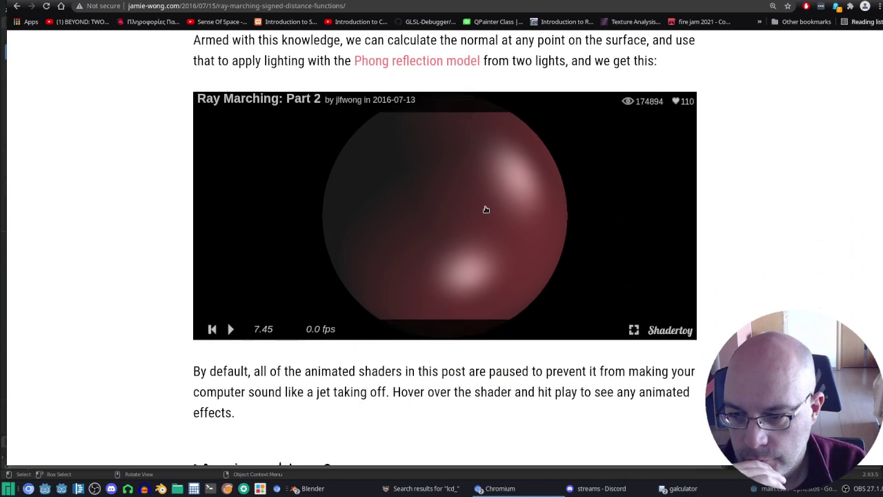
scroll(486, 209, "down", 1)
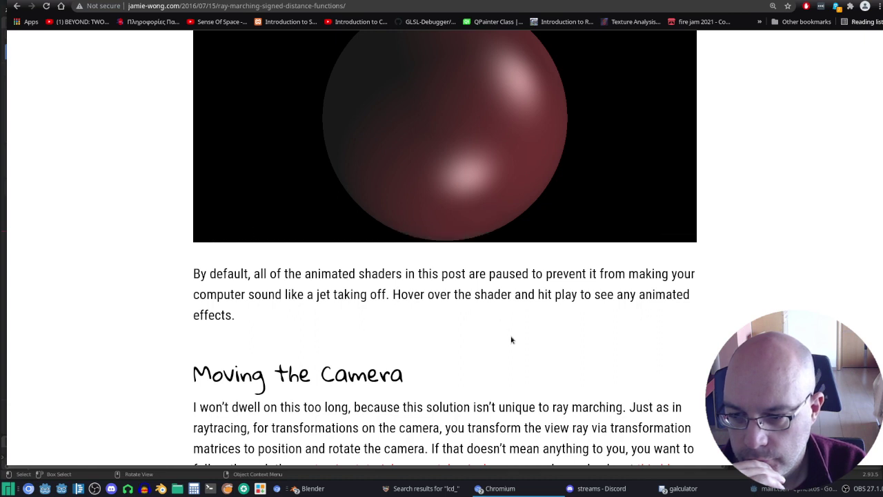
scroll(511, 340, "up", 1)
mouse_move(476, 191)
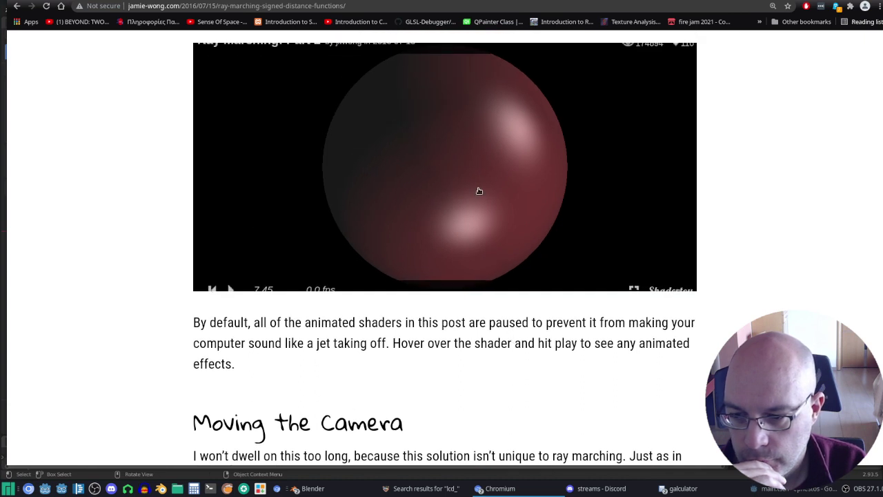
left_click(231, 279)
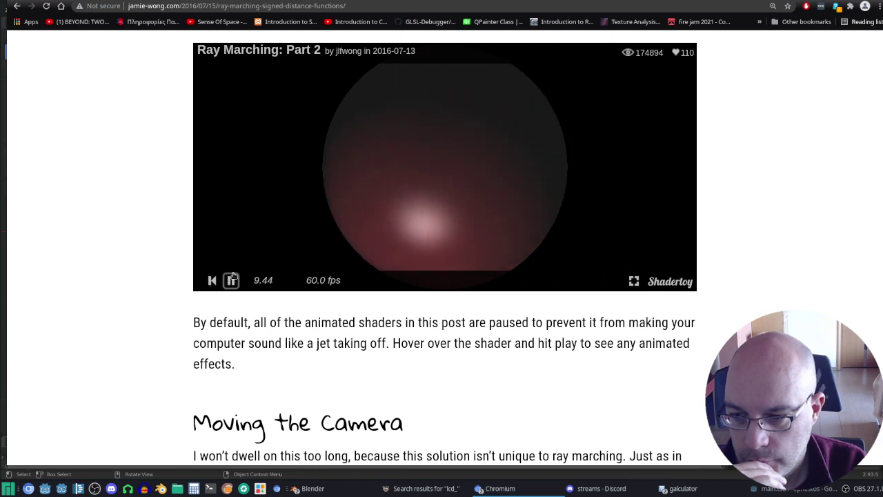
scroll(503, 315, "up", 2)
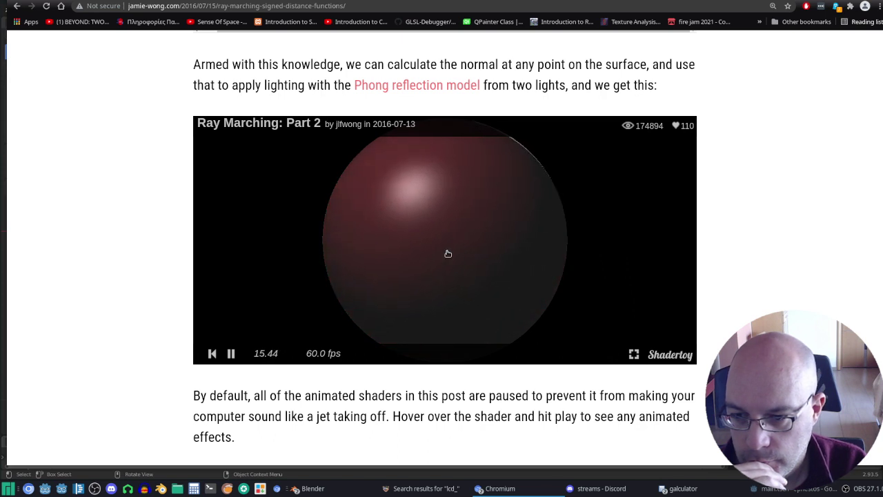
left_click(231, 353)
scroll(422, 273, "down", 5)
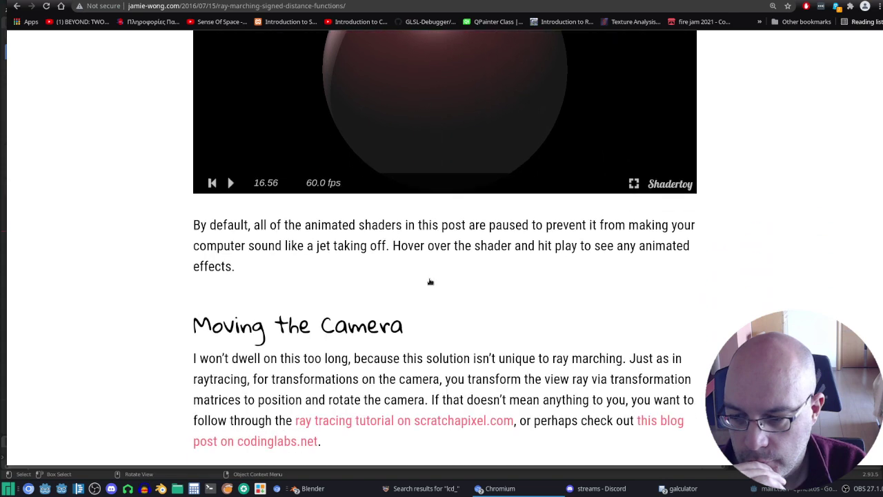
Scroll through the viewMatrix code down to the Part 3 cube Shadertoy demo.
scroll(429, 282, "down", 5)
scroll(430, 281, "down", 6)
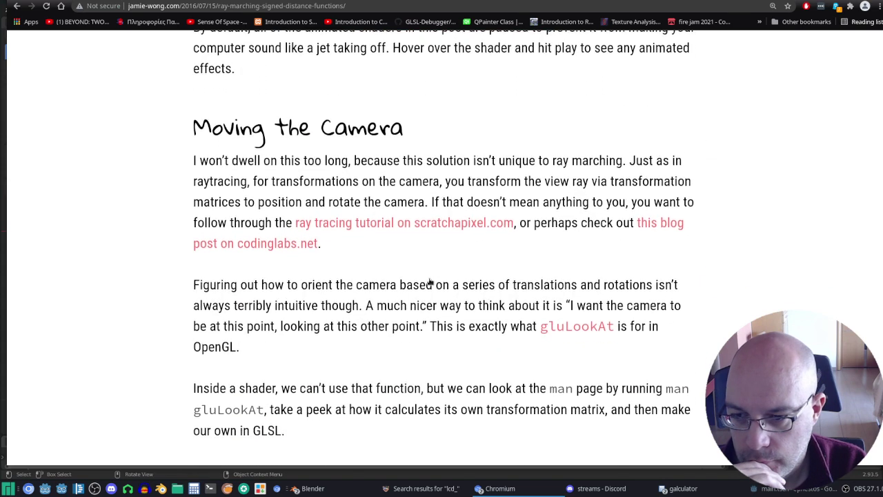
scroll(430, 281, "up", 3)
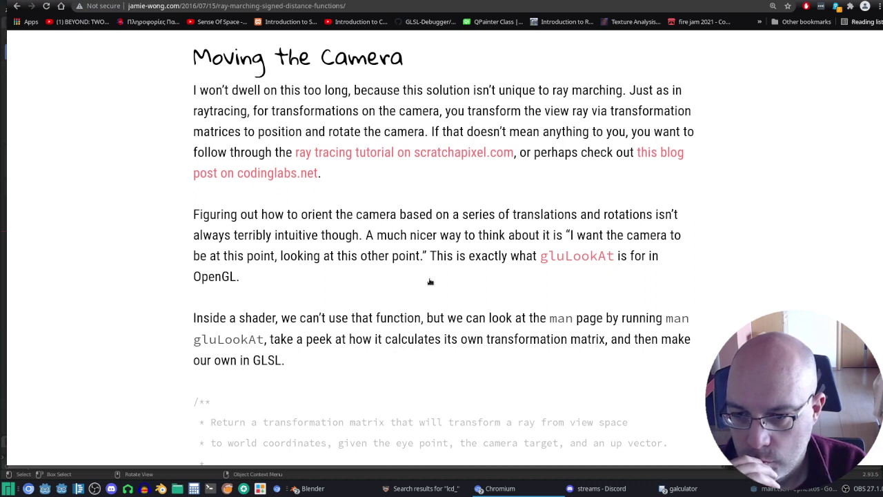
scroll(429, 282, "down", 4)
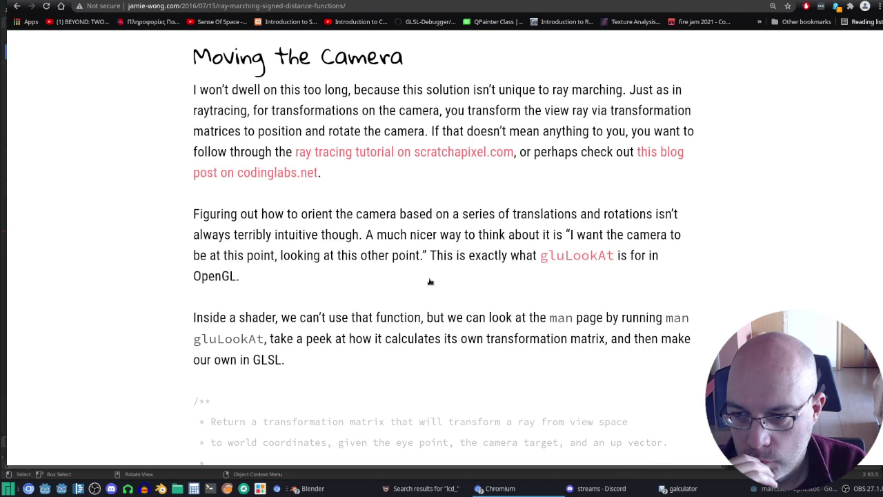
scroll(427, 282, "down", 5)
scroll(428, 284, "down", 3)
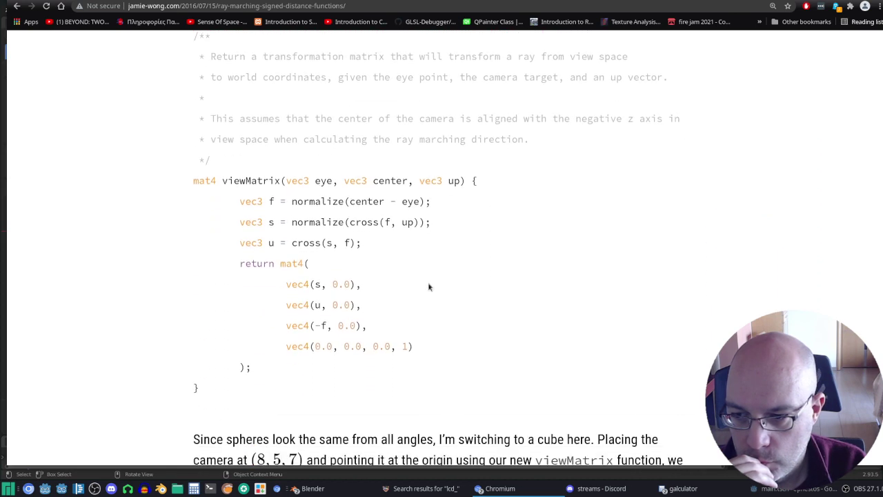
scroll(428, 283, "up", 4)
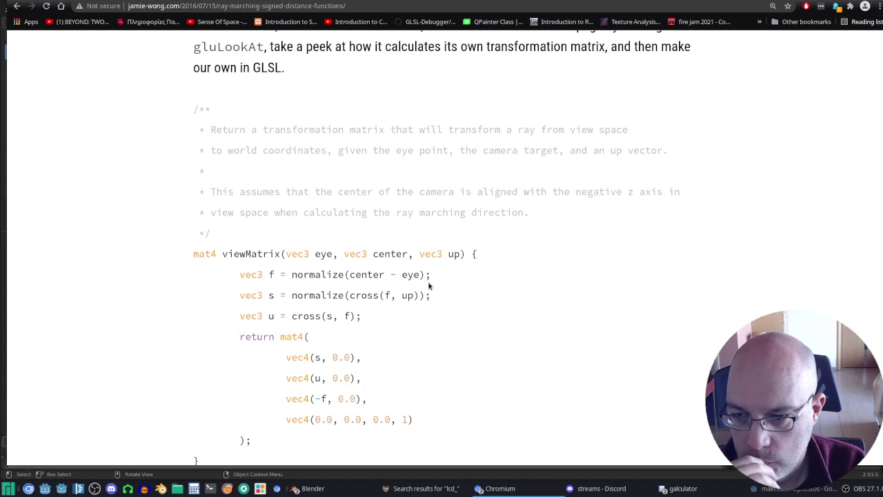
scroll(429, 285, "down", 2)
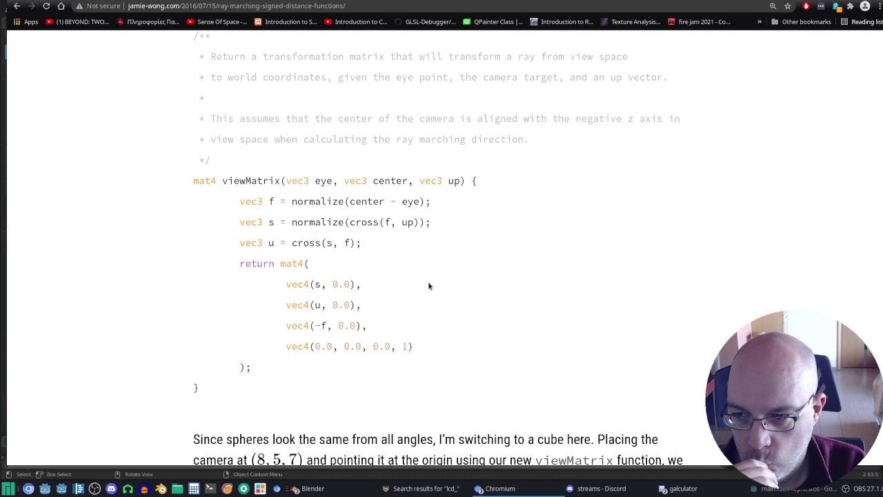
scroll(428, 285, "down", 3)
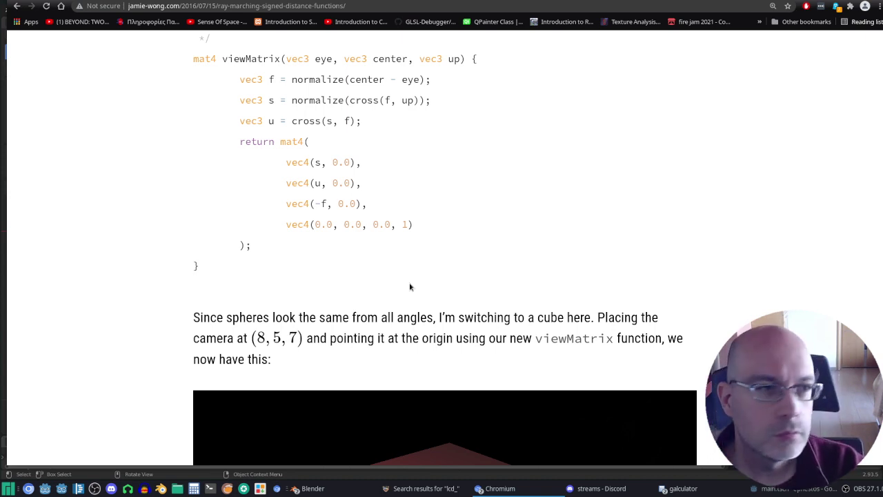
scroll(509, 212, "down", 3)
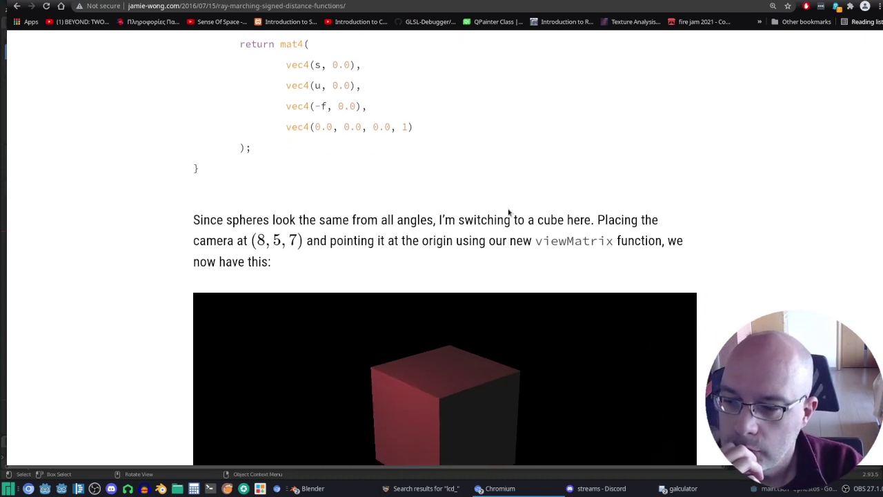
scroll(509, 212, "down", 3)
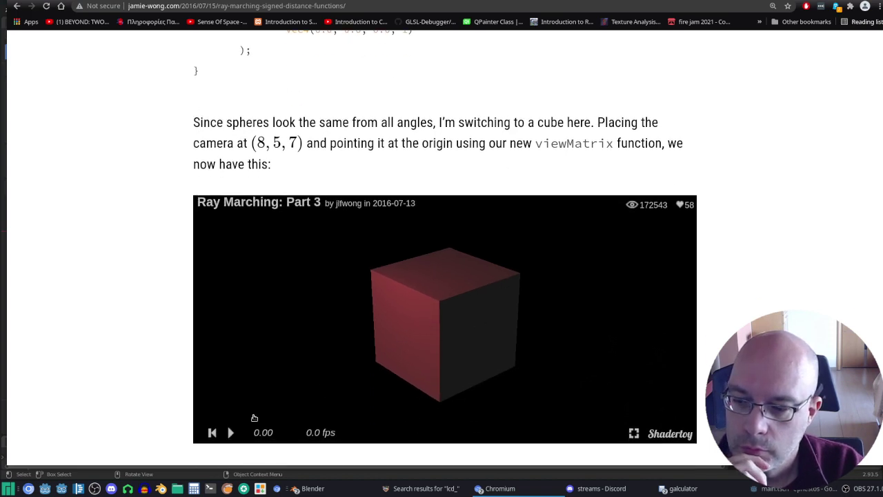
Run the cube demo, pause it at 2.81, and scroll to Constructive Solid Geometry.
left_click(232, 431)
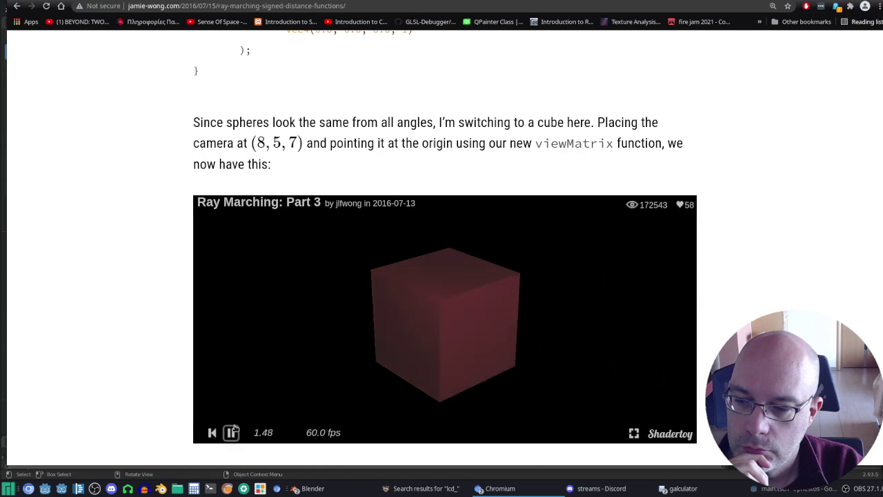
left_click(232, 432)
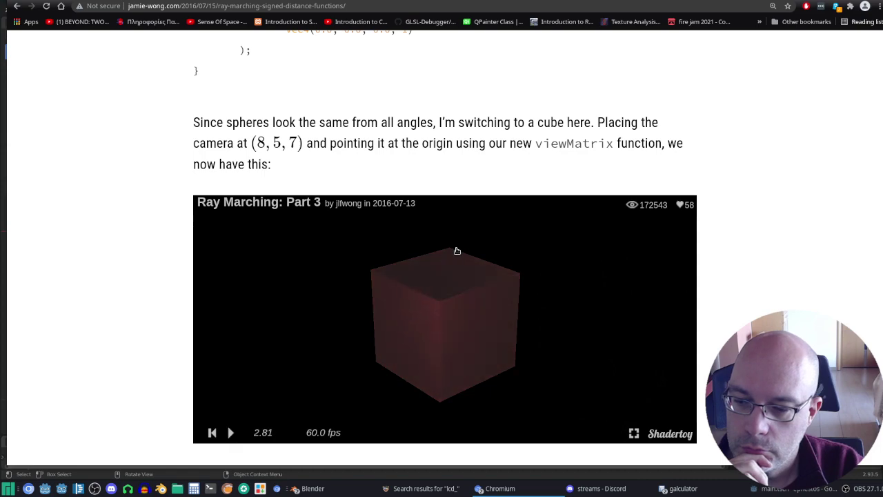
scroll(449, 236, "up", 5)
scroll(450, 237, "up", 10)
scroll(441, 235, "up", 5)
scroll(432, 231, "up", 3)
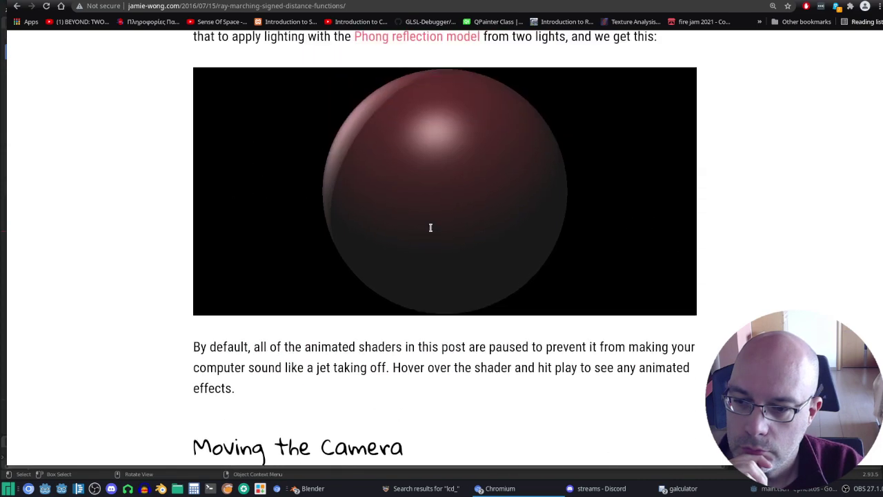
scroll(431, 232, "down", 10)
scroll(453, 180, "down", 5)
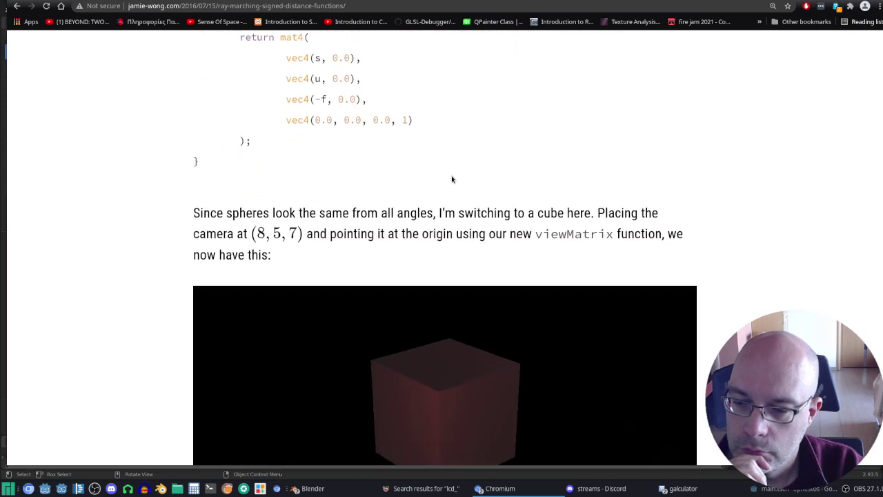
scroll(451, 179, "down", 2)
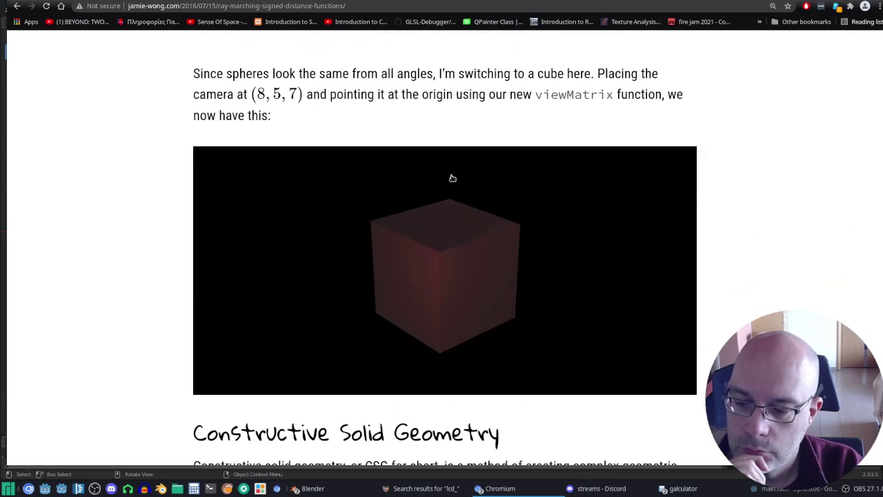
mouse_move(452, 178)
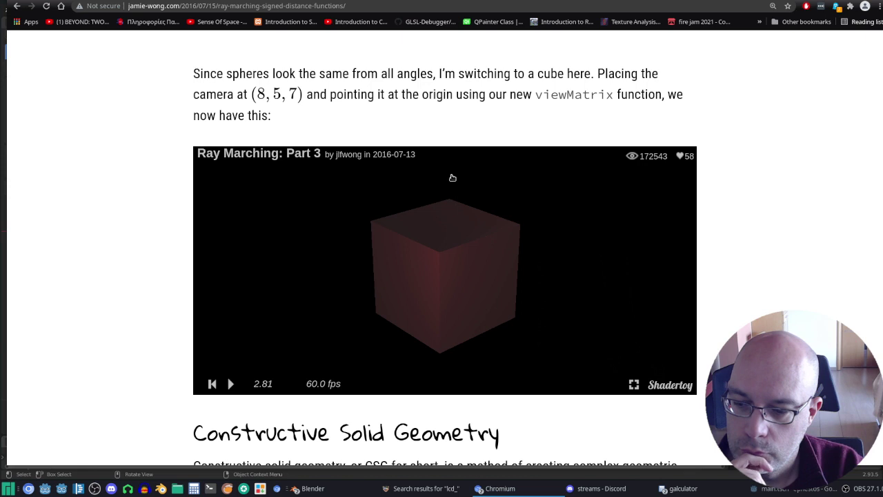
scroll(452, 178, "down", 5)
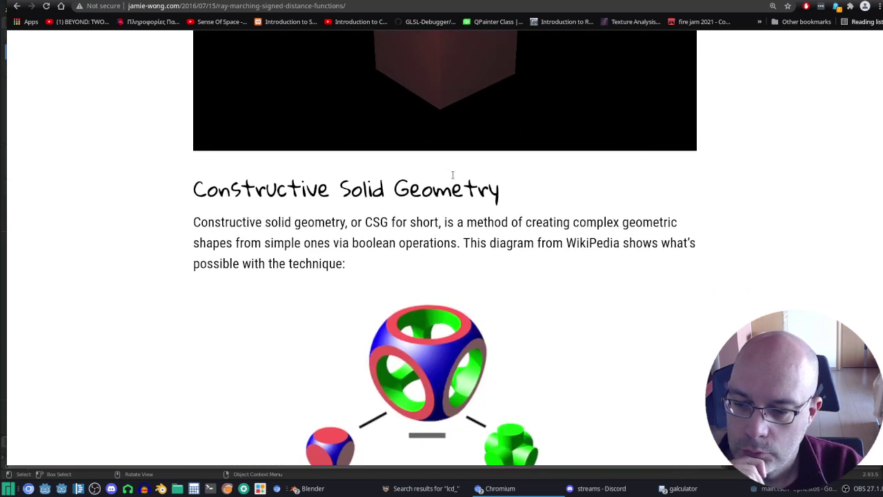
Scroll past the CSG tree diagram to the intersectSDF, unionSDF and differenceSDF GLSL functions.
scroll(453, 175, "down", 2)
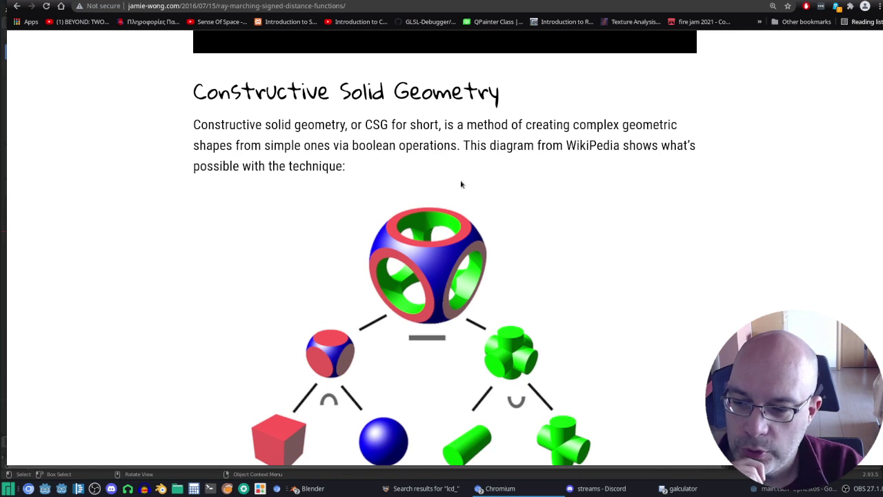
scroll(456, 200, "down", 4)
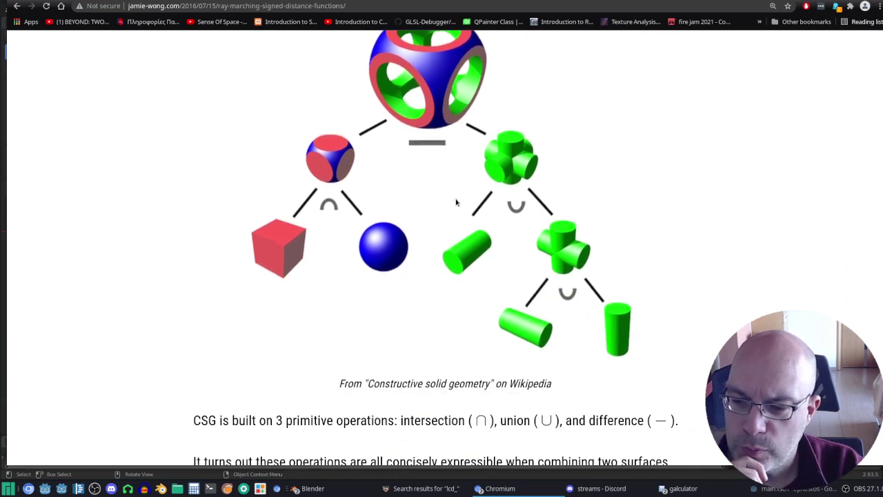
scroll(456, 202, "up", 4)
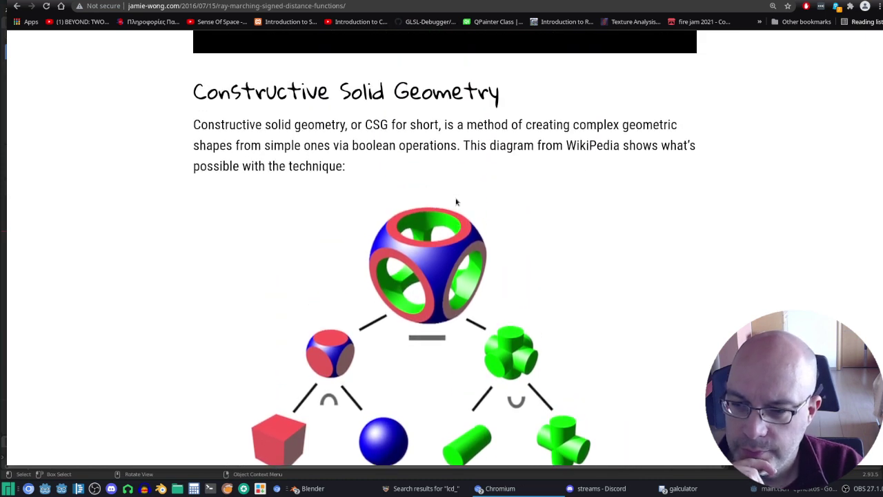
scroll(455, 199, "down", 2)
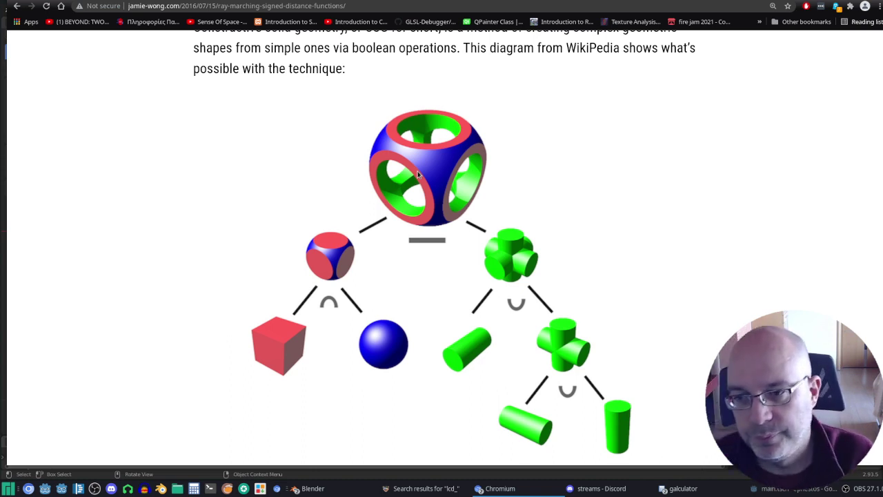
scroll(417, 173, "down", 5)
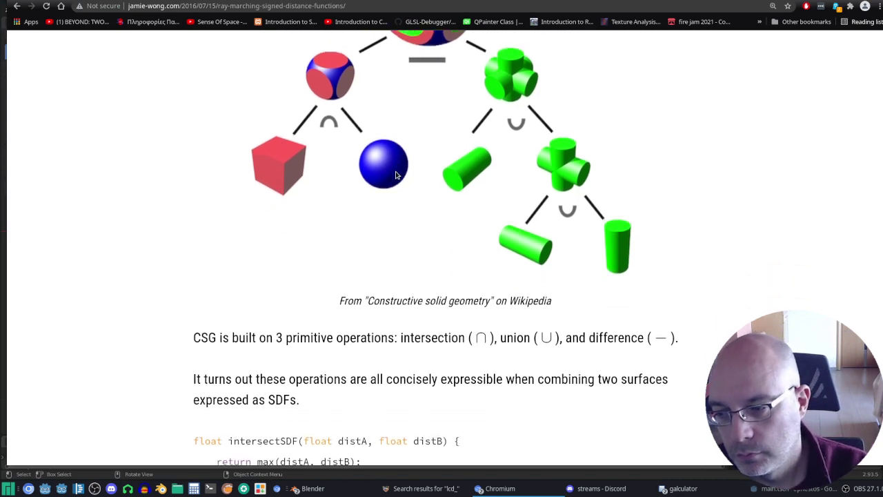
scroll(397, 175, "down", 3)
scroll(400, 215, "up", 2)
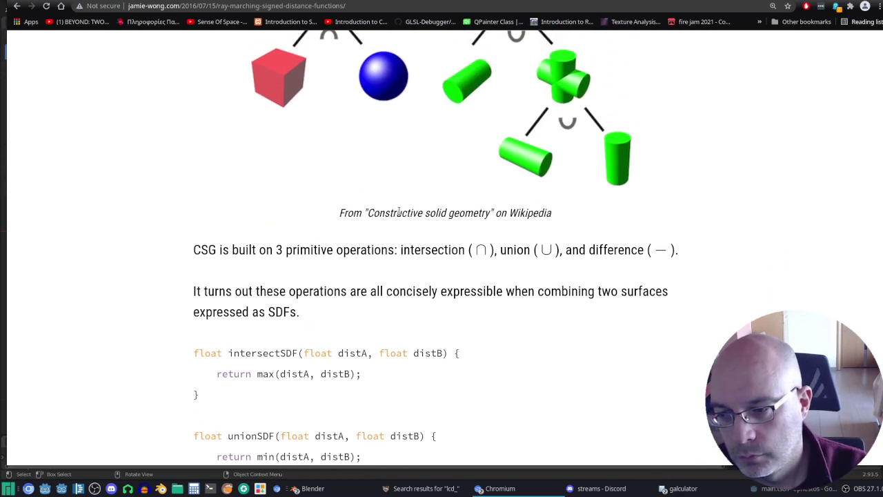
scroll(369, 205, "up", 3)
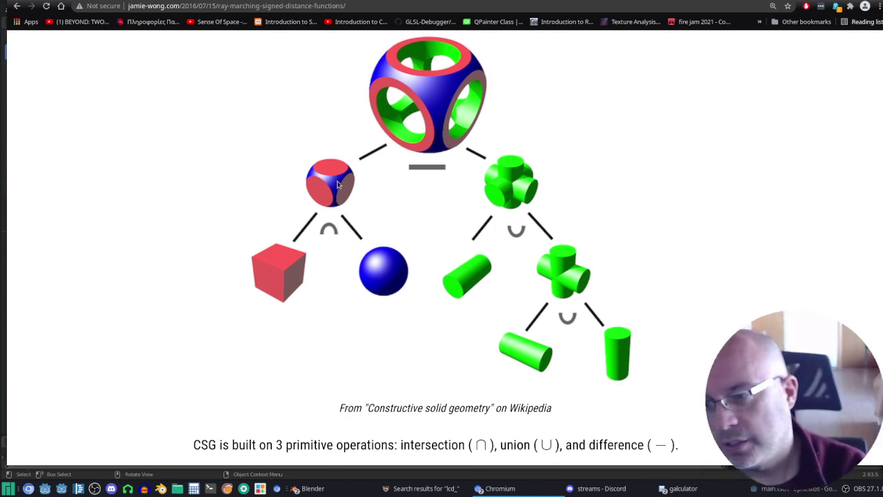
scroll(451, 235, "down", 3)
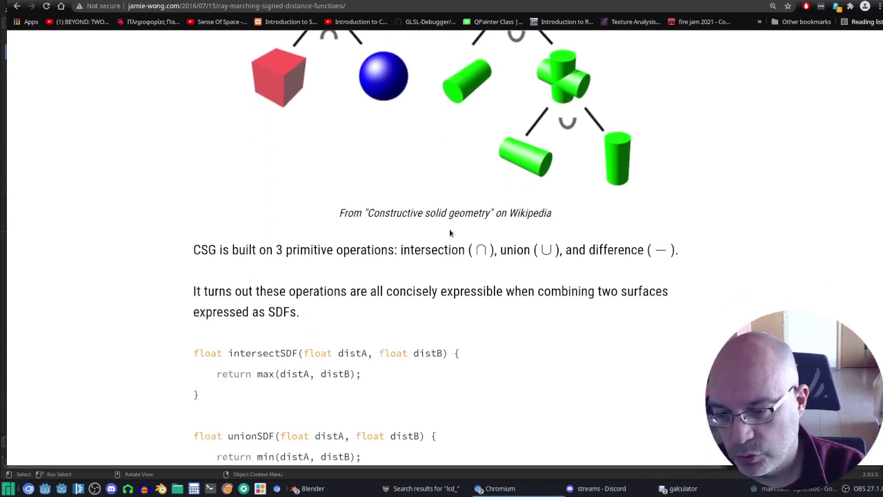
scroll(448, 225, "up", 3)
scroll(448, 225, "down", 2)
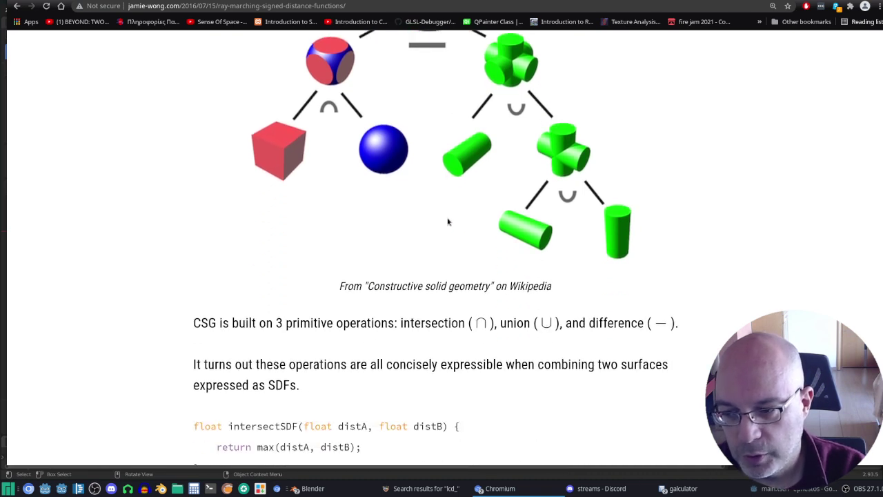
scroll(447, 221, "down", 1)
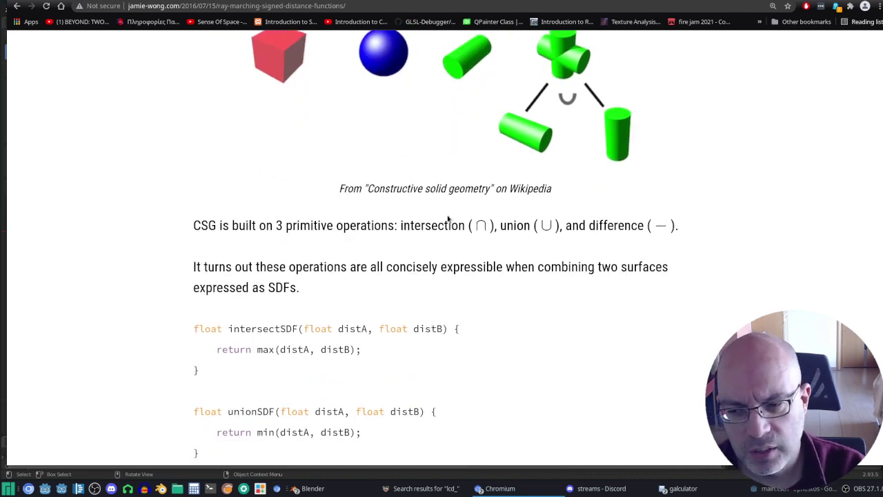
scroll(448, 220, "up", 2)
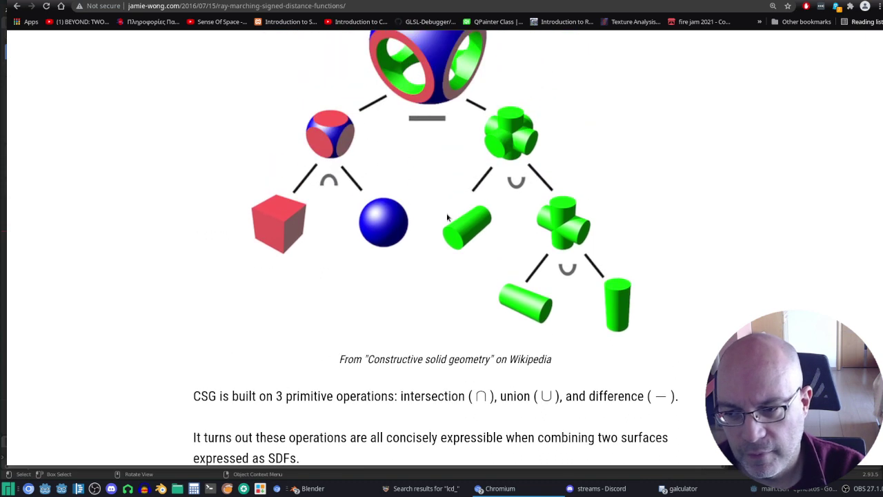
scroll(447, 211, "up", 2)
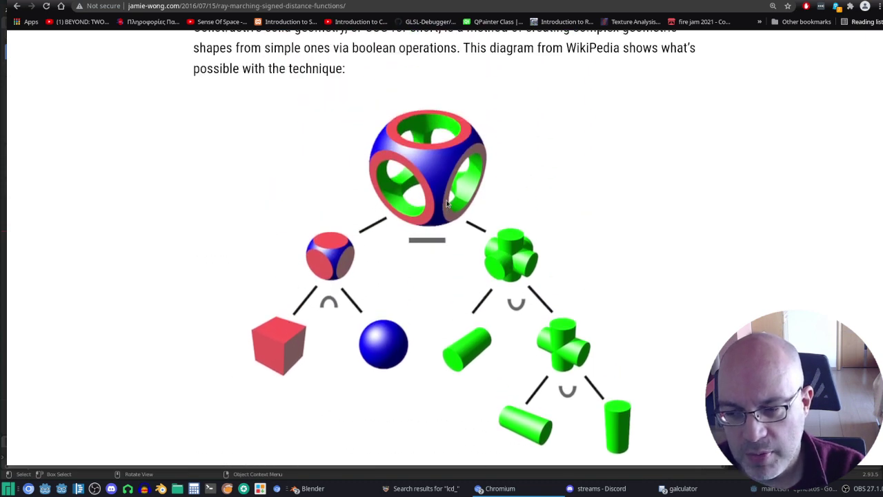
scroll(446, 204, "down", 2)
scroll(446, 204, "down", 1)
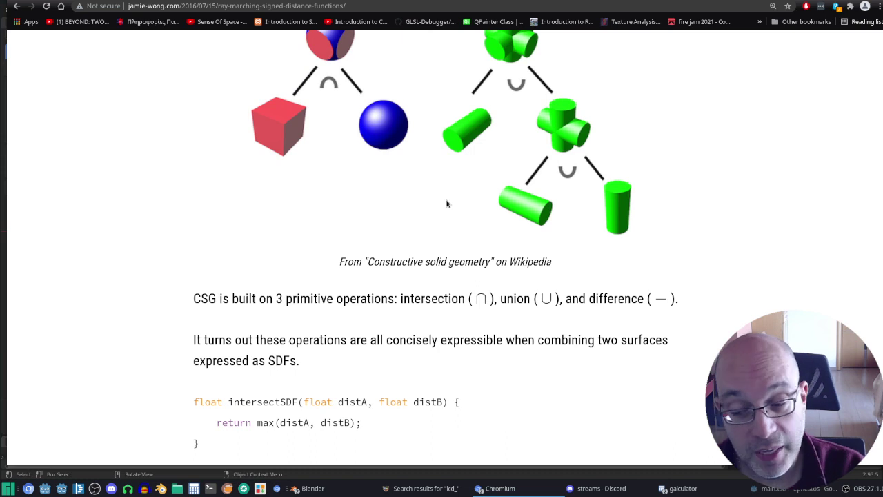
scroll(447, 203, "up", 2)
scroll(459, 179, "down", 2)
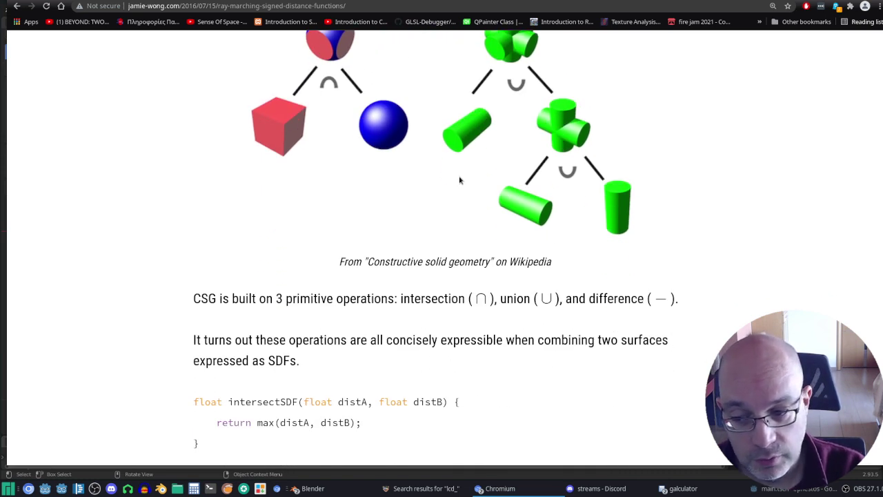
scroll(459, 179, "down", 3)
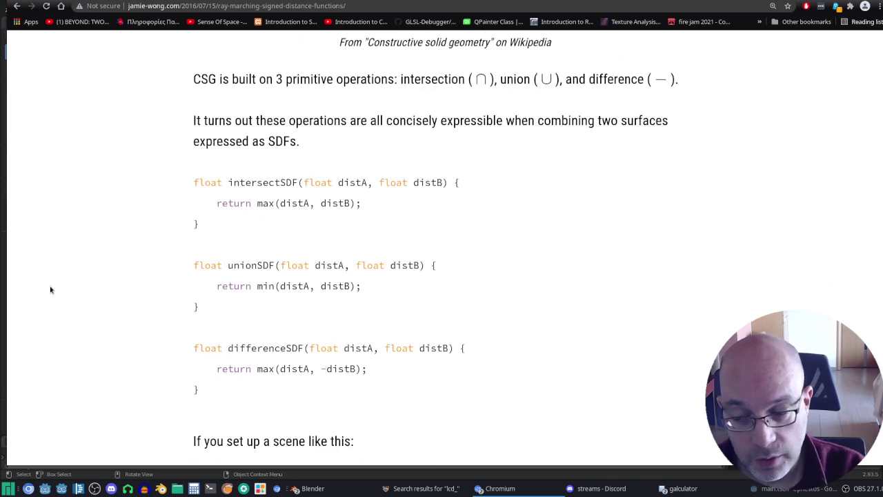
Highlight then deselect the SDF code snippets, and scroll to the Part 4 sphere-cube intersection embed.
left_click_drag(192, 187, 513, 377)
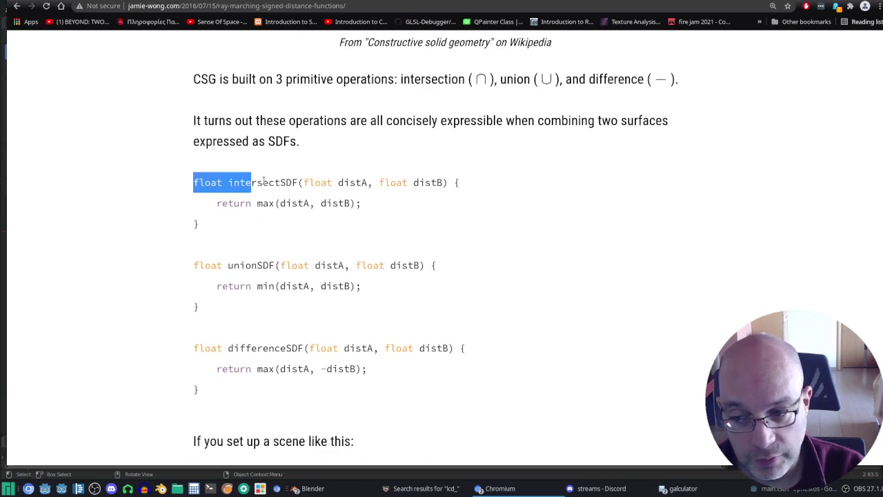
left_click(553, 305)
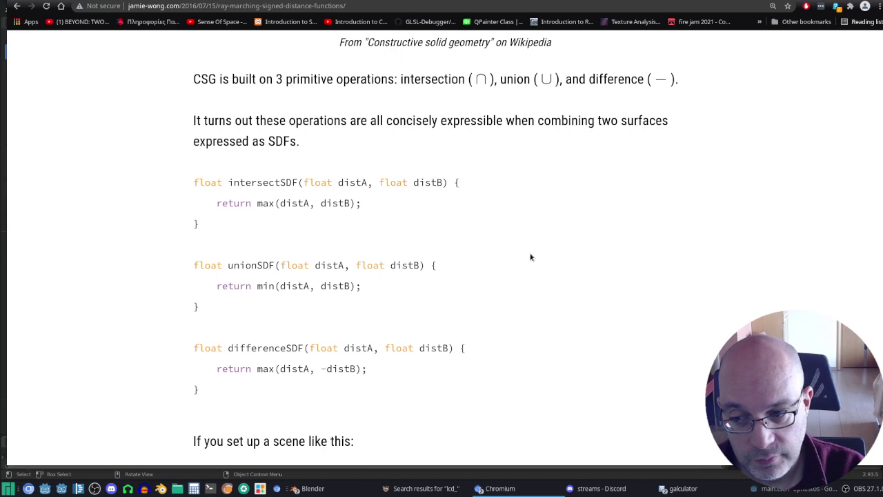
scroll(531, 258, "down", 3)
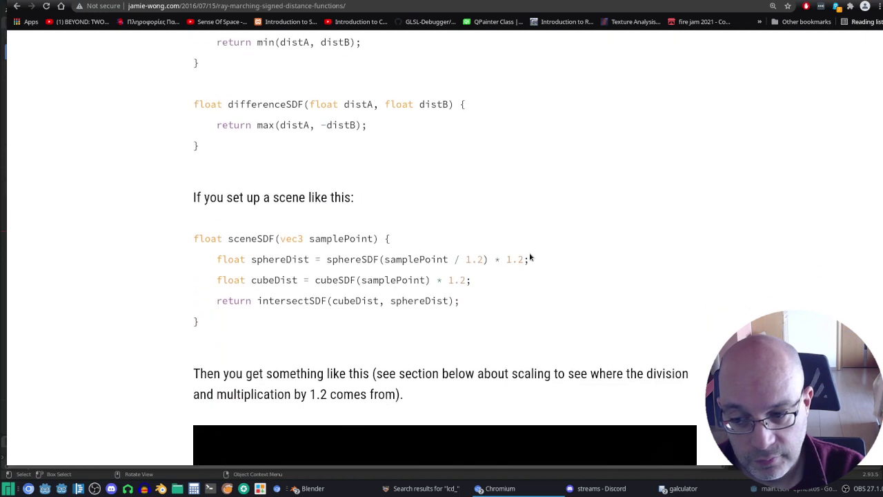
scroll(530, 256, "down", 1)
scroll(529, 258, "down", 1)
scroll(548, 202, "down", 2)
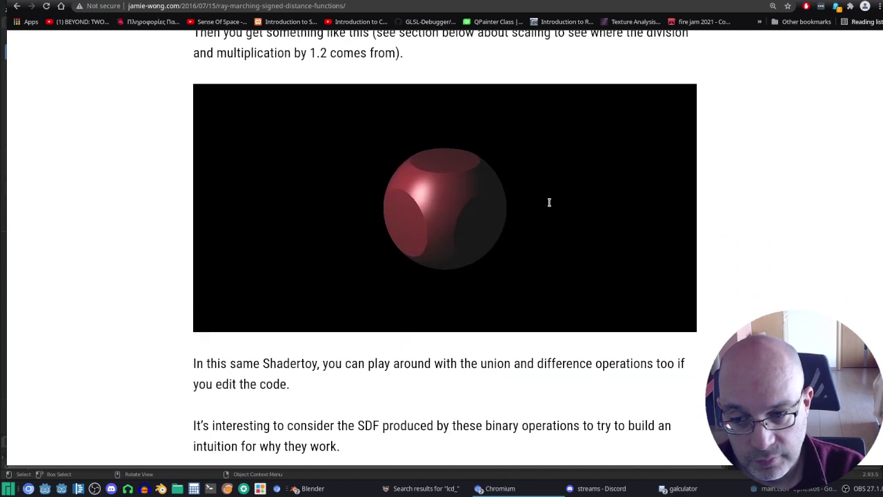
mouse_move(427, 221)
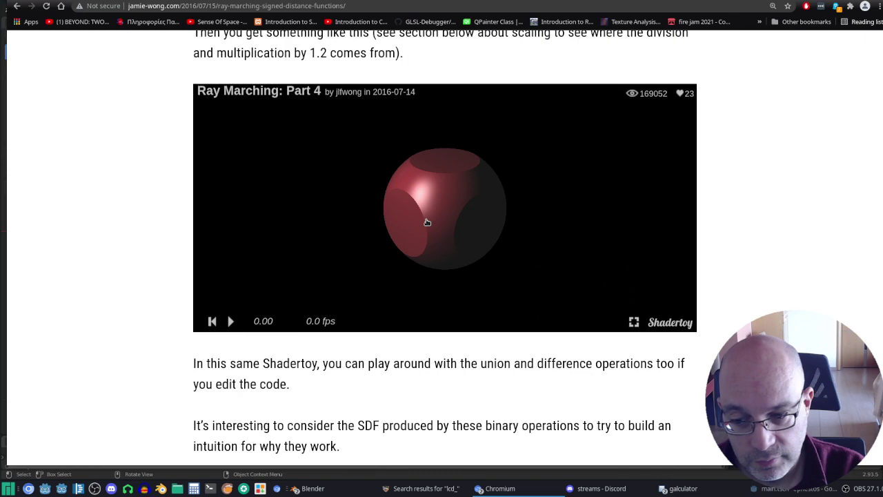
Scroll past the union and difference formulas to the Rotation and Translation sceneSDF example.
scroll(427, 223, "down", 2)
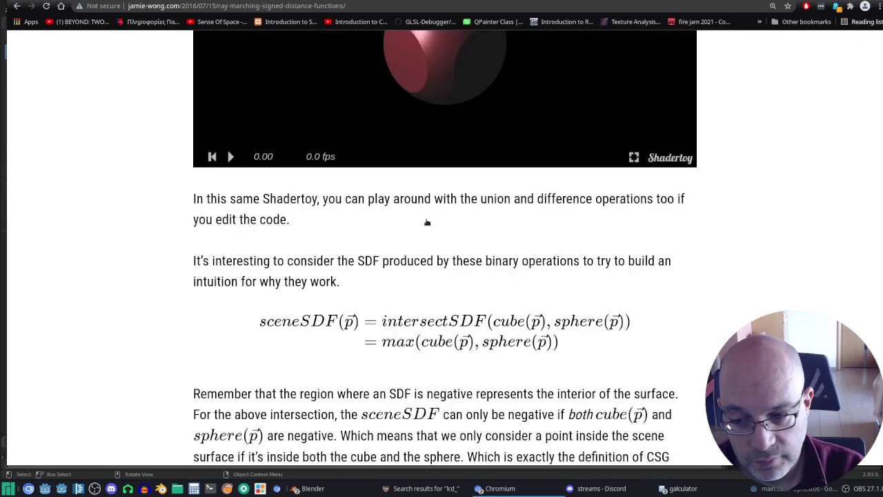
scroll(427, 222, "down", 2)
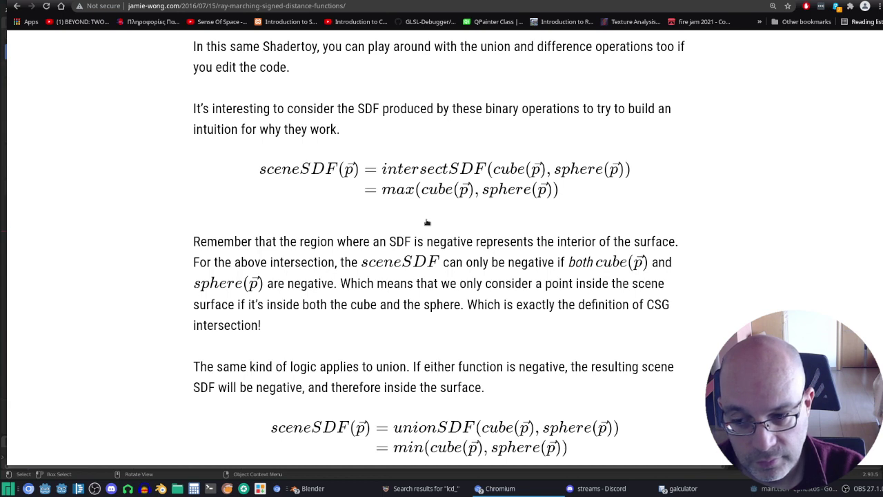
scroll(427, 222, "down", 2)
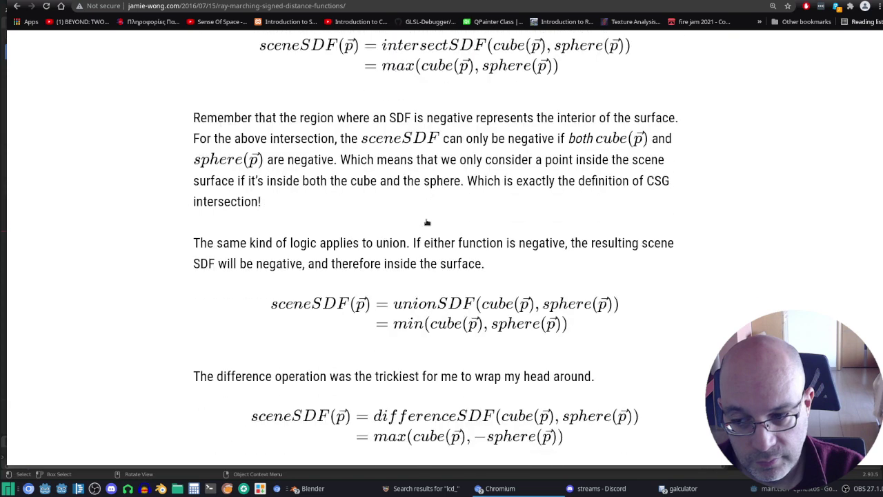
scroll(427, 222, "down", 1)
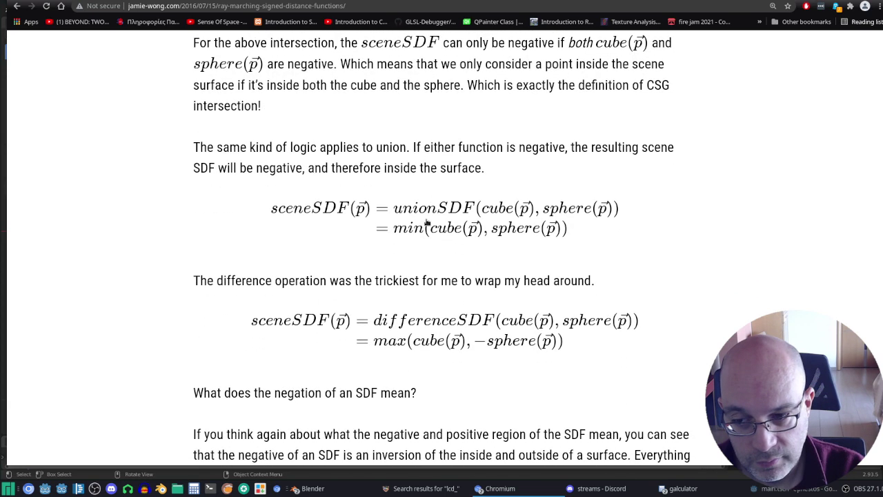
scroll(427, 222, "up", 1)
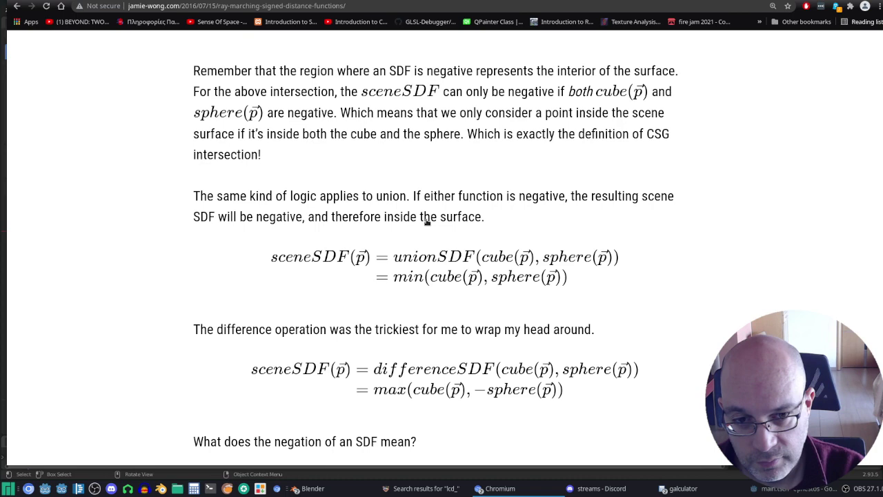
scroll(427, 222, "down", 1)
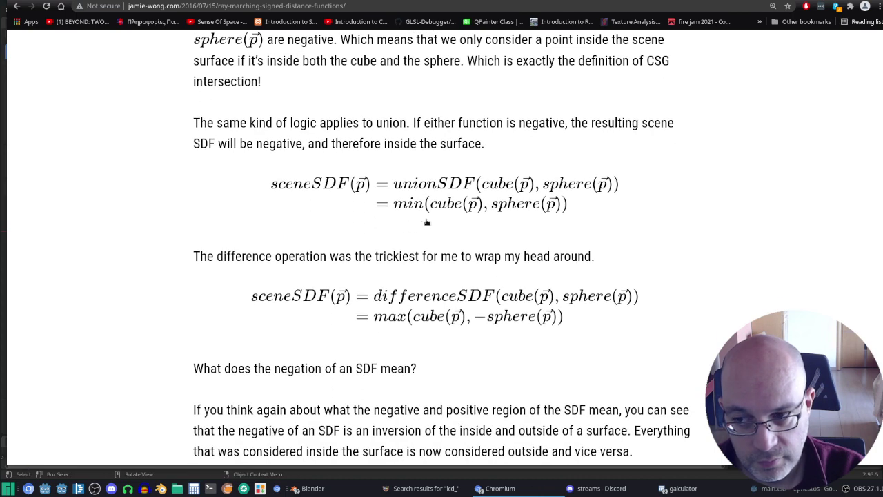
scroll(427, 222, "down", 3)
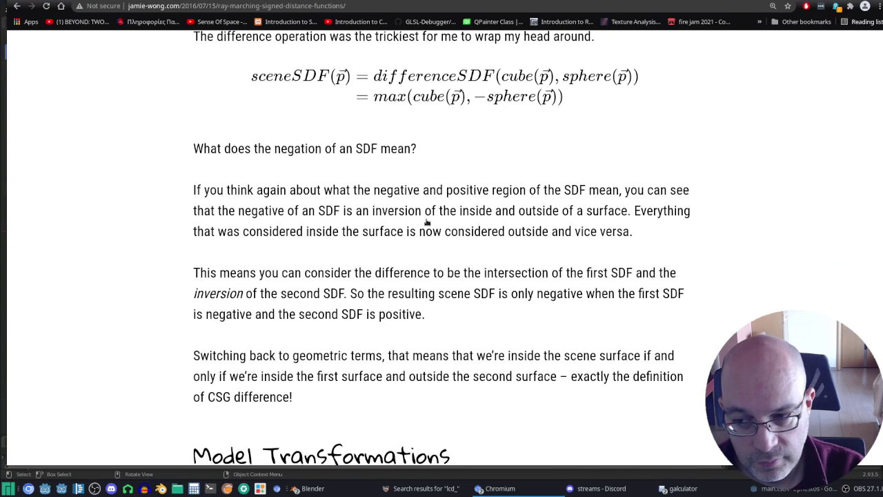
scroll(427, 223, "down", 2)
Scroll quickly past the transformation, scaling and Putting it all together sections to References.
scroll(427, 222, "up", 1)
scroll(427, 222, "down", 2)
scroll(427, 222, "down", 4)
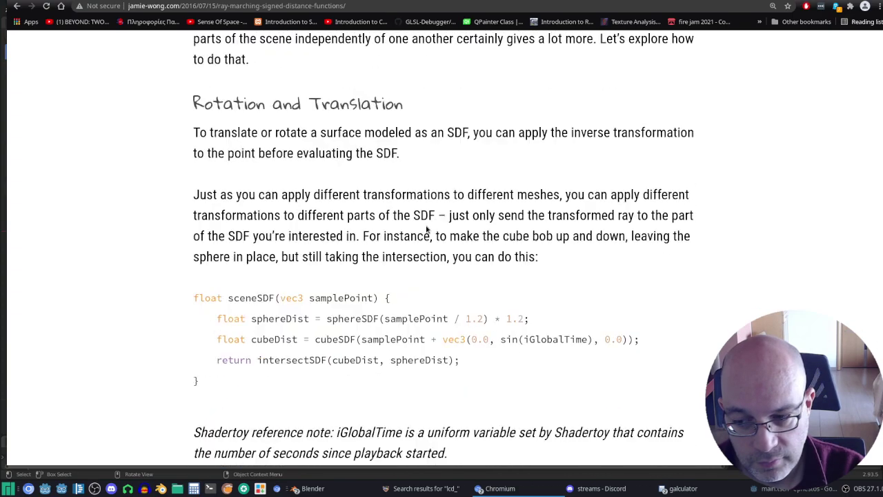
scroll(427, 222, "down", 3)
scroll(417, 235, "down", 3)
scroll(415, 238, "down", 6)
scroll(416, 260, "down", 5)
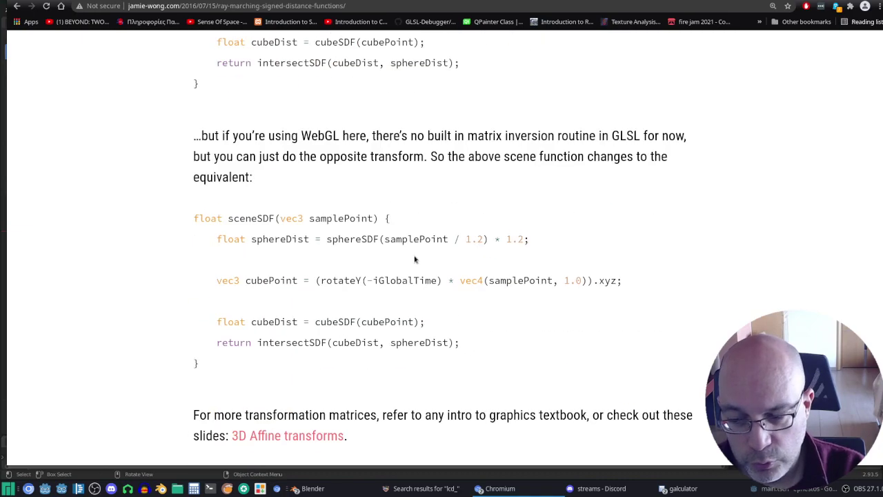
scroll(416, 260, "down", 4)
scroll(418, 256, "down", 4)
scroll(420, 253, "down", 4)
scroll(419, 255, "down", 4)
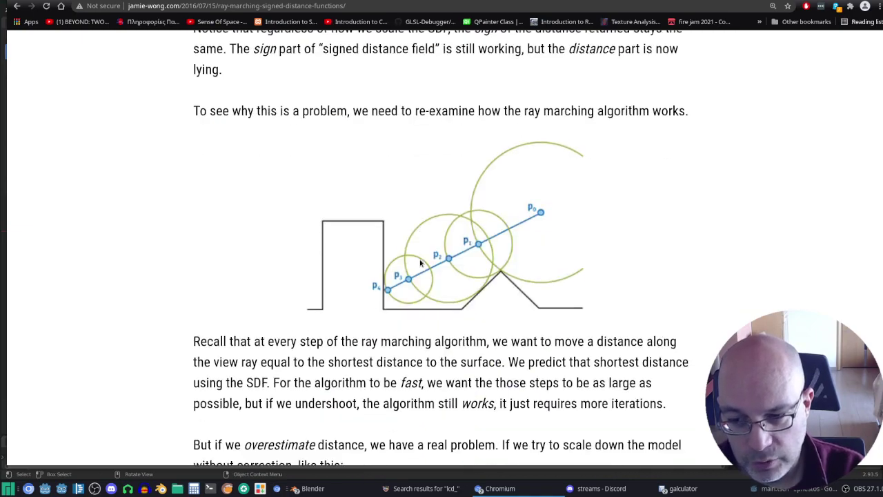
scroll(419, 257, "down", 5)
scroll(420, 263, "down", 5)
scroll(420, 263, "down", 4)
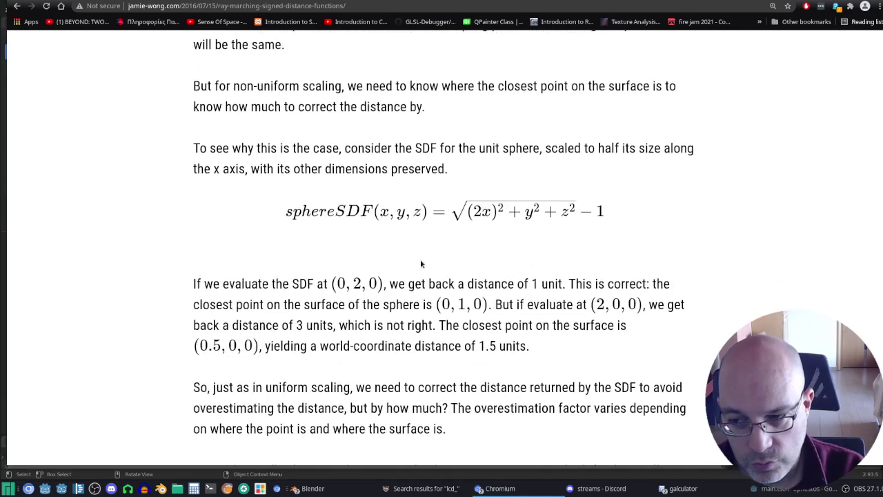
scroll(422, 264, "up", 4)
scroll(421, 264, "down", 4)
scroll(419, 293, "down", 4)
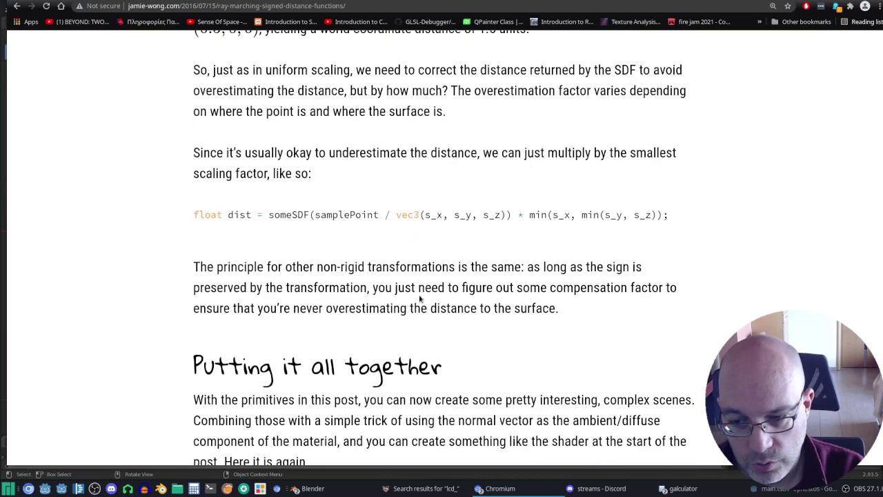
scroll(419, 297, "down", 4)
scroll(421, 298, "down", 4)
scroll(420, 301, "down", 3)
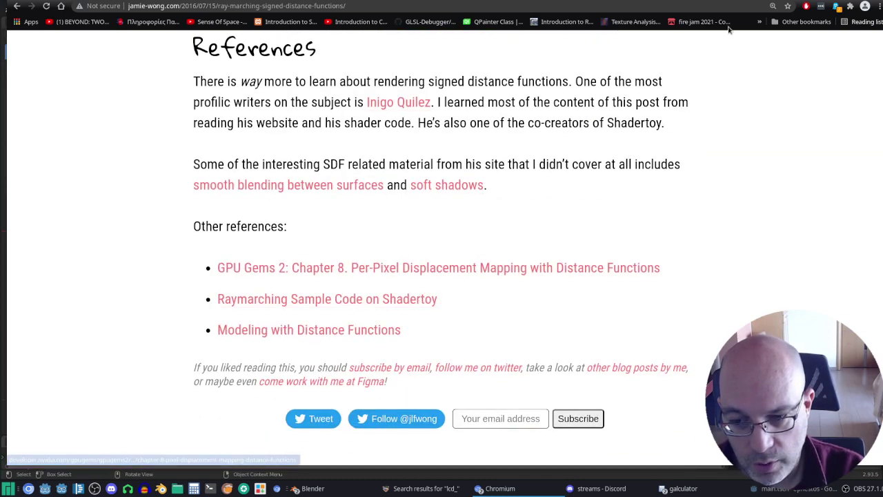
Switch to the distance functions reference tab and skim it.
key("ctrl+Tab")
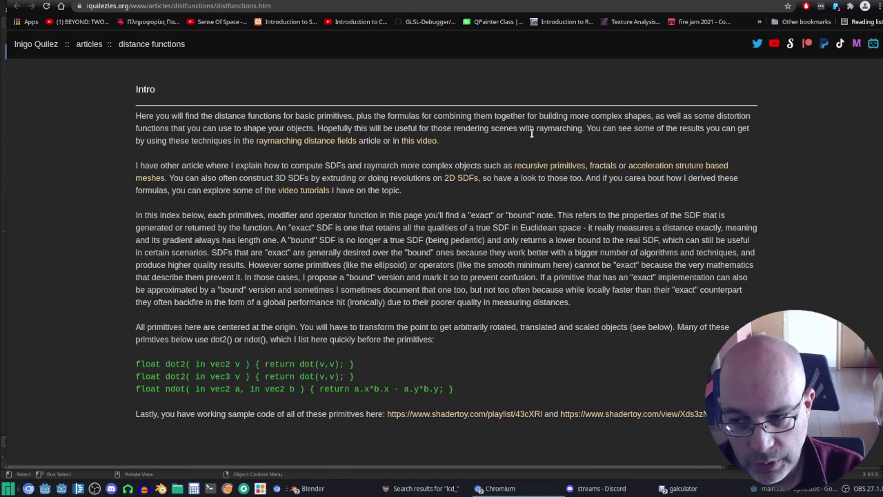
scroll(525, 165, "down", 3)
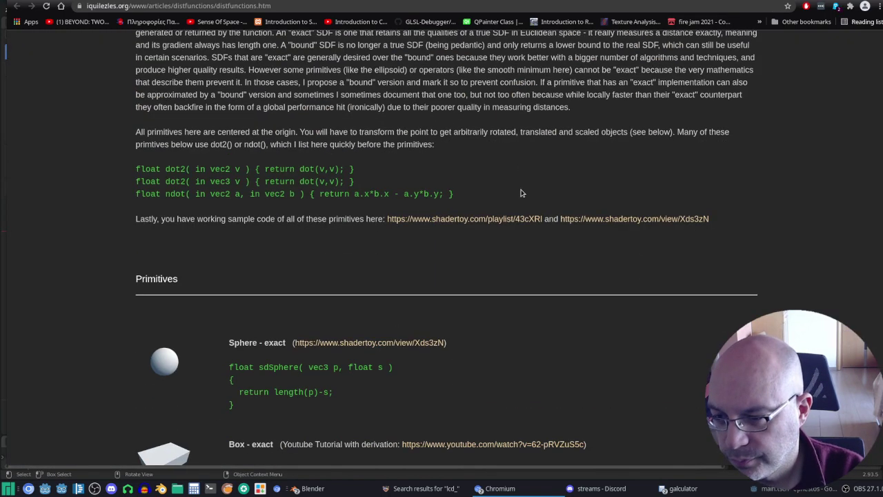
scroll(520, 193, "down", 2)
scroll(520, 189, "up", 6)
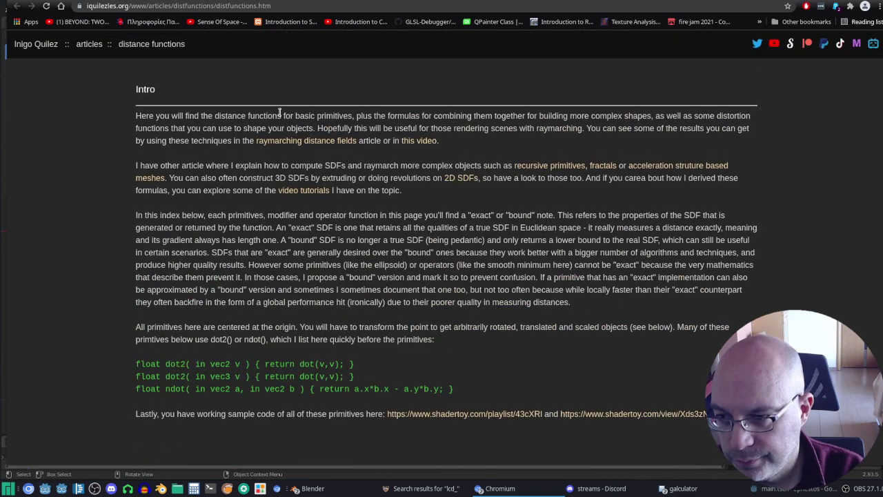
Go to the iquilezles.org articles index, try the SDF article links, and return to the index.
left_click(84, 45)
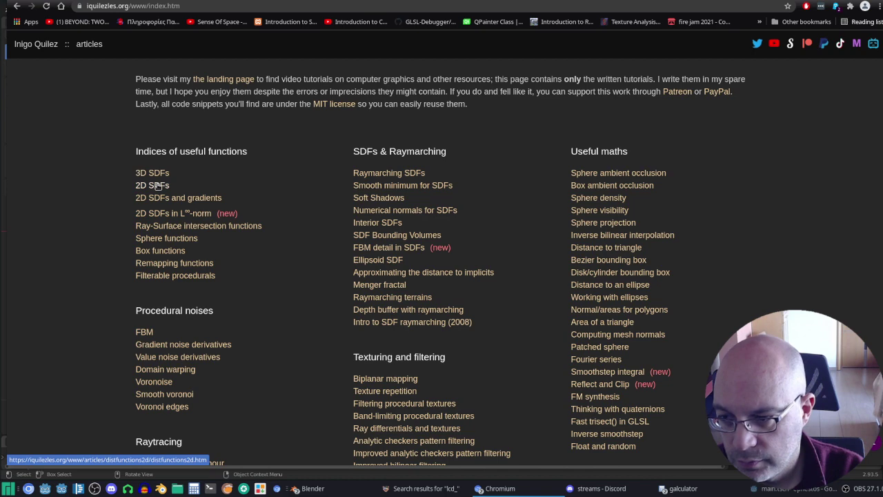
left_click(158, 185)
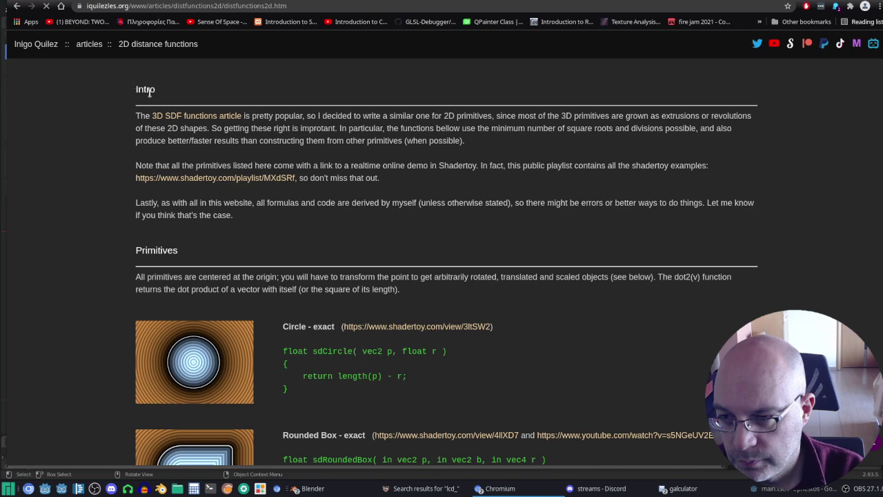
left_click(221, 117)
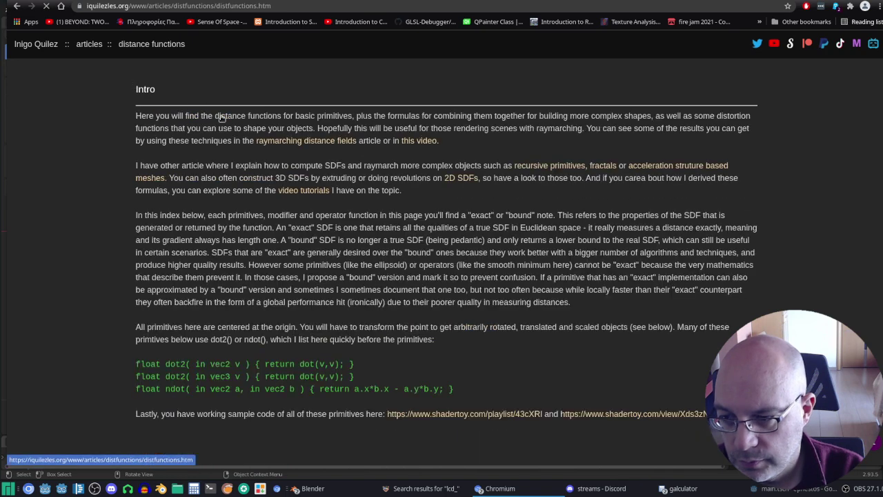
left_click(19, 6)
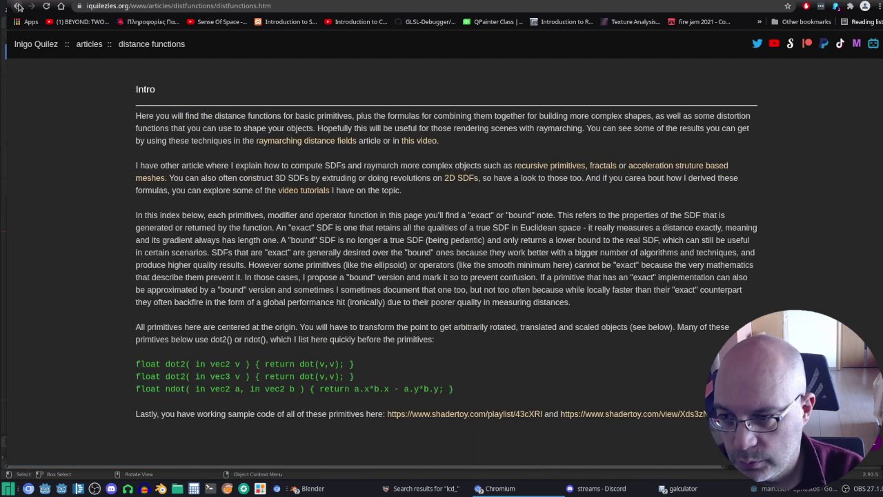
left_click(20, 5)
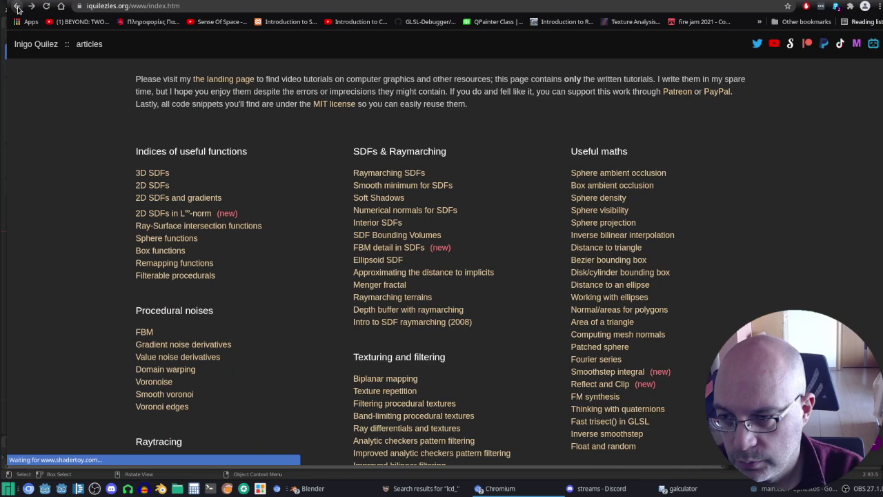
Glance at the 3D SDFs article, then open '2D SDFs and gradients' from the index.
left_click(159, 175)
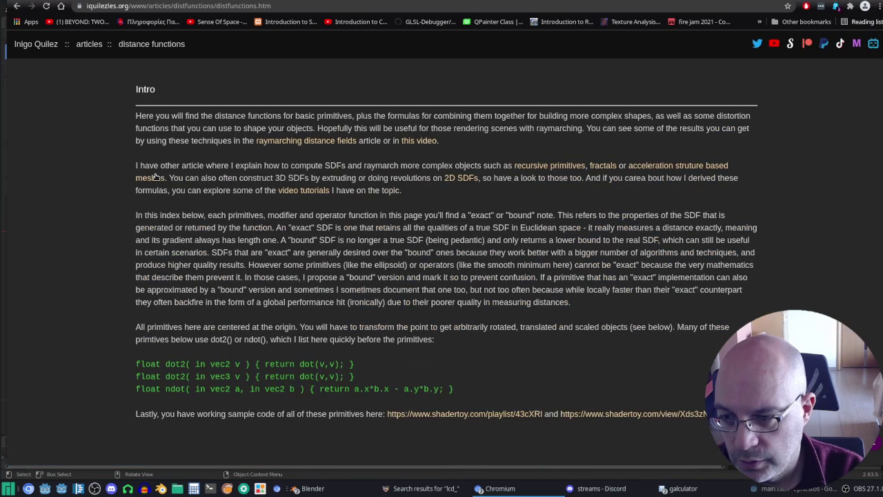
scroll(159, 207, "down", 5)
scroll(158, 229, "up", 5)
left_click(17, 6)
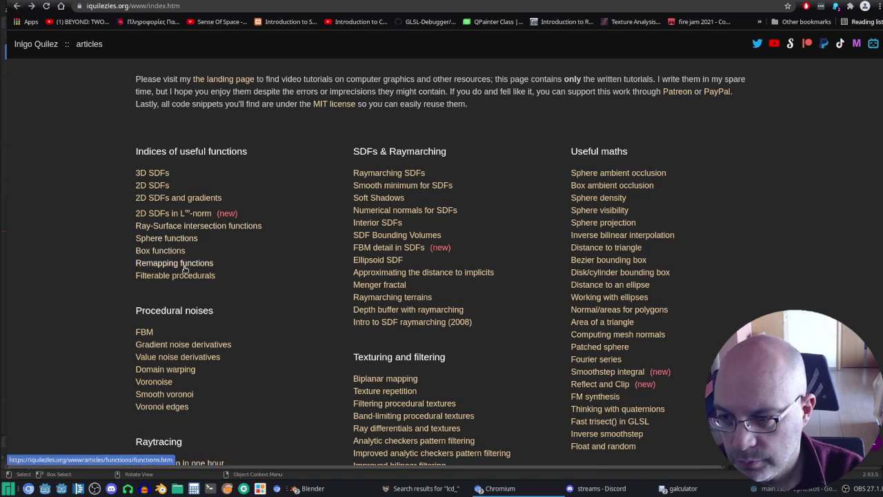
left_click(204, 200)
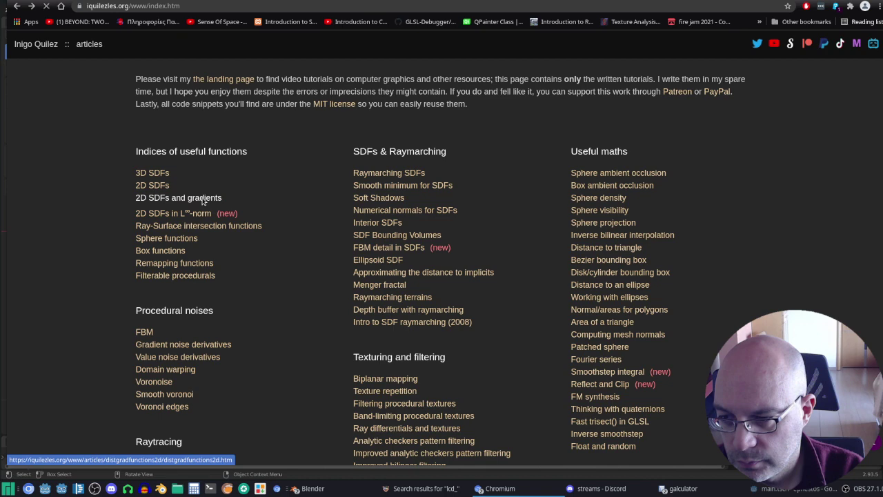
Scroll to the article's Primitives section and open the Circle Shadertoy demo in a new tab.
scroll(381, 237, "down", 2)
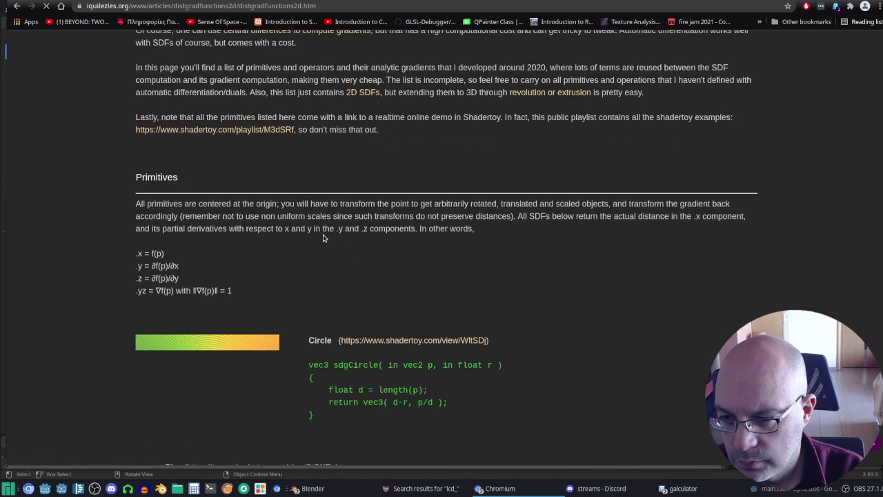
scroll(323, 238, "down", 2)
scroll(323, 238, "up", 3)
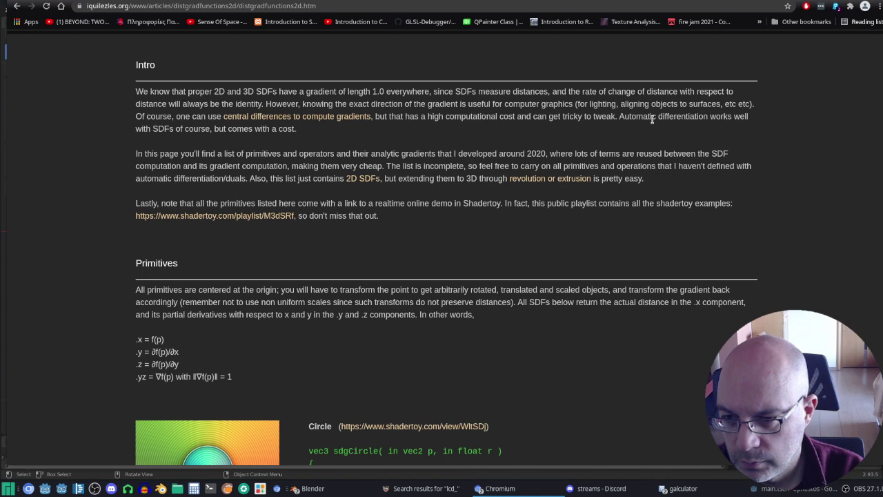
scroll(638, 135, "down", 1)
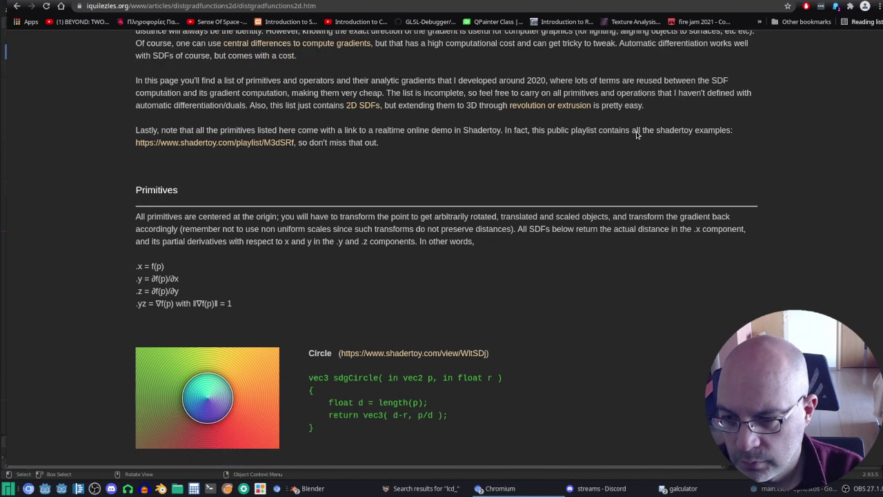
scroll(636, 131, "up", 1)
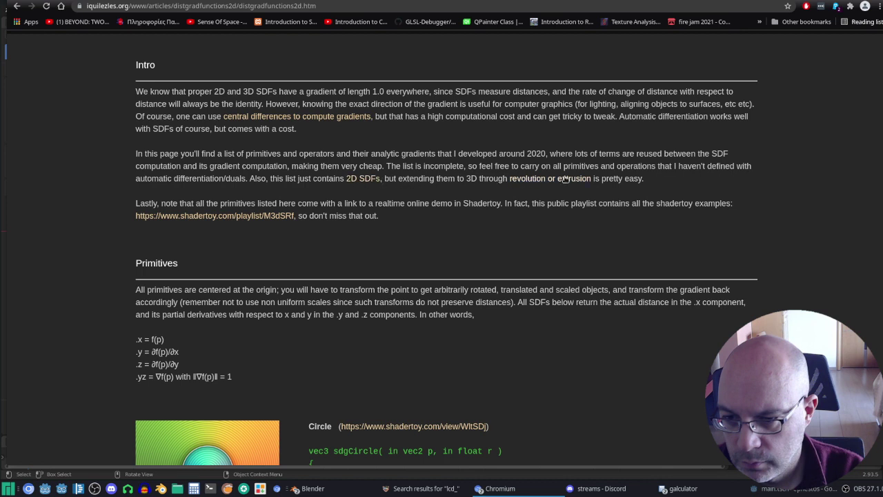
scroll(650, 198, "down", 2)
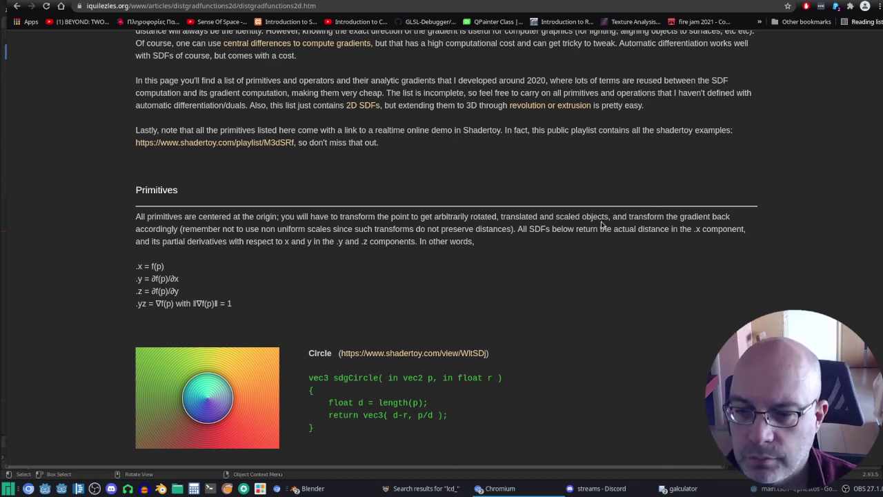
scroll(223, 405, "down", 5)
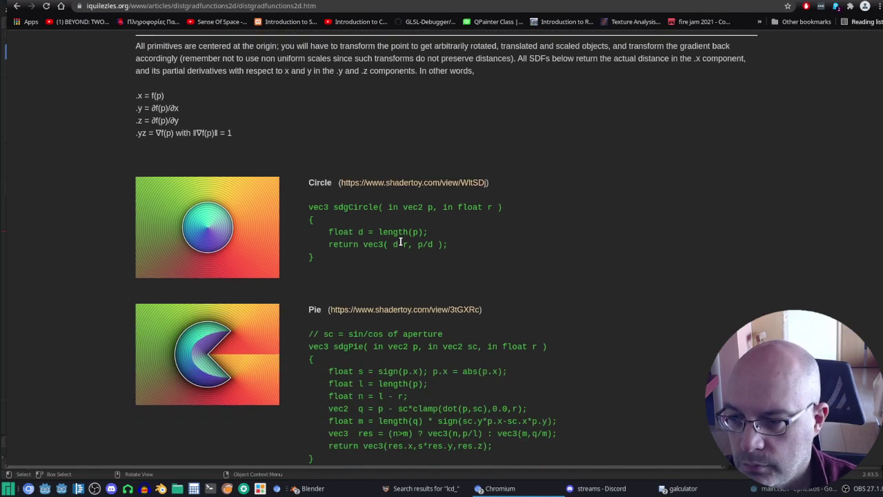
scroll(400, 241, "up", 4)
scroll(400, 241, "down", 2)
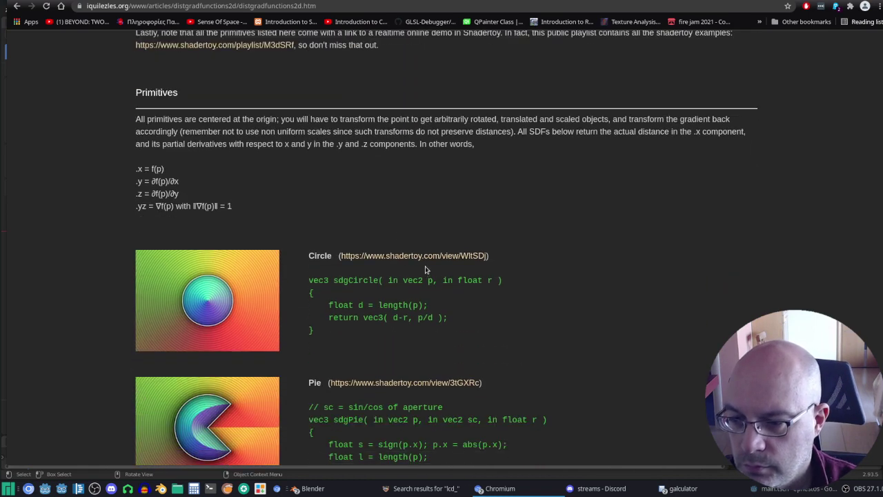
right_click(428, 257)
left_click(437, 265)
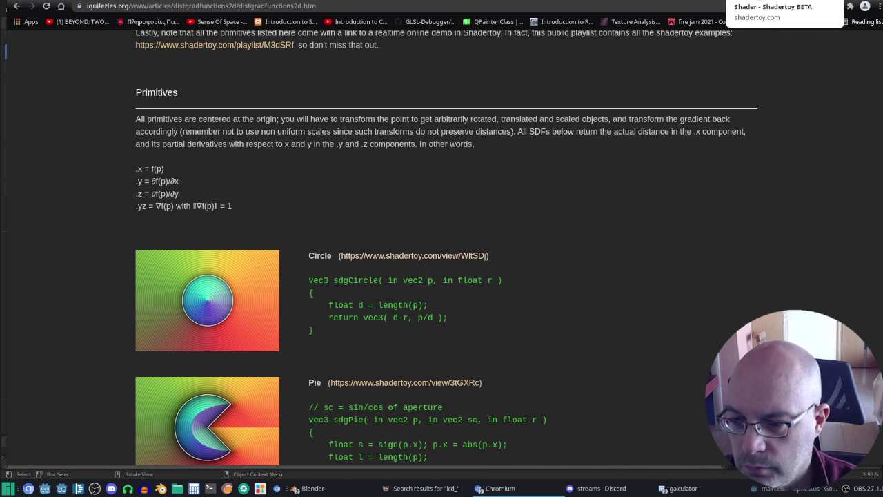
Switch to the Shadertoy tab showing the 'Circle - gradient 2D' shader and its preview.
key("ctrl+Tab")
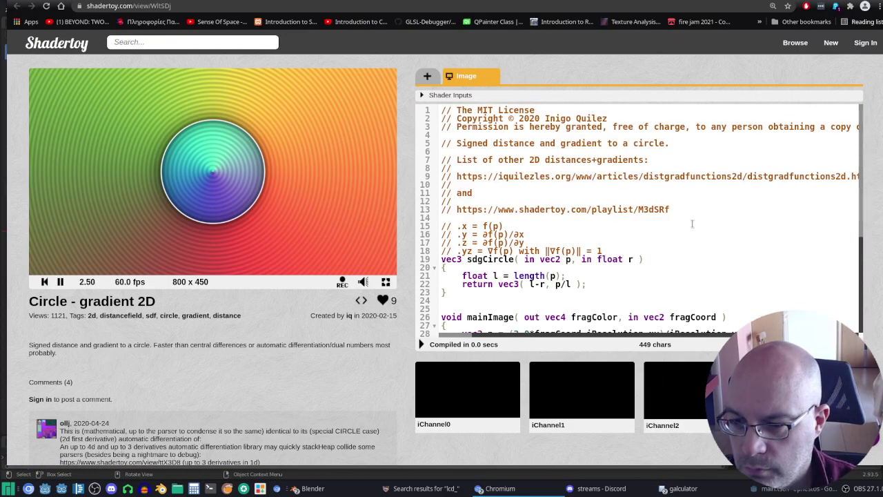
scroll(690, 221, "down", 2)
scroll(686, 209, "down", 3)
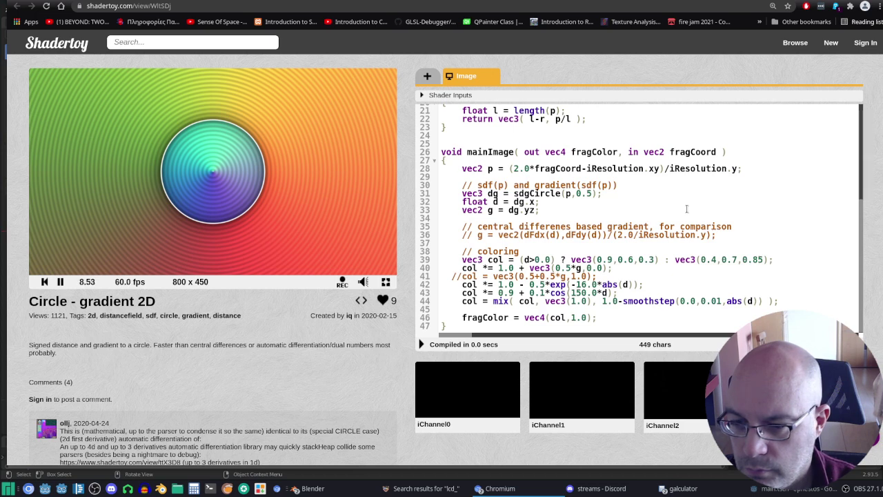
scroll(686, 208, "up", 1)
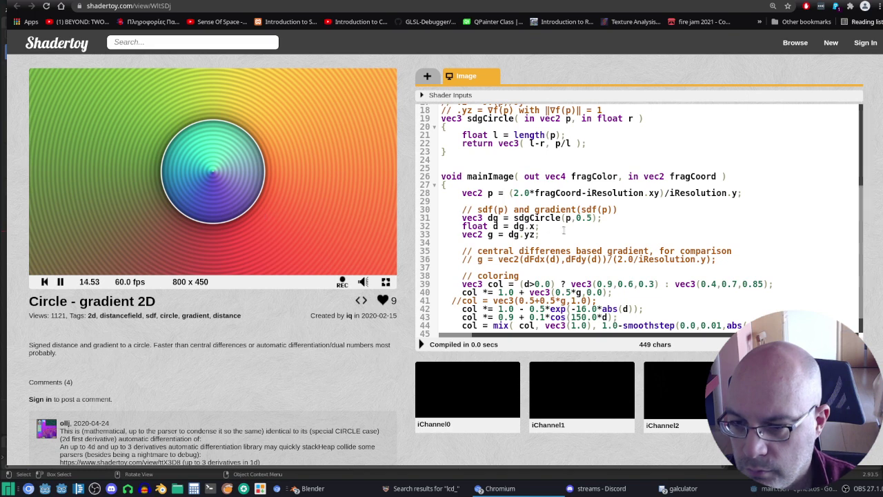
scroll(563, 231, "up", 2)
scroll(563, 234, "up", 1)
scroll(564, 240, "up", 1)
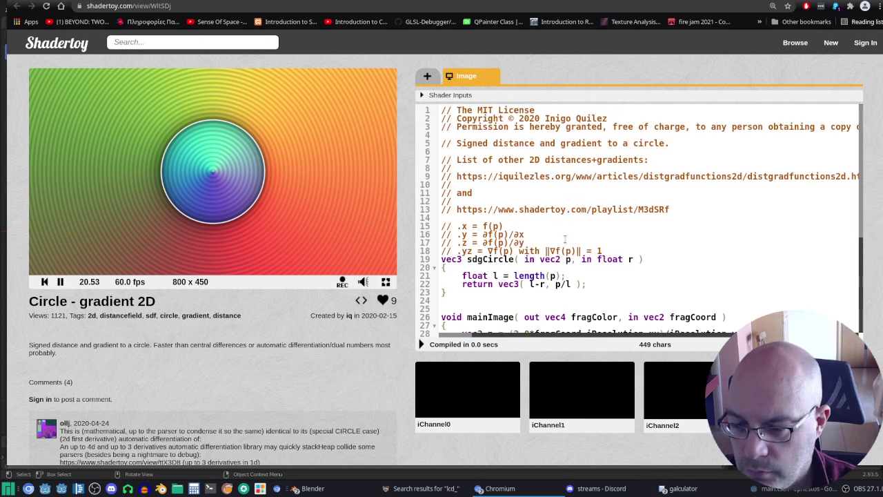
Read through the sdgCircle shader source and its comments.
scroll(564, 239, "down", 1)
scroll(564, 239, "down", 2)
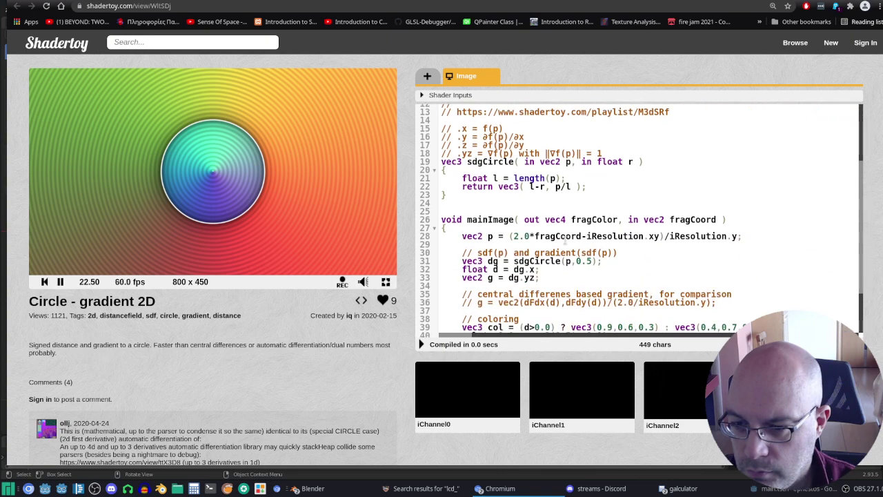
scroll(565, 240, "down", 1)
scroll(564, 242, "down", 1)
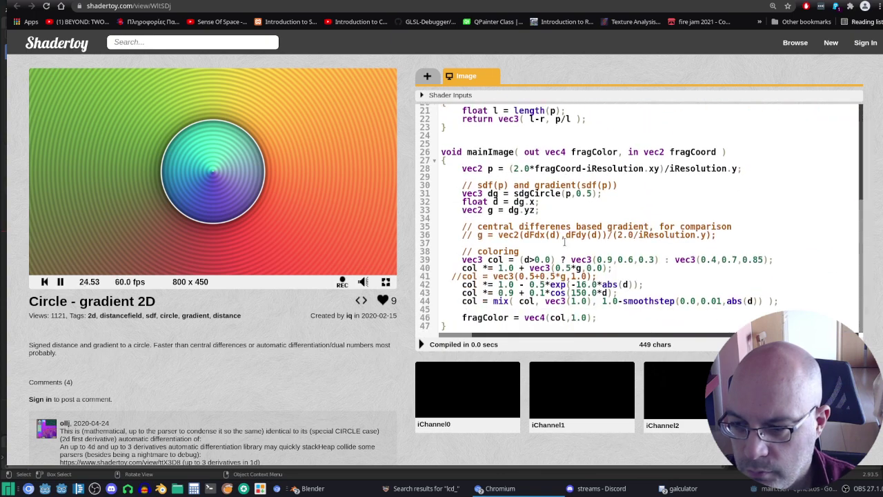
scroll(303, 372, "down", 5)
scroll(298, 358, "down", 1)
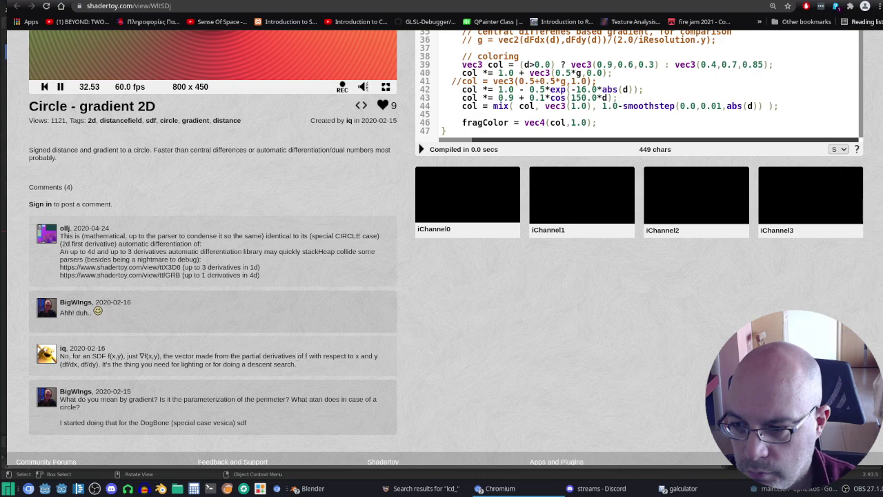
scroll(297, 355, "down", 2)
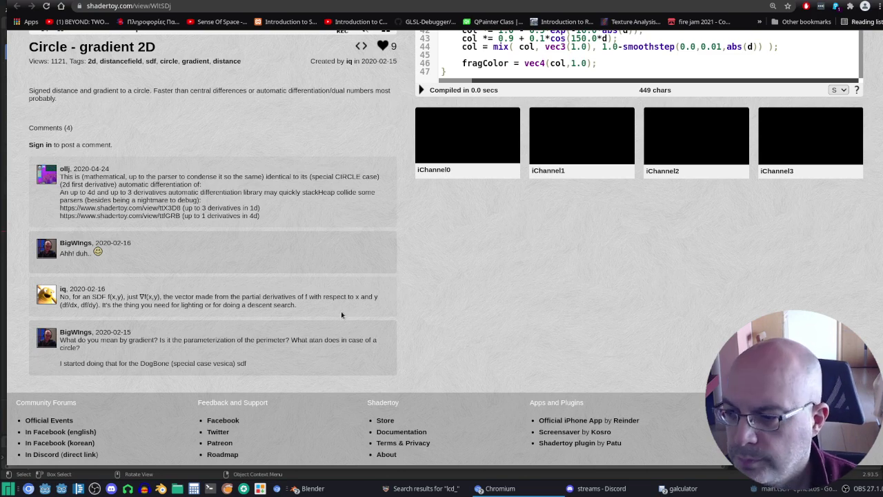
scroll(343, 304, "up", 3)
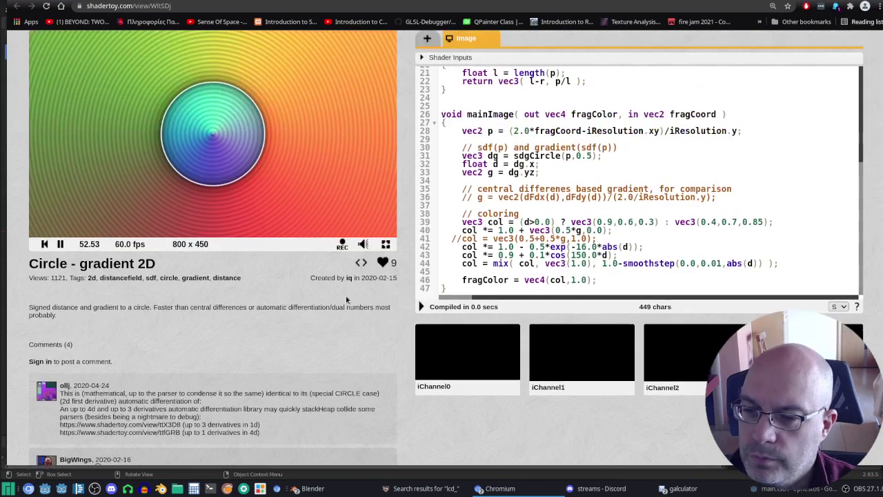
scroll(346, 304, "down", 2)
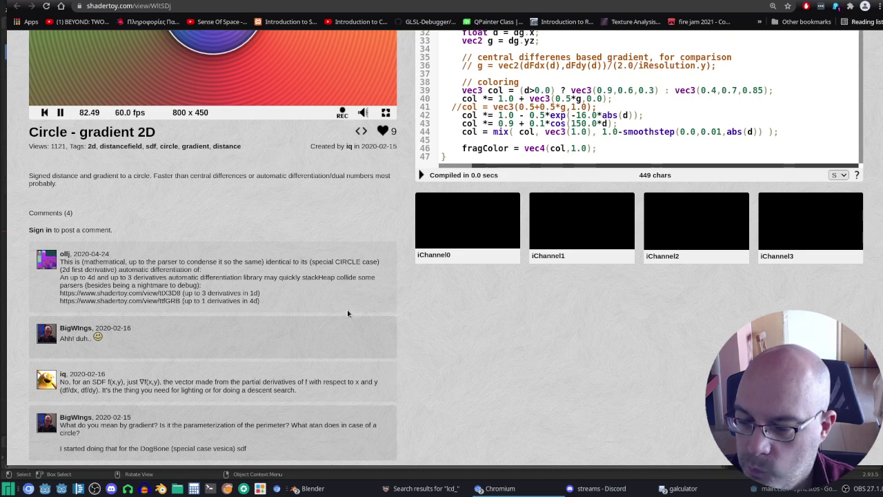
scroll(348, 314, "up", 5)
scroll(444, 245, "up", 5)
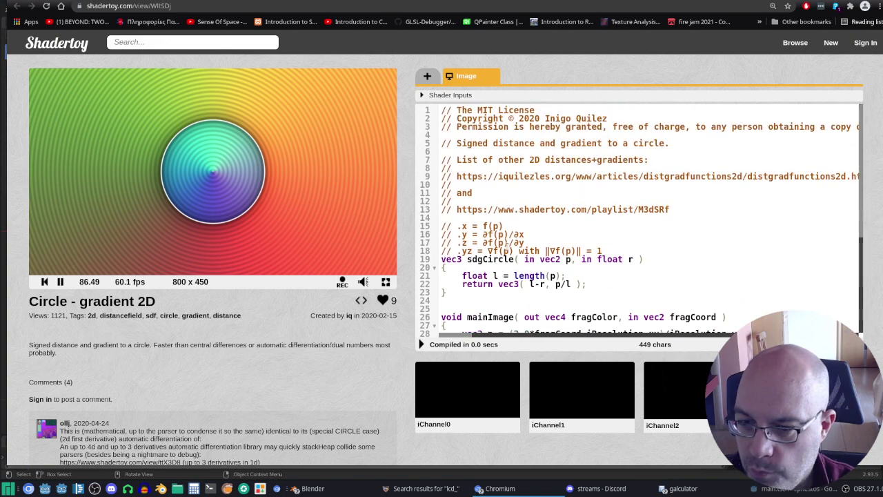
scroll(507, 243, "down", 3)
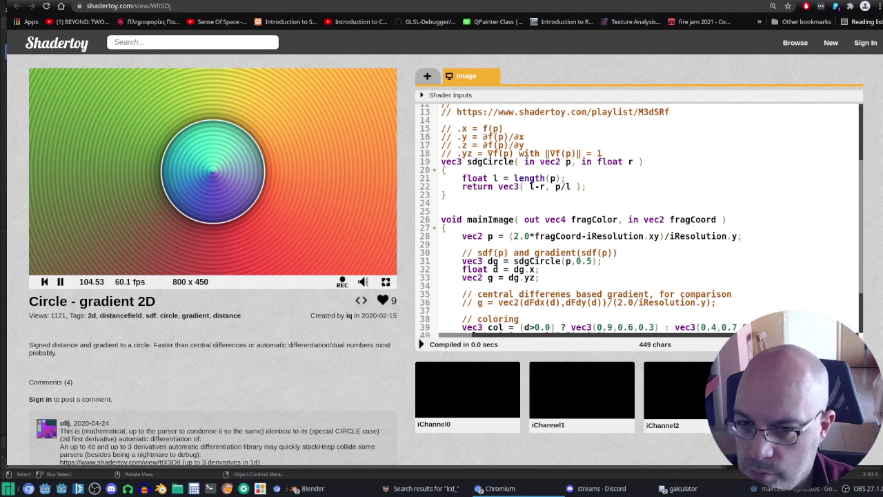
Return to the gradients article and read through its Quad and Ellipse sections.
key("ctrl+Tab")
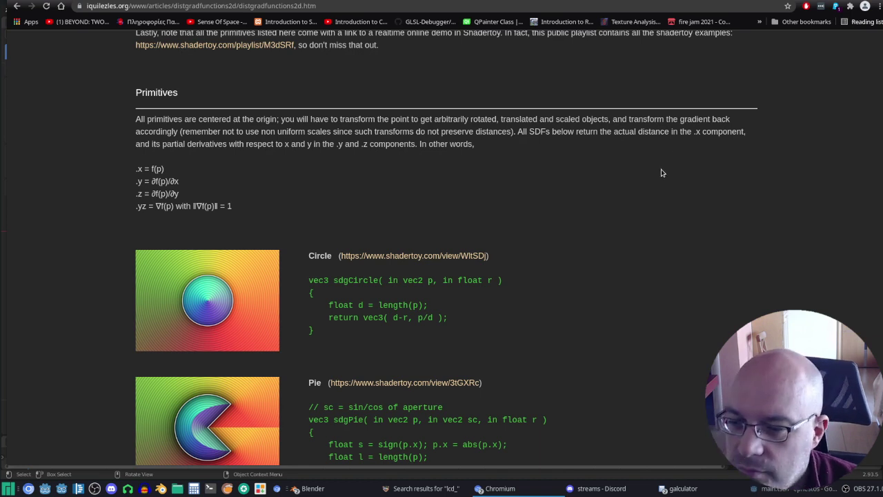
scroll(660, 177, "down", 1)
scroll(659, 177, "down", 3)
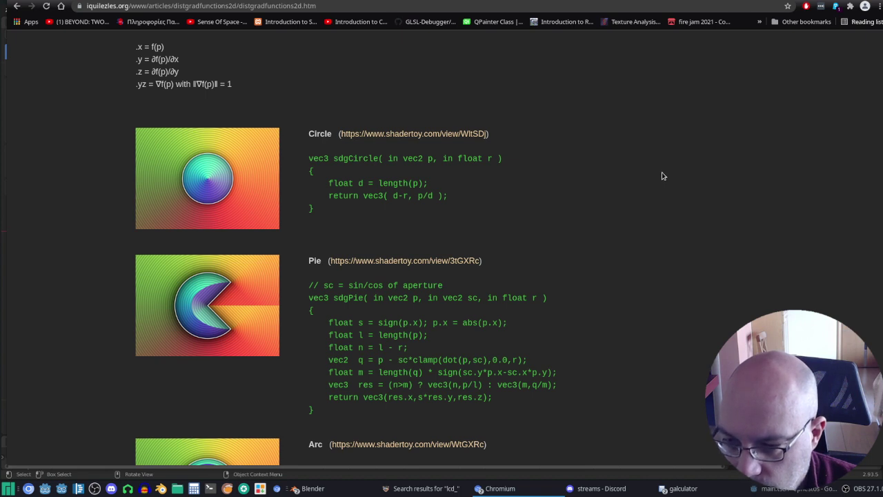
scroll(663, 174, "down", 1)
scroll(663, 176, "down", 3)
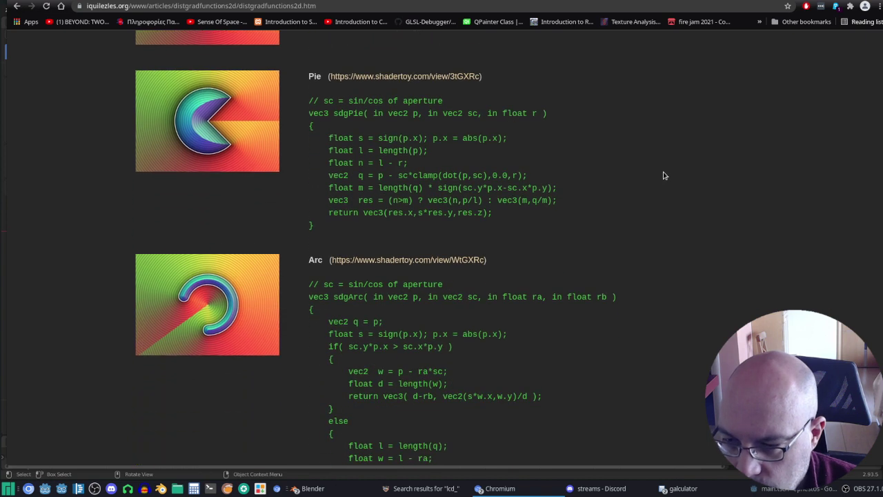
scroll(664, 176, "down", 4)
scroll(665, 176, "down", 5)
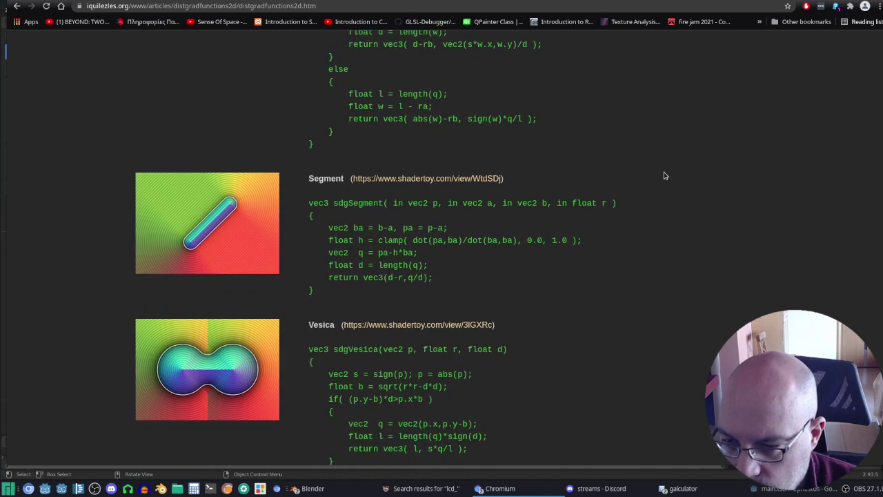
scroll(665, 176, "down", 5)
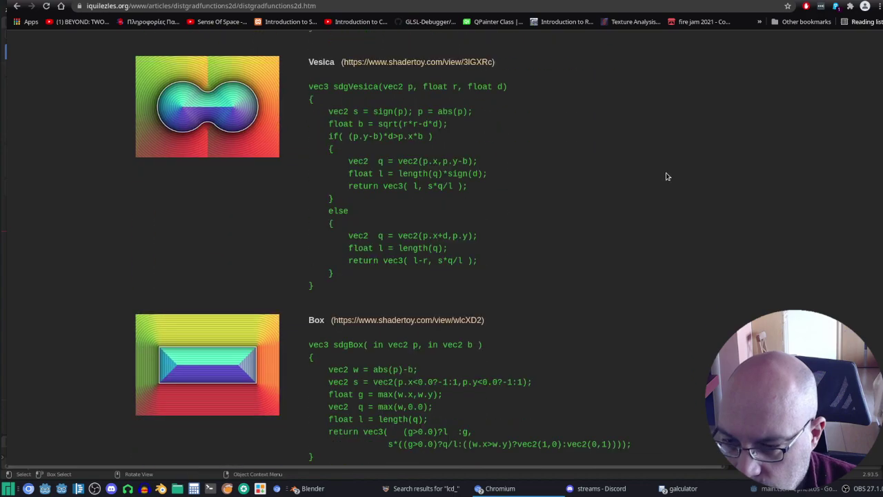
scroll(666, 177, "down", 6)
scroll(666, 177, "down", 5)
scroll(666, 178, "down", 4)
scroll(667, 179, "down", 4)
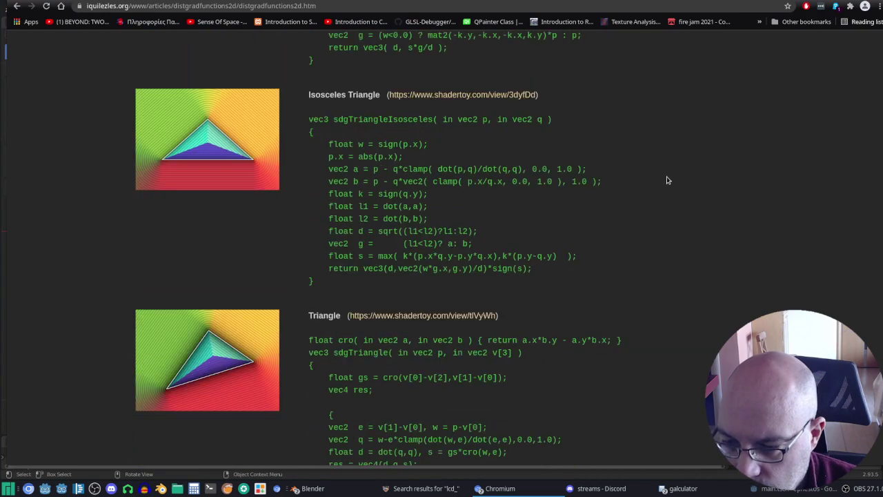
scroll(667, 180, "down", 1)
scroll(668, 180, "down", 5)
scroll(668, 179, "down", 5)
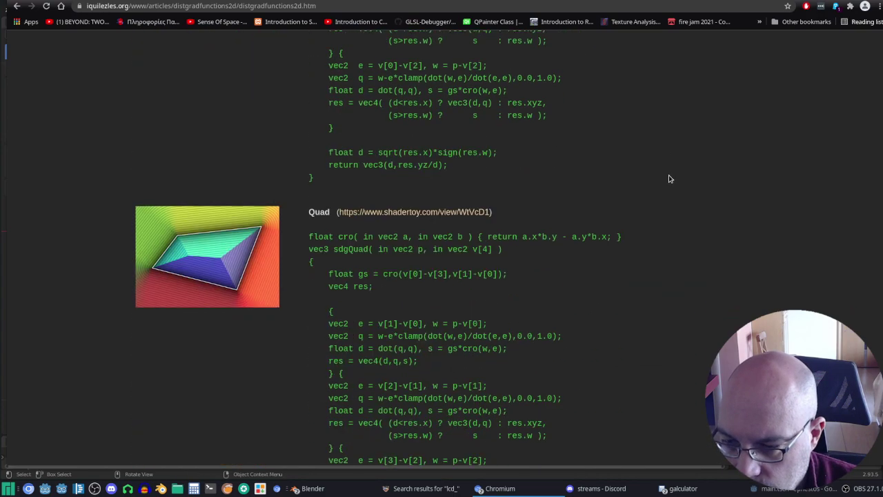
scroll(669, 181, "down", 5)
Read the Rounding, Onion and Smooth Minimum sections, then go back to the articles index.
scroll(669, 181, "up", 3)
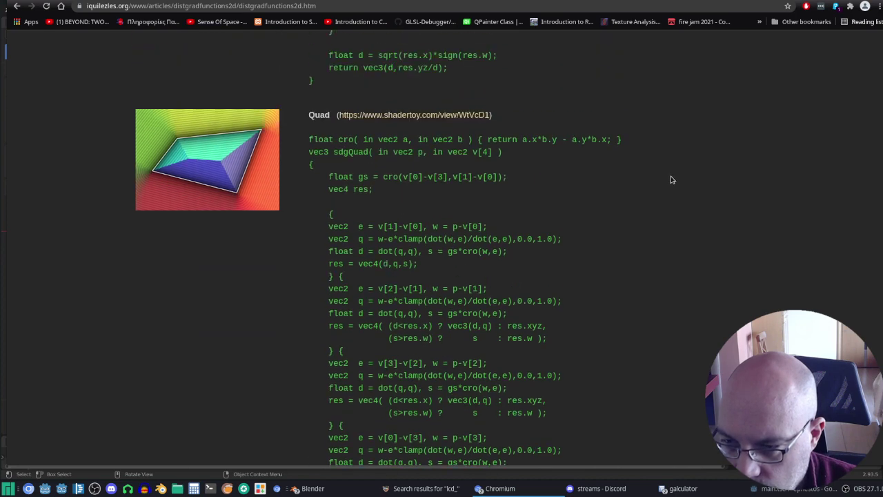
scroll(670, 180, "down", 5)
scroll(670, 179, "down", 5)
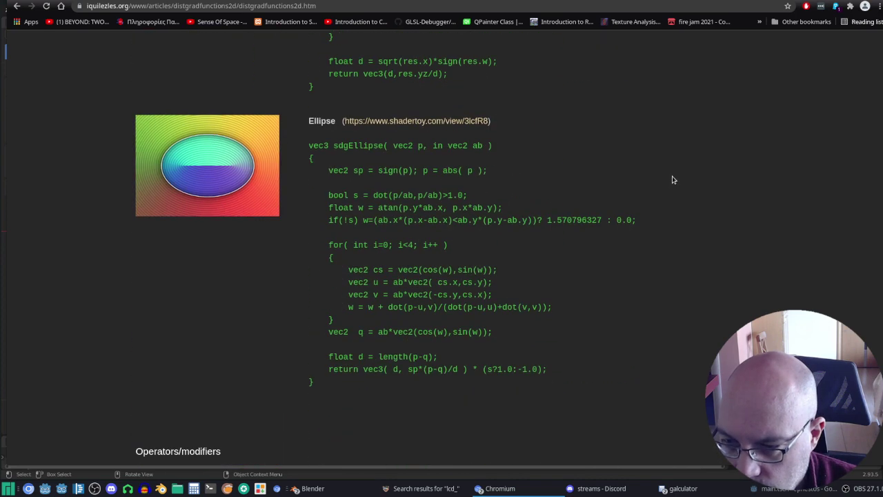
scroll(674, 183, "down", 5)
scroll(674, 183, "down", 4)
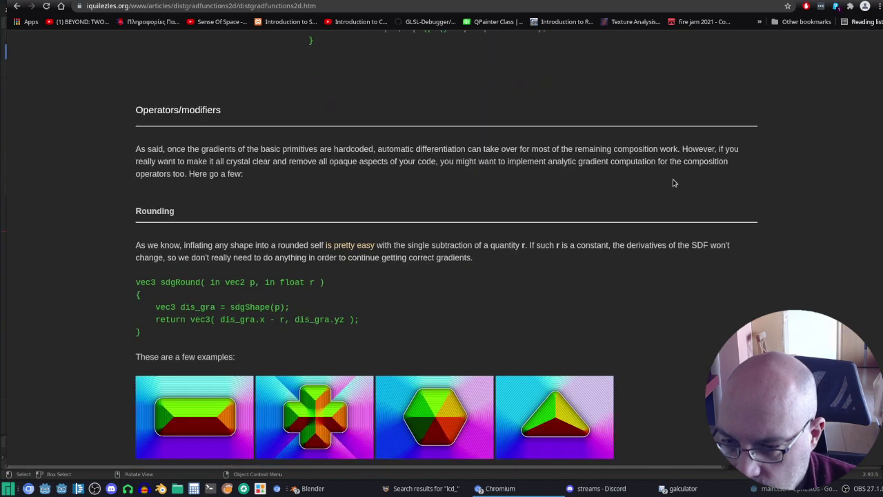
scroll(674, 183, "down", 5)
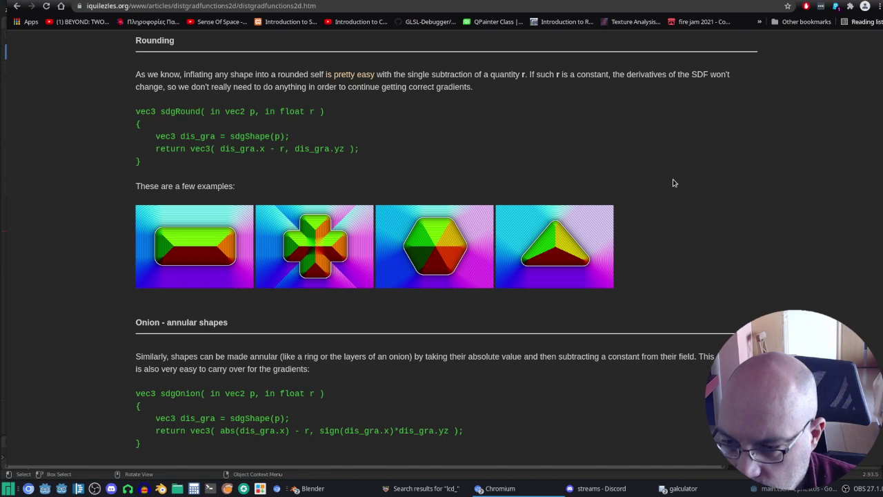
scroll(674, 183, "down", 3)
scroll(674, 183, "down", 4)
scroll(674, 183, "down", 2)
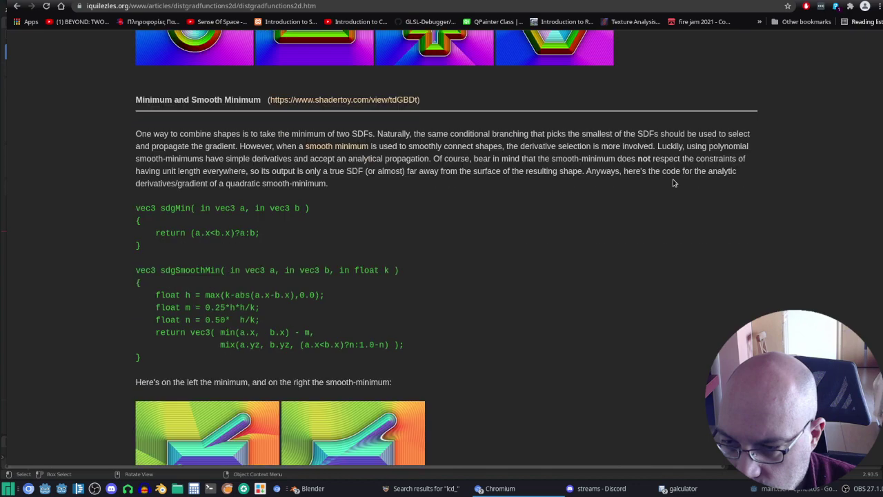
scroll(676, 193, "up", 3)
scroll(621, 180, "up", 6)
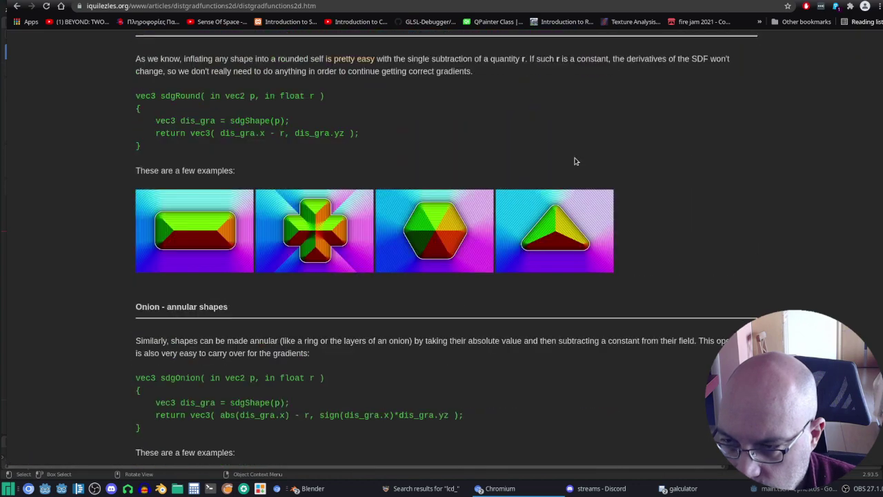
left_click(18, 6)
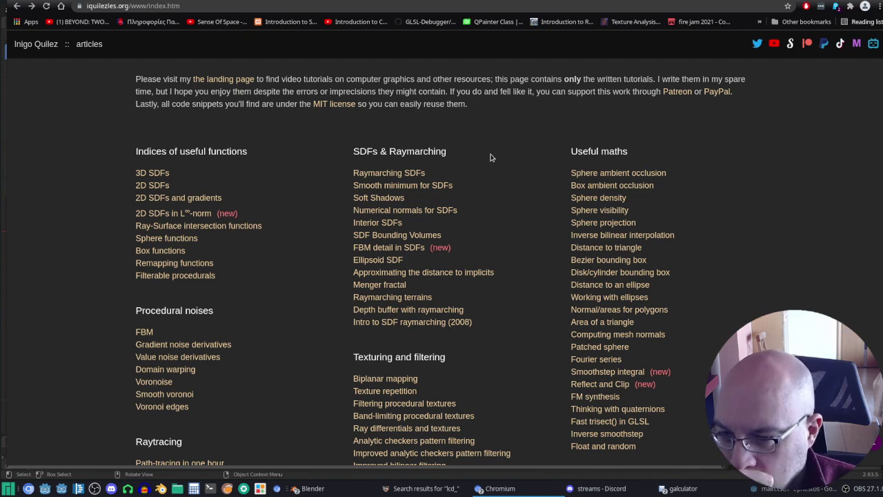
Open the 'Raymarching SDFs' article listed under SDFs & Raymarching.
left_click(403, 172)
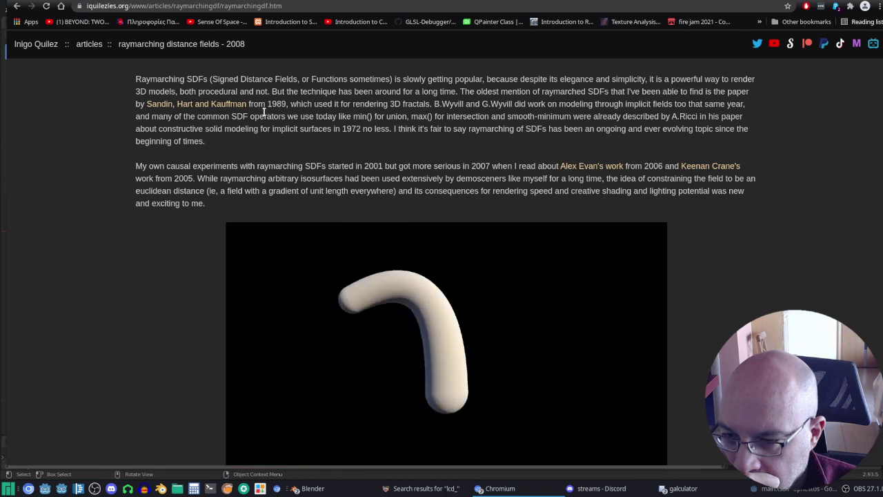
scroll(405, 124, "down", 2)
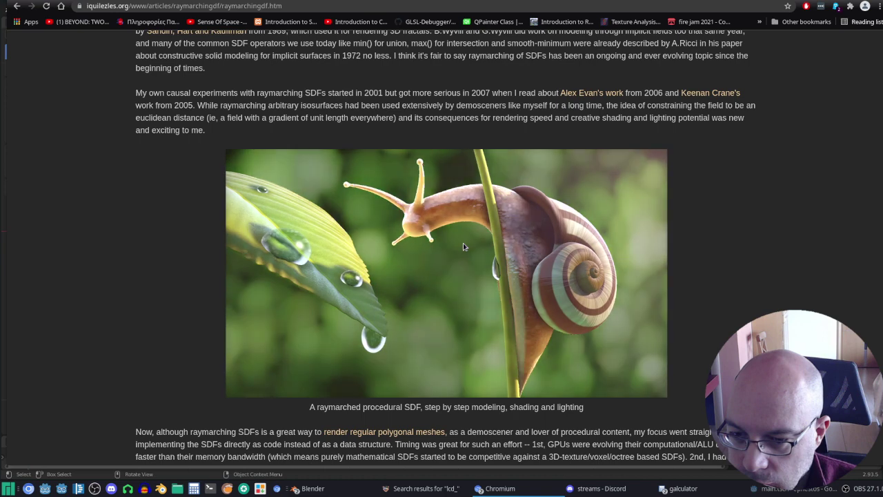
scroll(463, 245, "up", 1)
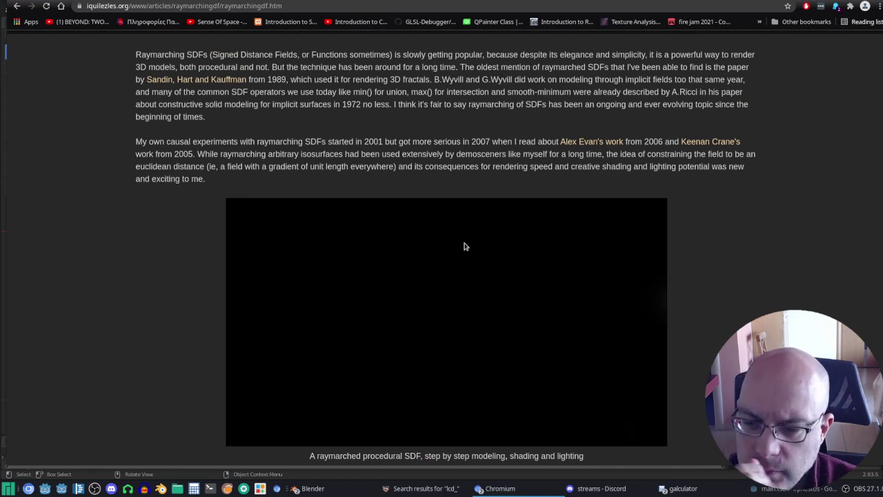
scroll(450, 224, "up", 1)
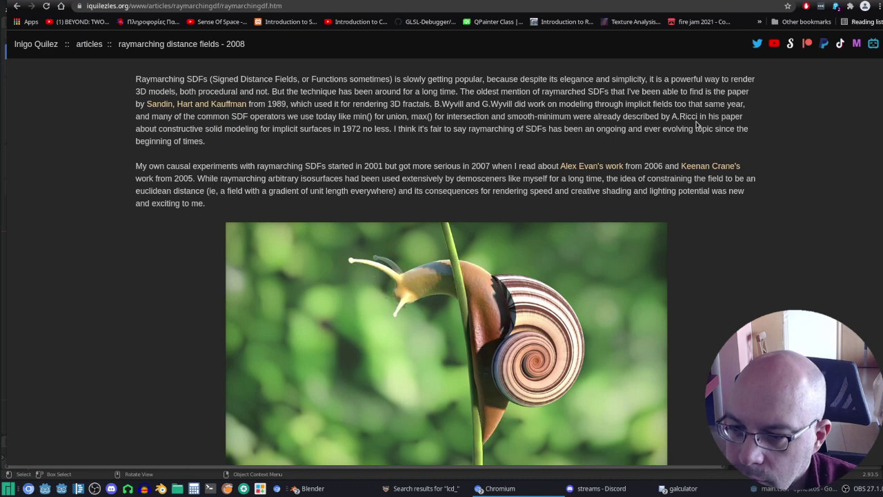
scroll(696, 124, "down", 1)
scroll(697, 124, "down", 1)
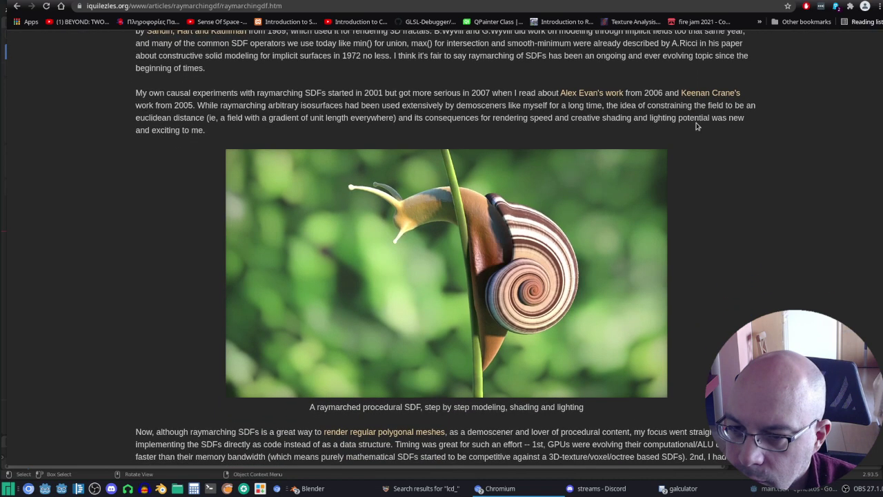
scroll(696, 126, "down", 1)
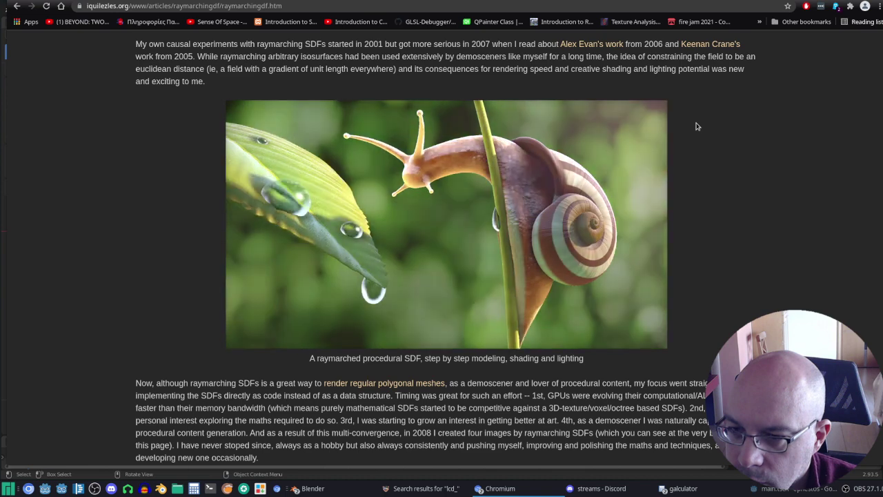
Open the 'render regular polygonal meshes' link in a new tab, then scroll to the showcase renders.
scroll(697, 126, "down", 5)
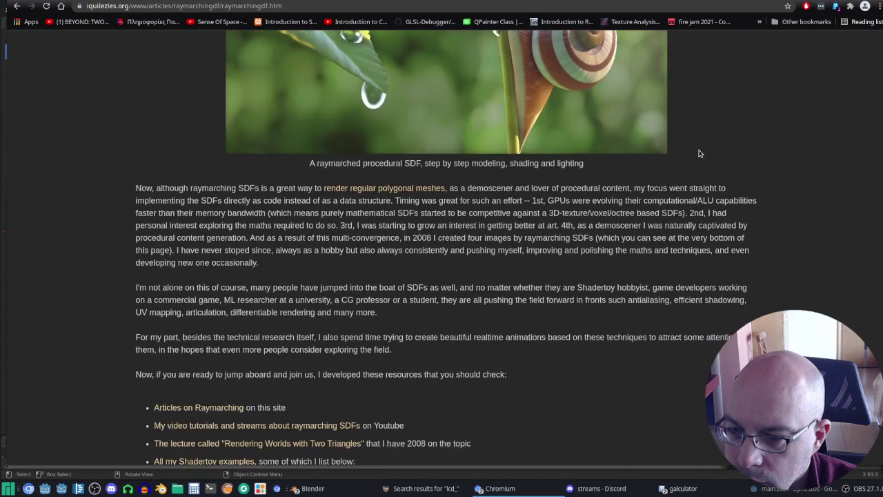
scroll(699, 153, "down", 1)
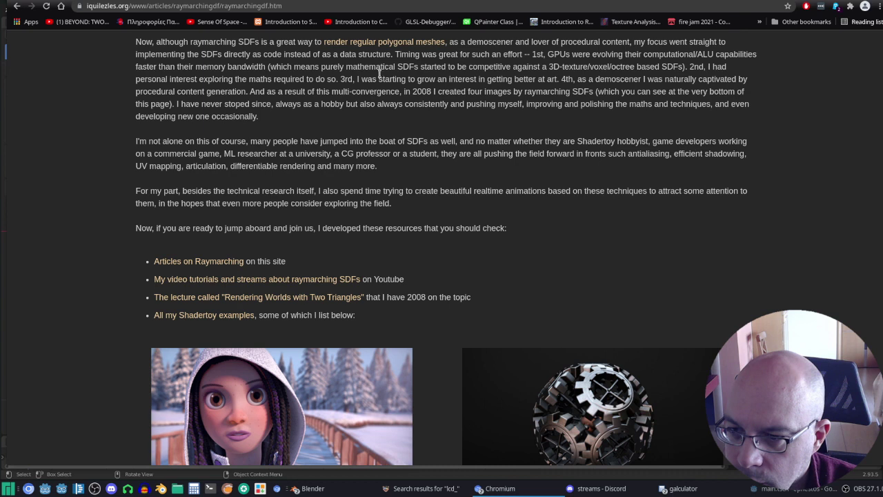
right_click(390, 46)
left_click(392, 51)
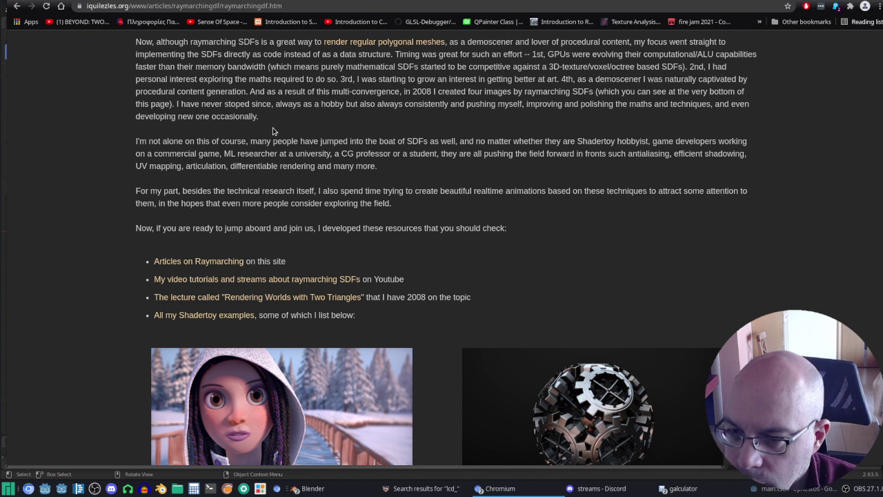
scroll(276, 134, "down", 1)
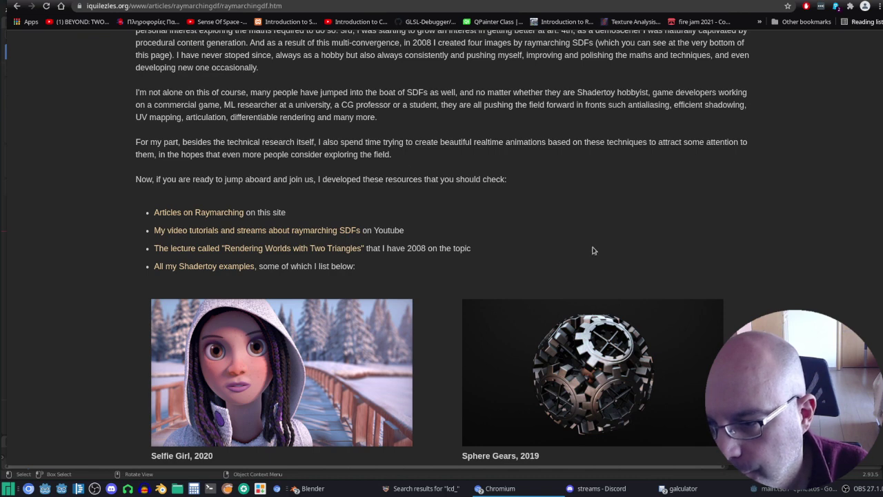
scroll(592, 250, "down", 4)
scroll(668, 235, "up", 1)
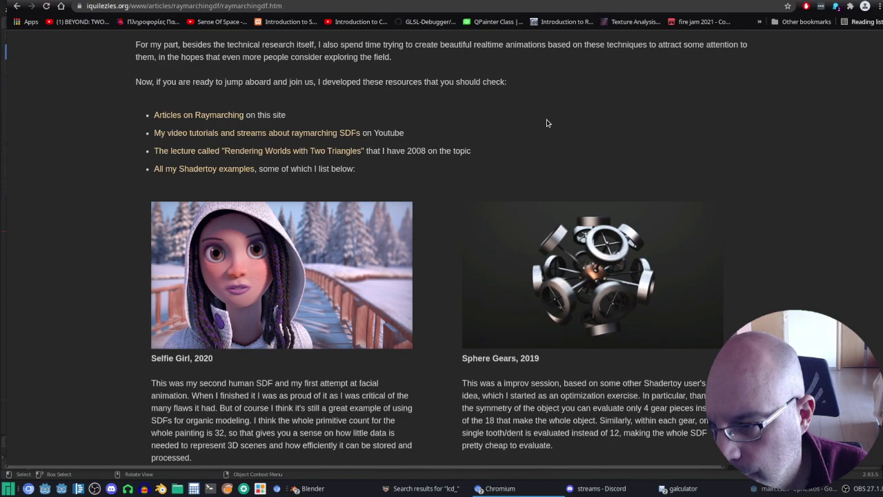
scroll(546, 128, "down", 1)
scroll(546, 130, "down", 4)
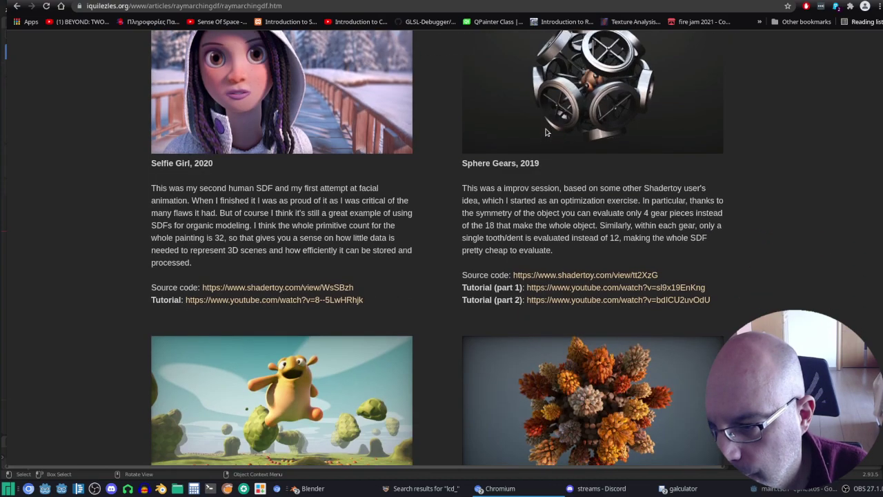
scroll(546, 130, "down", 3)
scroll(549, 194, "down", 5)
scroll(548, 193, "down", 5)
scroll(547, 207, "down", 5)
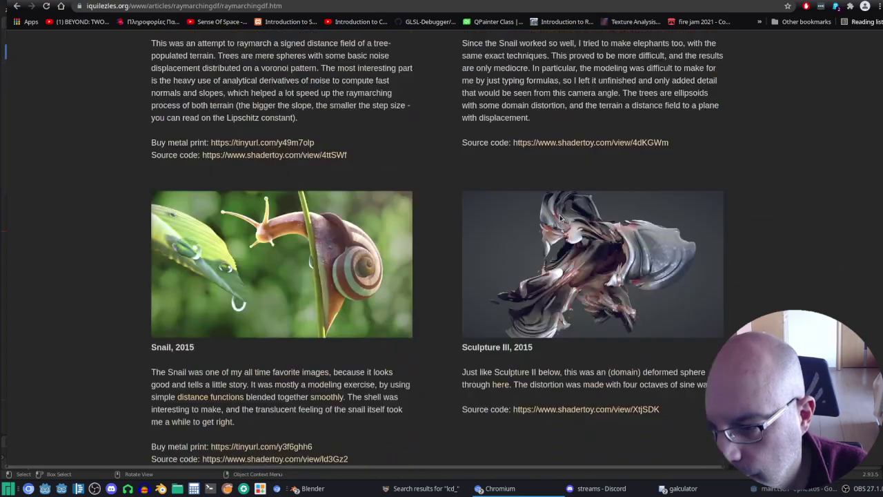
scroll(545, 221, "down", 5)
scroll(531, 235, "down", 5)
scroll(526, 242, "down", 5)
scroll(521, 247, "down", 4)
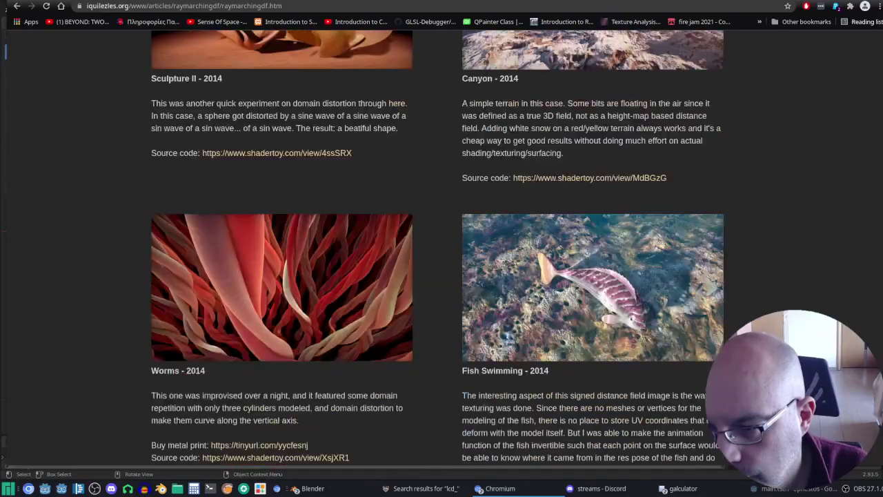
scroll(510, 253, "down", 4)
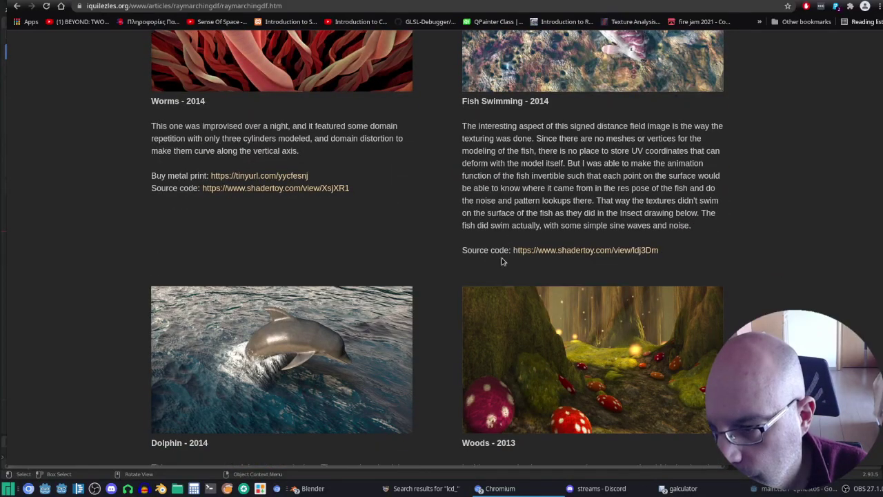
scroll(501, 260, "down", 5)
scroll(476, 289, "down", 5)
scroll(446, 325, "down", 3)
scroll(450, 315, "down", 3)
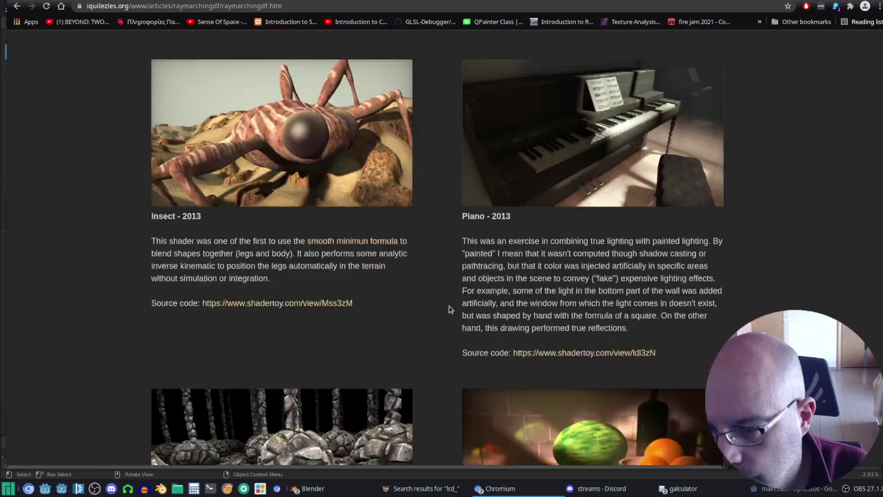
scroll(452, 310, "down", 3)
scroll(451, 299, "down", 3)
scroll(455, 302, "down", 3)
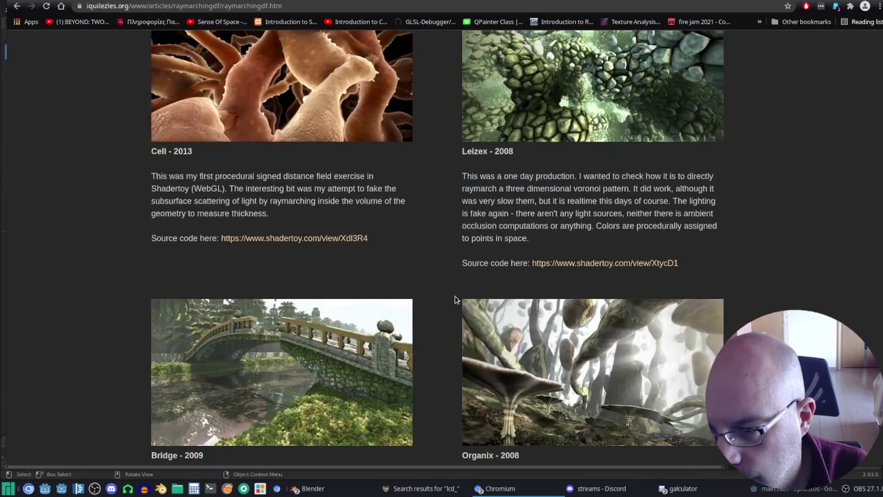
scroll(455, 296, "down", 3)
scroll(455, 293, "down", 3)
scroll(455, 292, "down", 3)
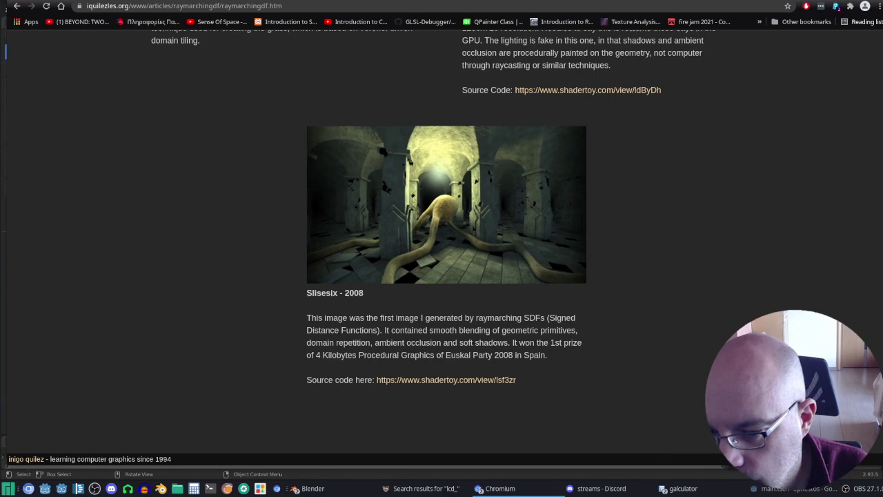
scroll(438, 249, "up", 2)
scroll(437, 248, "up", 3)
scroll(438, 248, "up", 3)
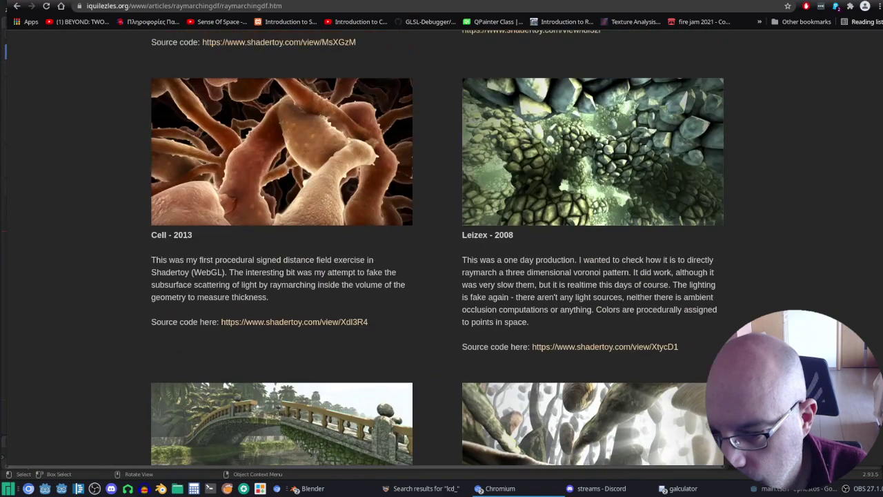
scroll(437, 249, "up", 4)
scroll(437, 249, "up", 5)
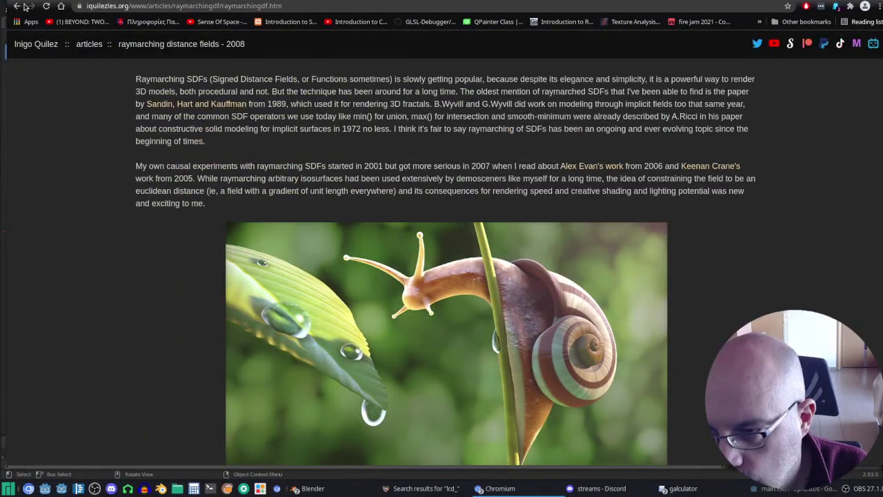
Go back a page and read through the terrain raymarching article.
left_click(17, 7)
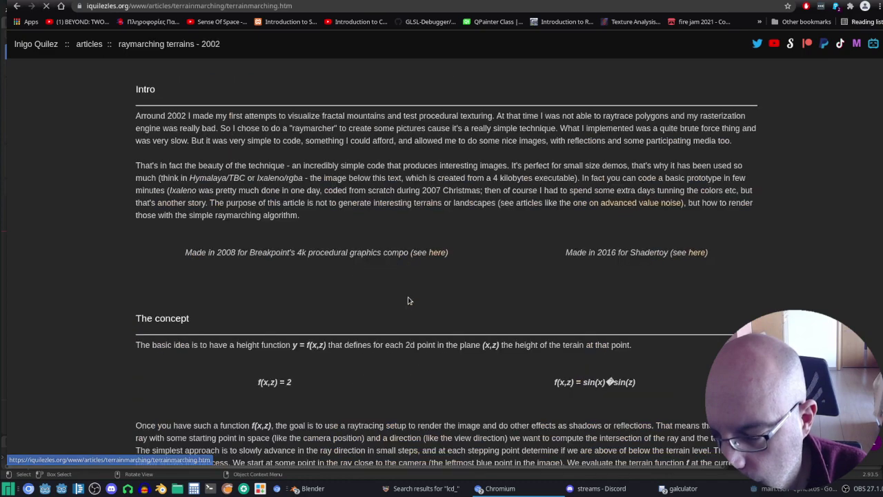
scroll(463, 253, "down", 5)
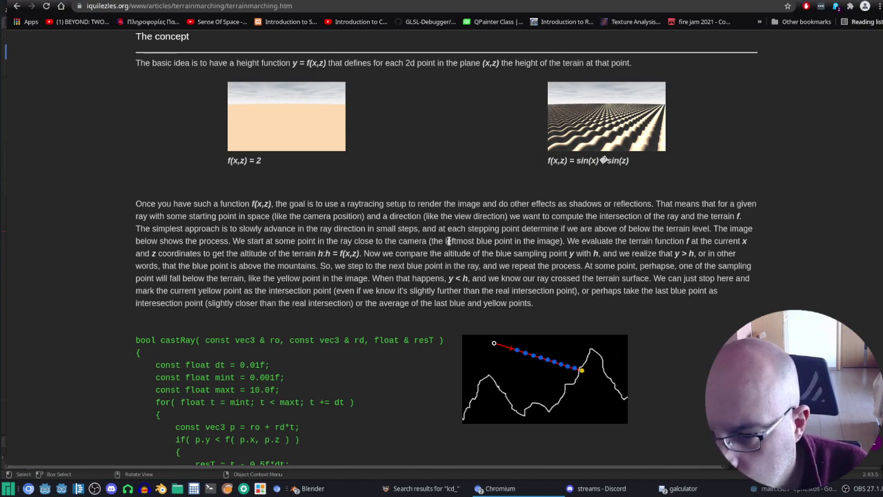
scroll(448, 241, "up", 4)
scroll(449, 241, "up", 3)
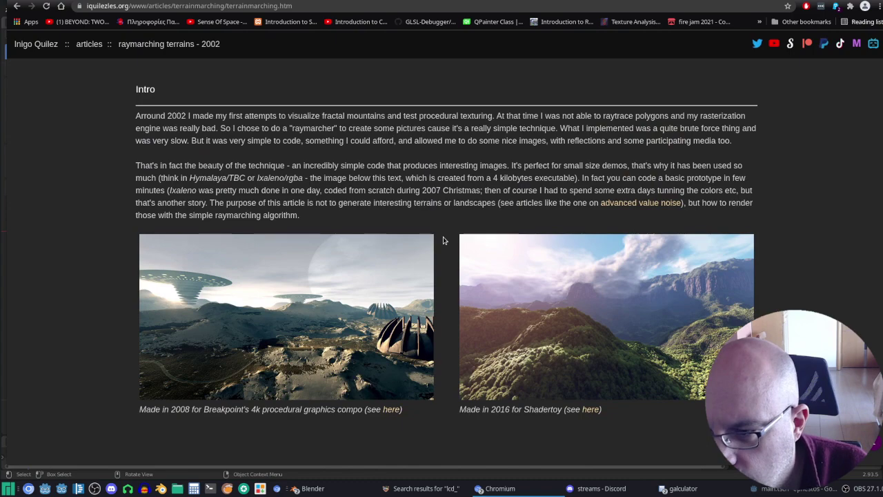
scroll(445, 238, "down", 4)
scroll(448, 233, "down", 3)
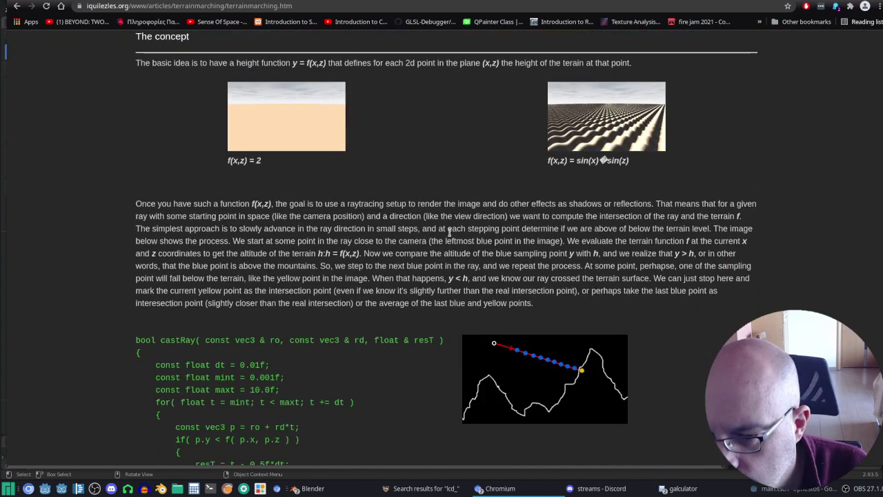
scroll(450, 238, "down", 3)
scroll(447, 265, "down", 4)
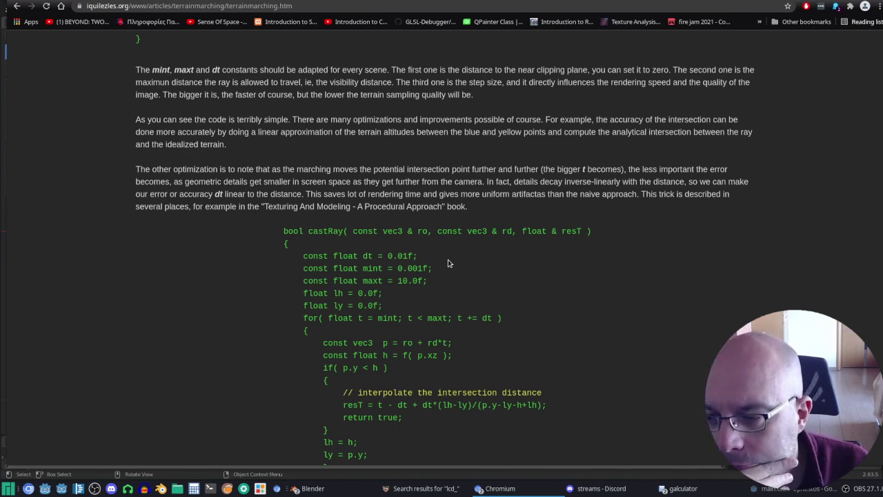
scroll(448, 263, "down", 3)
scroll(448, 265, "down", 9)
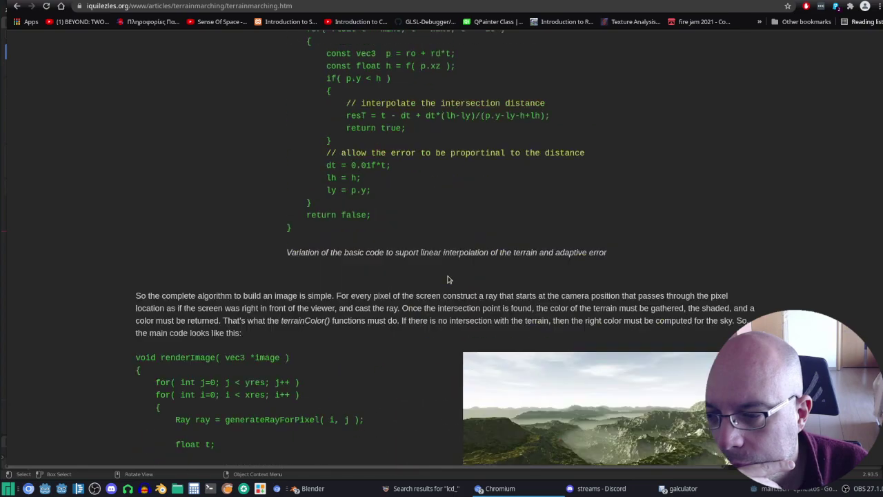
scroll(447, 268, "down", 3)
scroll(448, 272, "down", 3)
scroll(449, 276, "up", 3)
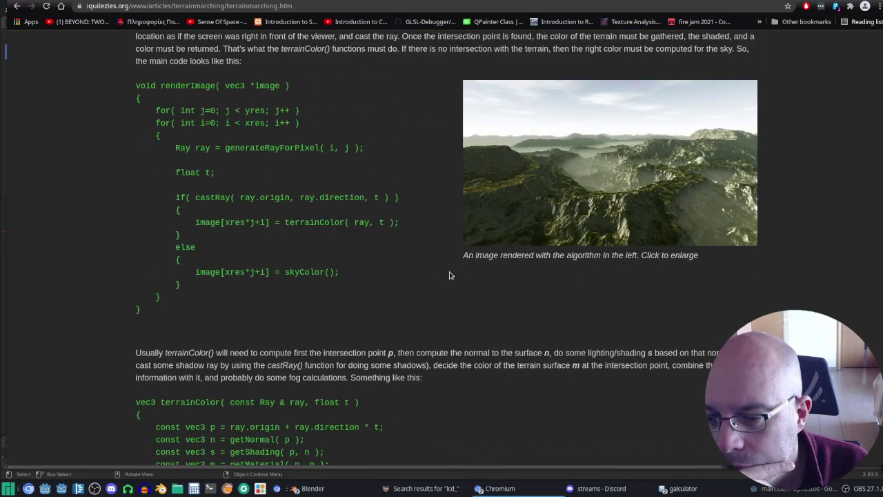
scroll(449, 274, "down", 3)
scroll(450, 277, "down", 3)
scroll(451, 281, "down", 1)
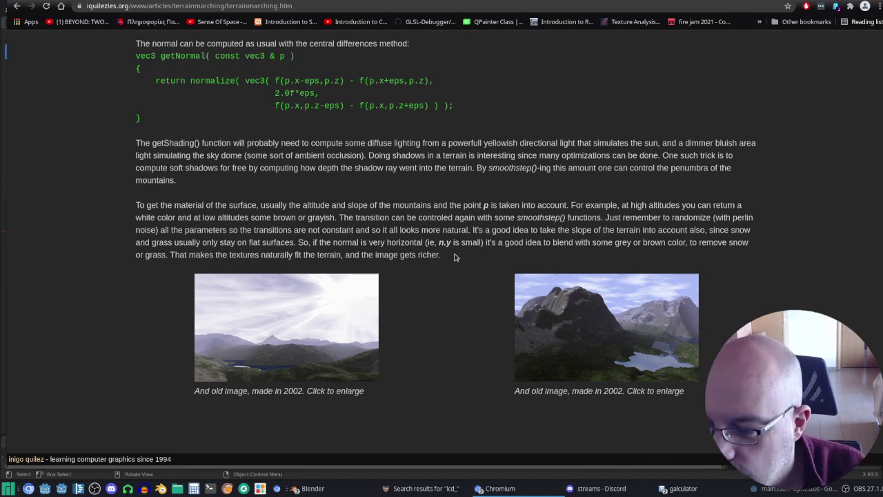
scroll(529, 180, "up", 4)
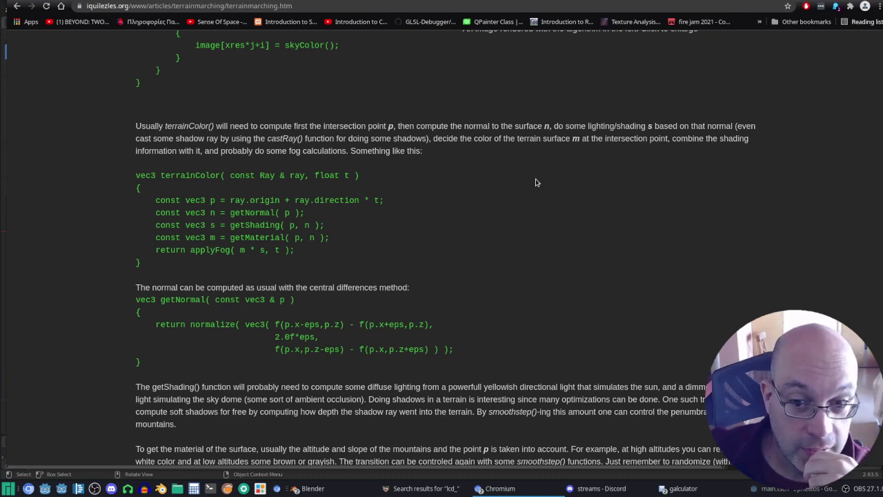
scroll(542, 168, "up", 3)
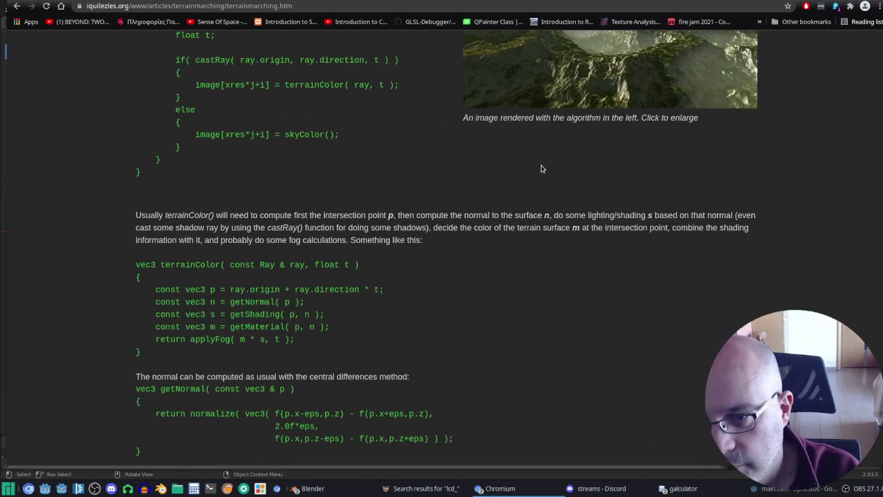
scroll(542, 169, "up", 2)
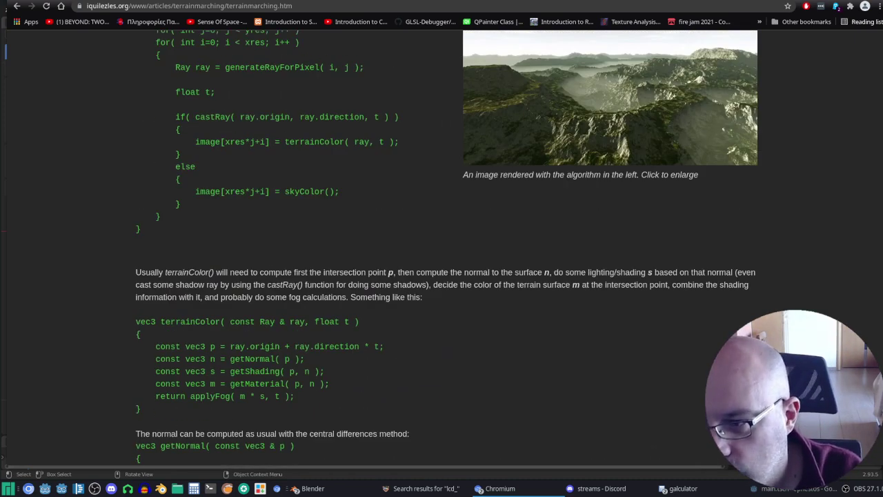
Switch to The Book of Shaders chapter 7 tab and scroll toward its code example.
key("ctrl+Tab")
scroll(716, 262, "down", 3)
scroll(715, 264, "down", 3)
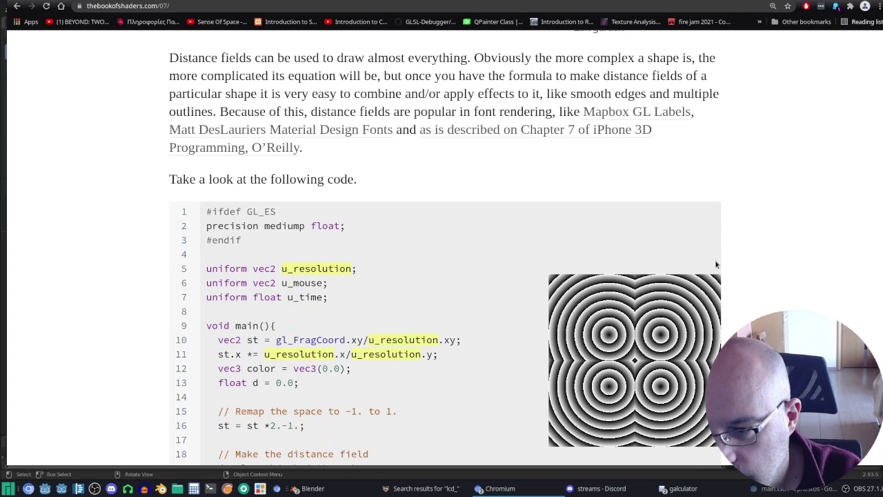
Try the line 16 number slider in the ring example code, then return to the Godot editor.
scroll(716, 264, "down", 3)
scroll(716, 269, "down", 1)
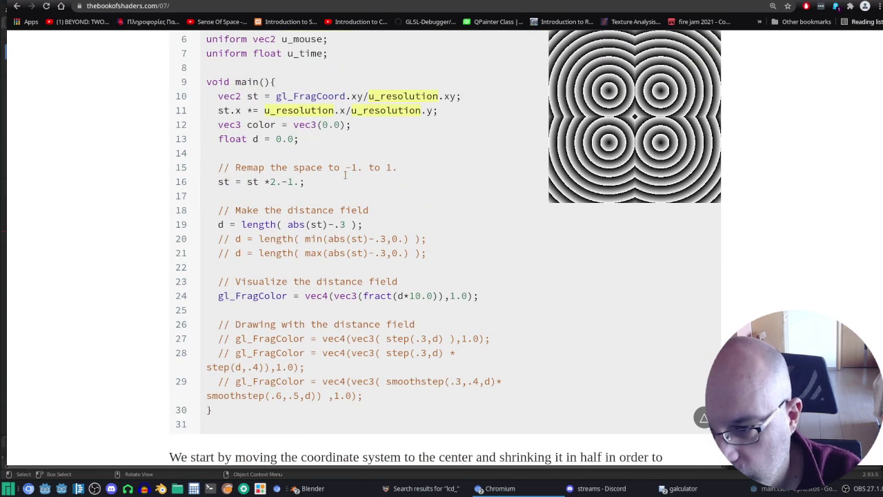
left_click(282, 181)
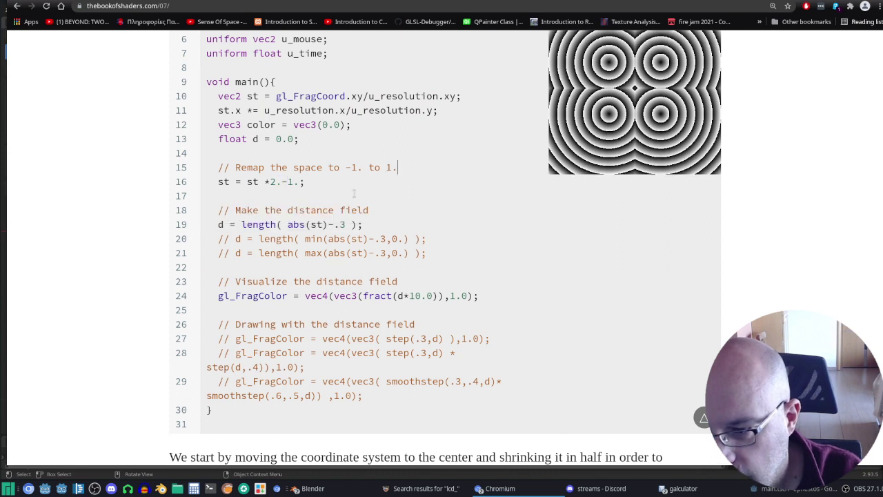
scroll(264, 273, "up", 1)
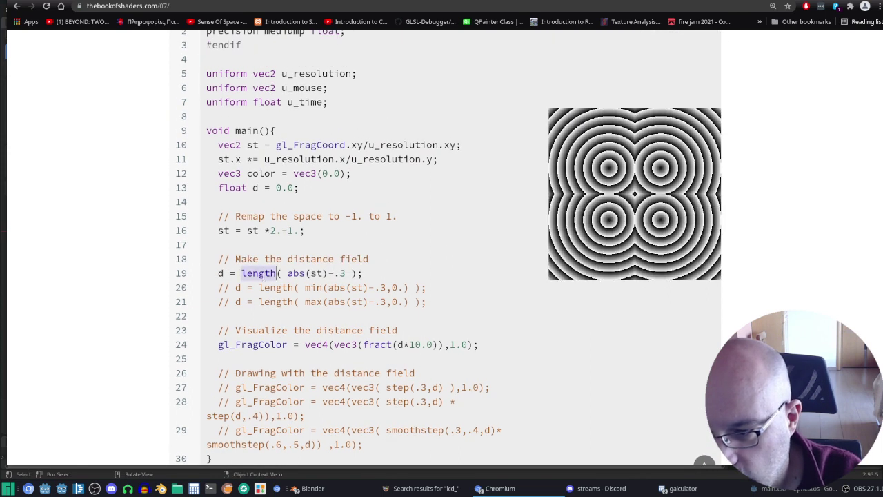
left_click(381, 245)
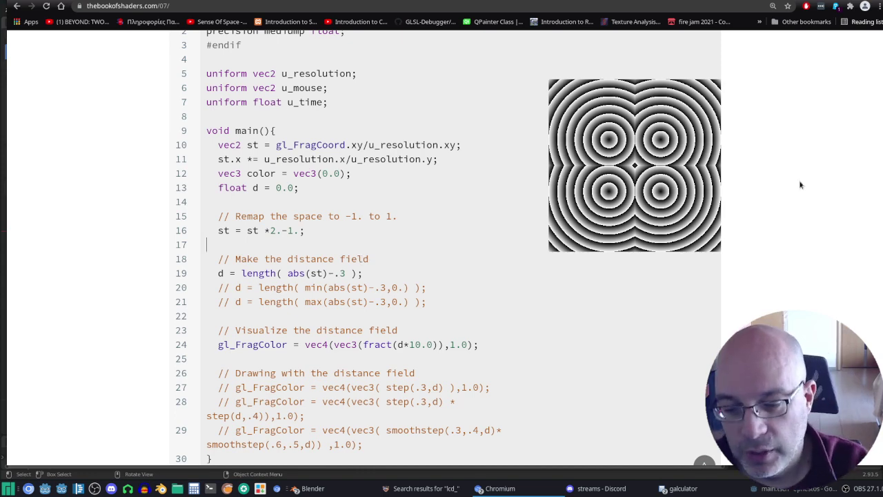
left_click(793, 488)
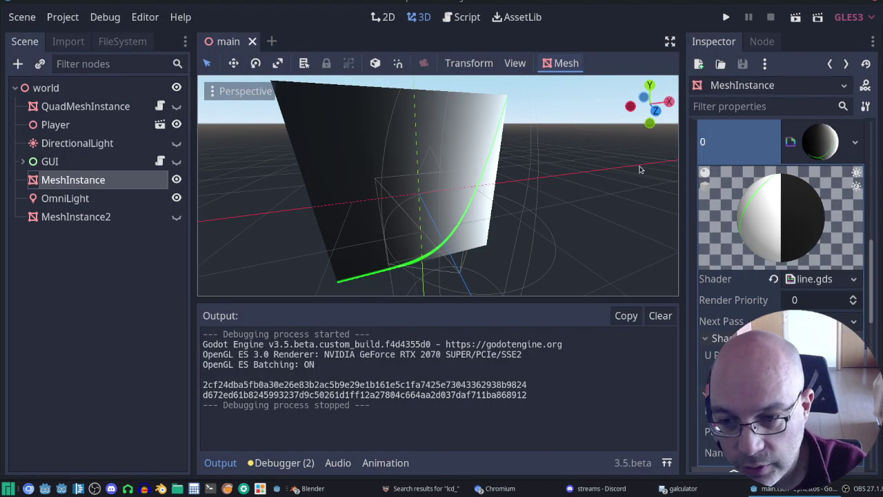
Load waves_pattern.gdshader as the mesh material's shader.
left_click(854, 279)
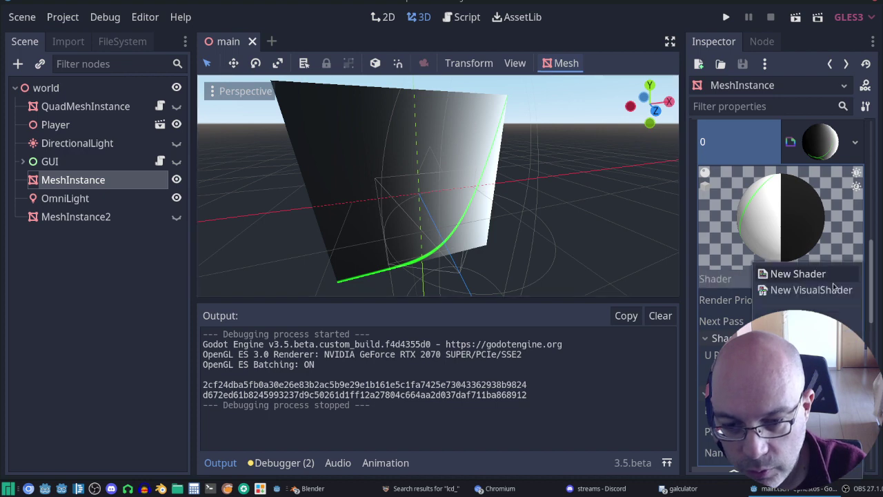
left_click(845, 322)
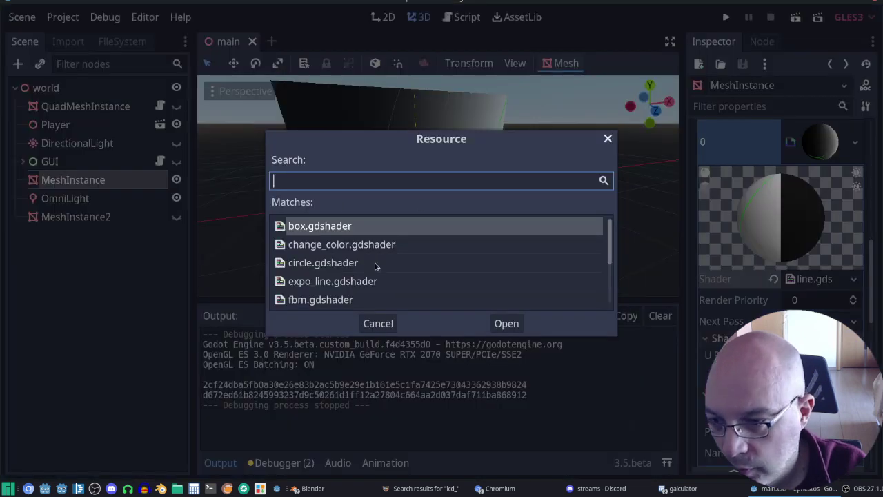
scroll(381, 260, "down", 3)
scroll(383, 257, "down", 1)
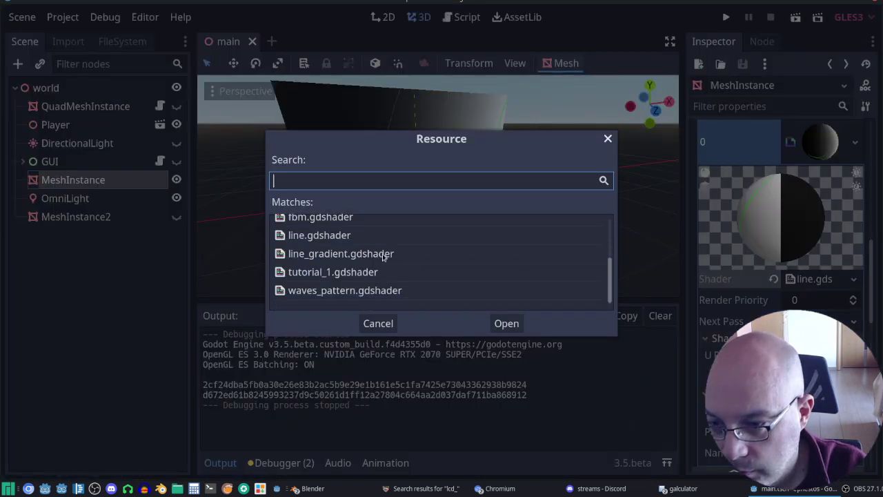
double_click(360, 290)
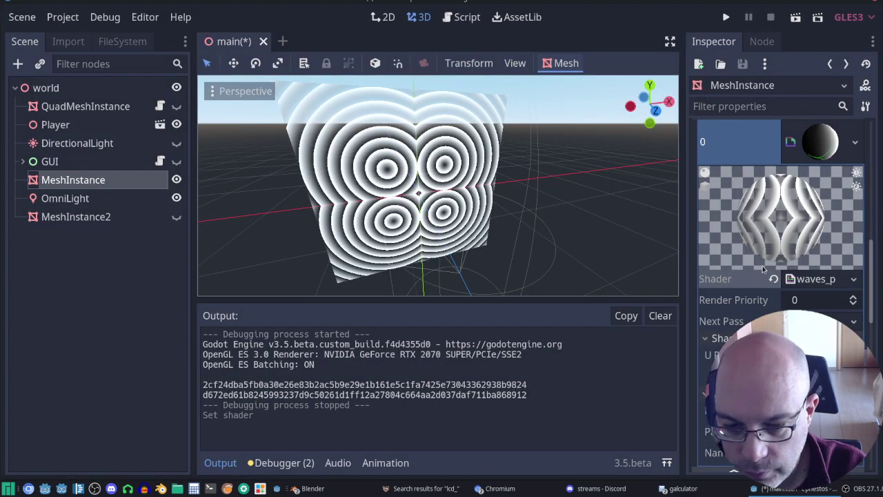
Open the waves_pattern shader code and place the cursor on line 20's offset.
left_click(814, 278)
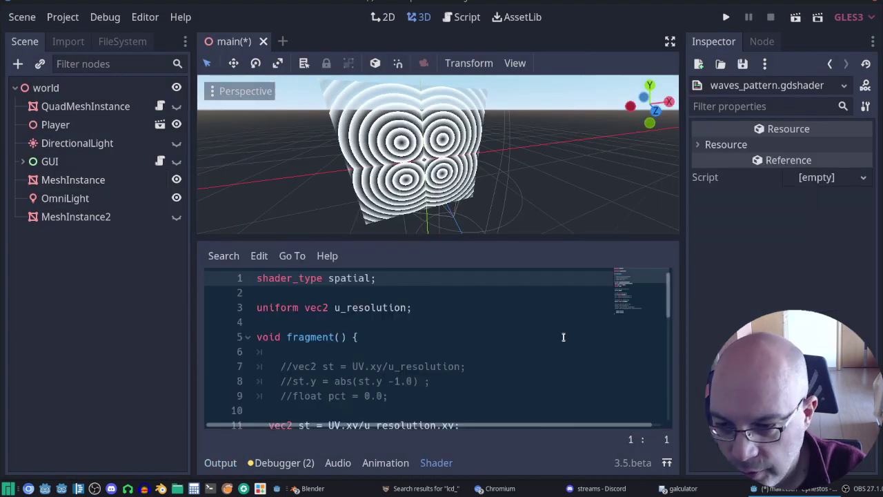
scroll(468, 355, "down", 2)
scroll(469, 355, "up", 1)
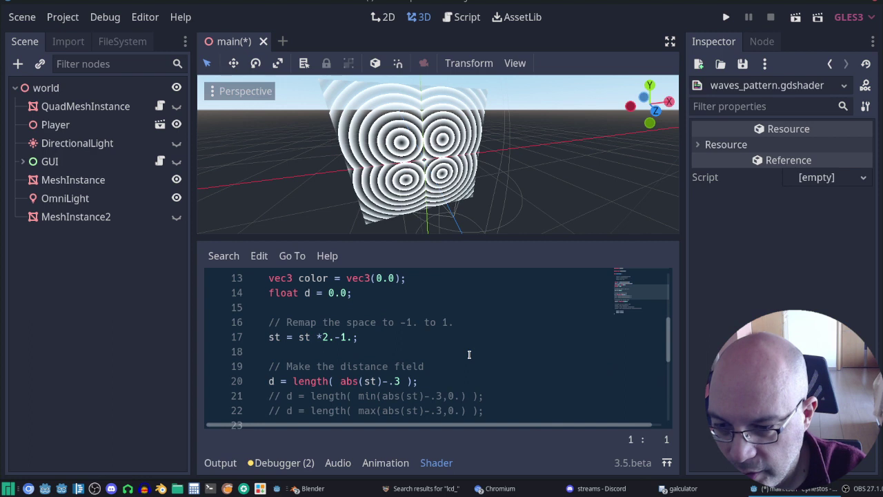
left_click(392, 383)
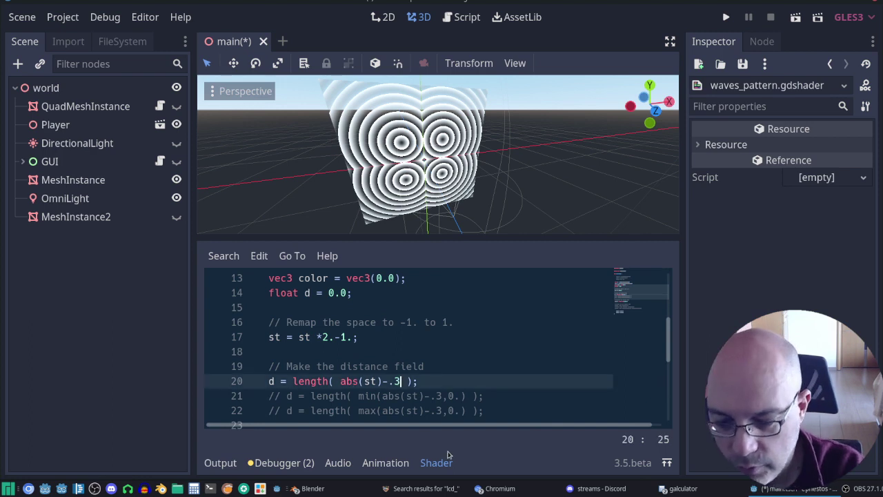
Try offsets 0.5, 1.0 and 0.0 for abs(st) on line 20.
key("BackSpace")
type("5")
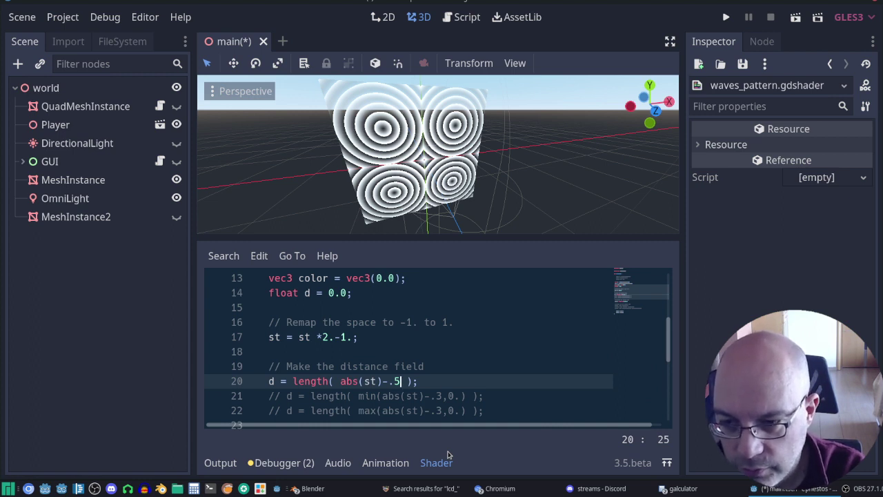
key("BackSpace")
key("BackSpace")
type("1.")
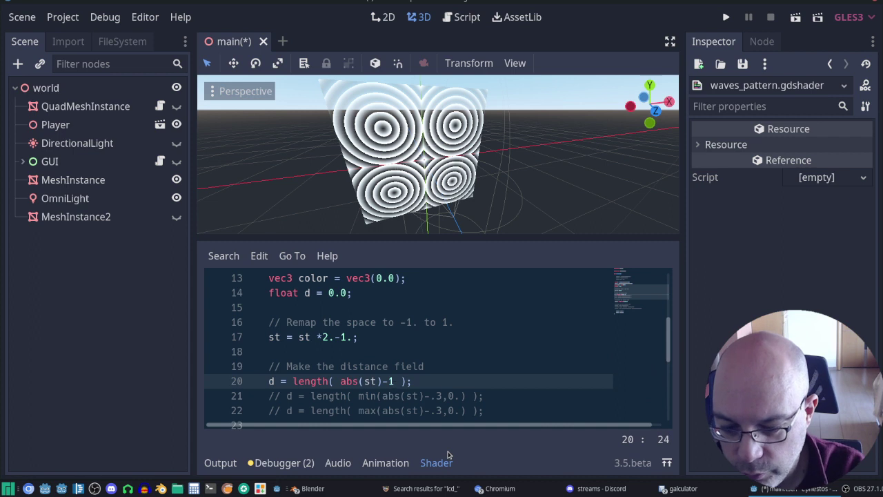
type("0")
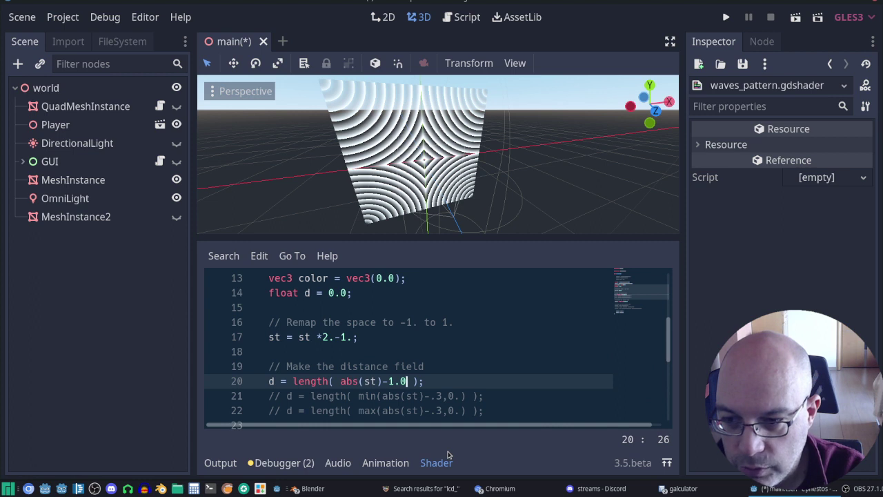
key("BackSpace")
key("BackSpace")
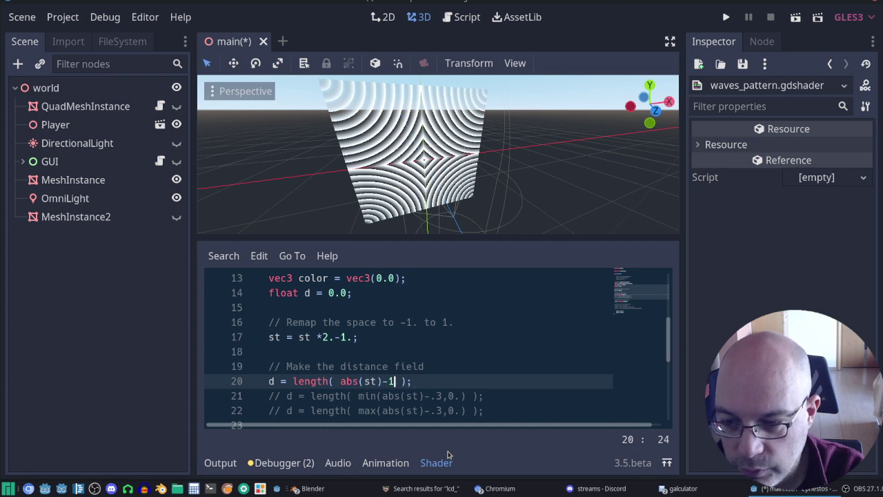
key("BackSpace")
type("0.0")
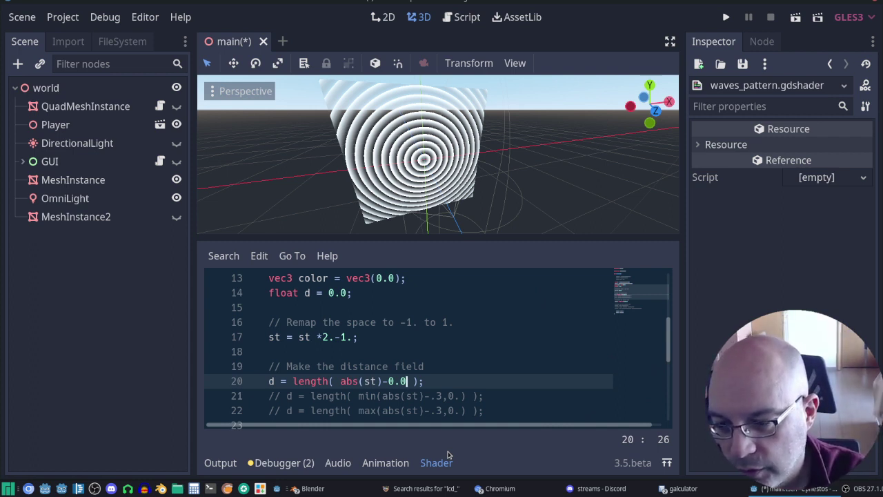
Try offsets 3.0 and 1.0, then settle on d = length(abs(st)-0.3).
key("BackSpace")
key("BackSpace")
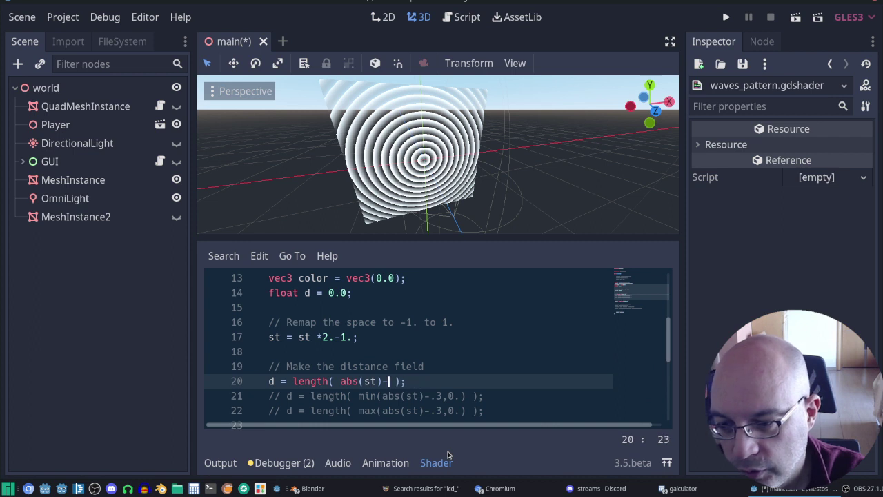
type("3.")
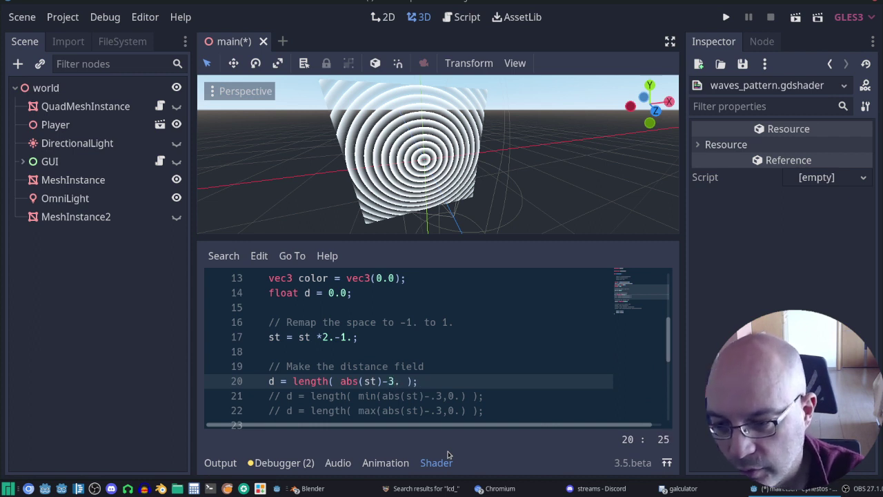
key("BackSpace")
key("BackSpace")
type("0")
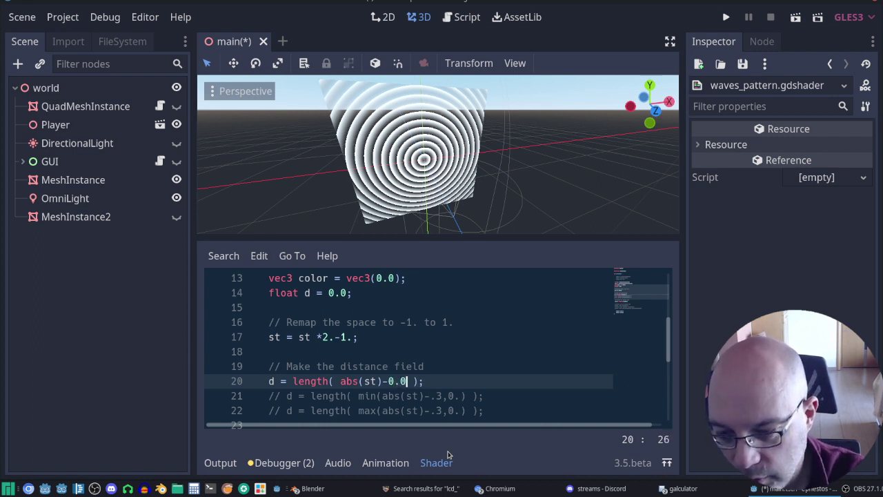
key("BackSpace")
key("BackSpace")
key("BackSpace")
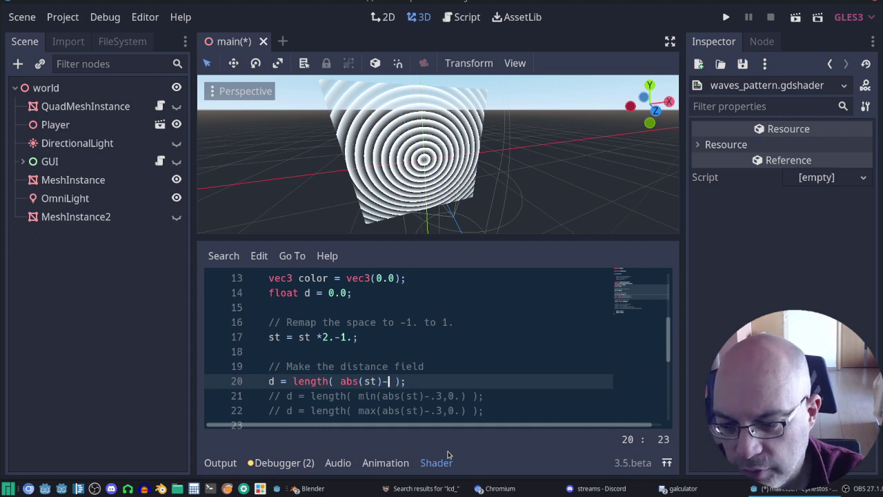
type("3.")
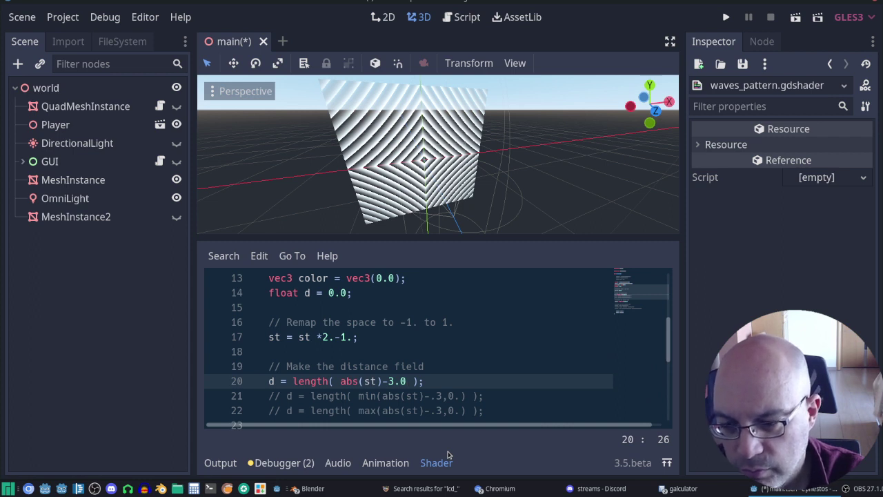
key("BackSpace")
key("BackSpace")
key("BackSpace")
type("1.")
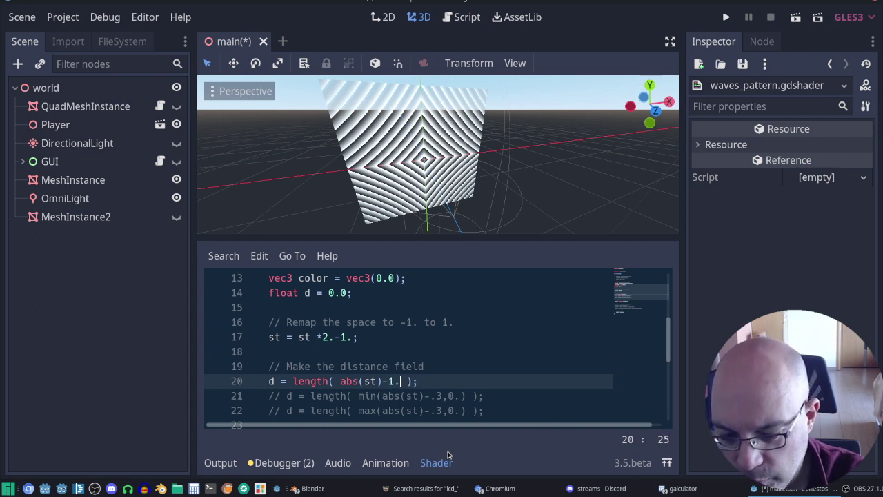
type("0")
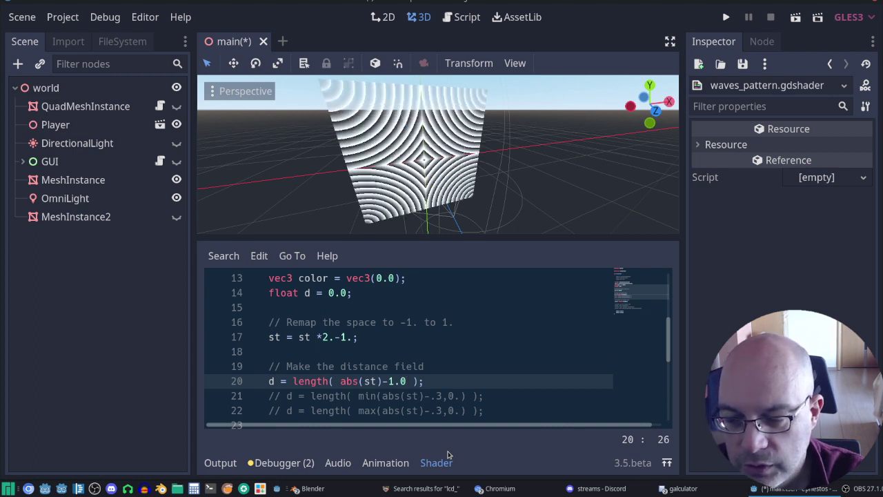
key("BackSpace")
key("BackSpace")
key("BackSpace")
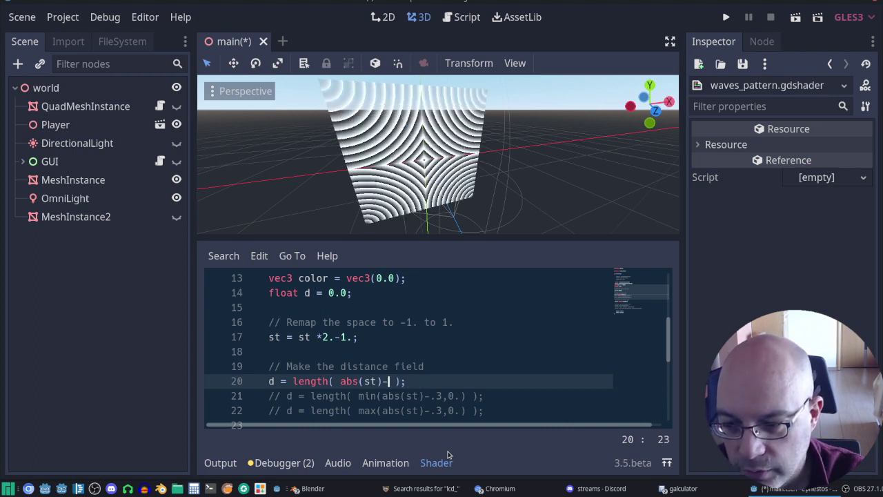
type("0.3")
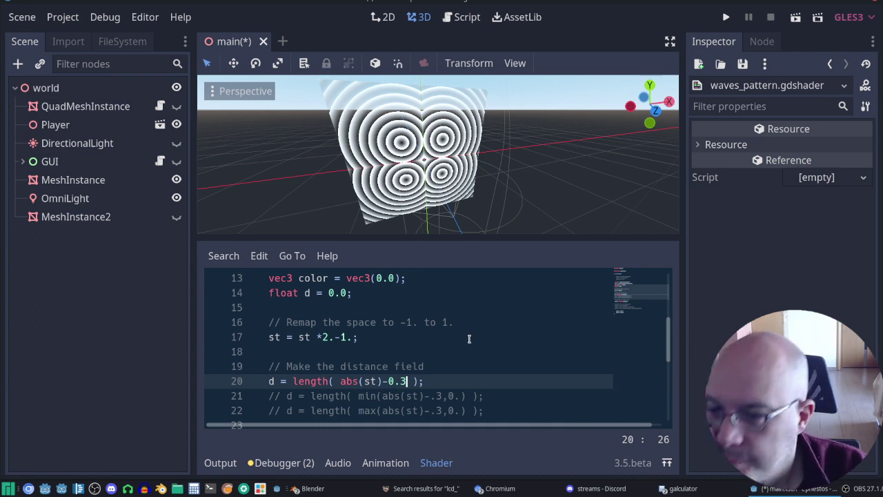
scroll(464, 339, "down", 3)
scroll(464, 340, "up", 1)
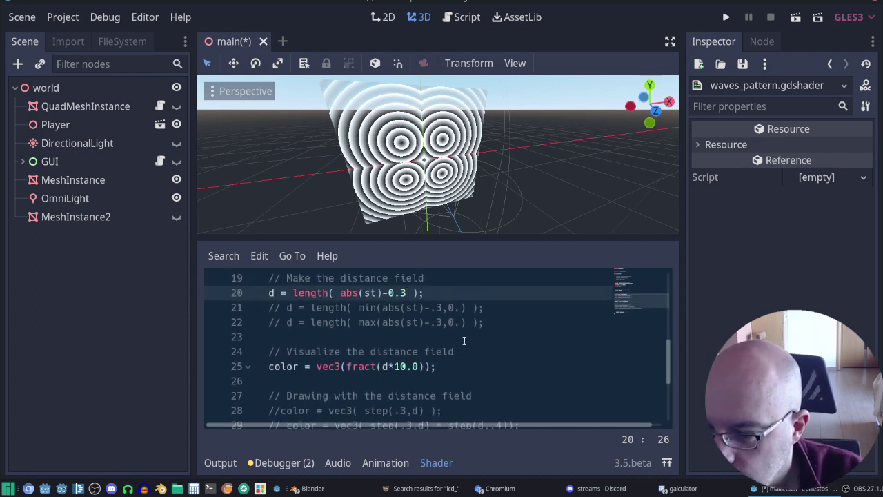
scroll(464, 339, "up", 1)
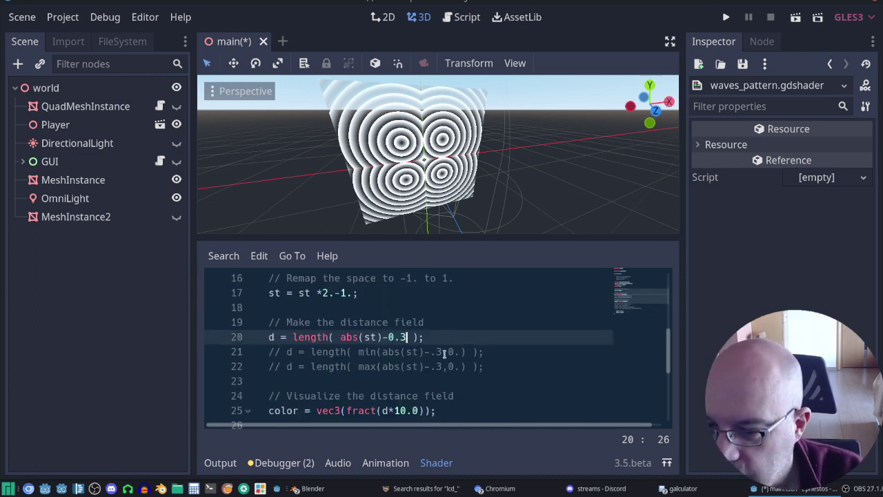
left_click(436, 352)
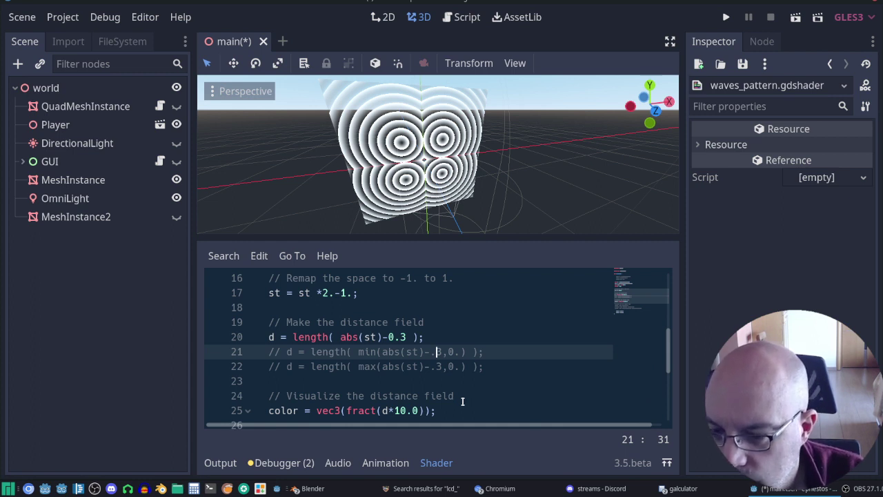
left_click(264, 338)
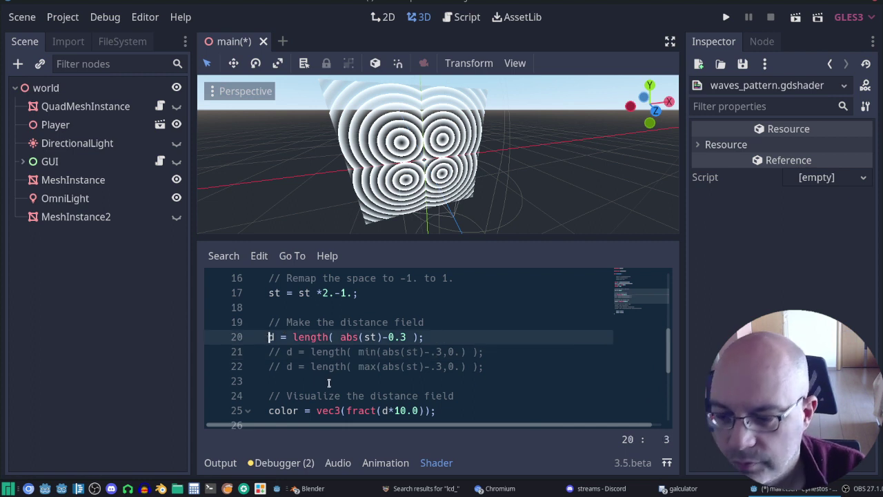
type("//")
Comment out the ring distance on line 20 and uncomment the min-based line 21.
key("ctrl+k")
key("Down")
key("ctrl+k")
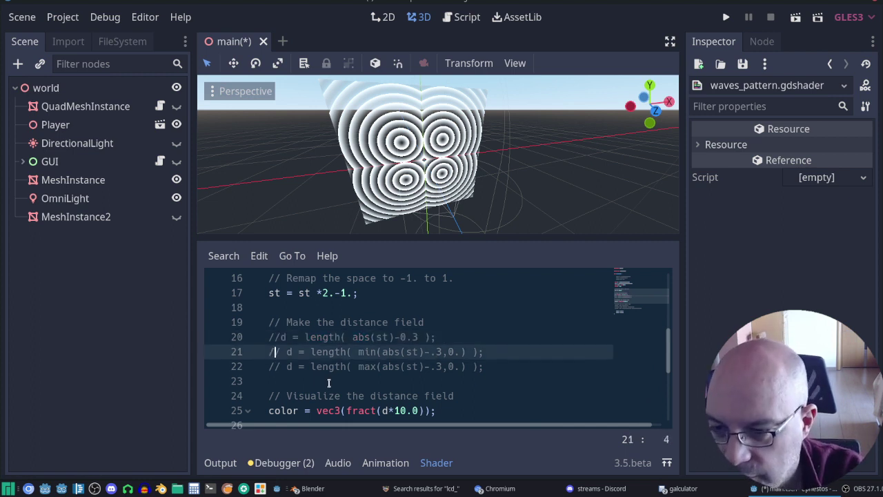
key("Delete")
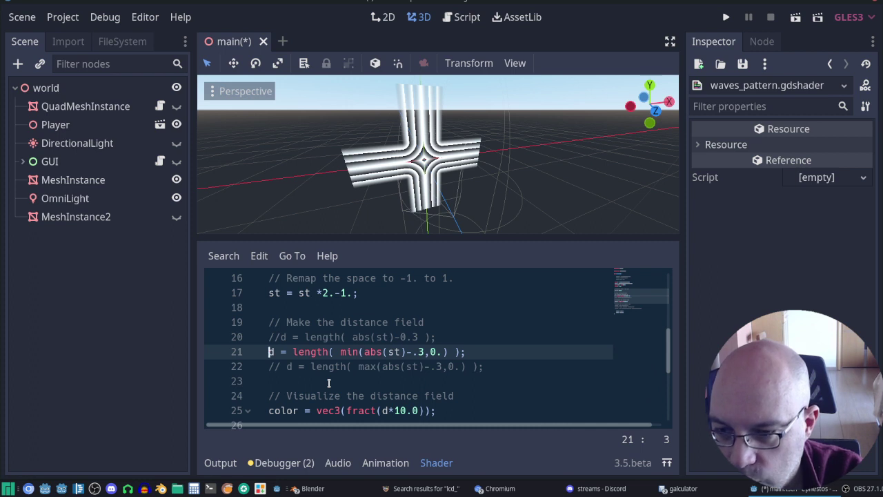
Insert a comma after the -.3 offset and briefly try 0.2 as the min limit, reverting to 0.
key("Right")
key("Right")
key("Right")
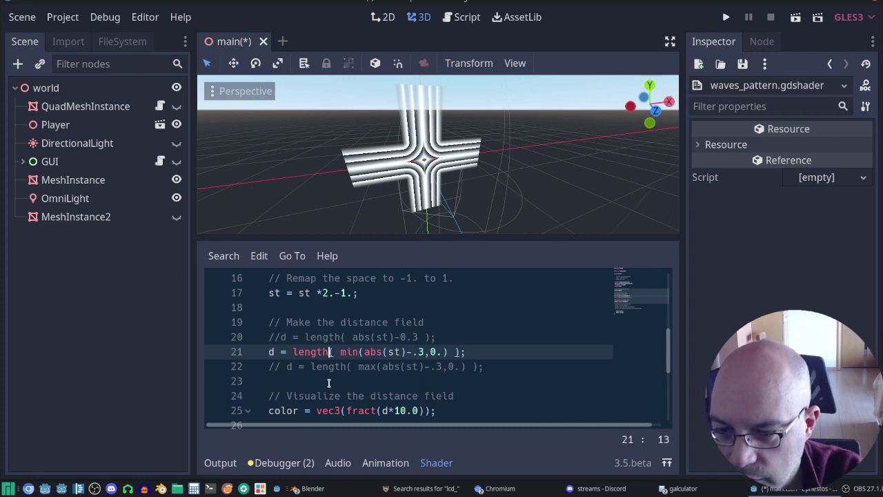
key("Right")
key("Right")
key("Right")
key("Right")
key("Right")
key("Right")
key("Right")
key("Right")
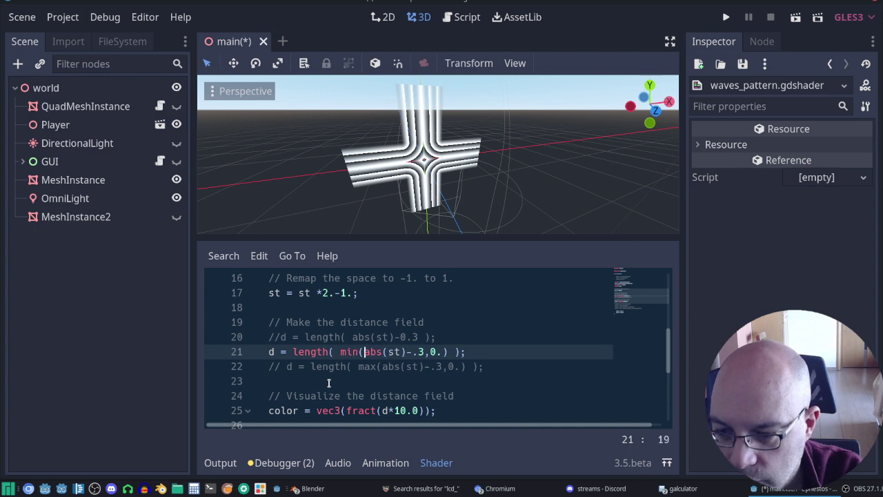
key("Right")
key("Right")
key("Right")
key("Right")
key("Right")
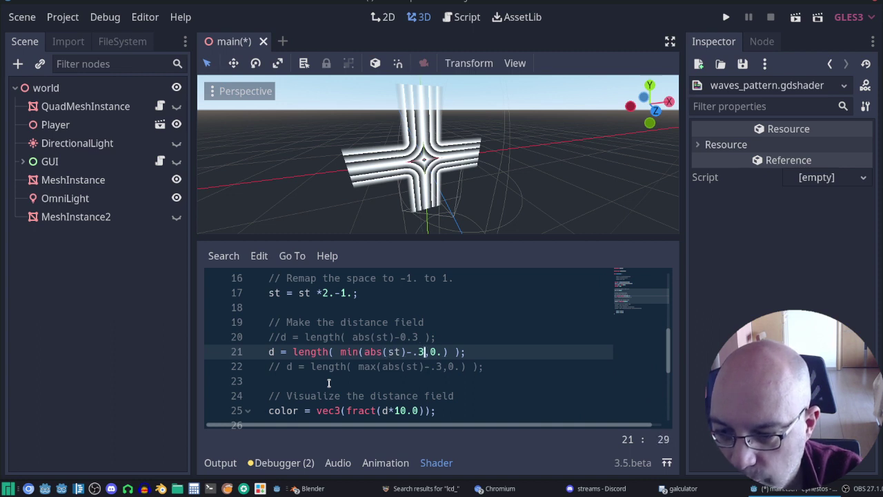
key("Left")
key("Left")
key("Left")
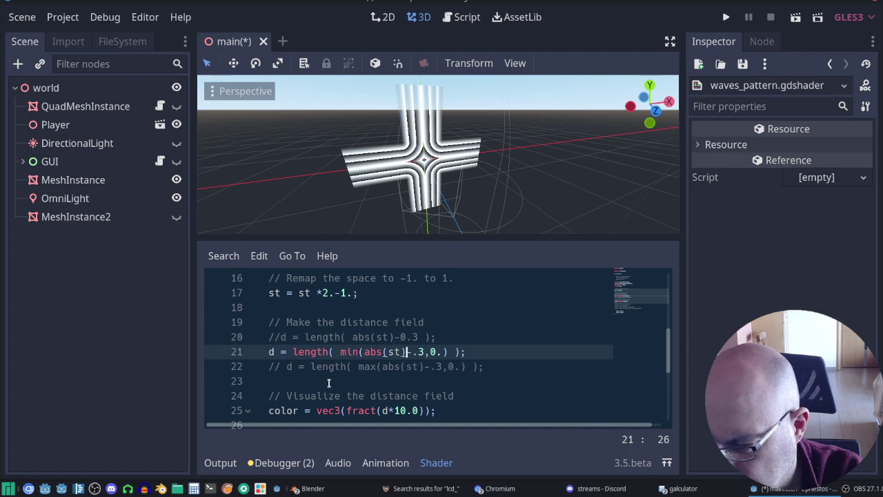
key("Left")
key("Left")
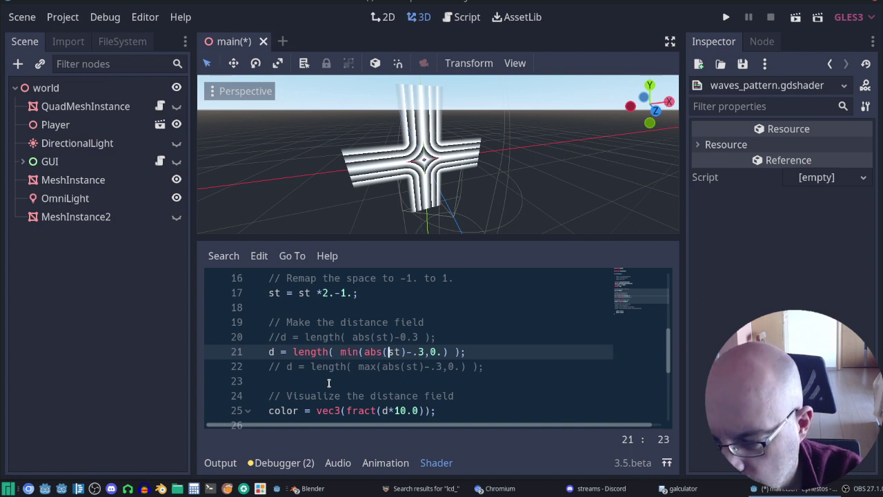
key("Right")
key("Right")
key("Right")
key("Right")
key("Right")
key("Right")
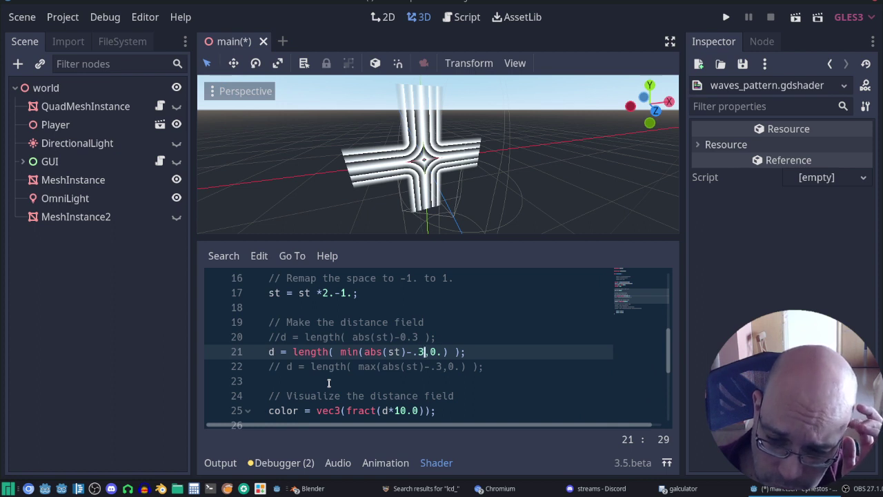
type(",")
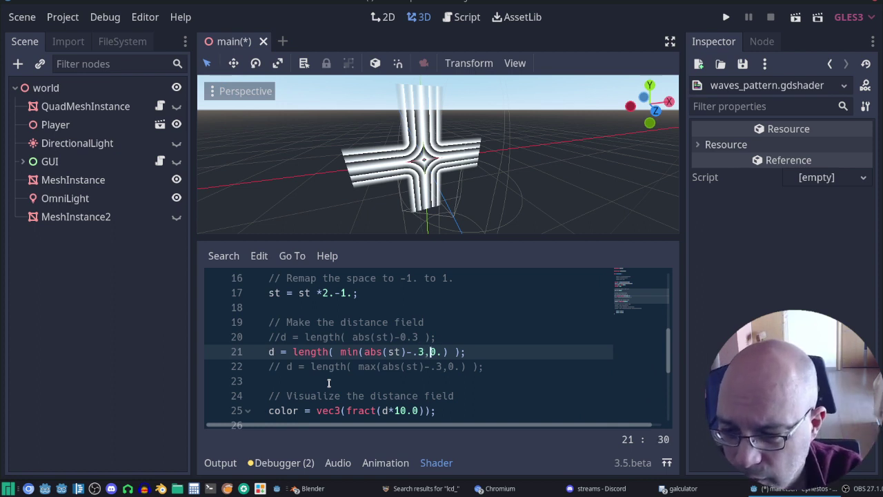
key("Right")
key("Right")
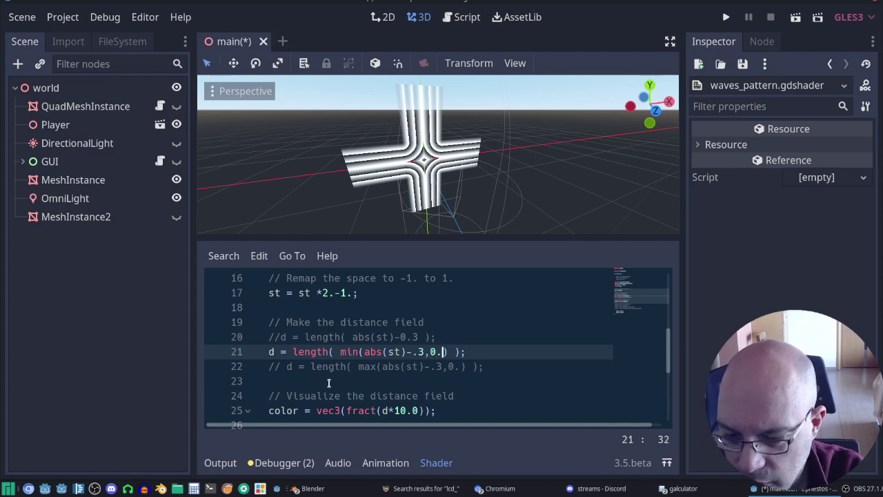
type("2")
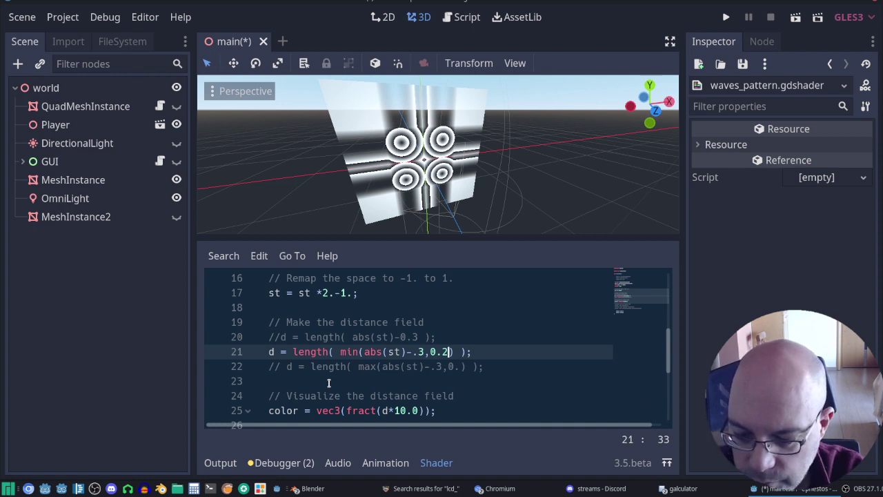
key("BackSpace")
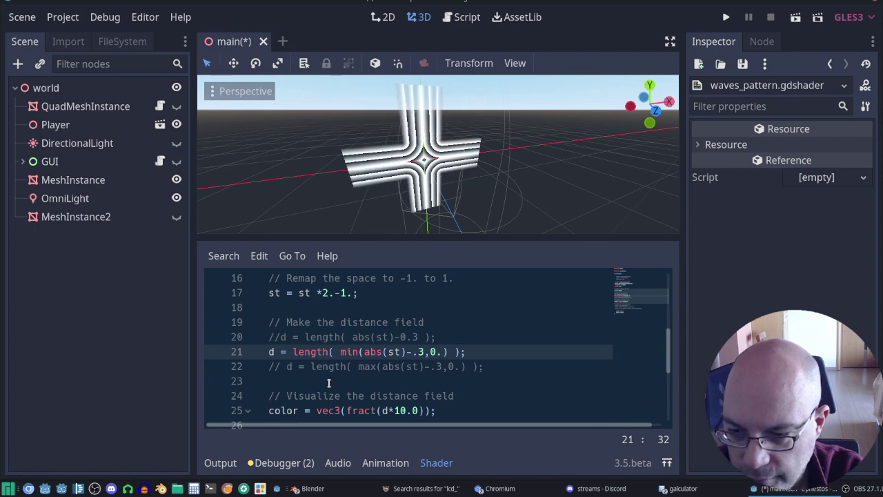
Start deleting 'abs(' before st in line 21's min expression.
key("Left")
key("Left")
key("Left")
key("Left")
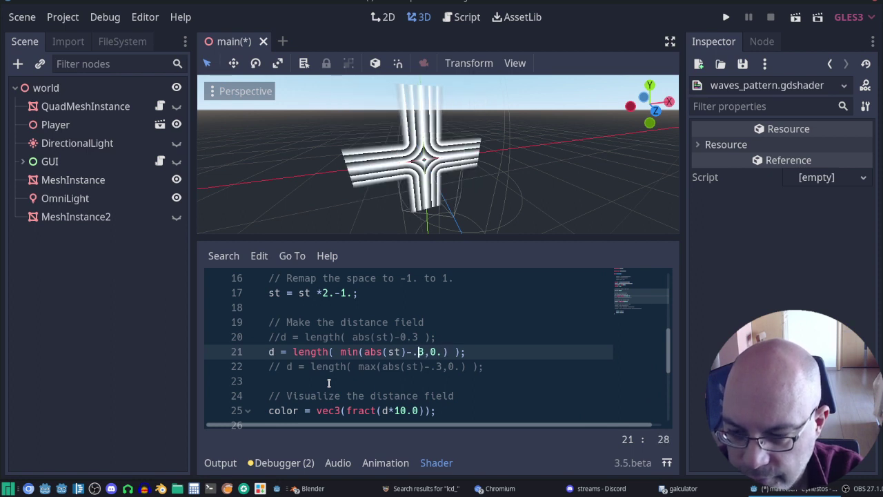
key("Left")
key("Left")
key("Left")
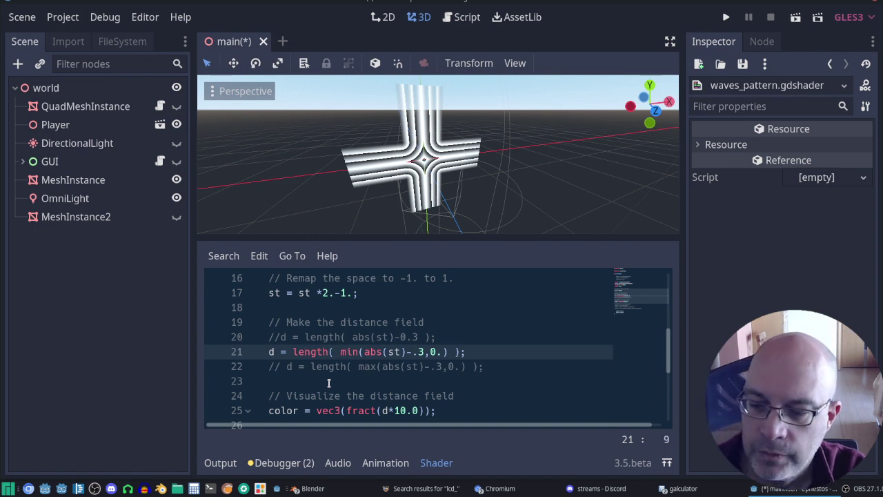
key("Right")
key("Right")
key("Right")
key("Right")
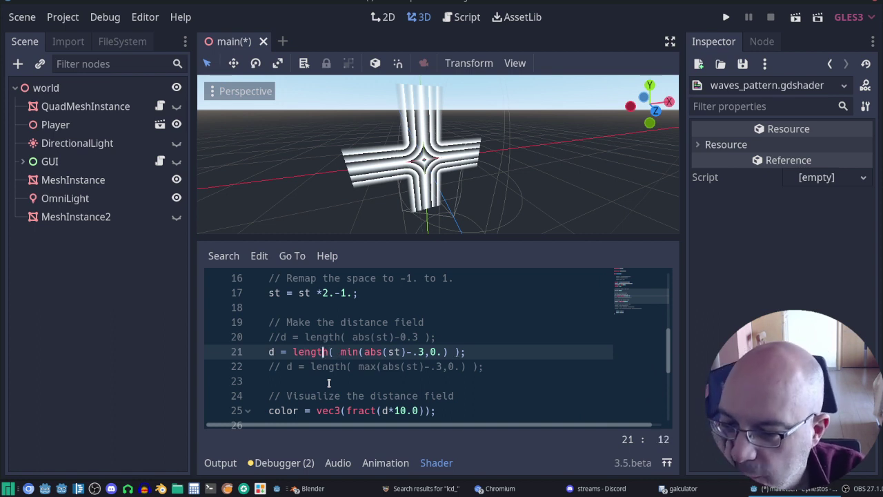
key("Right")
key("Right")
key("Right")
key("Right")
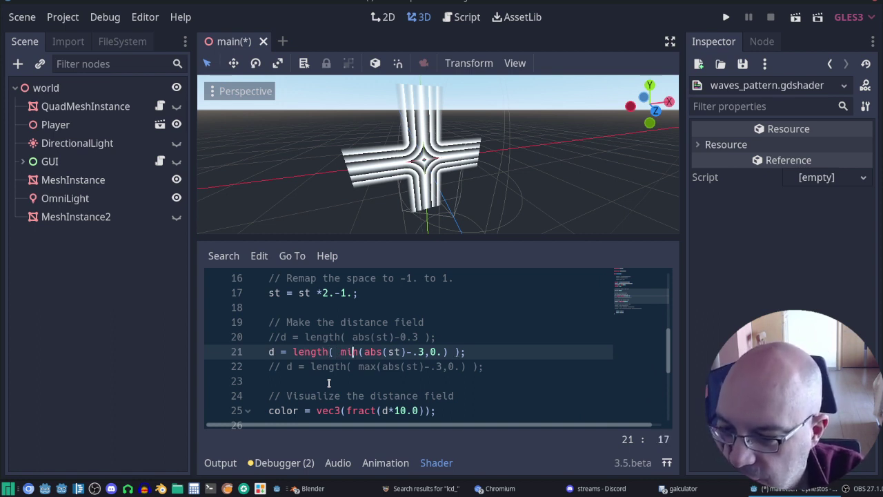
key("Right")
key("Right")
key("Right")
key("Right")
key("Right")
key("Right")
key("Right")
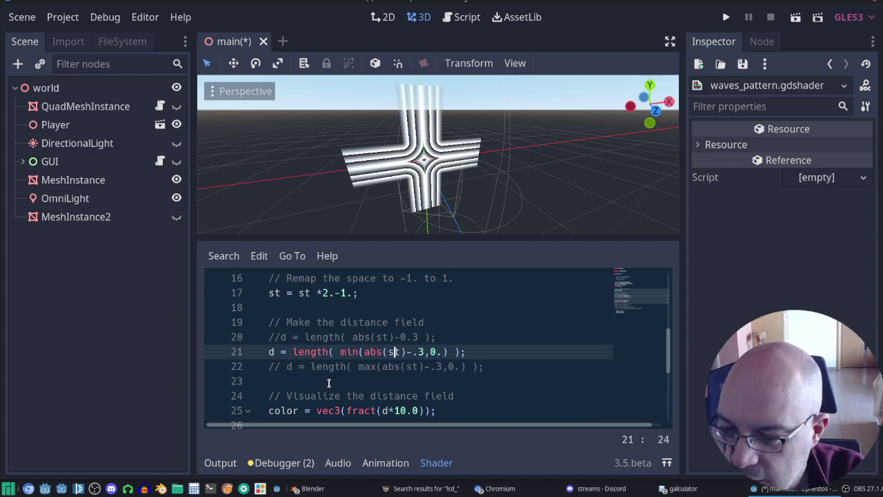
key("Left")
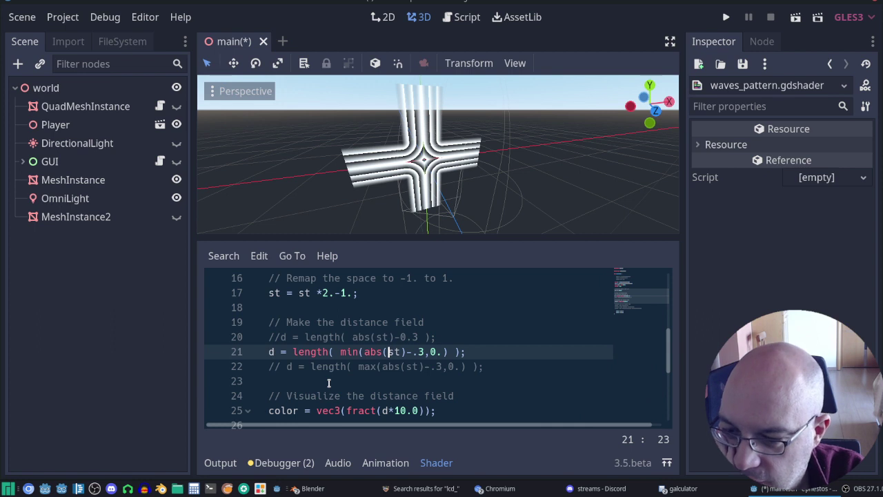
key("Left")
key("Up")
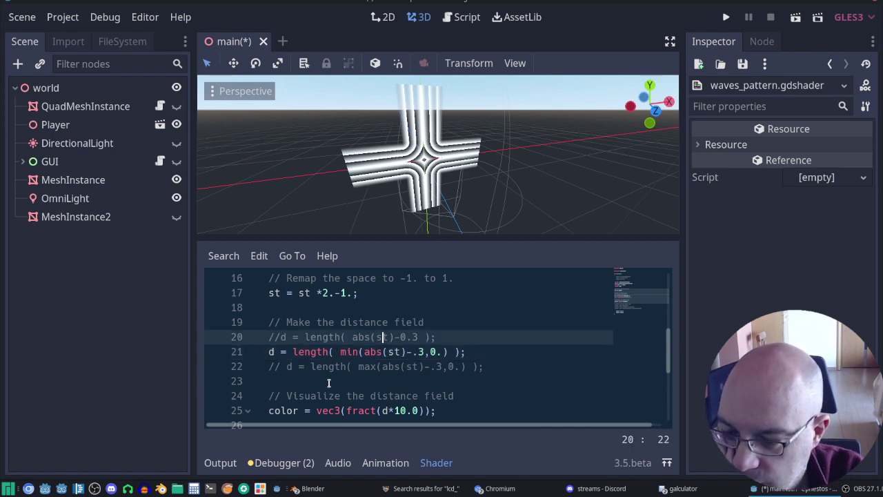
key("Down")
key("Down")
key("Up")
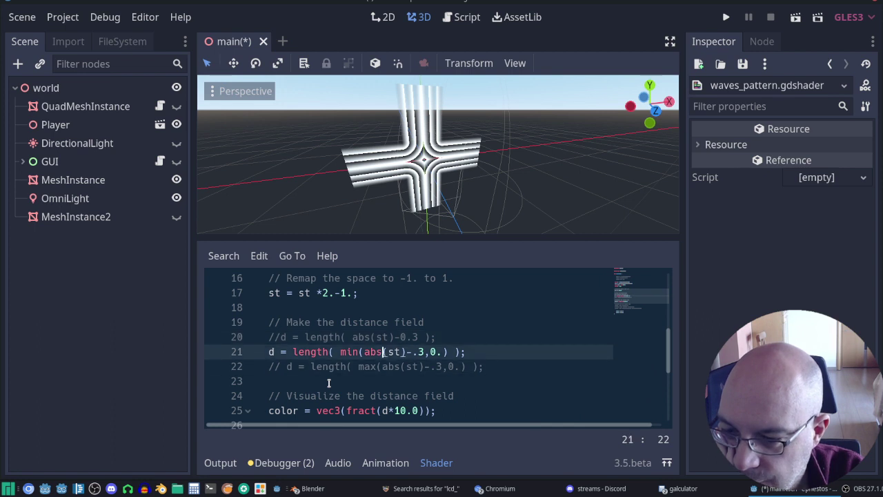
key("Up")
key("Down")
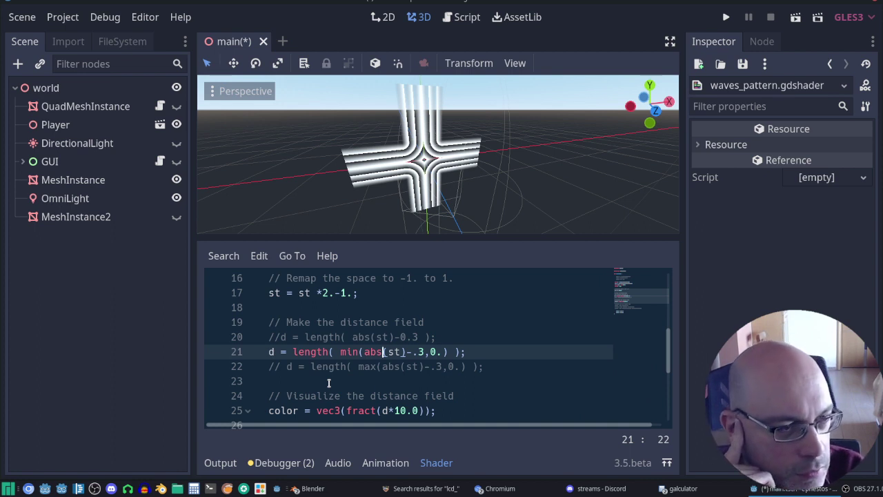
key("Right")
key("Right")
key("Right")
key("Right")
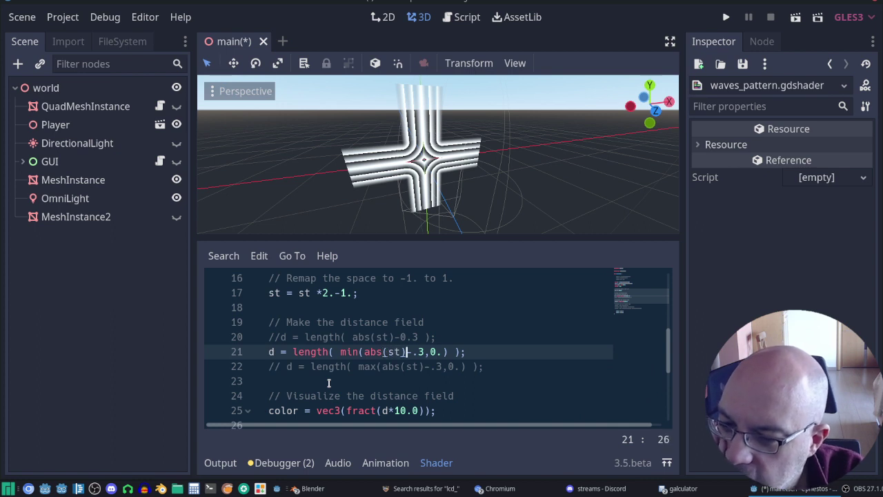
key("Right")
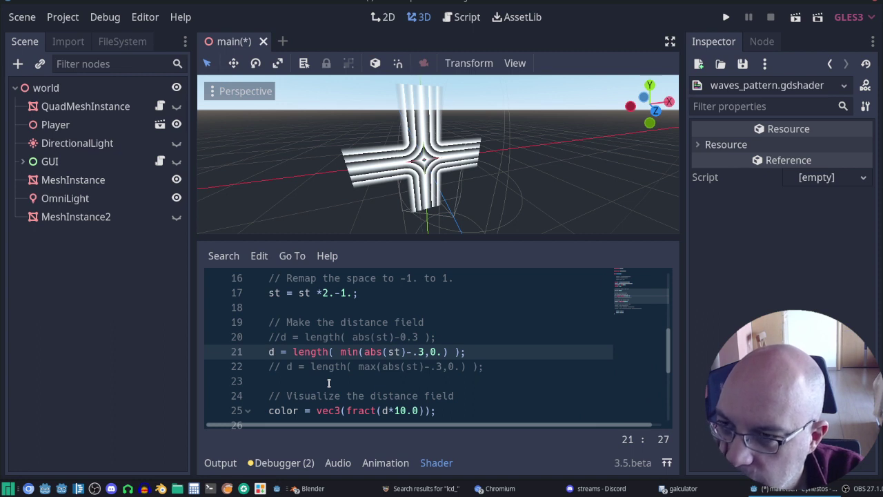
key("Left")
key("Left")
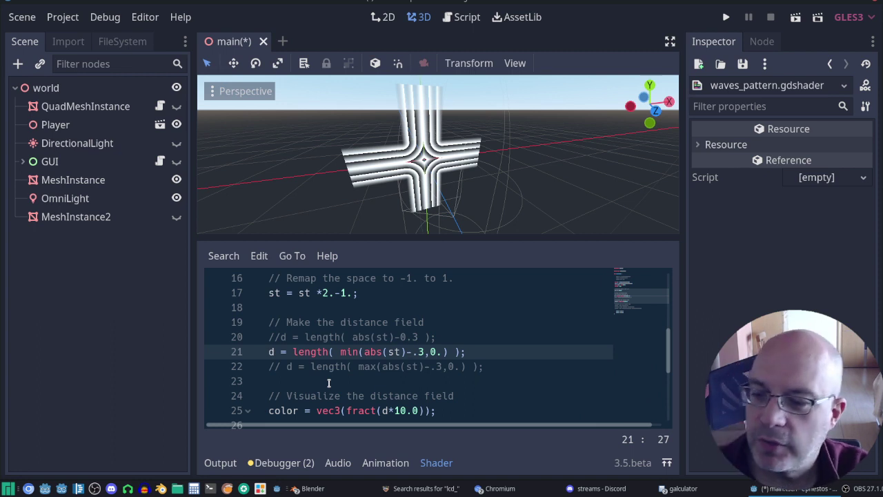
key("Left")
key("Left")
key("Left")
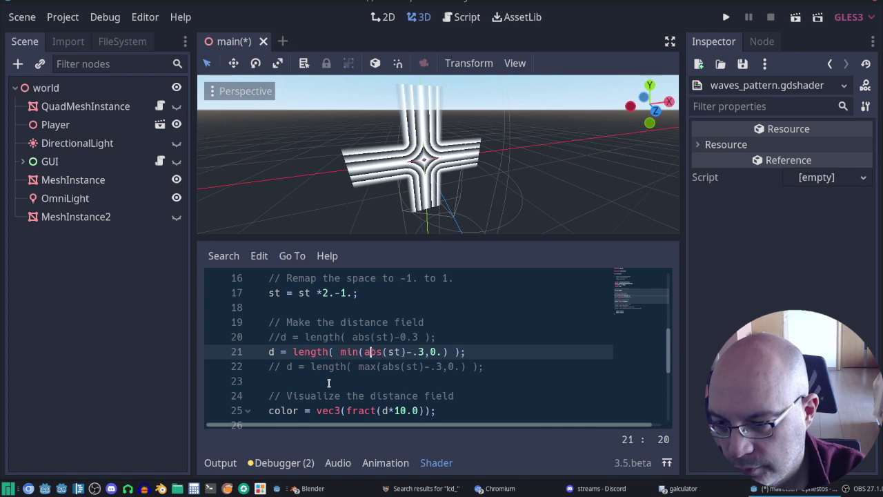
key("Left")
key("Left")
key("Delete")
Finish removing abs( on line 21 and retype the -.3 offset after st.
key("Delete")
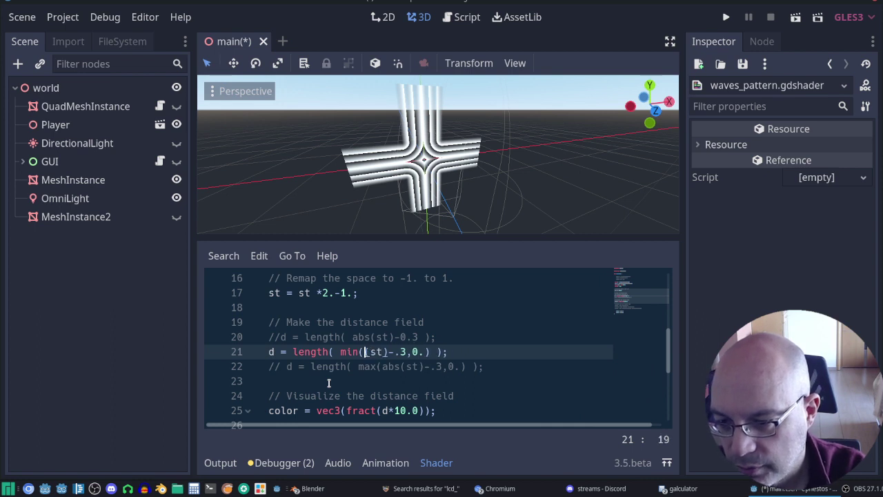
key("Delete")
key("Delete")
key("Right")
key("Right")
key("Delete")
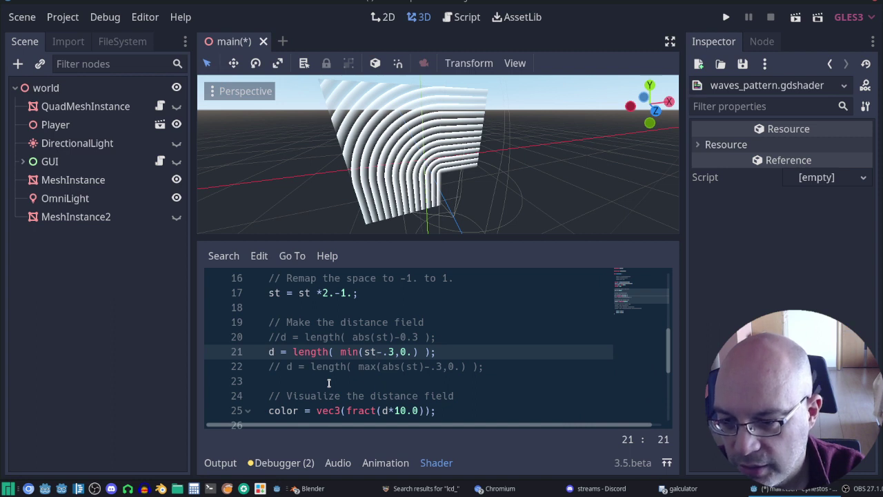
key("Right")
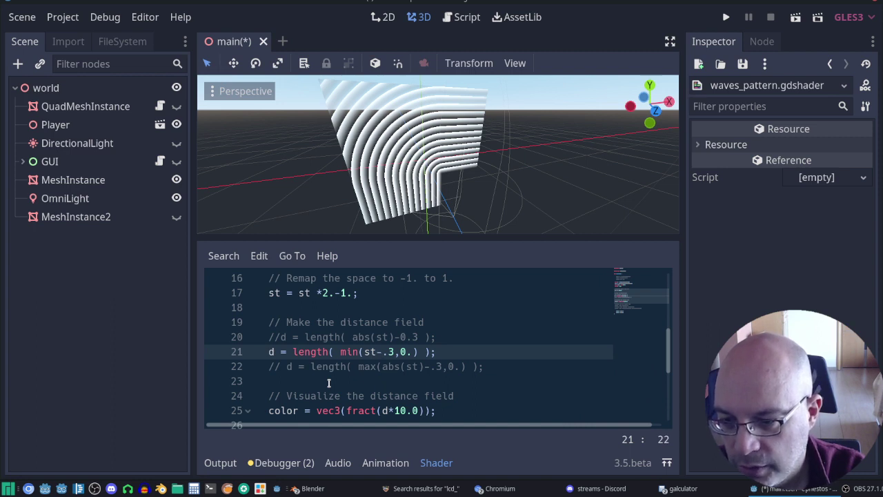
key("Left")
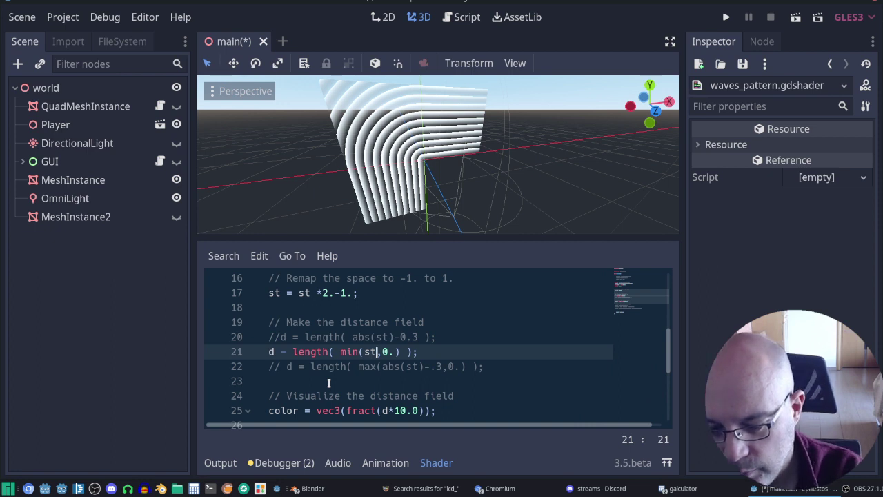
type("-.3")
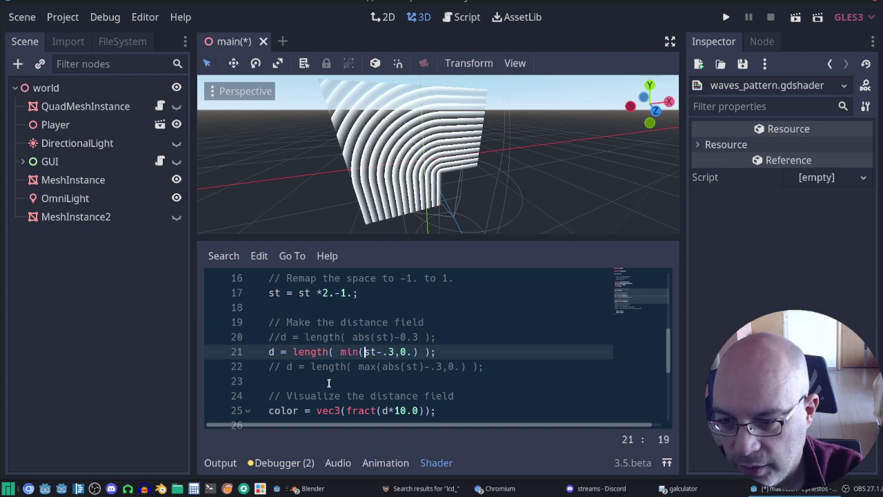
Wrap st in abs() again so line 21 reads min(abs(st)-.3,0.).
key("Left")
key("Left")
key("Left")
type("abs(")
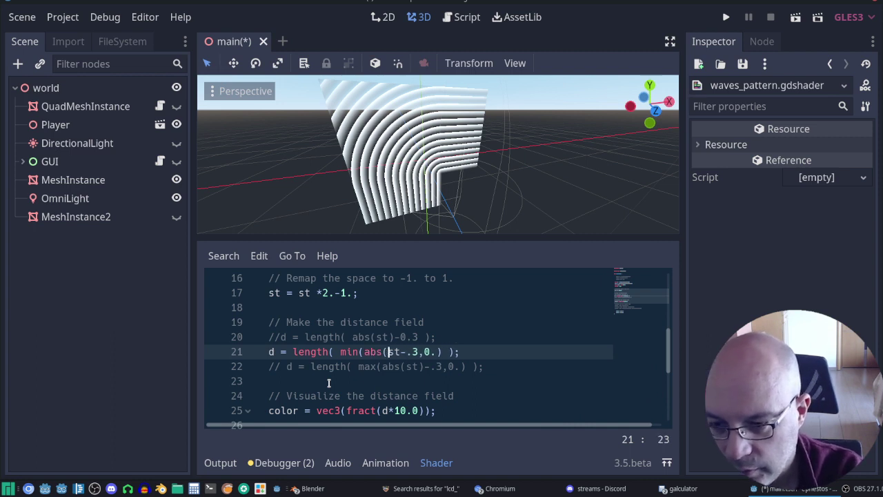
key("Right")
key("Right")
type(")")
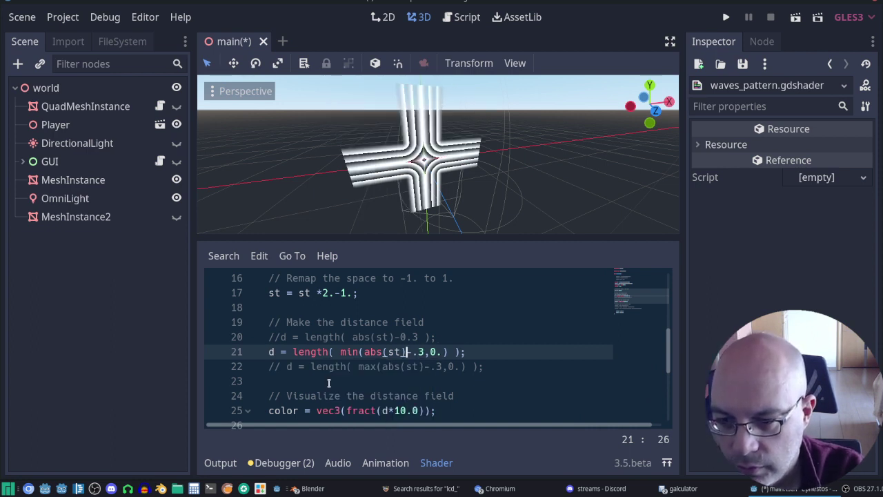
Comment out the min-based line 21 with // and uncomment the max-based line 22.
key("Left")
key("Left")
key("Left")
key("BackSpace")
key("BackSpace")
key("BackSpace")
key("Right")
key("Right")
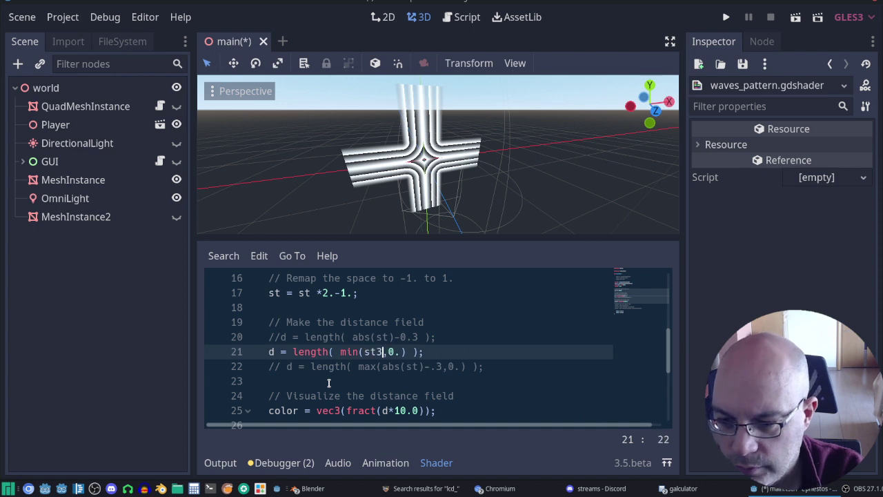
key("Right")
key("ctrl+z")
key("ctrl+k")
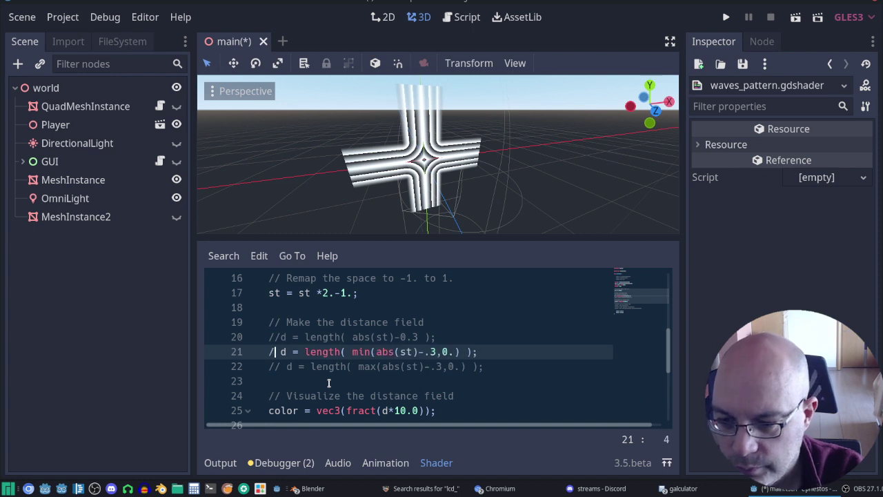
key("BackSpace")
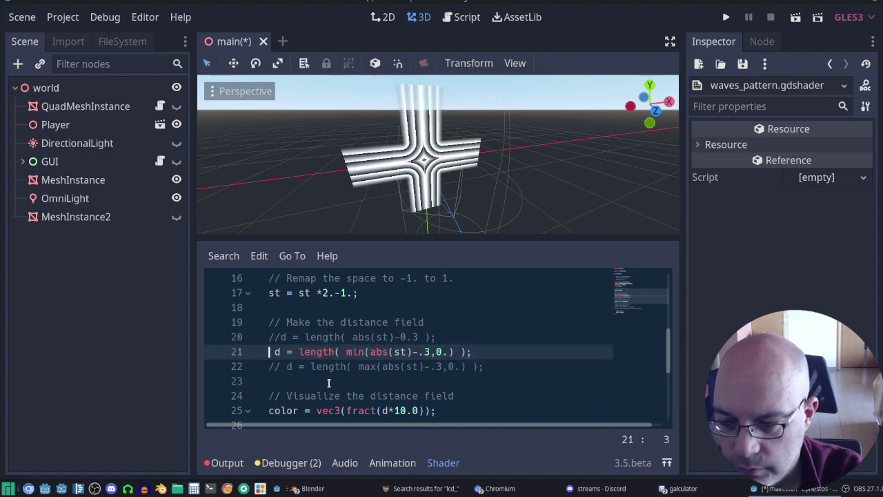
type("//")
key("Down")
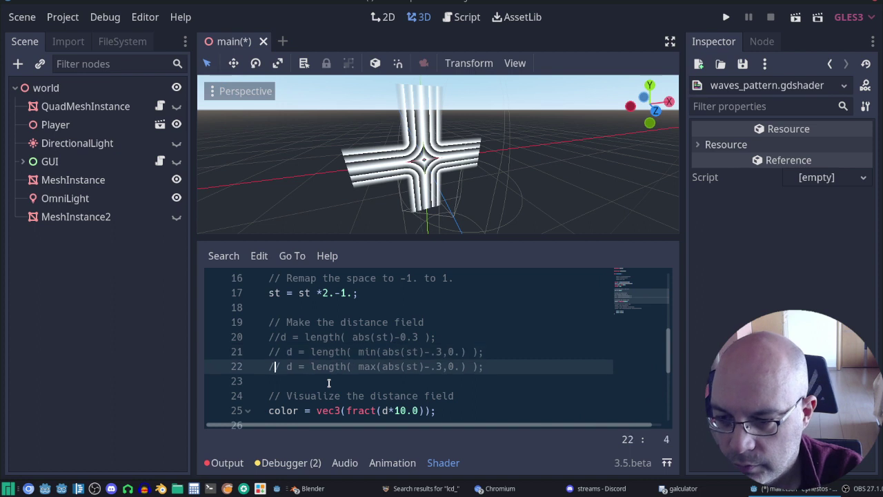
key("Delete")
key("Delete")
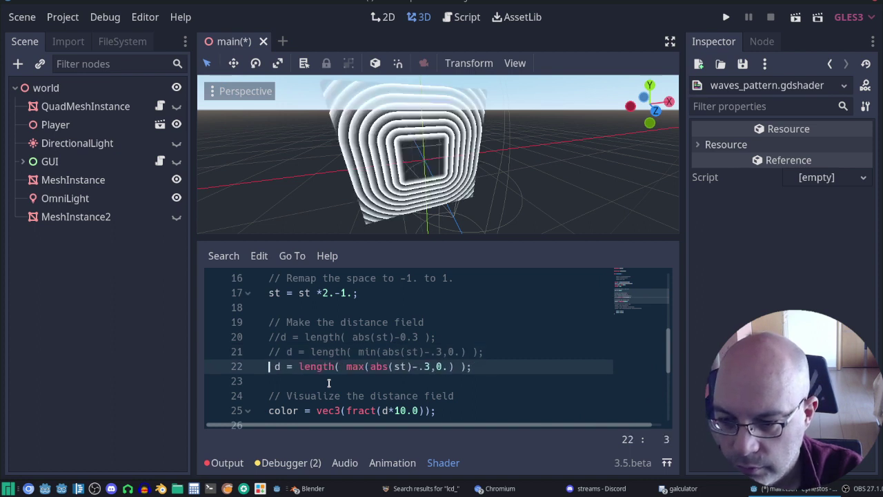
Briefly change max to min on line 22, then restore max.
key("Right")
key("Right")
key("Right")
key("Right")
key("Right")
key("Right")
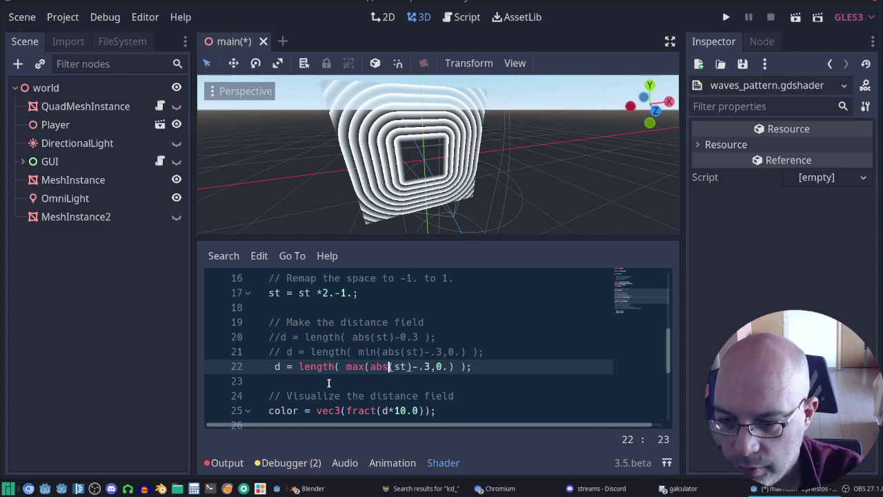
key("Right")
key("Right")
key("Right")
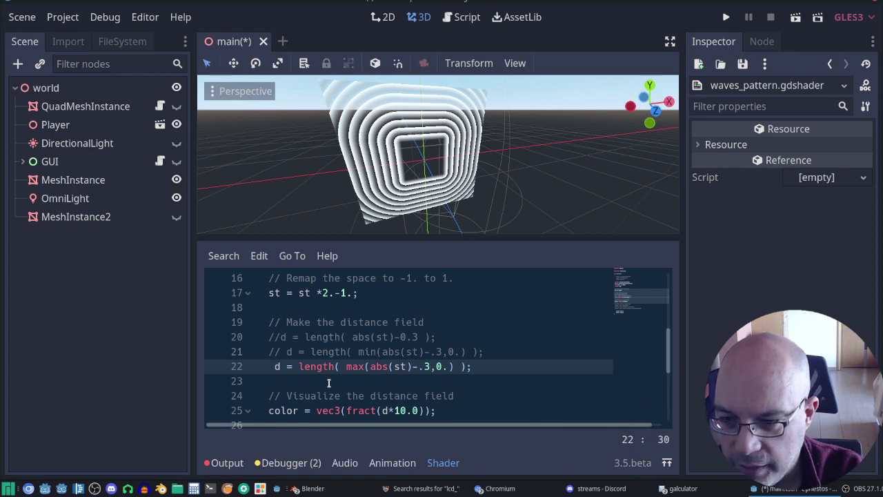
key("Left")
key("Left")
key("Left")
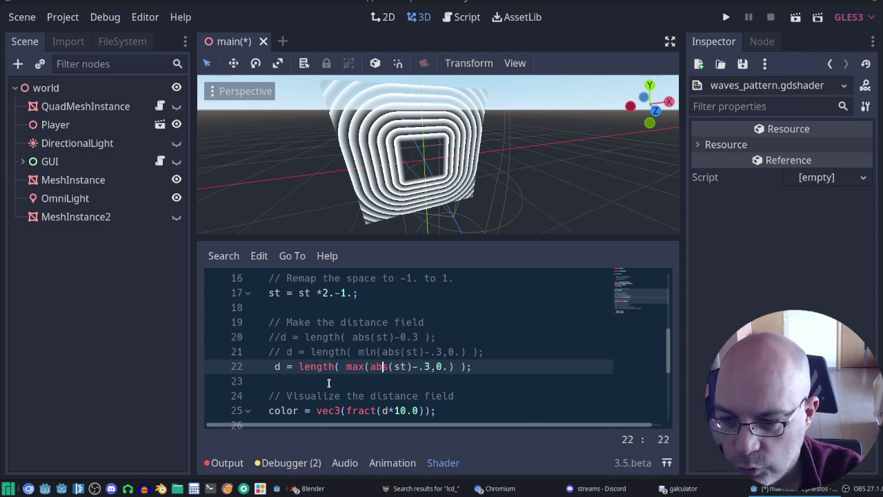
key("Left")
key("Left")
key("Left")
key("Left")
key("Left")
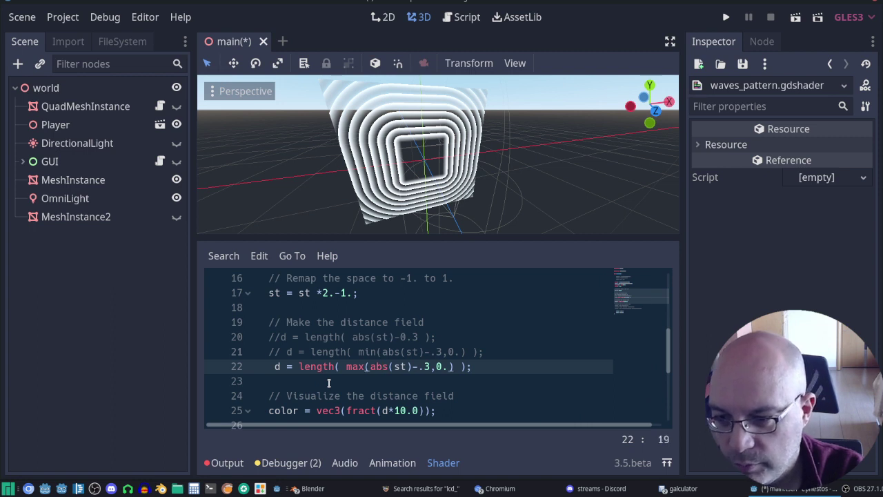
key("BackSpace")
key("BackSpace")
type("in")
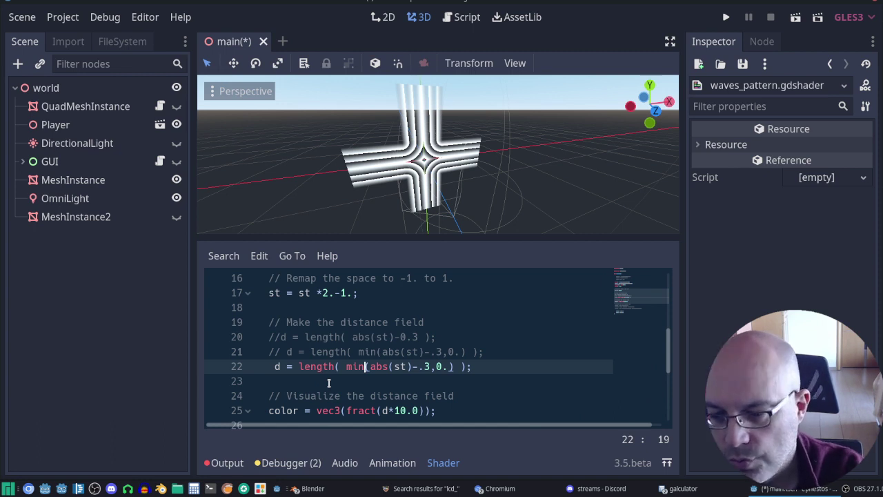
key("BackSpace")
key("BackSpace")
key("BackSpace")
type("max")
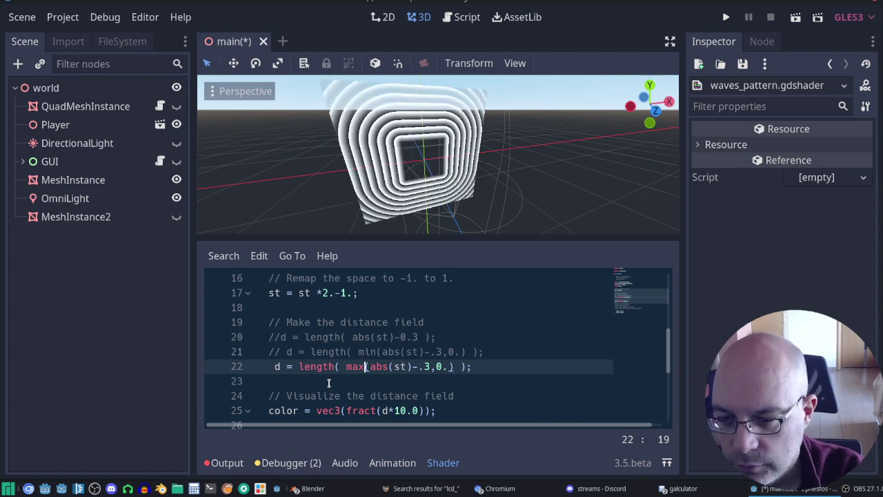
key("Right")
key("Right")
key("Right")
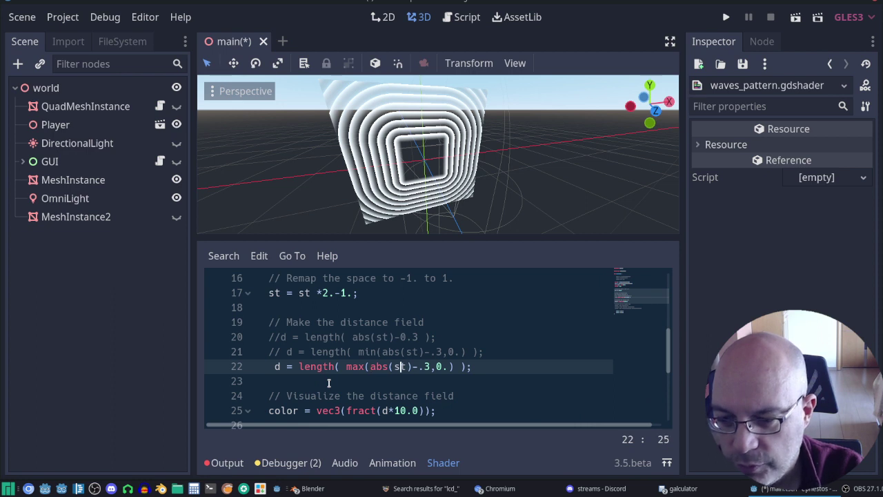
key("Right")
key("Right")
key("Right")
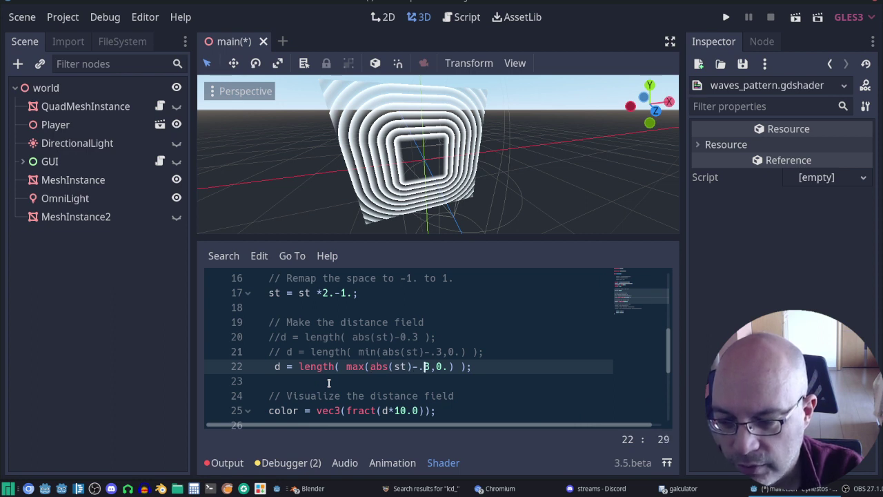
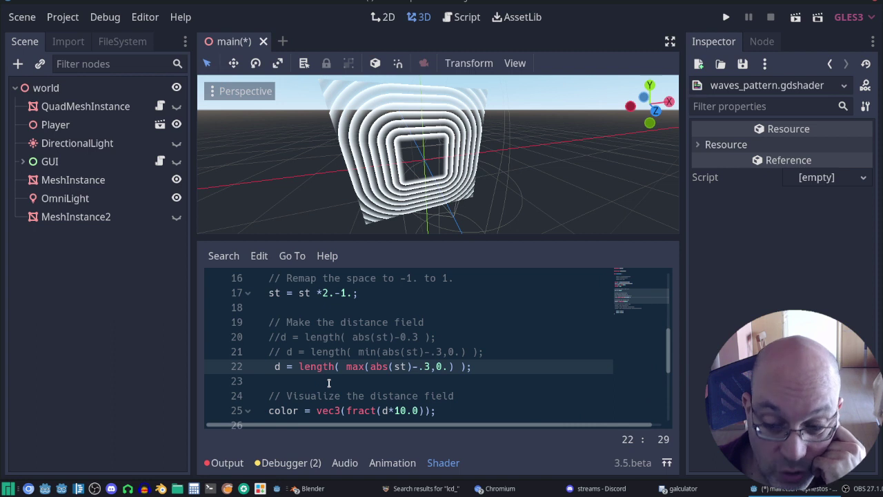
Step through the commented-out min() distance line, examining abs(st) and its -.3 offset.
key("Up")
key("Up")
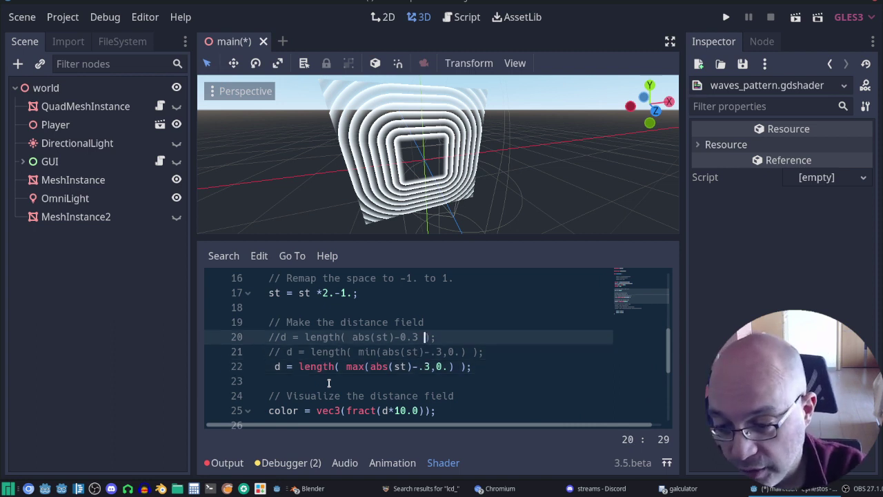
key("Down")
key("Right")
key("Right")
key("Right")
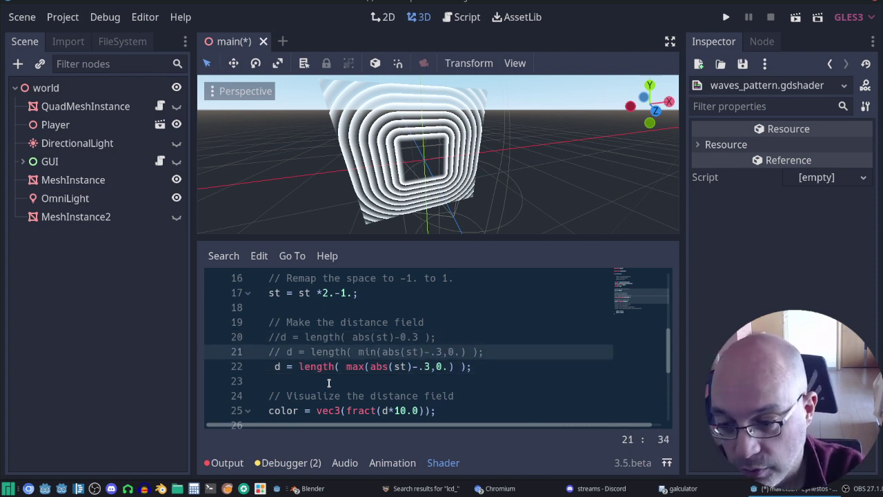
key("Left")
key("Left")
key("Left")
key("Left")
key("Left")
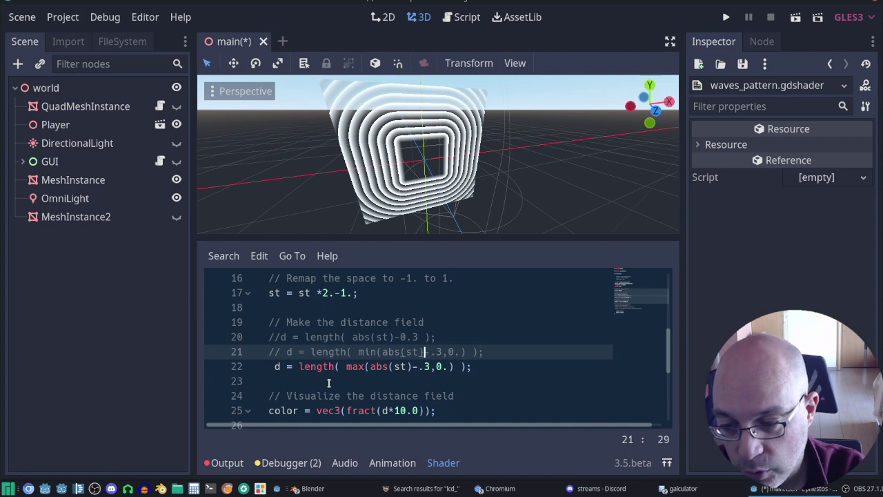
key("Left")
key("Left")
key("Left")
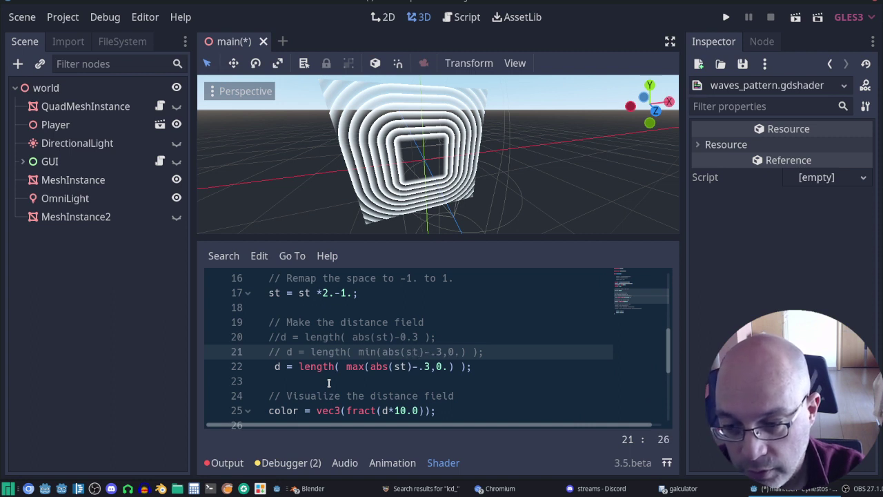
key("Right")
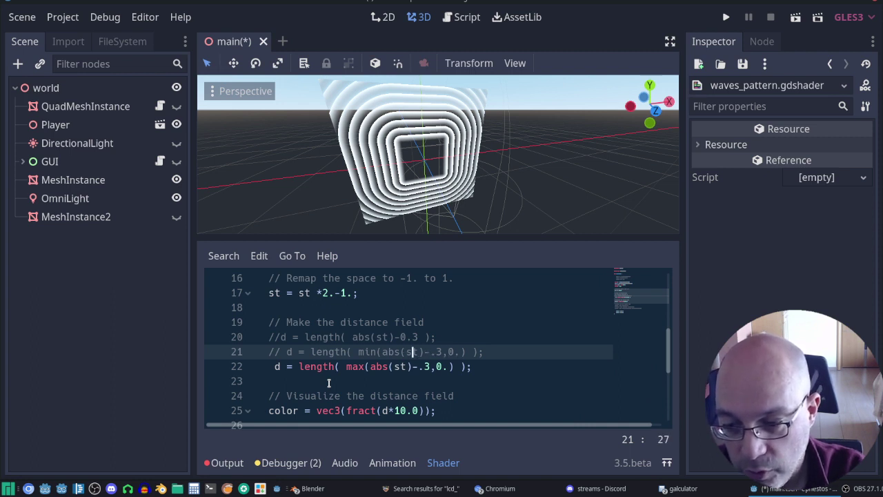
key("Right")
key("Right")
key("Right")
key("Right")
key("Right")
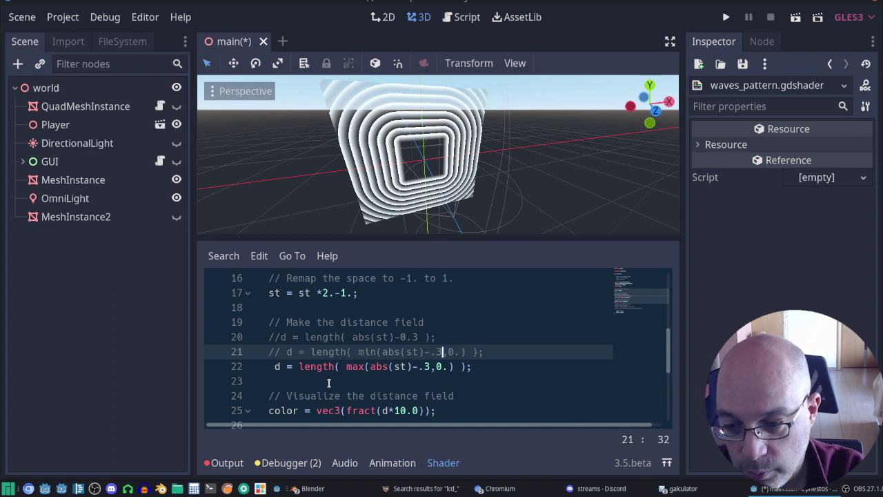
key("Right")
key("Right")
key("Left")
key("Left")
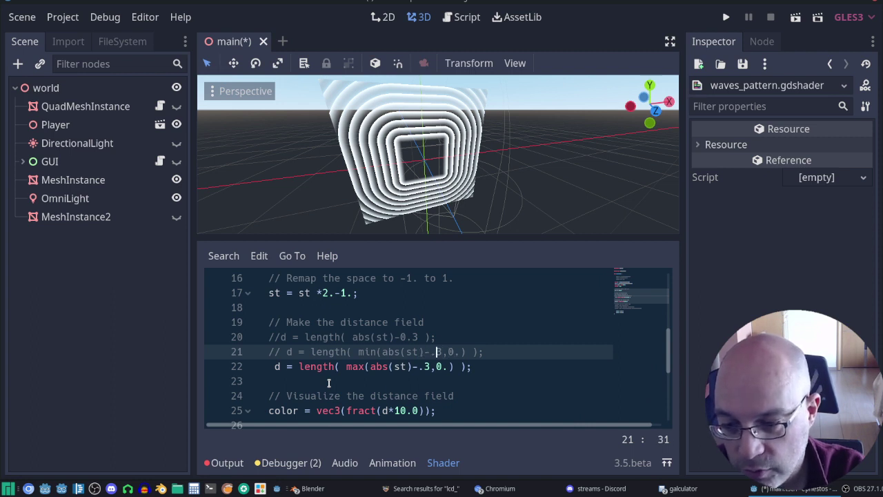
key("Right")
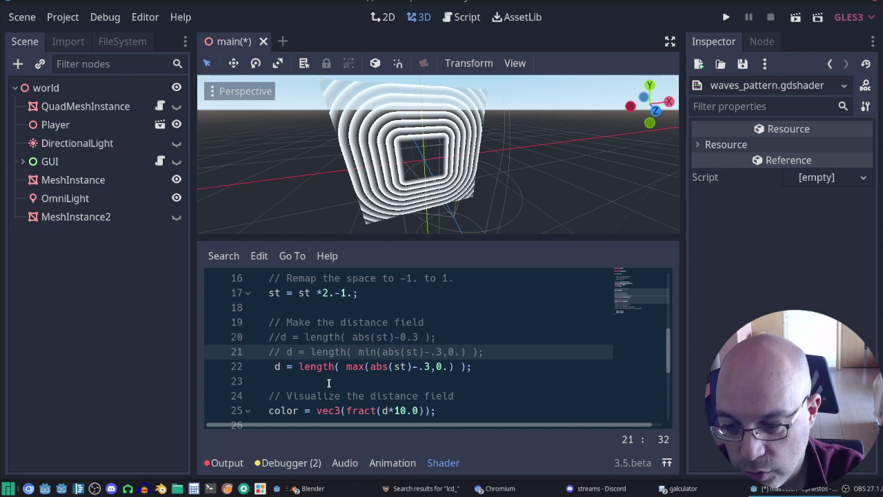
key("Left")
key("Left")
key("Left")
key("Left")
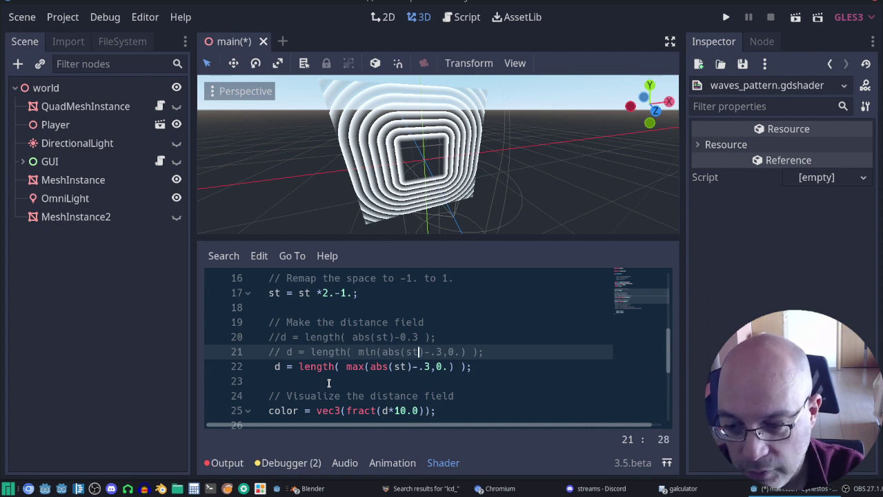
key("Right")
key("Left")
key("Right")
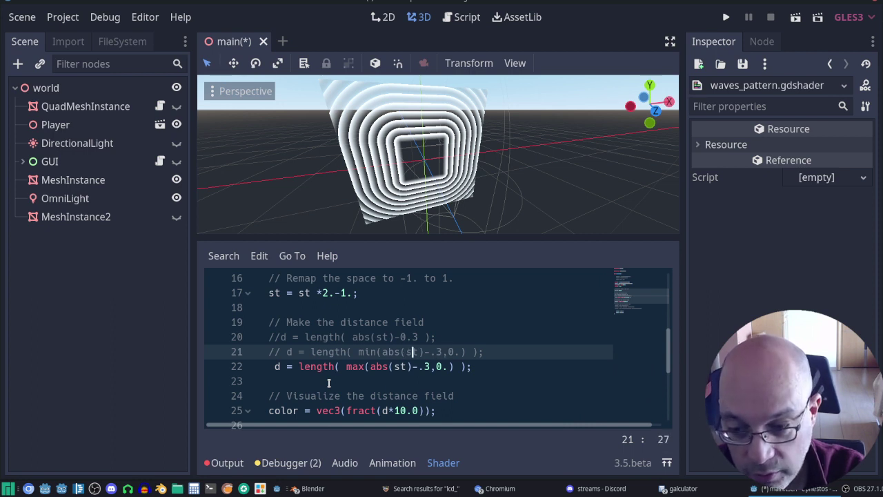
key("Right")
key("Right")
key("Right")
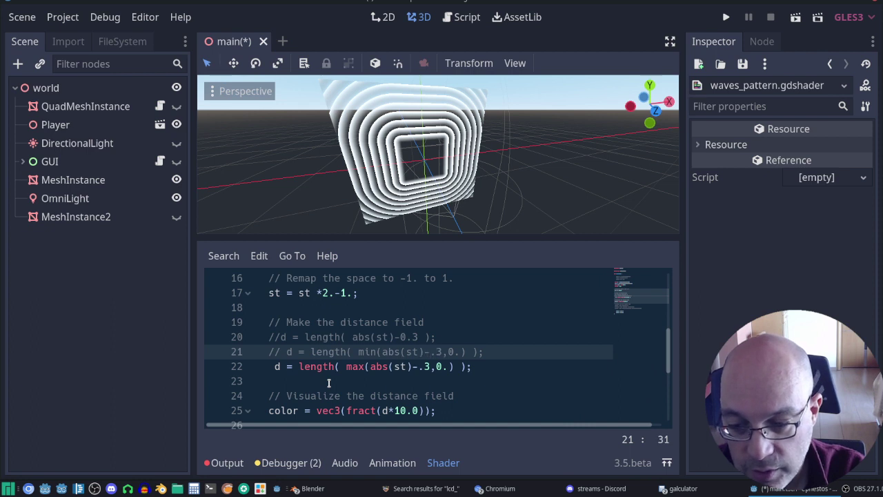
key("Left")
key("Right")
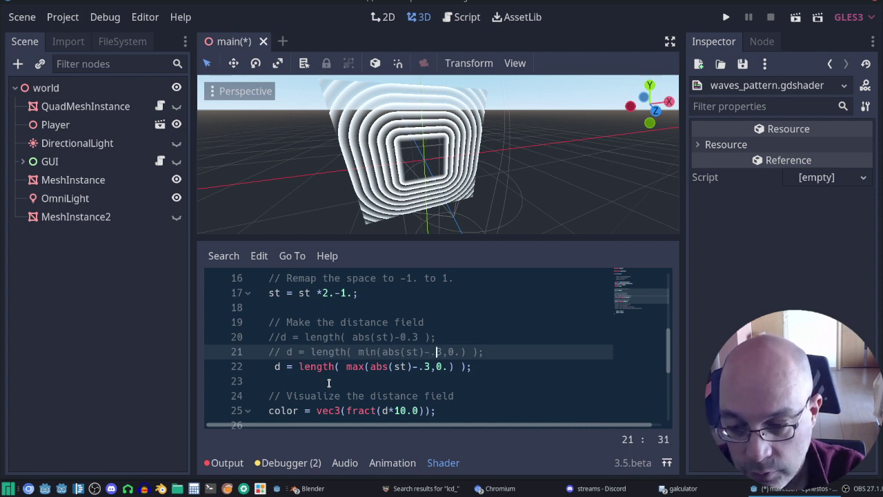
key("Right")
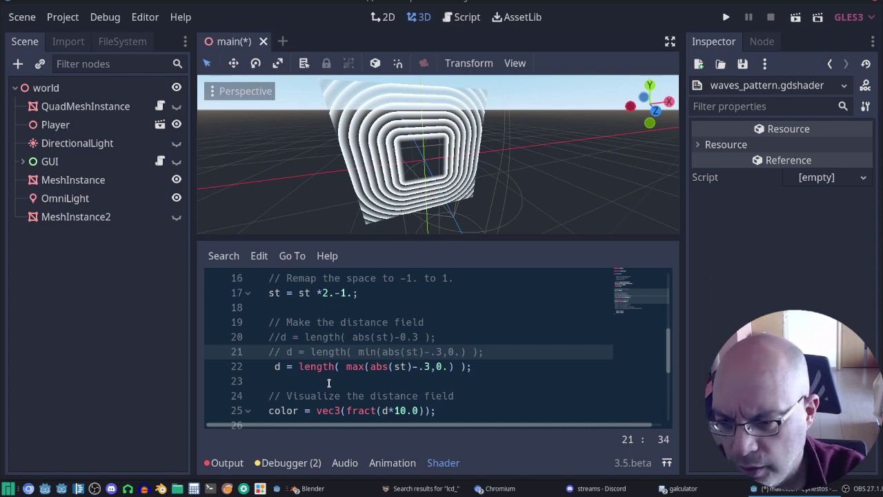
key("Left")
key("Left")
key("Left")
key("Left")
key("Left")
key("Left")
key("Left")
key("Left")
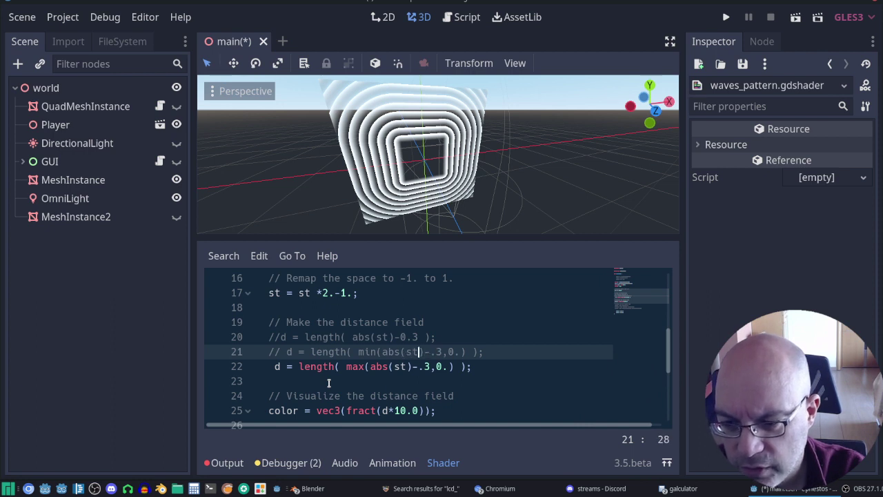
key("Right")
key("Right")
key("Right")
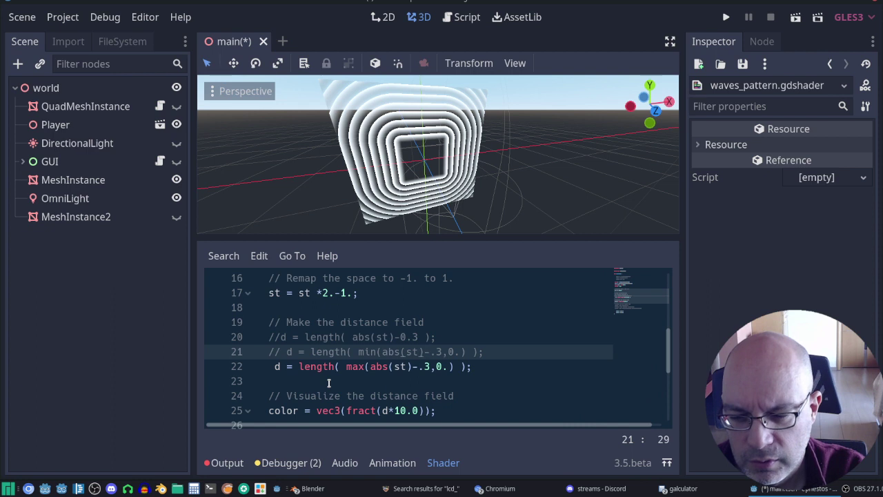
Search Google for 'glsl min' in a new Chromium tab.
right_click(310, 489)
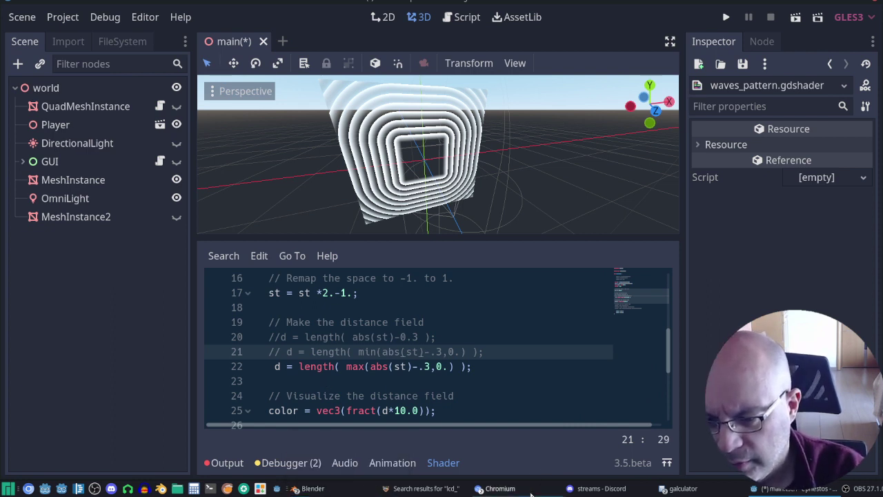
mouse_move(497, 489)
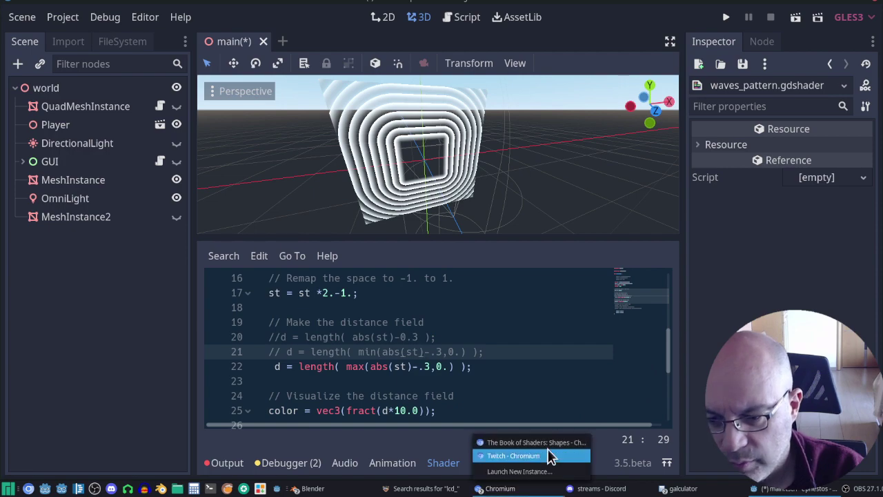
left_click(556, 441)
key("ctrl+t")
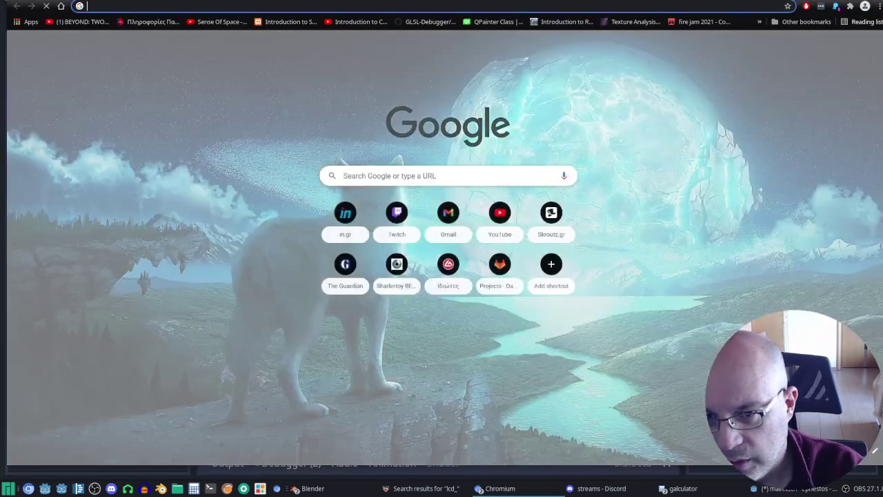
type("glsl ")
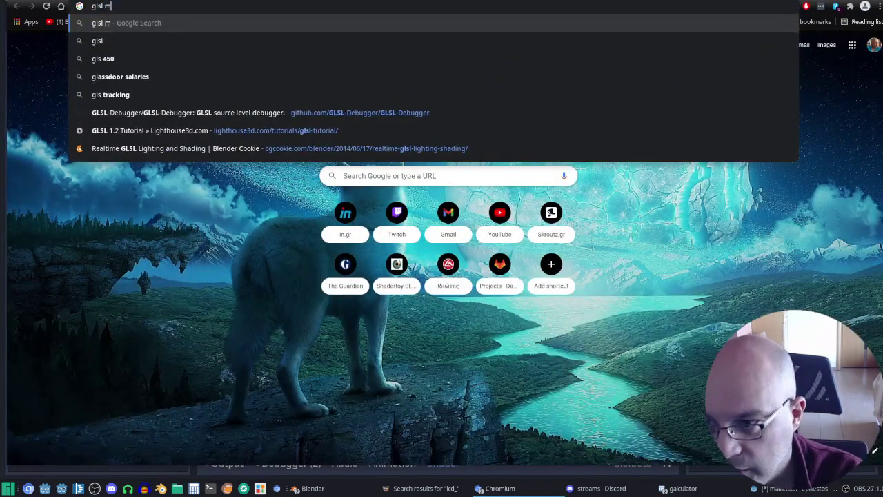
type("min")
key("Return")
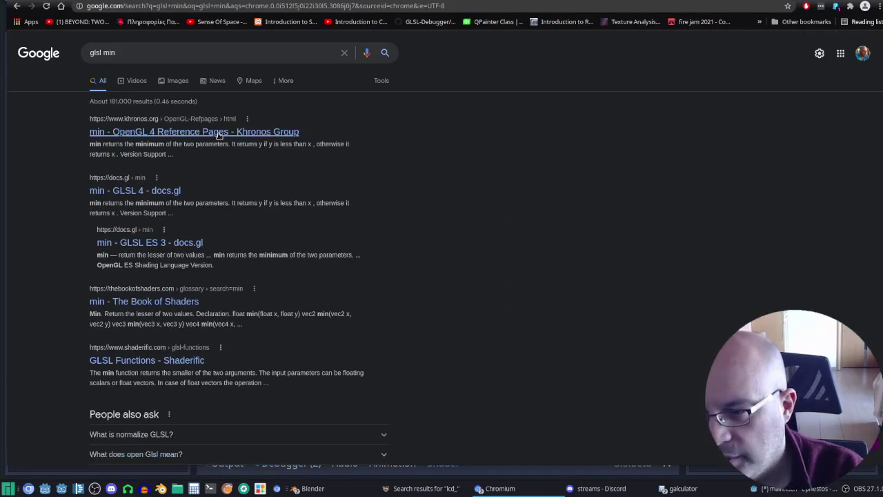
Read the Khronos OpenGL 4 reference page for min() to the bottom, then return to Godot.
left_click(219, 136)
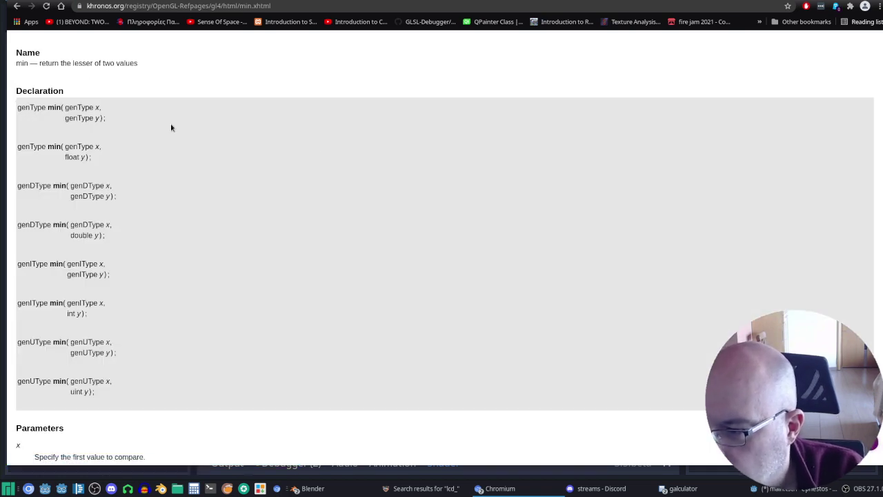
scroll(146, 154, "down", 5)
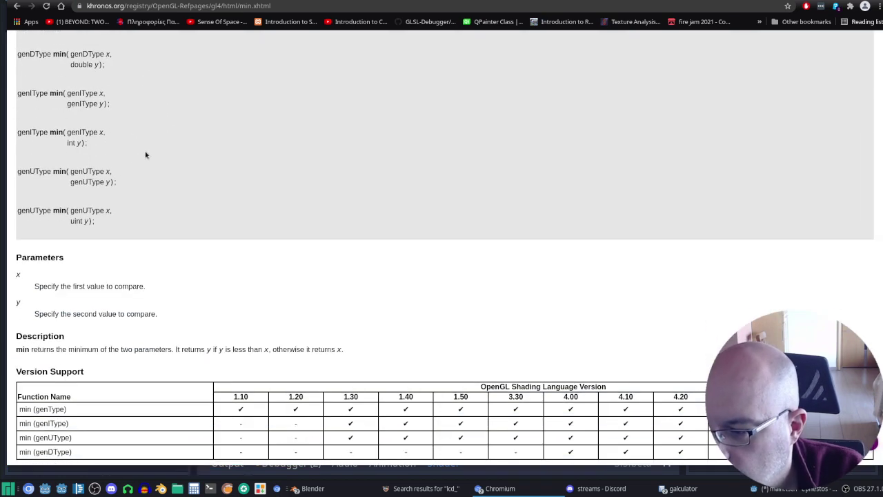
scroll(145, 154, "down", 2)
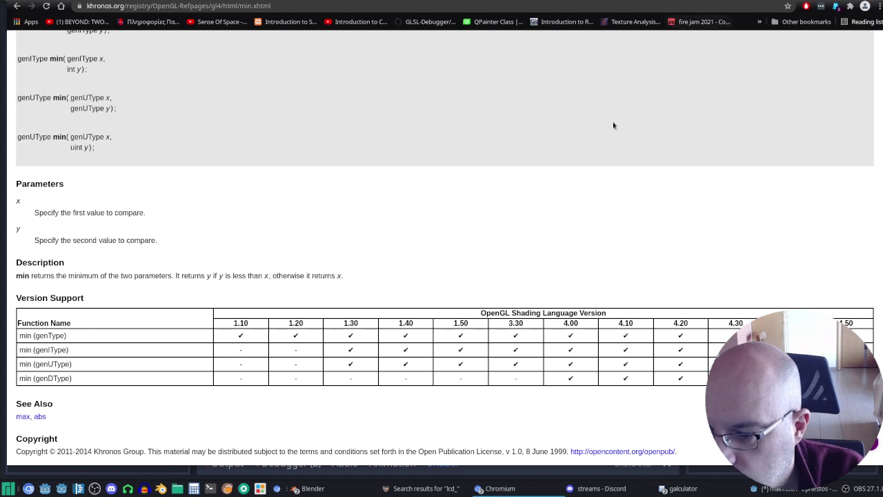
left_click(800, 489)
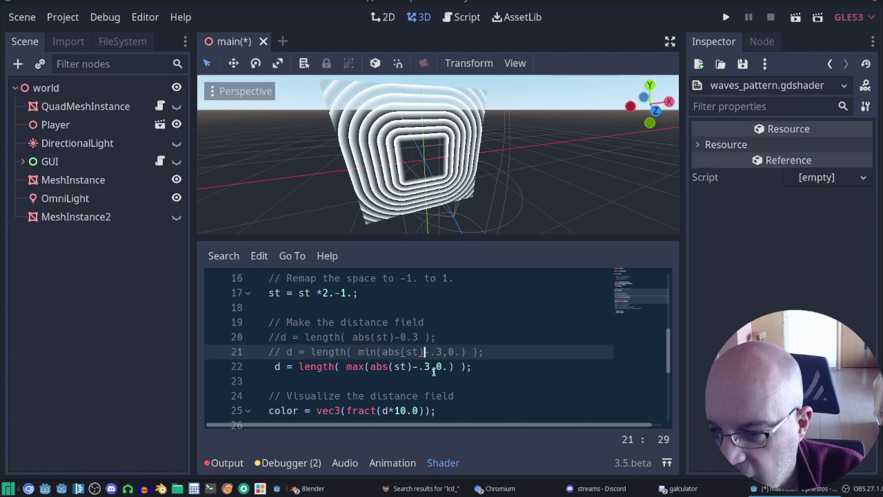
Scroll through the shader, highlighting the st coordinate and its vec2 declaration.
scroll(421, 361, "up", 4)
scroll(423, 362, "down", 2)
scroll(423, 362, "up", 2)
scroll(422, 363, "up", 1)
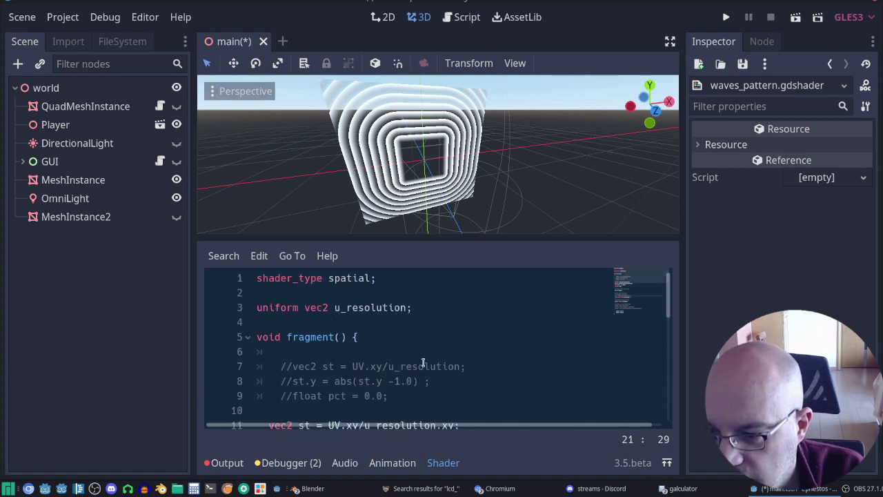
scroll(423, 362, "down", 2)
scroll(423, 363, "down", 2)
scroll(423, 364, "down", 1)
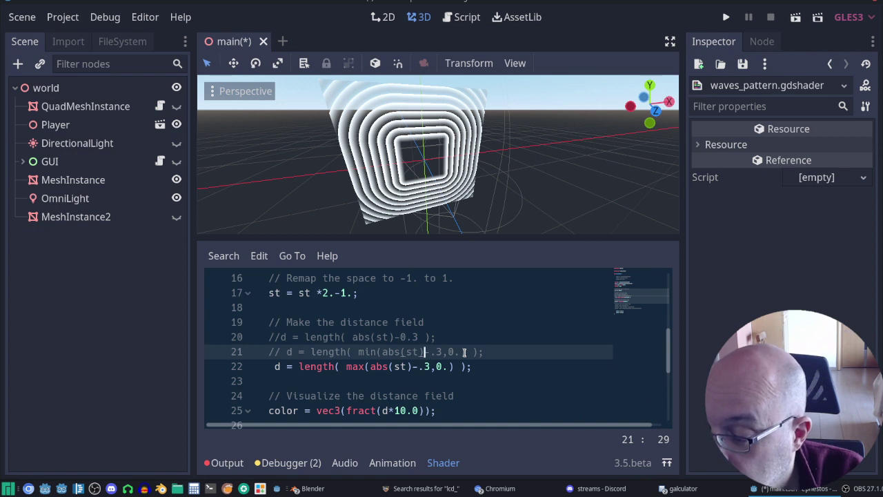
scroll(467, 362, "up", 2)
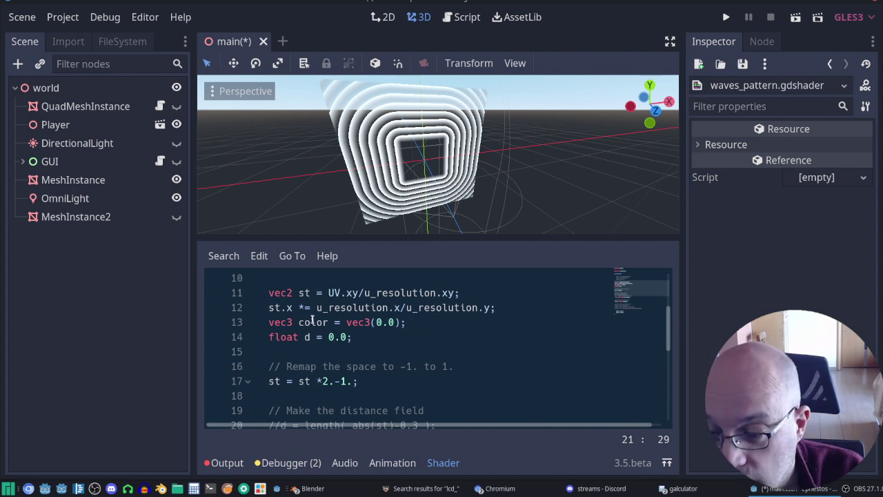
scroll(421, 336, "down", 3)
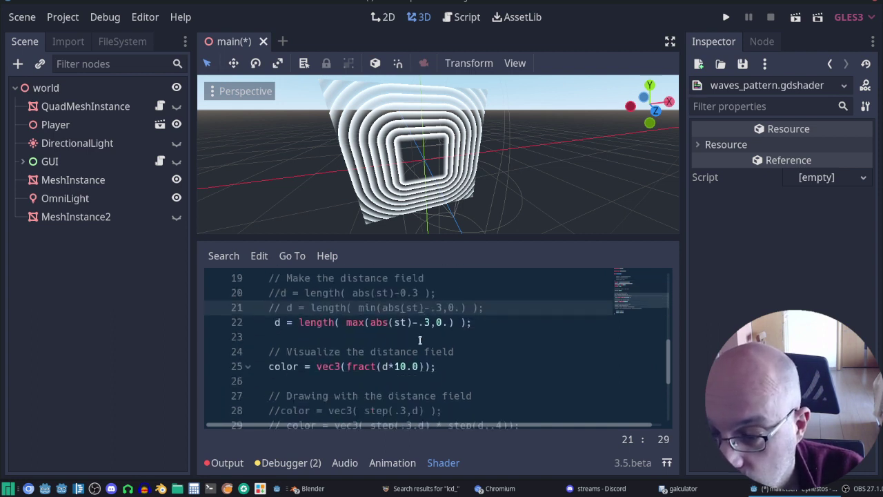
scroll(420, 339, "up", 1)
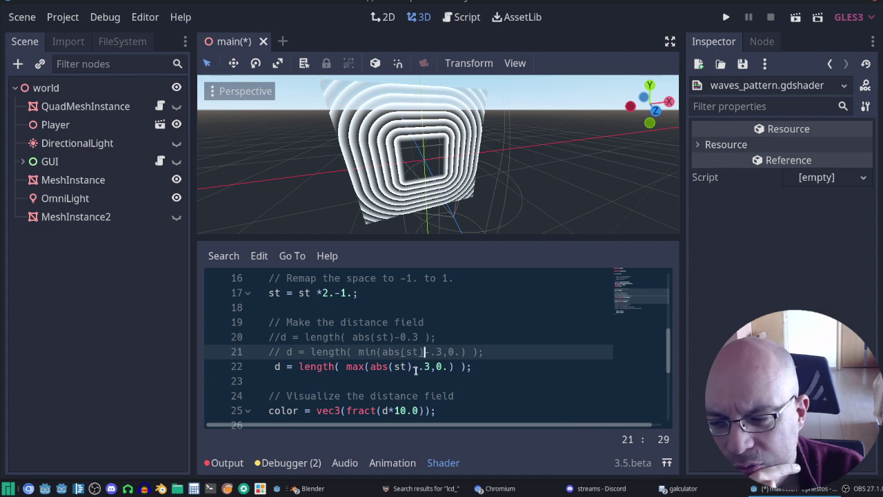
scroll(416, 370, "up", 3)
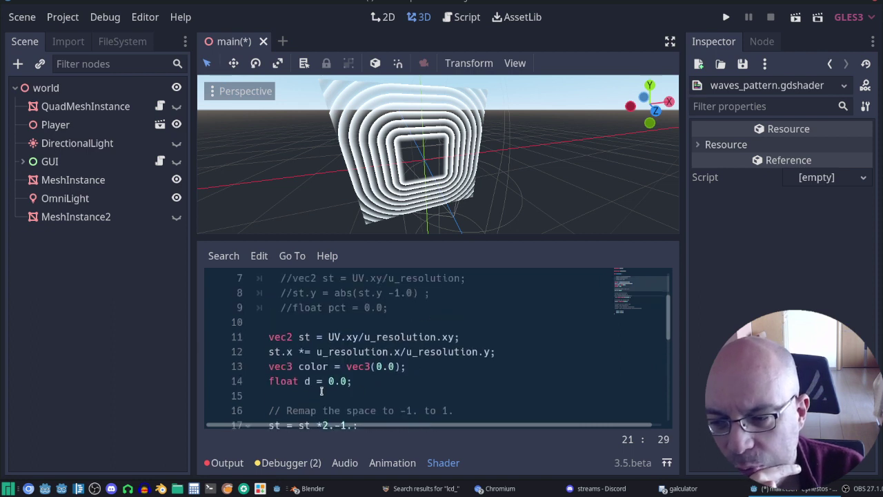
scroll(320, 391, "down", 1)
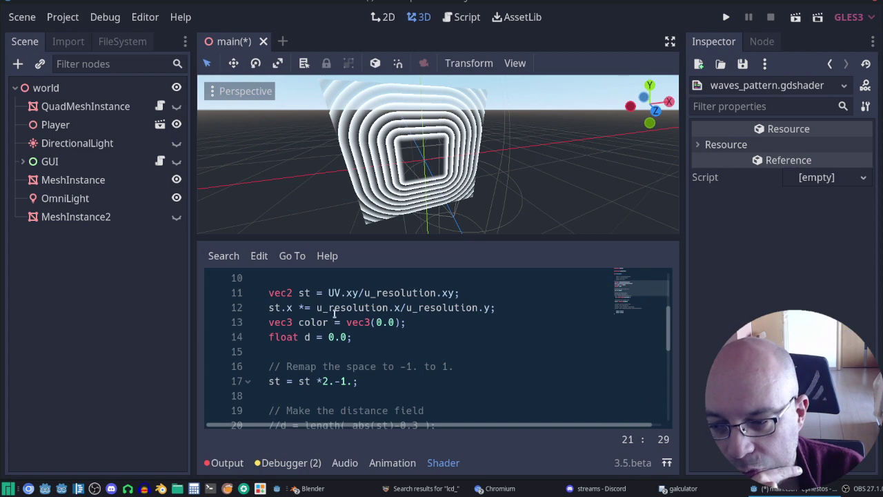
double_click(301, 293)
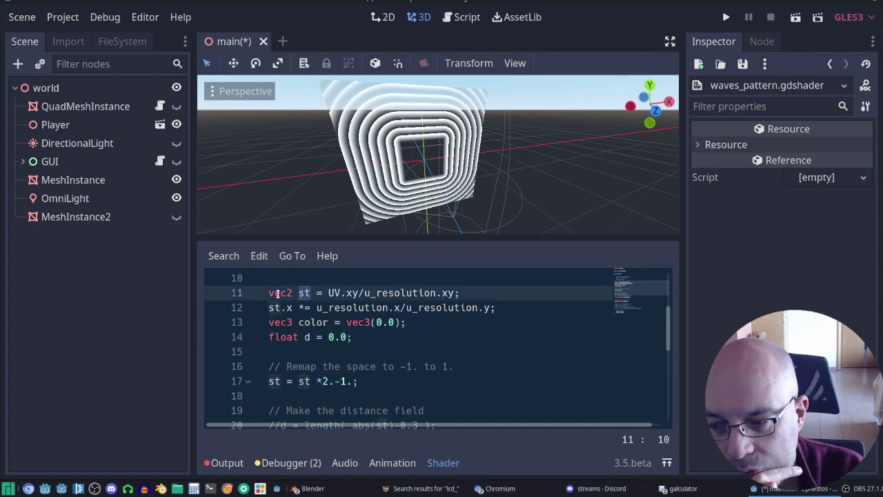
double_click(277, 294)
scroll(469, 296, "down", 5)
scroll(469, 348, "up", 1)
scroll(469, 348, "up", 1)
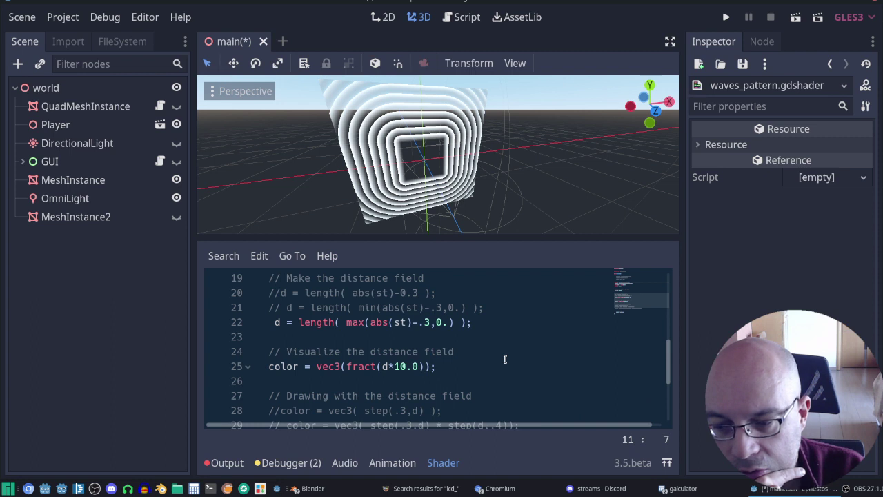
Highlight st in the max()-based distance formula and put the caret at line 22's start.
double_click(400, 321)
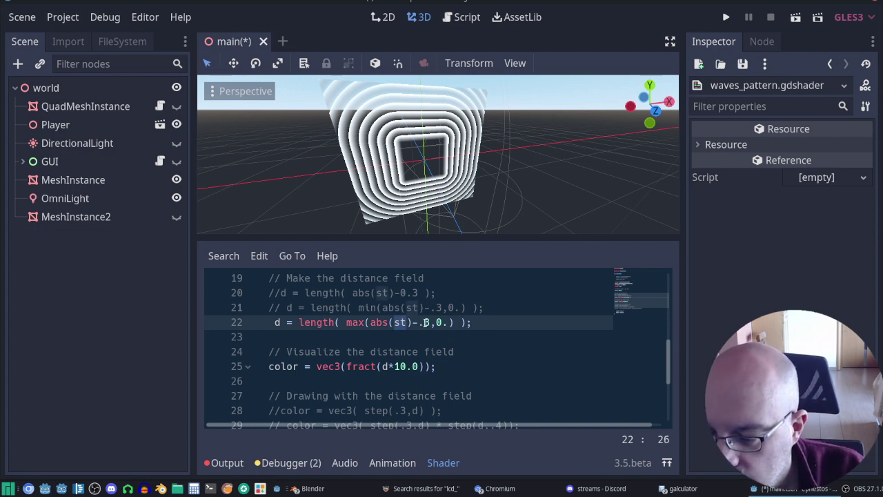
scroll(472, 341, "up", 1)
scroll(467, 347, "down", 1)
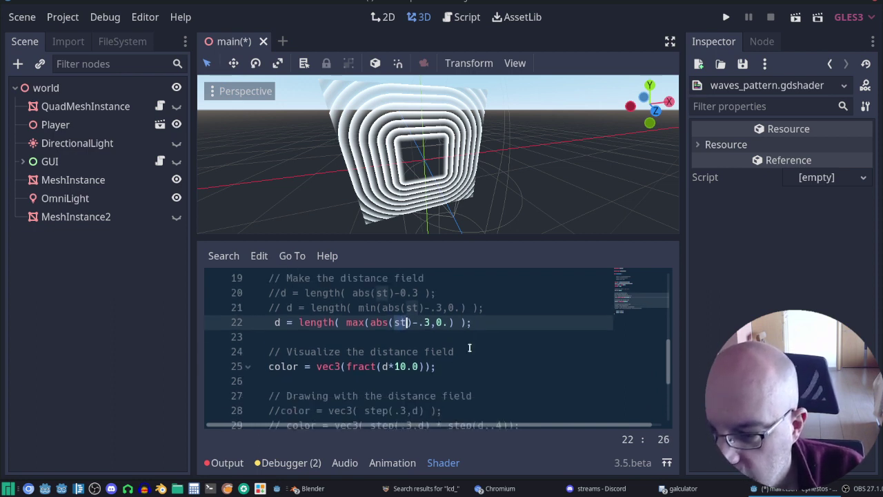
left_click(270, 322)
Comment out the max() line 22 and uncomment the min()-based line 21.
type("//")
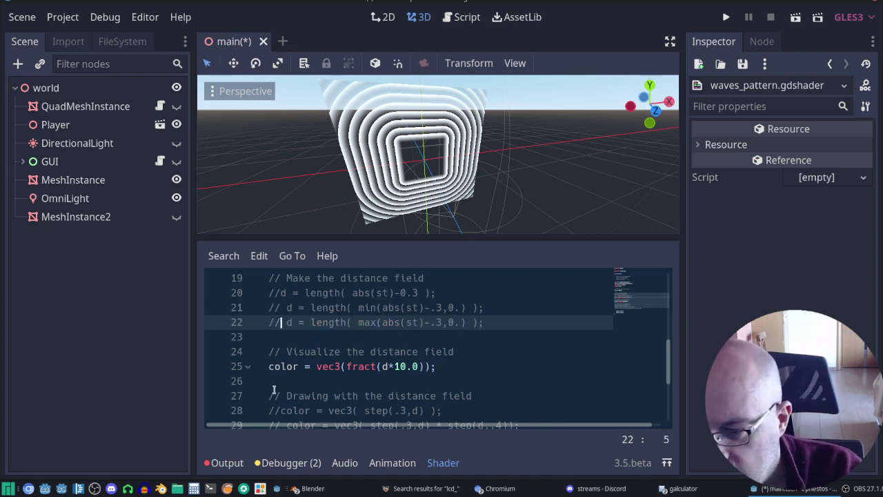
key("Up")
key("Left")
key("Delete")
key("Delete")
key("Delete")
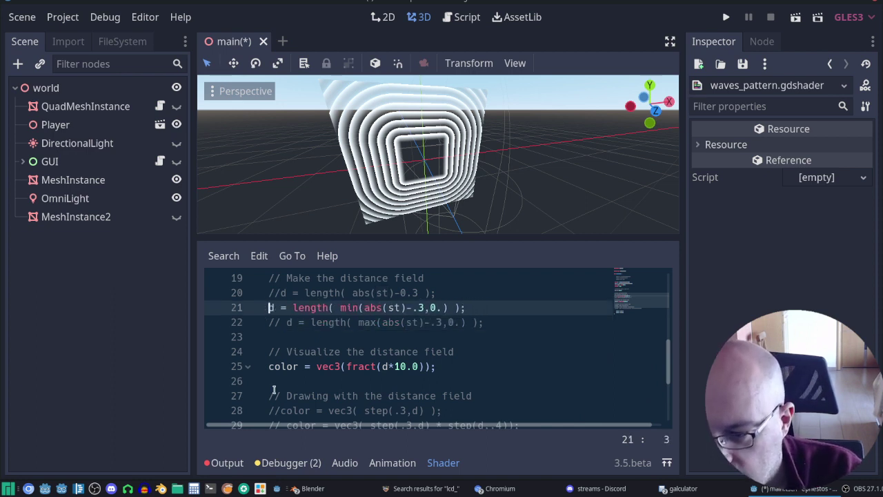
key("Right")
key("Right")
key("Right")
key("Right")
key("Right")
key("Right")
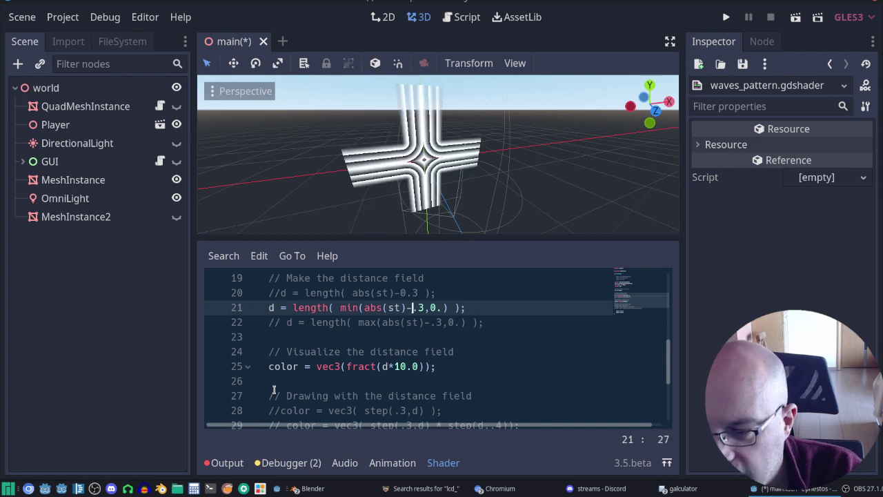
Step through line 21's min(abs(st)-.3, 0.) formula, examining the -.3 offset.
key("Left")
key("Left")
key("Left")
key("Left")
key("Left")
key("Left")
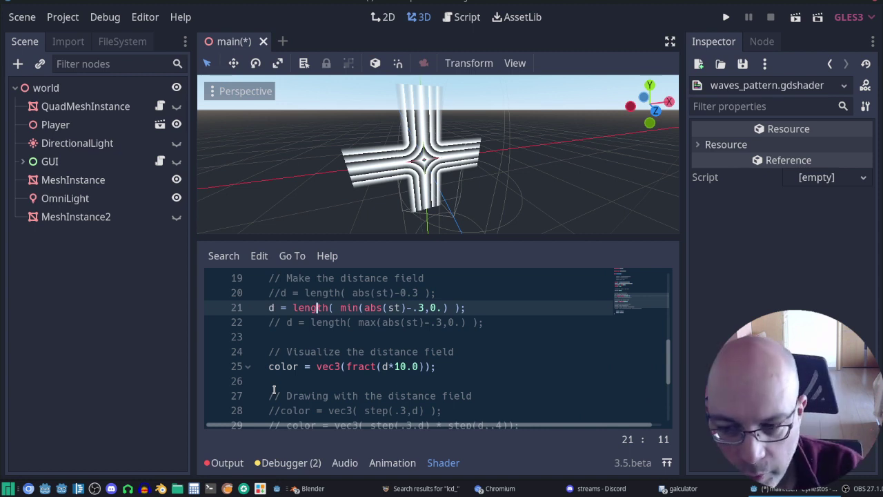
key("Right")
key("Right")
key("Right")
key("Right")
key("Right")
key("Right")
key("Right")
key("Right")
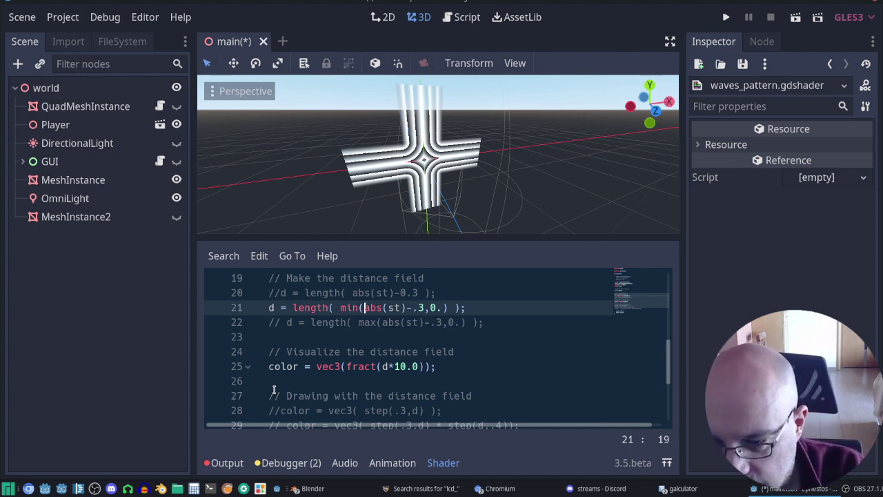
key("Right")
key("Right")
key("Right")
key("Right")
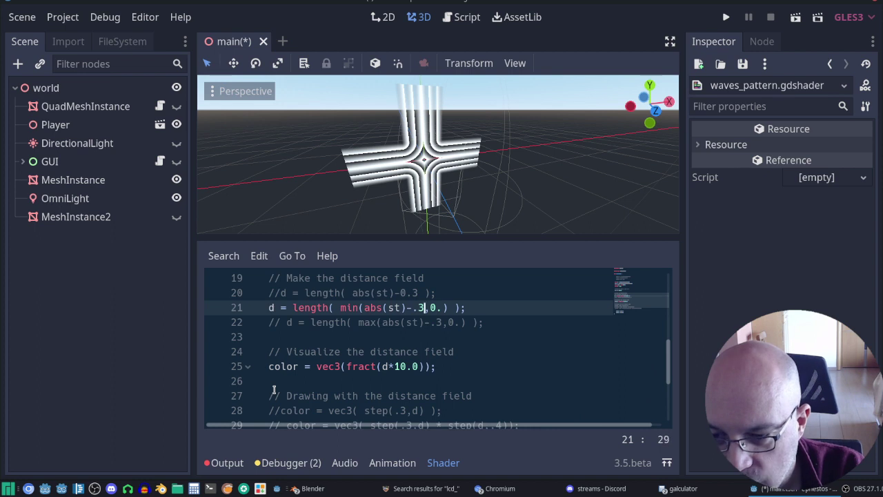
key("Right")
key("Left")
key("Left")
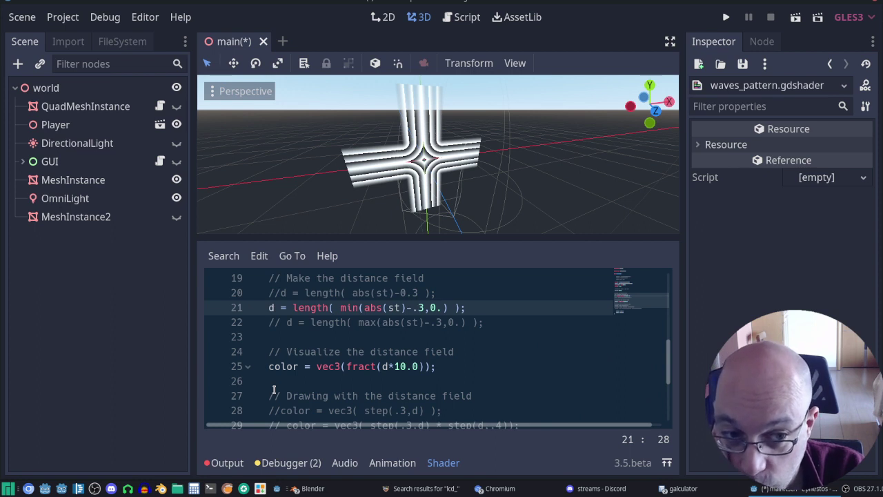
key("Left")
key("Left")
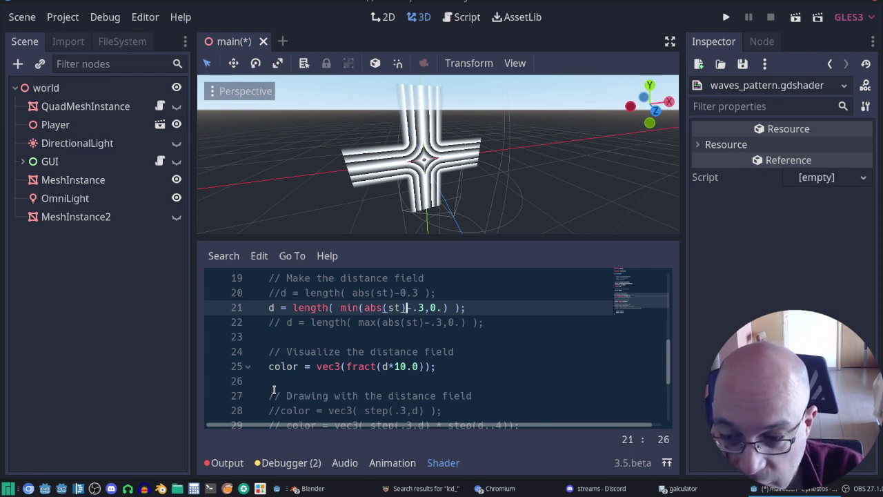
key("Right")
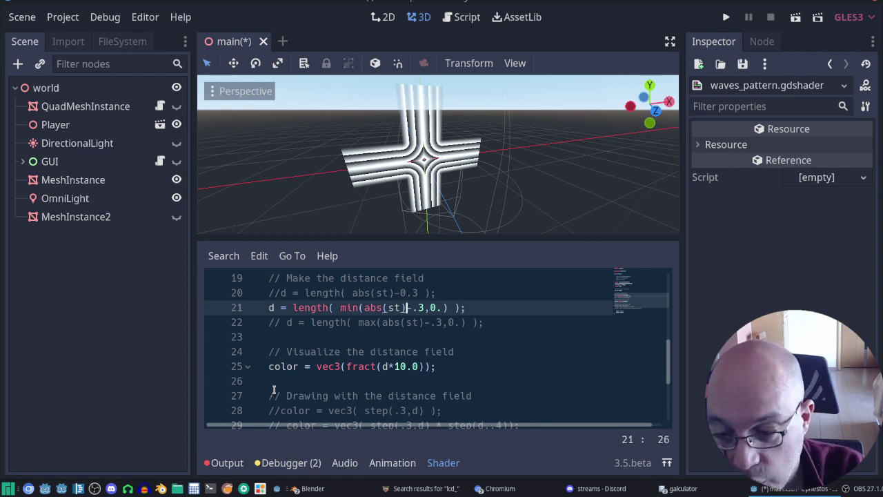
key("Right")
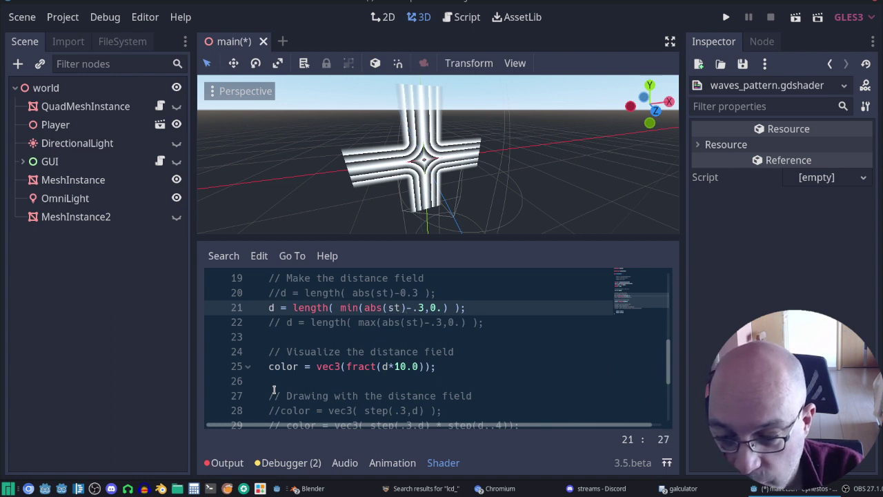
key("Right")
key("Right")
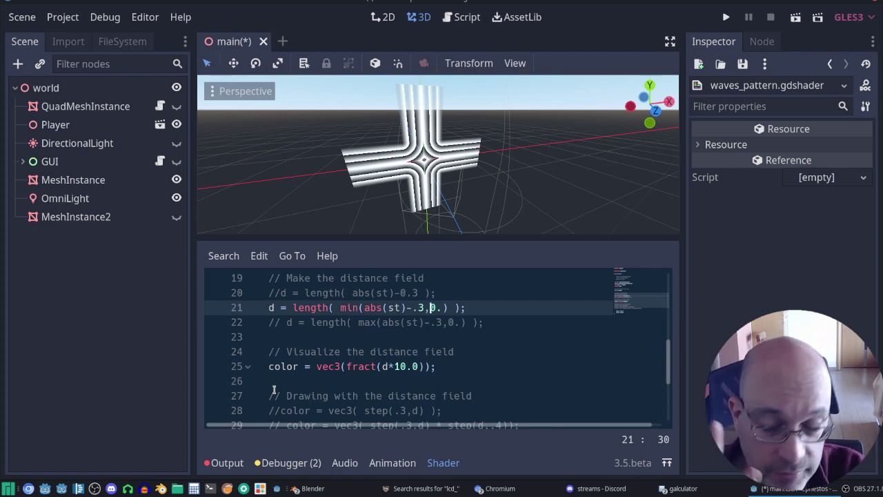
key("Left")
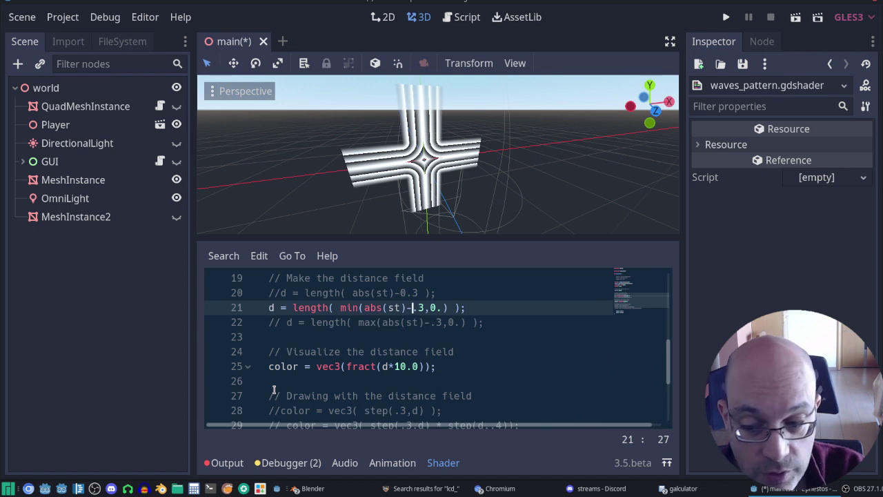
key("Left")
key("Left")
key("Left")
key("Left")
key("Left")
key("Left")
key("Left")
key("Left")
key("Left")
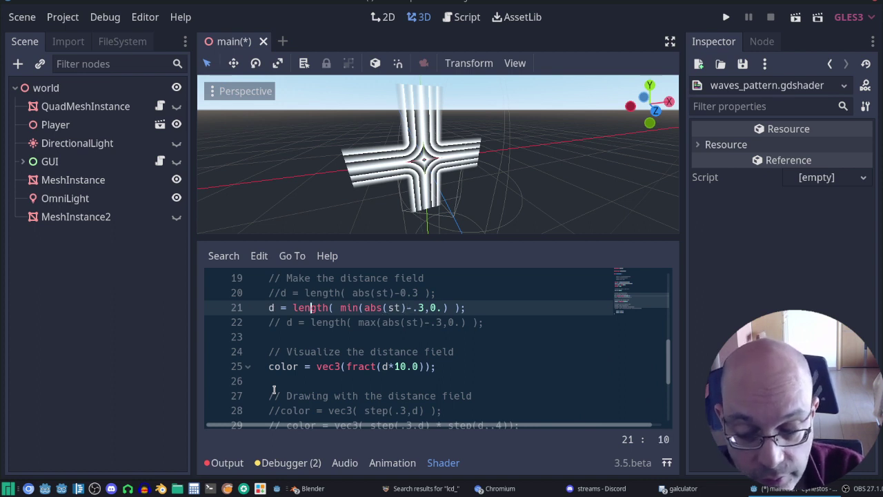
Compare the max() formula on line 22 with the min() call, then return along line 21.
key("Down")
key("Down")
key("Down")
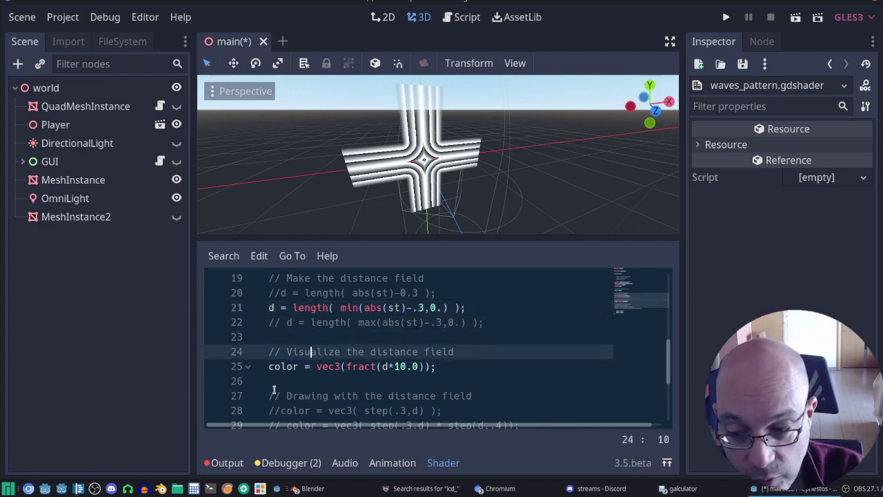
key("Up")
key("Up")
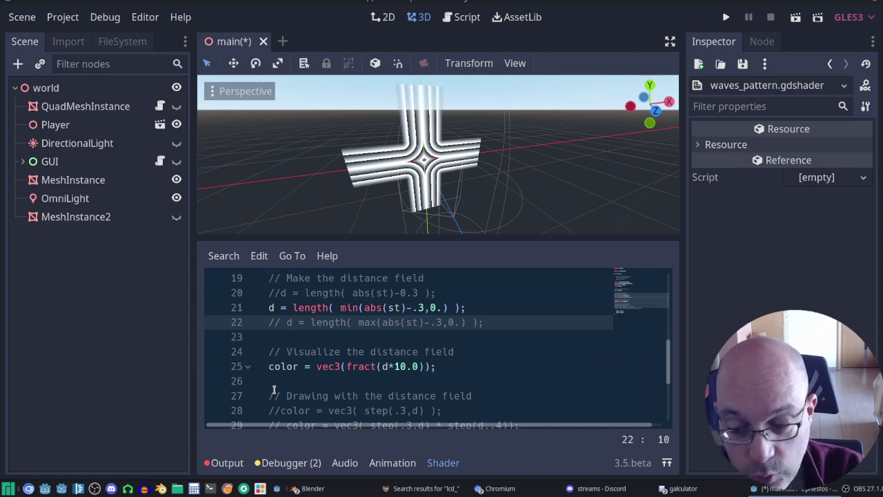
key("Right")
key("Right")
key("Right")
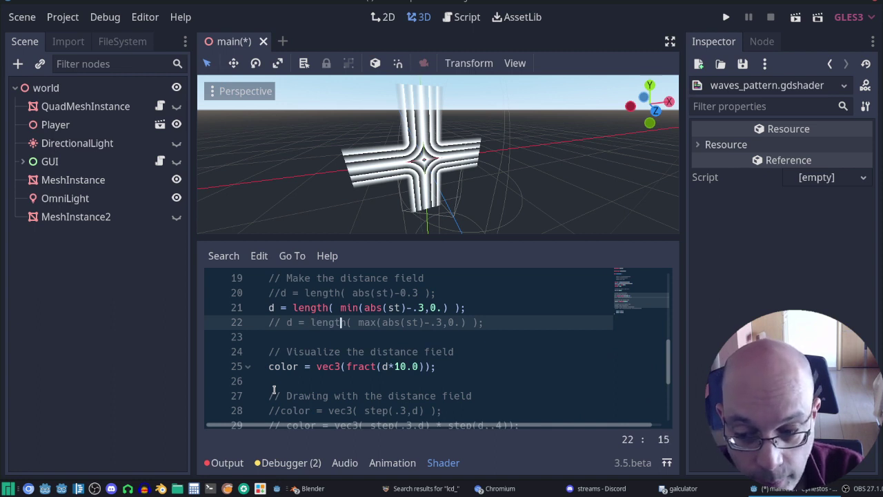
key("Right")
key("Right")
key("Right")
key("Right")
key("Right")
key("Right")
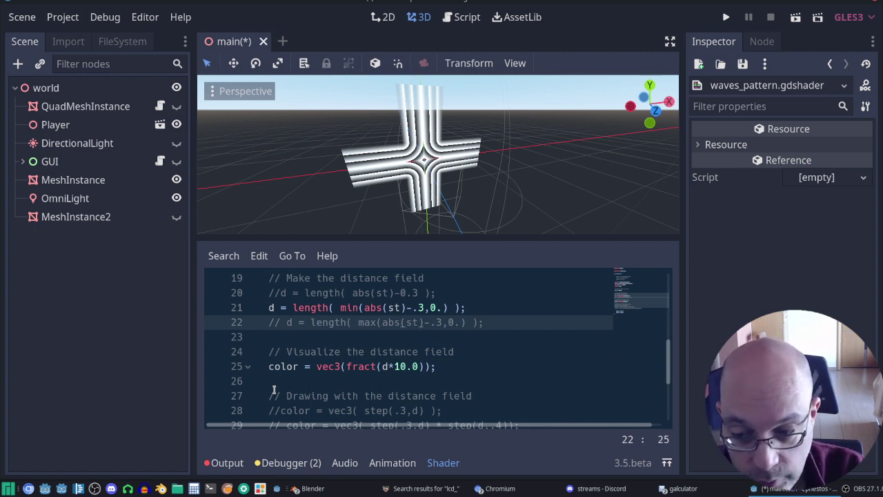
key("Right")
key("Right")
key("Right")
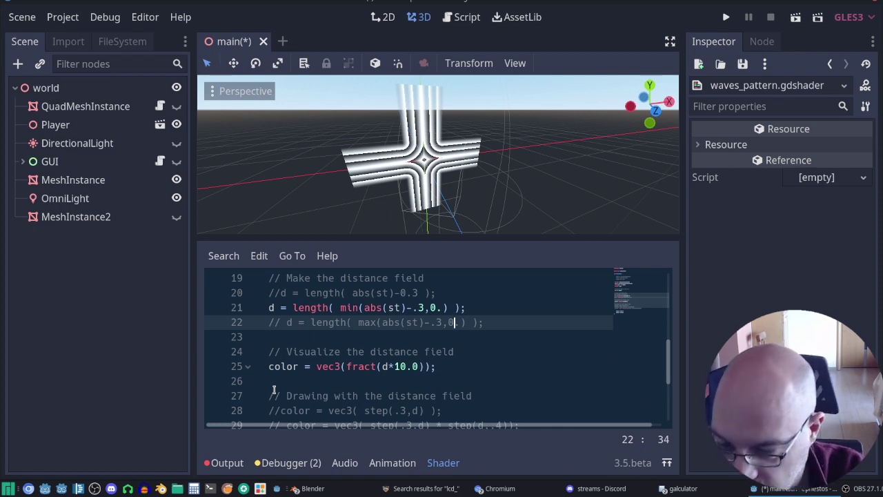
key("Up")
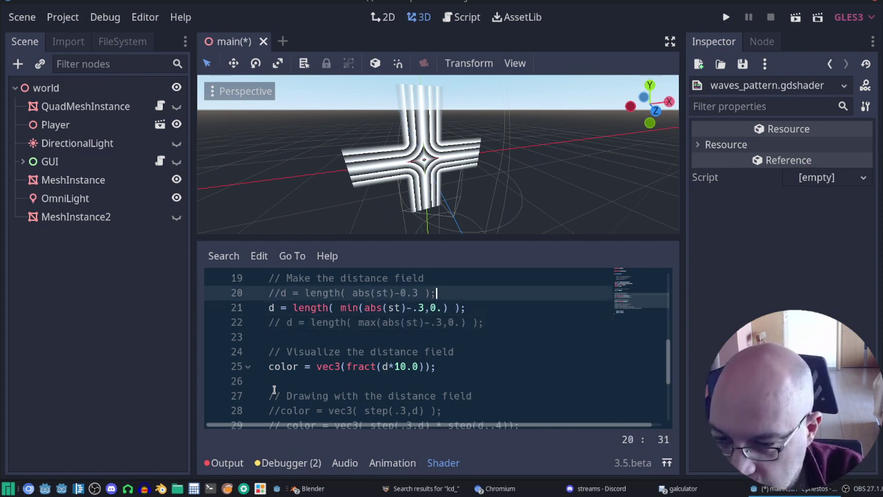
key("Left")
key("Left")
key("Left")
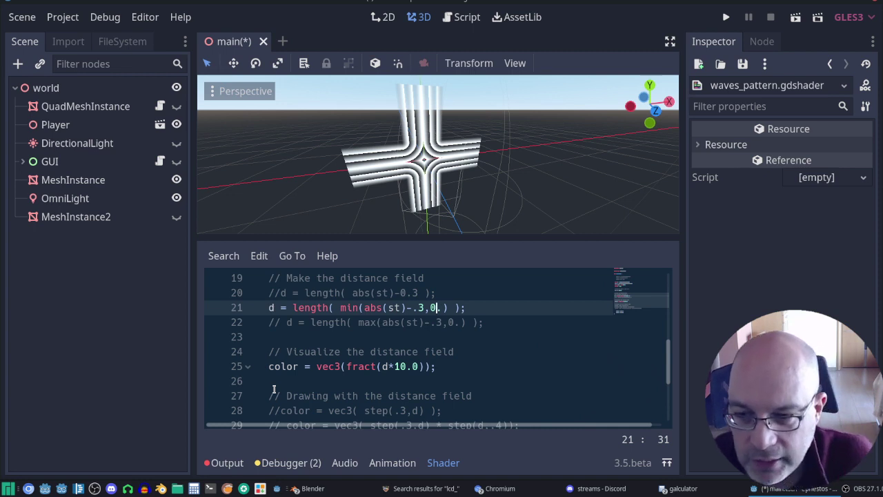
key("Down")
key("Down")
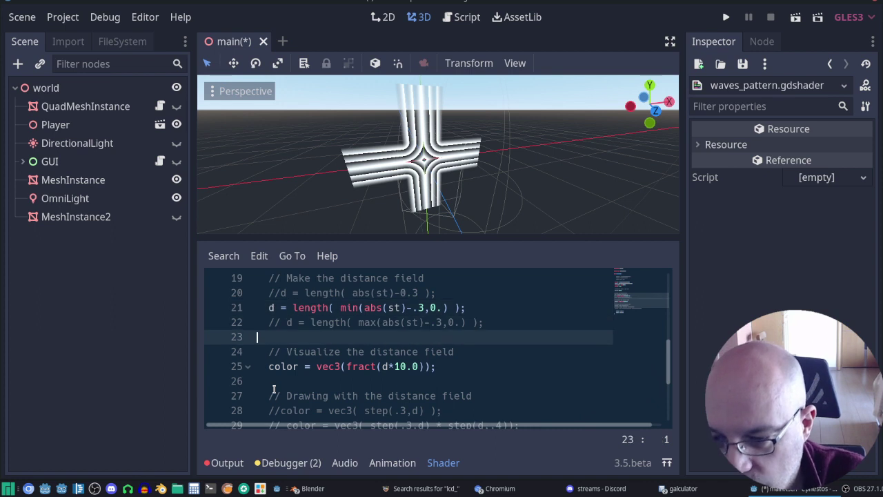
key("Up")
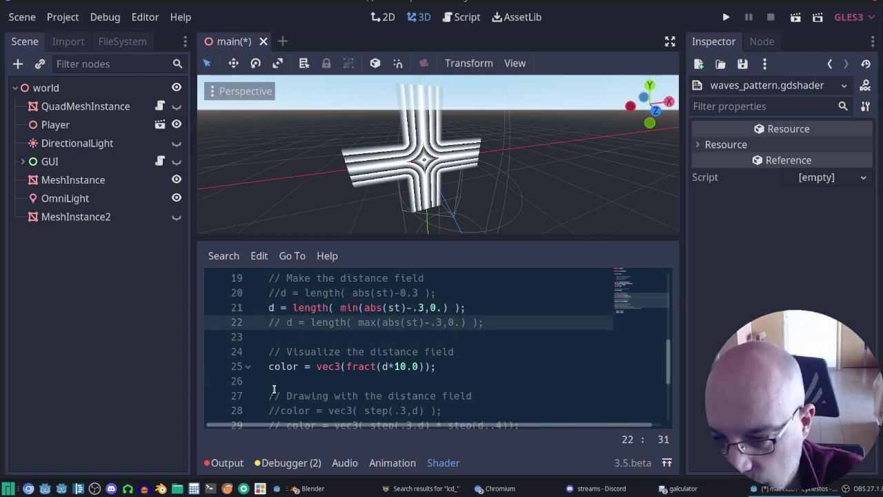
key("Right")
key("Right")
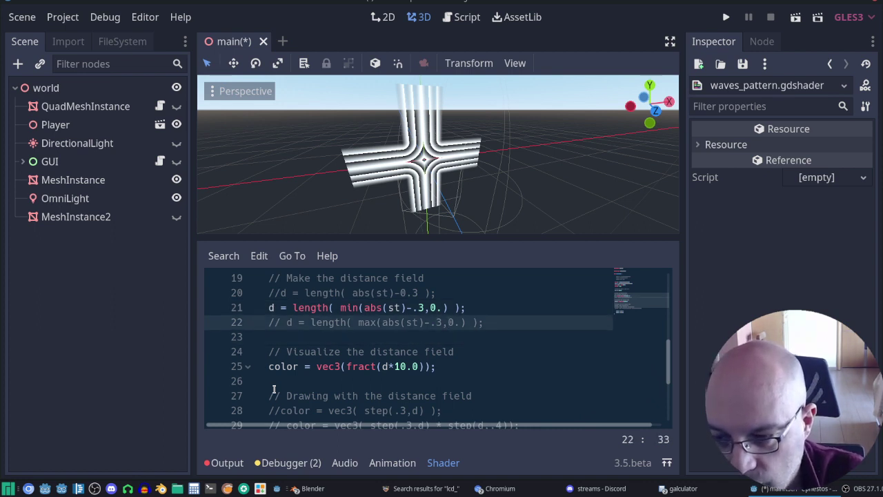
key("Up")
key("Up")
key("Up")
key("Up")
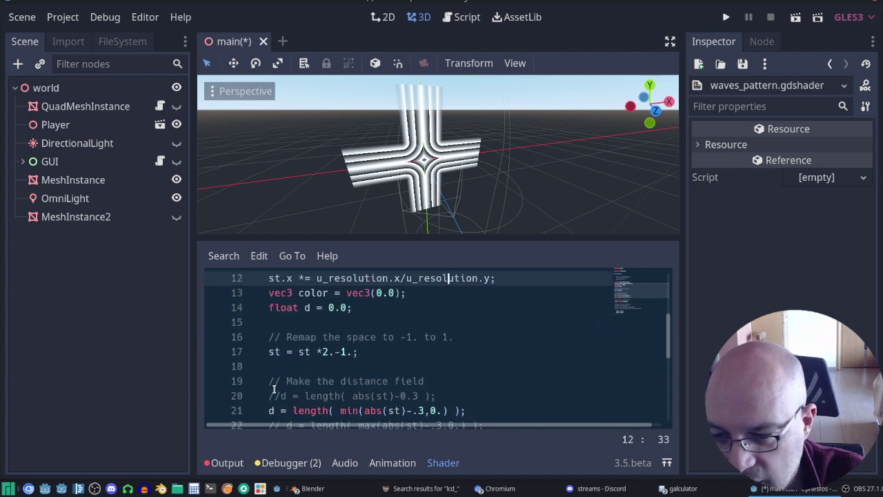
key("Down")
key("Down")
key("Down")
key("Down")
key("Down")
key("Down")
key("Up")
key("Up")
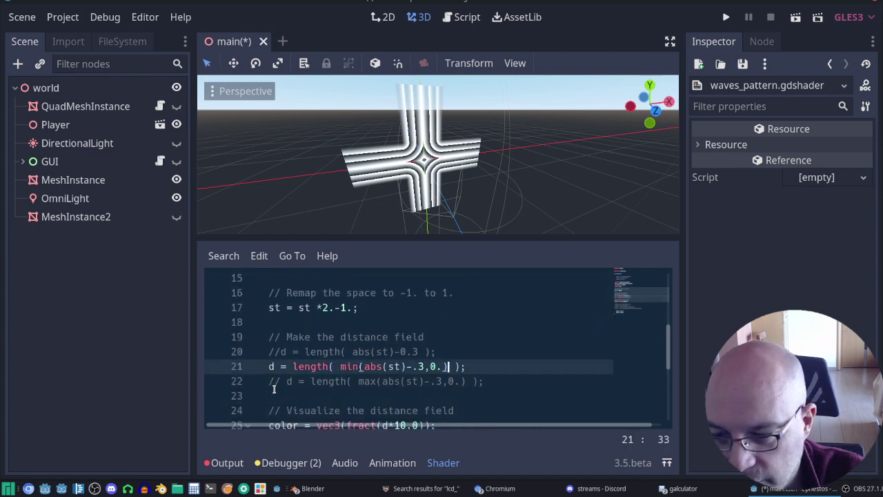
key("Left")
key("Left")
key("Left")
key("Left")
key("Left")
key("Left")
key("Left")
key("Left")
key("Left")
key("Left")
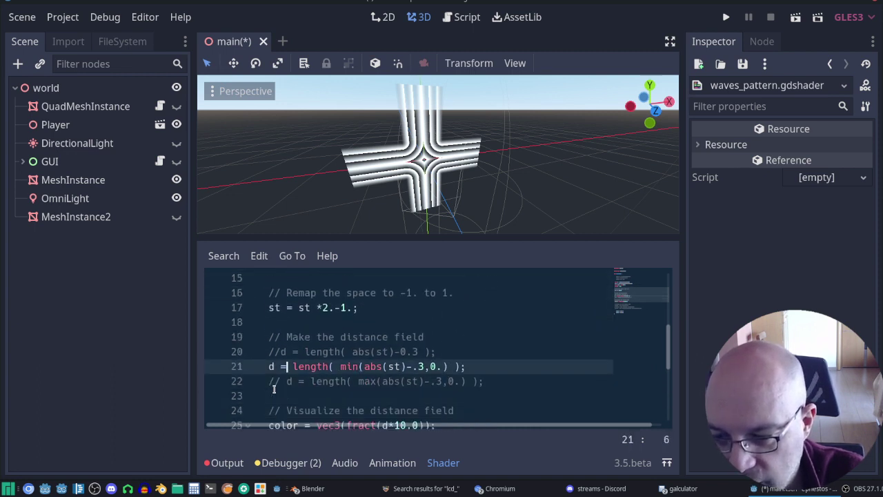
key("Left")
key("Left")
key("Left")
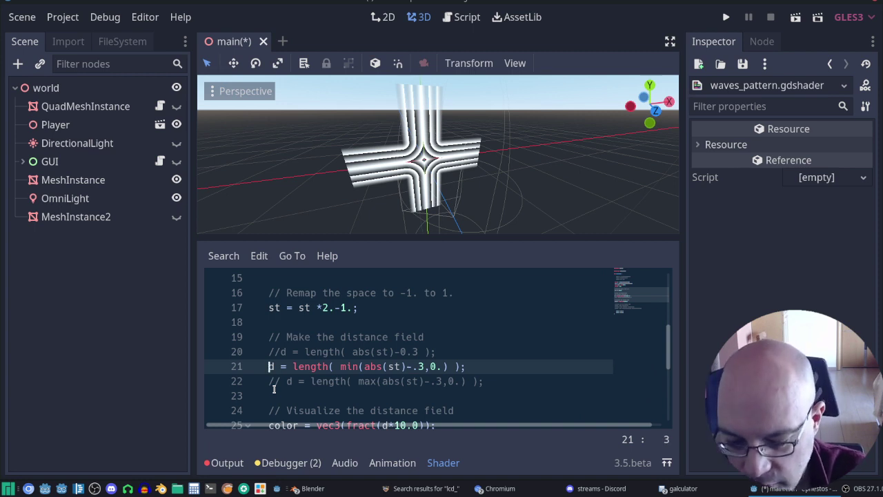
Comment out line 21, uncomment line 22, and delete its -.3 offset to draw circular rings.
type("//")
key("Down")
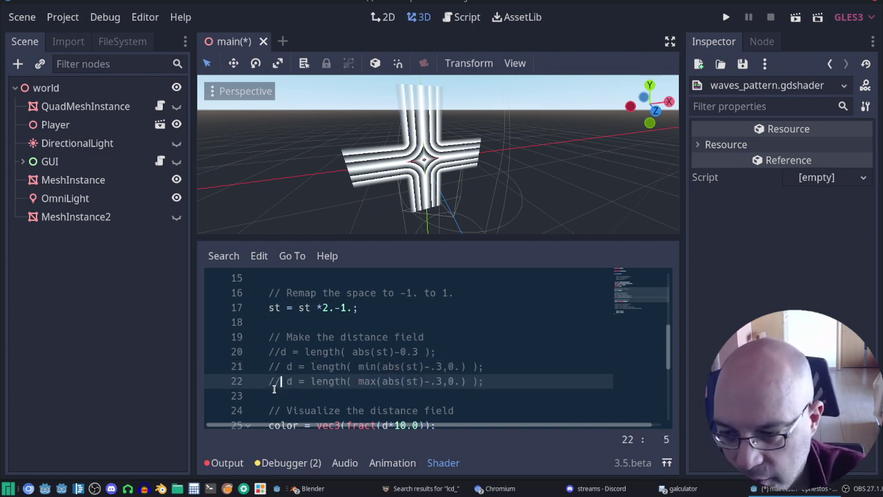
key("Left")
key("BackSpace")
key("BackSpace")
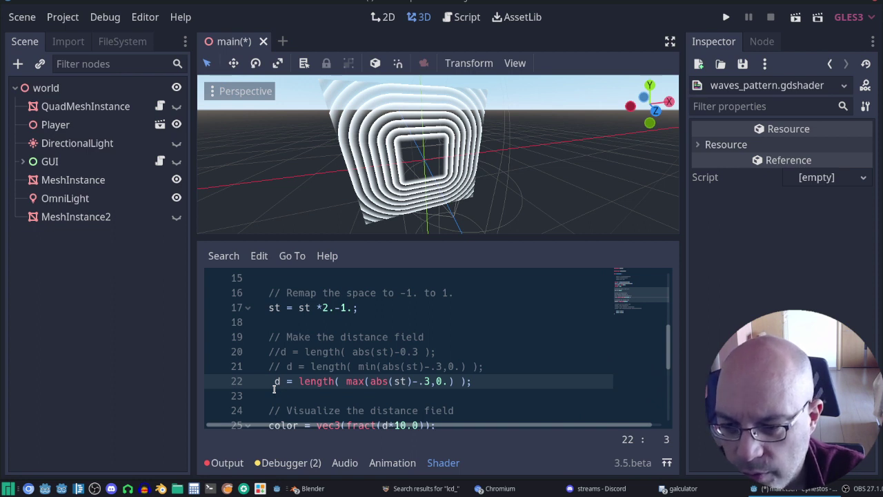
key("Right")
key("Right")
key("Right")
key("Right")
key("Right")
key("Right")
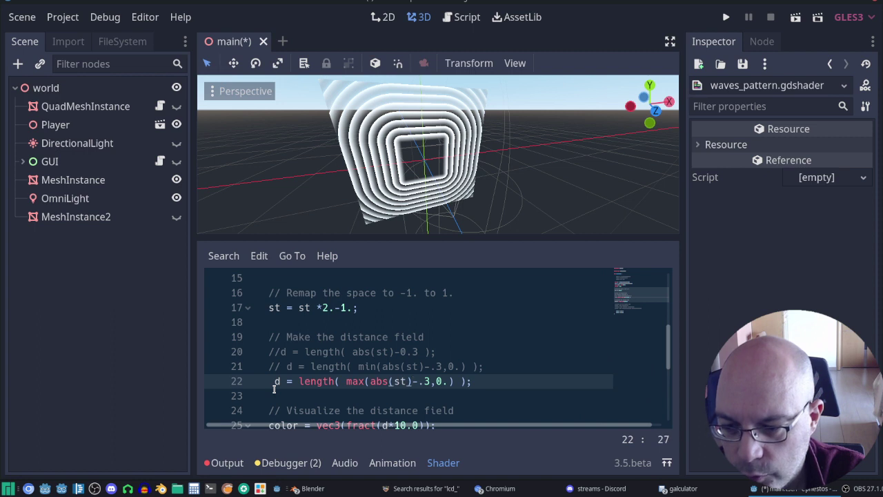
key("Delete")
key("Delete")
key("Delete")
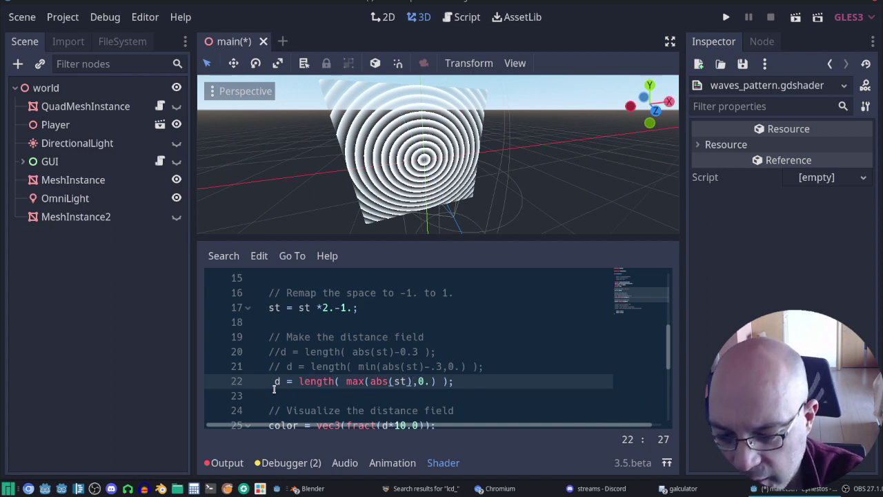
Retype the -.3 offset, then try -.1 and inspect the resulting rings.
type("-")
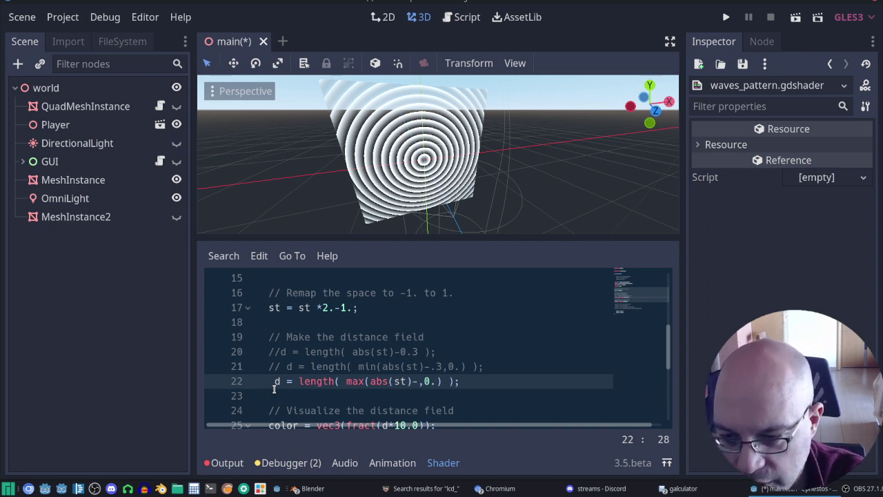
type(".3")
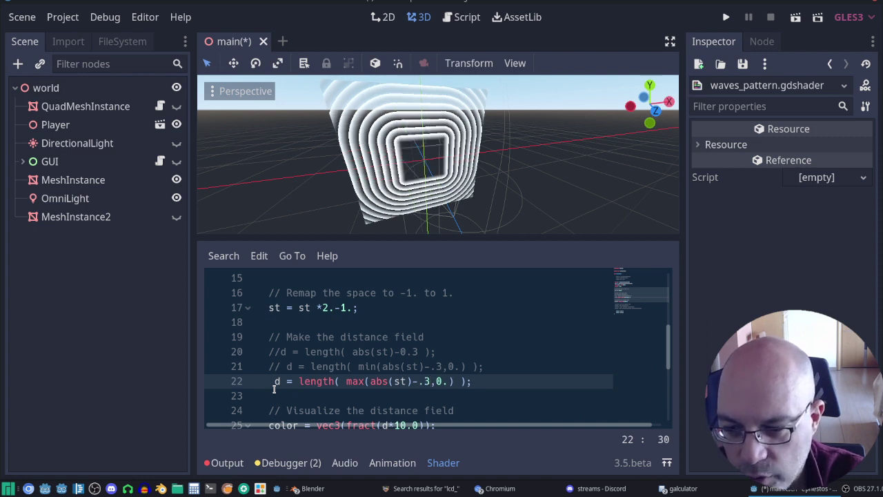
key("BackSpace")
type("1")
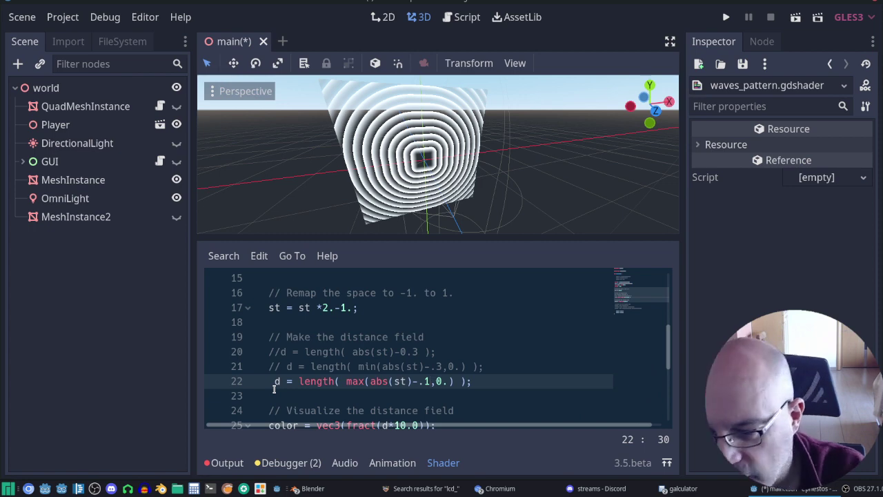
scroll(327, 372, "down", 2)
scroll(327, 372, "down", 3)
scroll(327, 372, "up", 3)
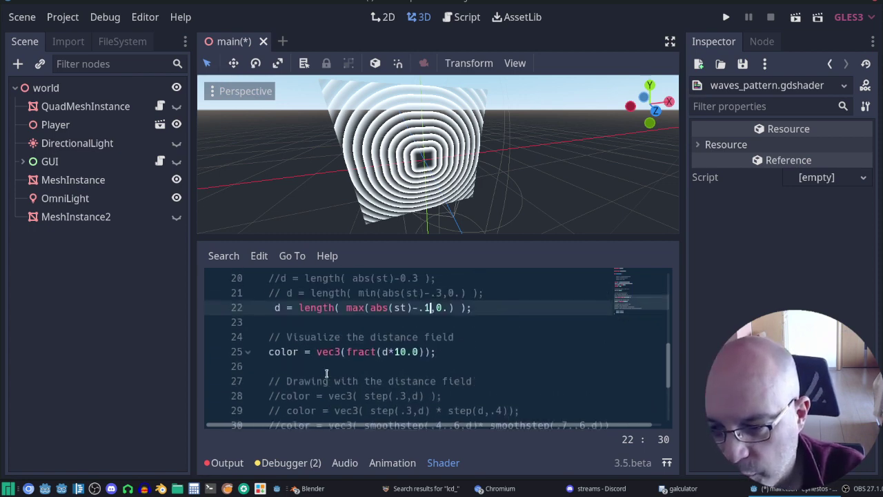
scroll(327, 373, "down", 2)
scroll(327, 374, "up", 1)
scroll(326, 375, "up", 1)
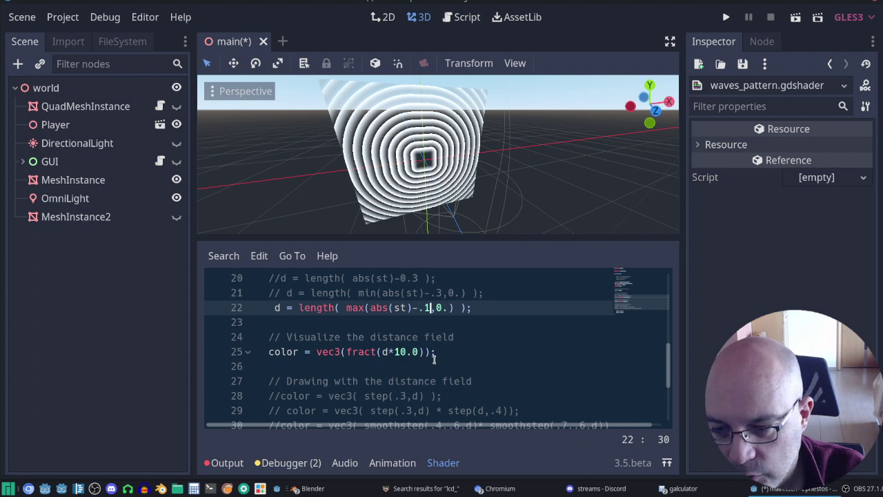
Restore the offset to -.3 for rounded-square rings and position before fract on line 25.
key("BackSpace")
type("3")
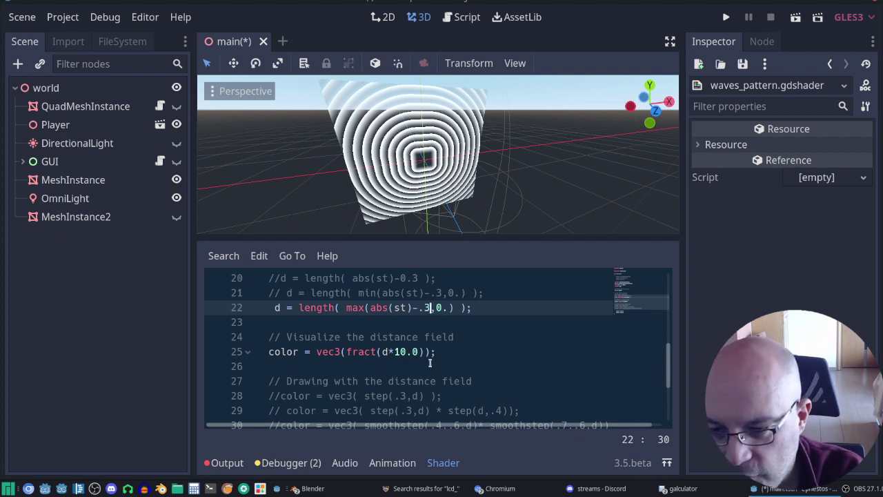
key("Down")
key("Down")
key("Down")
key("Left")
key("Left")
key("Left")
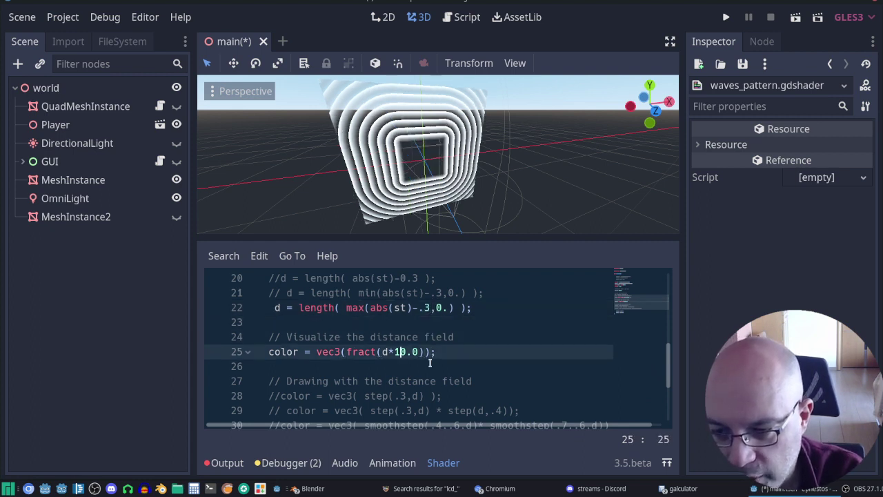
key("Left")
key("Left")
key("Left")
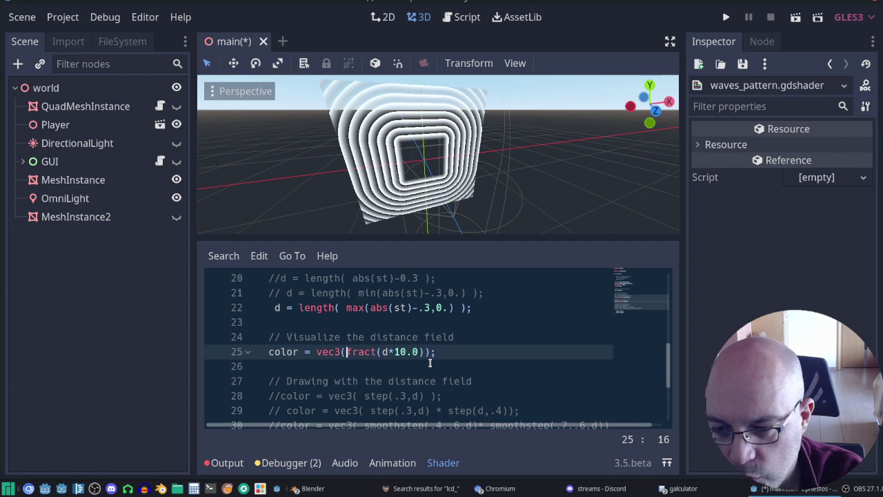
Strip fract so line 25 reads vec3(d) for a smooth gradient, then remove d to rewrite it.
key("Delete")
key("Delete")
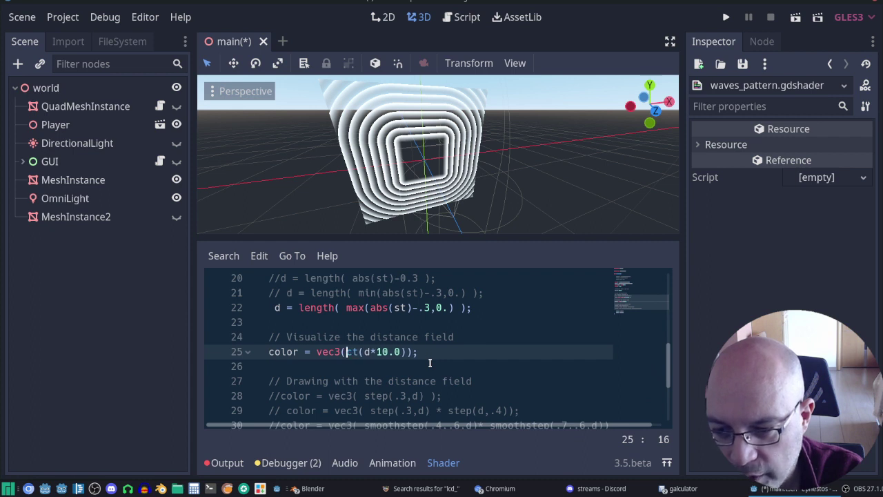
key("Delete")
key("Delete")
key("Delete")
key("Delete")
key("Delete")
key("Delete")
key("Delete")
key("Delete")
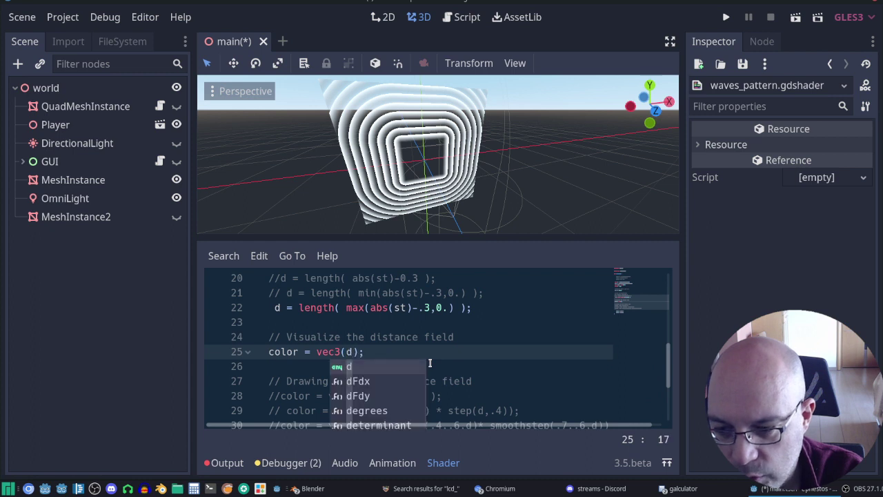
key("Right")
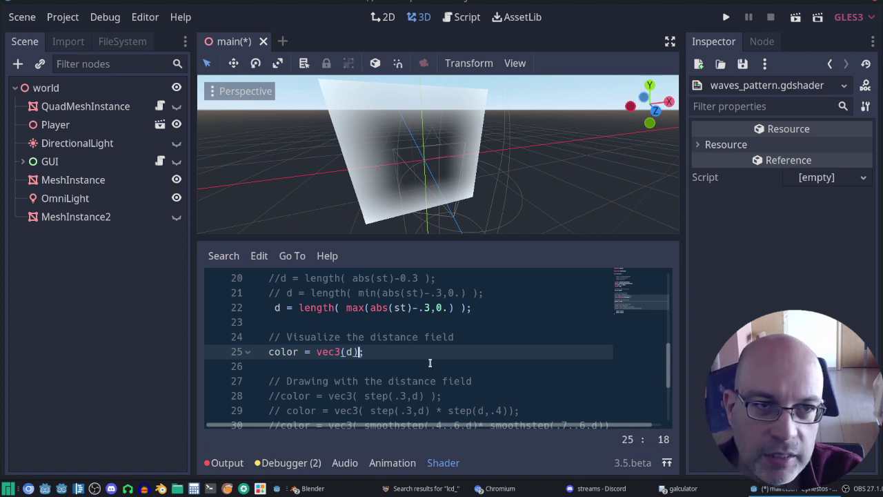
key("Left")
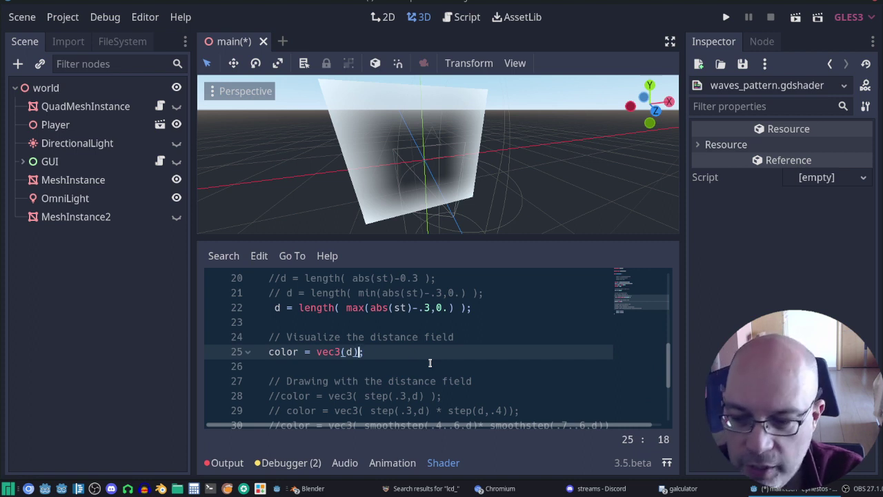
key("BackSpace")
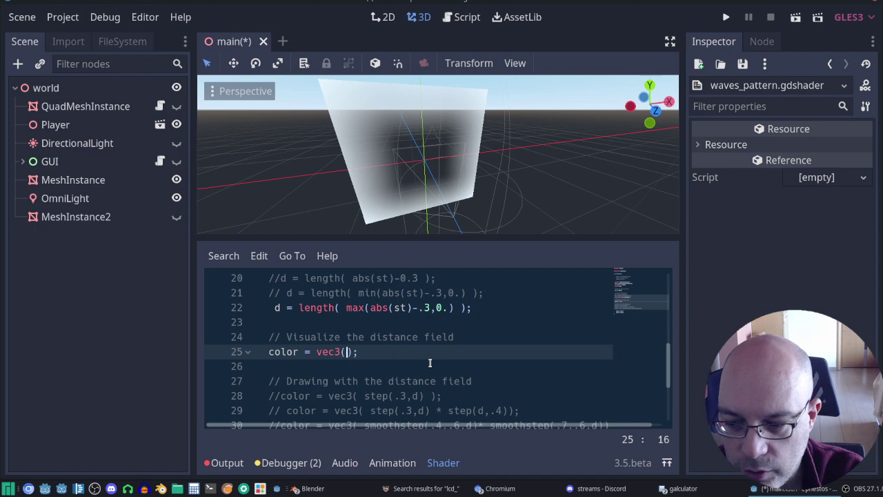
type("0")
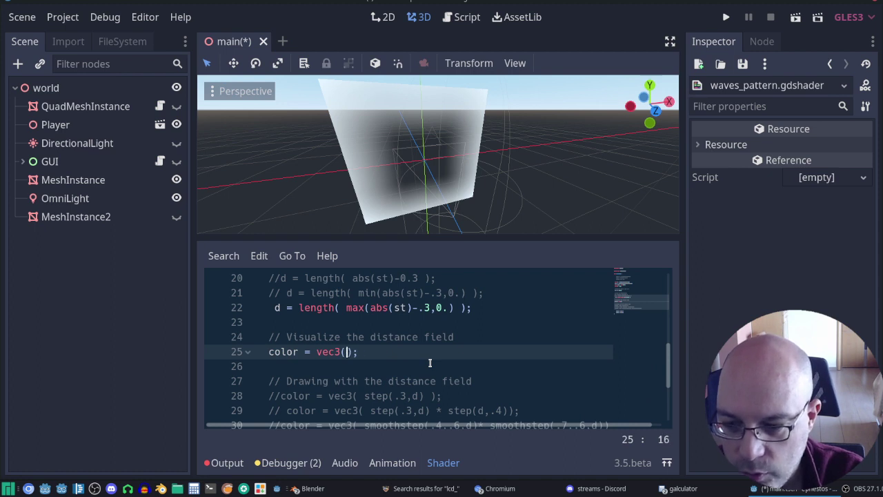
type(".0")
type("d*1")
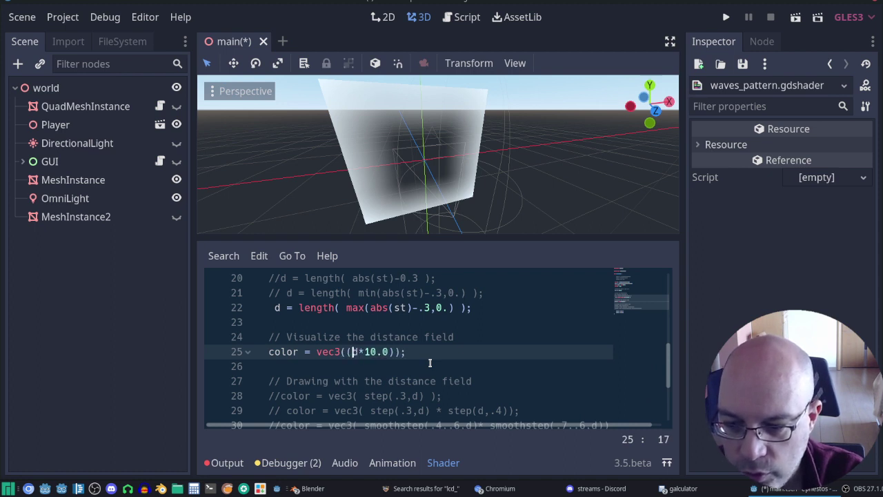
type("ct(")
Wrap d*10.0 in fract on line 25, trying multipliers 1.0 and 2.0 along the way.
key("Left")
type("fra")
key("Left")
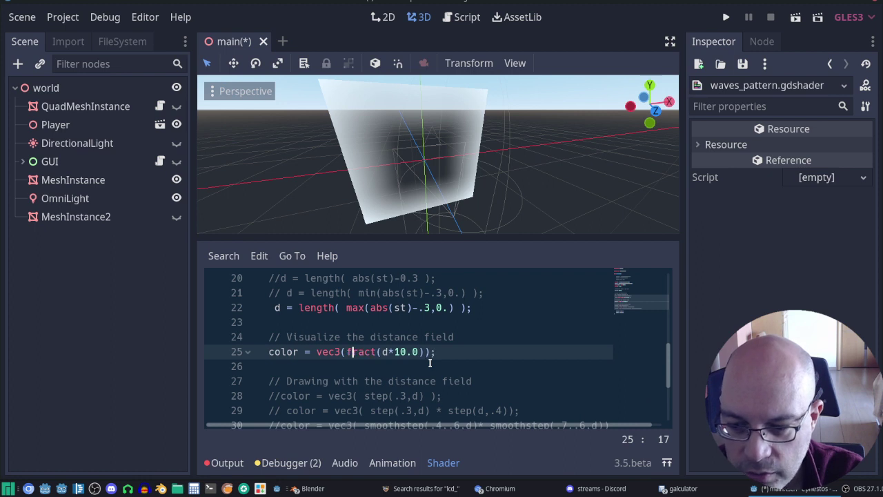
key("Left")
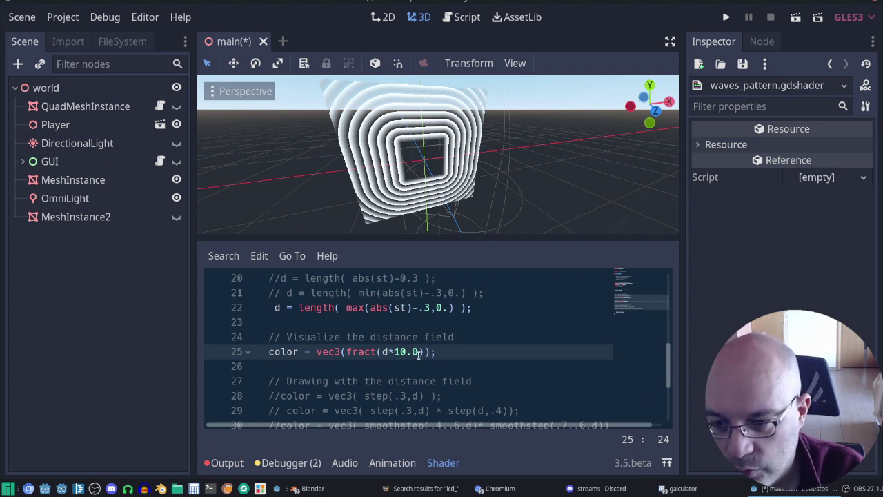
key("Right")
key("Delete")
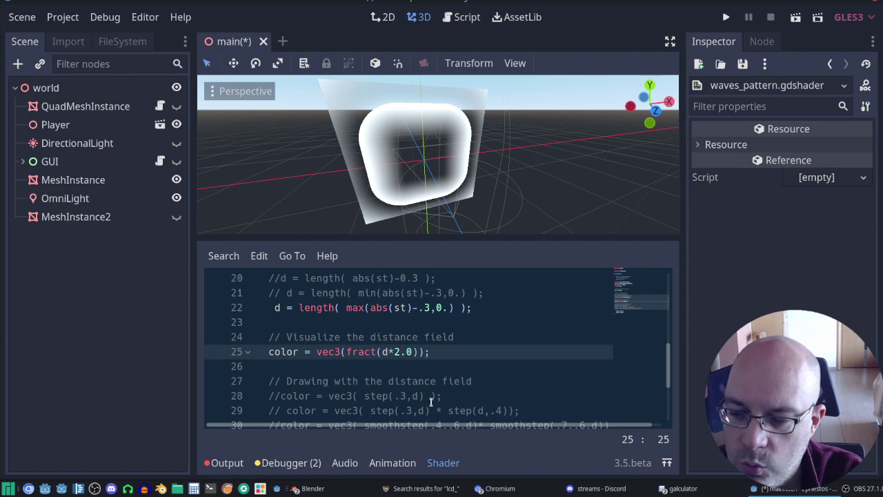
key("BackSpace")
Try a 100.0 band multiplier, orbiting and zooming to inspect the quad, then revert to 10.0.
type("10")
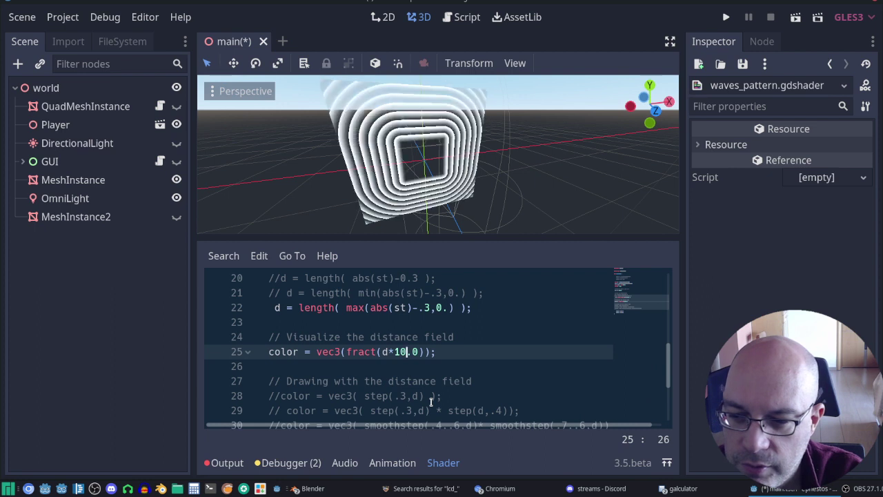
type("0")
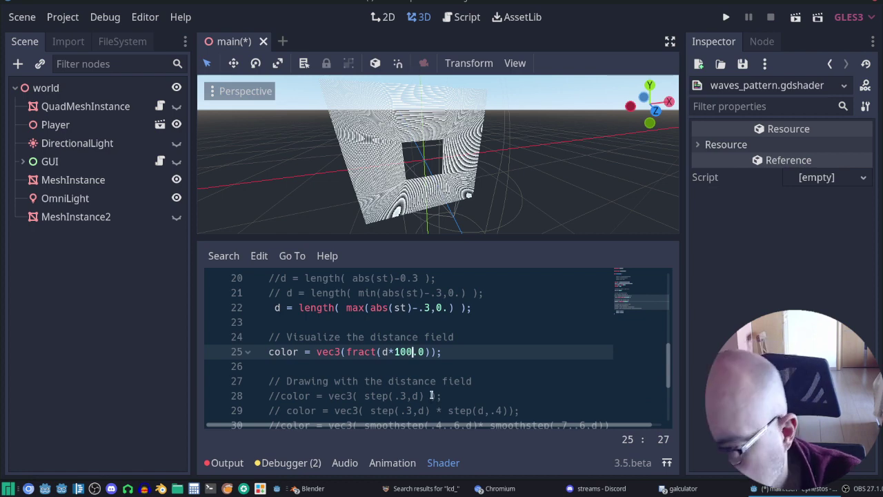
middle_click_drag(482, 172, 437, 164)
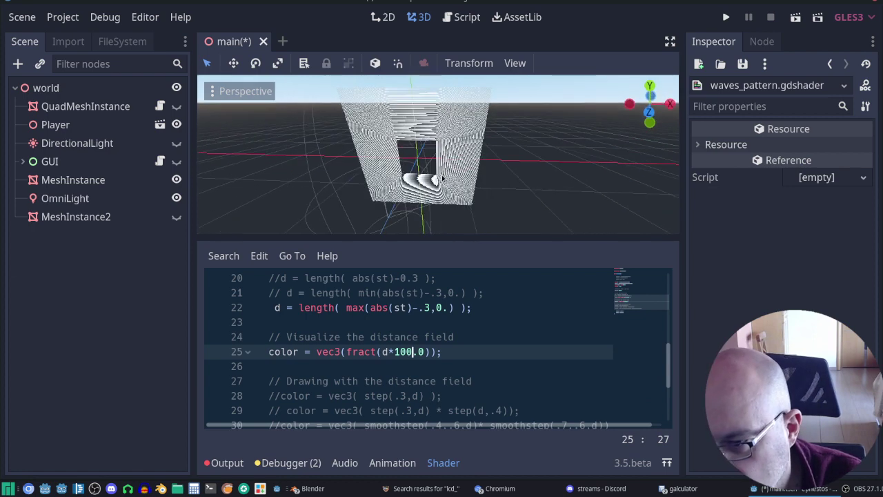
scroll(438, 164, "up", 5)
scroll(449, 148, "up", 5)
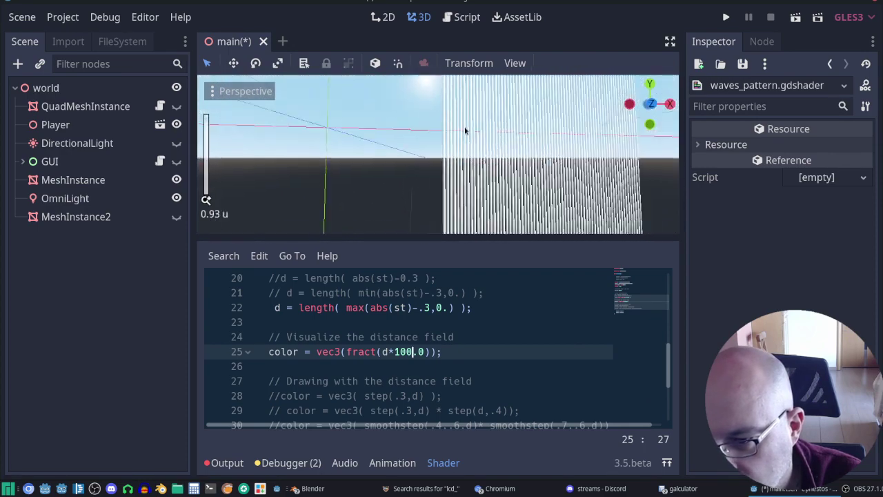
scroll(465, 131, "down", 4)
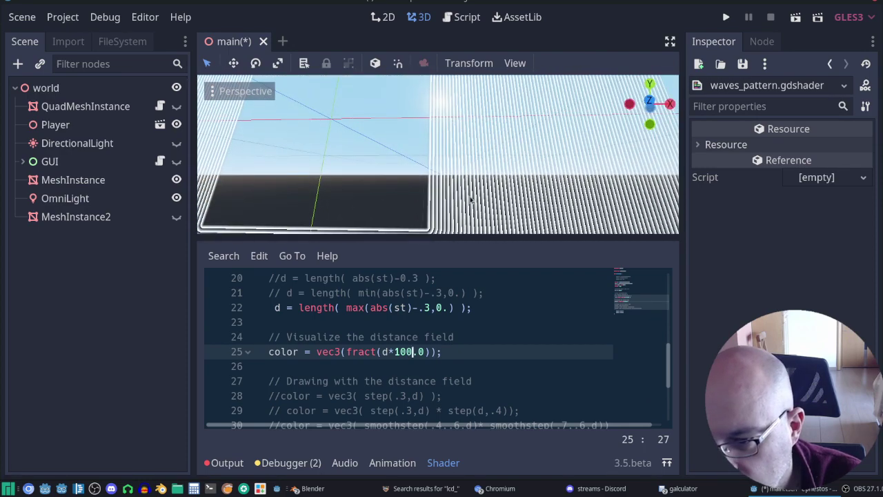
scroll(471, 200, "down", 2)
scroll(471, 200, "up", 2)
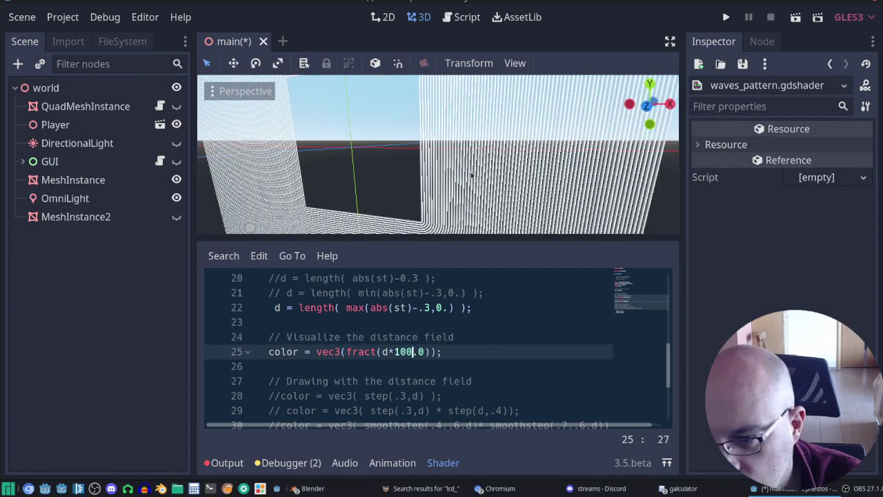
scroll(473, 179, "down", 2)
scroll(472, 175, "down", 2)
scroll(472, 175, "down", 1)
middle_click_drag(473, 177, 481, 183)
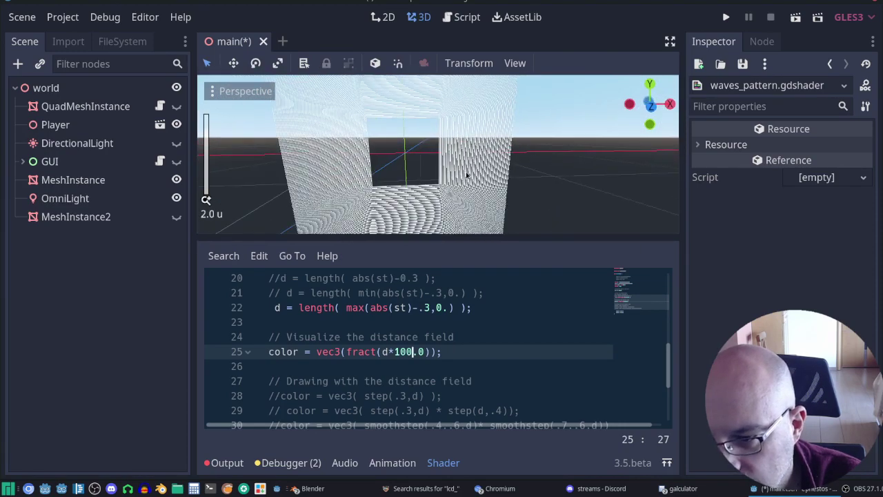
scroll(481, 183, "down", 1)
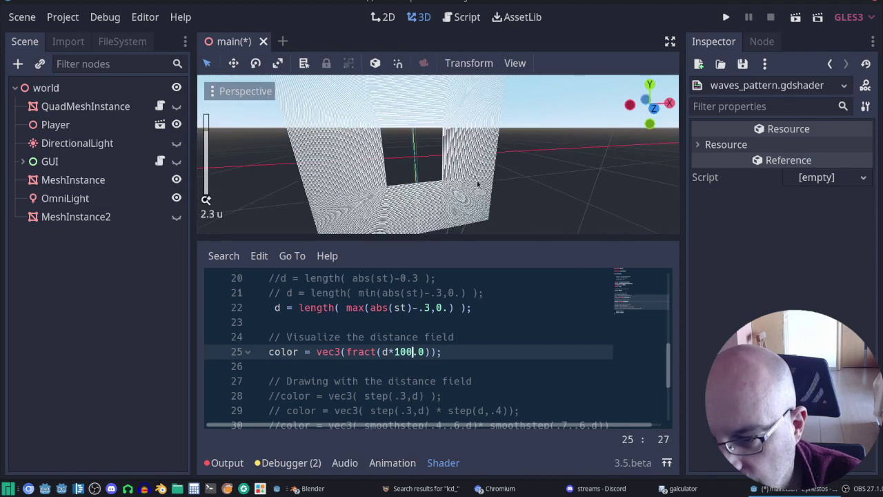
key("BackSpace")
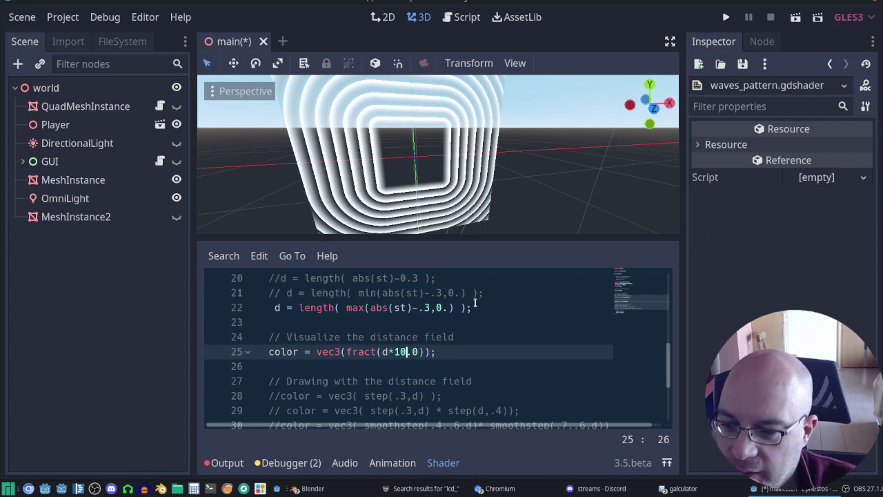
Comment out line 22 and uncomment line 20's length(abs(st)-0.3), then zoom out to view four ring clusters.
left_click(476, 303)
scroll(480, 330, "up", 2)
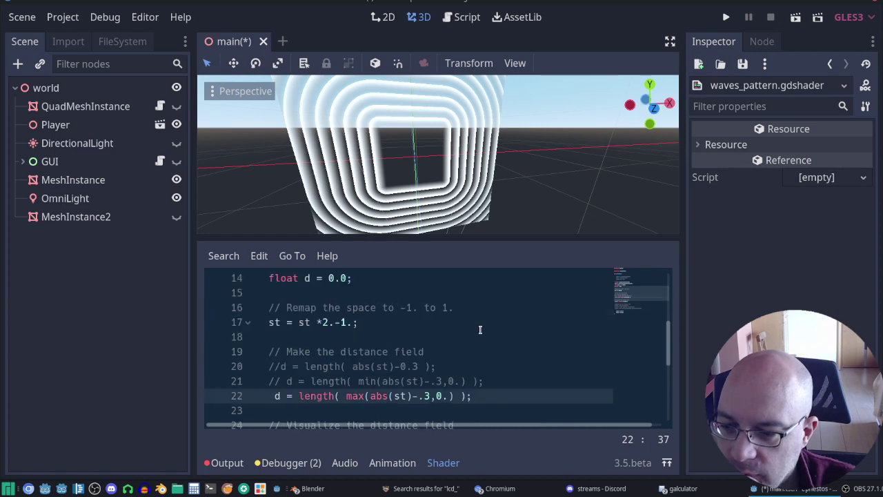
scroll(480, 330, "down", 2)
scroll(480, 330, "up", 1)
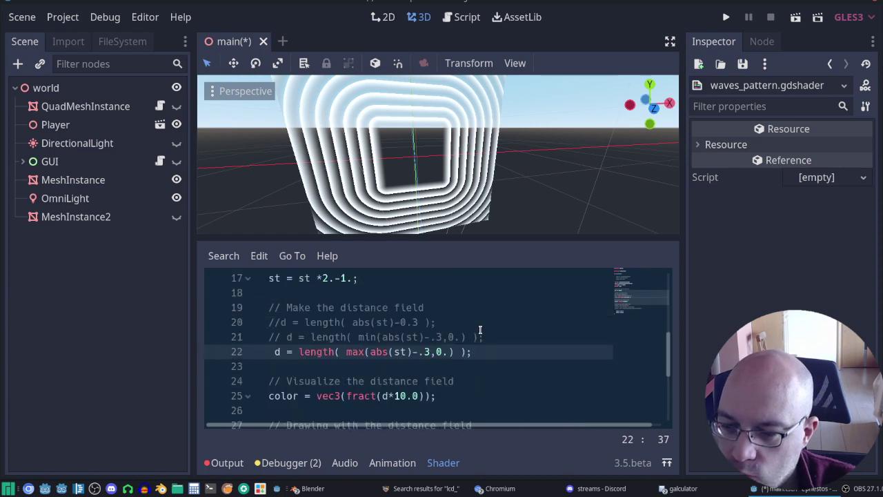
left_click(269, 355)
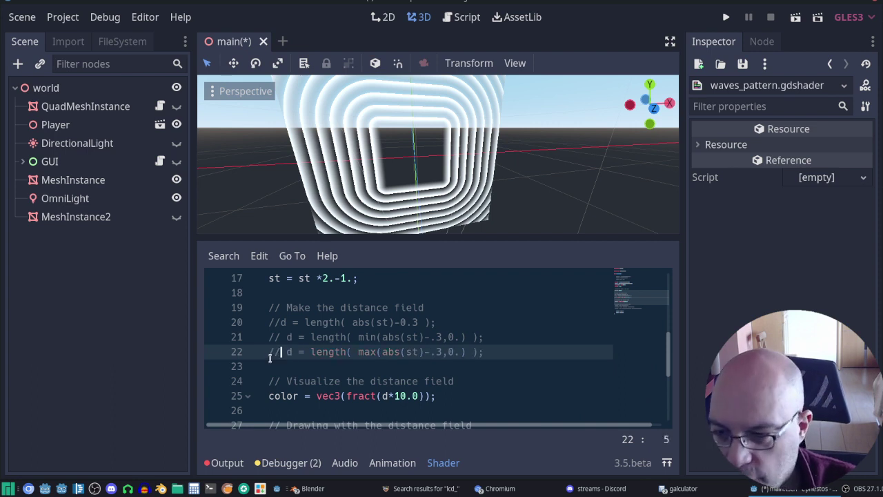
type("//")
left_click(269, 322)
key("ctrl+k")
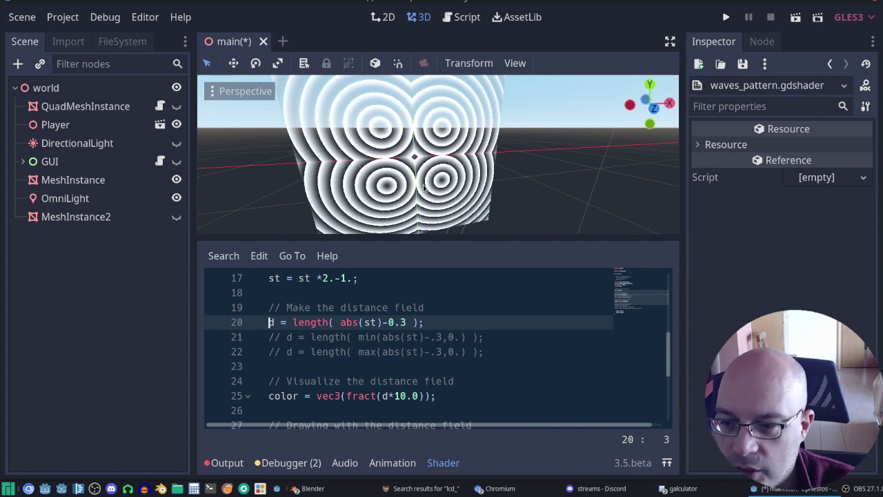
scroll(500, 141, "down", 2)
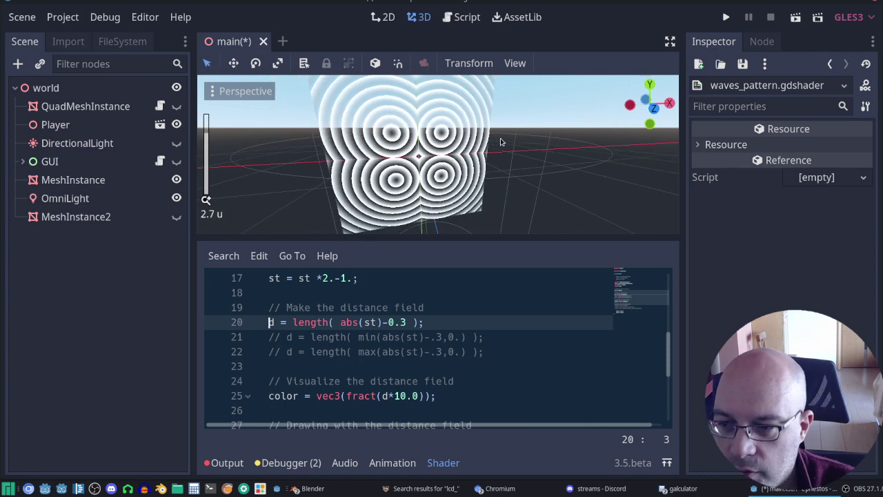
scroll(499, 141, "down", 2)
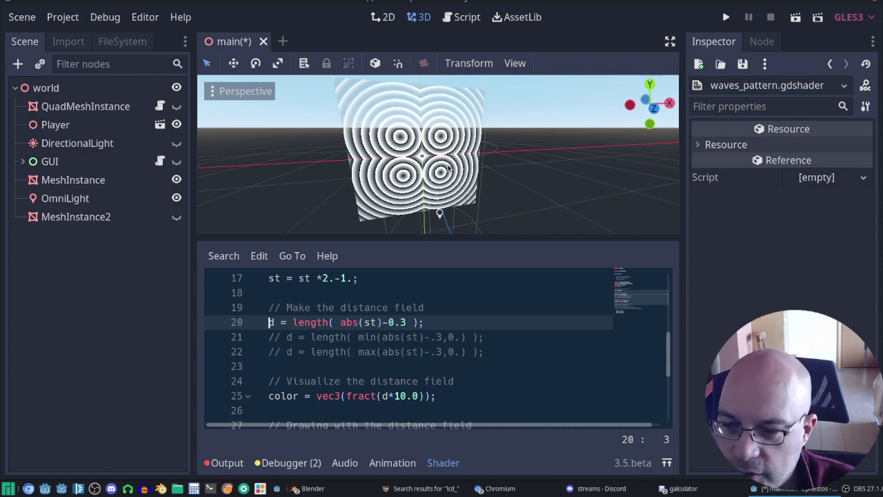
Preview a 0.0 offset in line 20's distance formula, then restore it to 0.3.
left_click(407, 323)
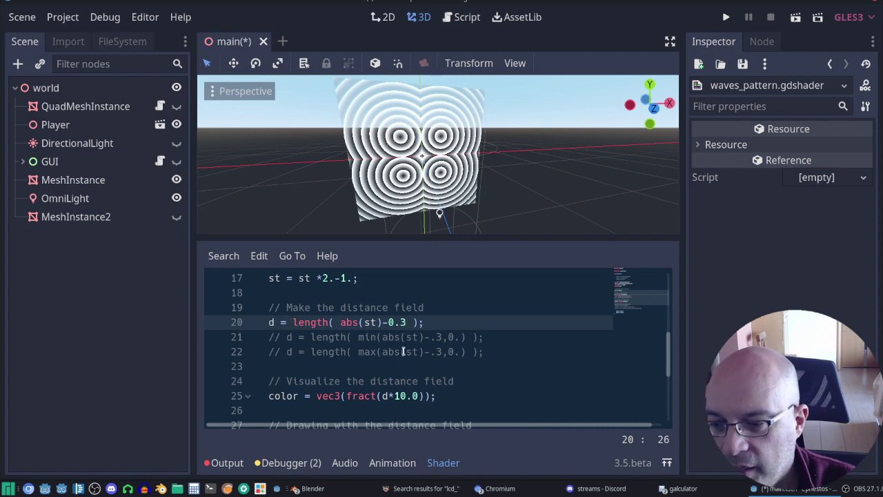
key("BackSpace")
type("0")
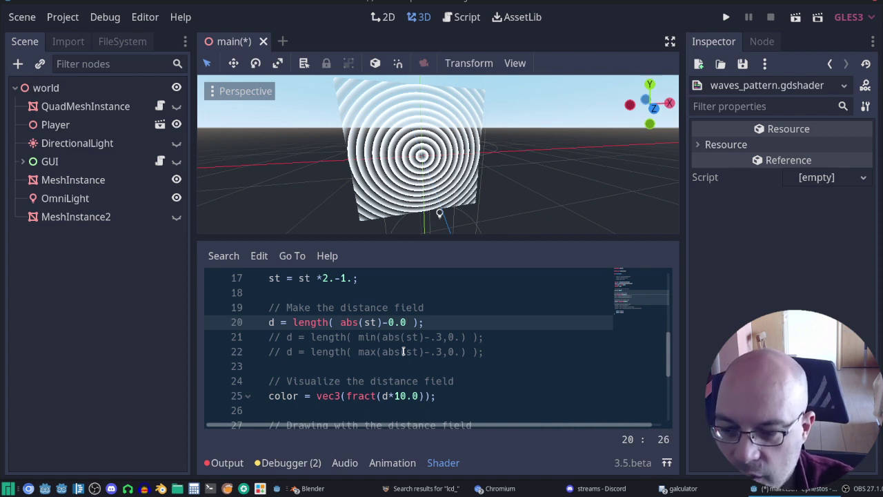
key("BackSpace")
type("3")
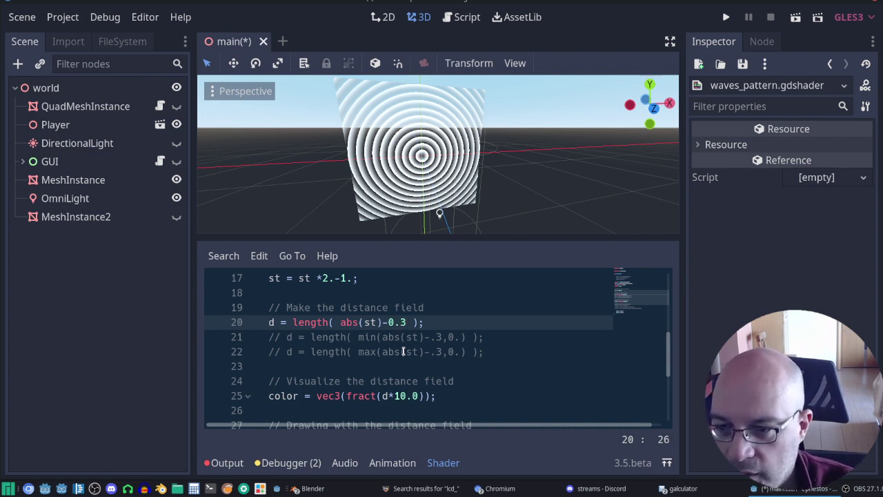
left_click(271, 323)
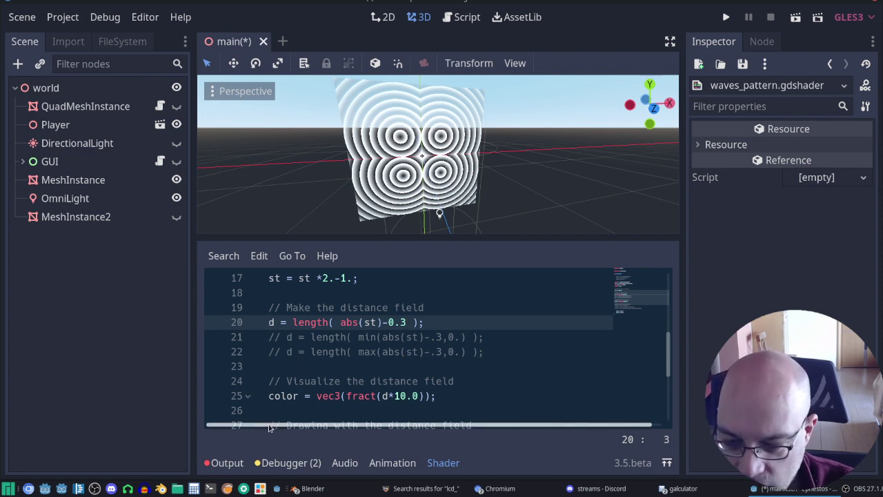
Comment out line 20 and enable the min-based distance line 21.
type("//")
left_click(274, 337)
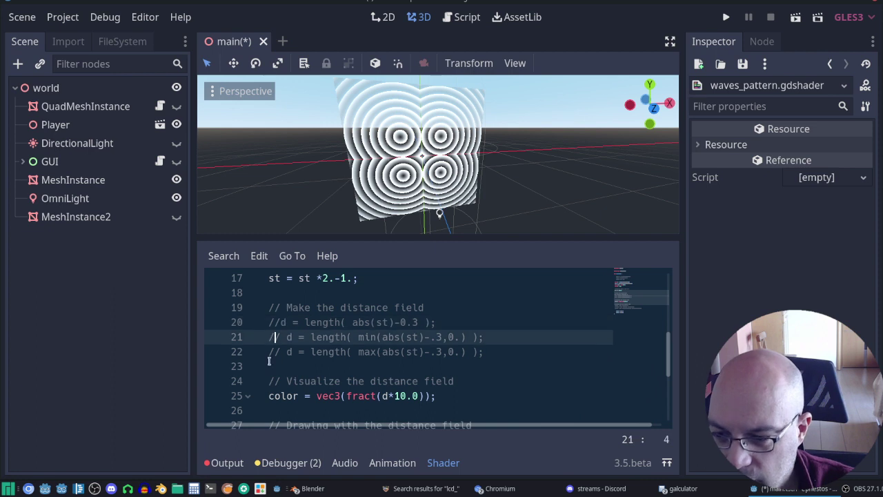
key("BackSpace")
key("Delete")
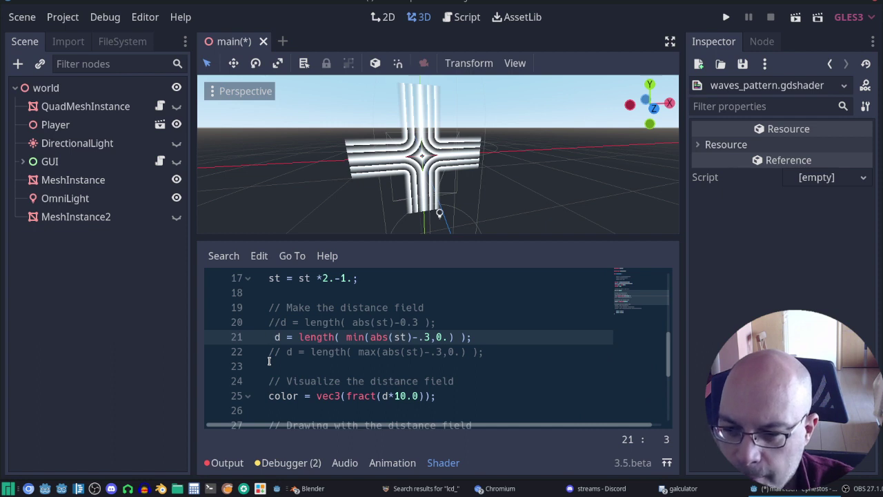
Comment line 21 back out and enable the max-based distance line 22.
type("//")
key("Down")
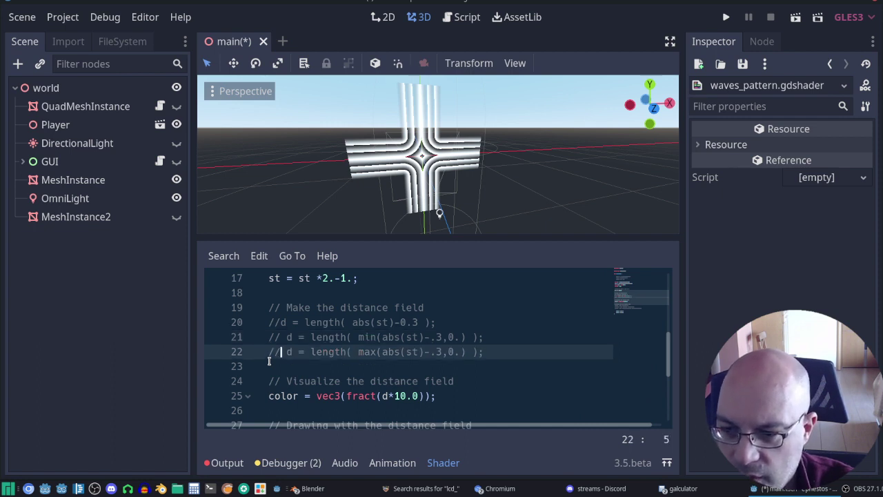
key("ctrl+k")
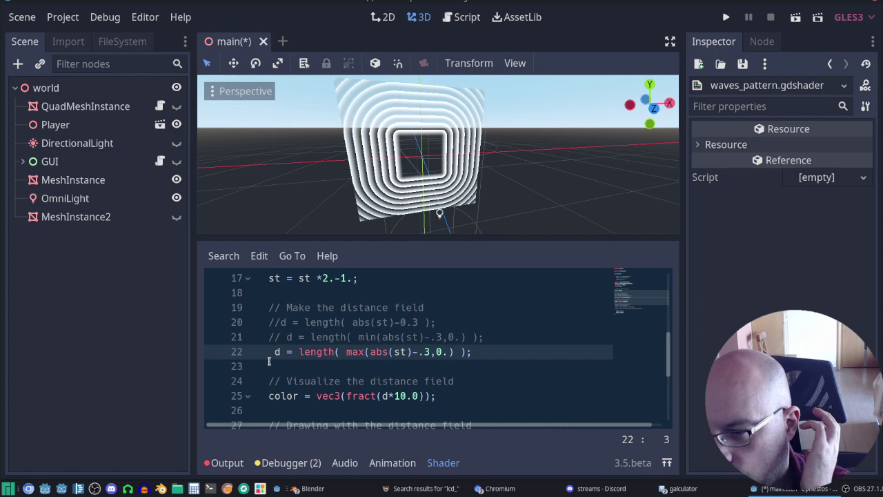
Comment out line 22 and re-enable line 20's length(abs(st)-0.3) formula.
type("//")
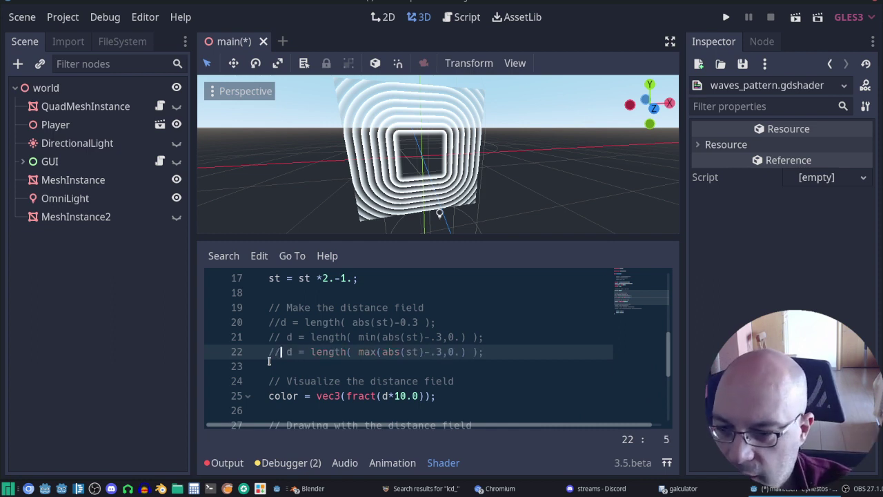
key("Up")
key("Up")
key("BackSpace")
key("BackSpace")
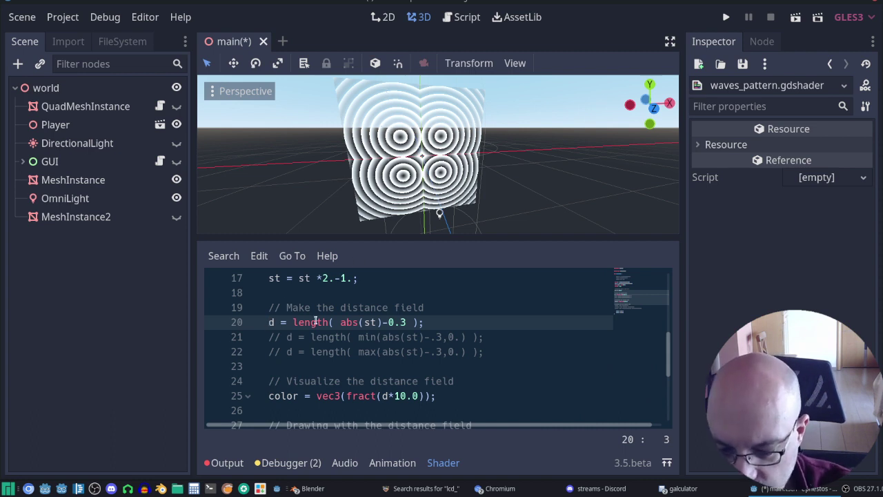
Comment out line 20 and enable line 22's length(max(abs(st)-.3,0.)) distance field.
key("ctrl+k")
key("Down")
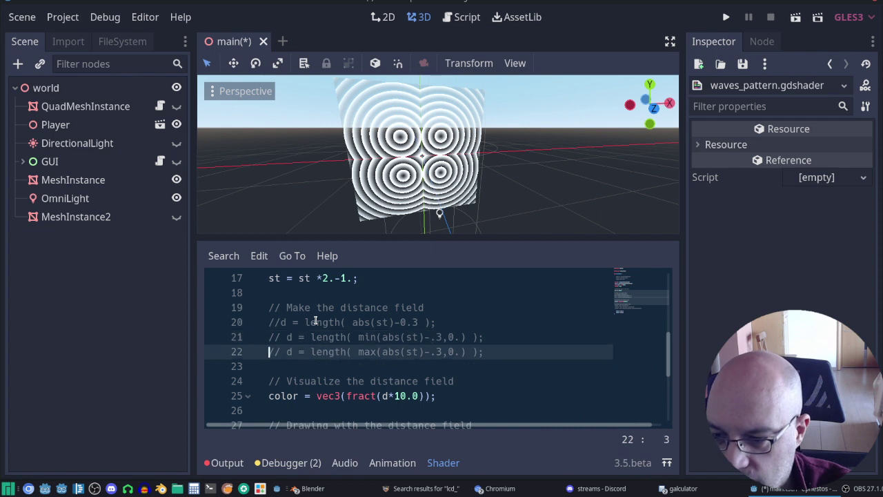
key("ctrl+k")
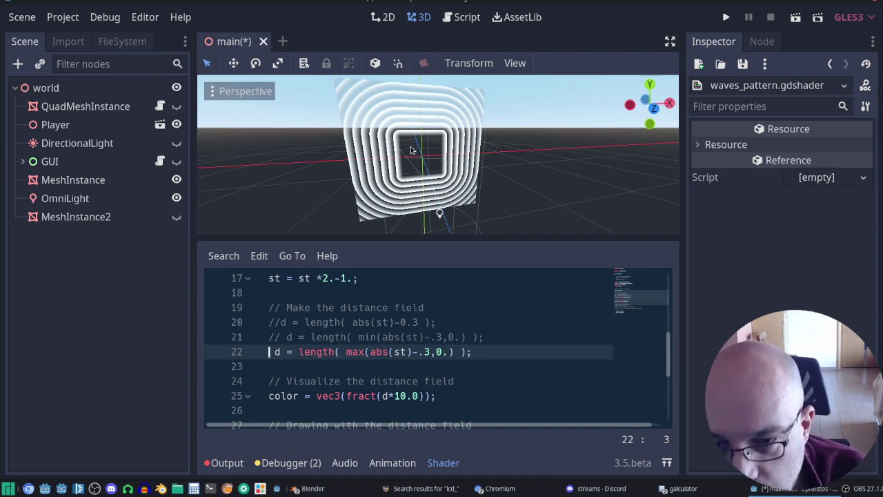
Select the word fract on line 25 of the shader.
scroll(442, 297, "down", 4)
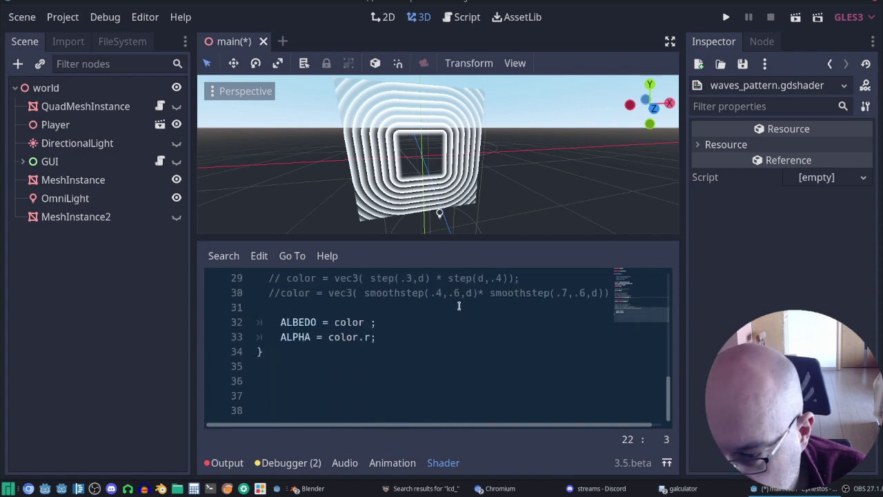
scroll(456, 304, "up", 2)
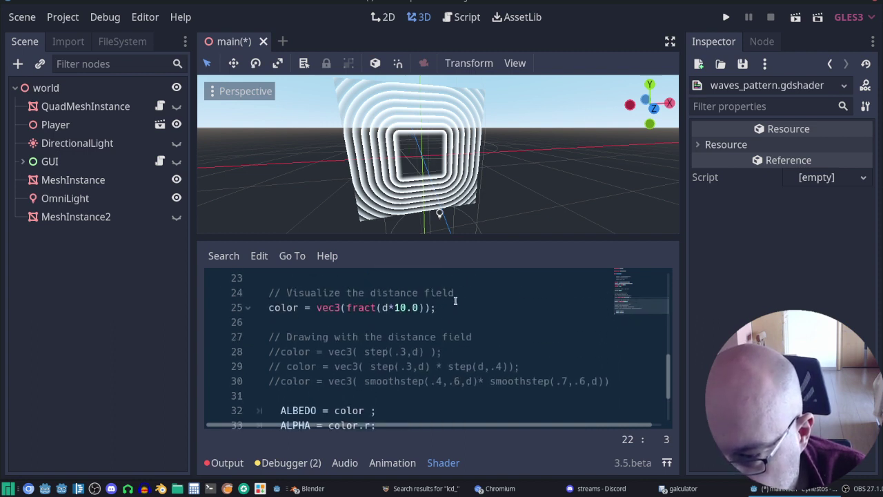
scroll(455, 301, "up", 2)
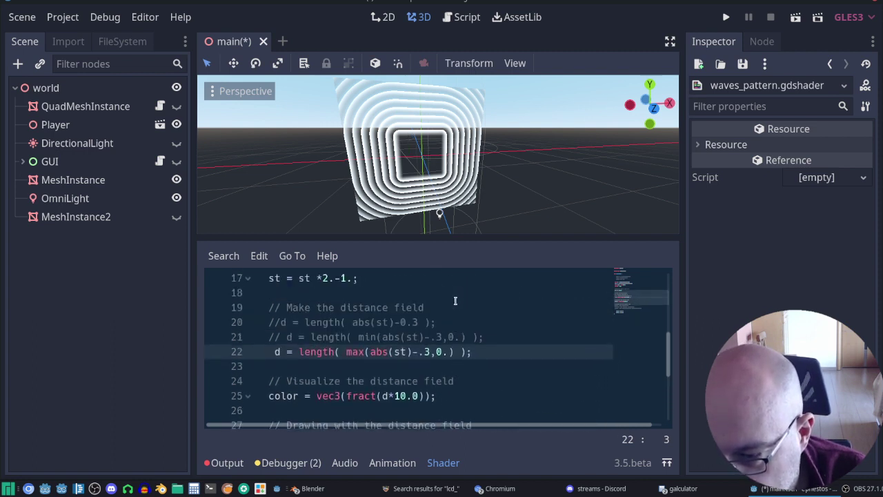
left_click(358, 403)
double_click(360, 400)
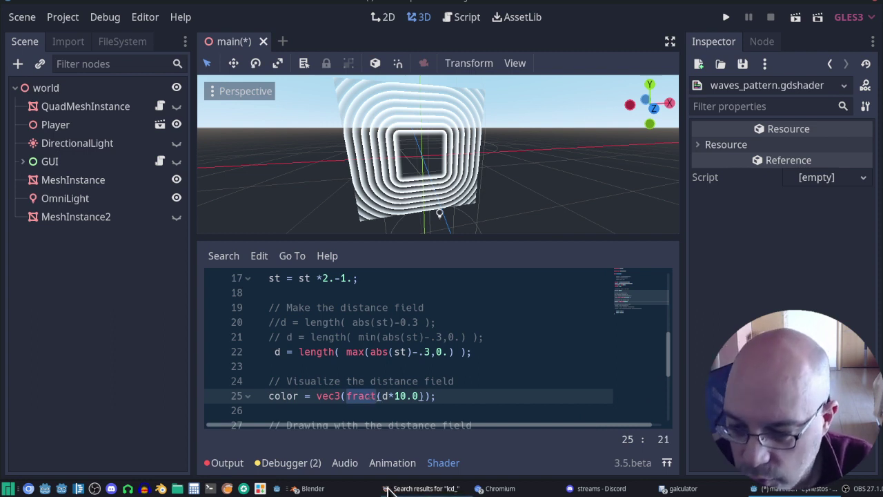
Search 'glsl fract' in a new Chromium tab and open the Khronos reference page.
left_click(500, 488)
left_click(514, 445)
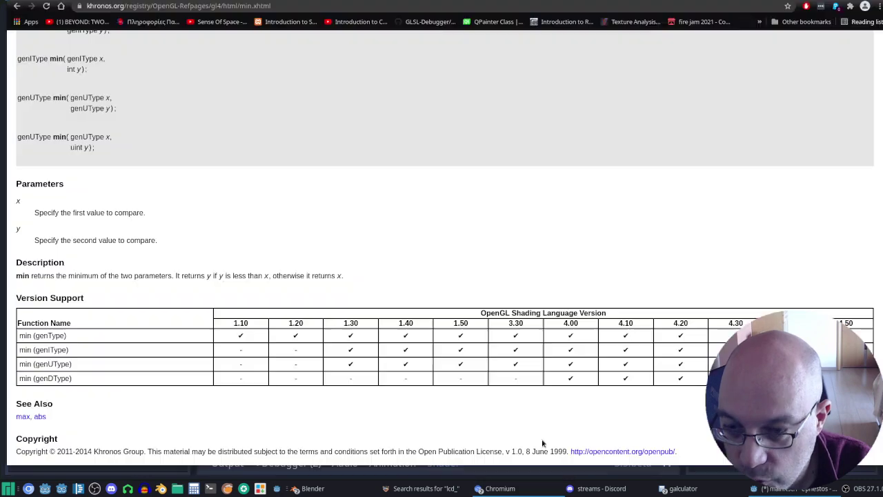
key("ctrl+t")
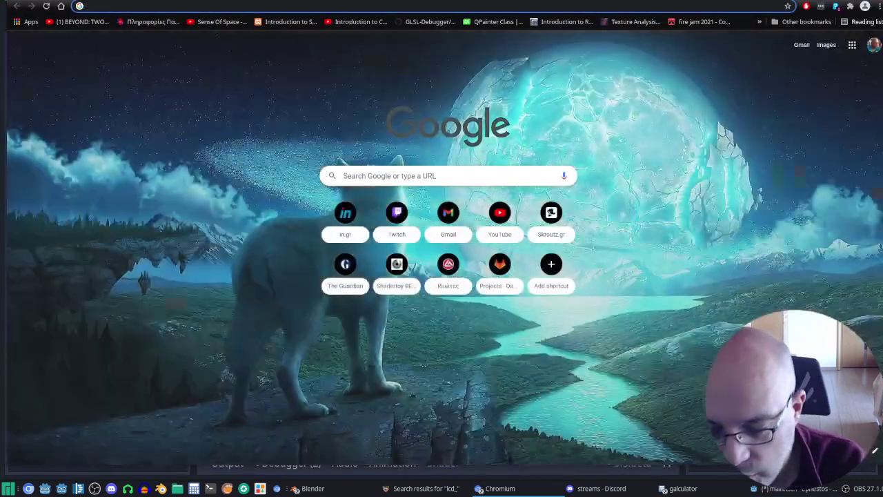
type("glsl ")
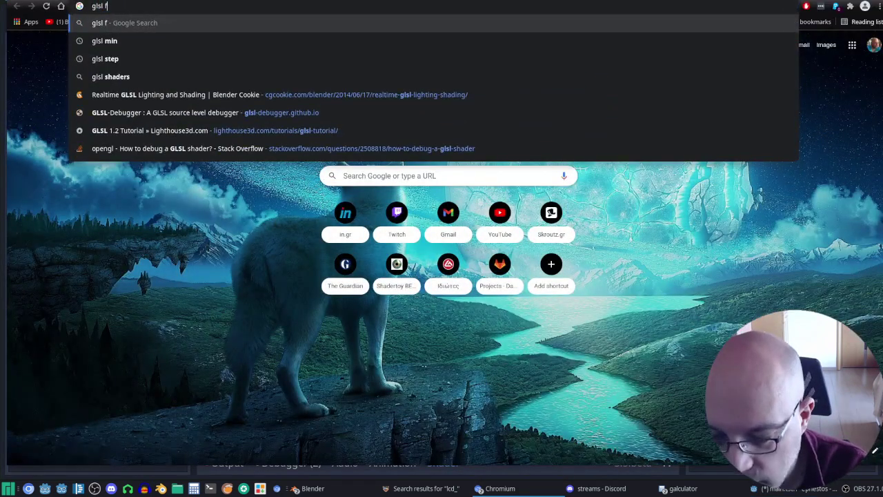
type("fract")
key("Return")
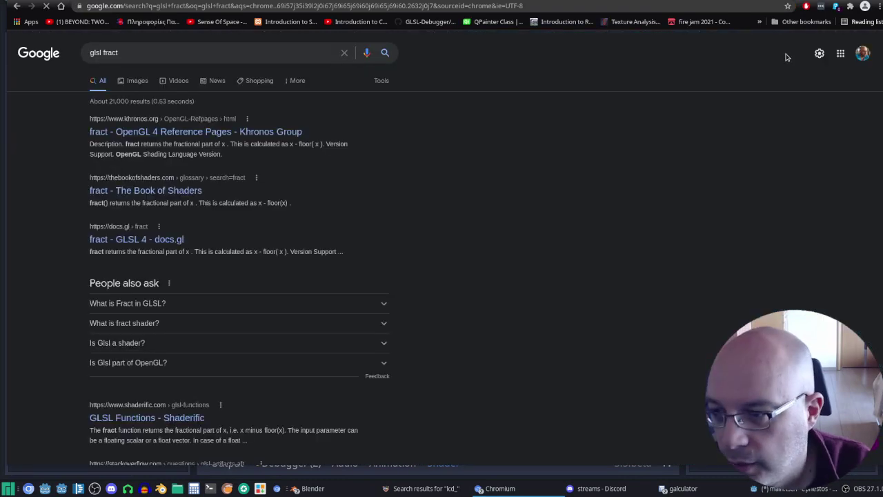
left_click(243, 131)
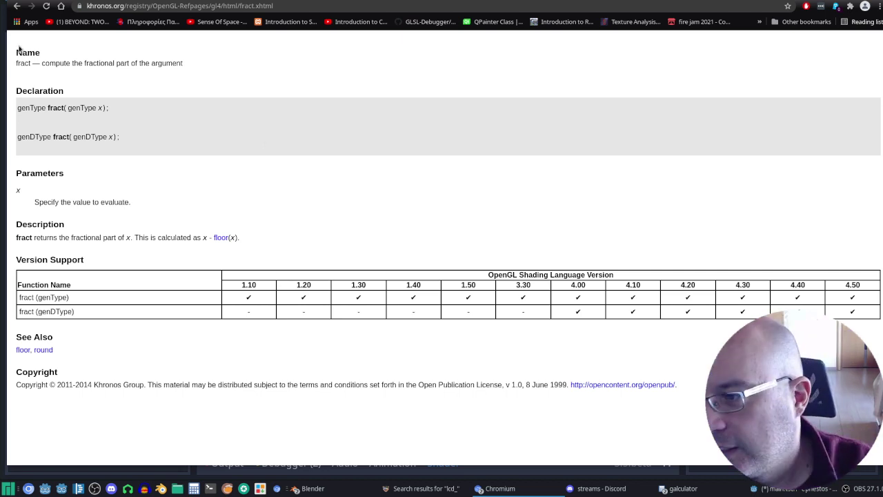
Go back to the results and open The Book of Shaders fract glossary entry.
left_click(17, 5)
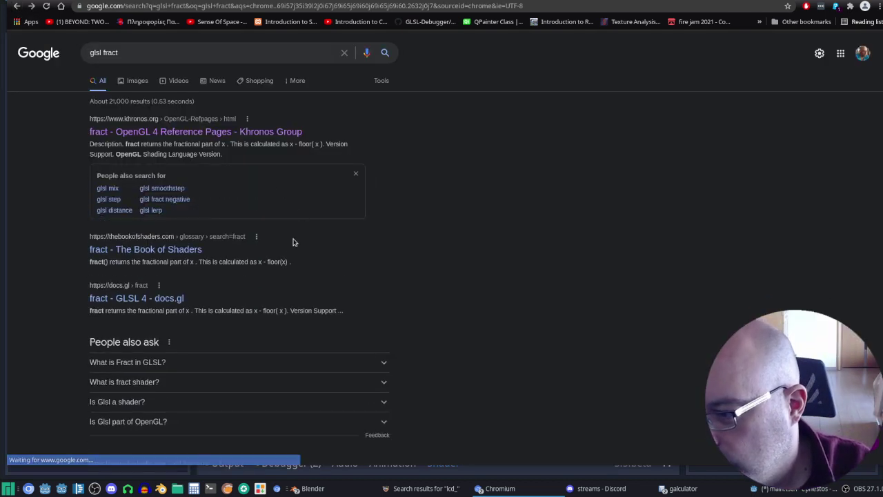
right_click(181, 252)
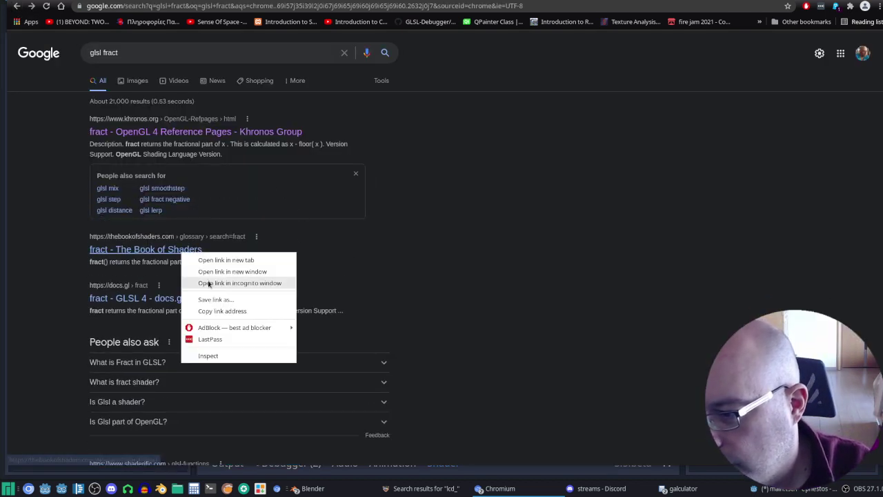
left_click(255, 260)
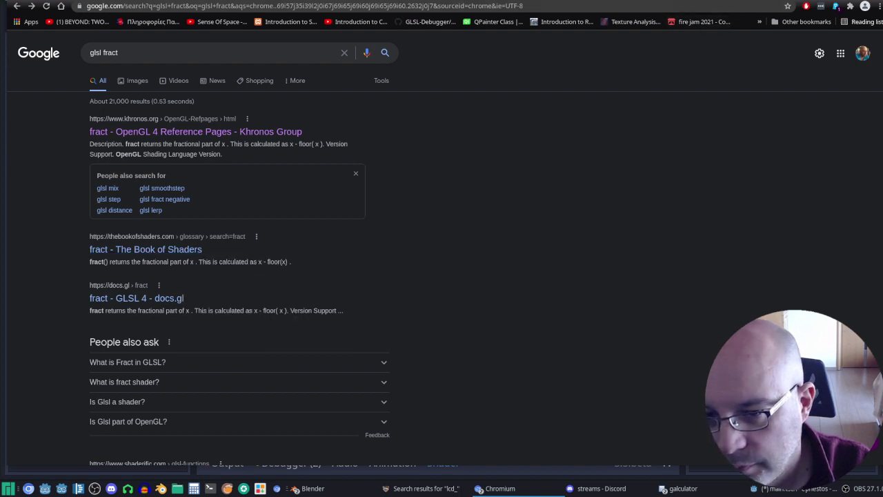
left_click(145, 249)
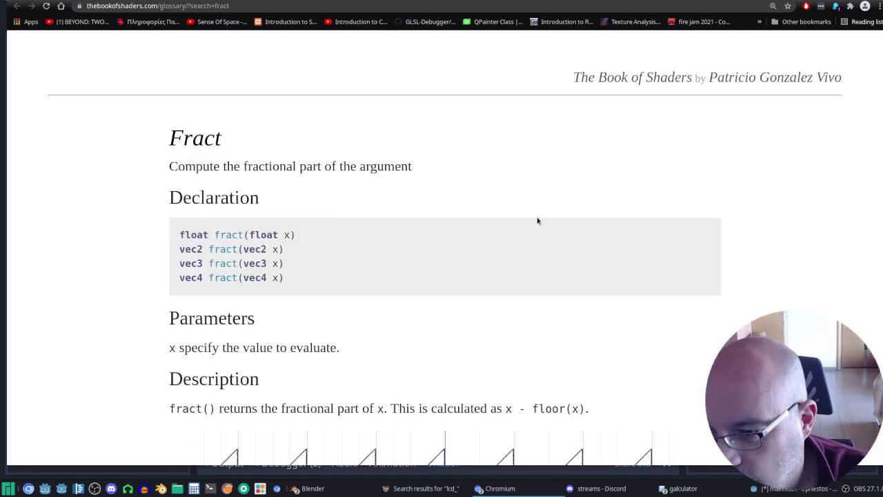
Read the fract entry and open its See Also 'floor' link in a new tab.
scroll(537, 221, "down", 3)
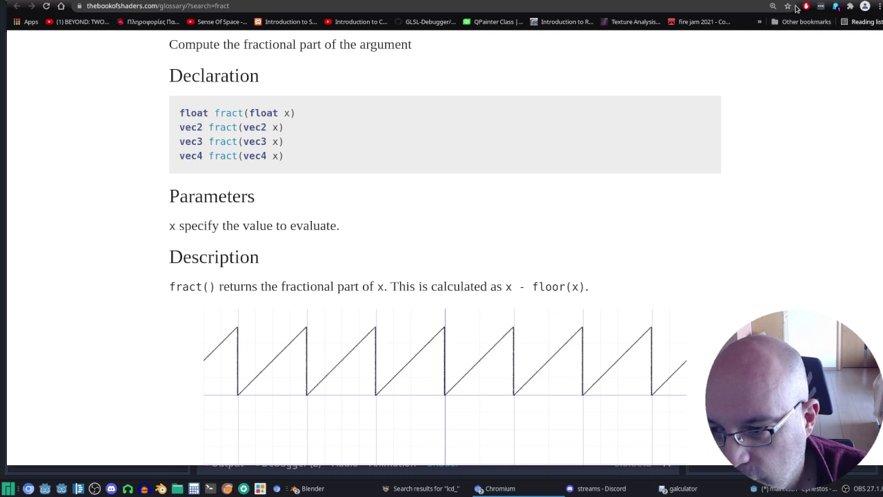
scroll(553, 292, "down", 4)
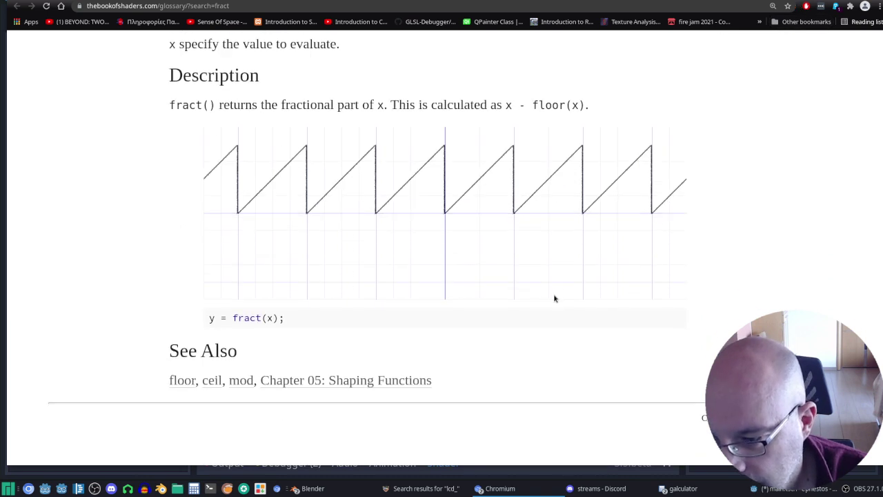
right_click(184, 379)
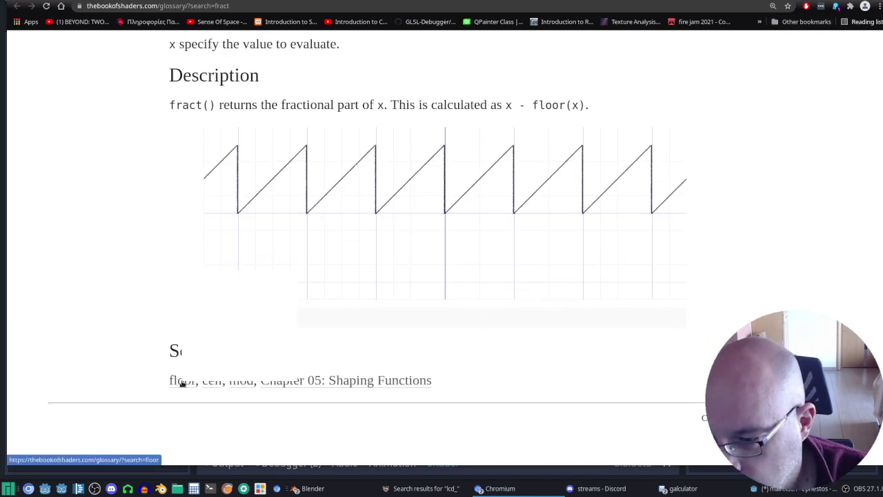
left_click(250, 278)
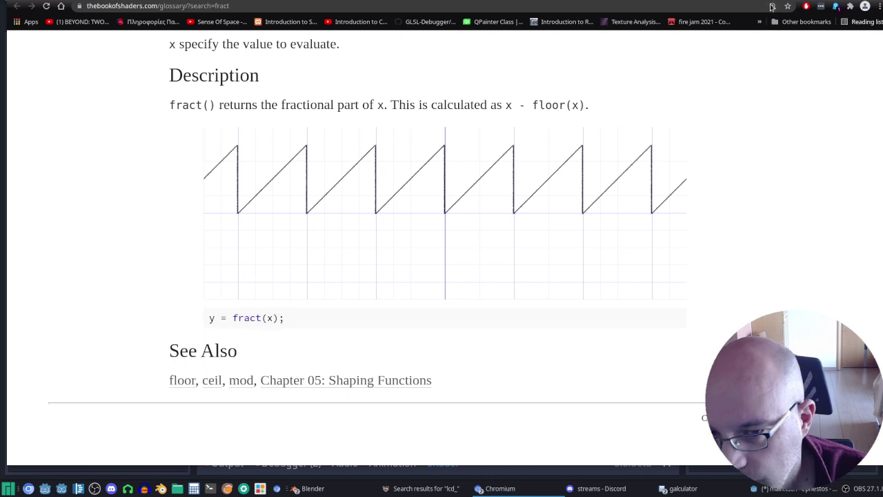
key("ctrl+Tab")
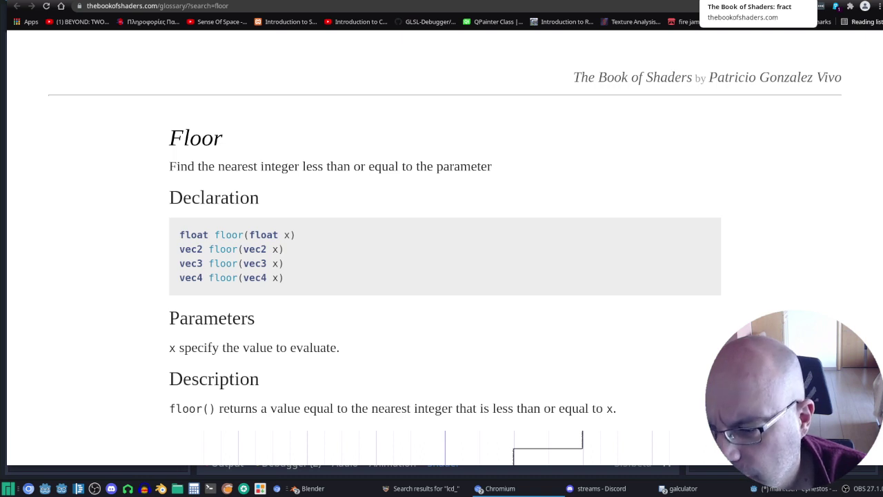
Skim the Floor entry, then return to the fract entry showing x - floor(x) and its sawtooth graph.
scroll(534, 202, "down", 5)
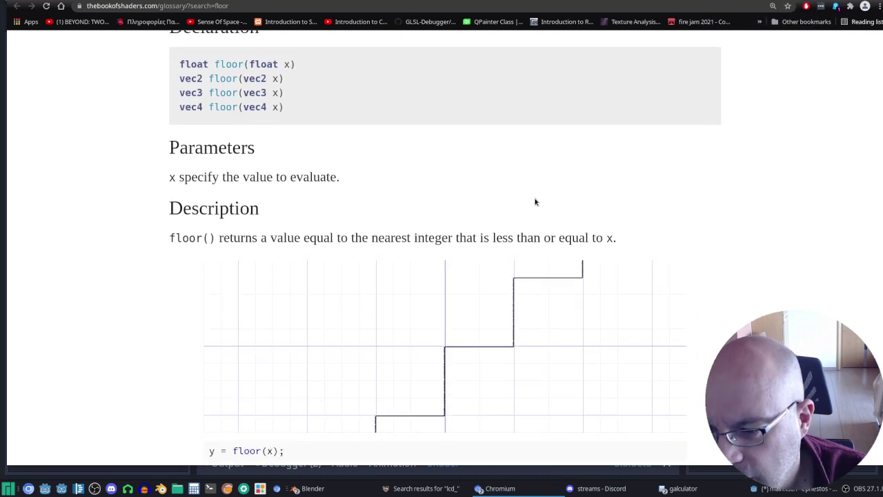
scroll(535, 199, "down", 4)
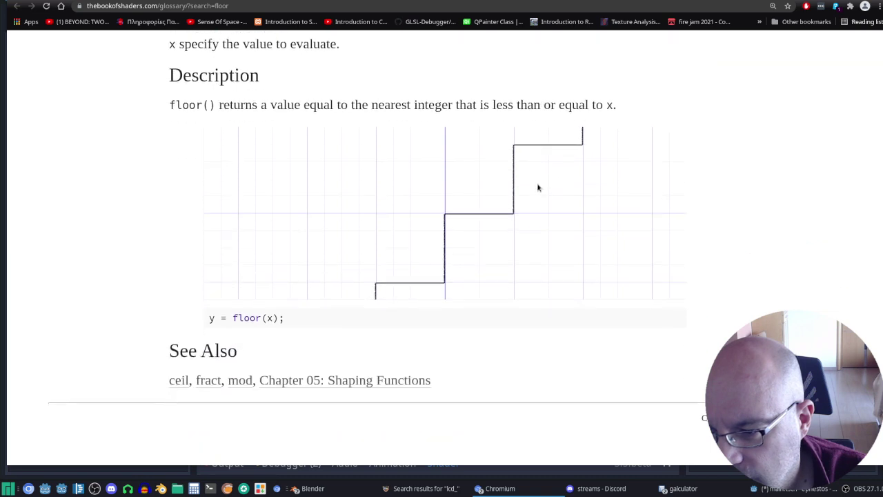
scroll(539, 187, "up", 1)
scroll(539, 187, "up", 3)
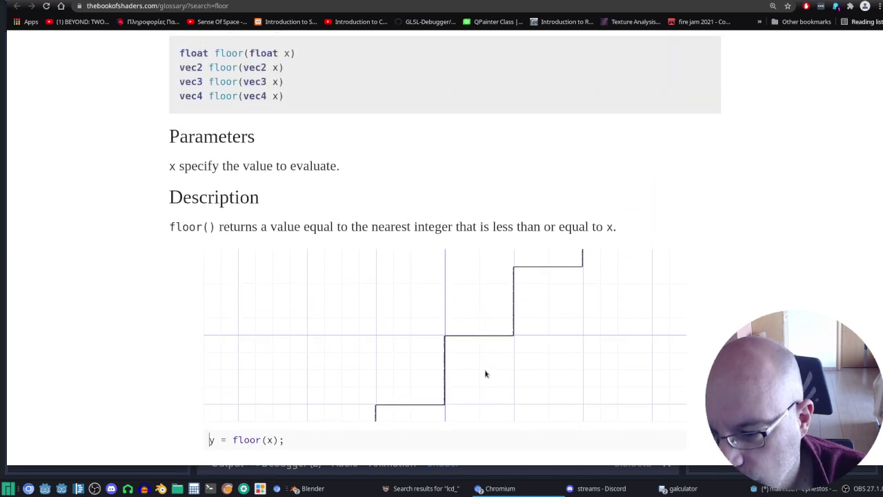
scroll(486, 374, "down", 4)
scroll(472, 325, "up", 2)
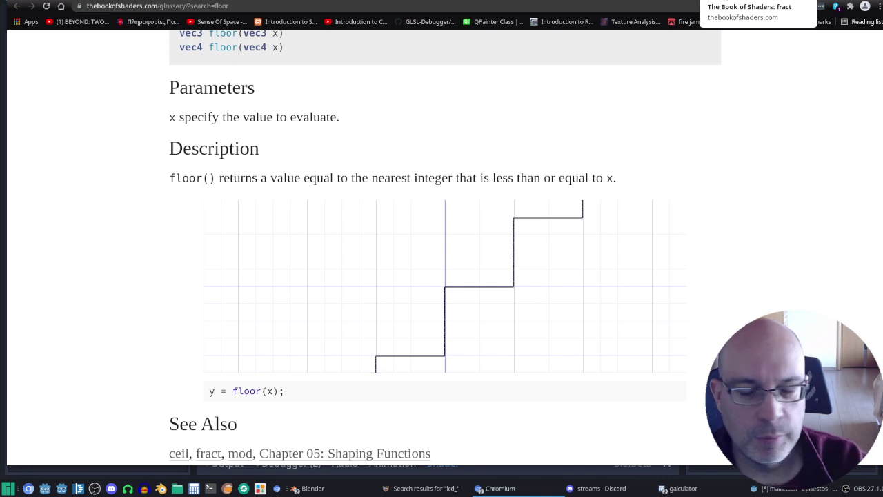
left_click(208, 453)
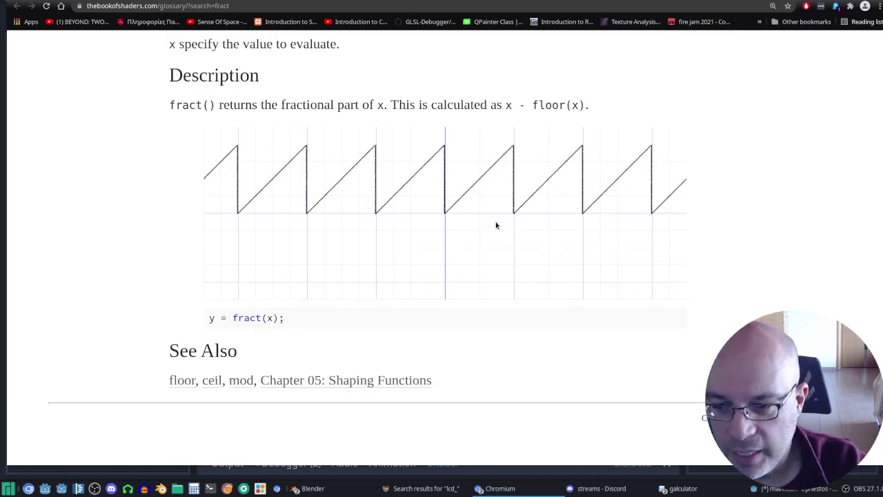
scroll(495, 226, "up", 1)
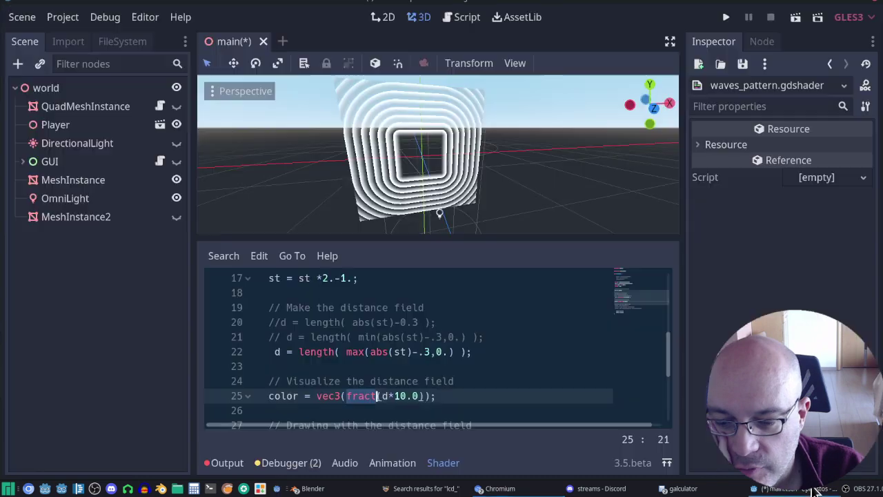
Collapse Godot's Shader panel and save the main scene.
left_click(717, 459)
left_click(559, 199)
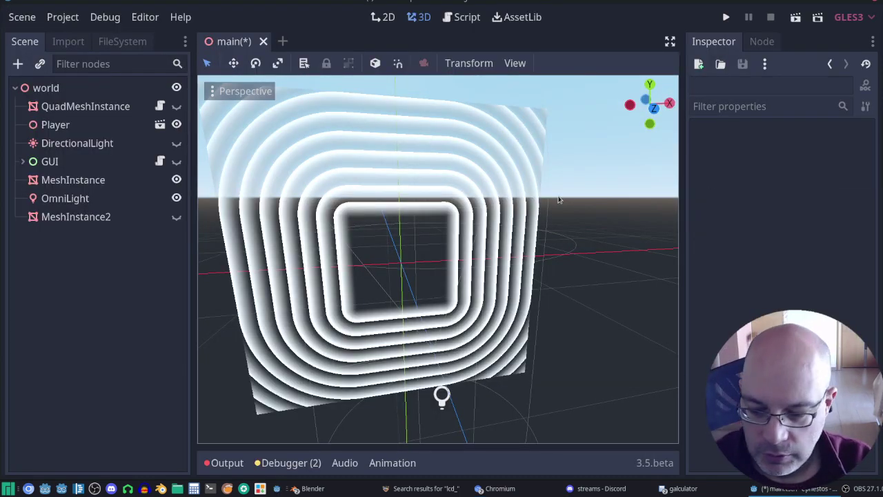
key("ctrl+s")
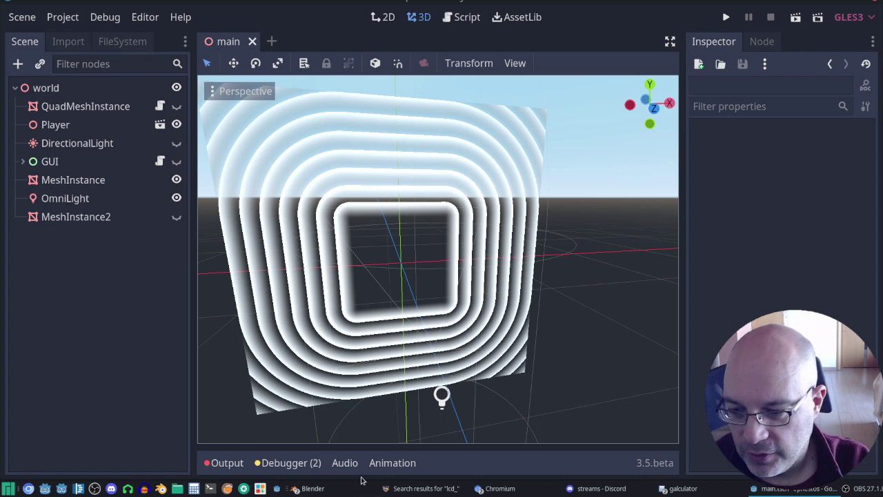
Bring the Book of Shaders fract() page back up in Chromium.
left_click(541, 489)
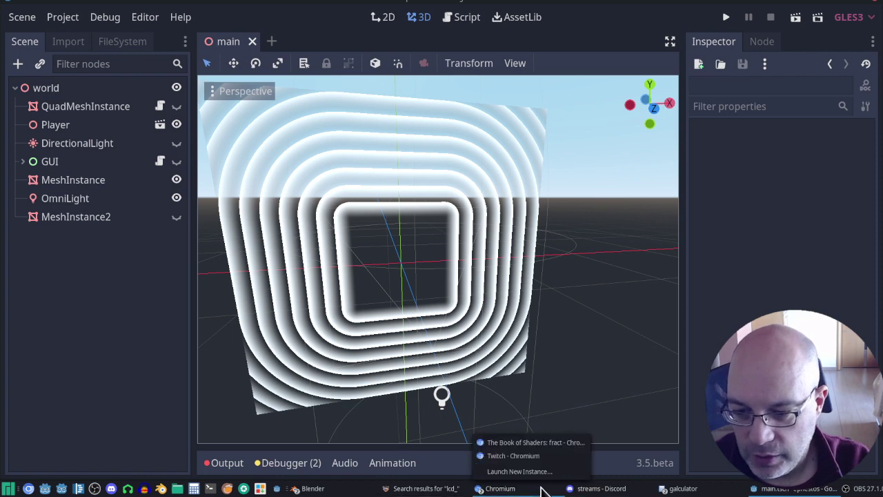
left_click(567, 445)
scroll(566, 280, "down", 1)
scroll(565, 281, "up", 1)
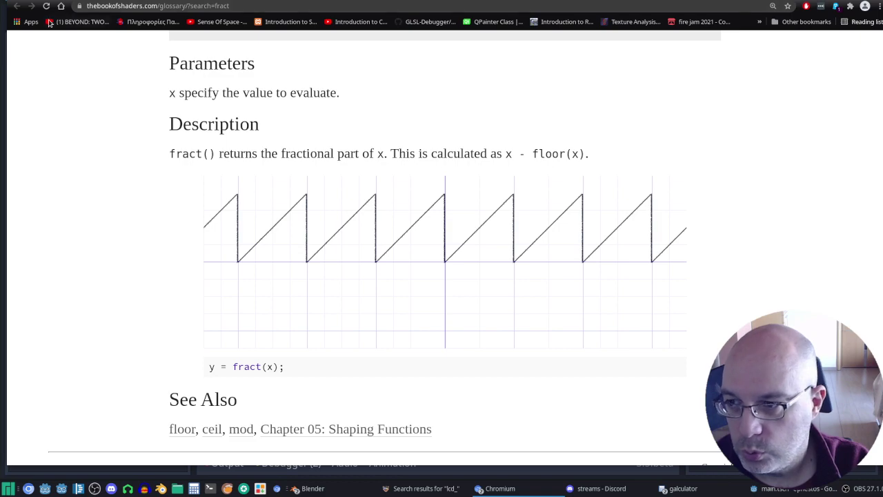
Return to Chapter 07 and scroll to its distance-field example code.
key("ctrl+w")
scroll(458, 240, "down", 6)
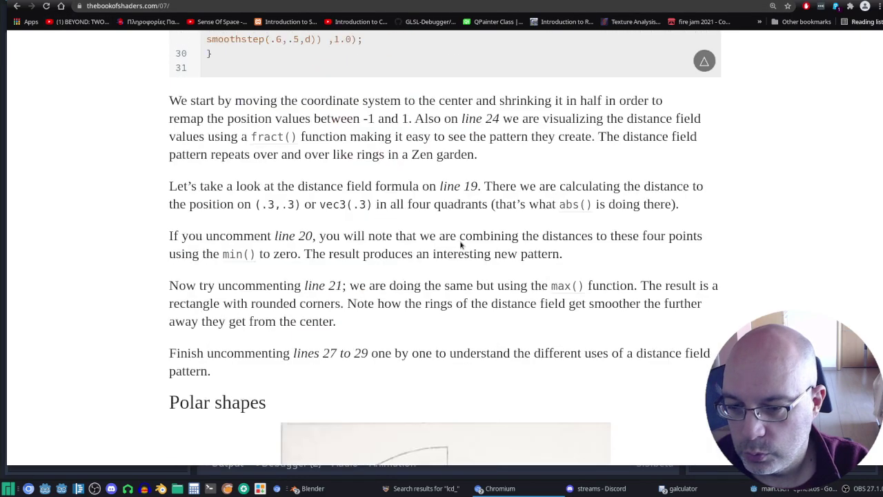
scroll(461, 240, "up", 3)
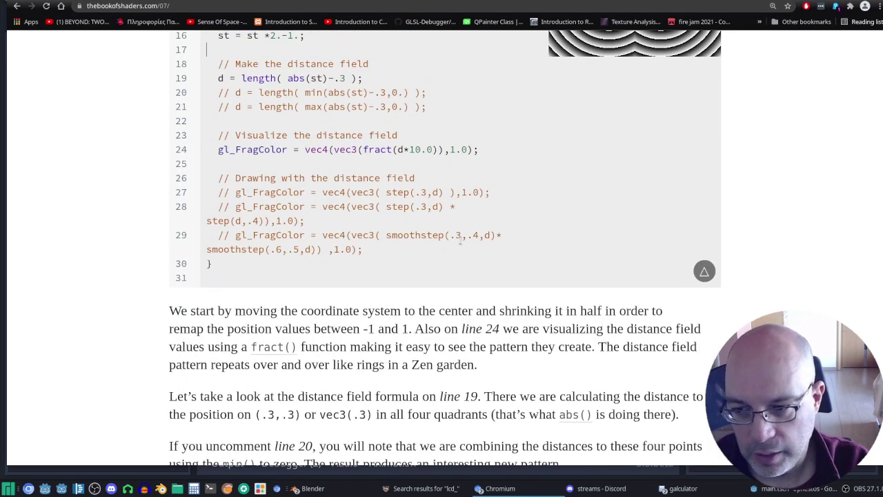
scroll(460, 240, "up", 2)
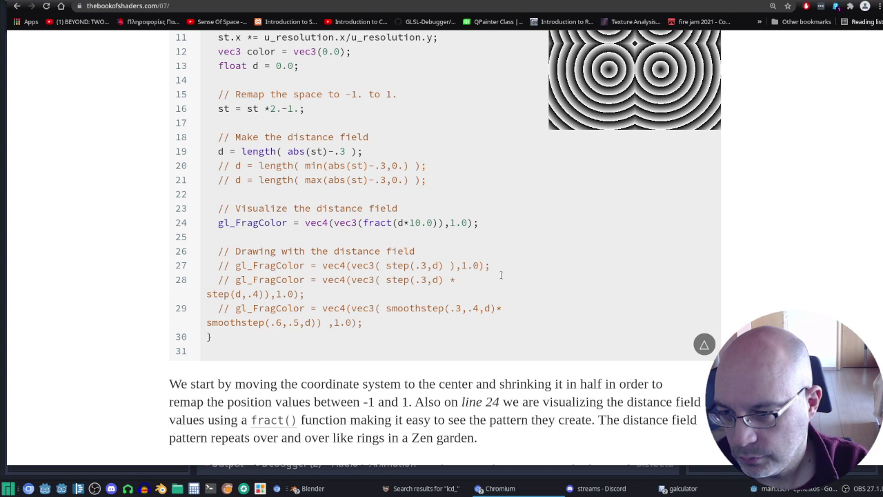
scroll(501, 275, "up", 1)
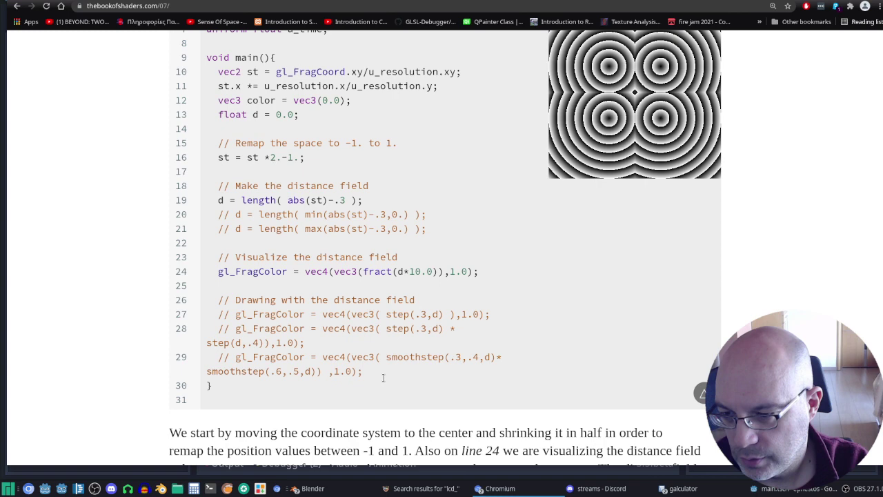
Switch back to the Godot main scene showing the rounded-square rings.
left_click(792, 490)
scroll(513, 310, "down", 5)
scroll(512, 309, "up", 5)
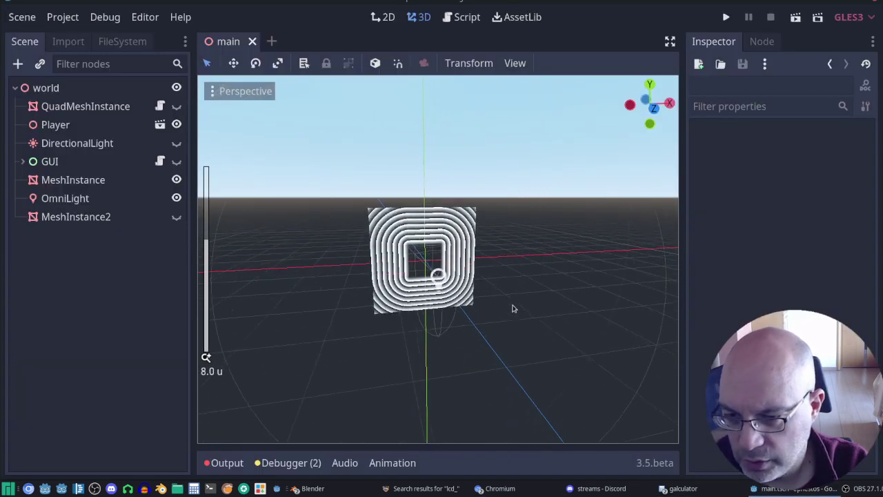
Select the MeshInstance and open its waves_pattern shader code.
left_click(86, 181)
scroll(842, 187, "up", 2)
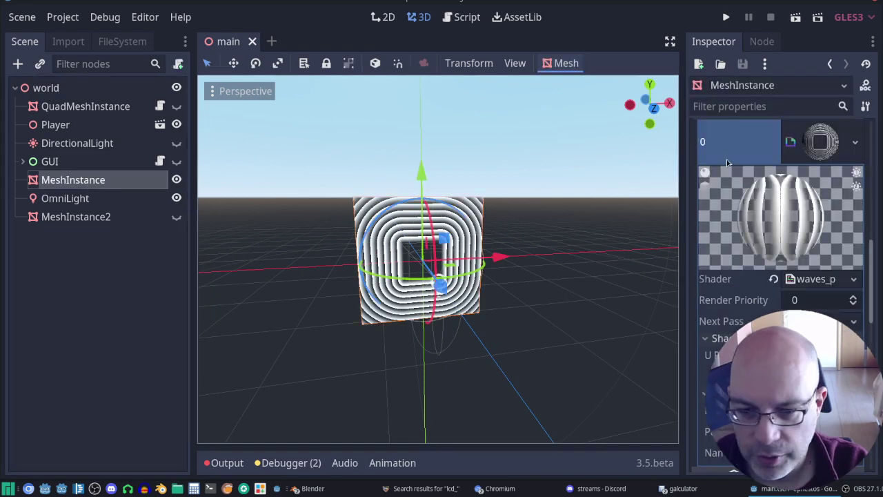
left_click(821, 278)
scroll(426, 320, "down", 4)
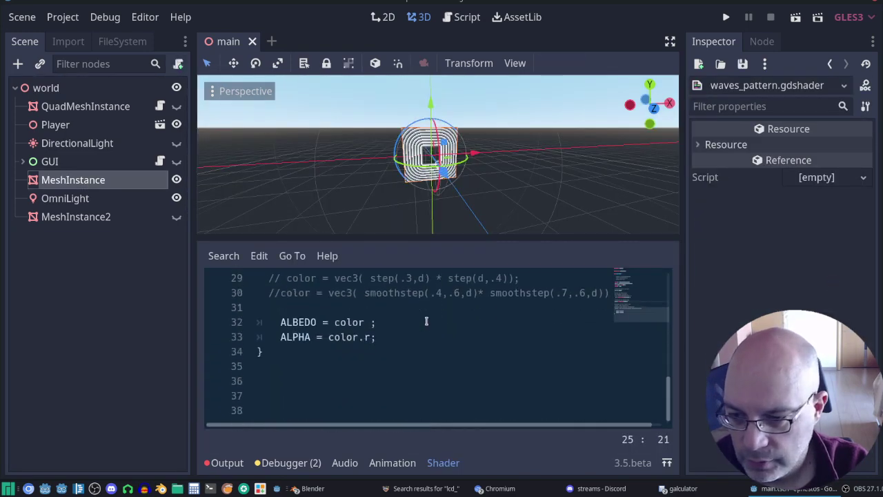
scroll(427, 321, "up", 3)
scroll(427, 320, "down", 1)
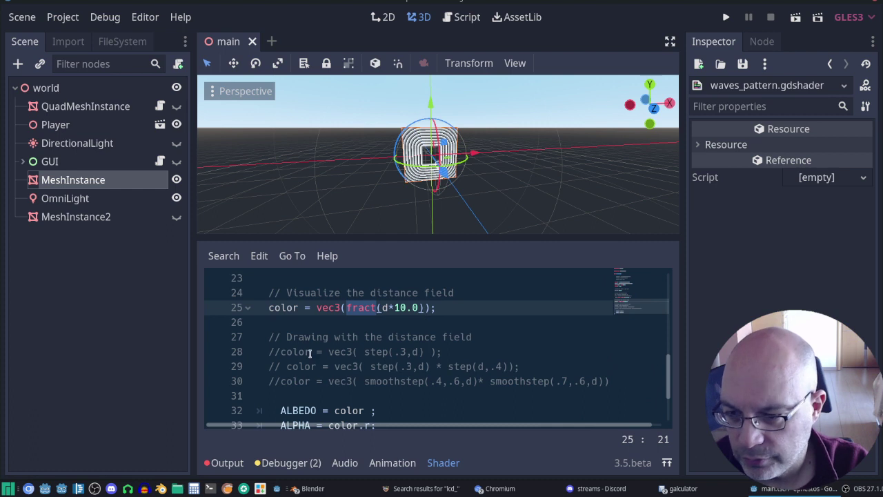
Comment out line 25's fract visualization line.
left_click(275, 351)
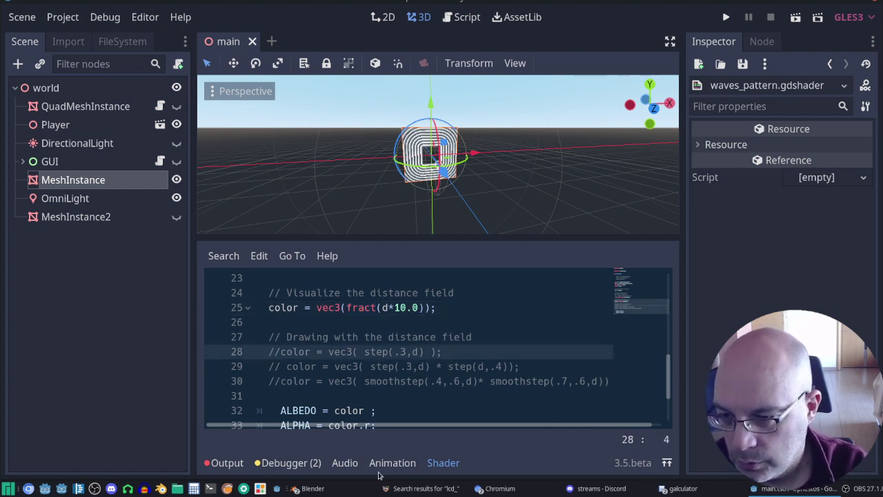
key("Up")
key("Up")
key("Up")
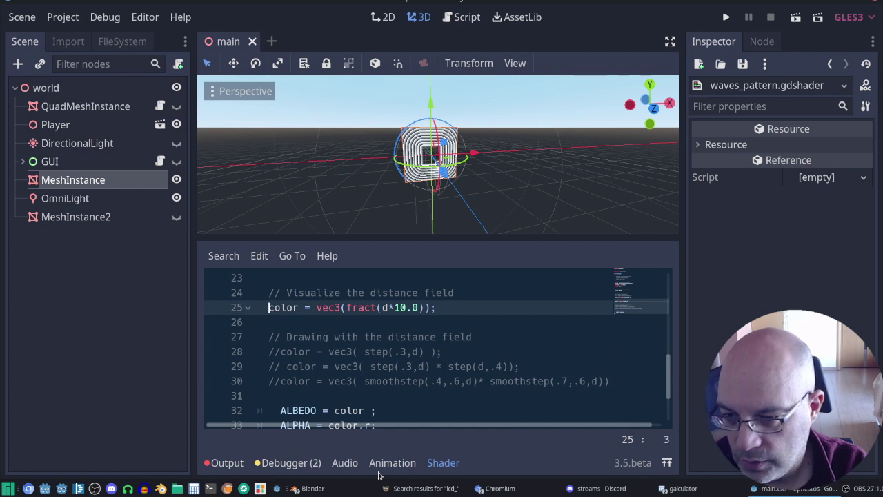
key("Home")
type("//")
key("Down")
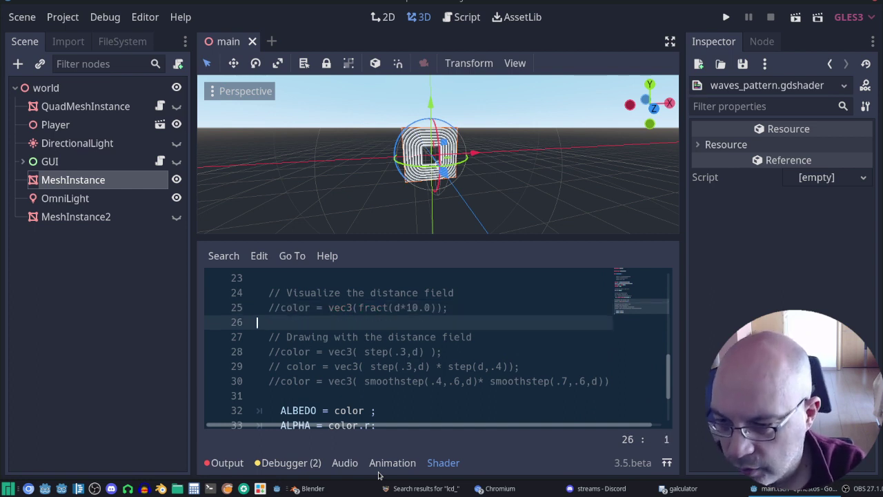
key("Down")
key("Down")
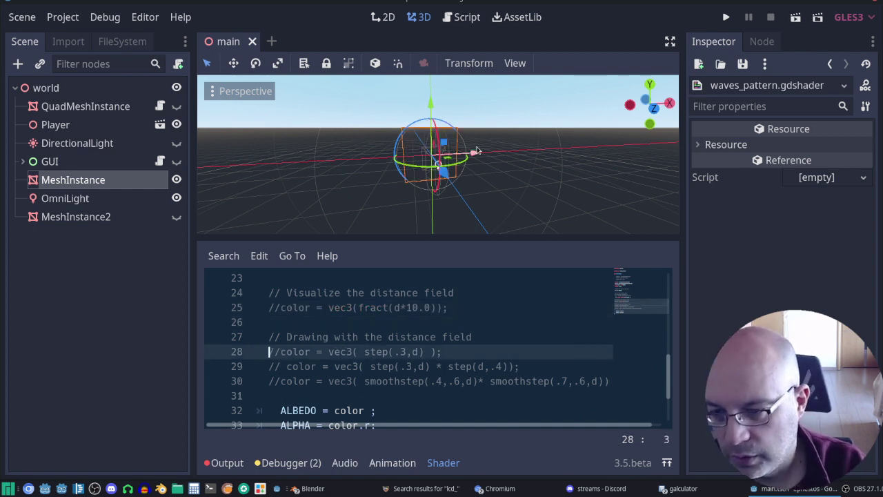
scroll(441, 160, "up", 2)
scroll(440, 160, "up", 2)
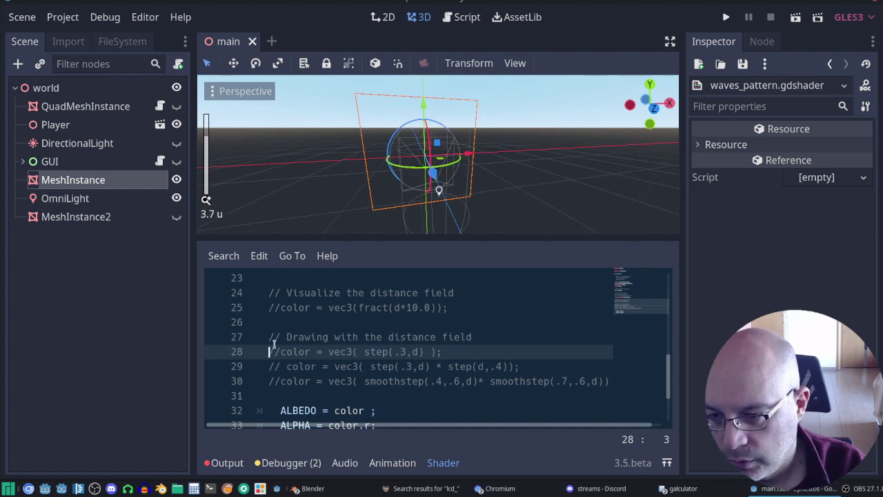
Preview the step, ring-outline and smoothstep variants on lines 28-30, re-commenting each.
key("ctrl+k")
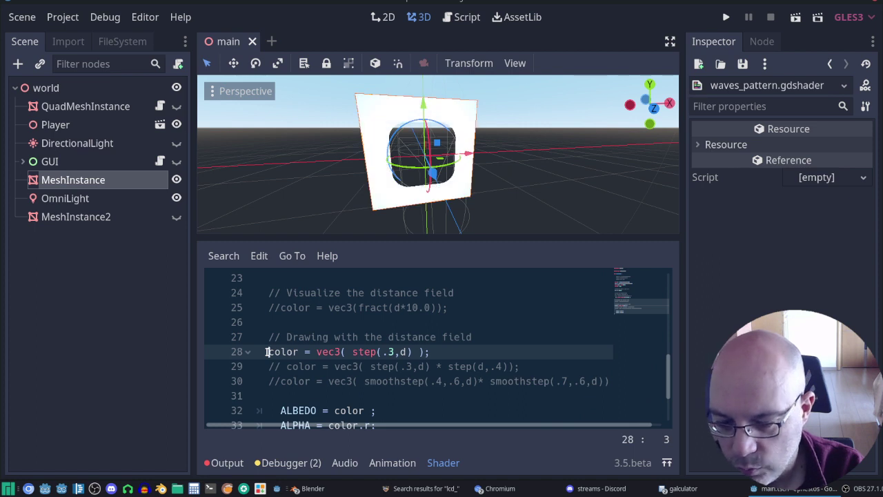
key("ctrl+k")
key("Down")
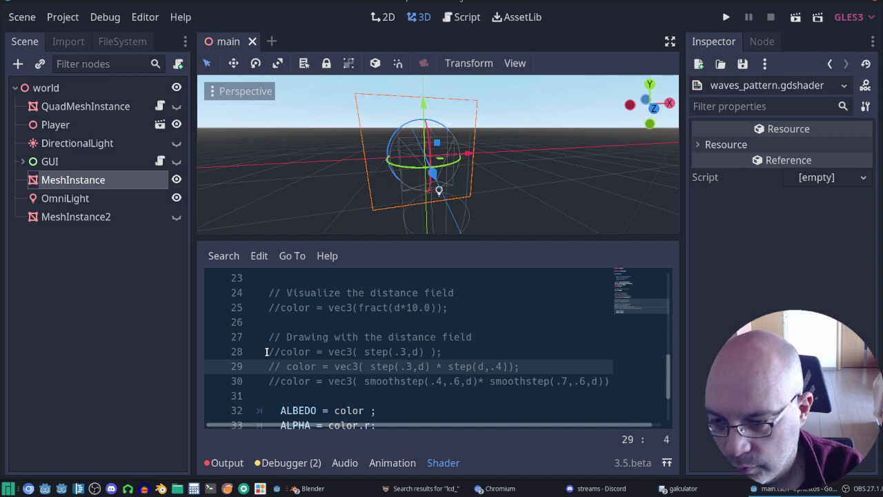
key("ctrl+k")
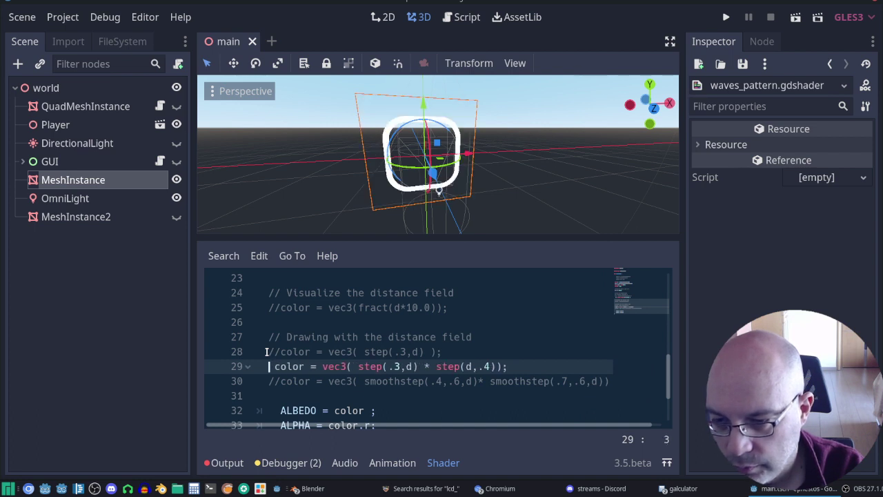
key("ctrl+k")
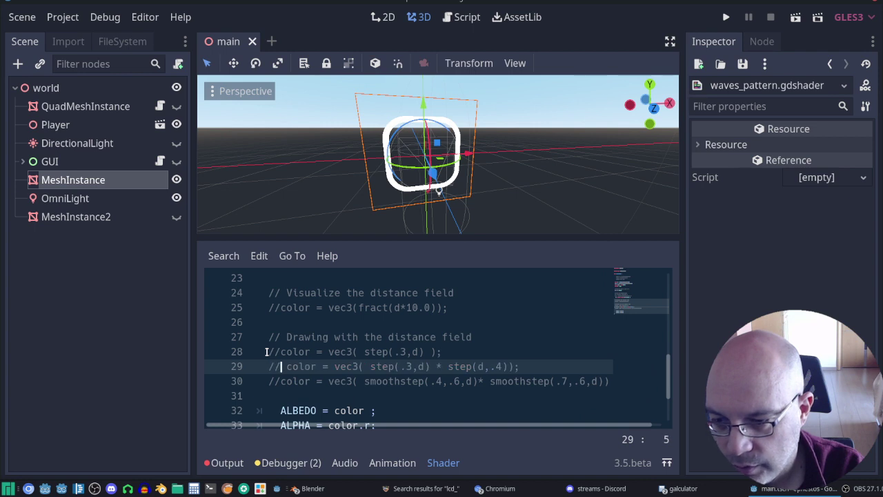
key("Down")
key("Home")
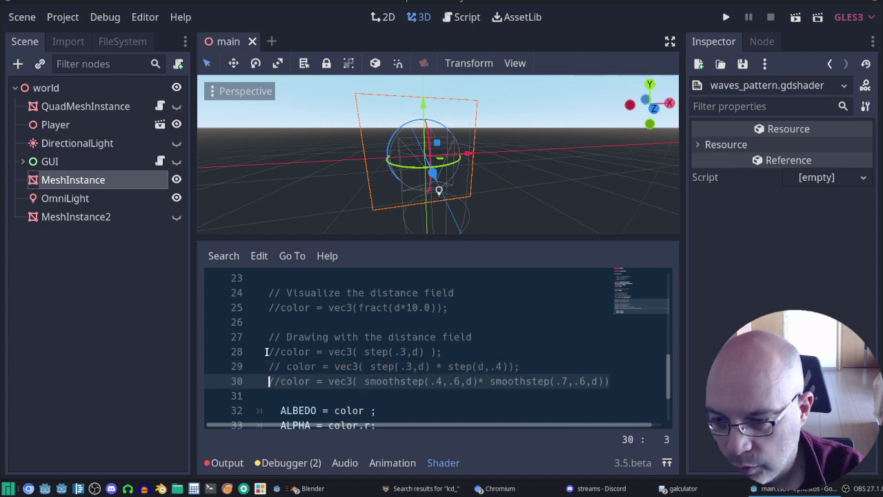
key("ctrl+k")
type(";")
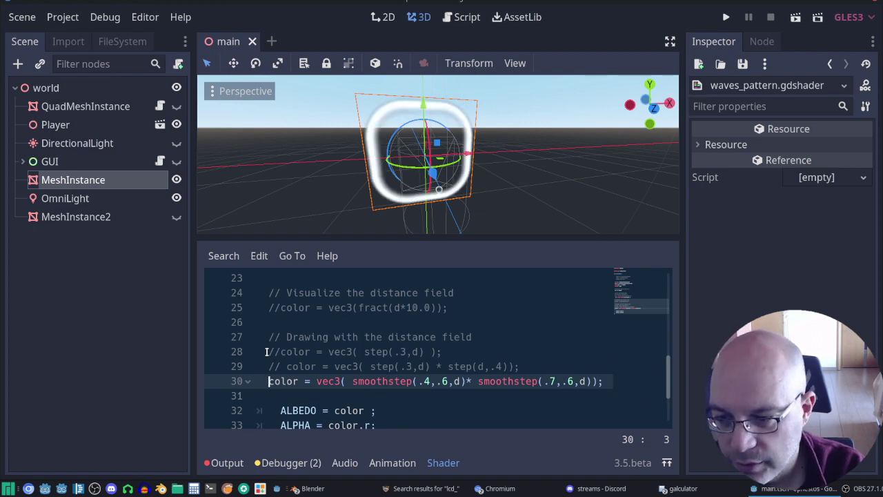
key("ctrl+k")
Restore line 25's fract stripes and enable line 28's step shape.
key("Up")
key("Up")
key("Up")
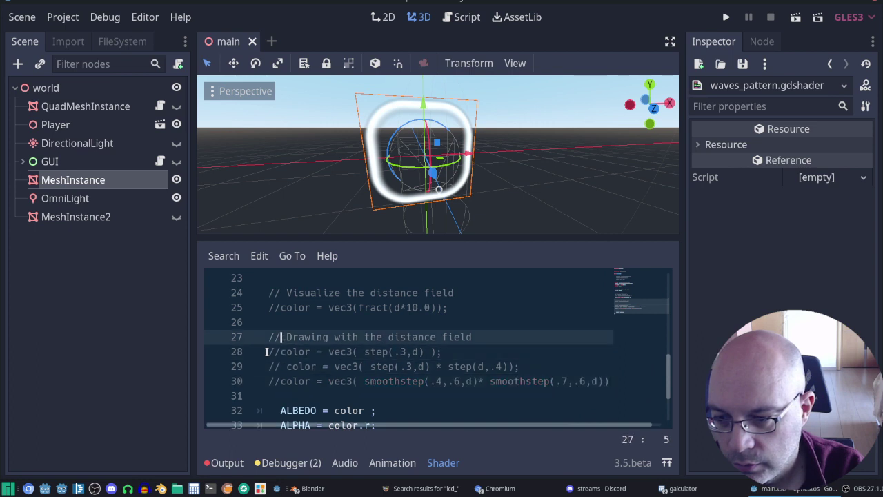
key("Up")
key("Up")
key("ctrl+k")
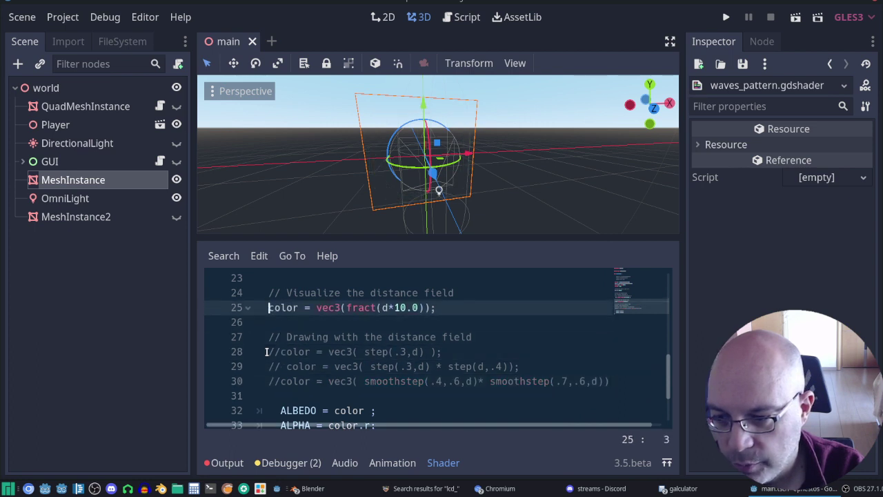
key("Down")
key("Down")
key("Down")
key("Down")
key("Up")
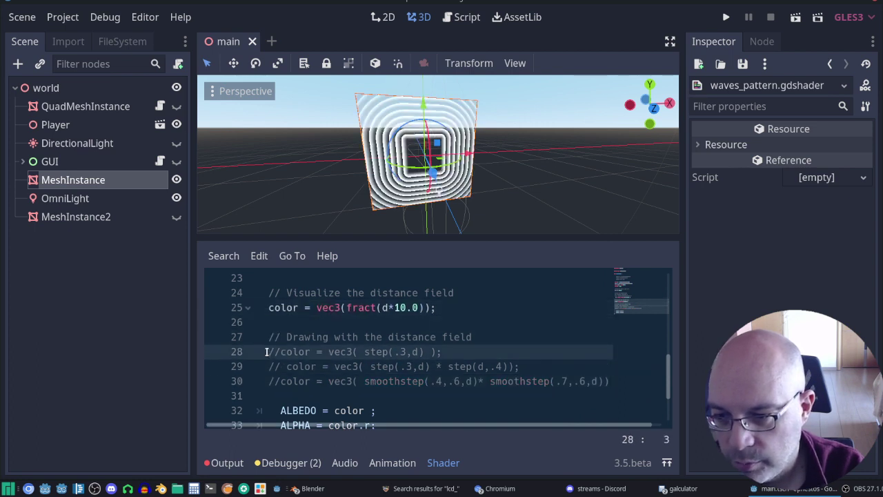
key("ctrl+k")
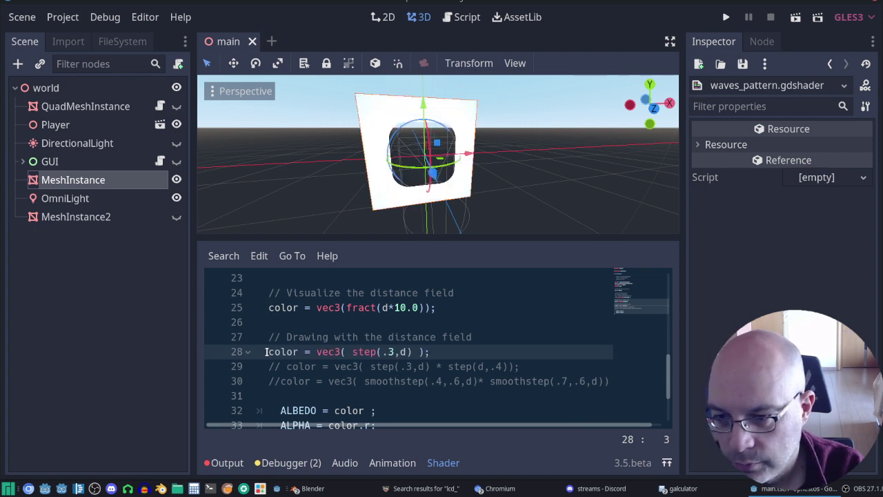
Comment out line 28's step drawing line and return the caret to line 25.
key("Up")
key("Down")
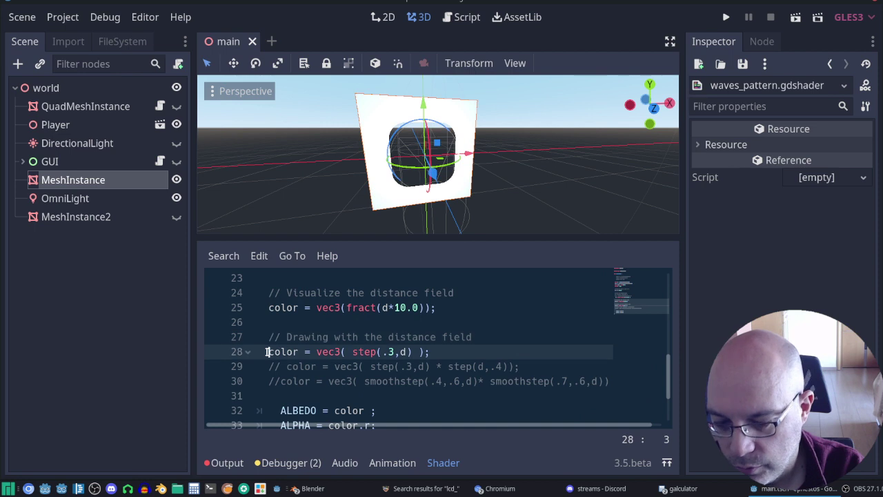
key("ctrl+k")
key("Up")
key("Up")
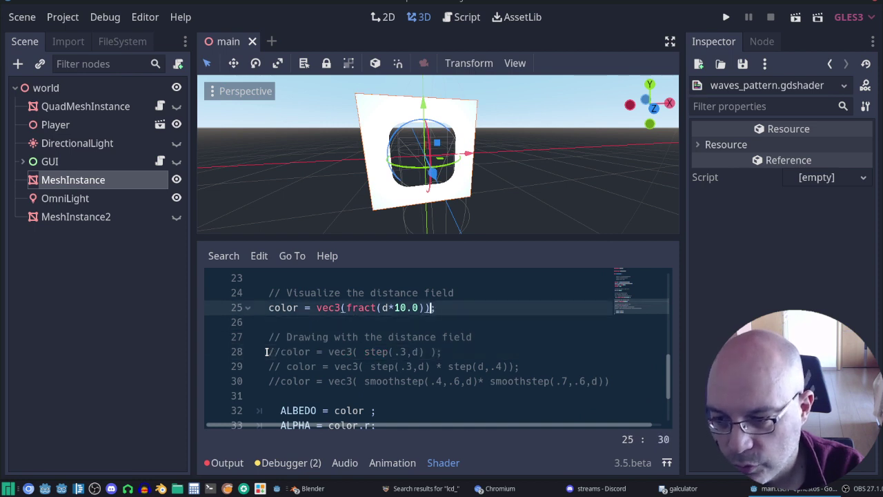
key("Left")
key("Left")
key("Left")
key("Down")
key("Down")
key("Down")
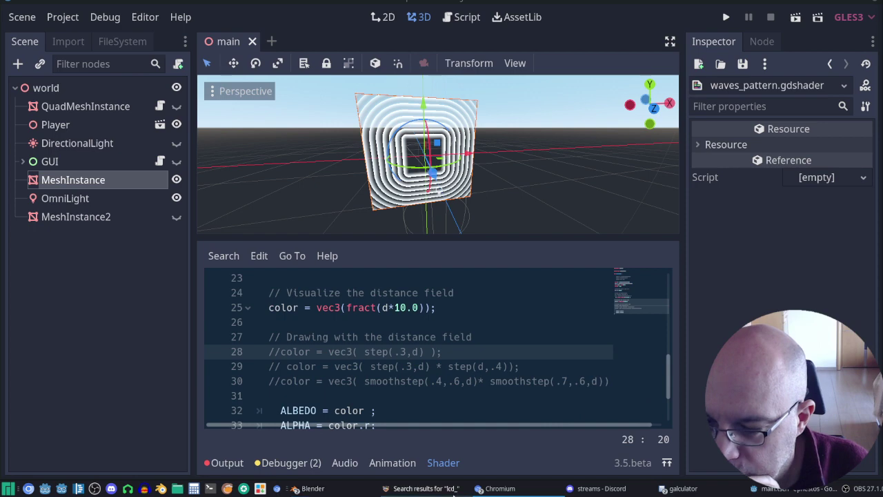
Close Blender's render result window.
left_click(307, 489)
left_click(384, 441)
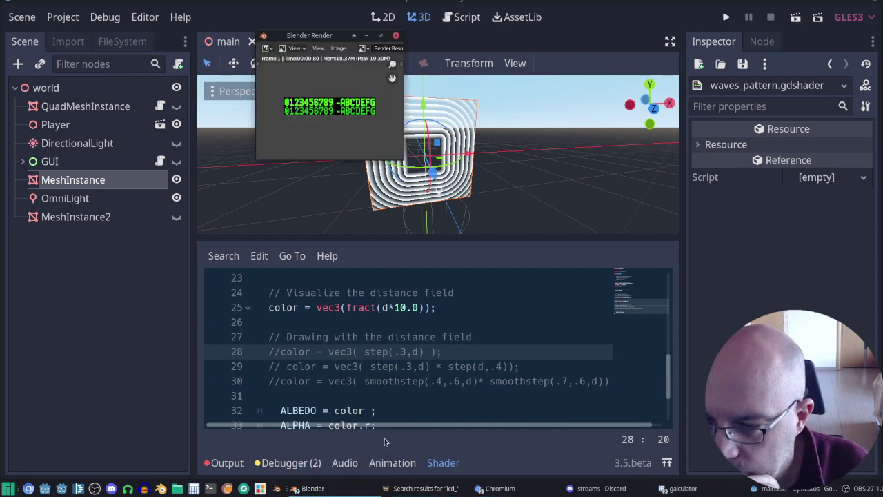
left_click(396, 35)
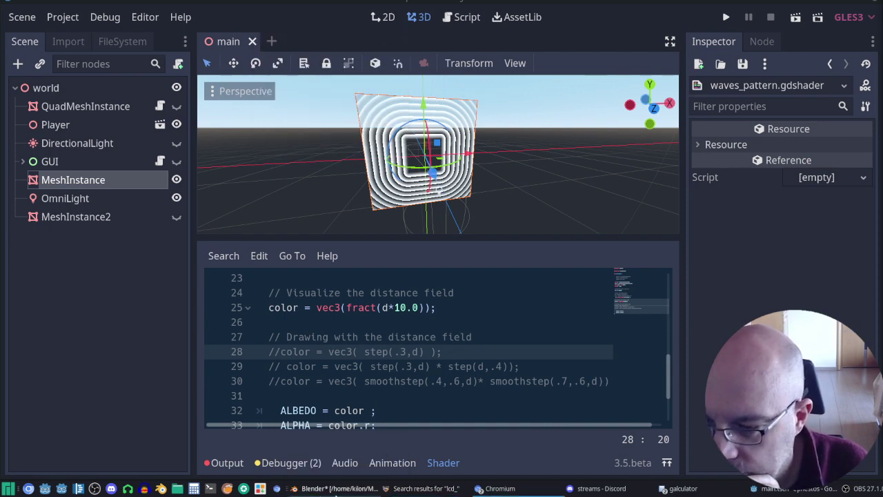
Quit Blender, discarding unsaved changes.
left_click(336, 488)
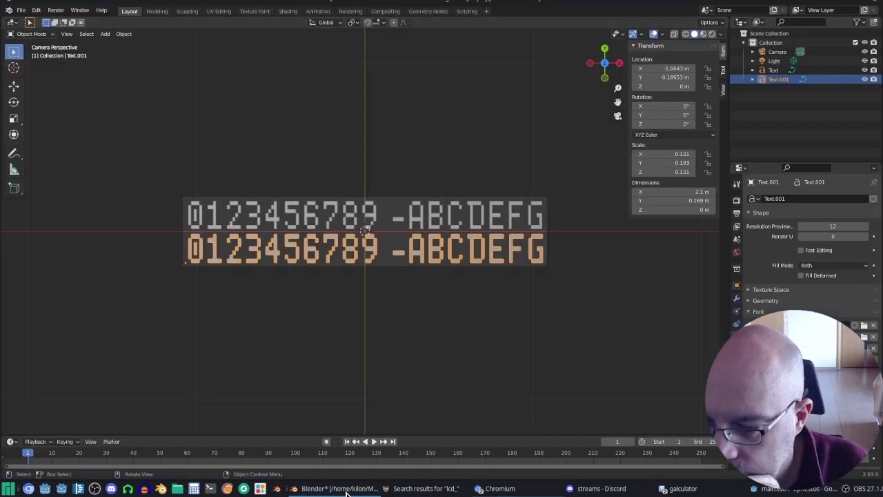
left_click(877, 8)
left_click(419, 259)
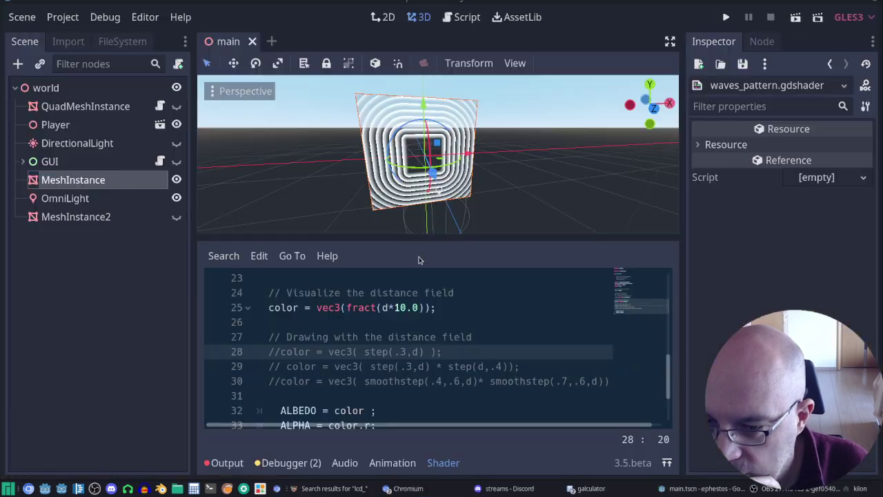
left_click(412, 492)
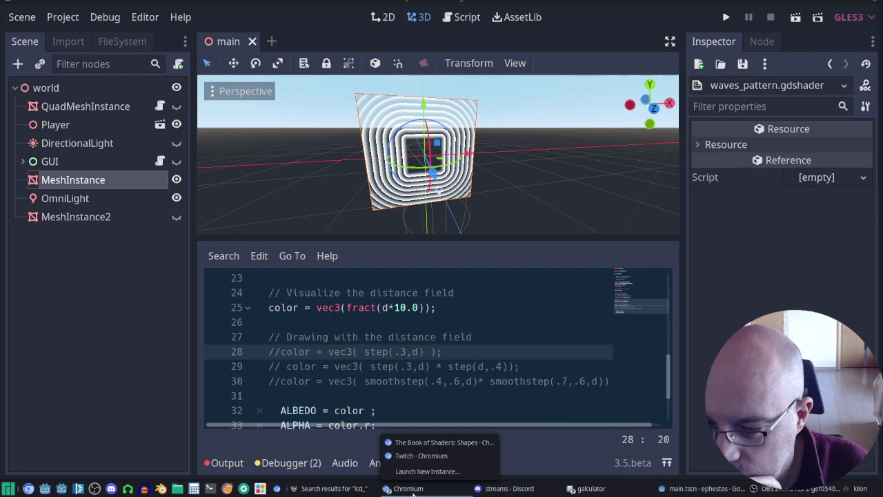
Switch to The Book of Shaders Shapes page and scroll through the length(abs(st)-.3) distance-field example.
left_click(468, 443)
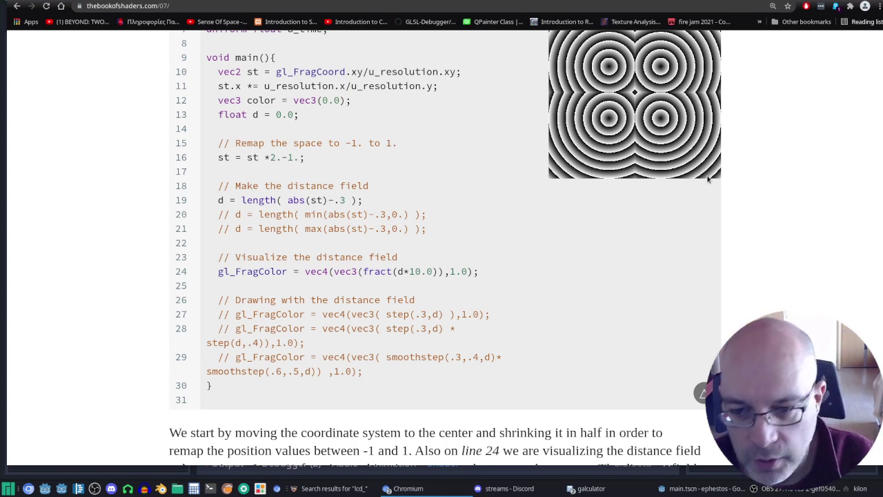
scroll(593, 200, "down", 3)
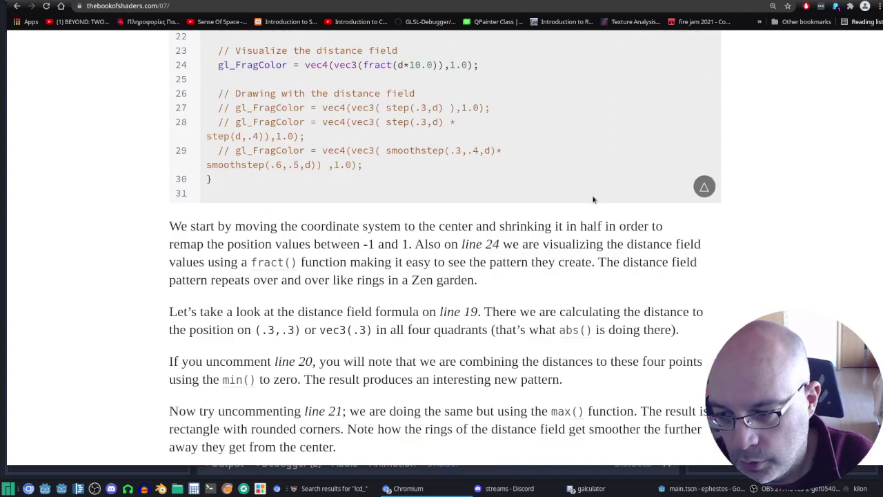
scroll(592, 200, "down", 2)
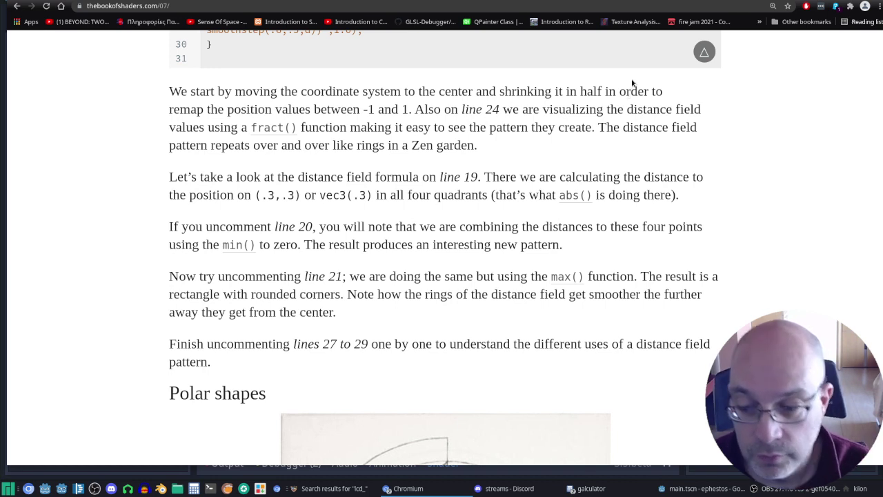
scroll(770, 185, "up", 2)
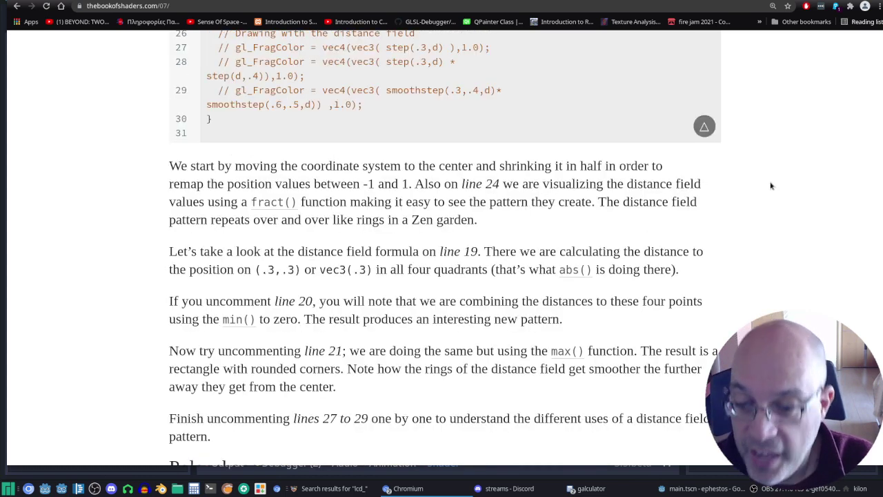
scroll(765, 264, "up", 1)
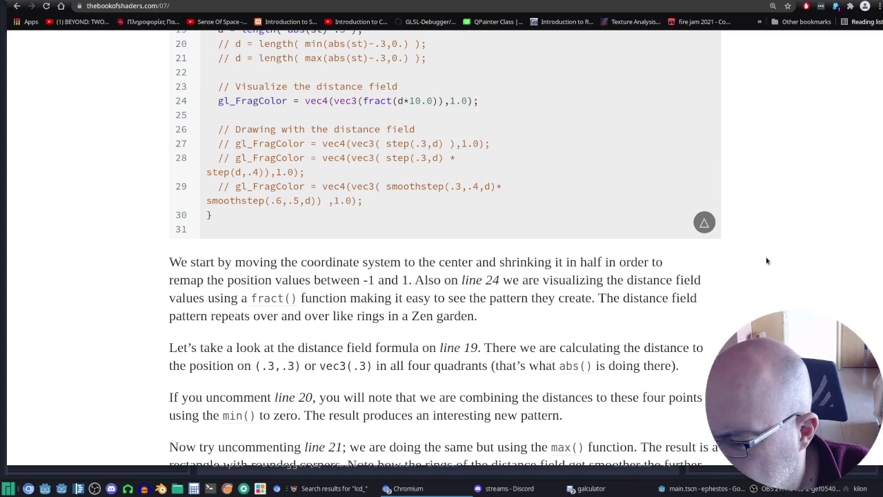
scroll(766, 263, "down", 2)
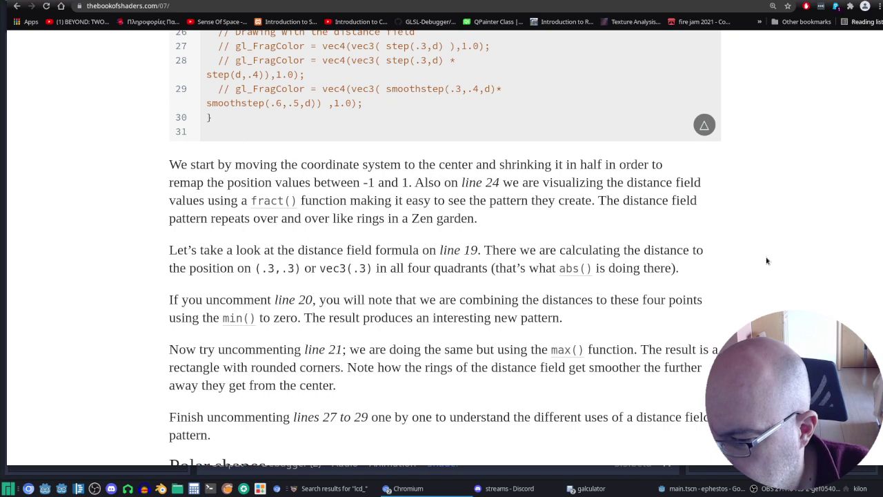
scroll(767, 261, "up", 3)
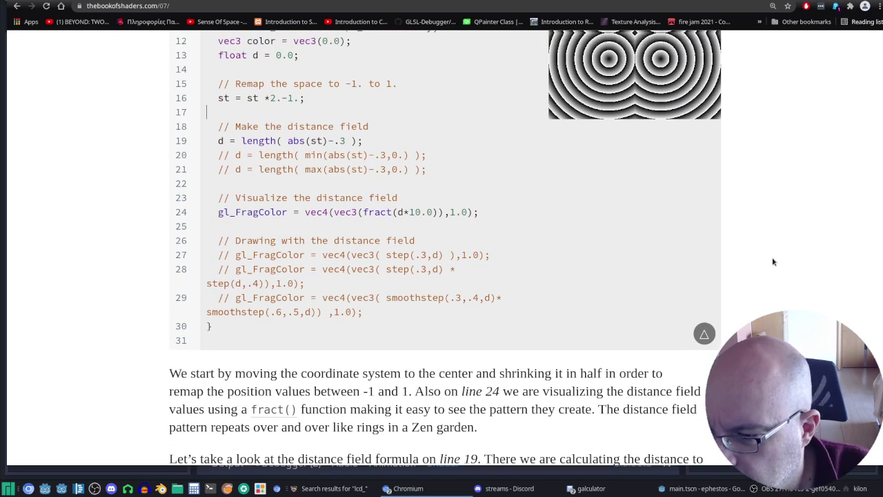
scroll(773, 262, "up", 1)
Remove abs() from line 19 to preview centred rings, then undo to restore abs.
double_click(296, 176)
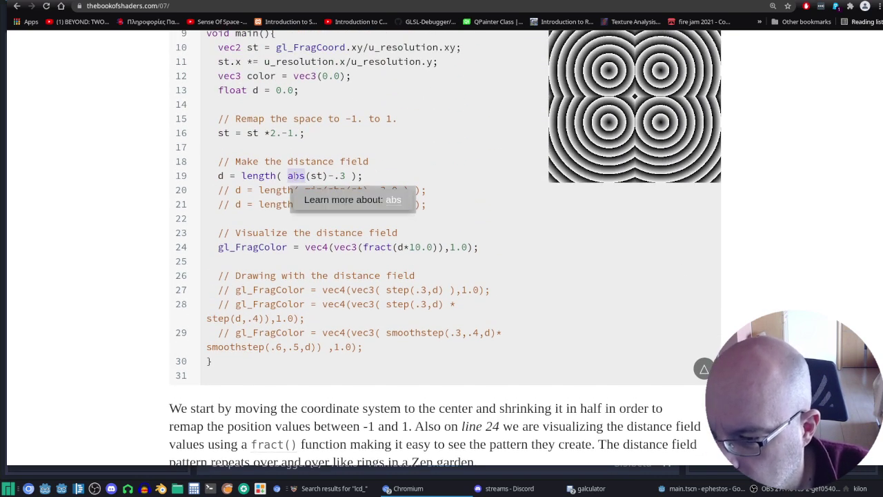
left_click(293, 175)
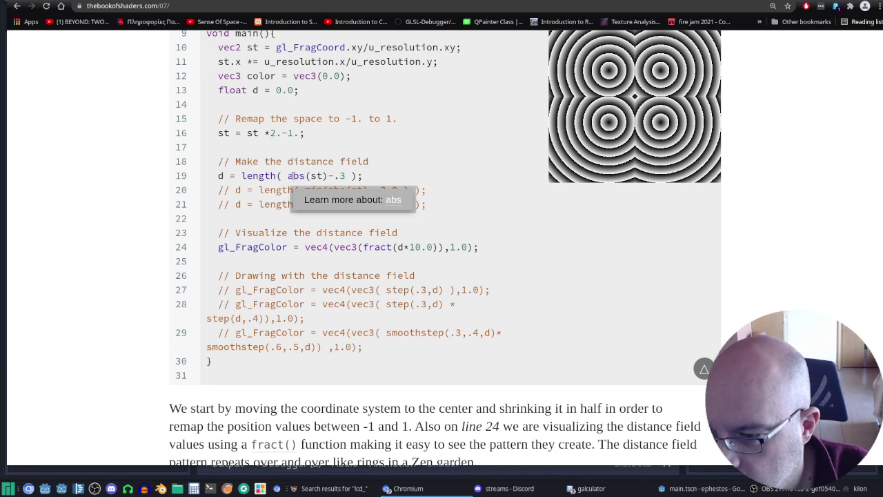
left_click(289, 176)
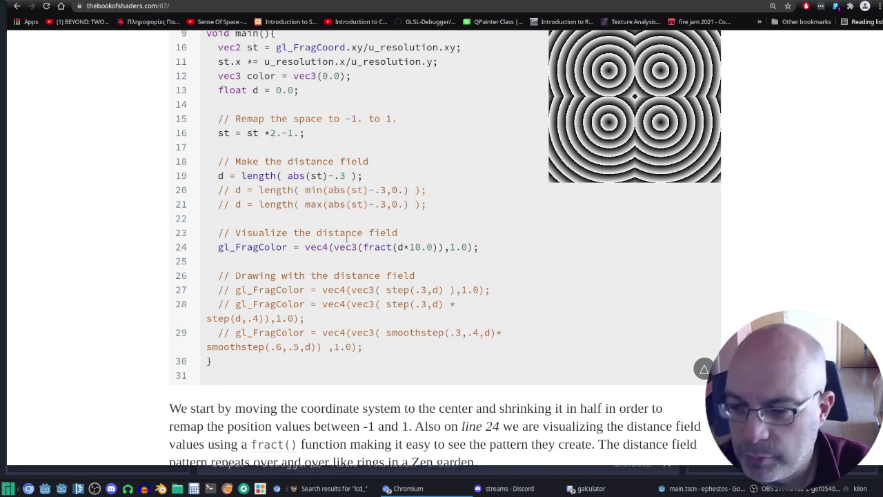
key("Delete")
key("Delete")
key("Delete")
key("Delete")
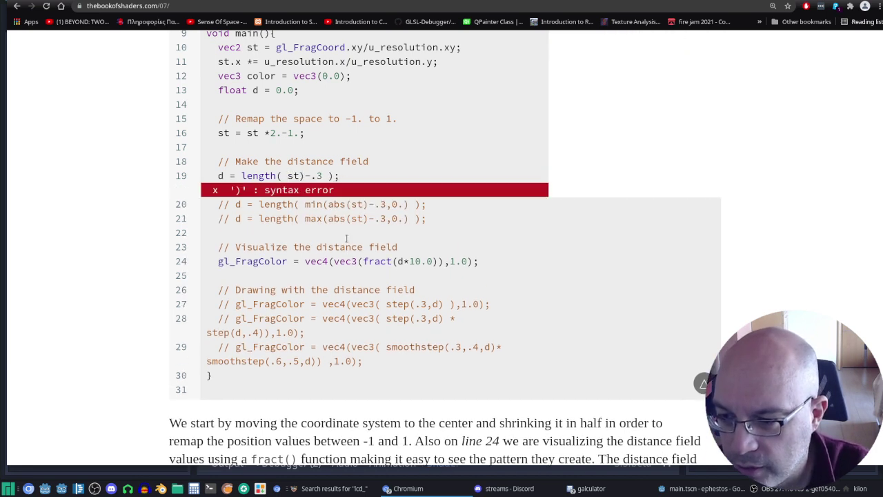
key("Right")
key("Delete")
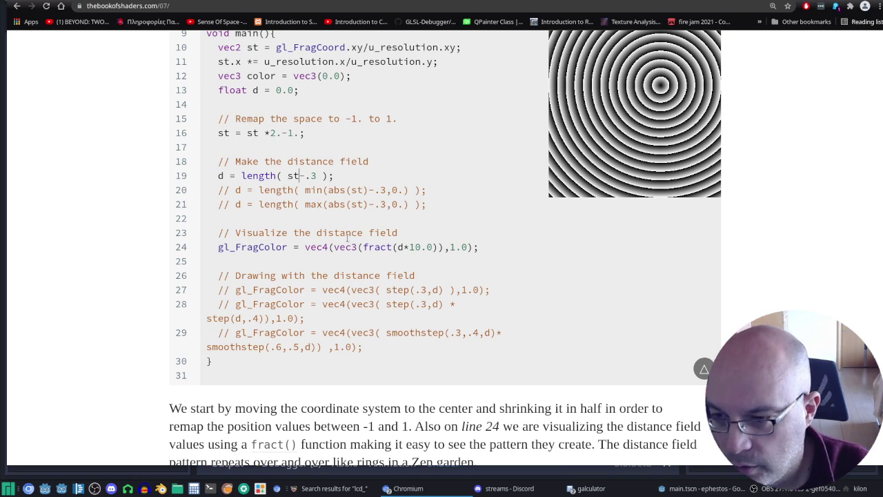
key("ctrl+z")
key("ctrl+z")
scroll(441, 233, "down", 3)
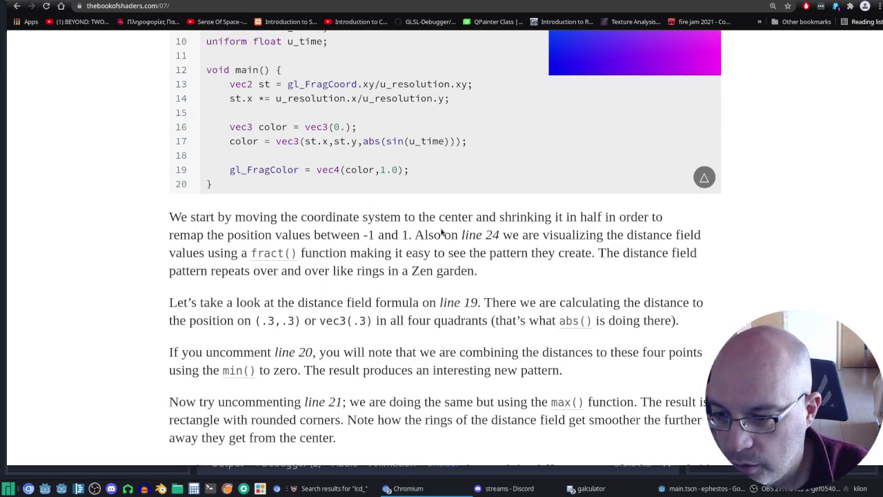
scroll(442, 234, "down", 3)
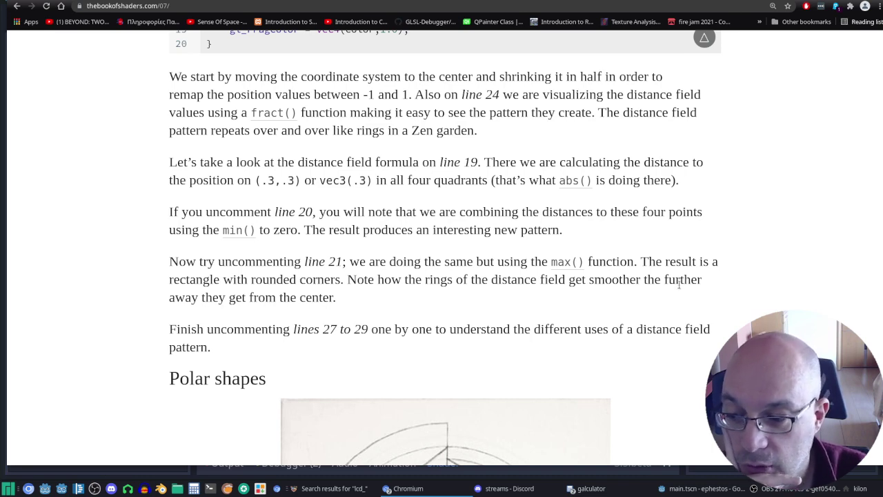
Scroll chapter 7 down to the Polar shapes section with its length() and atan() formula.
scroll(680, 283, "down", 3)
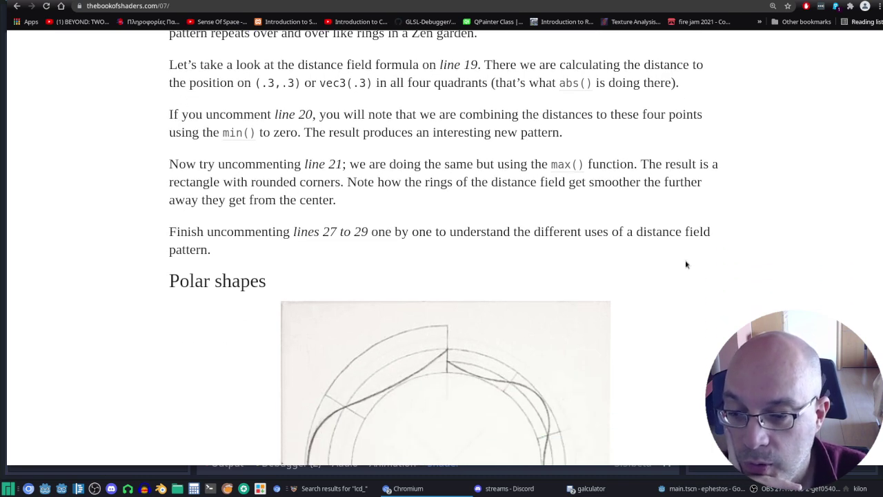
scroll(687, 262, "down", 1)
scroll(693, 245, "down", 1)
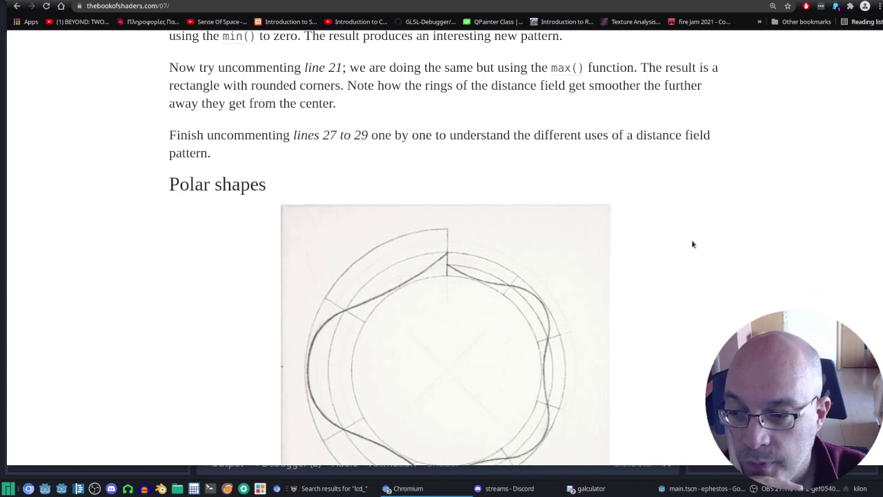
scroll(693, 245, "down", 2)
scroll(693, 246, "up", 4)
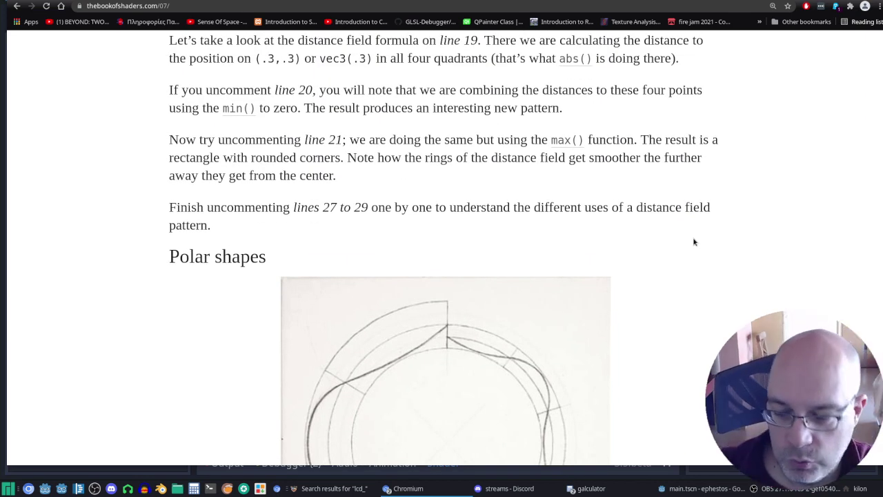
scroll(696, 186, "up", 4)
scroll(656, 194, "up", 3)
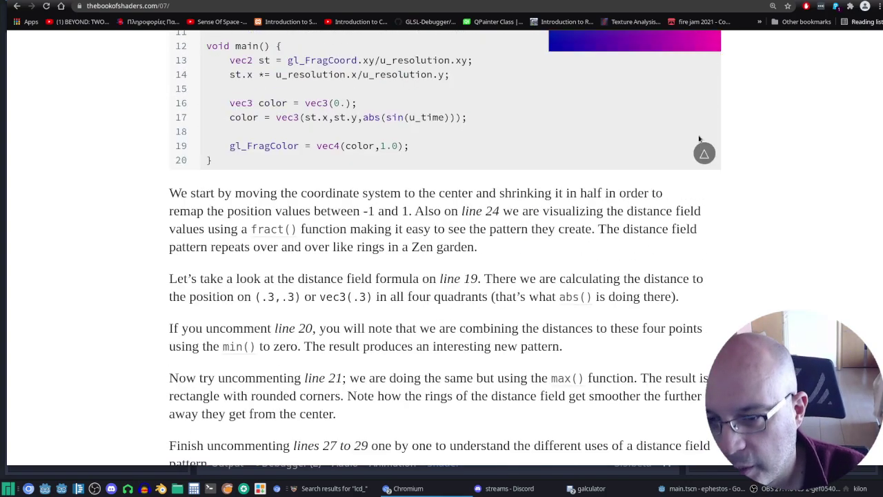
scroll(532, 258, "up", 5)
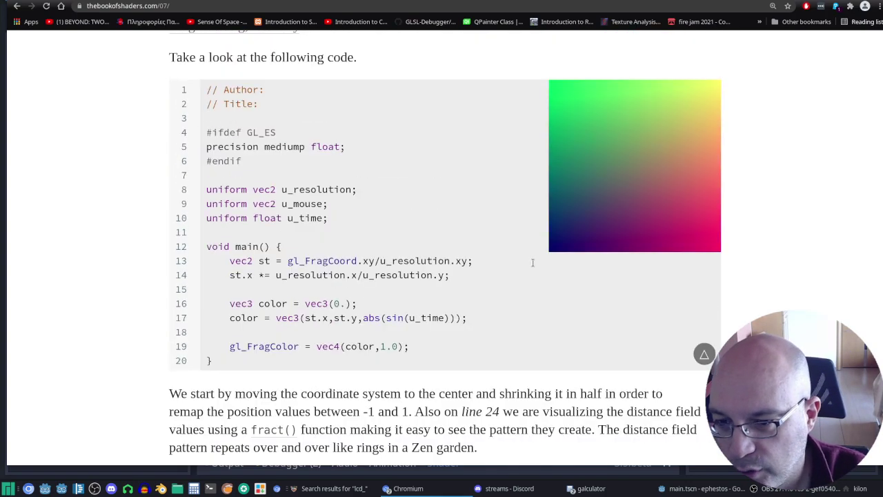
scroll(534, 276, "down", 7)
scroll(535, 276, "up", 4)
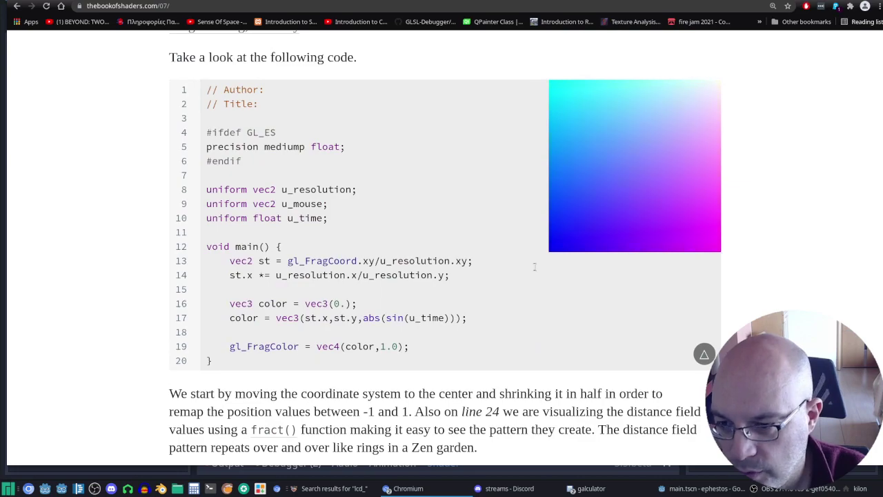
scroll(534, 269, "up", 2)
scroll(535, 262, "down", 1)
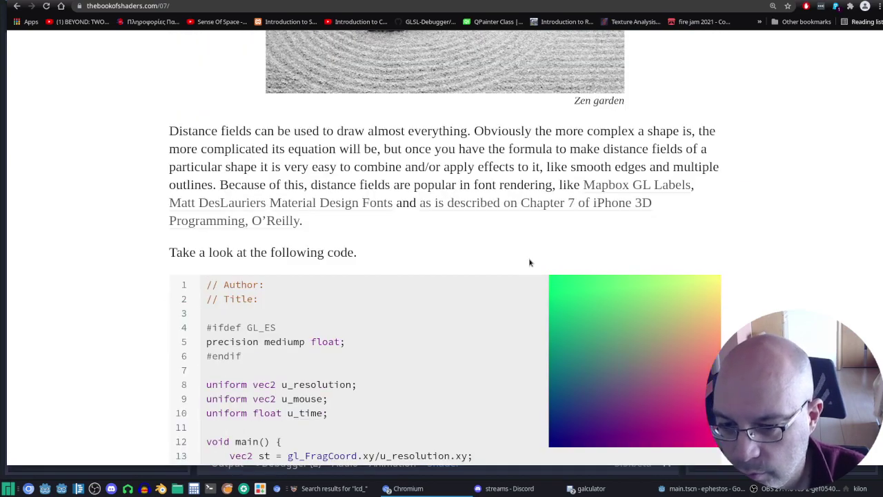
scroll(529, 260, "down", 3)
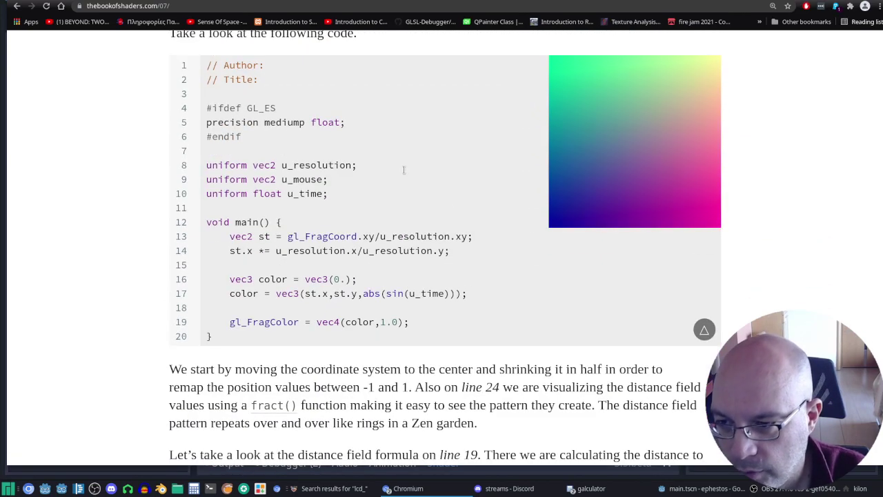
scroll(418, 173, "down", 4)
scroll(418, 180, "down", 4)
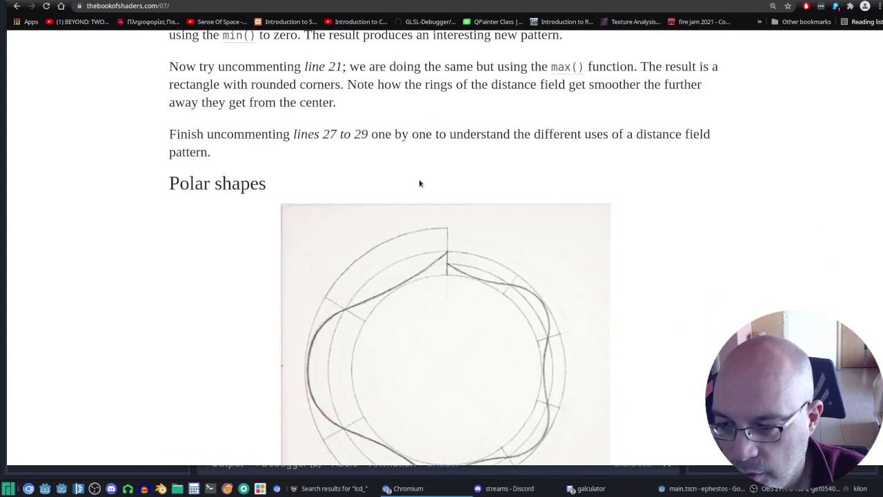
scroll(419, 184, "down", 2)
scroll(295, 191, "down", 3)
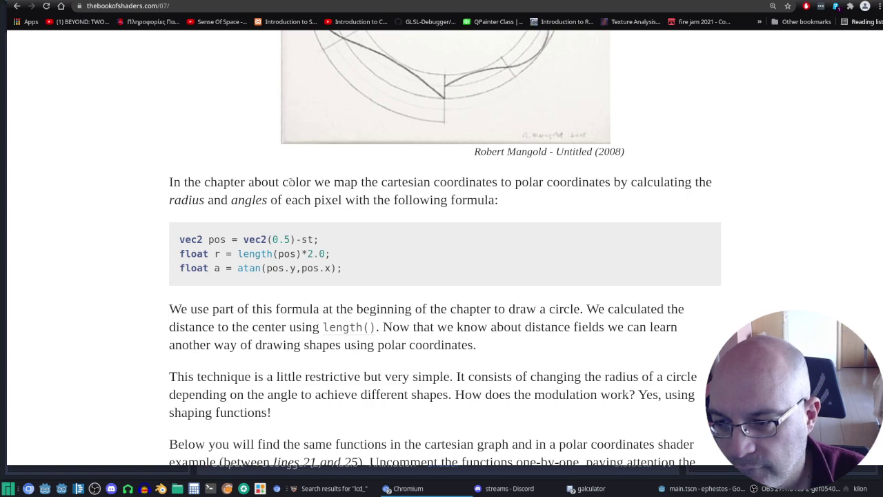
scroll(291, 181, "down", 1)
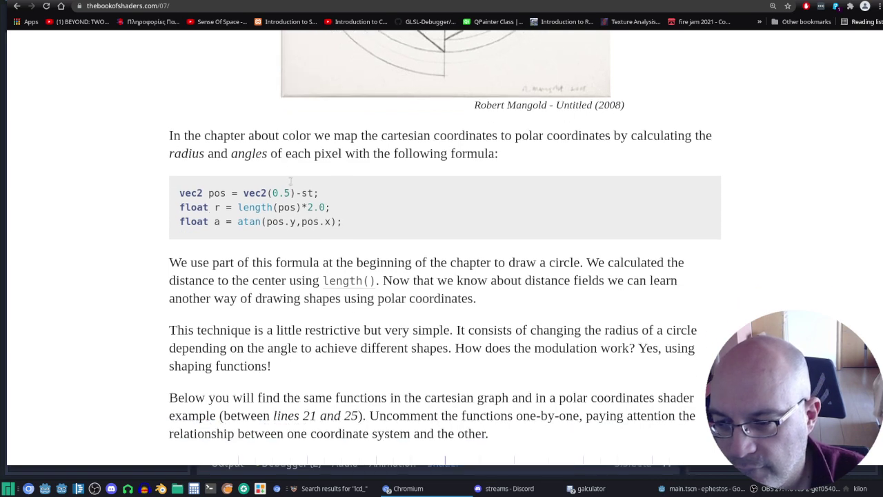
scroll(291, 184, "down", 1)
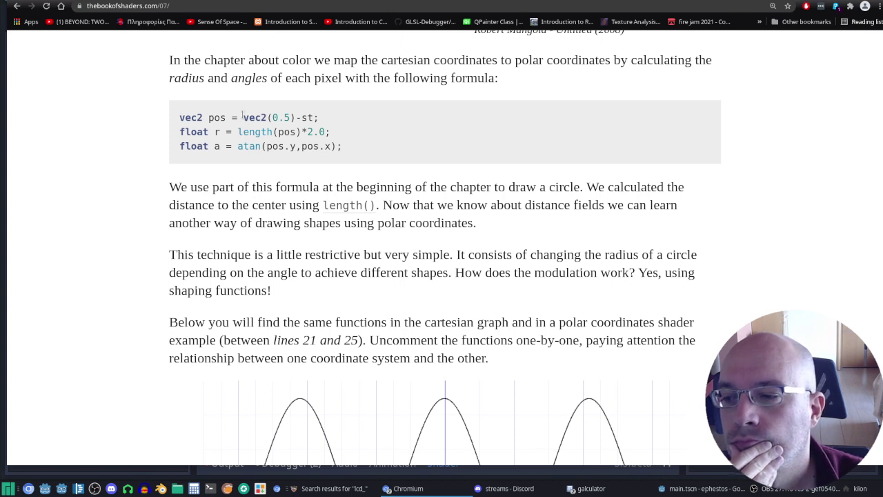
double_click(304, 117)
left_click(354, 113)
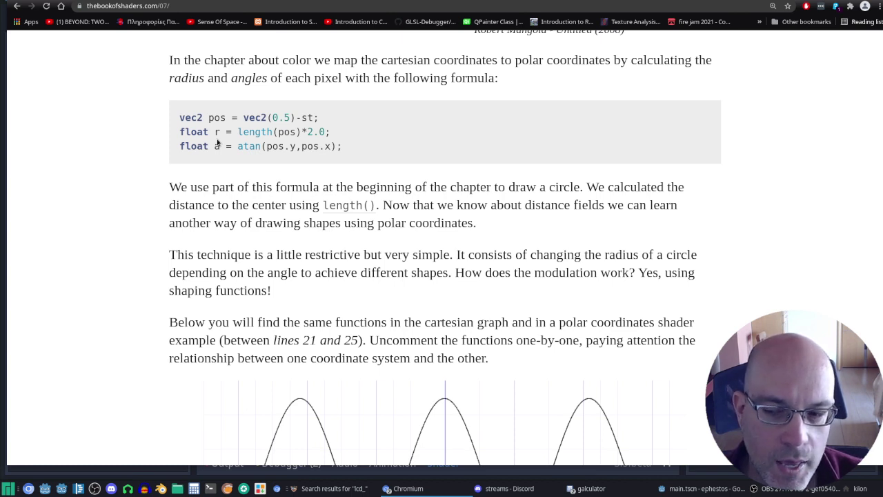
double_click(260, 134)
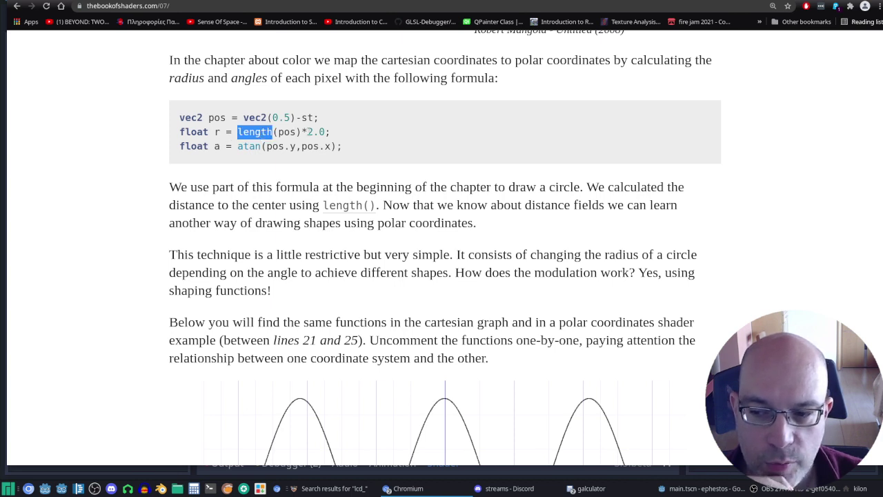
double_click(315, 132)
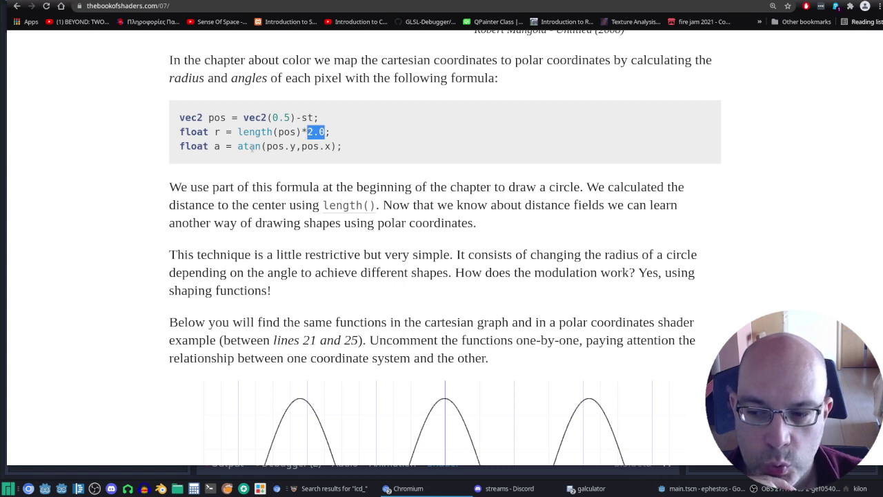
double_click(247, 146)
left_click_drag(267, 146, 302, 146)
Scroll past the cosine graph to the f = cos(a*3.) three-petal flower example.
left_click(504, 115)
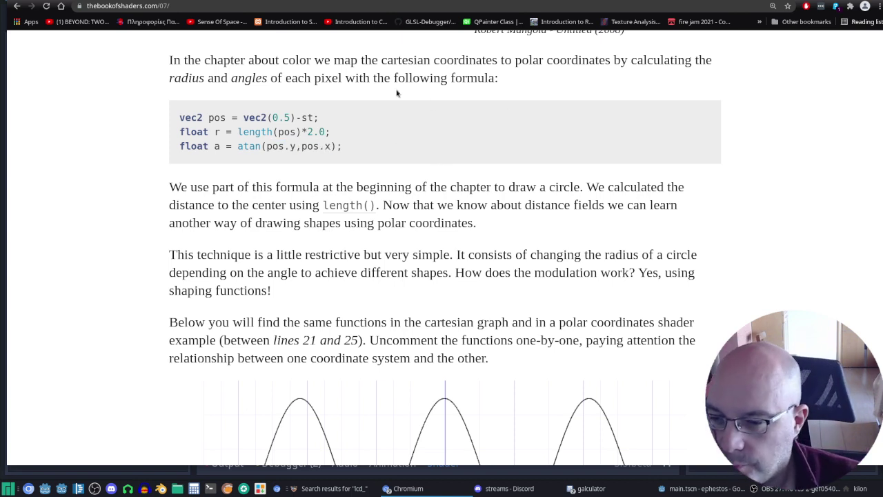
scroll(538, 147, "down", 3)
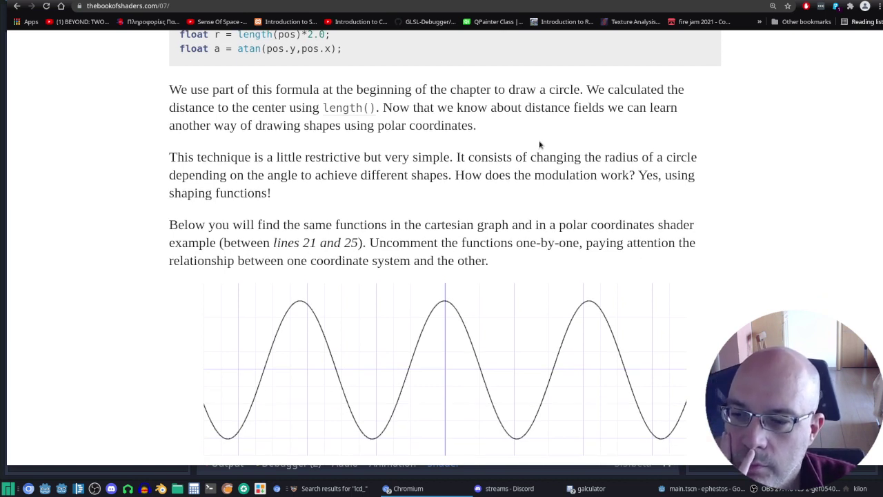
scroll(541, 144, "down", 1)
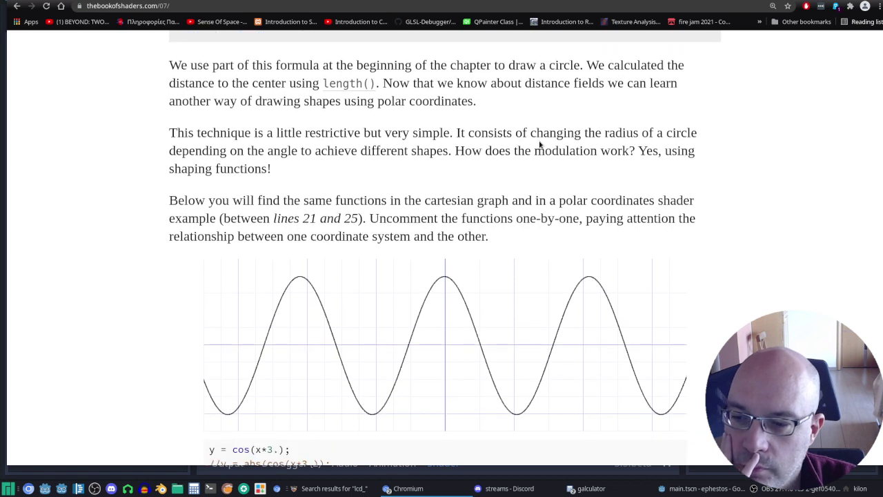
scroll(540, 144, "down", 3)
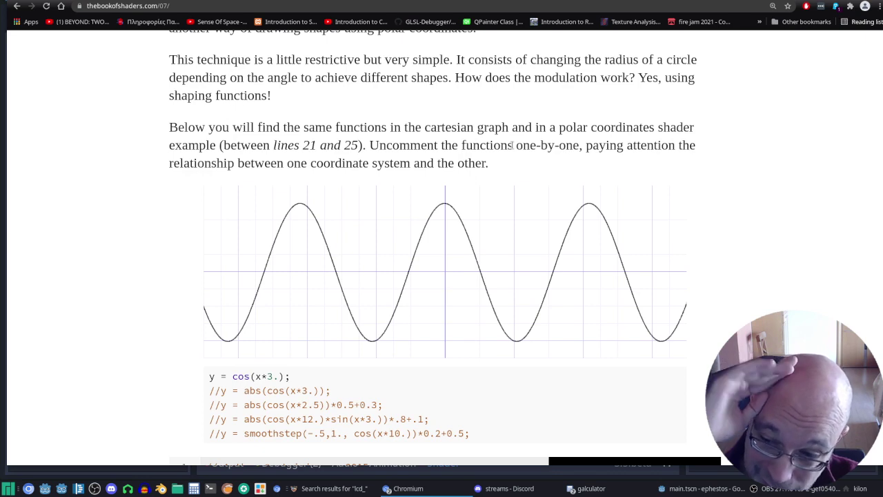
scroll(505, 156, "down", 5)
scroll(504, 153, "down", 3)
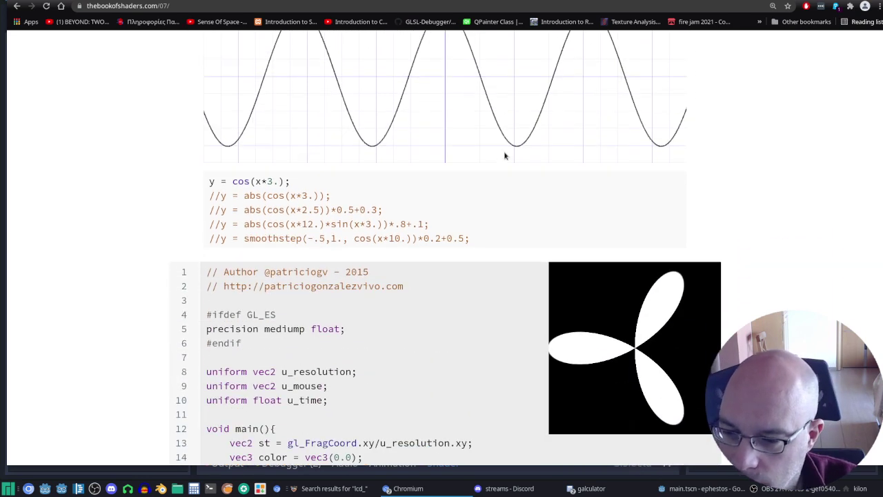
scroll(516, 147, "down", 1)
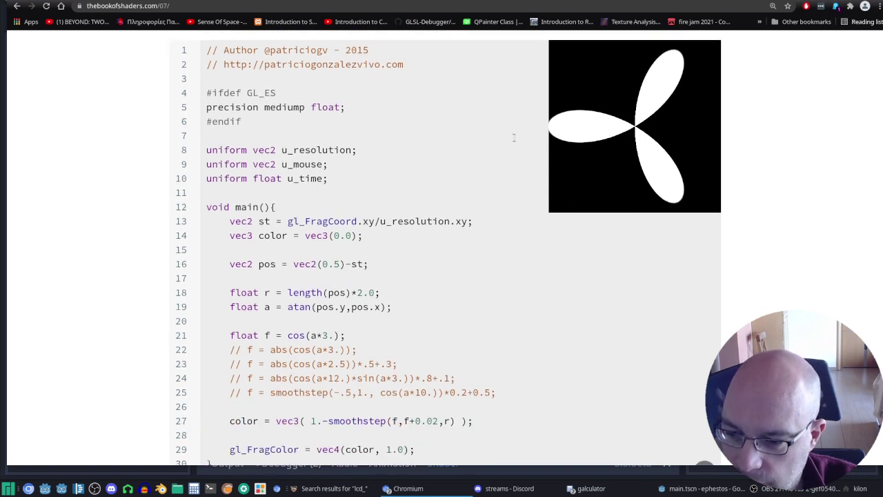
scroll(512, 138, "down", 3)
scroll(513, 139, "down", 3)
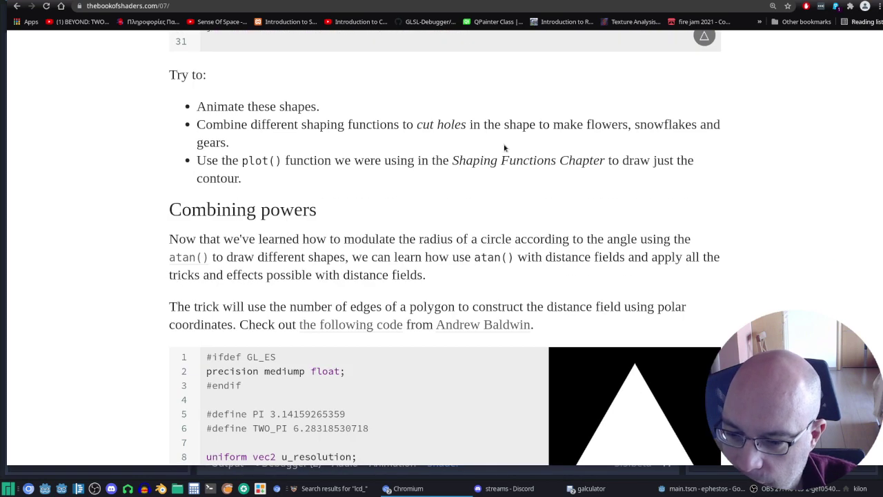
scroll(504, 147, "down", 1)
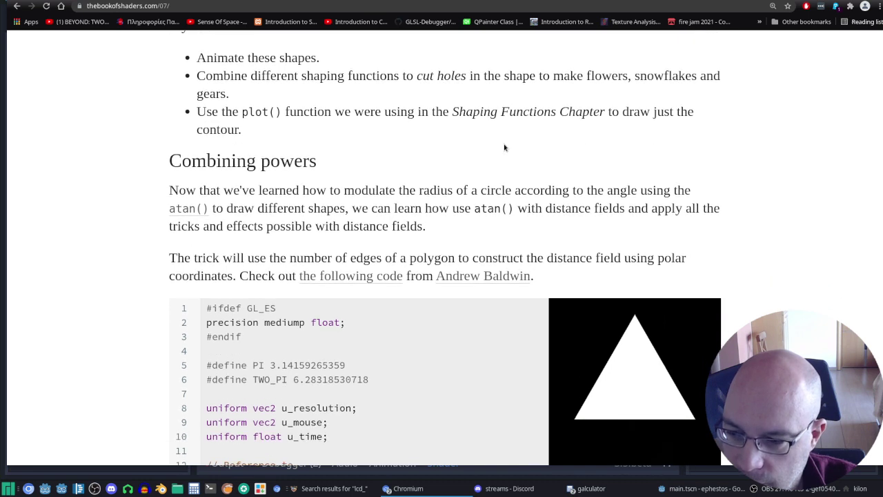
scroll(504, 147, "down", 2)
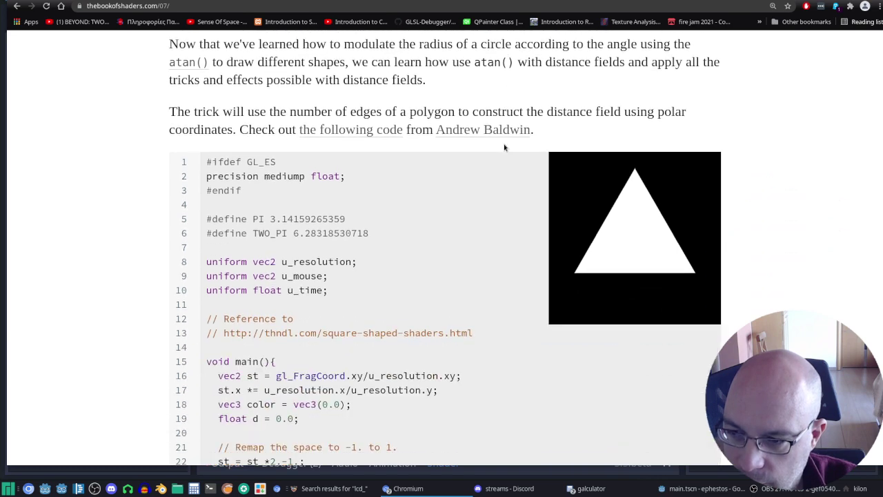
scroll(500, 138, "up", 3)
scroll(498, 133, "up", 6)
scroll(497, 133, "up", 3)
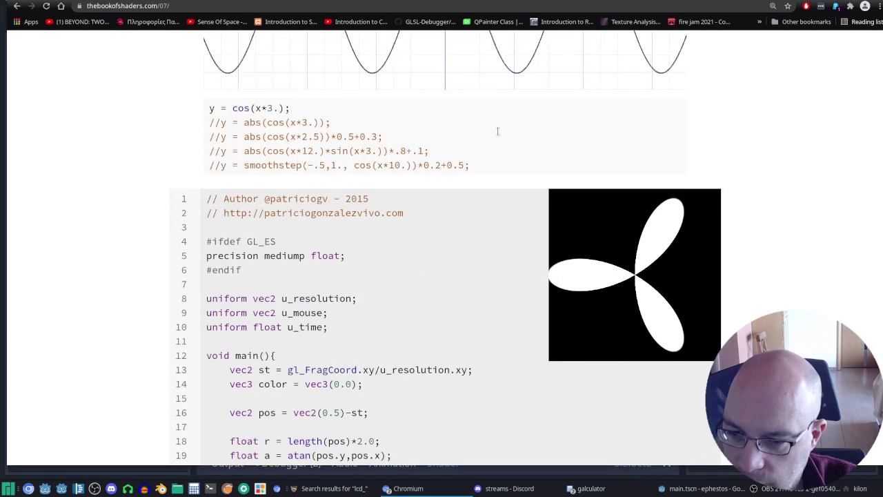
scroll(498, 135, "down", 1)
scroll(498, 134, "down", 1)
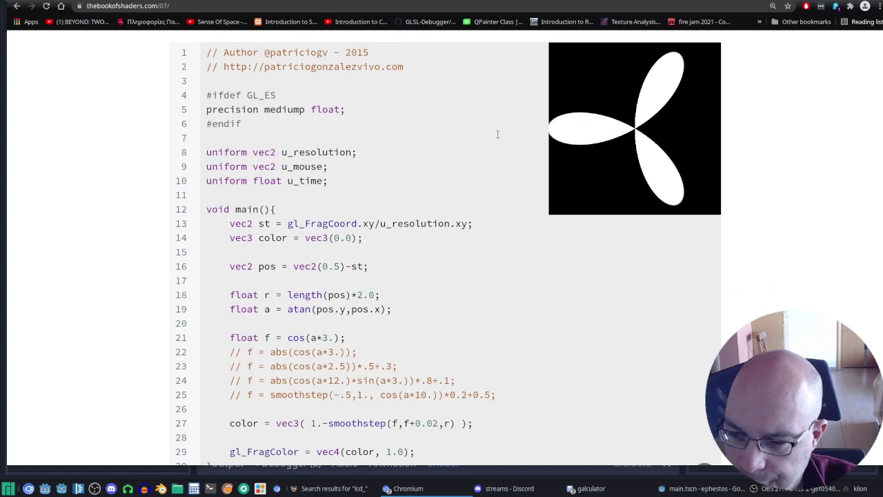
scroll(497, 134, "down", 1)
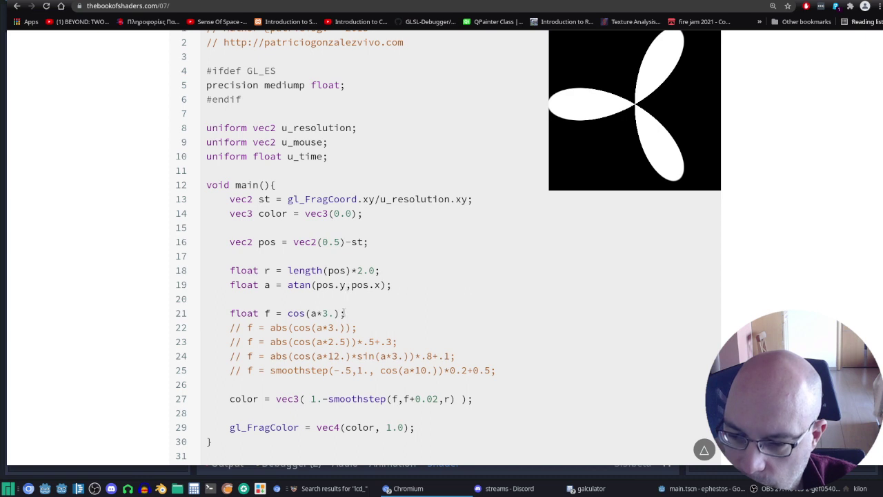
Toggle comments on lines 21 and 22 to compare the abs(cos(a*3.)) and three-petal formulas.
left_click(228, 313)
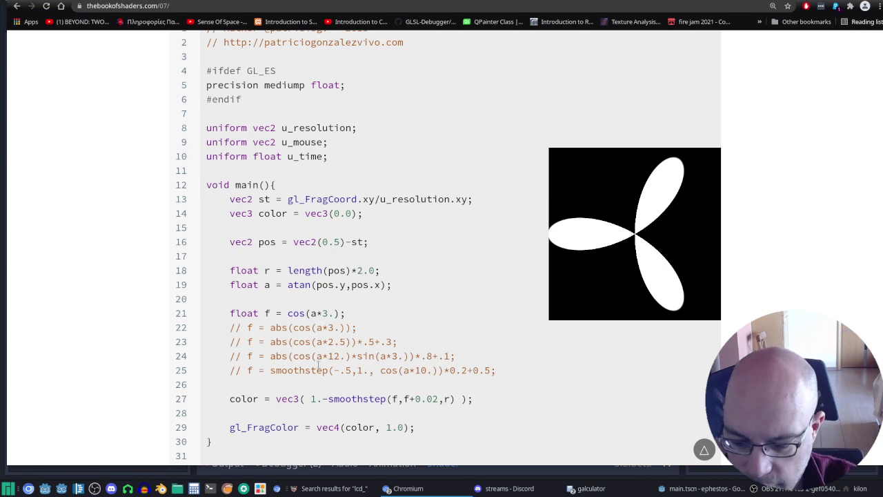
type("//")
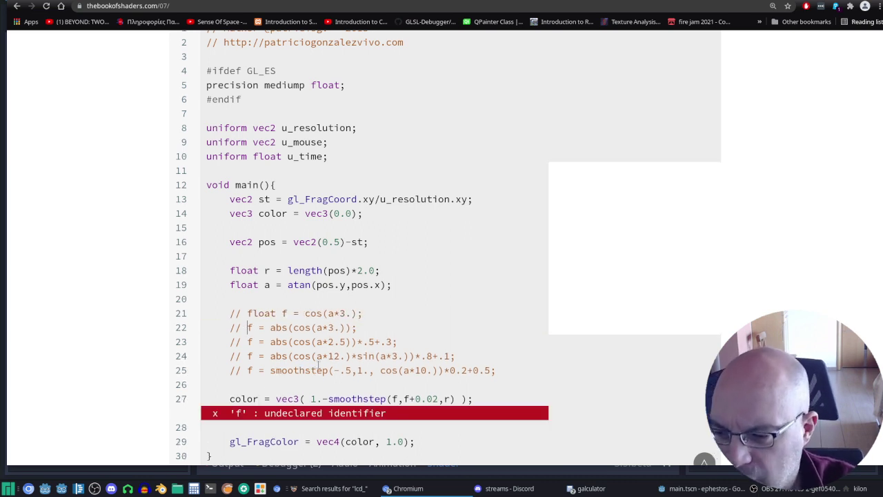
key("Down")
key("Home")
key("Delete")
key("Delete")
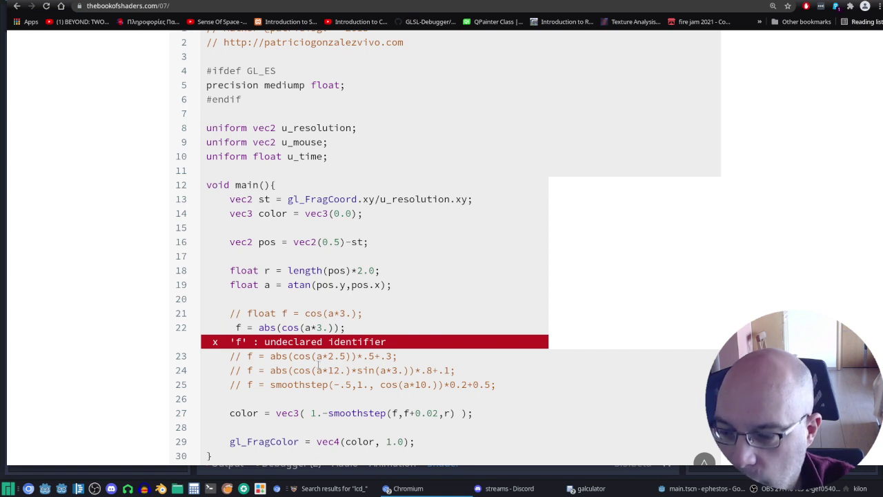
type("//")
key("Up")
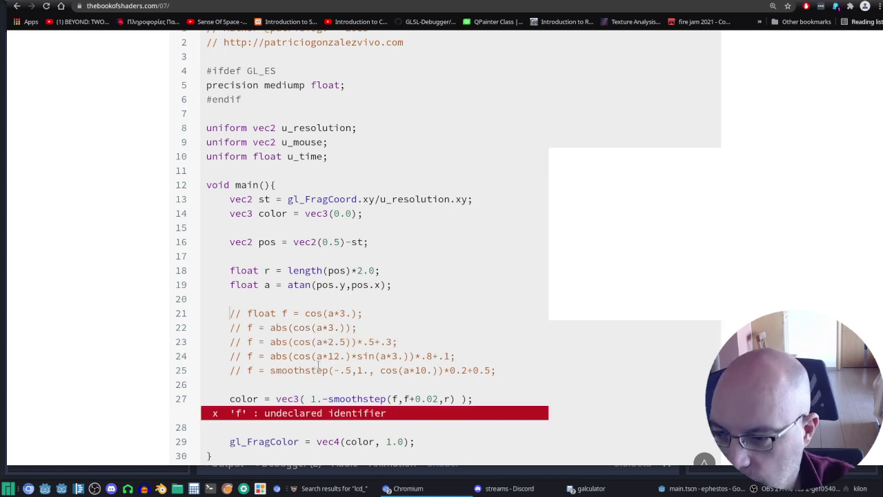
key("Delete")
key("Delete")
key("Down")
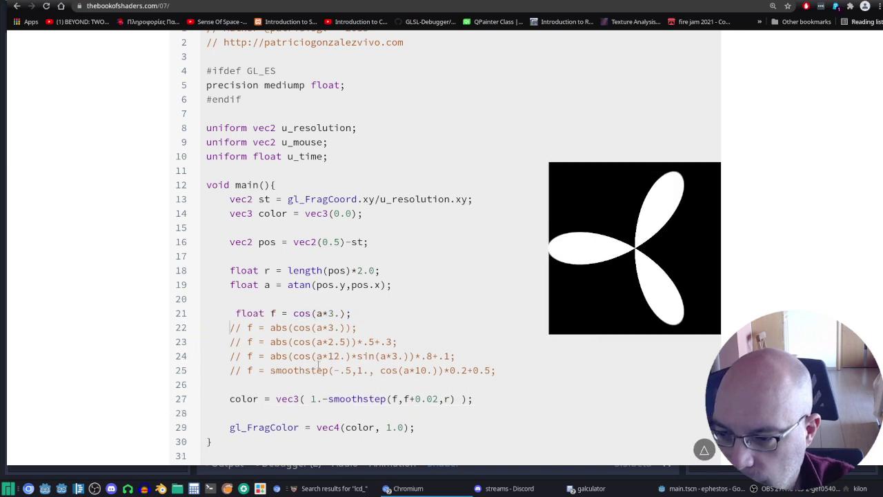
key("Delete")
key("Delete")
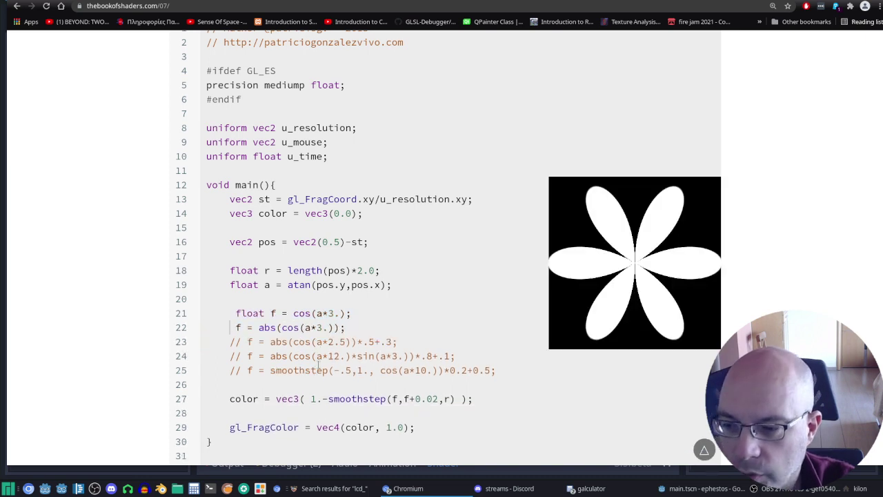
Preview the five-petal and many-petal formulas, then uncomment line 25's smoothstep gear formula.
key("Down")
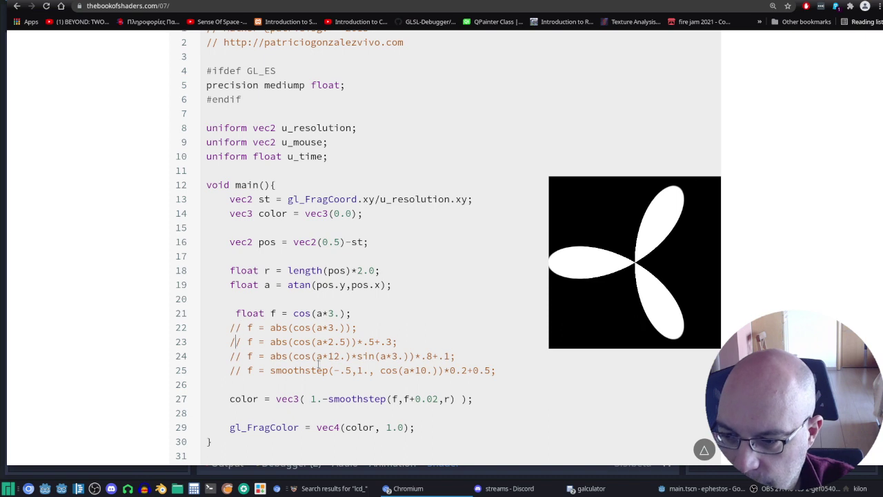
key("BackSpace")
key("BackSpace")
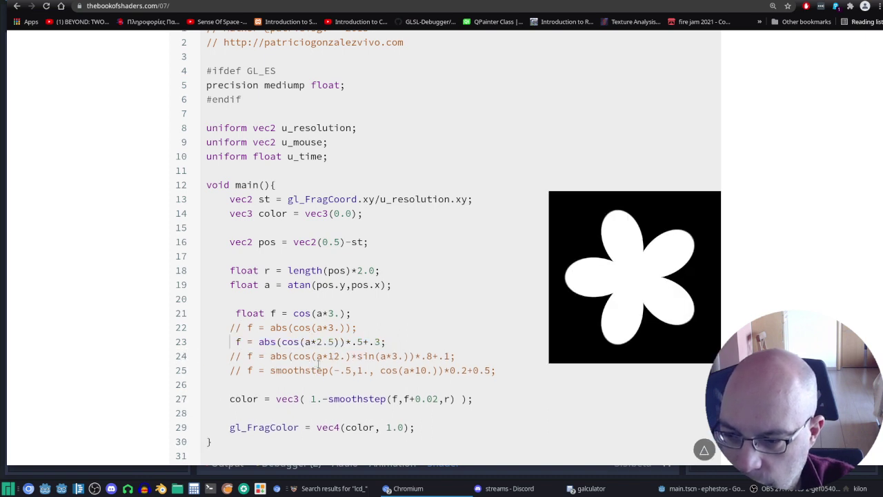
type("//")
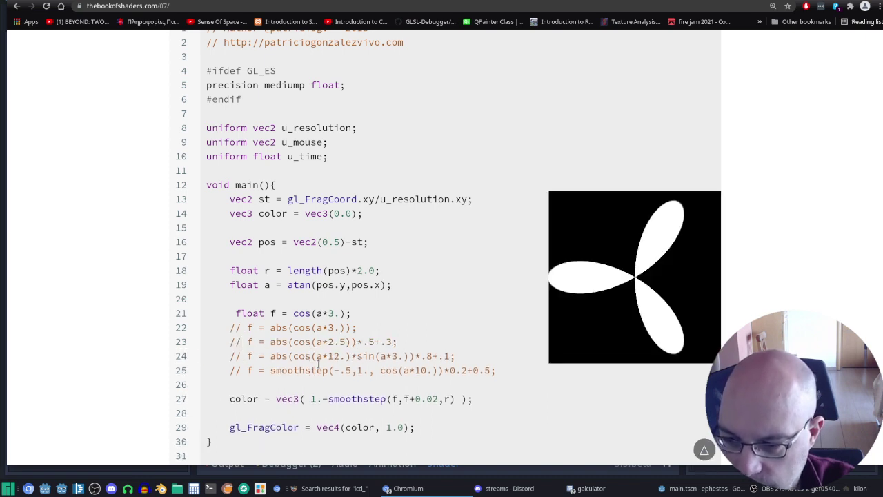
key("Down")
key("Delete")
key("Delete")
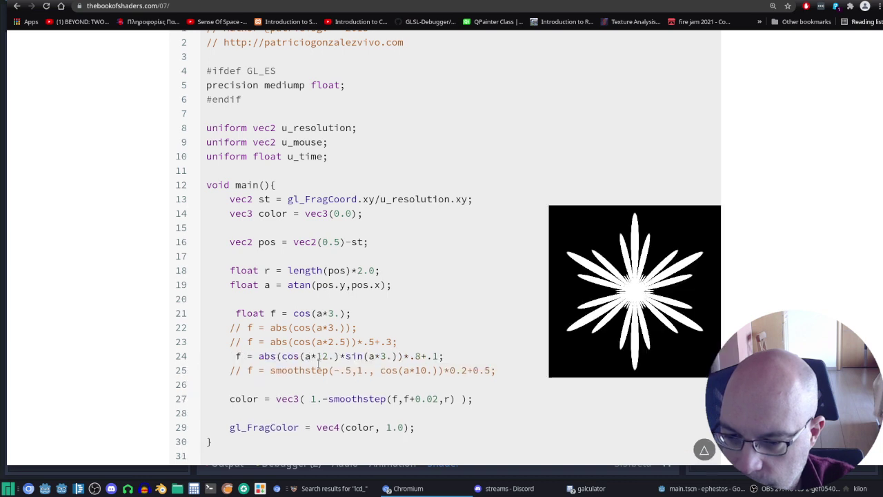
type("//")
key("Down")
key("Delete")
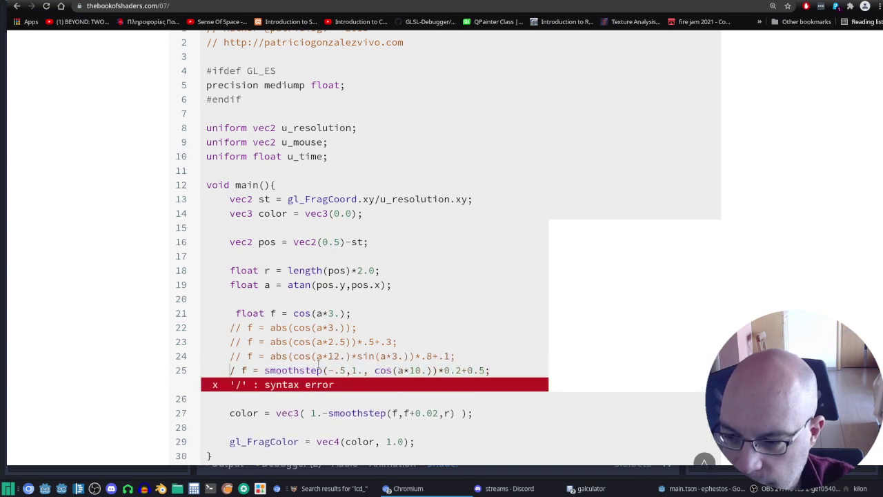
key("Delete")
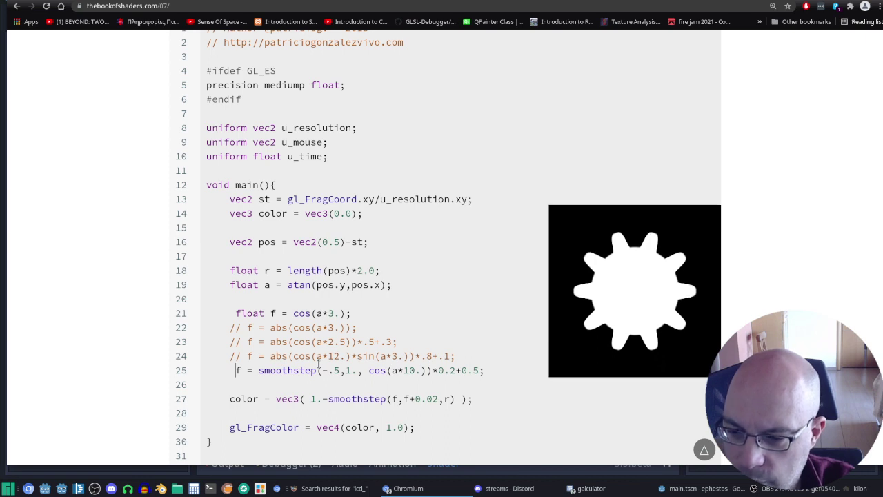
Inspect the smoothstep(-.5,1., cos(a*10.))*0.2+0.5 line and re-toggle its comment to show the gear.
key("ctrl+Right")
key("ctrl+Right")
key("ctrl+Right")
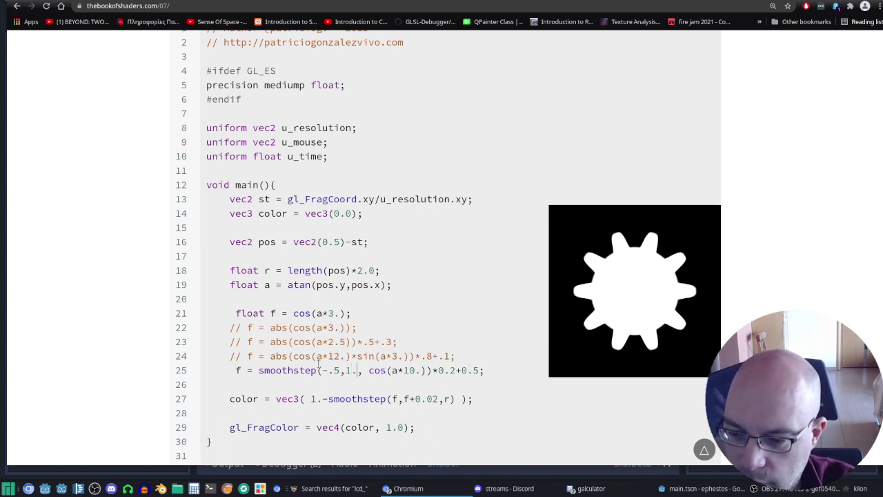
key("Right")
key("Right")
key("Right")
key("Left")
key("Left")
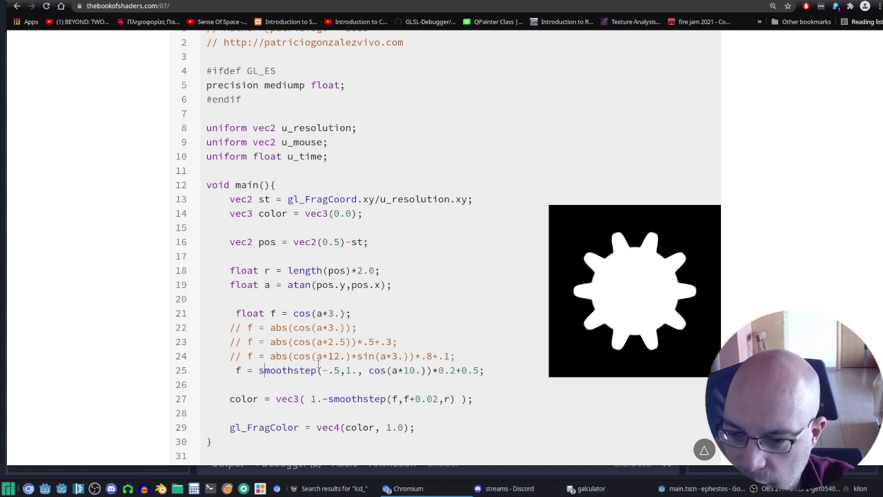
key("Left")
key("Left")
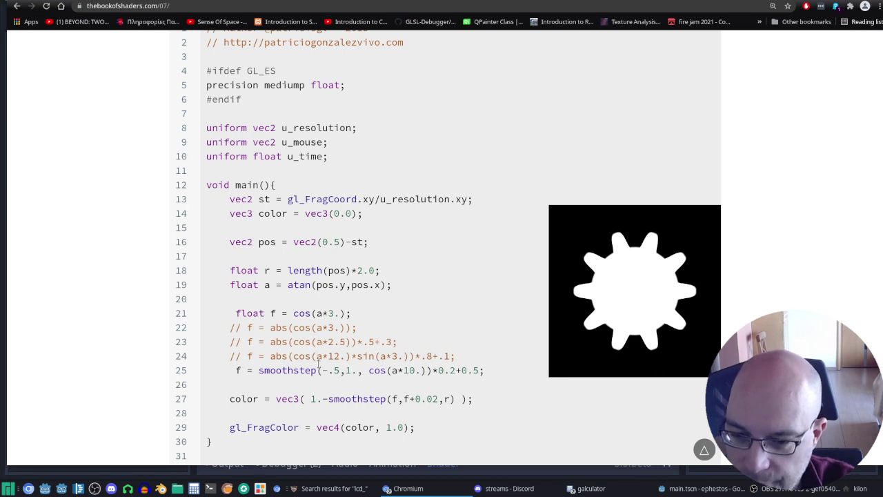
type("//")
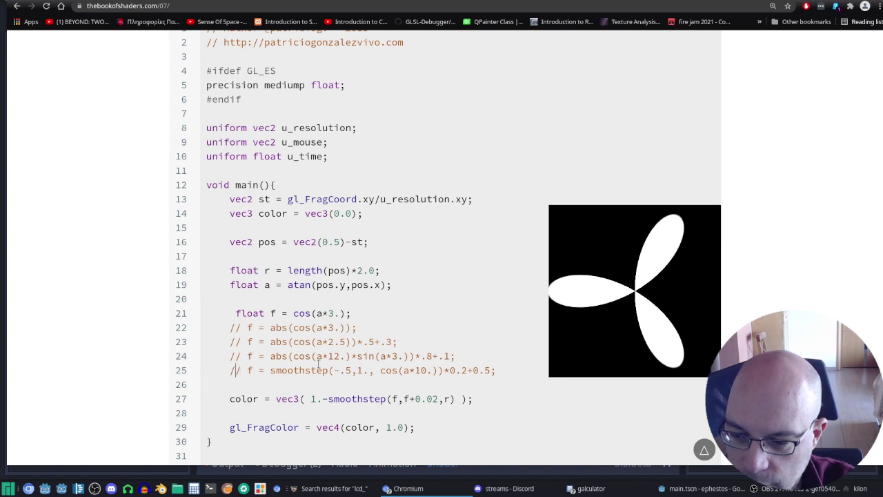
key("BackSpace")
key("BackSpace")
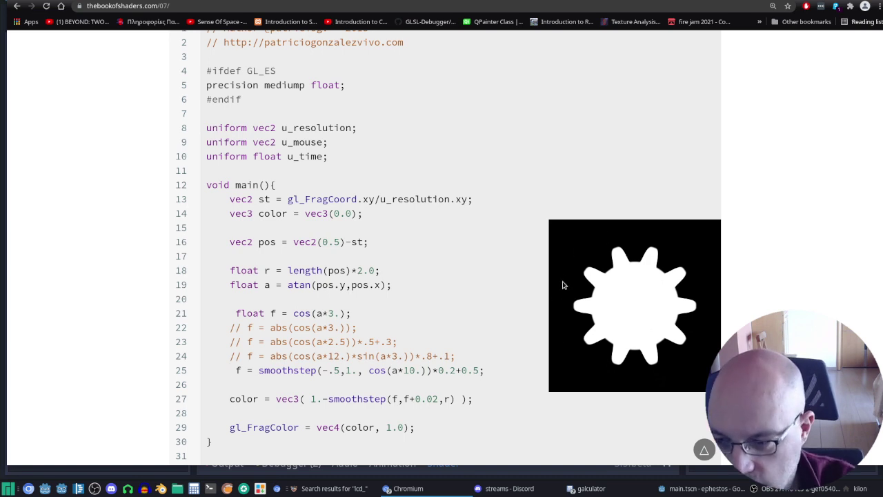
type("//")
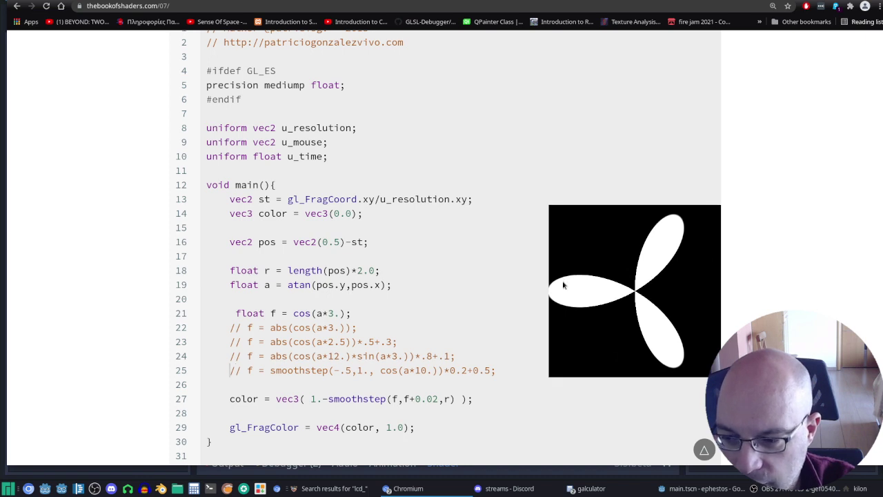
key("Delete")
key("Delete")
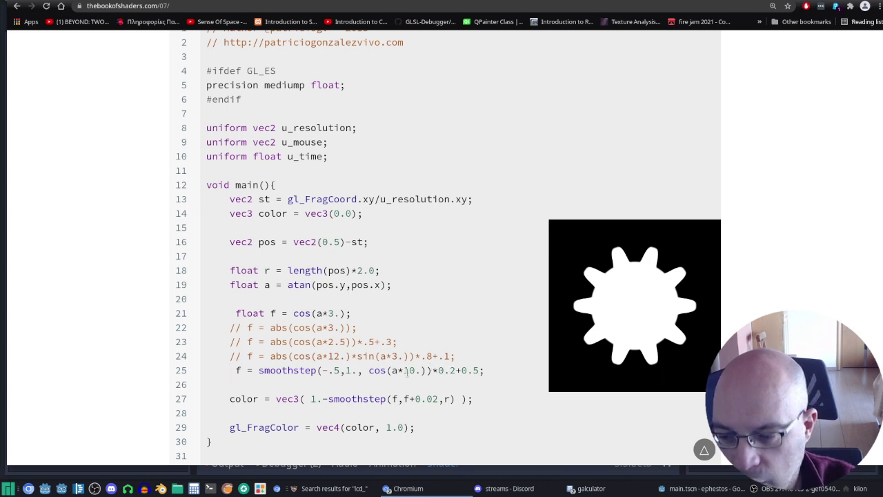
Check the cos help popup, then set the gear's cosine frequency to 12 with the number slider.
double_click(377, 371)
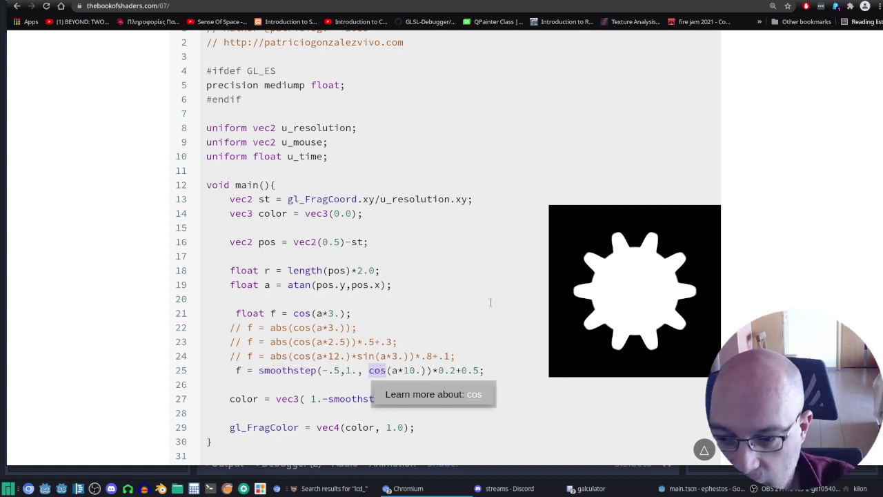
left_click(491, 302)
left_click(398, 371)
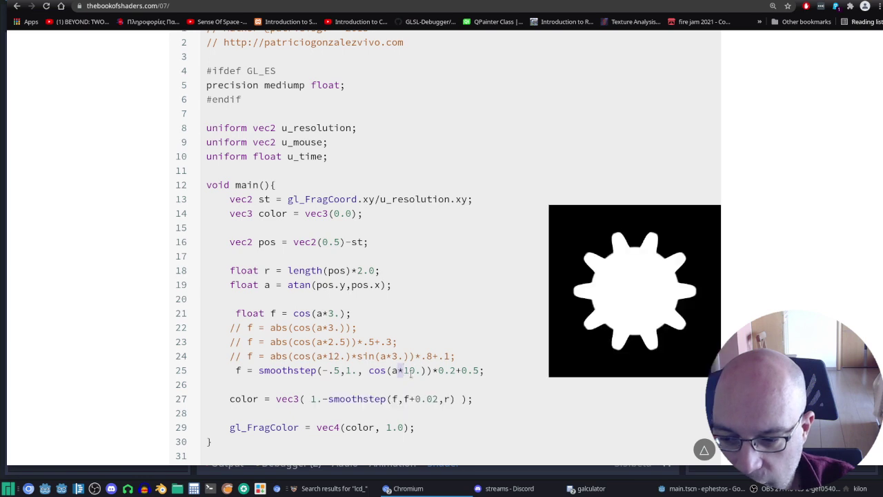
left_click(408, 371)
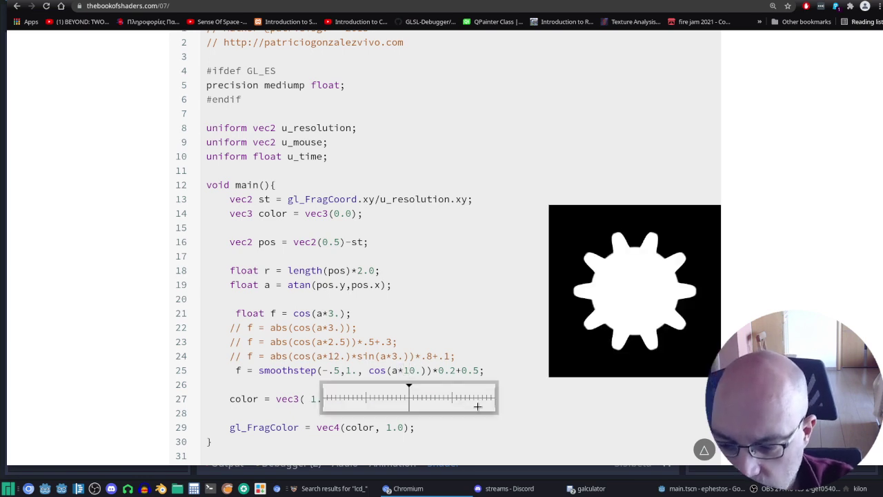
left_click(478, 407)
Try cosine frequencies 16, 10 and 19, finally setting a*03. for a three-lobed blob.
key("BackSpace")
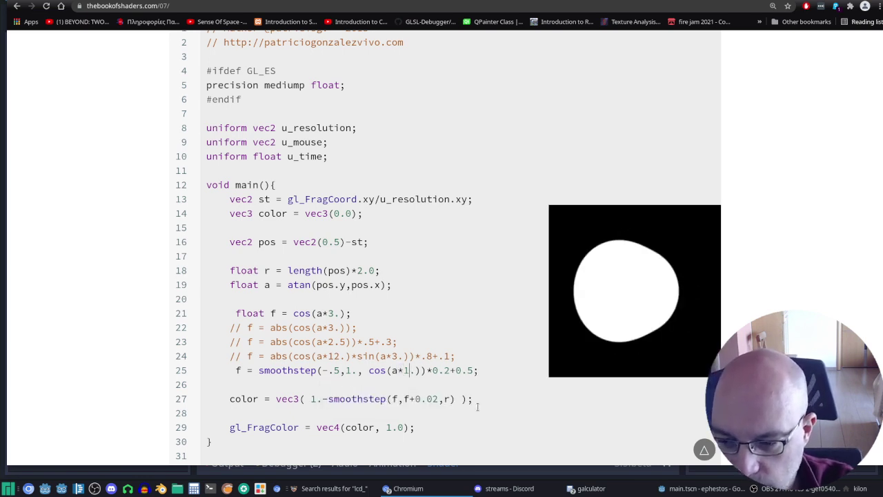
type("6")
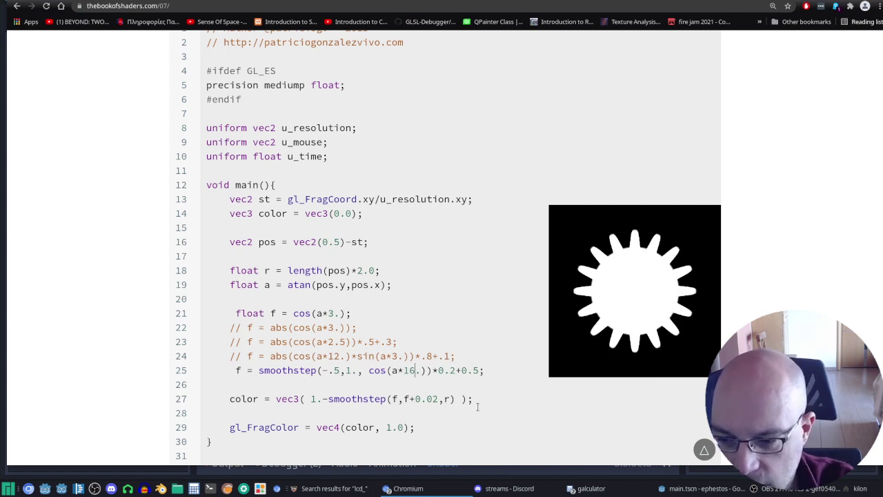
key("BackSpace")
type("0")
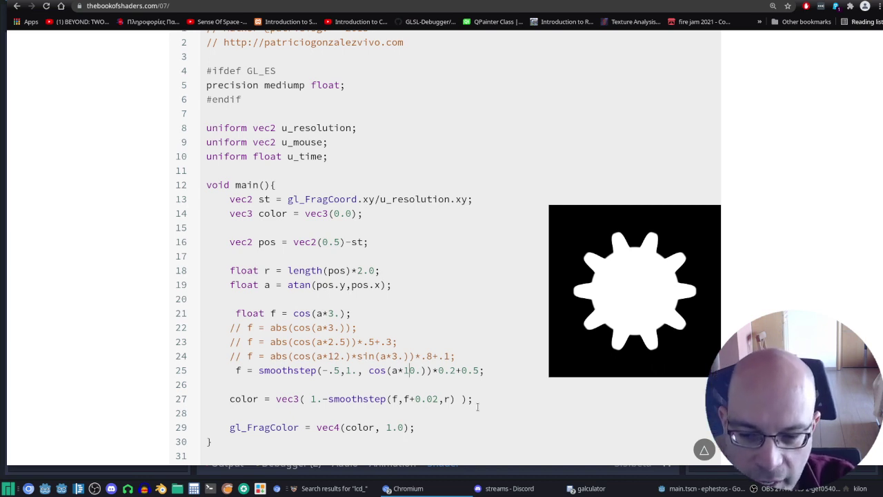
key("Delete")
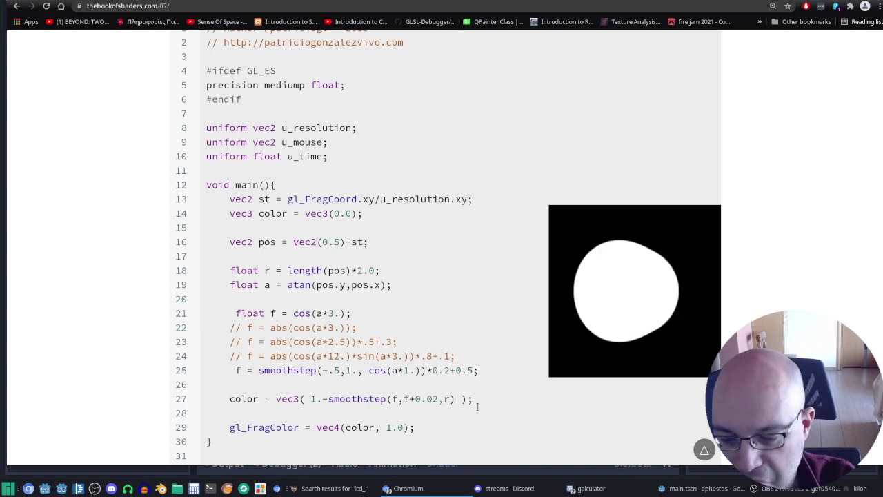
type("9")
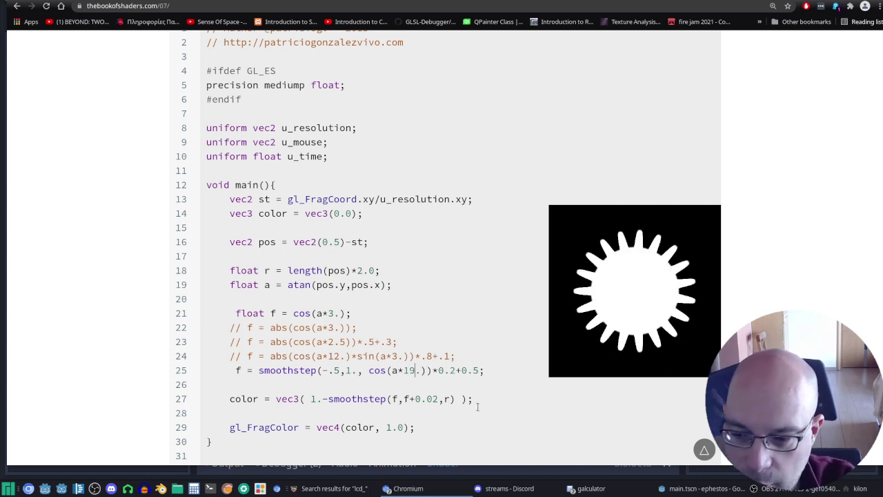
key("BackSpace")
key("BackSpace")
type("03")
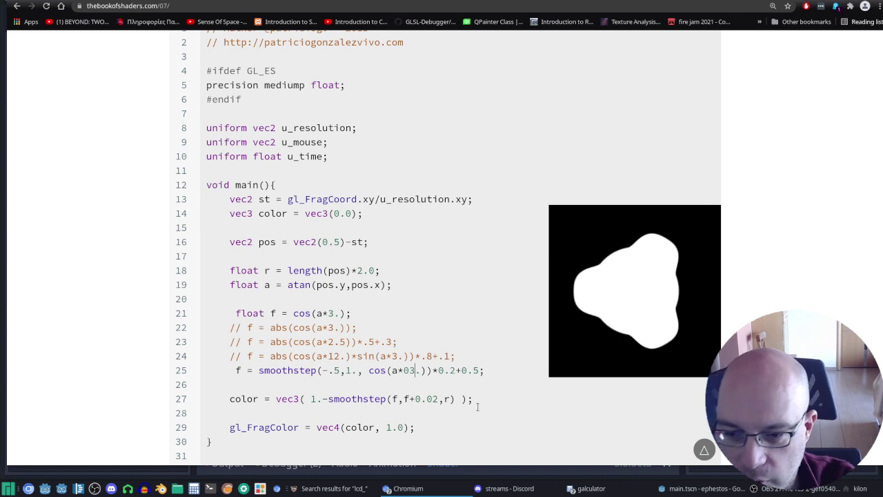
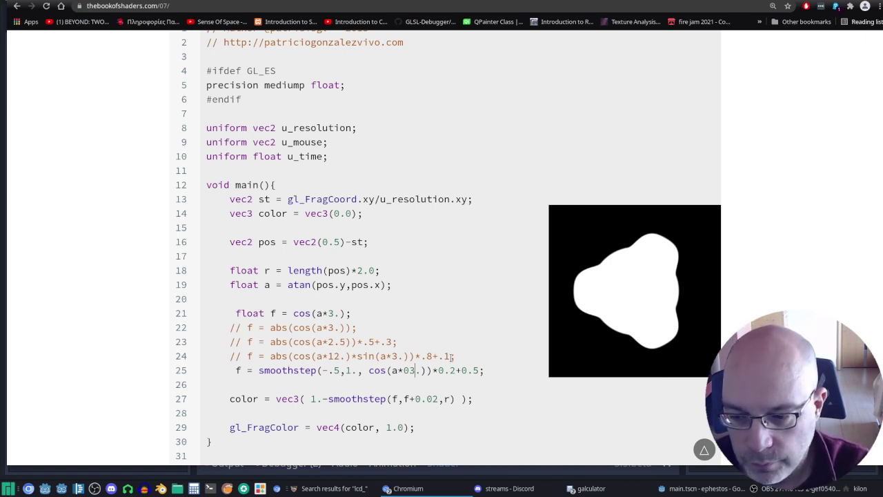
Try cos frequencies 2, 1, 3, 4, 5 and 6 on line 25, comparing the lobe counts.
key("BackSpace")
type("2")
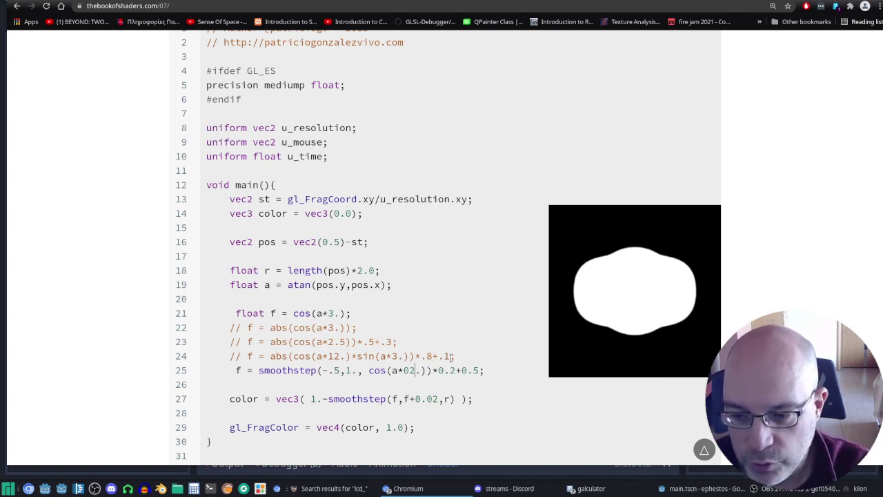
key("BackSpace")
type("1")
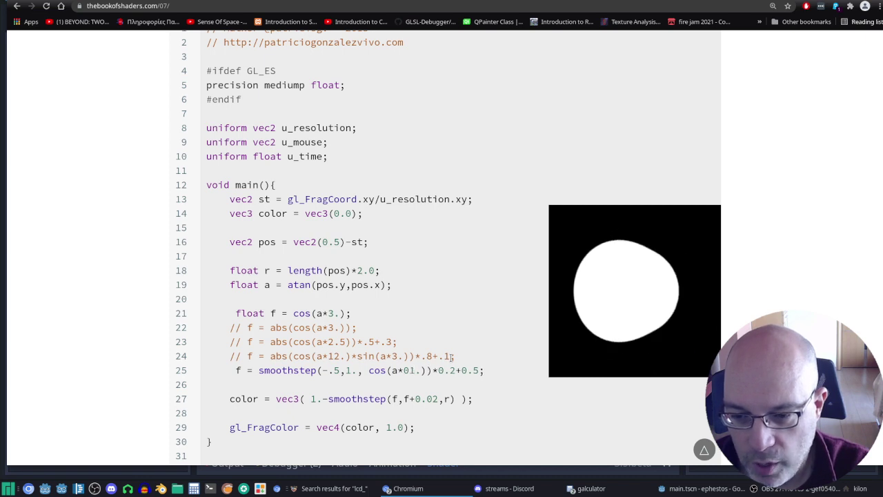
key("BackSpace")
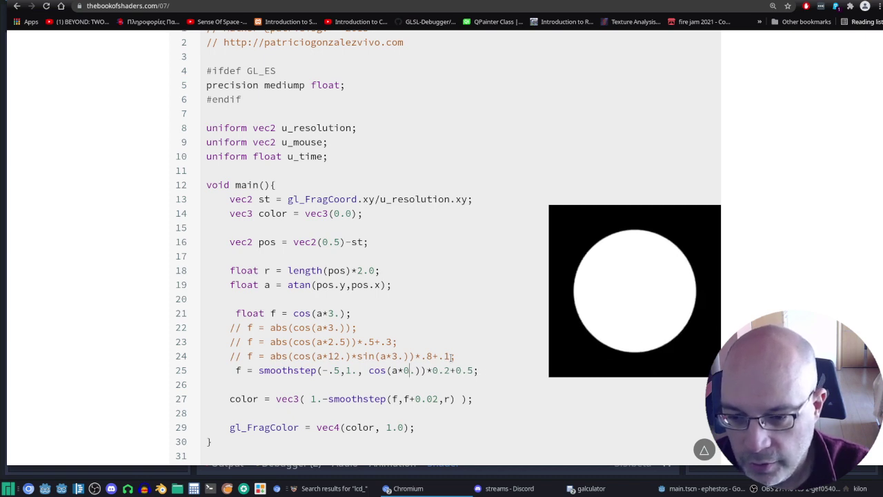
key("BackSpace")
type("03")
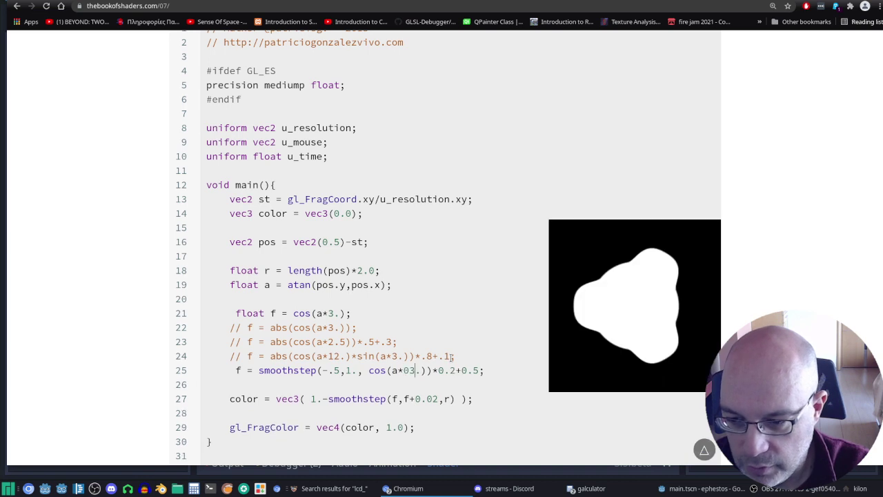
key("BackSpace")
type("4")
key("BackSpace")
type("5")
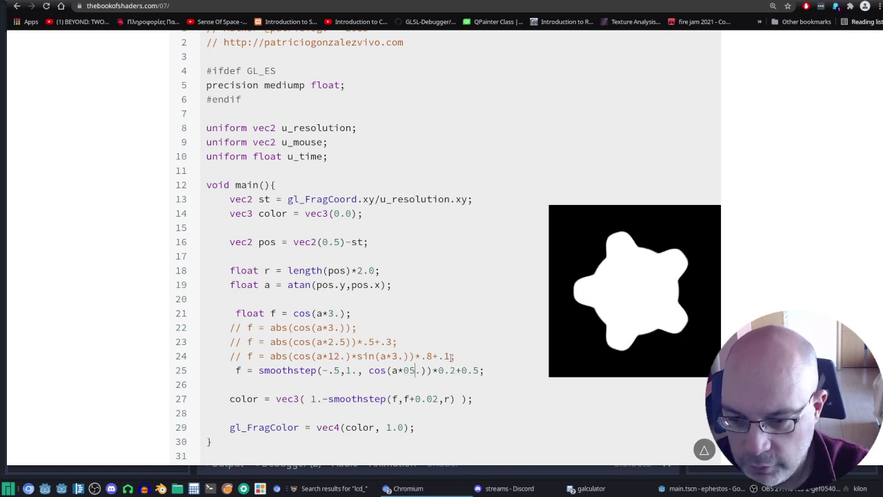
key("BackSpace")
type("6")
Try frequencies 7, 3, 6, 5 down to 2 and 19, then settle on cos(a*10.).
key("BackSpace")
key("BackSpace")
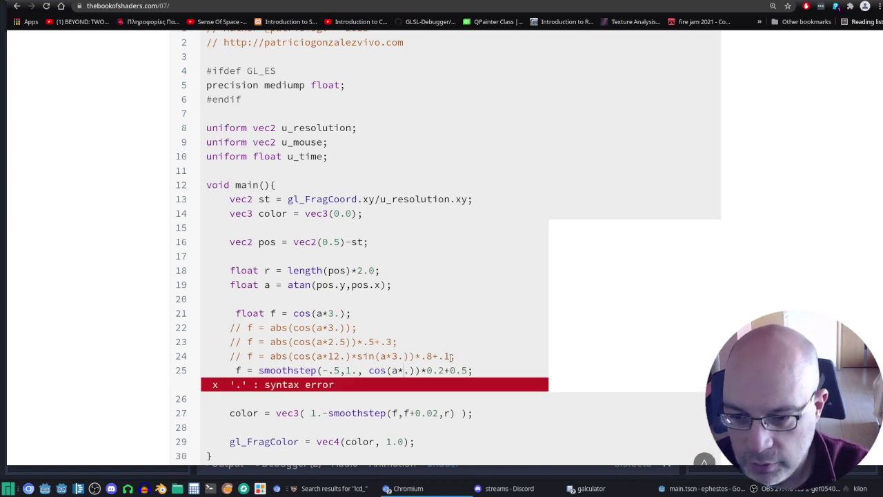
type("07")
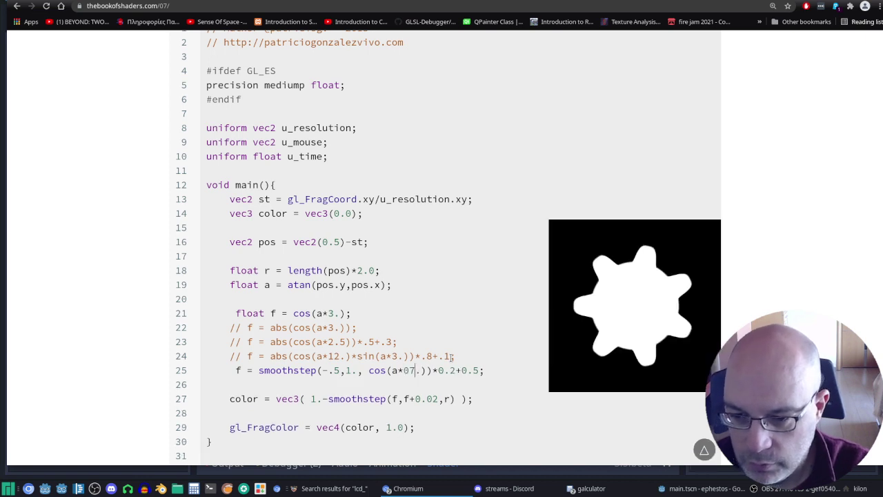
key("BackSpace")
type("3")
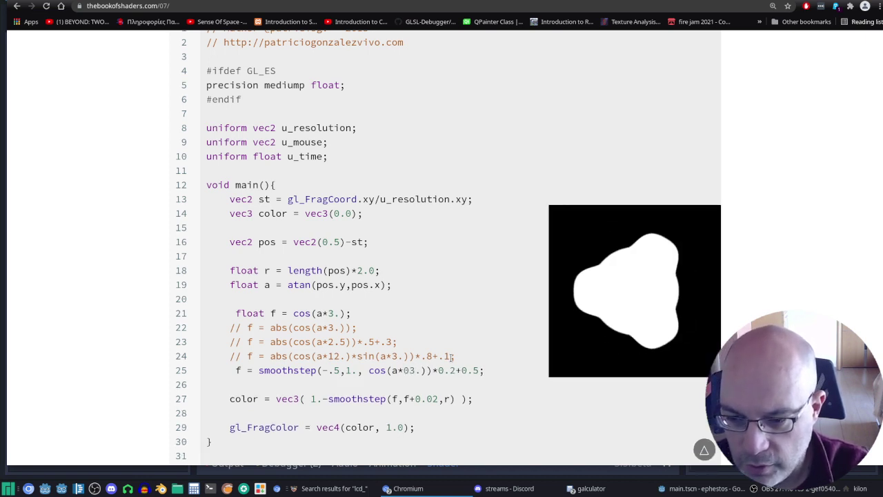
key("BackSpace")
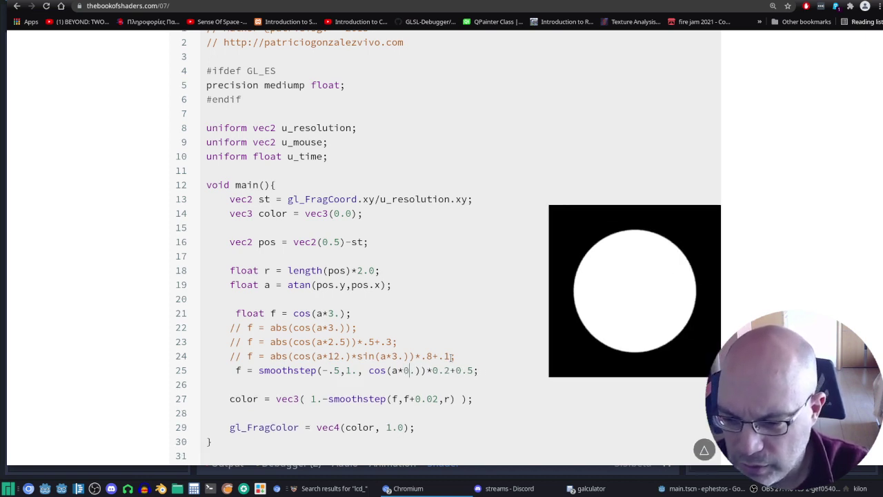
type("7")
key("BackSpace")
type("6")
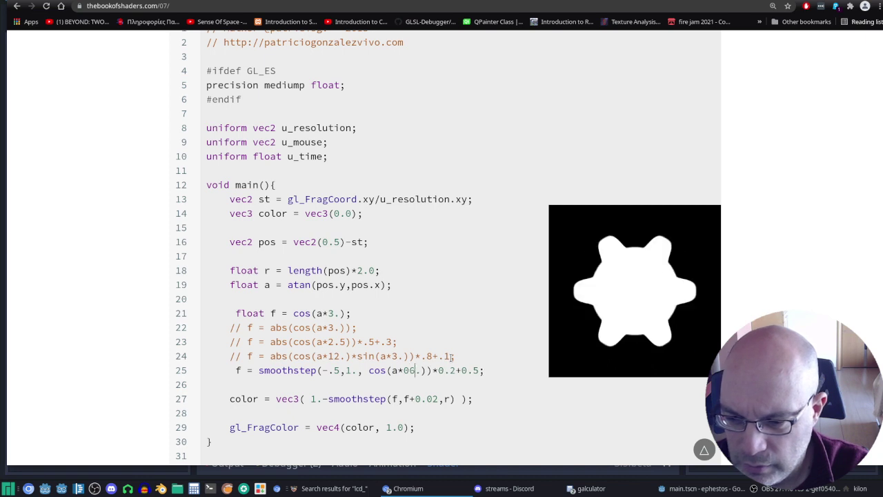
key("BackSpace")
type("5")
type("4")
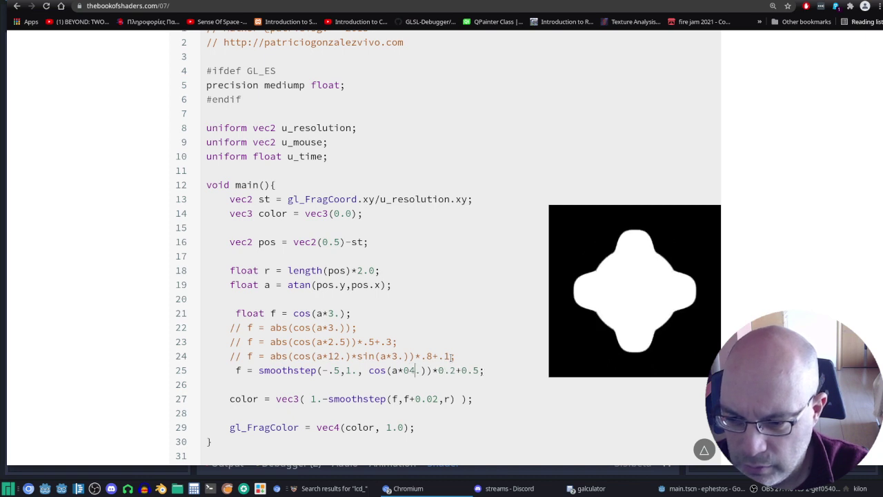
type("32")
key("BackSpace")
key("BackSpace")
key("BackSpace")
key("BackSpace")
type("2")
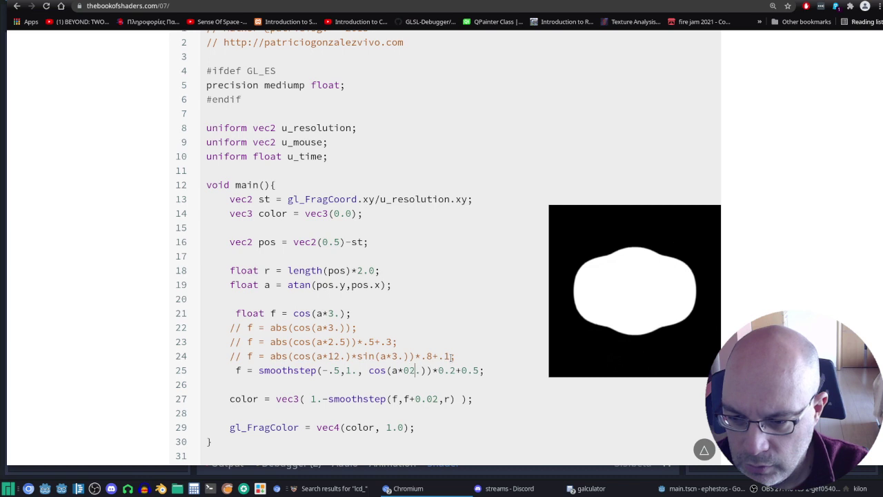
key("BackSpace")
key("BackSpace")
type("19")
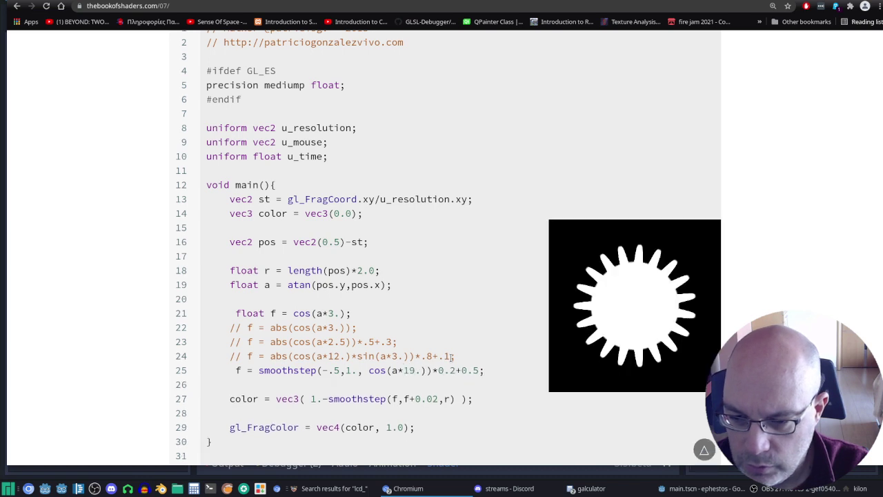
key("BackSpace")
type("0")
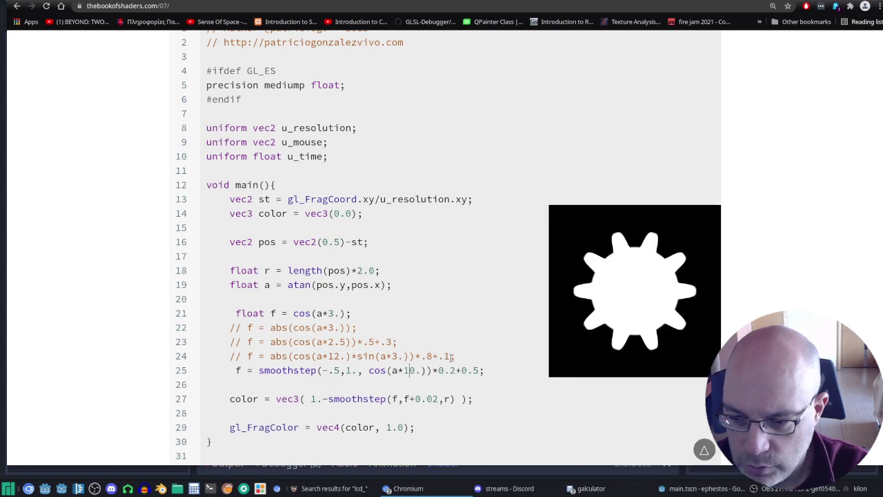
key("Right")
key("Right")
key("Right")
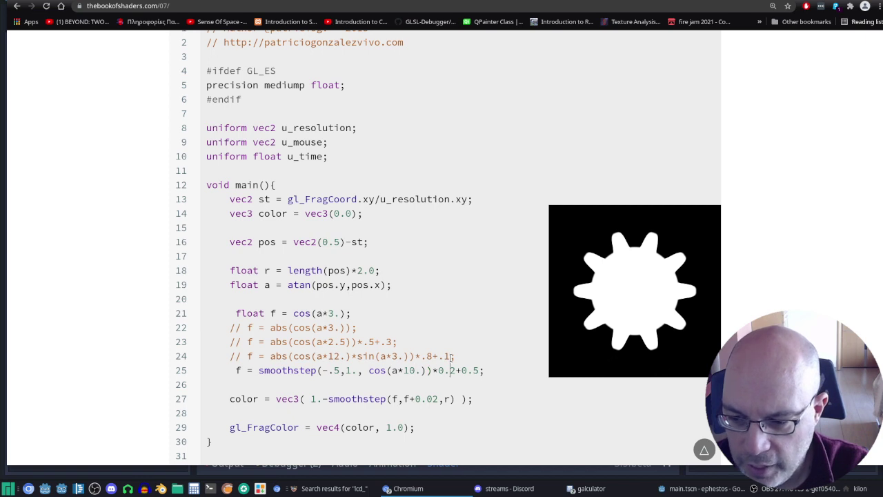
key("BackSpace")
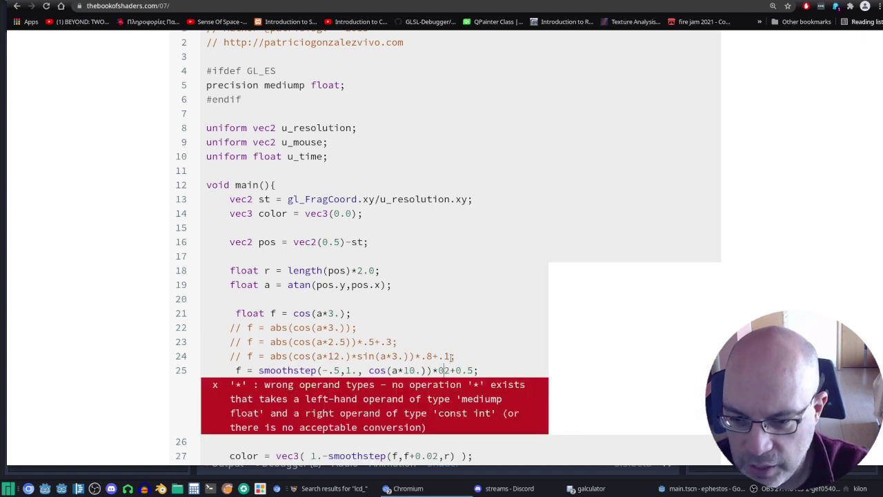
type("2")
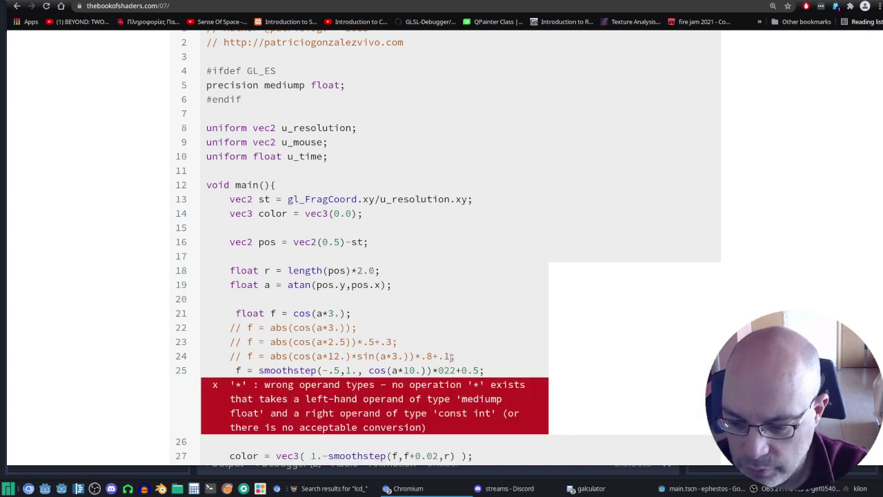
key("BackSpace")
type(".")
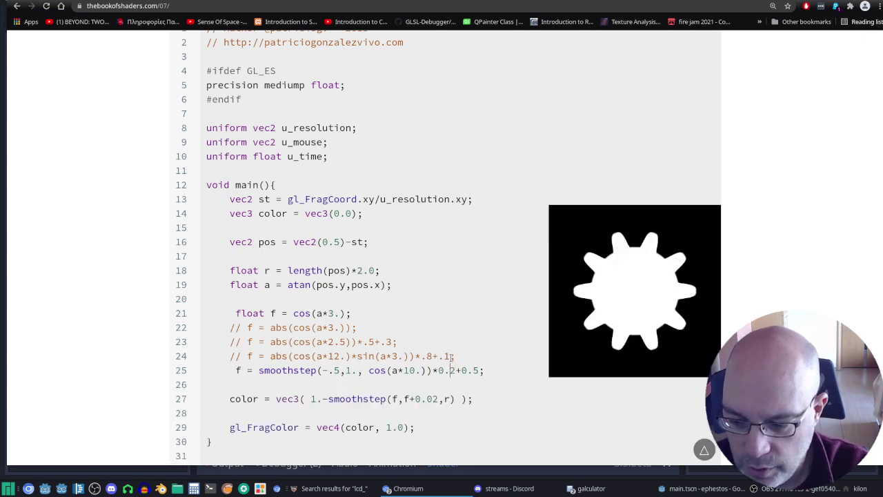
key("Delete")
type("3")
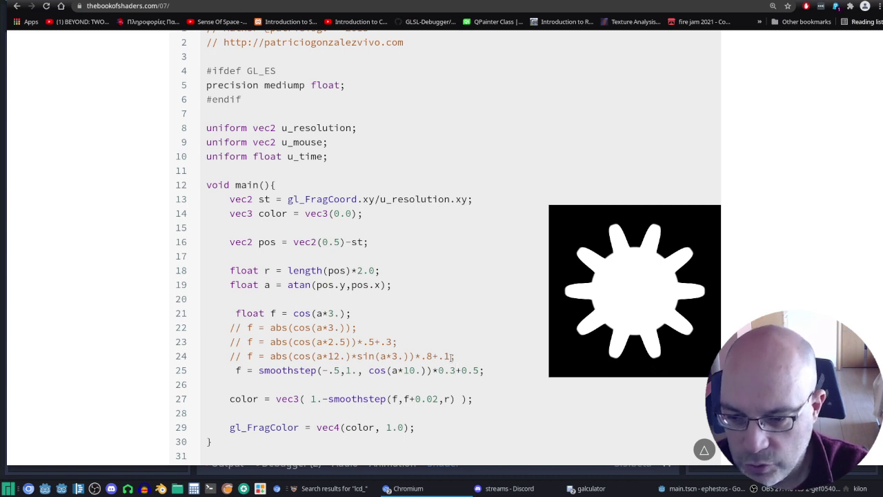
key("BackSpace")
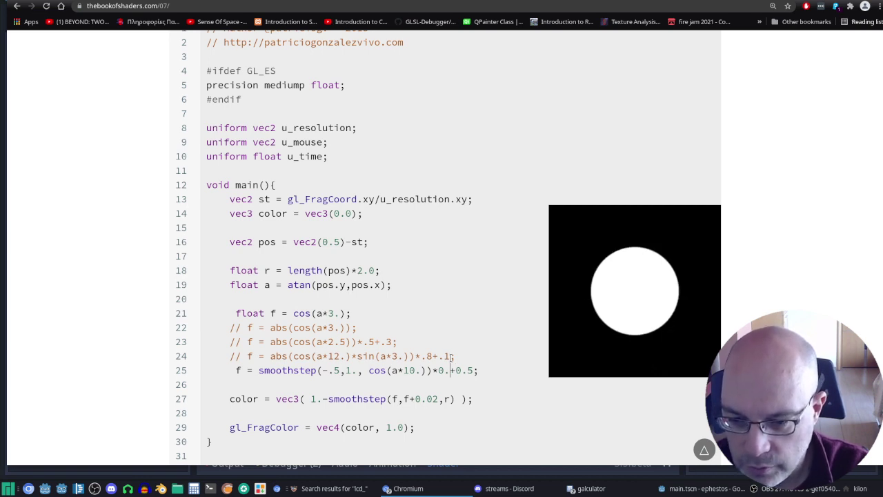
type("4")
key("BackSpace")
type("6")
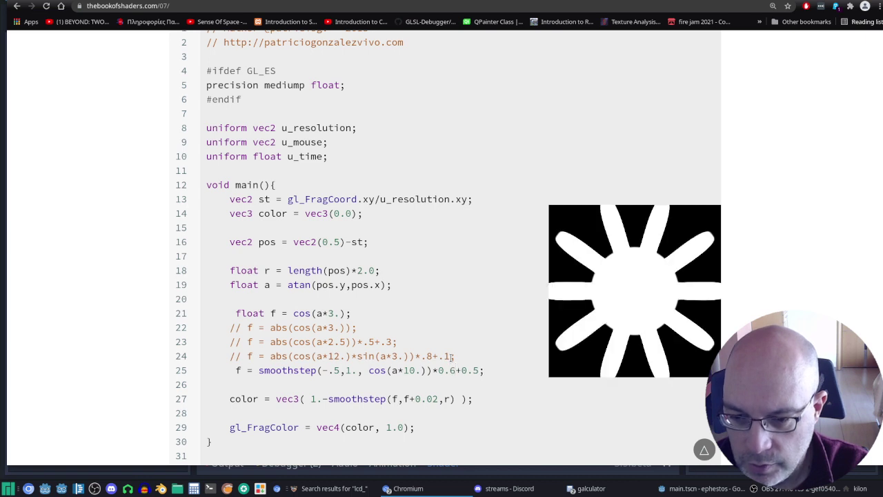
key("BackSpace")
type("7")
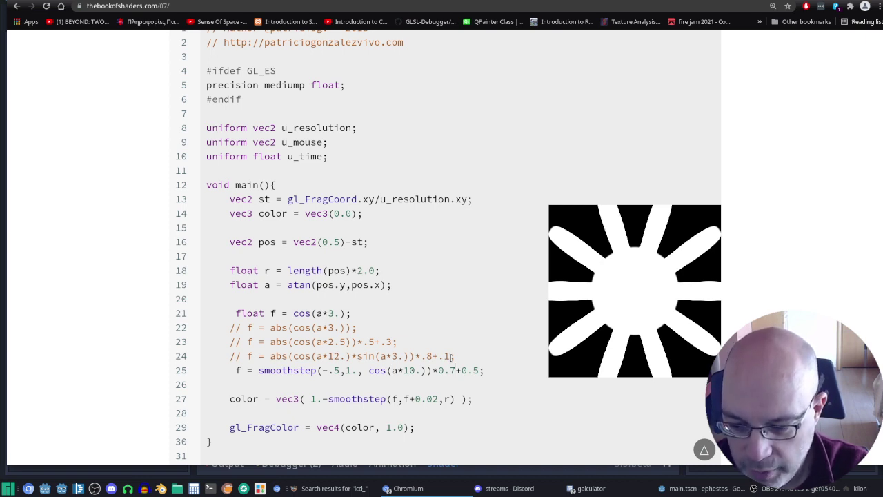
key("BackSpace")
type("3")
key("BackSpace")
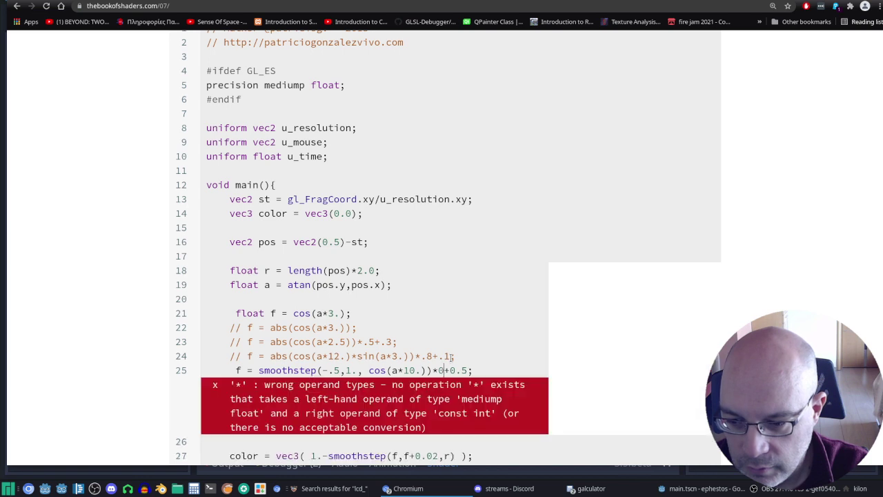
type(".2")
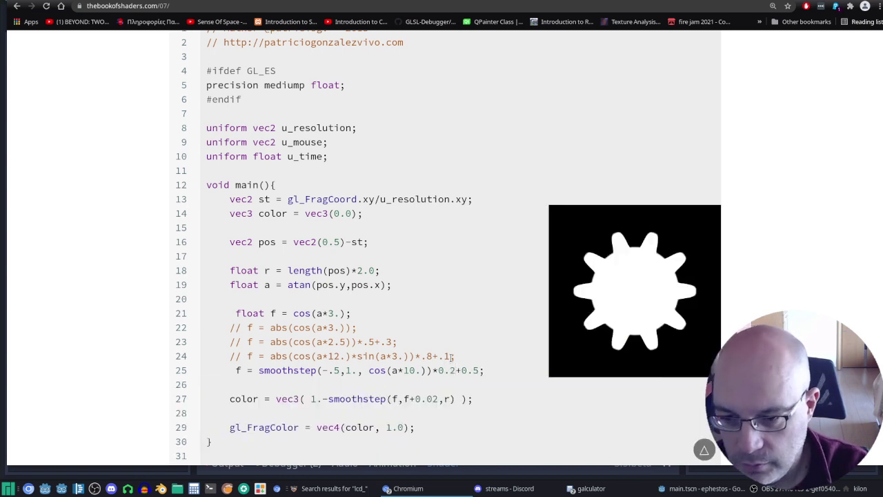
Change line 25's radius offset from 0.5 to 0.3.
left_click(479, 370)
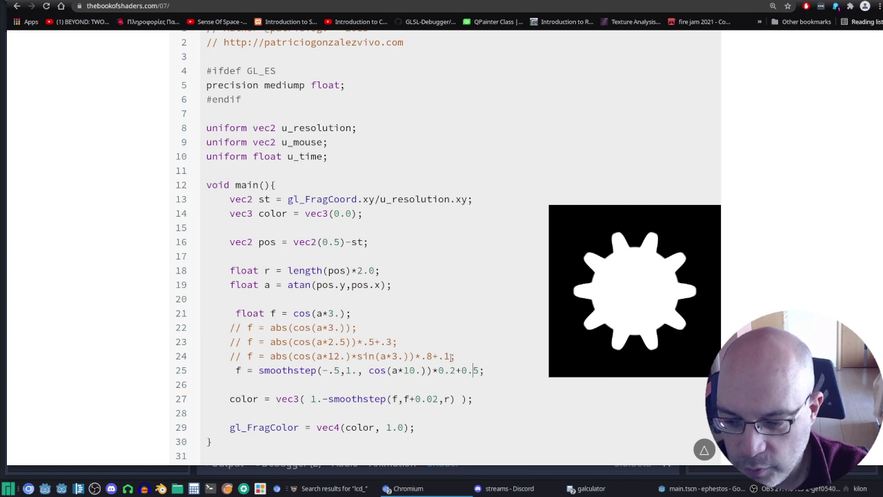
key("BackSpace")
type("3")
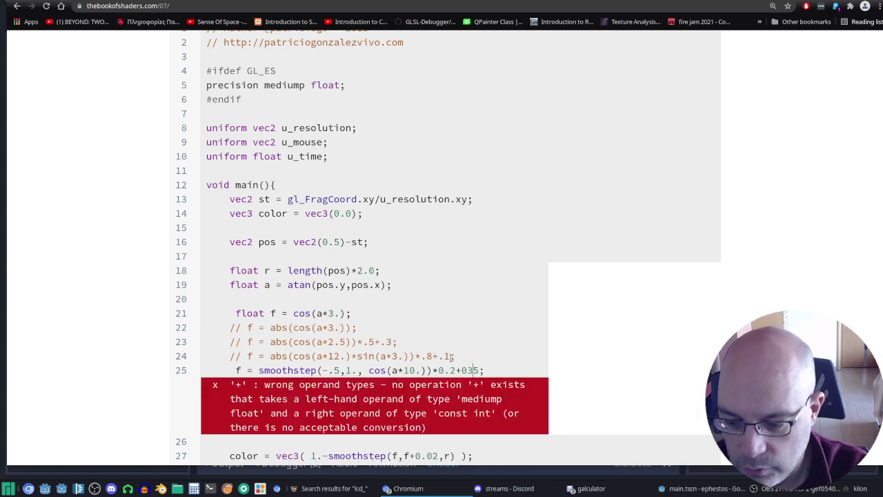
key("BackSpace")
type(".")
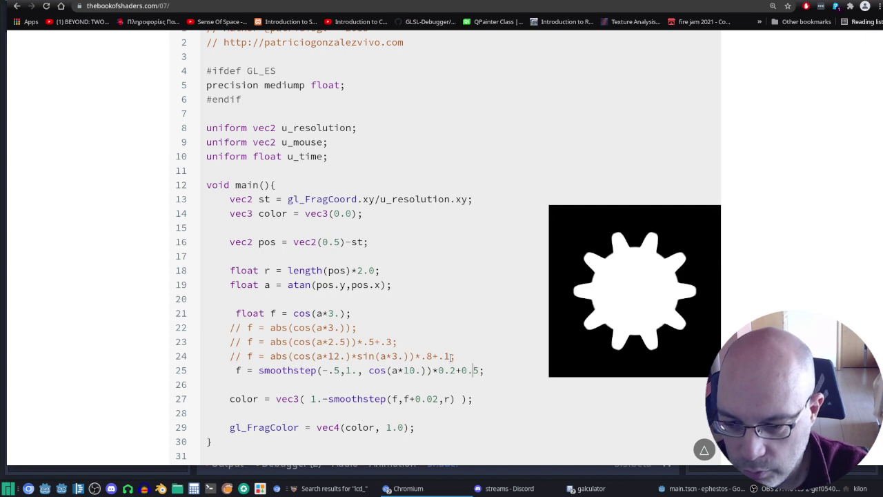
key("Delete")
type("3")
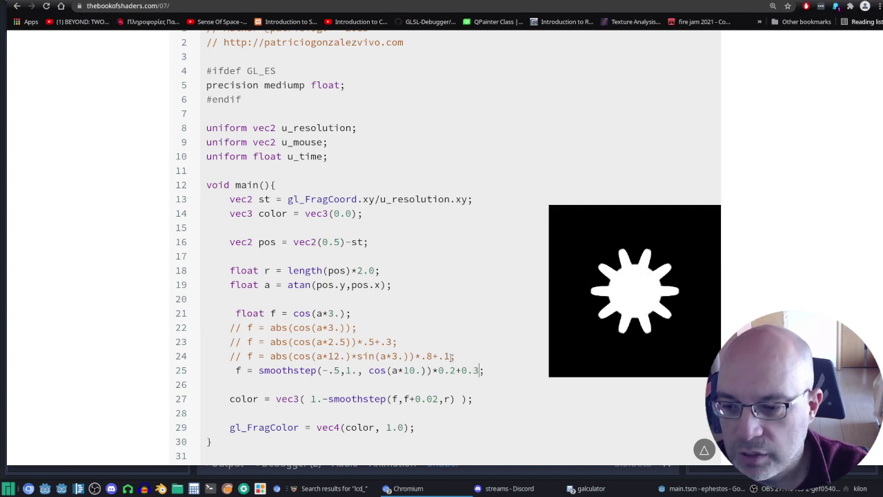
Try offsets 0.4 through 0.8 on line 25, then settle on +0.5.
key("BackSpace")
type("4")
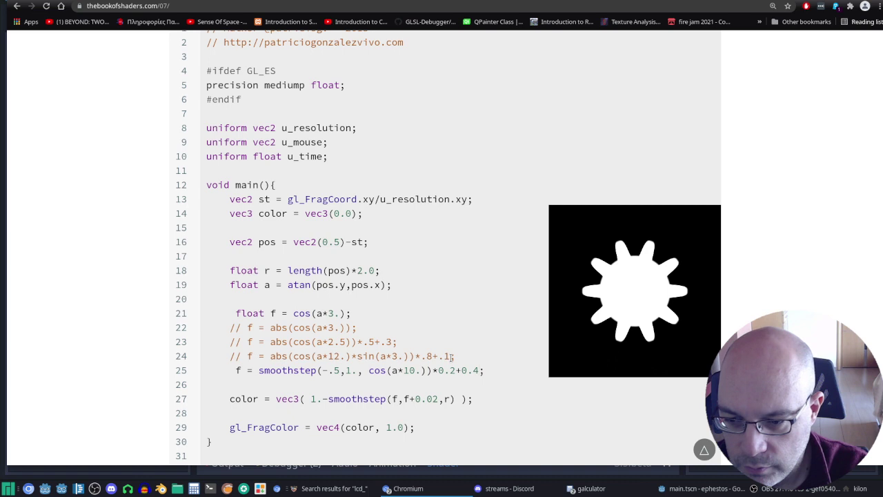
key("BackSpace")
type("5")
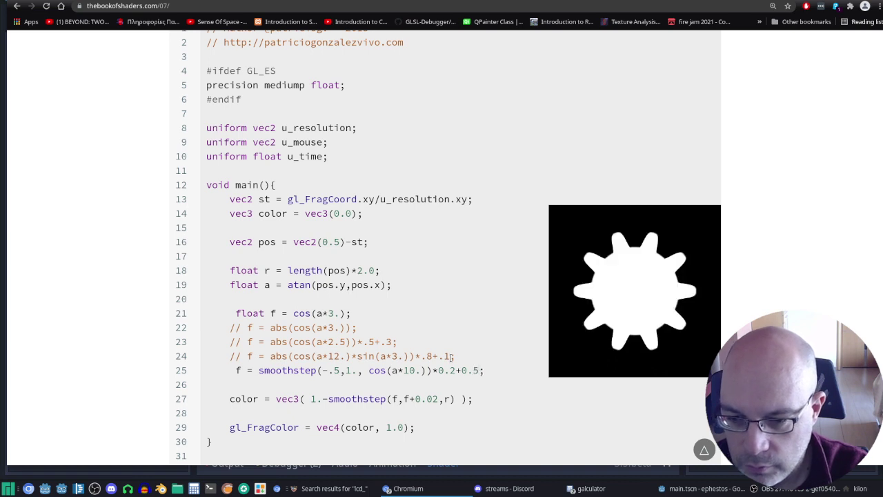
key("BackSpace")
type("6")
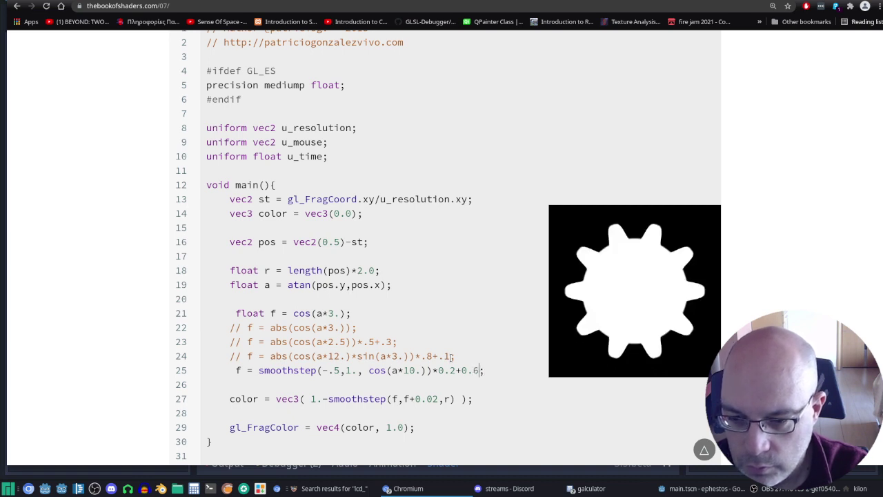
key("BackSpace")
type("7")
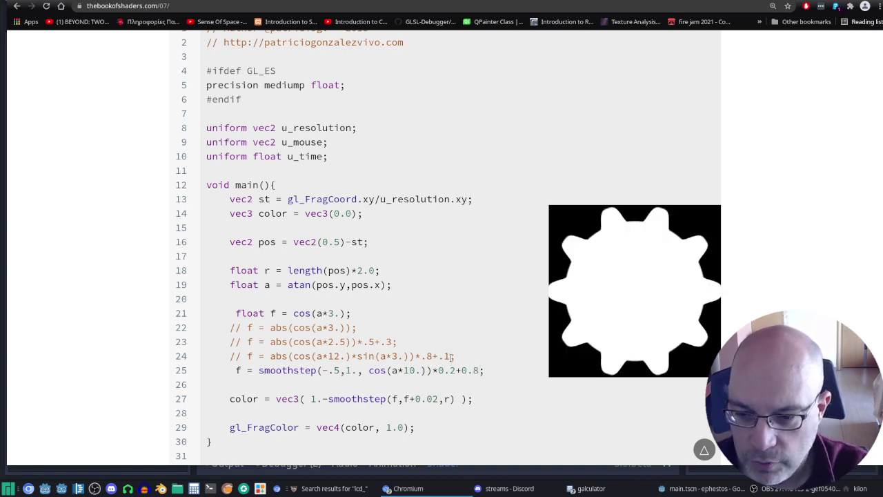
key("BackSpace")
type("5")
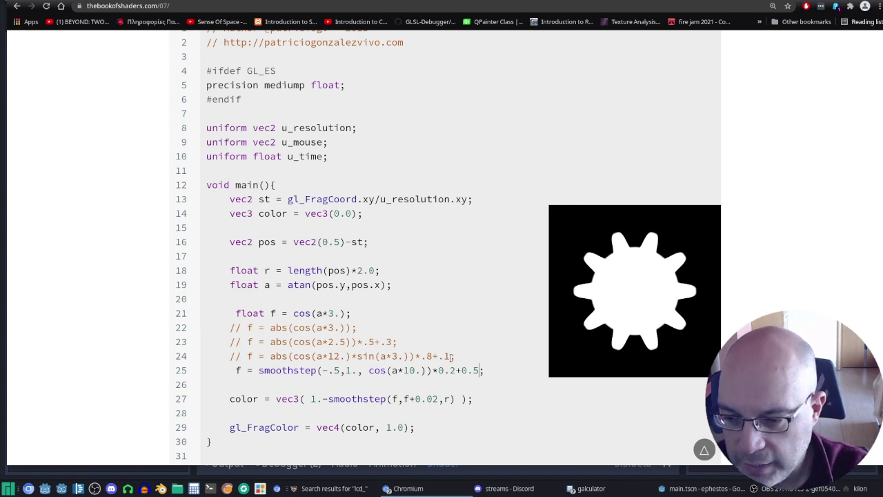
key("Left")
key("Left")
key("Left")
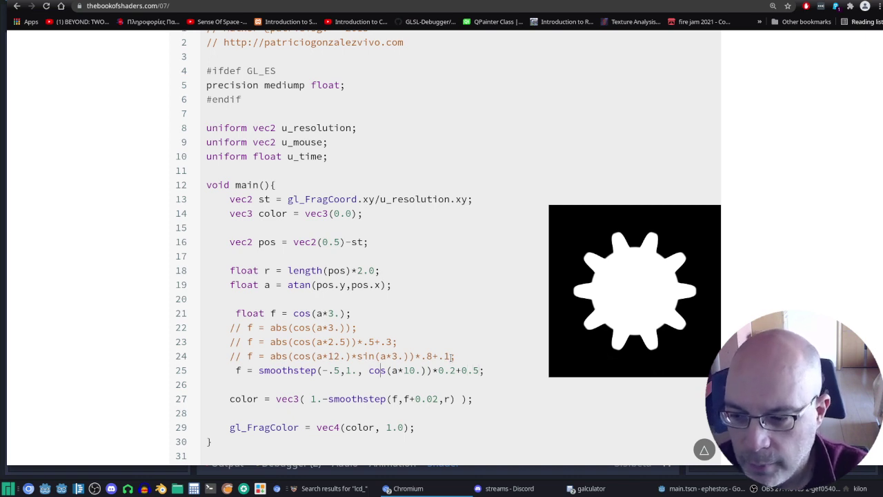
left_click(320, 370)
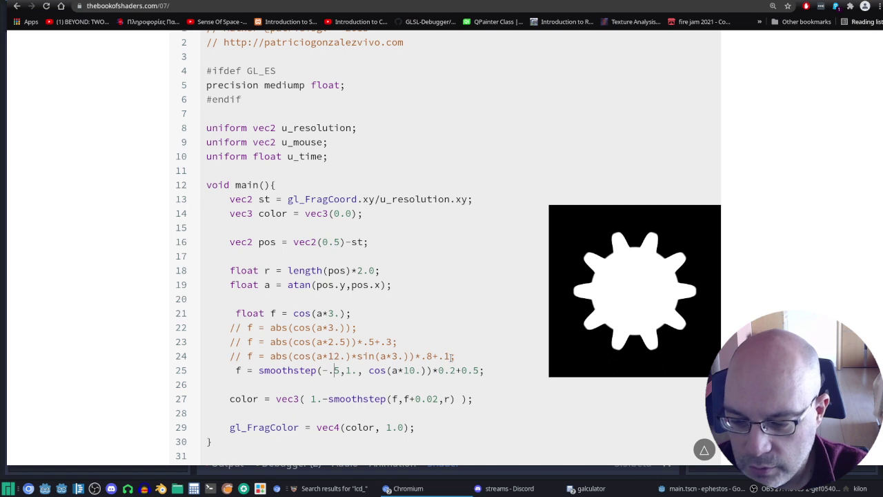
key("Delete")
type("4")
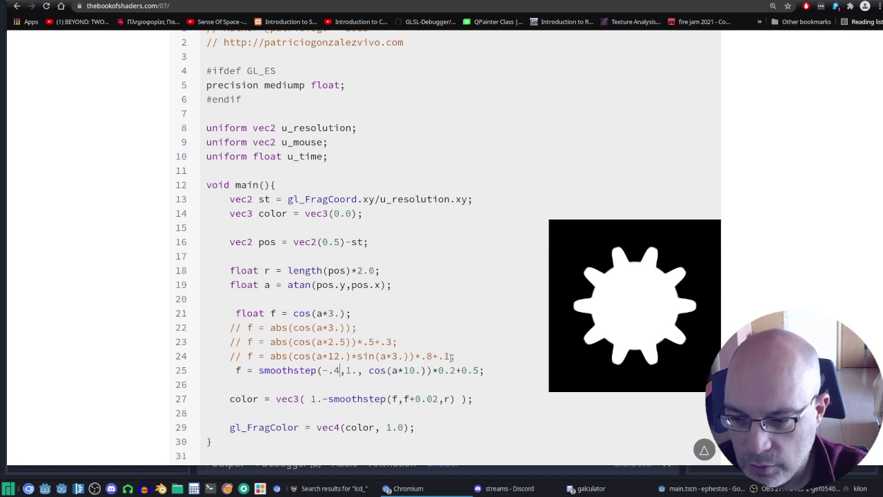
key("BackSpace")
type("5")
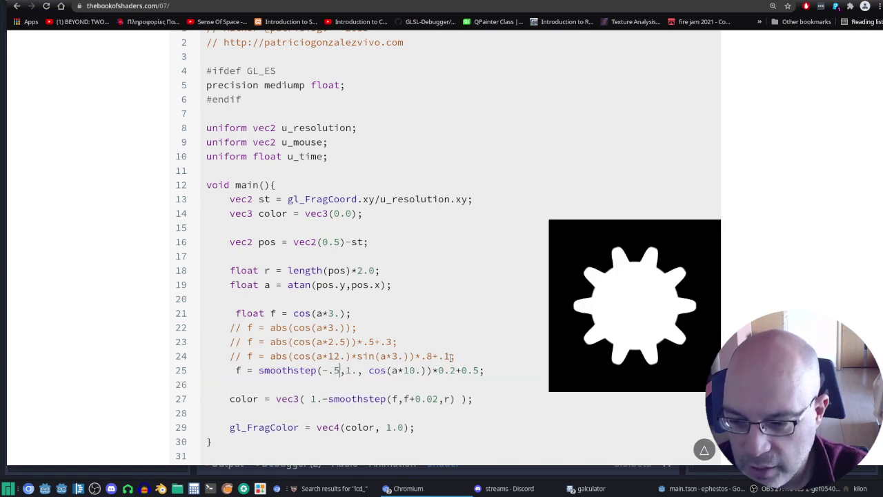
key("BackSpace")
type("6")
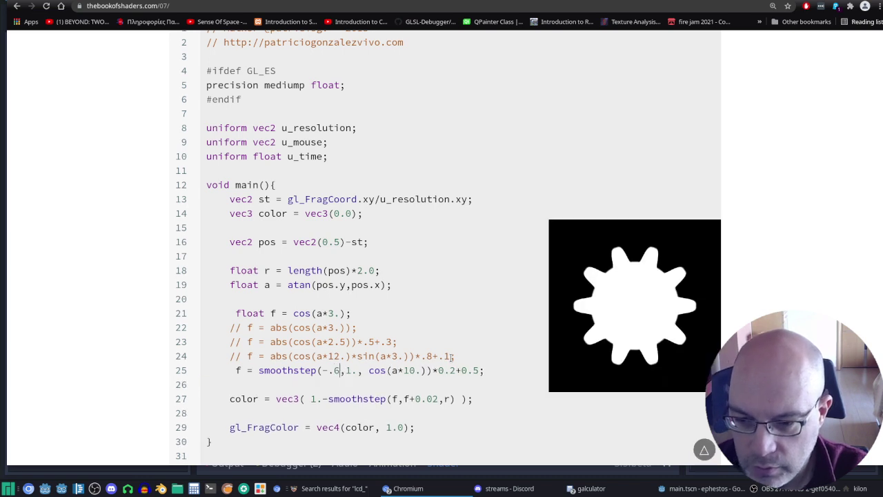
key("BackSpace")
type("7")
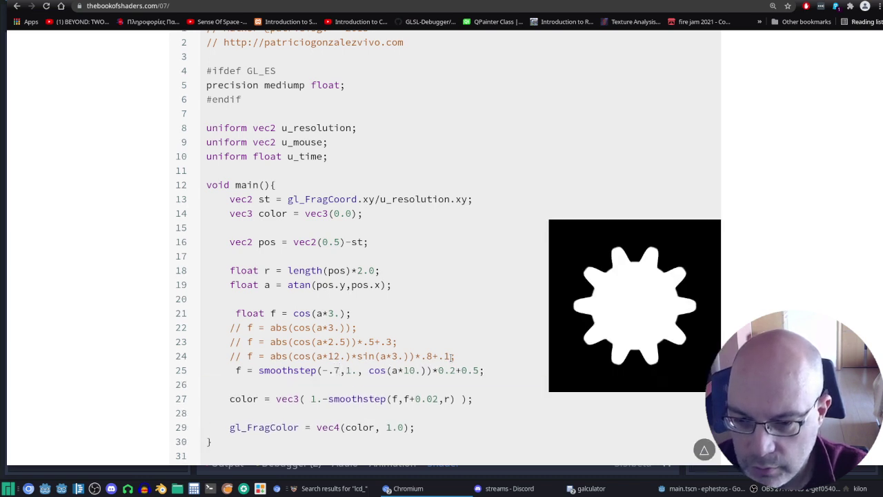
key("BackSpace")
type("8")
key("BackSpace")
type("9")
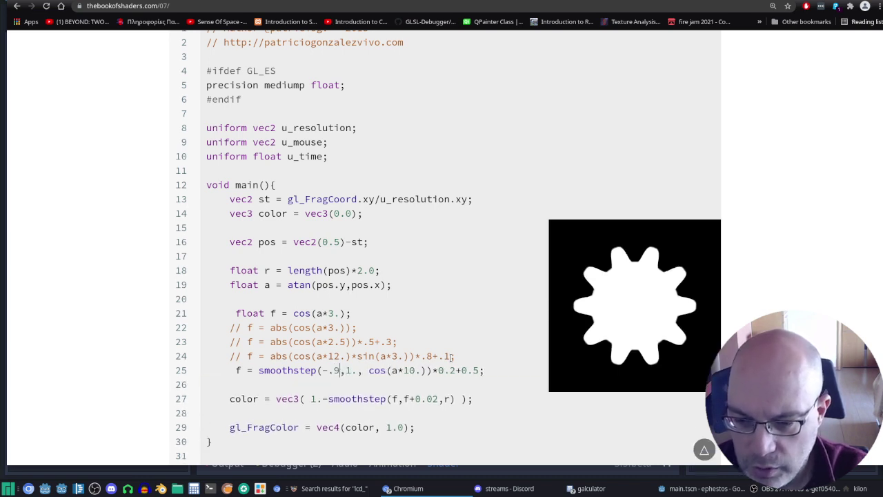
key("BackSpace")
type("0")
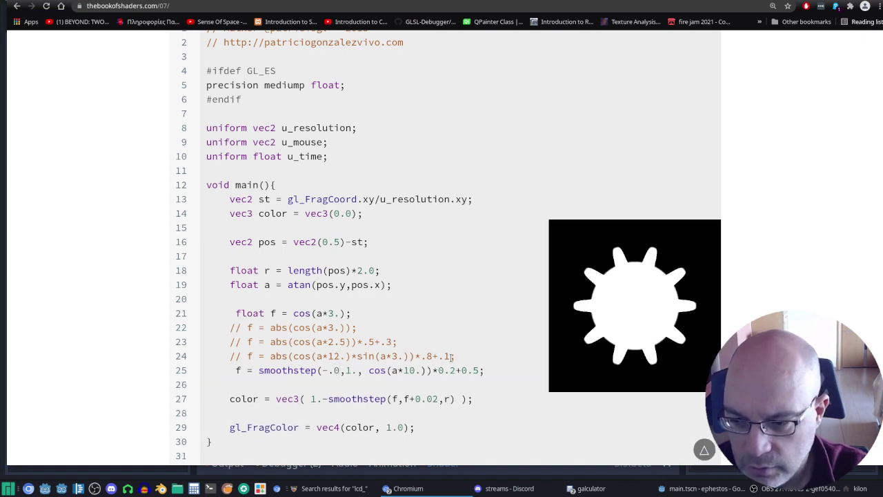
key("BackSpace")
type("5")
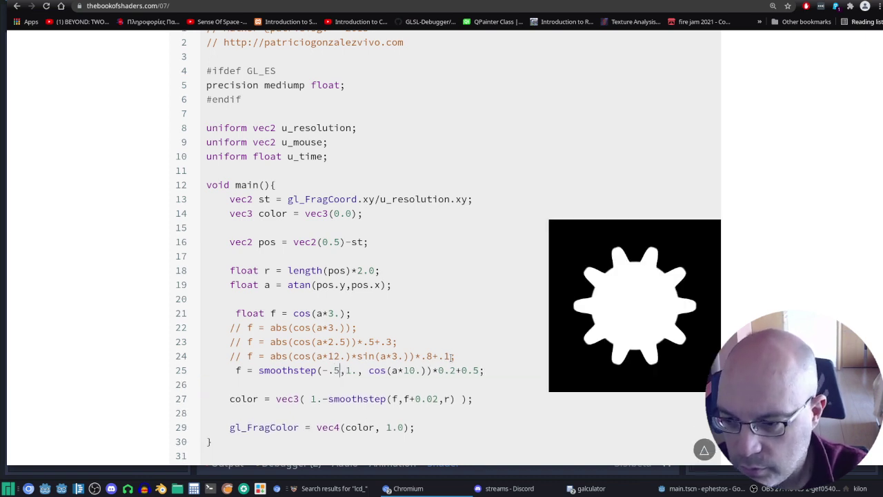
key("Right")
Try smoothstep upper edges 2, 3 and 4 on line 25, then return to 1.
key("Delete")
type("2")
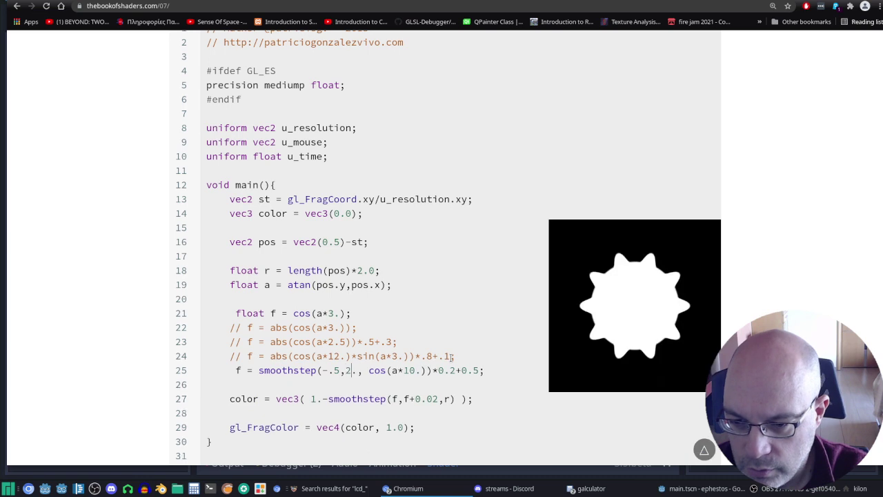
key("BackSpace")
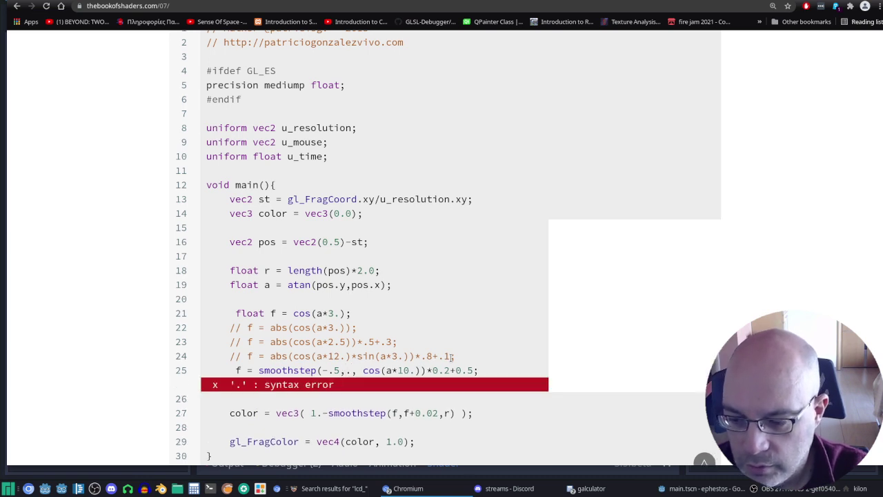
type("3")
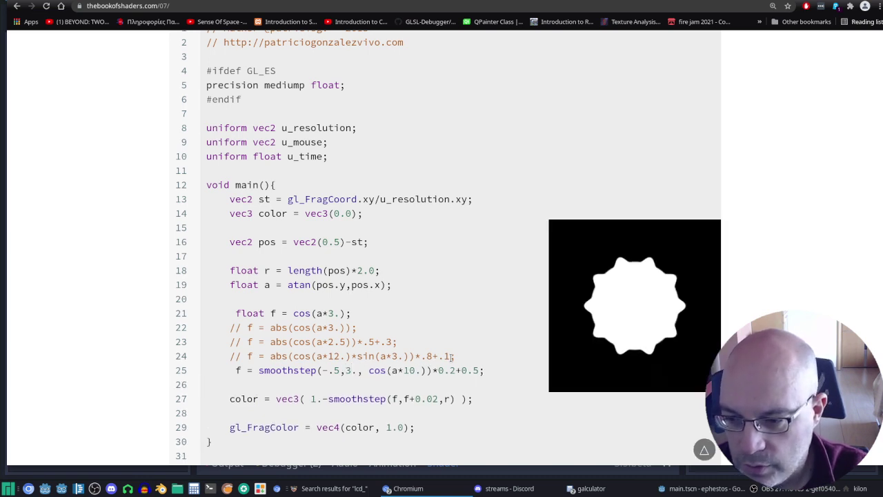
key("BackSpace")
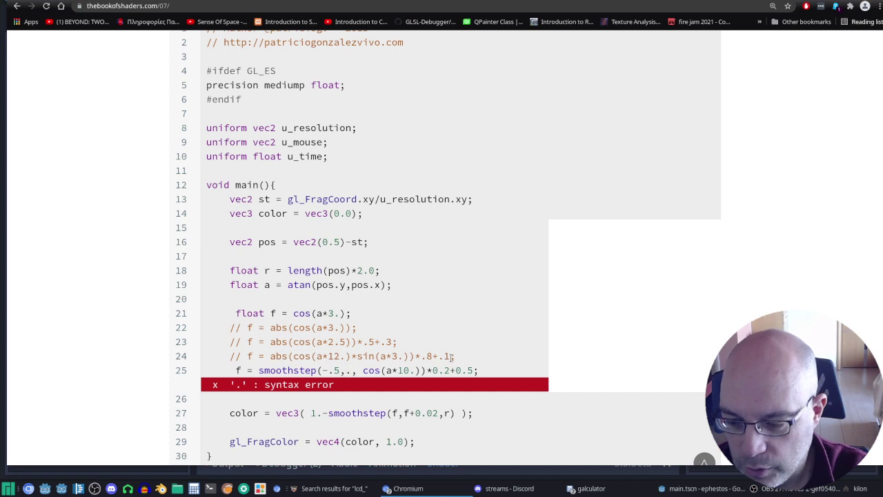
type("4")
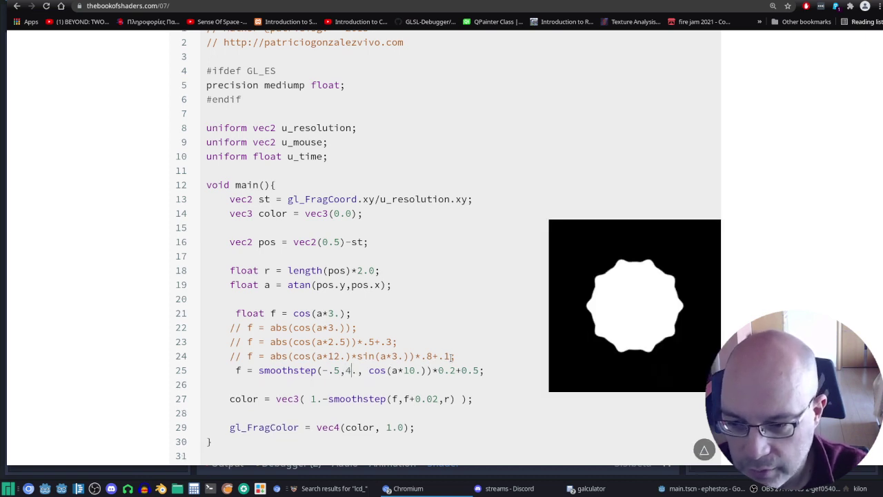
key("BackSpace")
type("1")
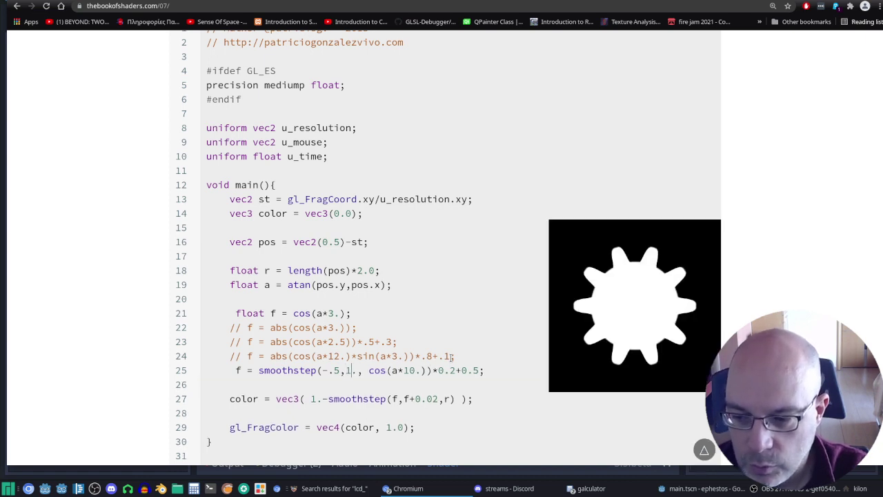
Try upper edges 0.2, 0.4, 0.5, 0.7, 0.9 and 0.3, ending back at 1.
key("BackSpace")
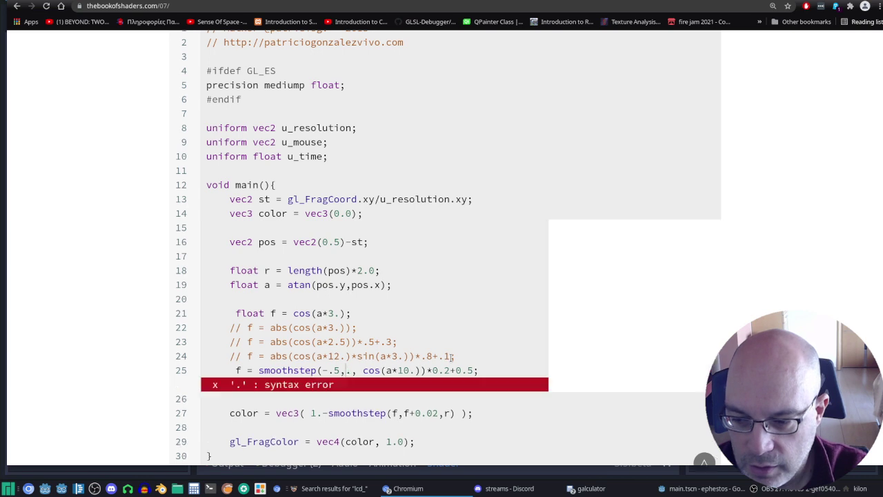
type("0")
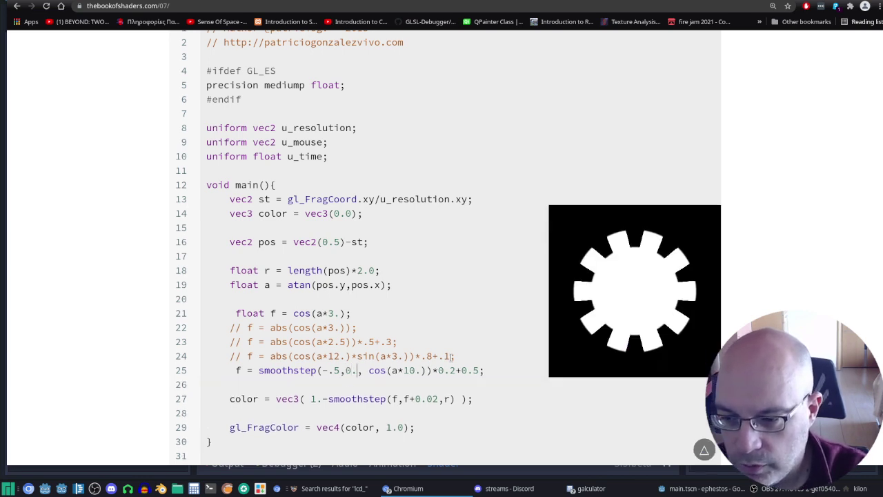
type("2")
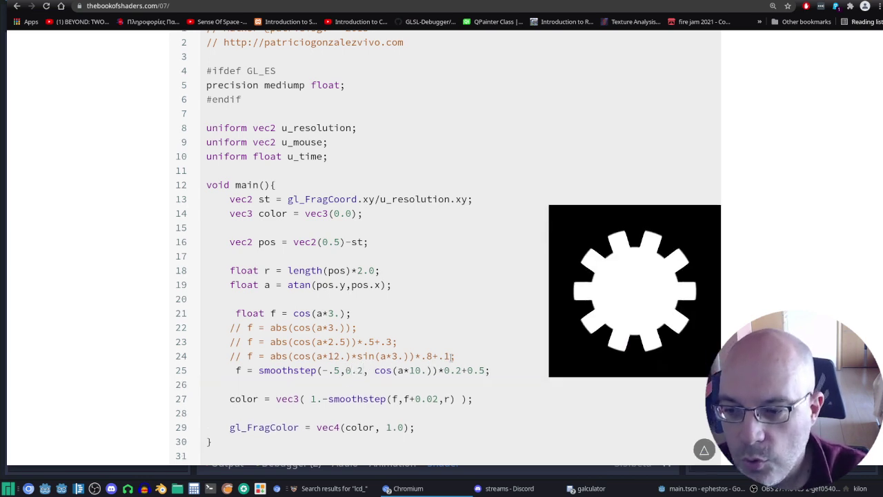
key("BackSpace")
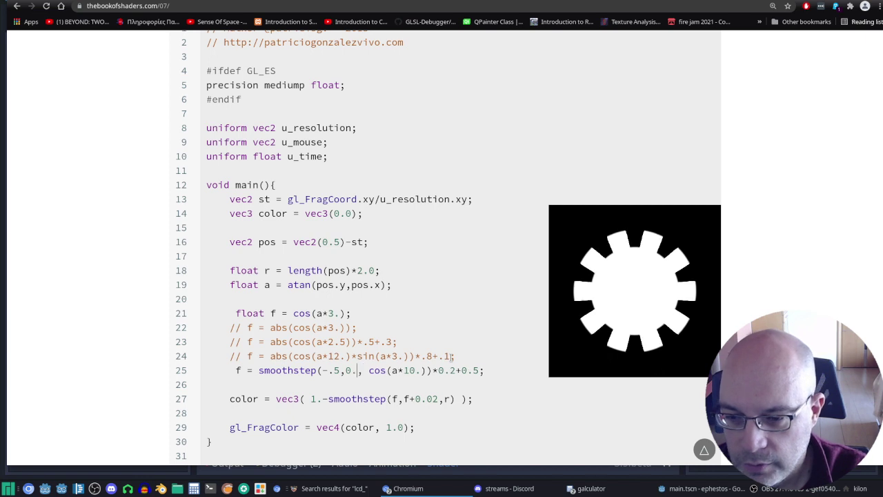
type("4")
key("BackSpace")
type("5")
key("BackSpace")
type("7")
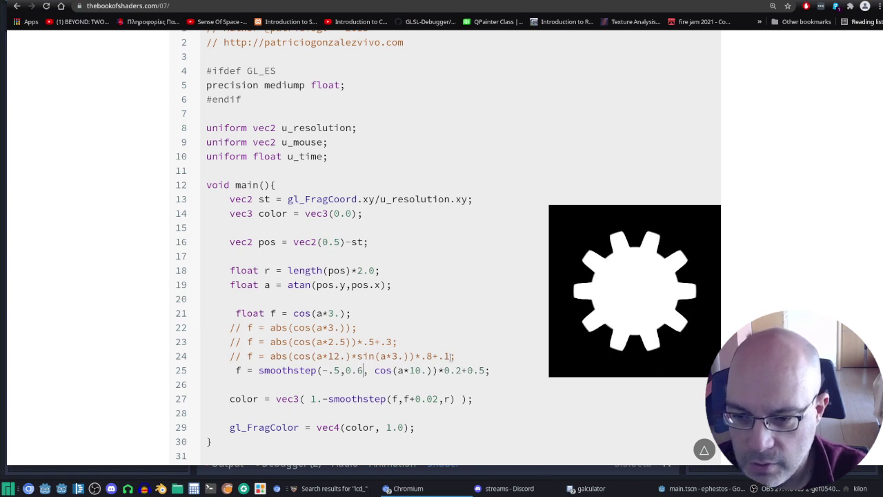
key("BackSpace")
type("9")
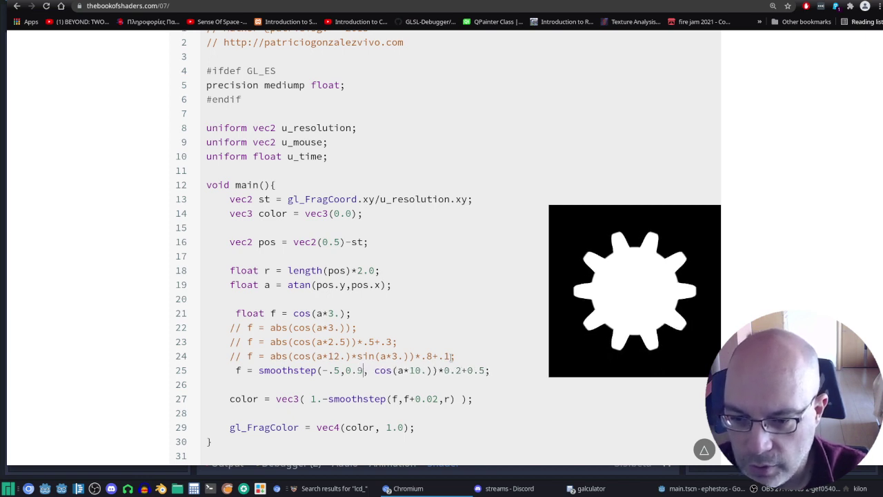
key("BackSpace")
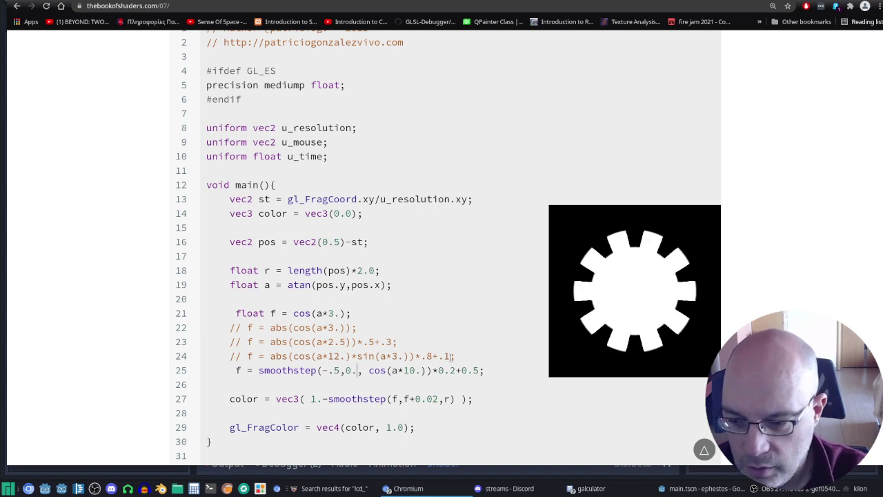
type("3")
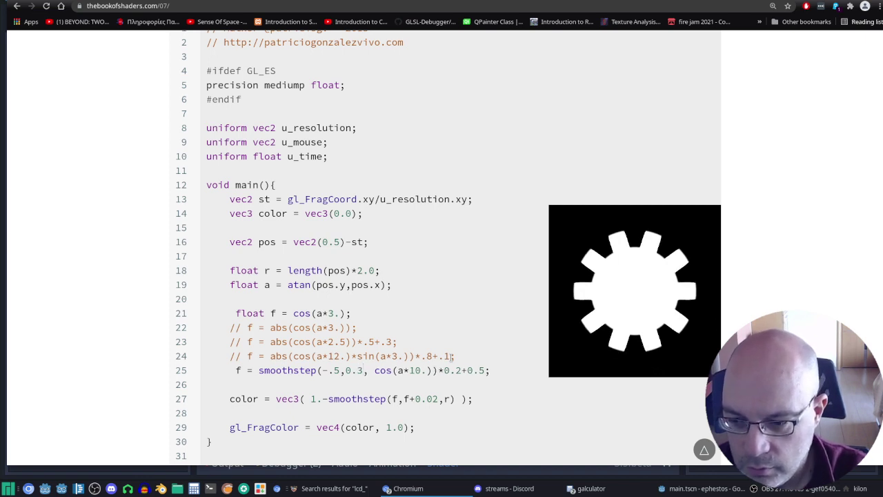
key("BackSpace")
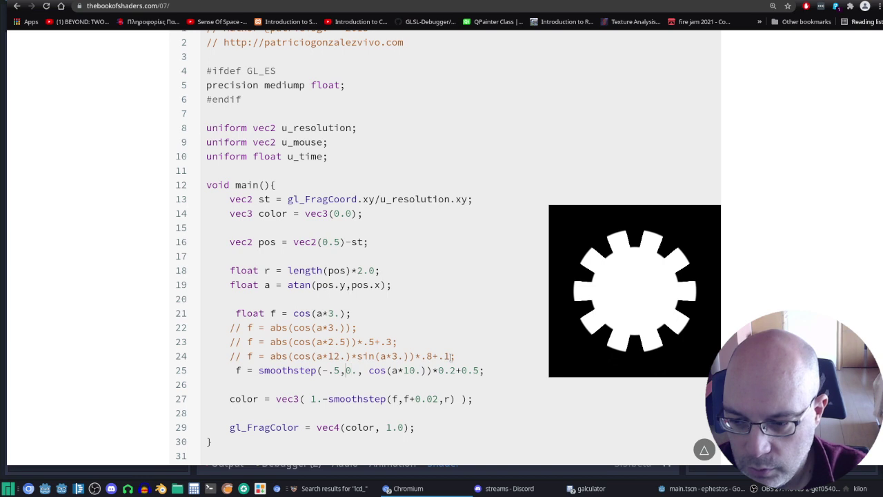
type("1")
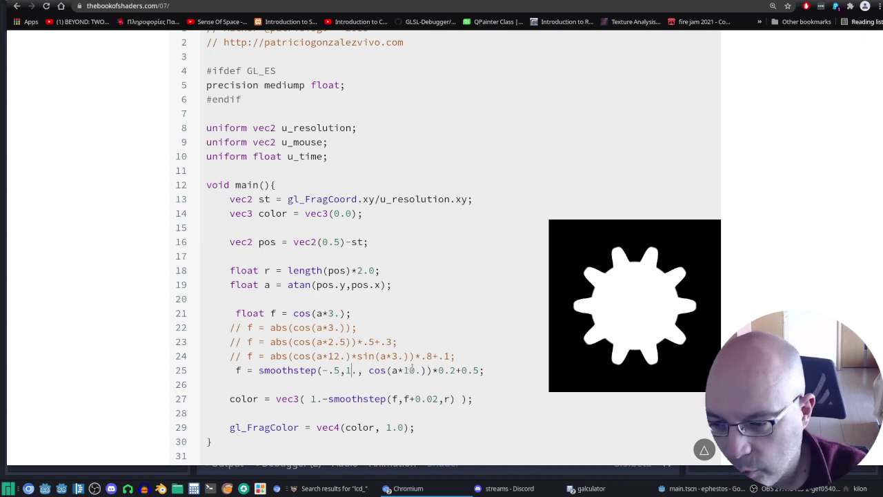
left_click(409, 371)
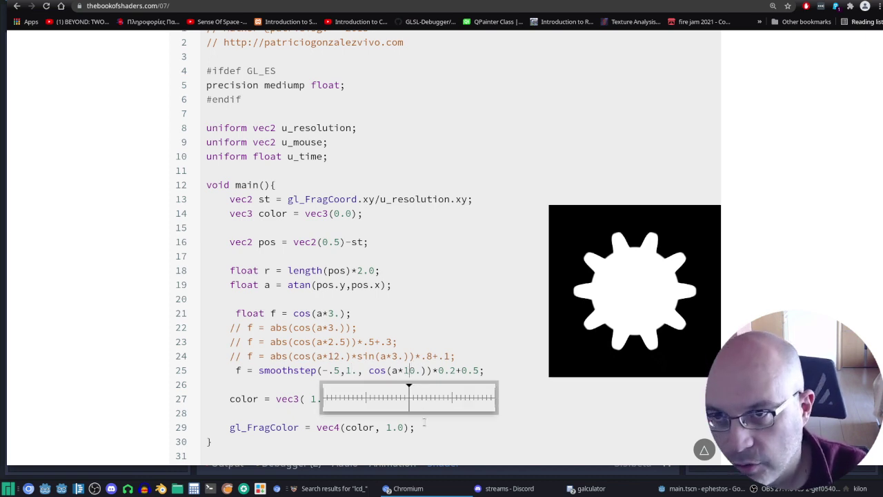
left_click(488, 301)
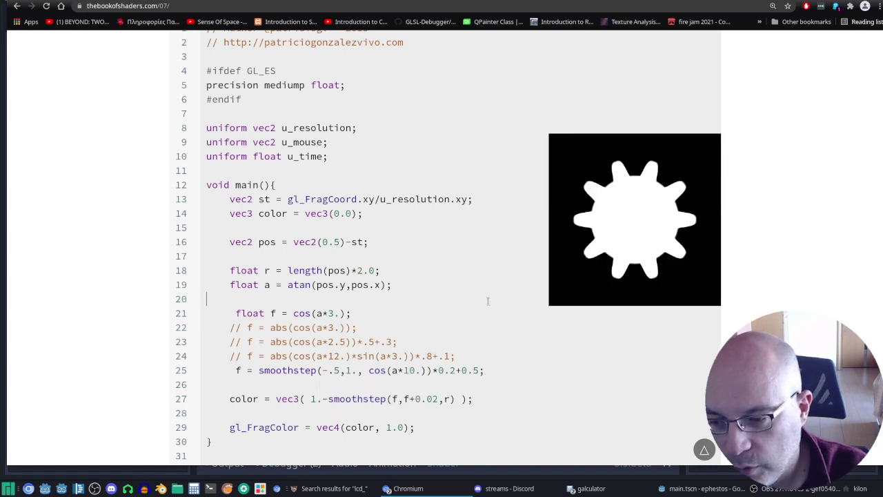
left_click(411, 368)
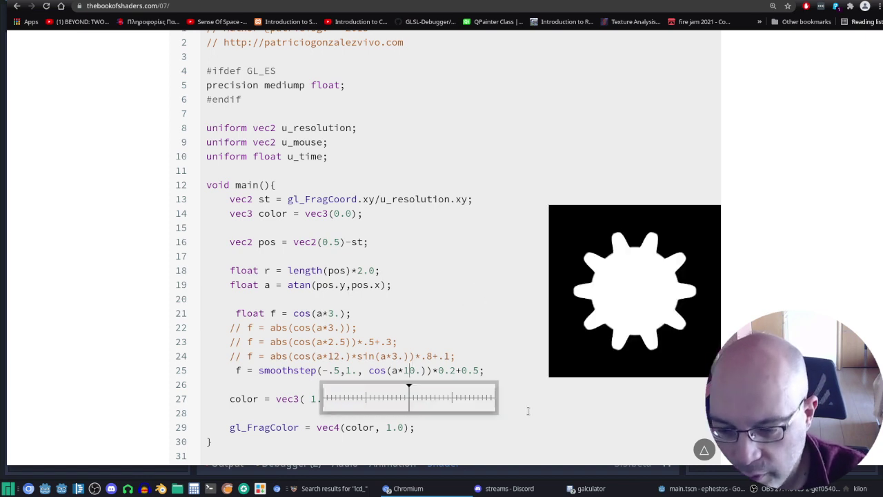
key("Delete")
type("2")
key("BackSpace")
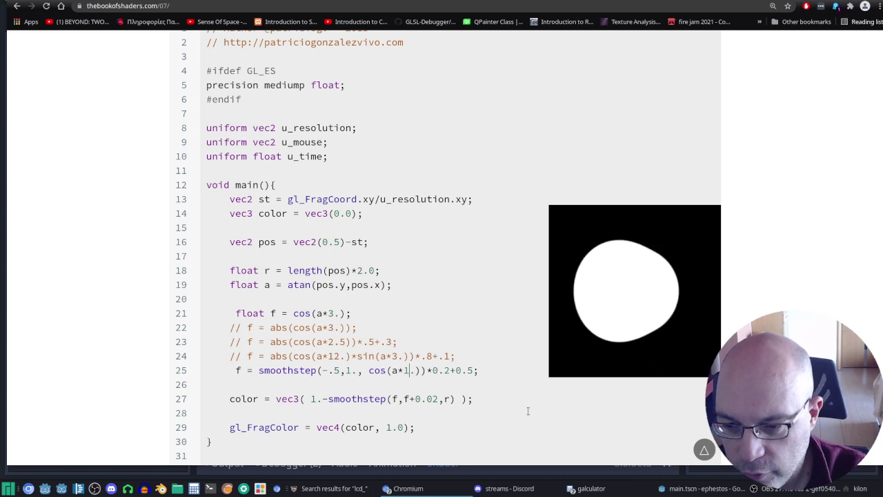
type("3")
key("BackSpace")
type("9")
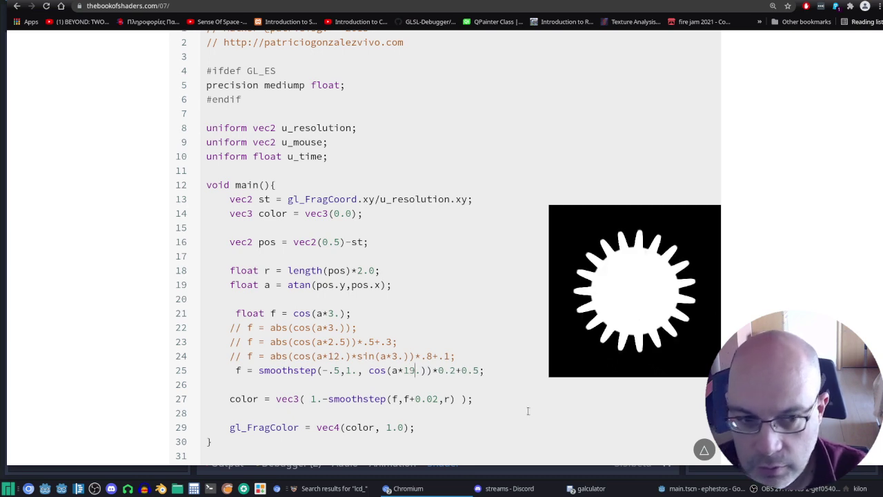
key("BackSpace")
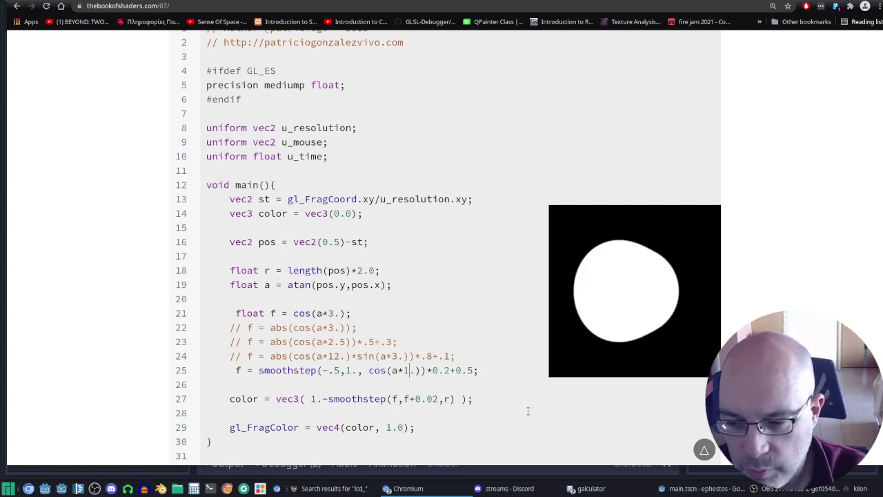
type("0")
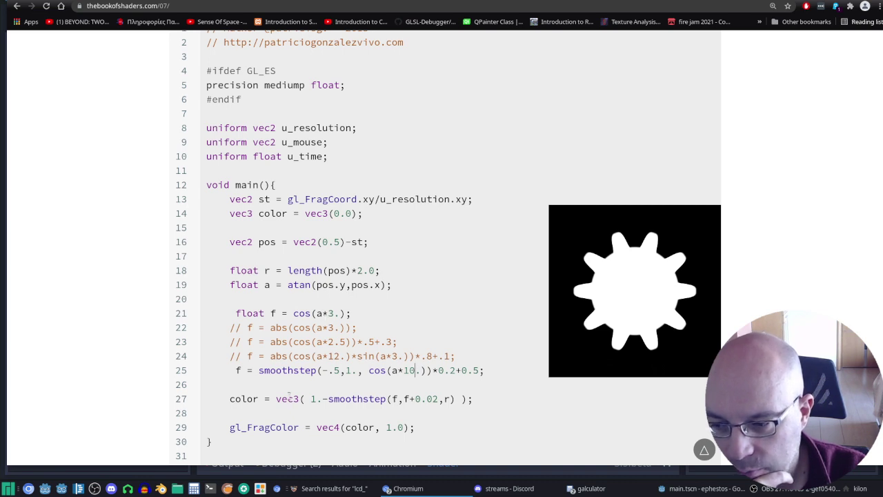
left_click(331, 314)
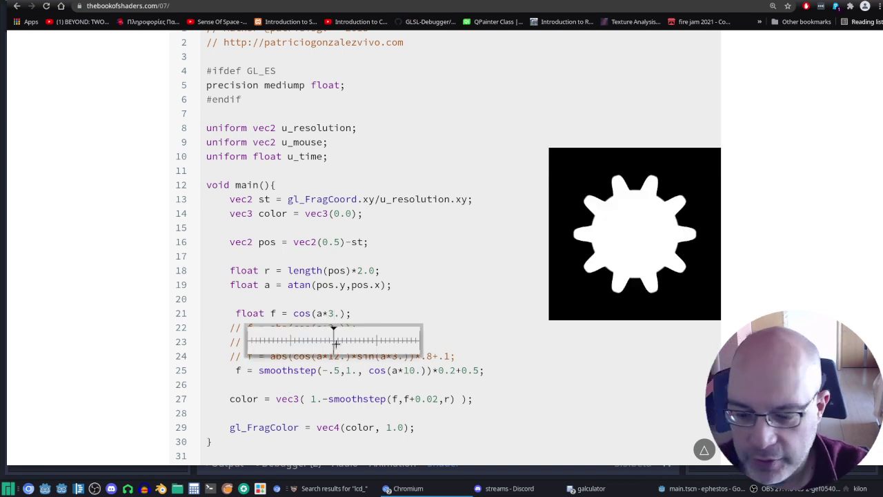
key("BackSpace")
type("2")
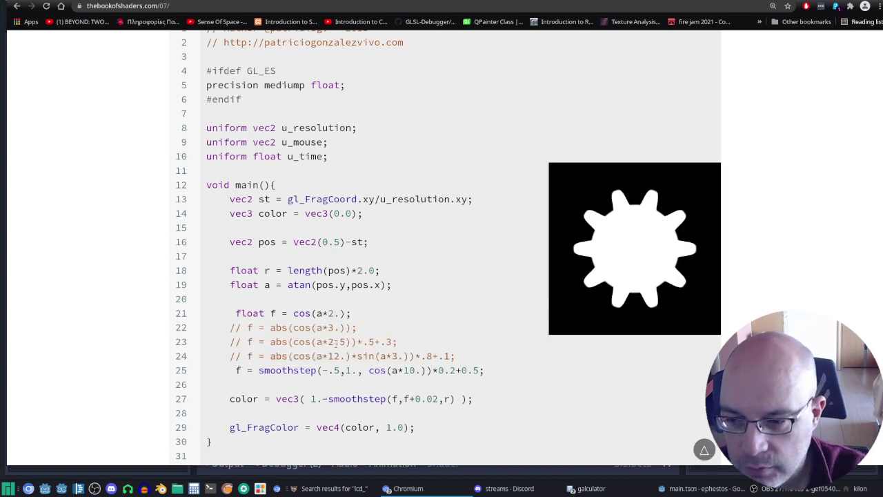
key("BackSpace")
type("3")
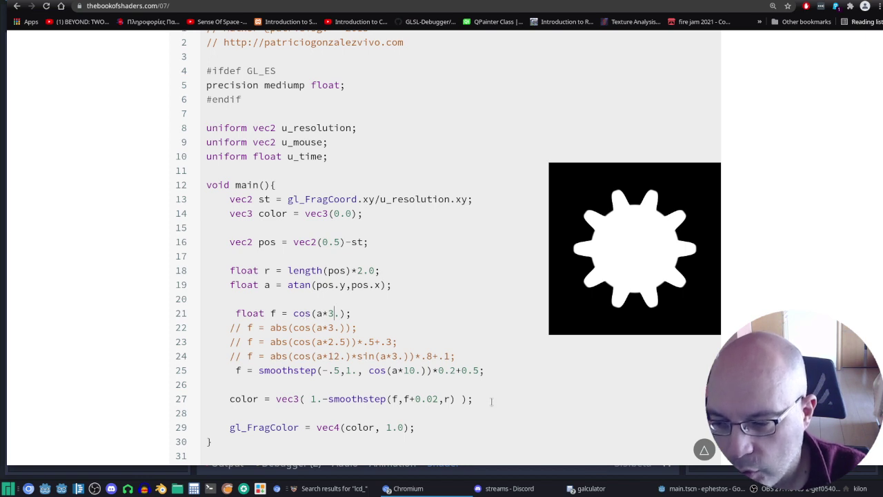
left_click(479, 399)
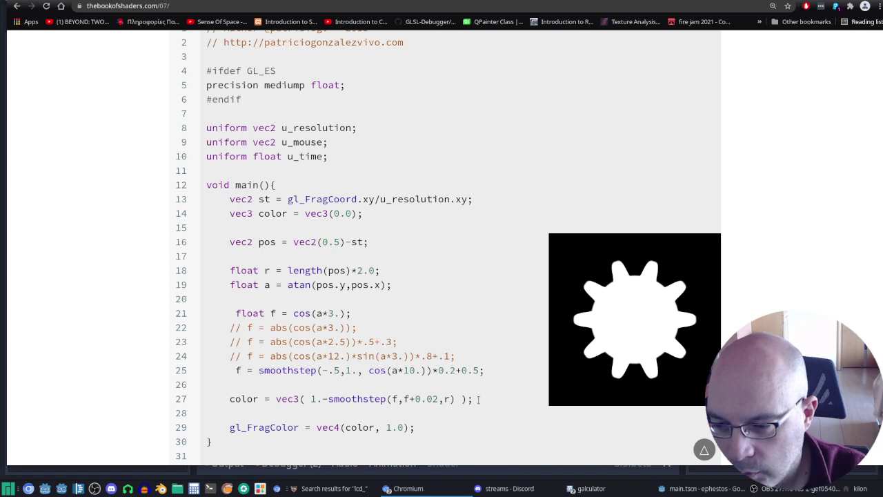
Change line 27's edge width from 0.02 through trials of 0.12, 0.1 and 0.3 to 0.03.
left_click(438, 398)
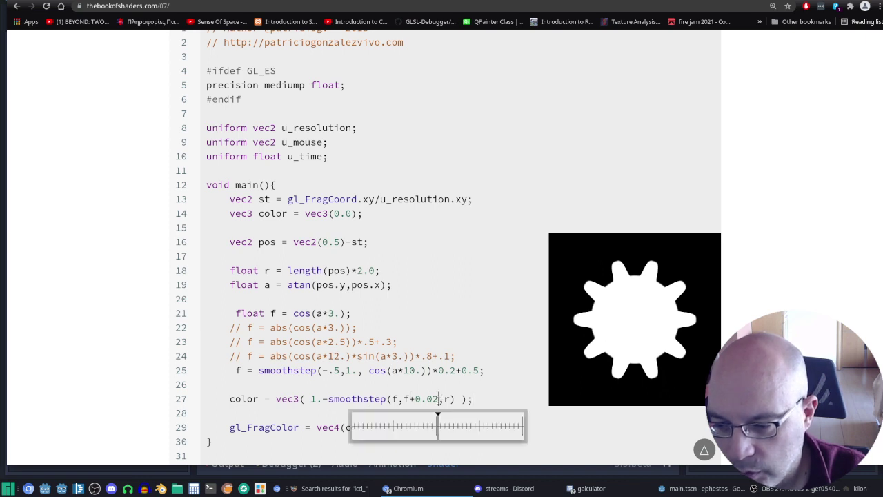
left_click(460, 423)
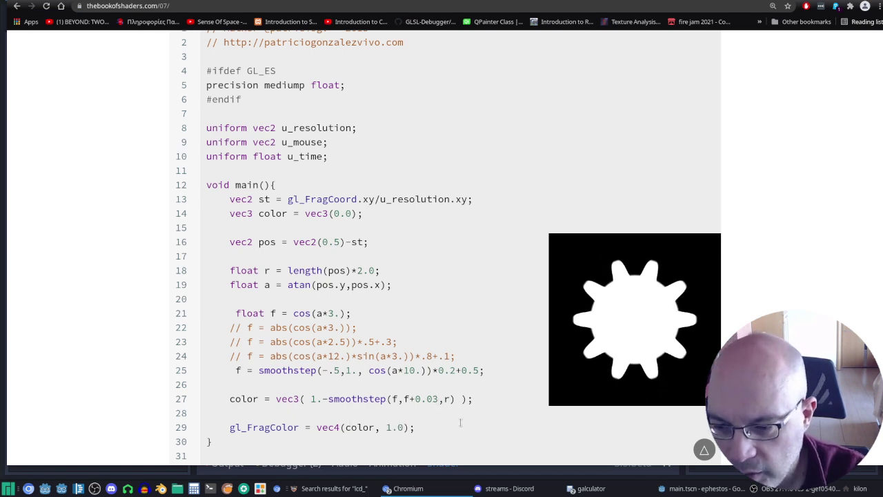
key("BackSpace")
key("BackSpace")
type("`")
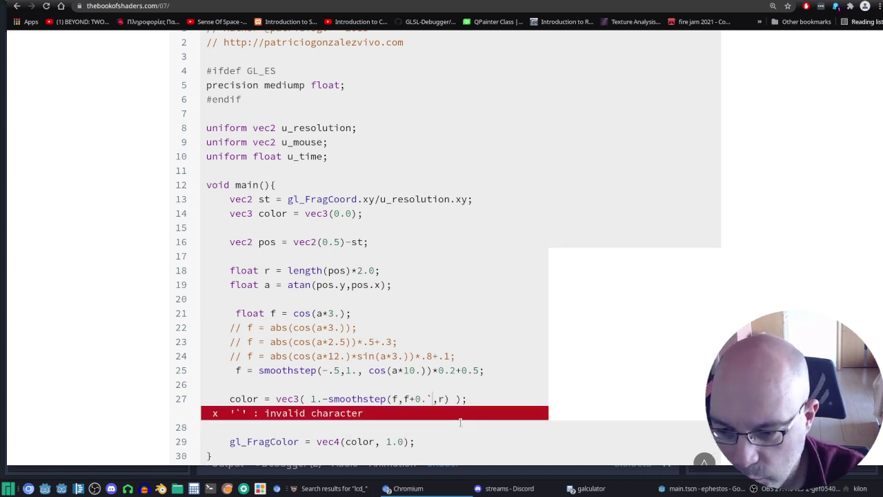
key("BackSpace")
type("12")
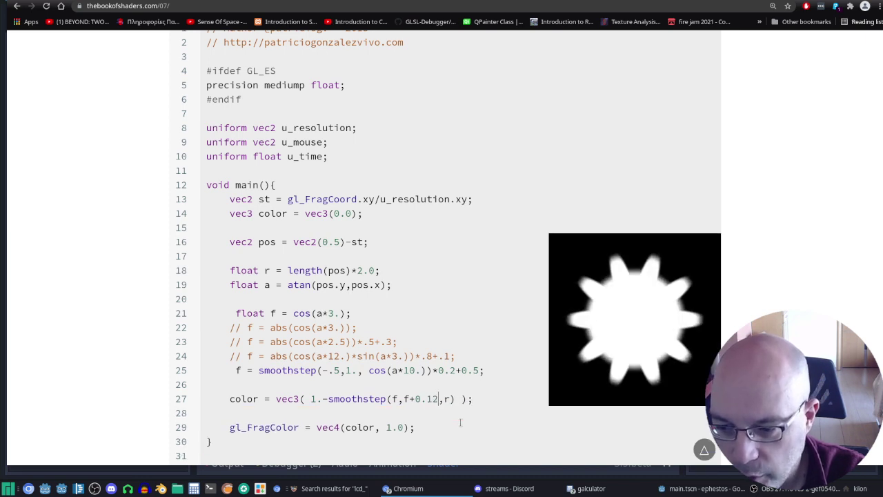
key("BackSpace")
key("BackSpace")
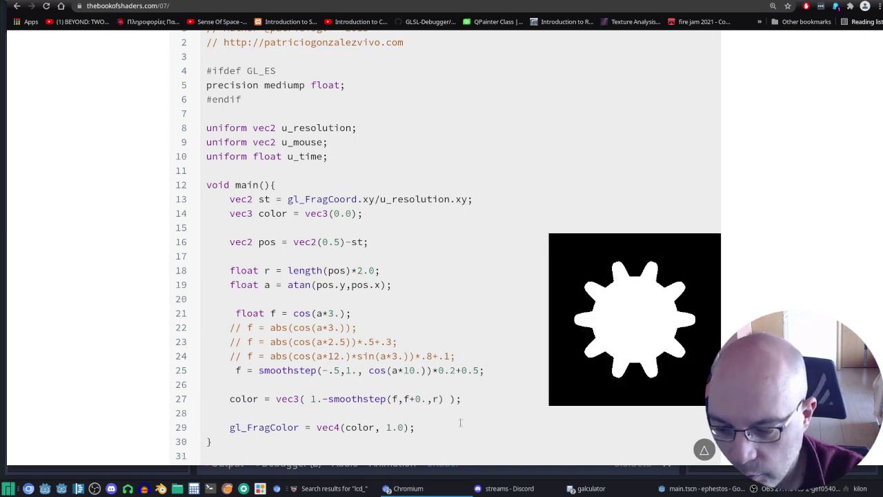
type("3")
key("BackSpace")
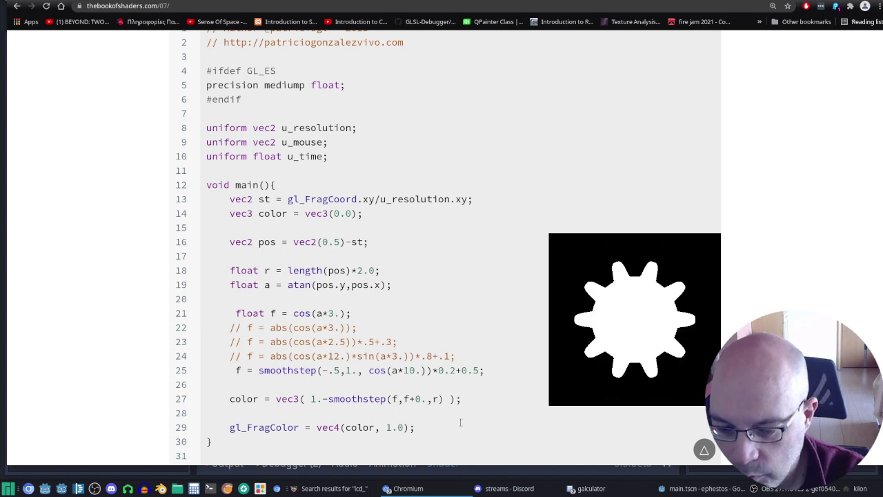
type("03")
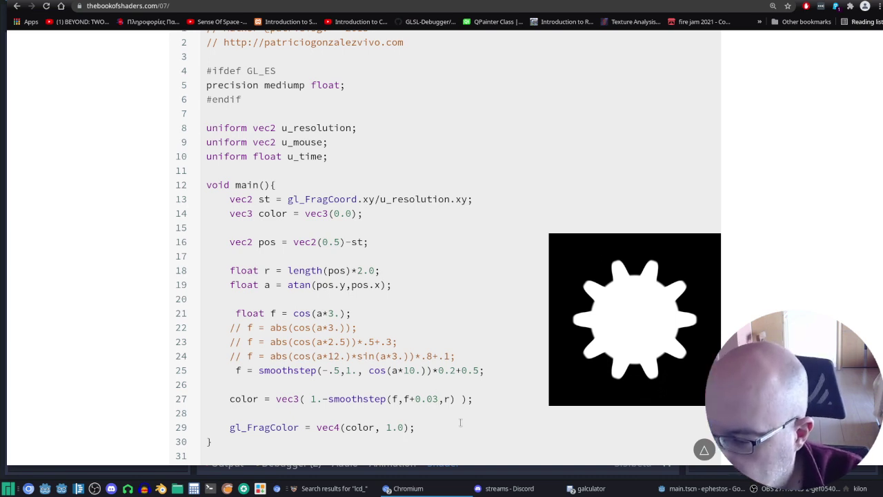
key("Up")
key("Up")
key("Up")
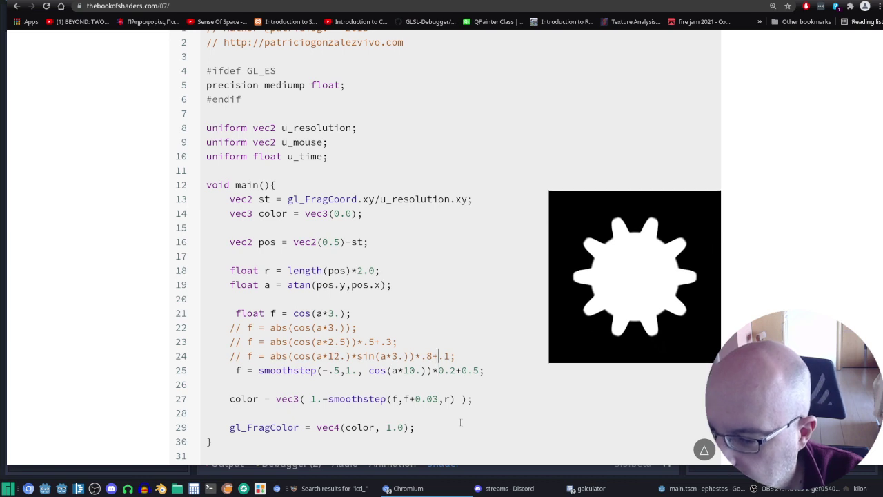
key("Down")
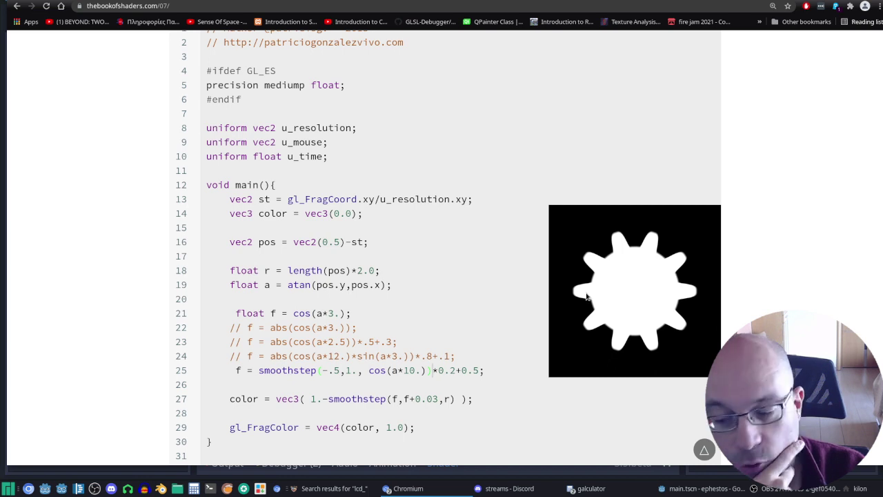
scroll(433, 251, "down", 2)
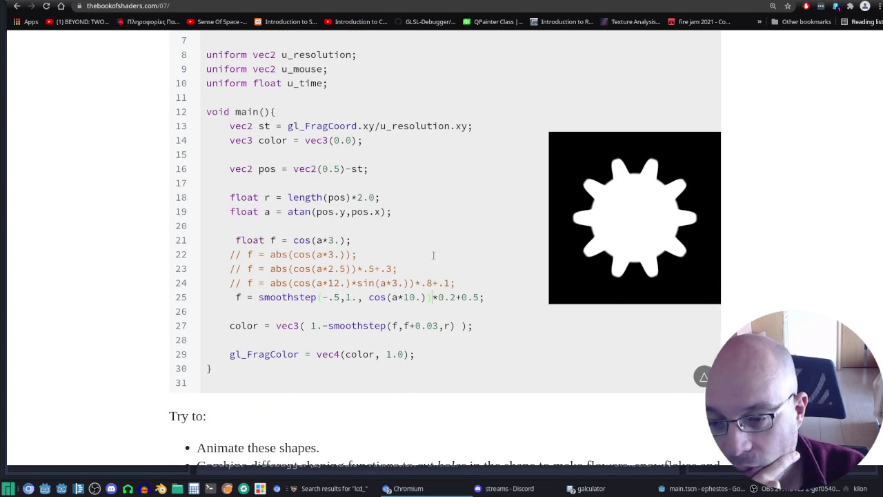
scroll(433, 256, "down", 3)
scroll(436, 242, "up", 3)
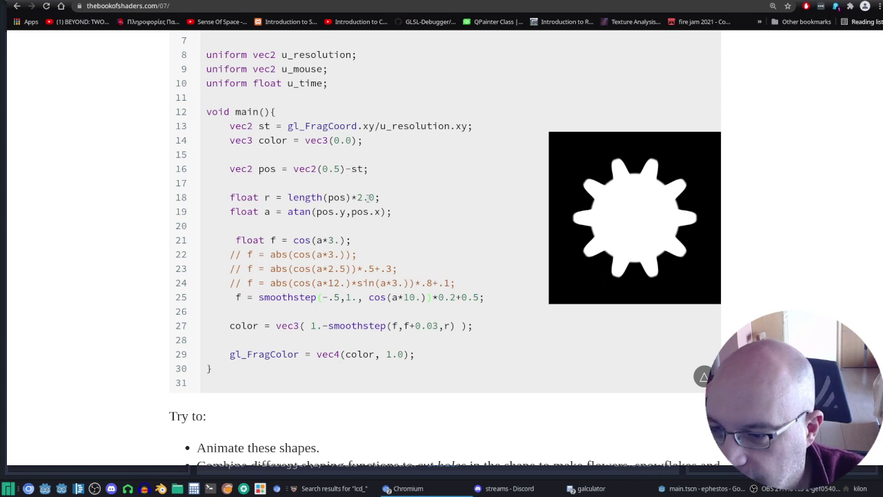
left_click(356, 198)
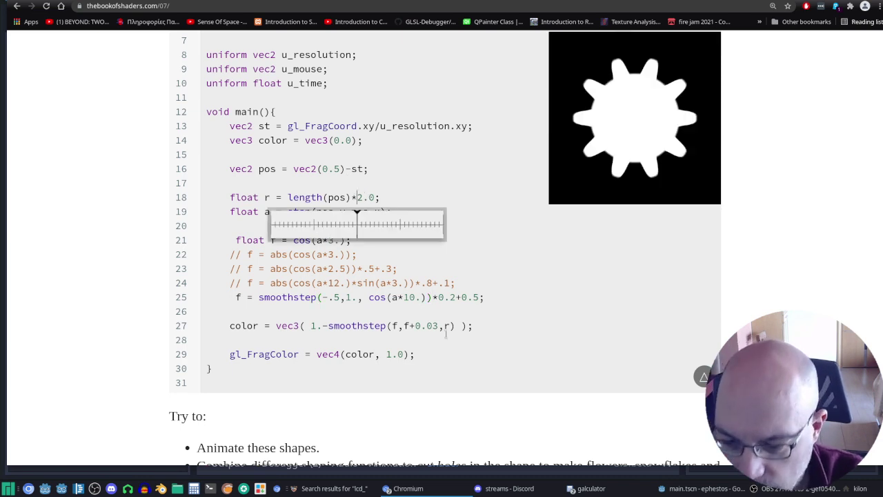
key("Delete")
type("1")
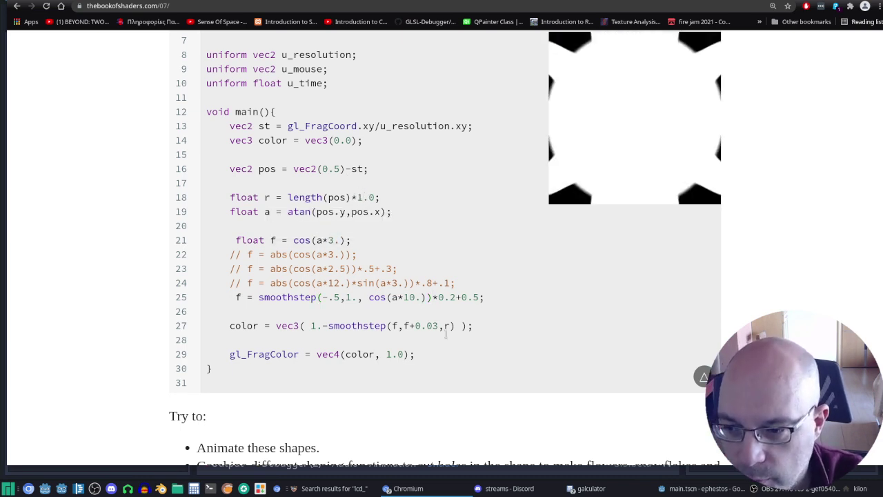
key("BackSpace")
type("2")
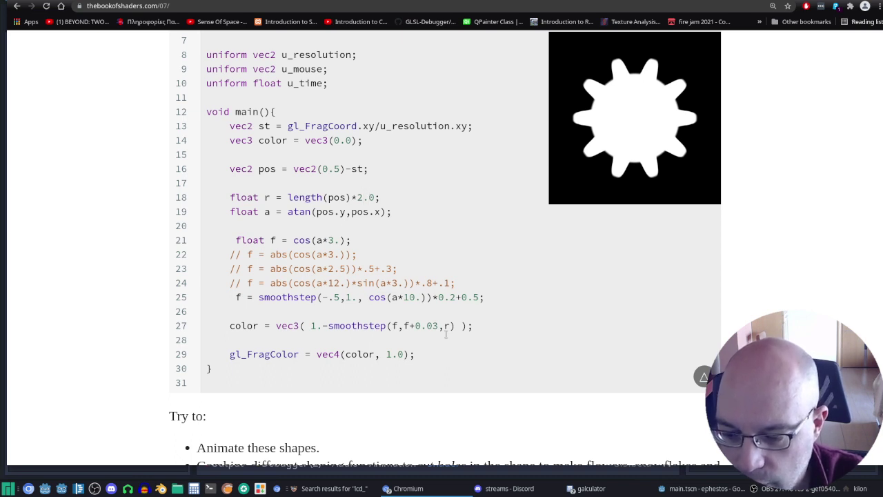
key("Delete")
type("3")
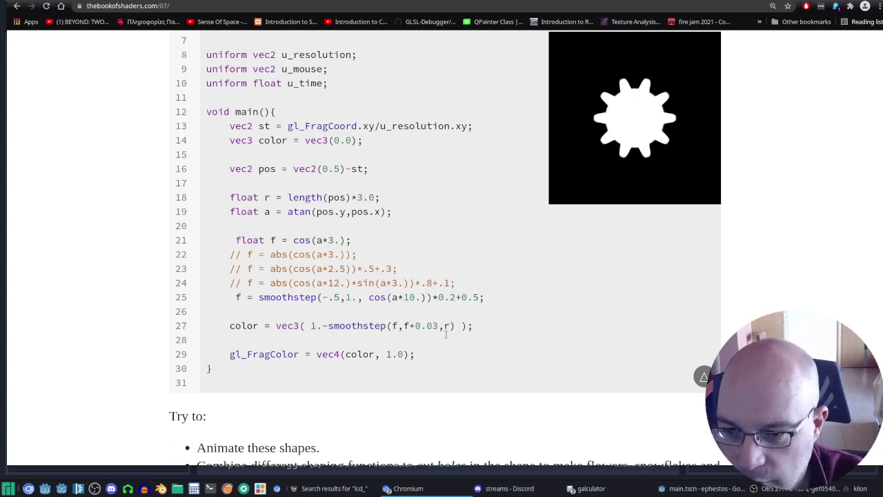
key("BackSpace")
type("2")
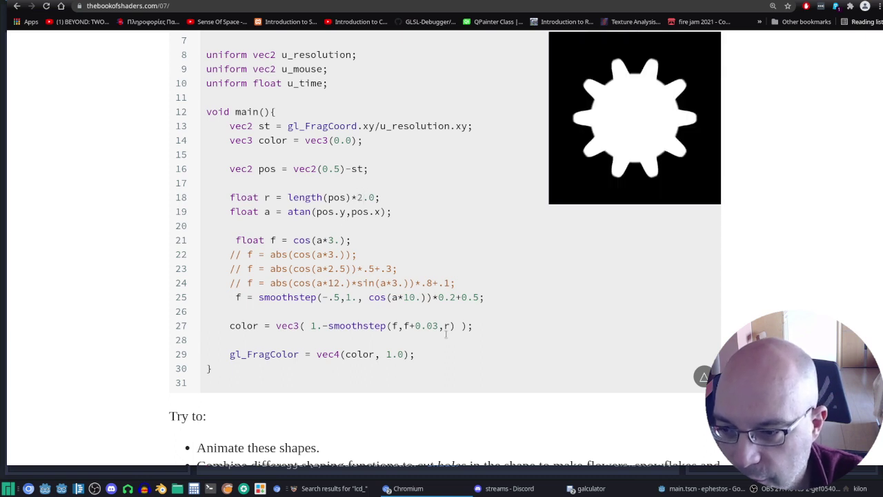
key("Down")
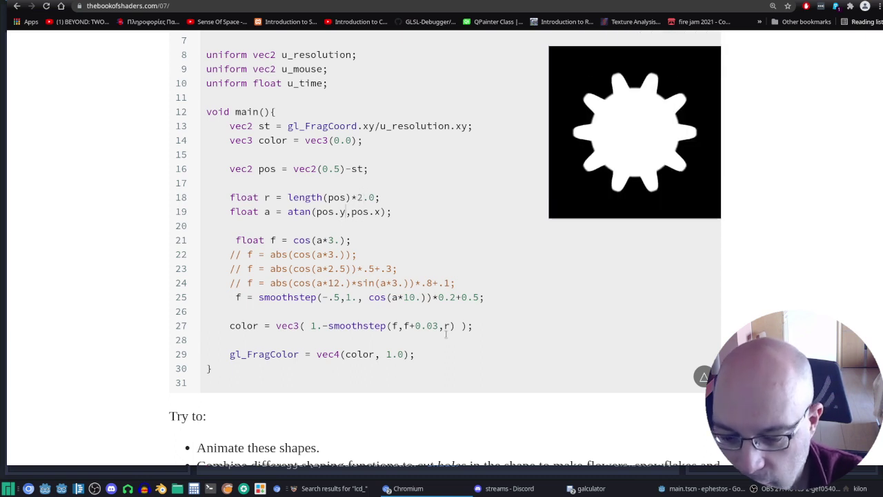
Set the y offset inside atan on line 19 to -.3, then try -.1 and -.2.
type("-0")
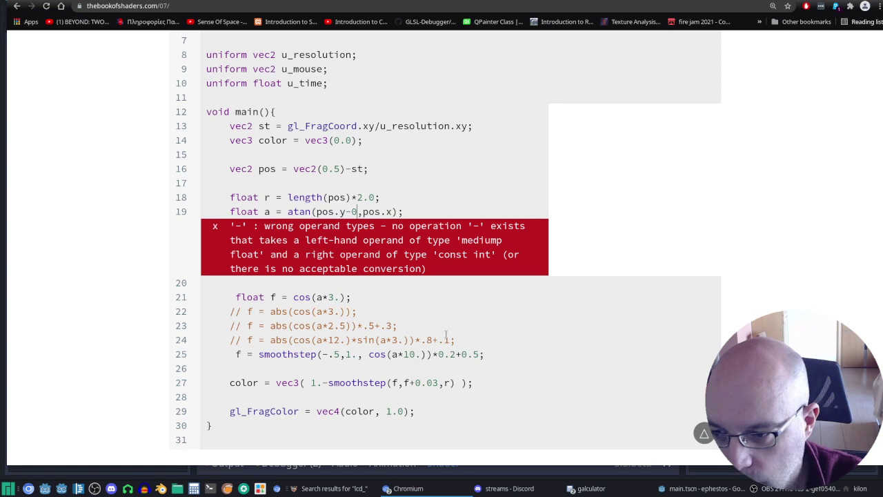
key("BackSpace")
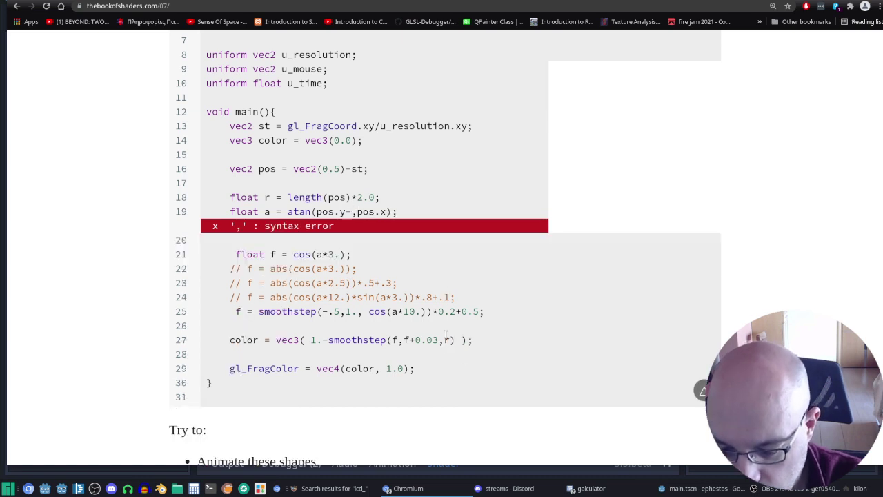
type(".3")
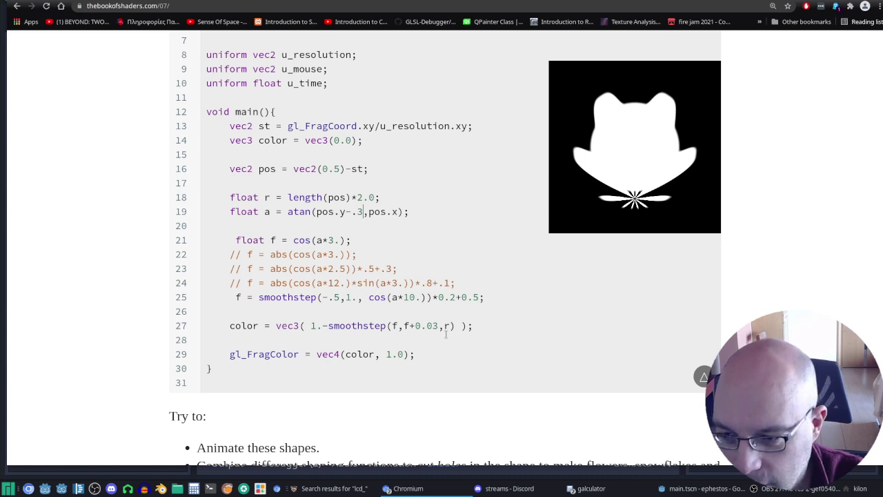
key("BackSpace")
type("1")
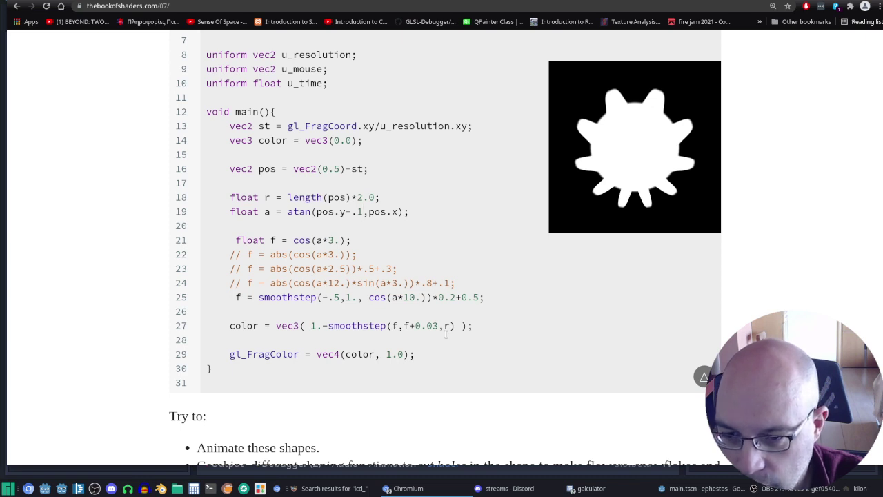
key("BackSpace")
type("2")
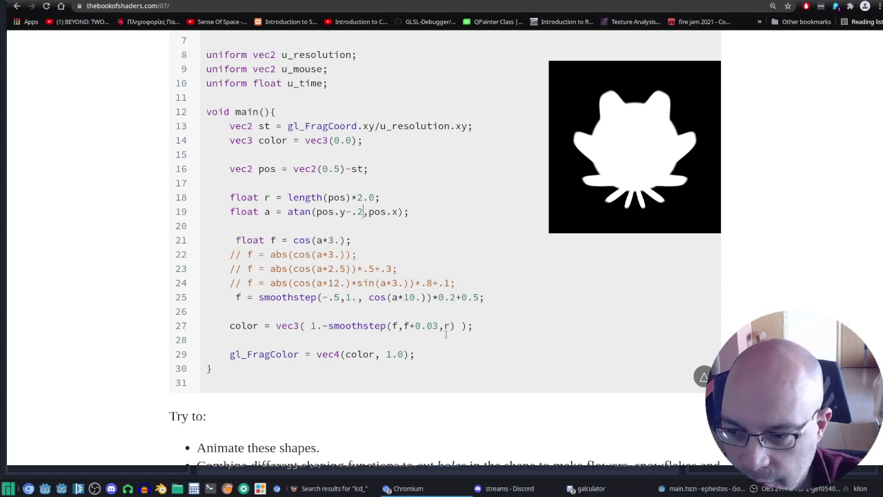
Step the y offset through -.3, -.4 and -.5 to -.6, producing a tooth shape.
key("BackSpace")
type("3")
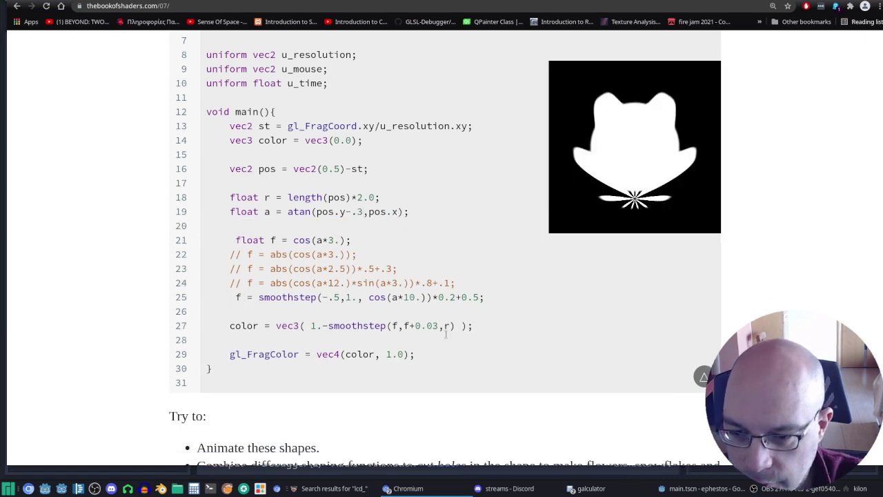
key("BackSpace")
type("4")
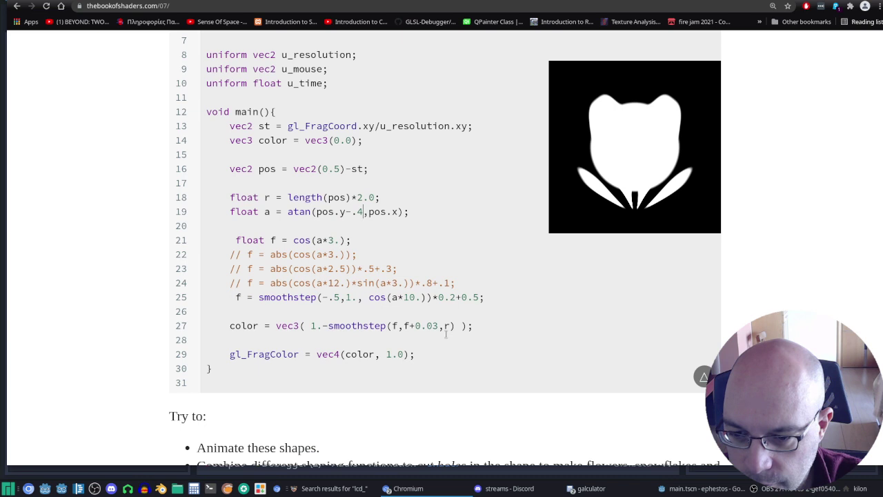
key("BackSpace")
type("5")
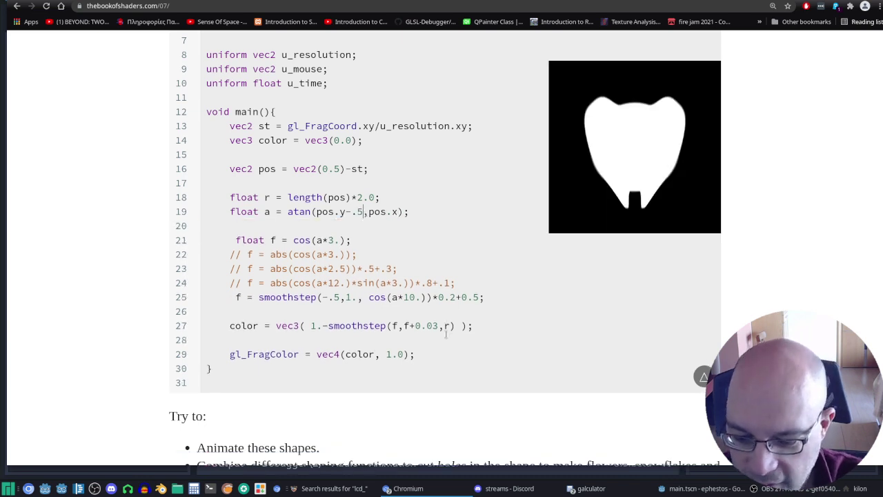
key("BackSpace")
type("6")
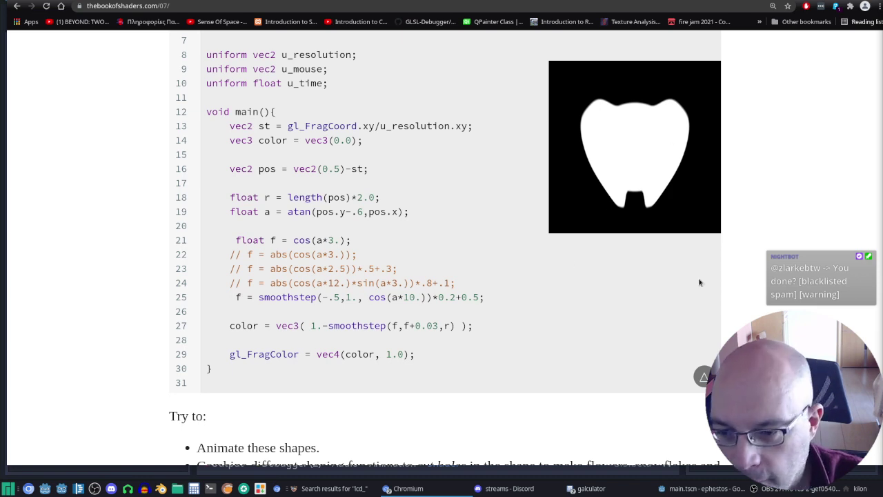
Toggle line 18's radius multiplier between 3.0 and 2.0, leaving it at 2.0.
left_click(456, 158)
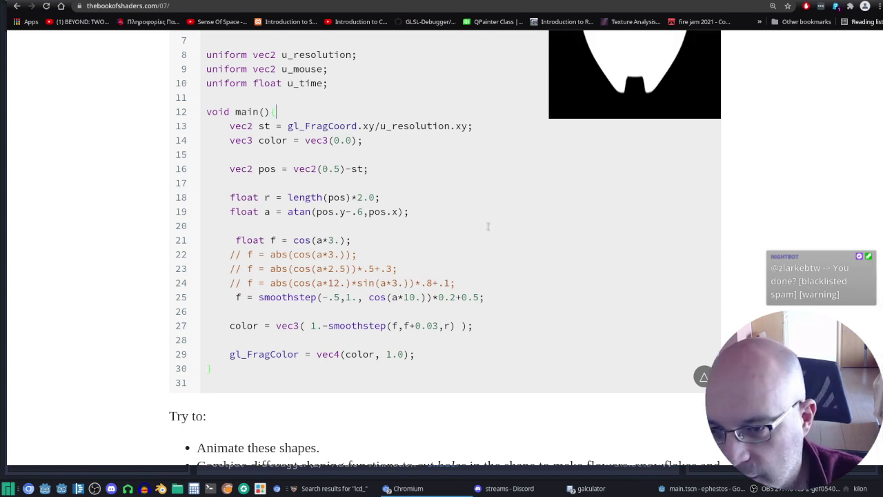
scroll(483, 224, "up", 1)
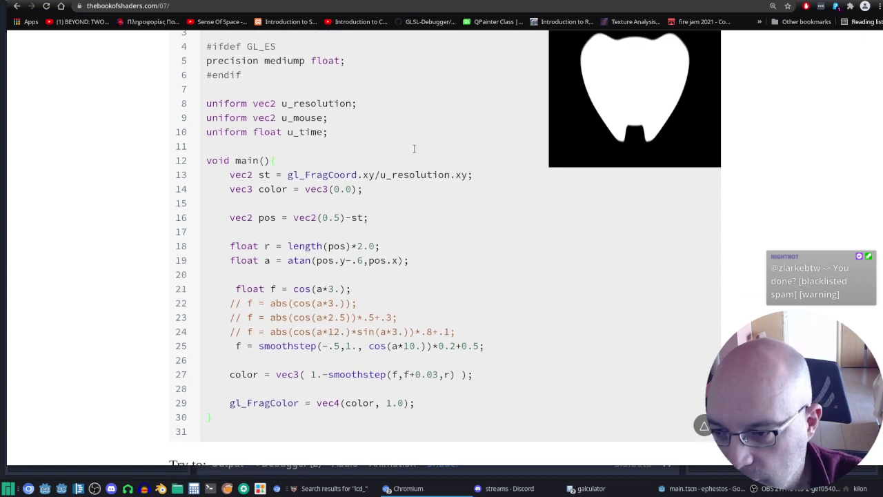
left_click(409, 260)
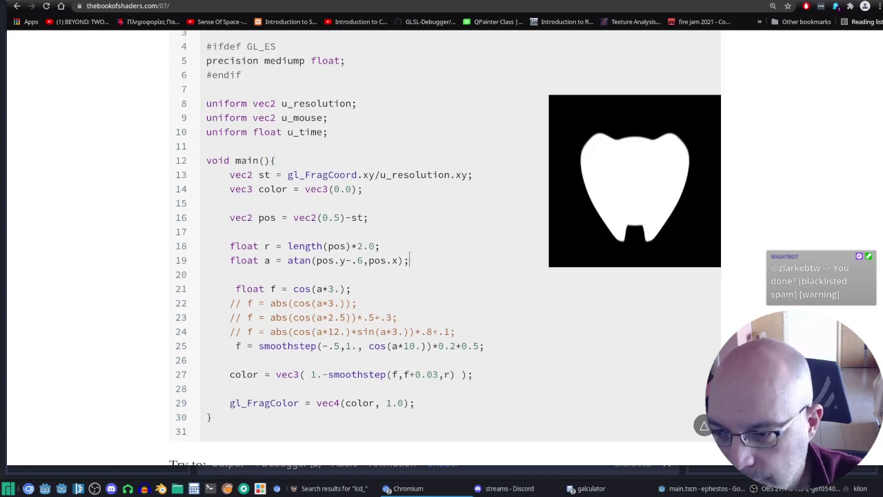
left_click(358, 246)
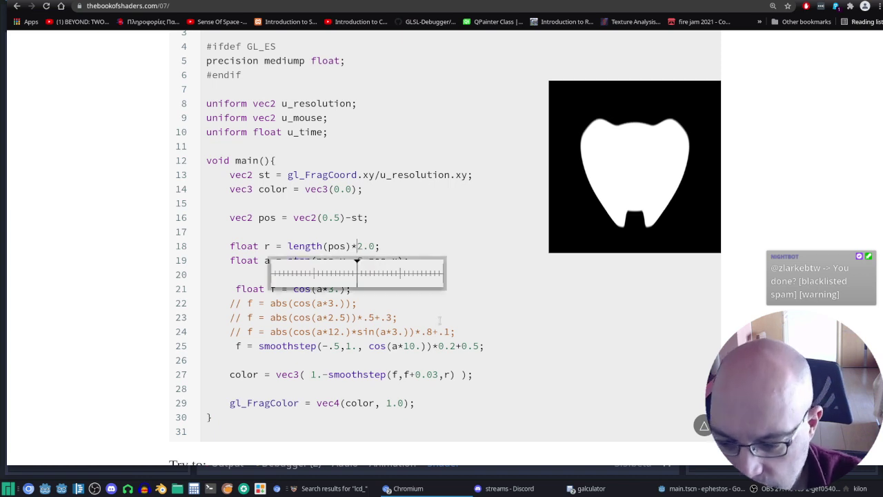
key("Delete")
type("3")
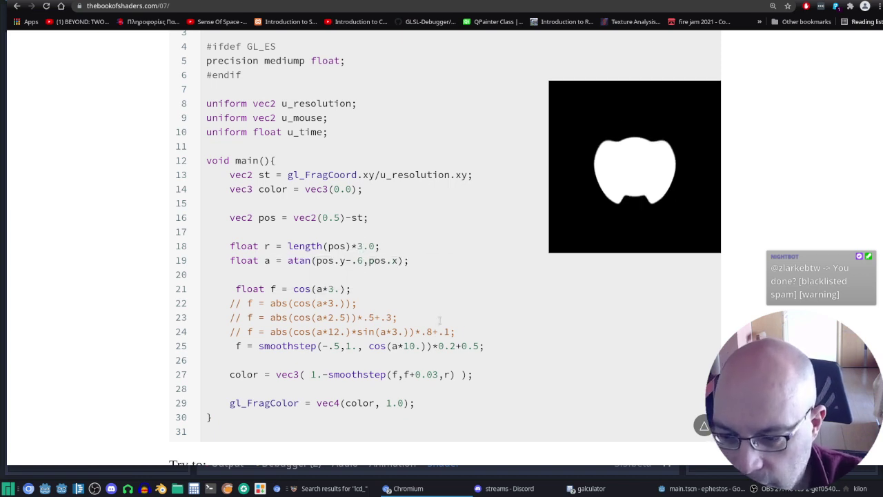
key("BackSpace")
type("2")
key("BackSpace")
type("3")
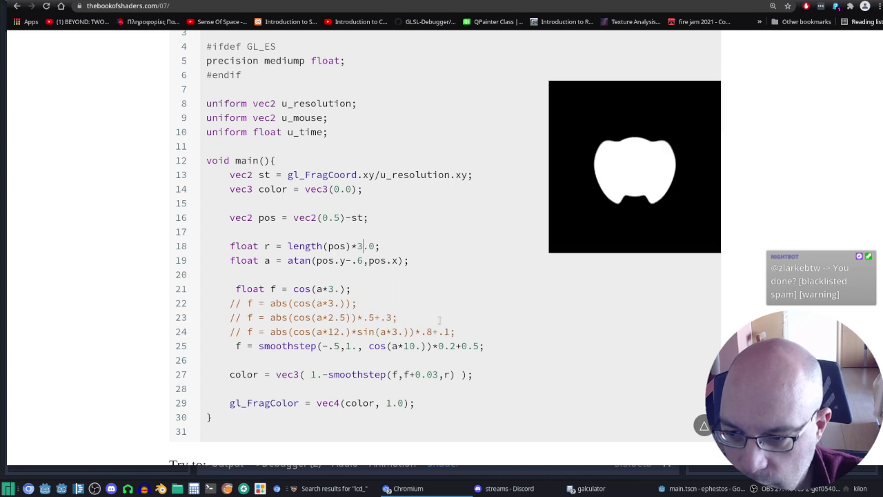
key("BackSpace")
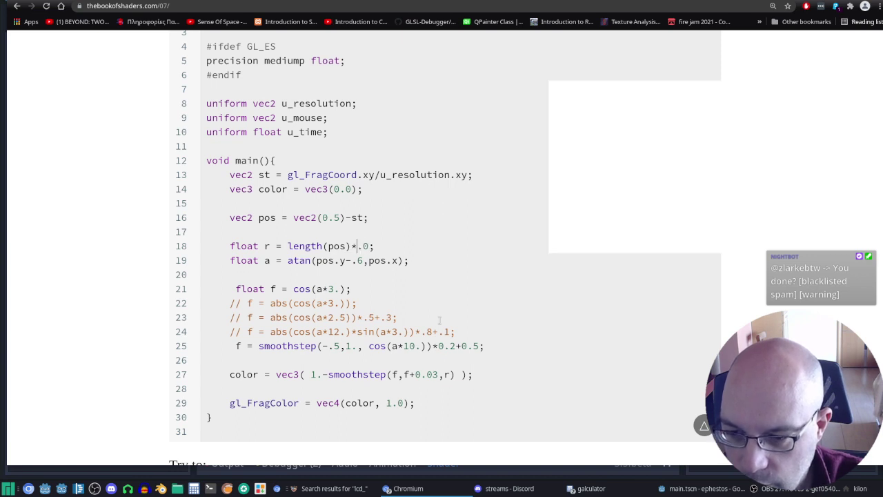
type("2")
Try y offsets -.5, -.4 and -.3 on line 19, then remove the offset entirely.
key("Down")
key("BackSpace")
type("5")
key("BackSpace")
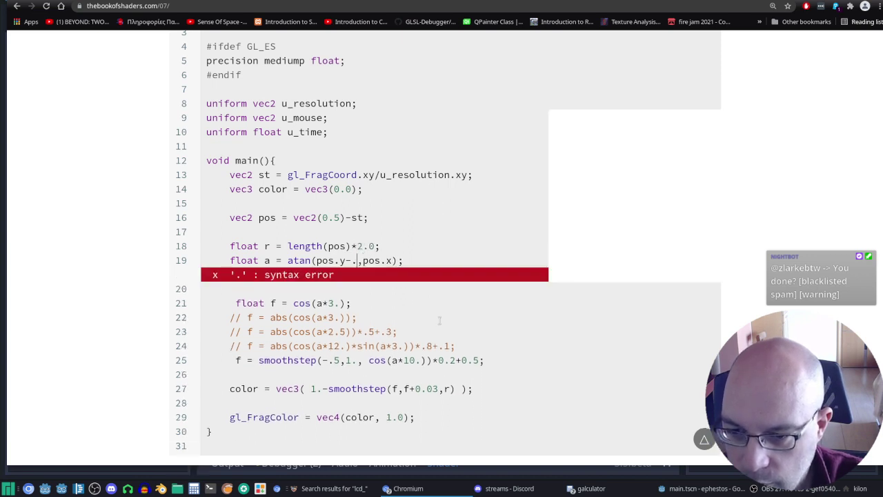
type("4")
key("BackSpace")
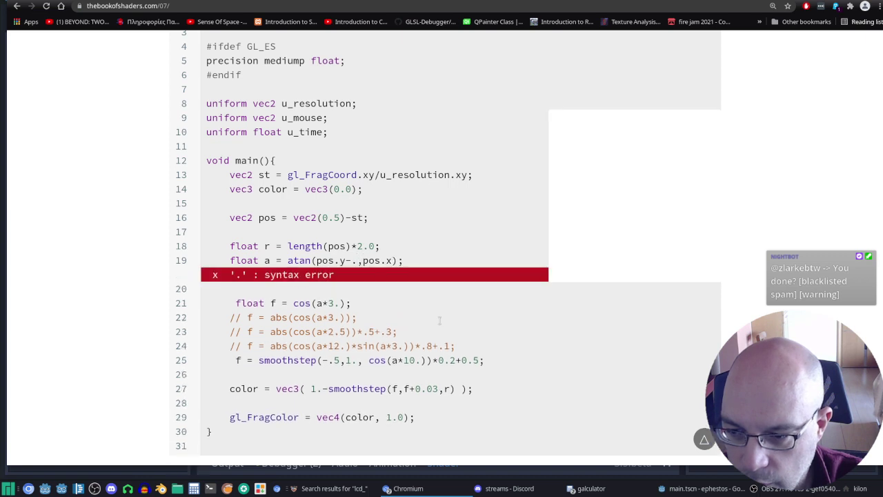
type("3")
key("BackSpace")
key("BackSpace")
key("BackSpace")
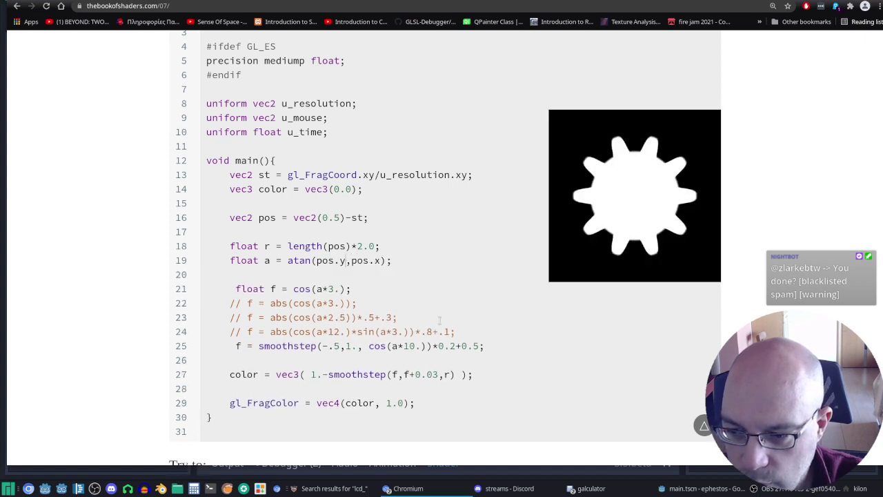
Briefly try pos.x-.3 in atan, then restore atan(pos.y,pos.x).
key("Right")
key("Right")
key("Right")
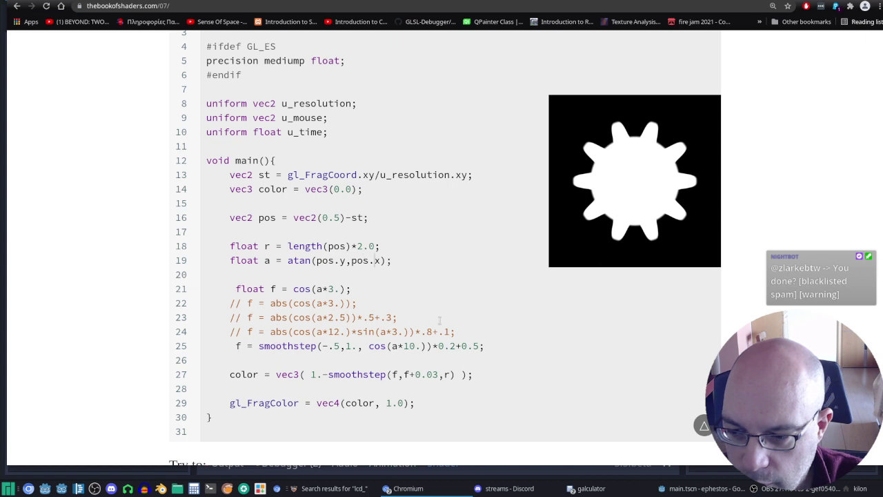
key("Right")
type("-.")
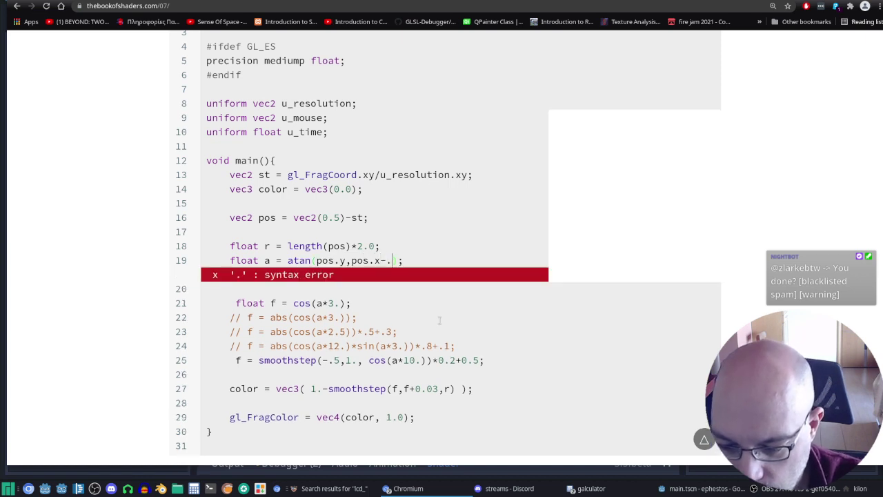
type("3")
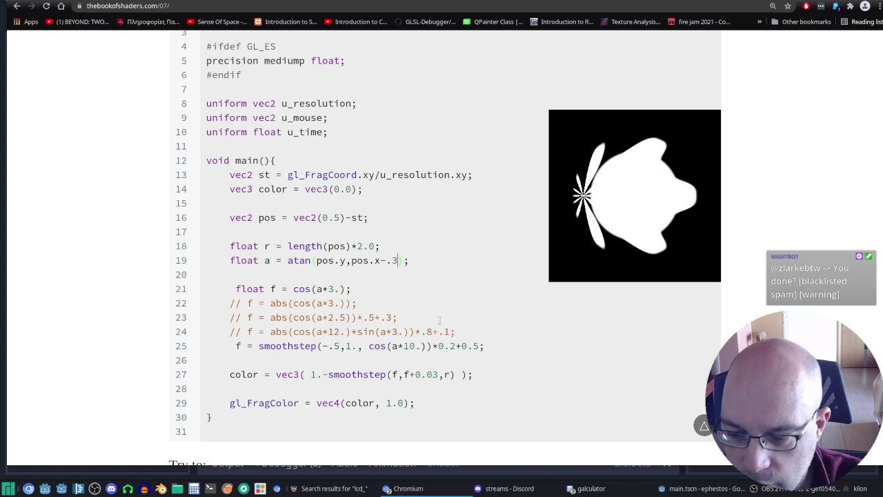
key("BackSpace")
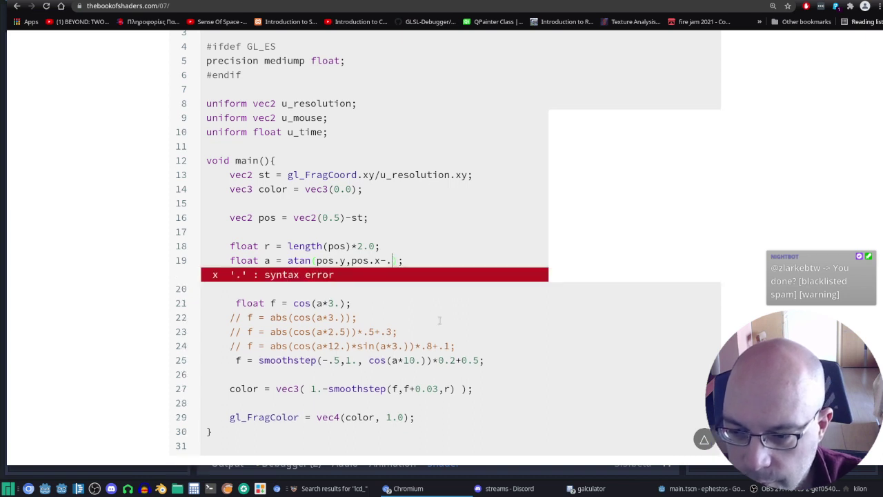
key("BackSpace")
key("BackSpace")
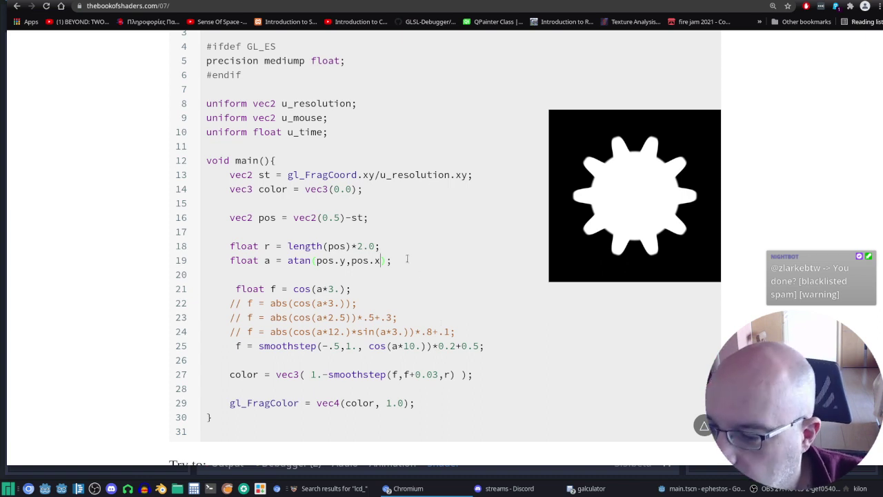
Open the thndl.com 'Square shaped shaders' link from Combining powers in a new tab and view it.
scroll(497, 241, "up", 2)
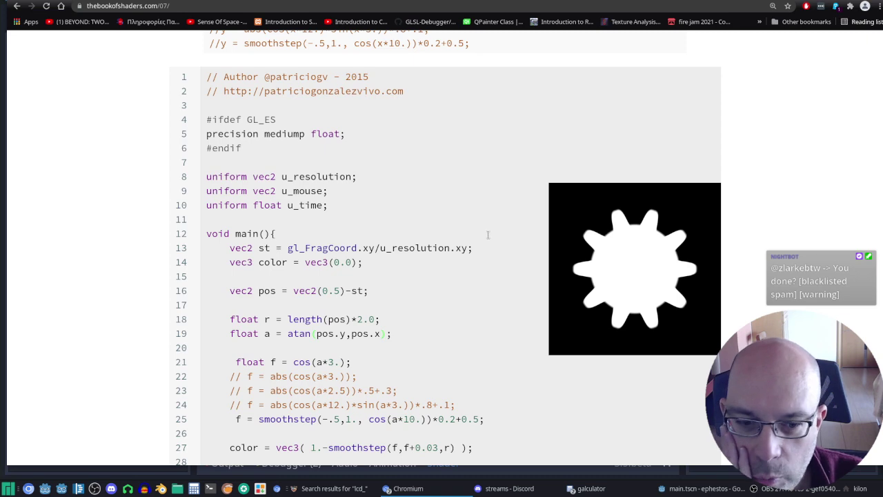
scroll(491, 238, "down", 3)
scroll(488, 236, "down", 5)
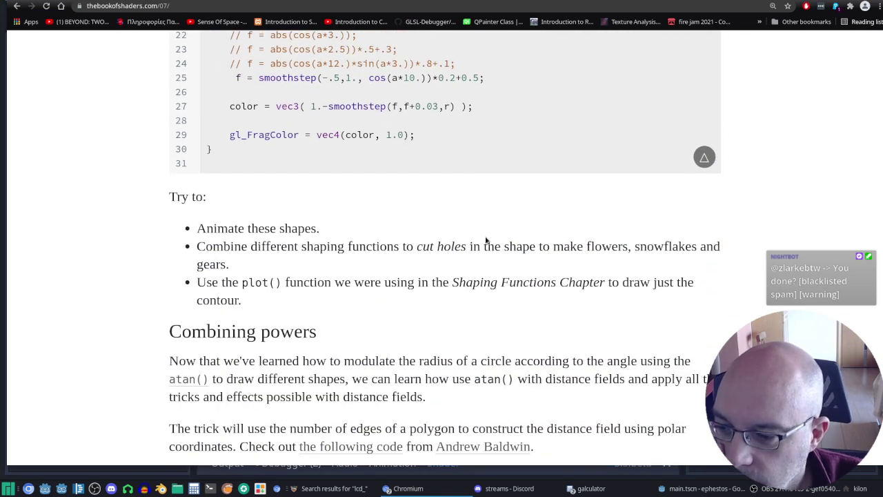
scroll(486, 237, "down", 5)
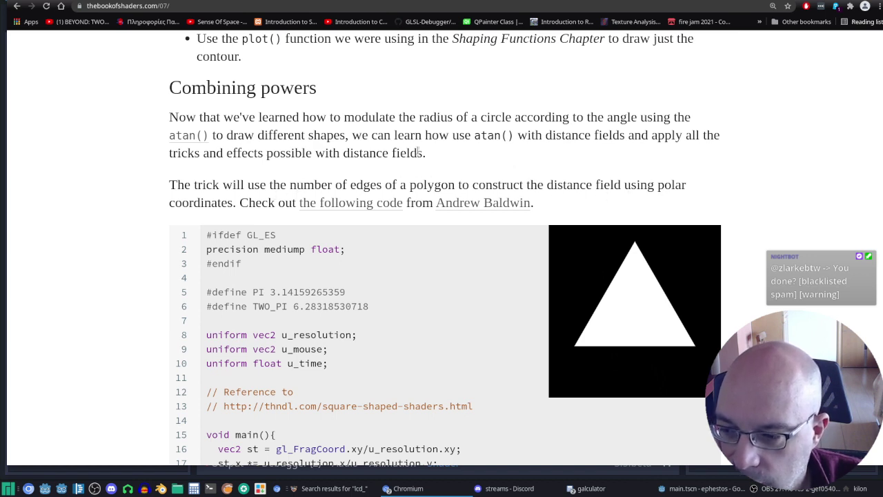
scroll(418, 151, "down", 3)
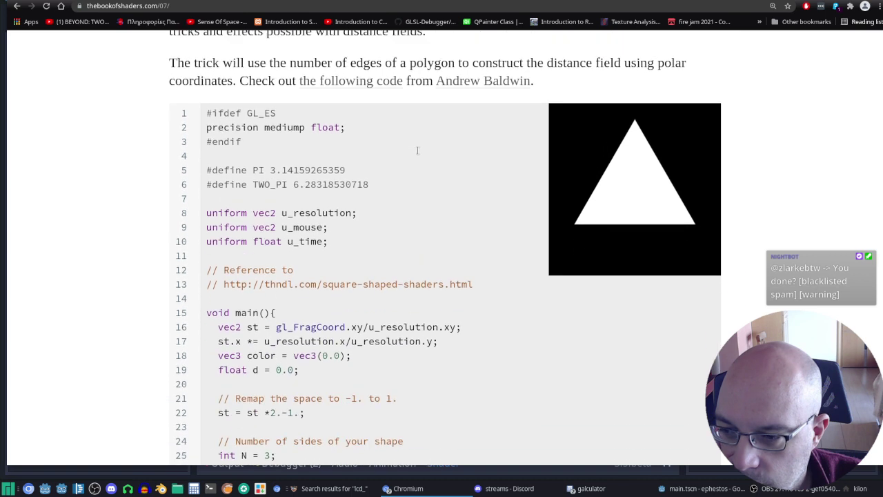
right_click(366, 87)
left_click(392, 95)
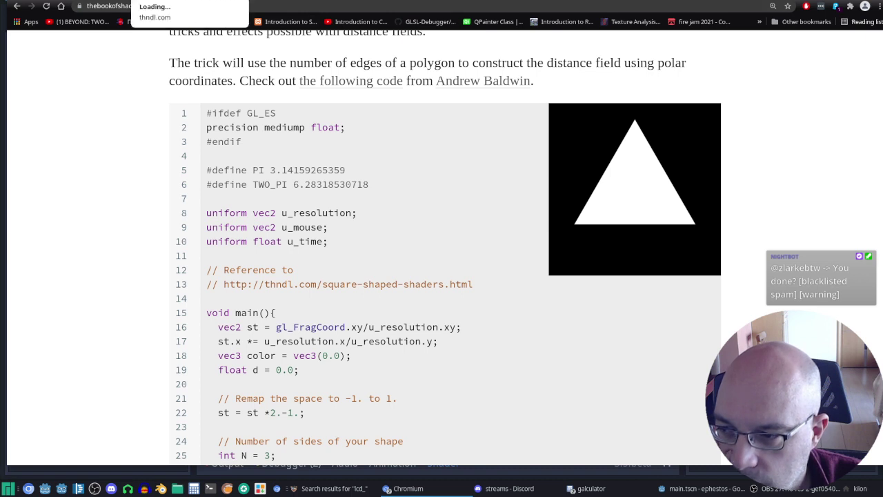
left_click(166, 3)
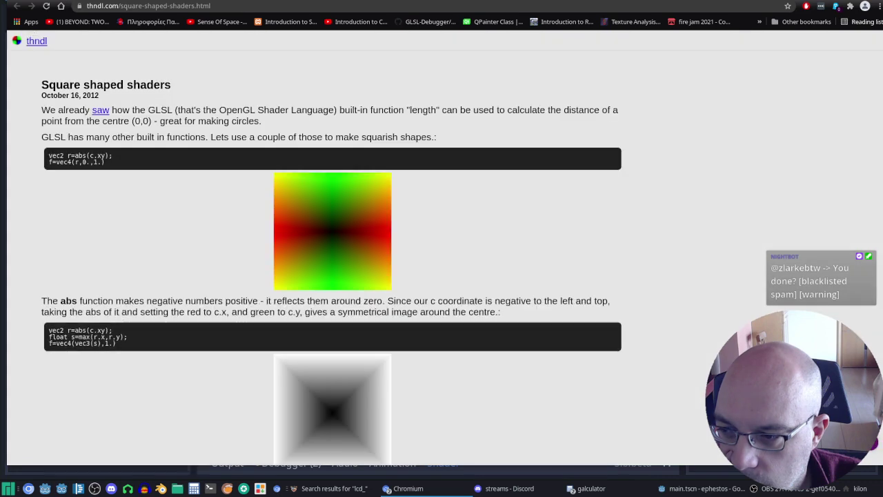
scroll(400, 162, "down", 2)
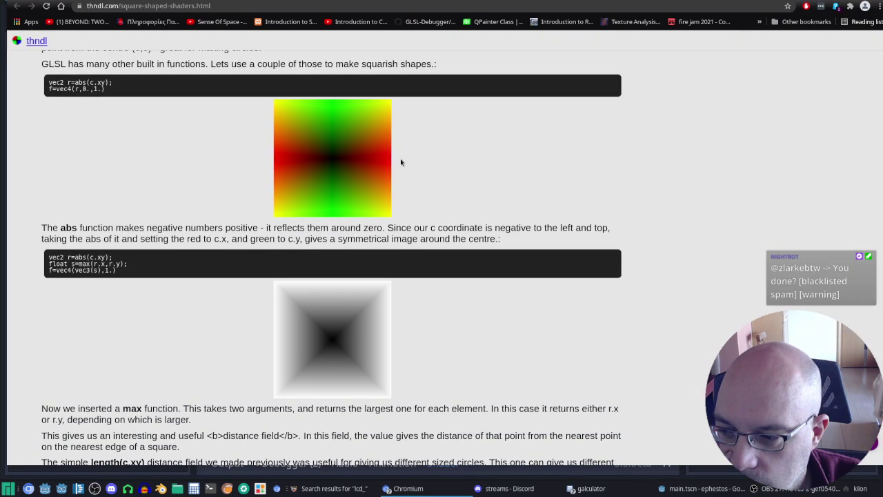
scroll(401, 162, "up", 2)
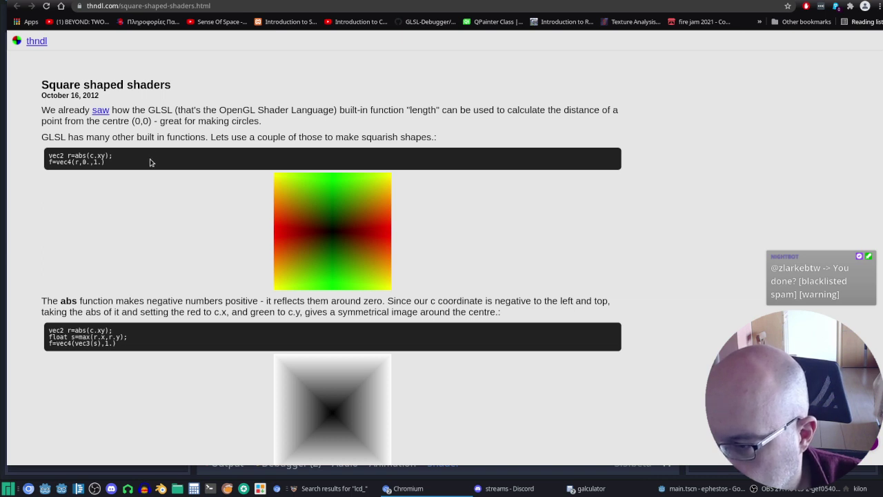
scroll(143, 211, "down", 3)
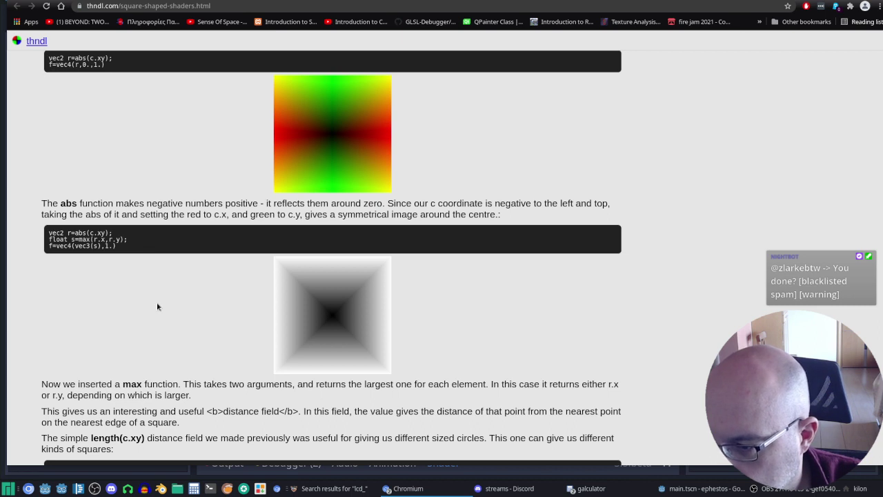
scroll(157, 306, "up", 3)
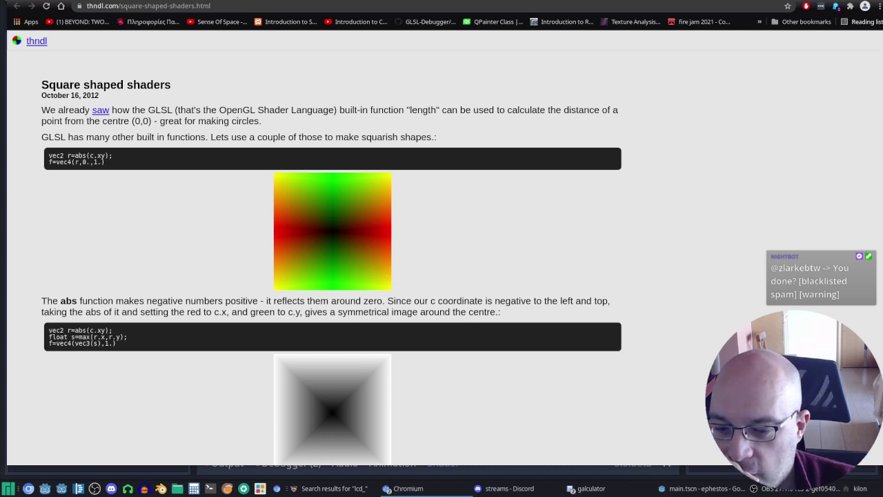
In Godot, change line 22 to length(max(vec2(abs(st.x),st.y)-.3,0.)) so only x is mirrored.
left_click(711, 494)
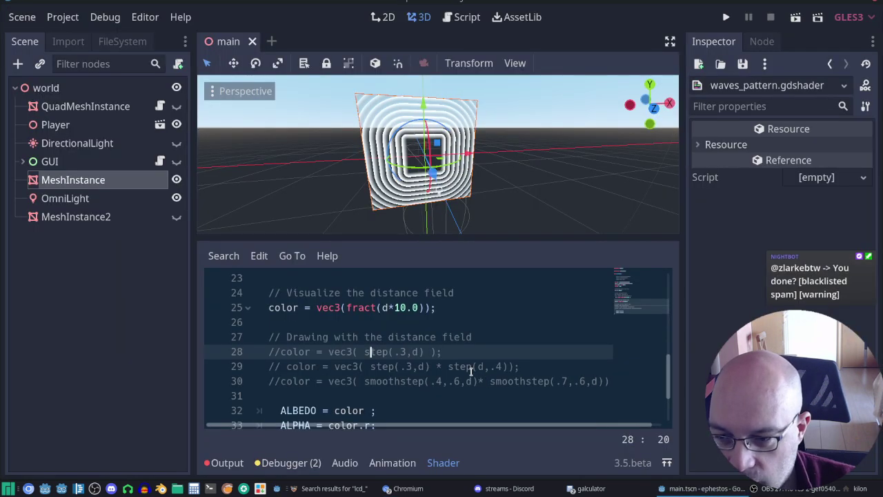
scroll(471, 372, "up", 2)
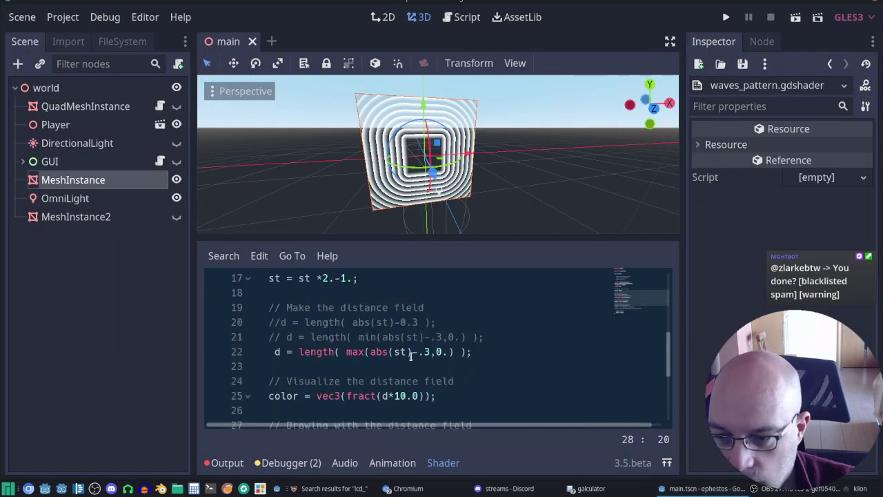
left_click(408, 352)
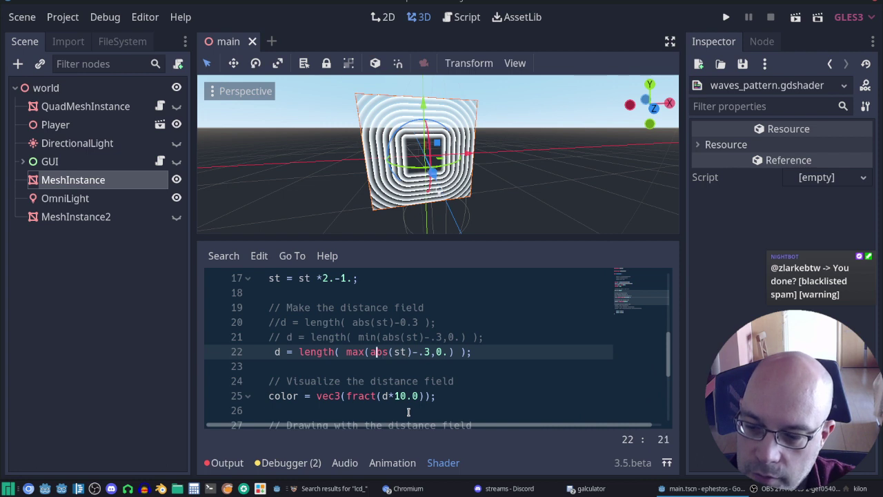
key("Left")
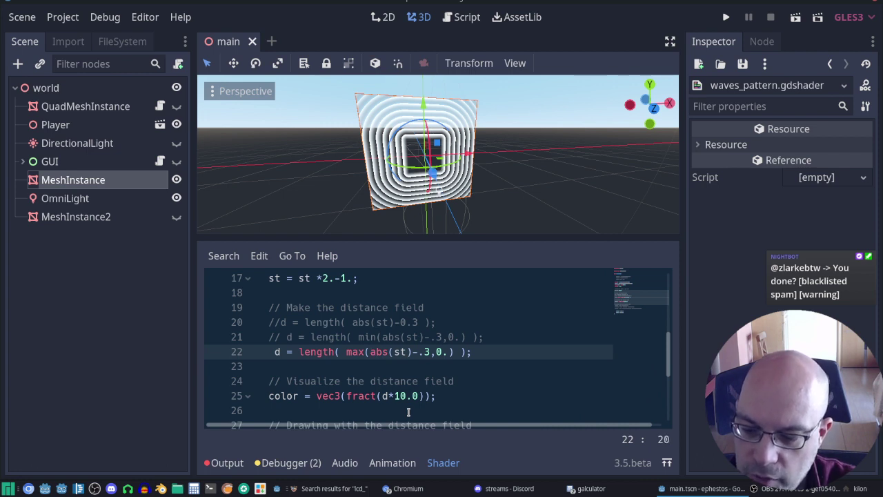
type("vec")
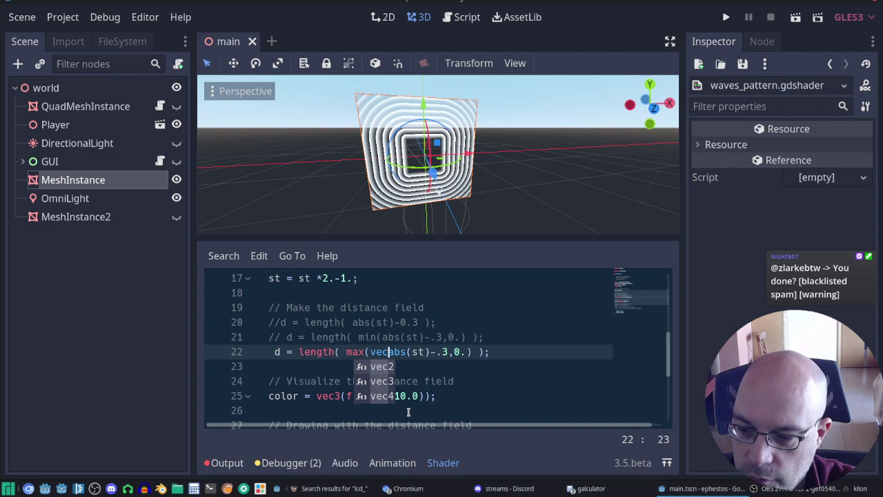
key("Return")
key("Delete")
key("Right")
key("Right")
key("Right")
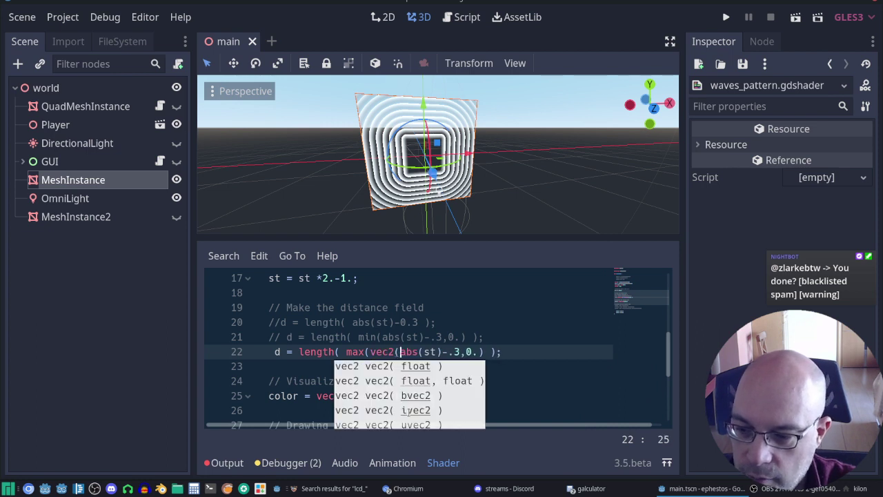
key("Left")
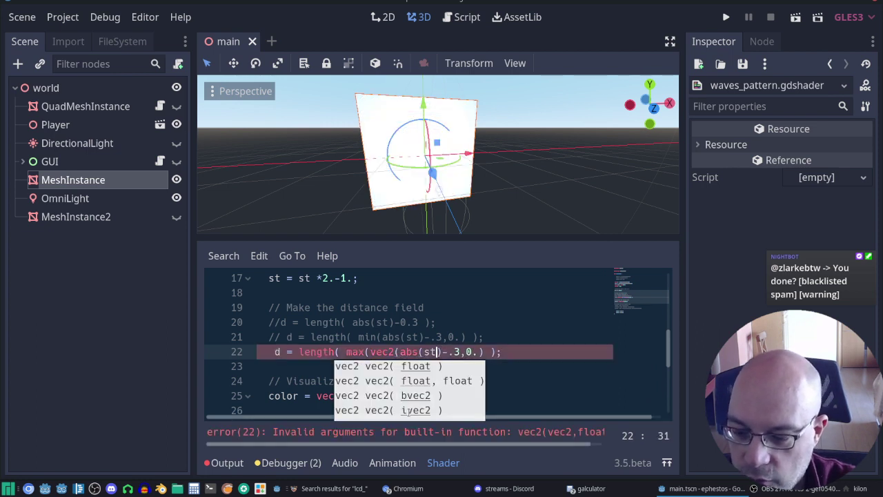
type(".x)")
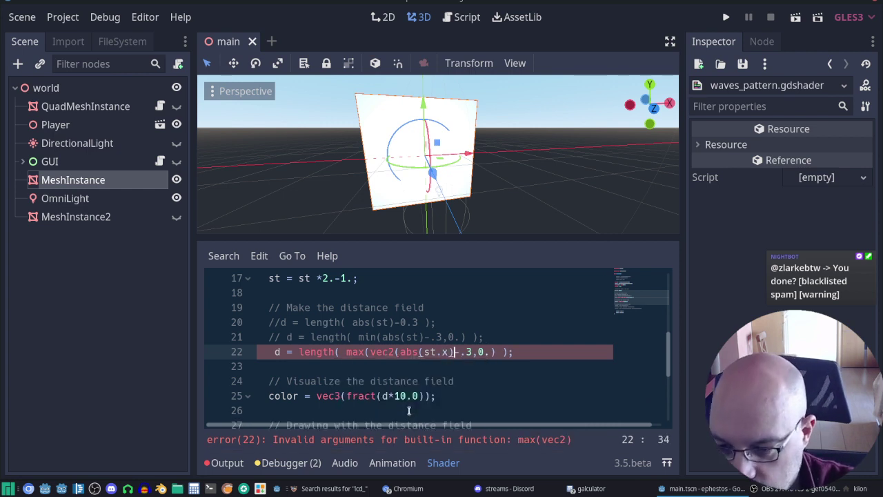
type(",st")
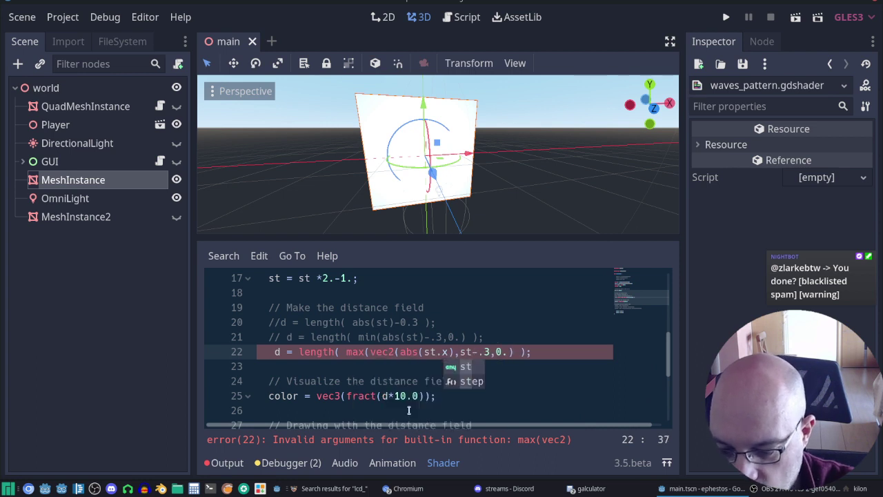
type(".y)")
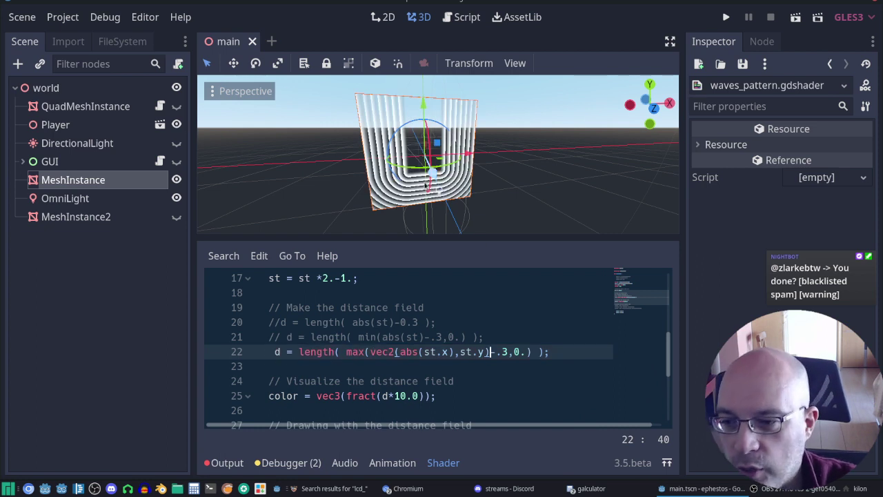
Check the resulting U-shaped bands and close the lcd_ file search window.
left_click(266, 395)
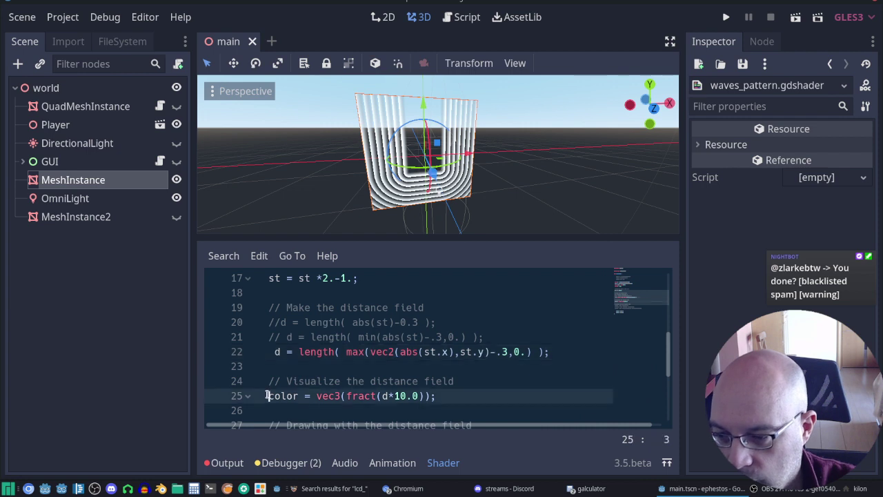
scroll(381, 393, "down", 2)
scroll(382, 393, "up", 3)
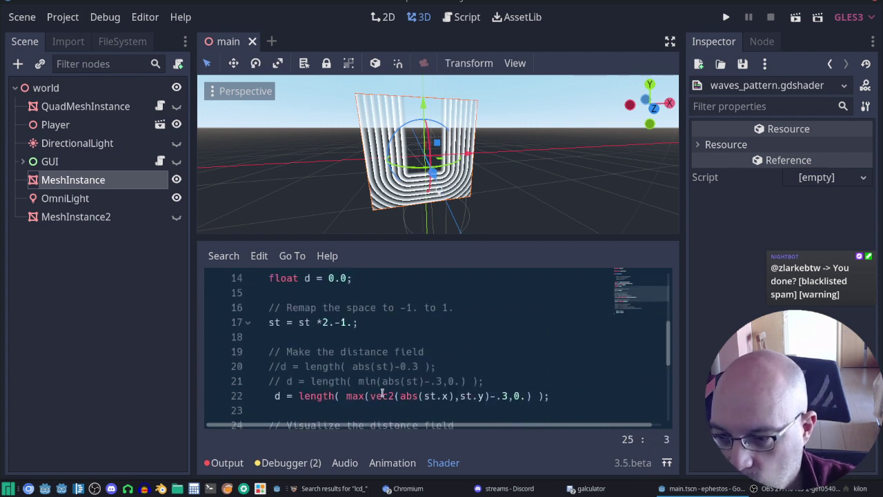
scroll(381, 393, "down", 1)
scroll(381, 394, "up", 1)
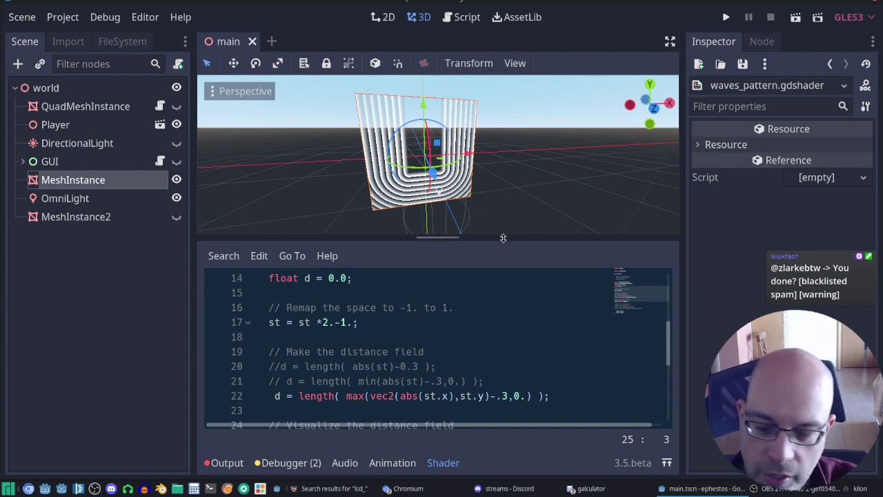
left_click(366, 490)
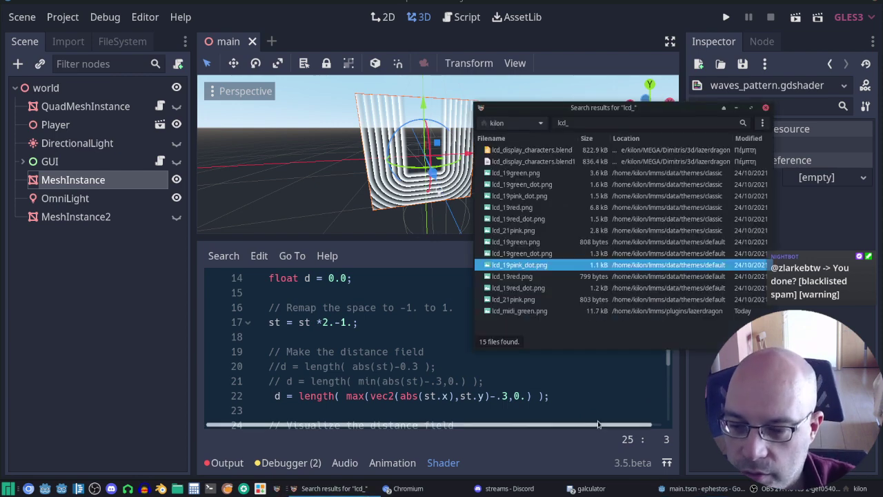
left_click(765, 107)
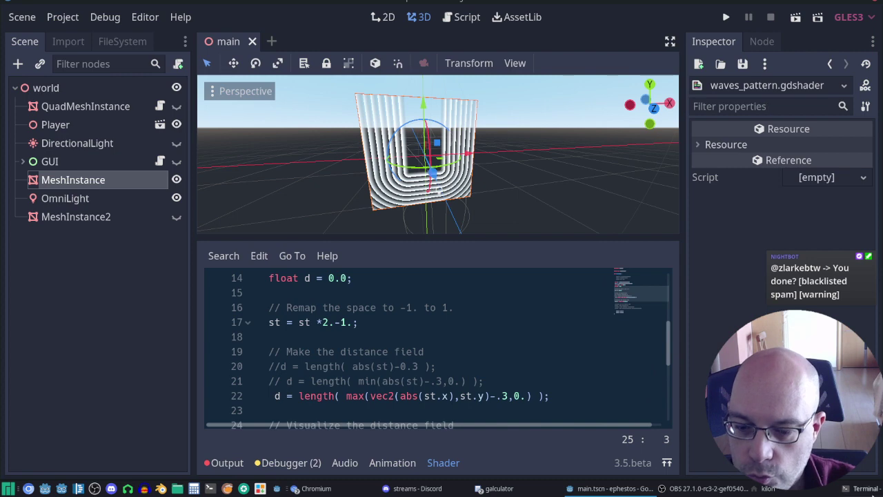
Return to the Square shaped shaders article and scroll to the solid and hollow square step examples.
left_click(314, 488)
left_click(351, 442)
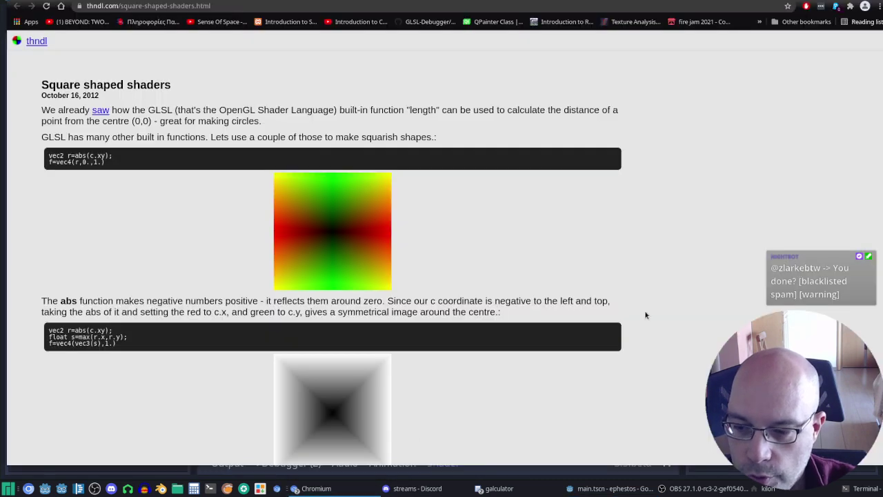
scroll(570, 256, "down", 4)
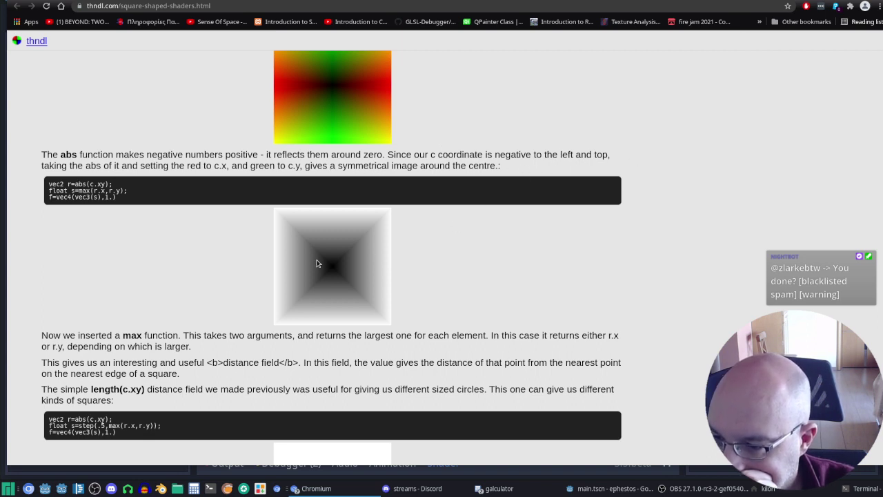
scroll(211, 310, "down", 3)
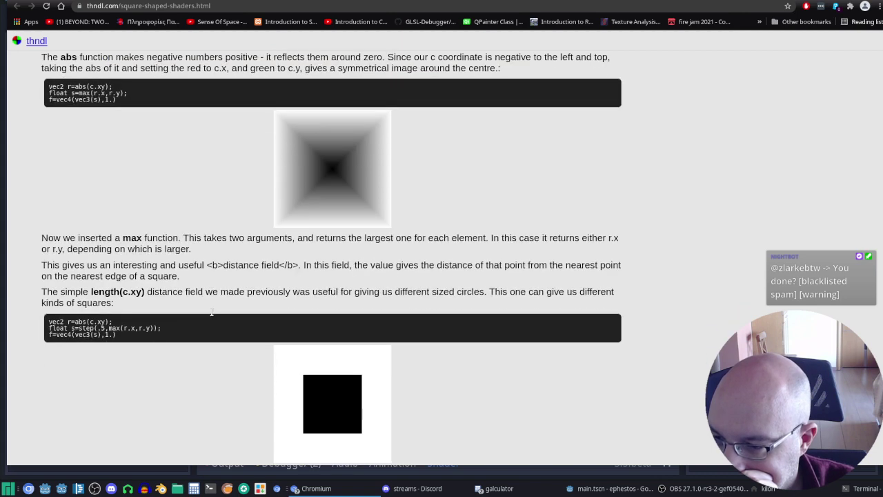
scroll(215, 312, "up", 1)
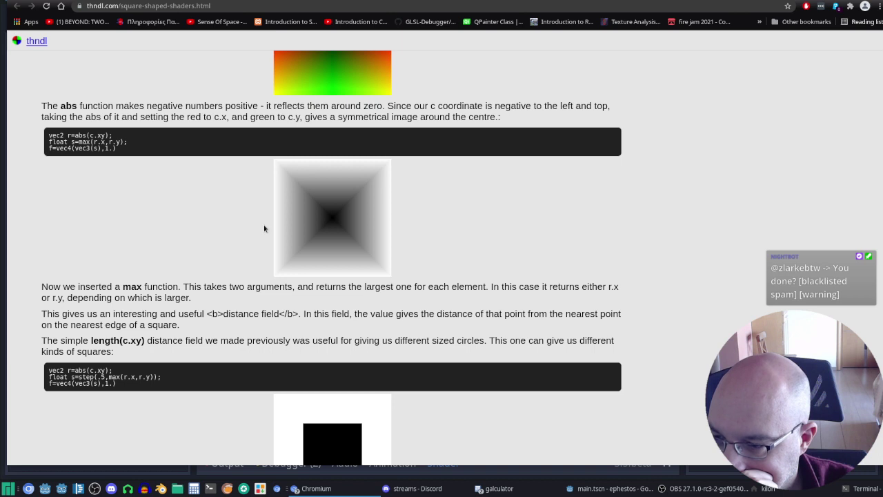
scroll(265, 228, "down", 1)
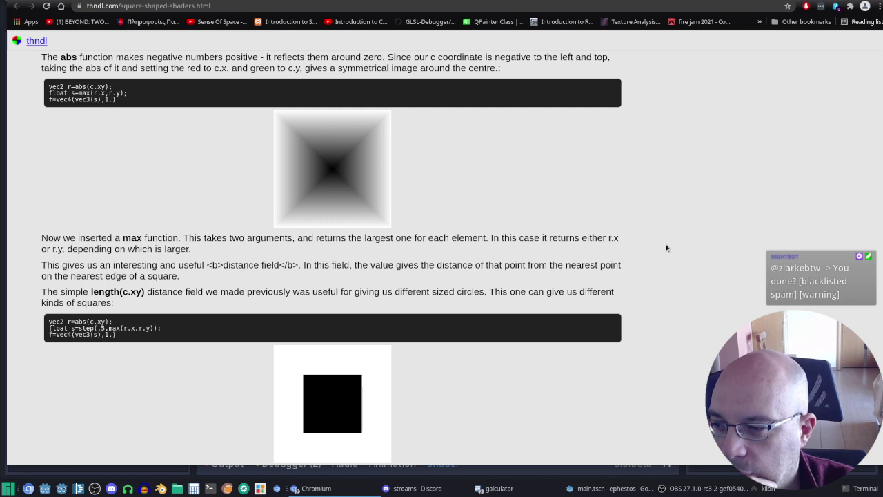
scroll(663, 248, "down", 1)
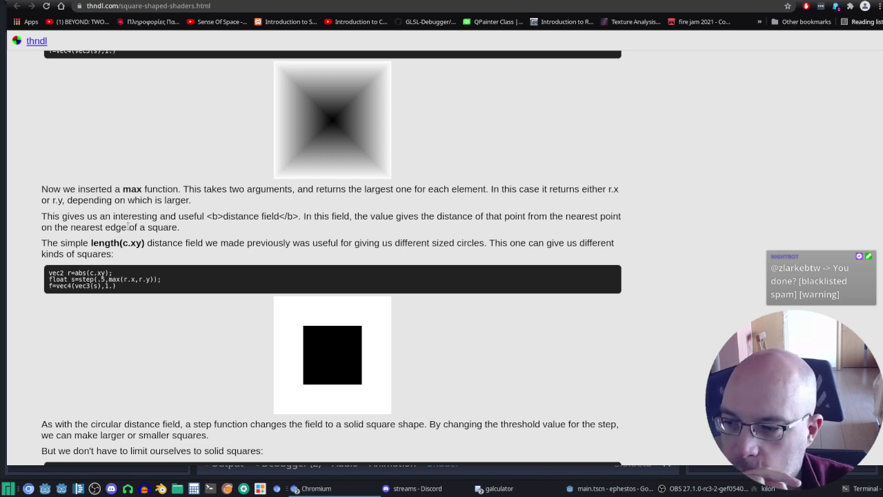
scroll(227, 276, "up", 1)
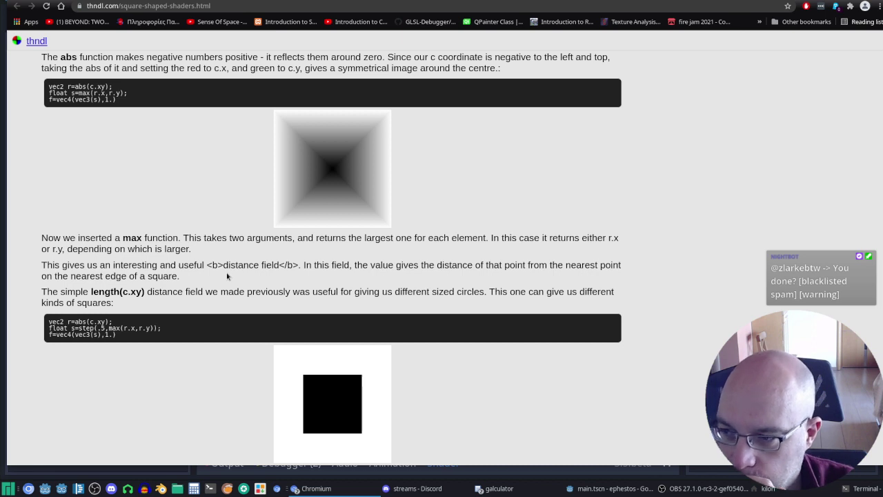
scroll(216, 269, "down", 1)
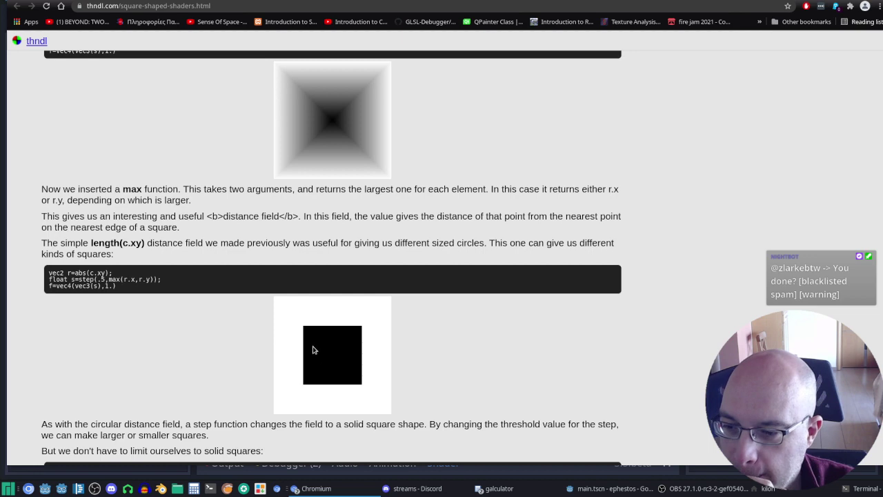
scroll(311, 345, "down", 3)
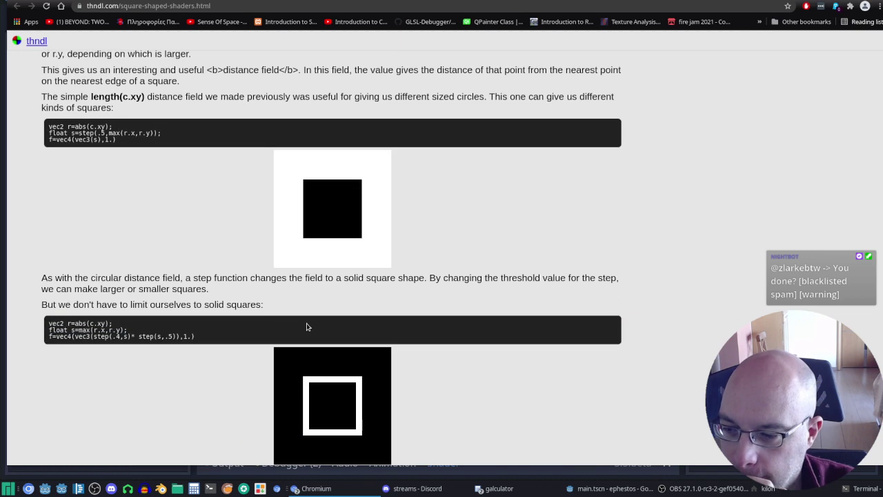
Scroll past the hollow and smoothstep soft-edged squares to the rounded-corner square using max-offset length.
scroll(308, 323, "down", 1)
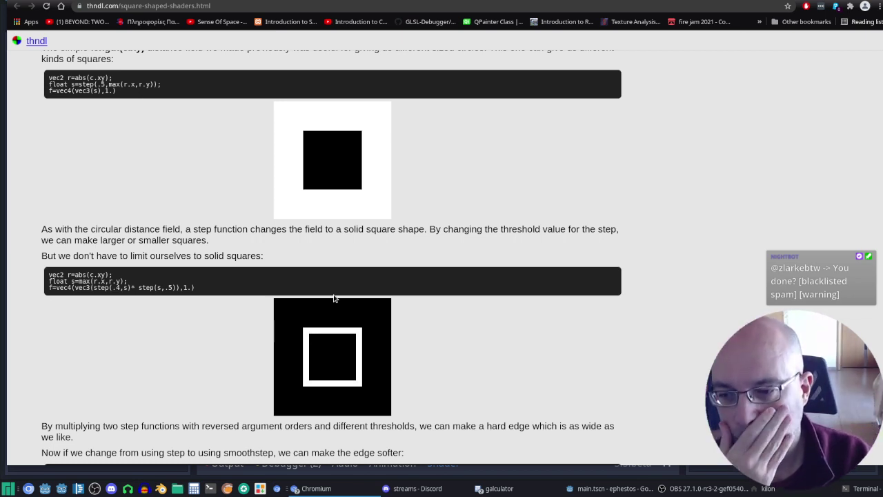
scroll(502, 128, "down", 2)
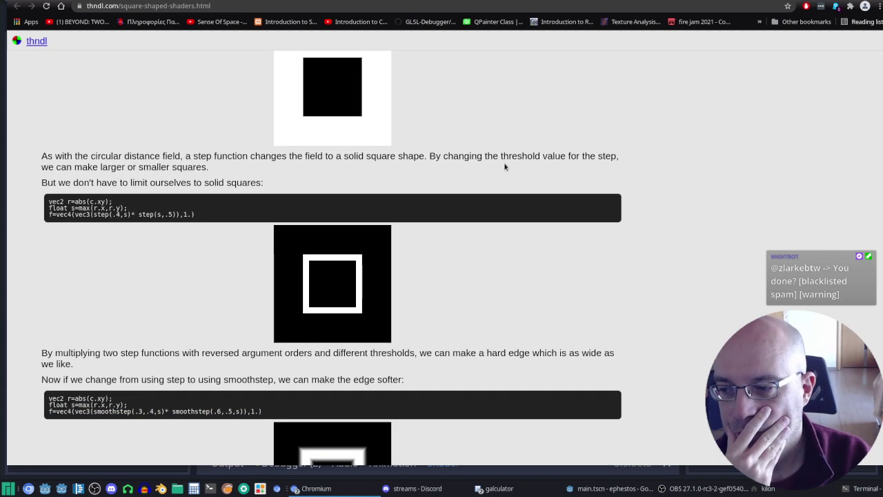
scroll(504, 166, "down", 1)
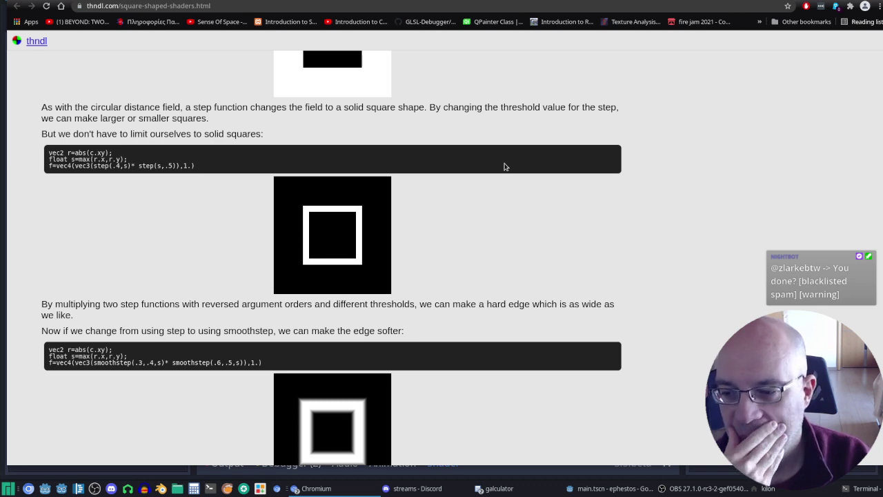
scroll(504, 167, "down", 1)
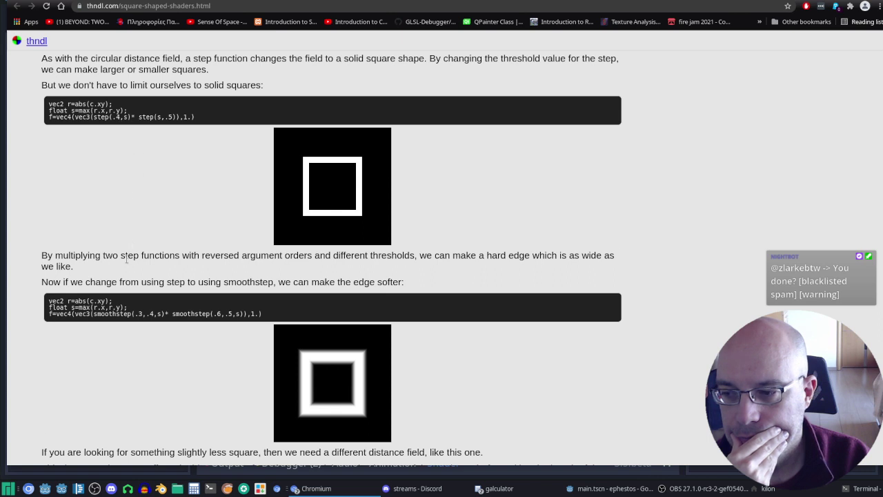
scroll(125, 272, "down", 2)
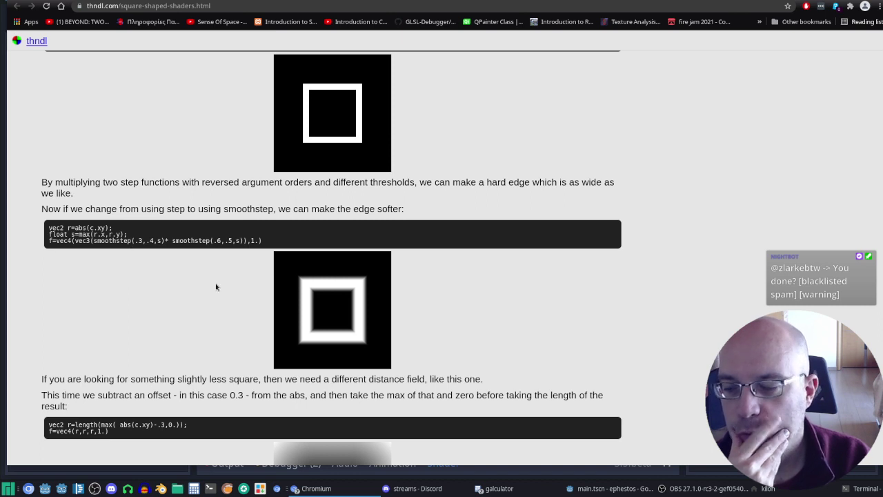
scroll(216, 283, "down", 4)
scroll(214, 283, "down", 1)
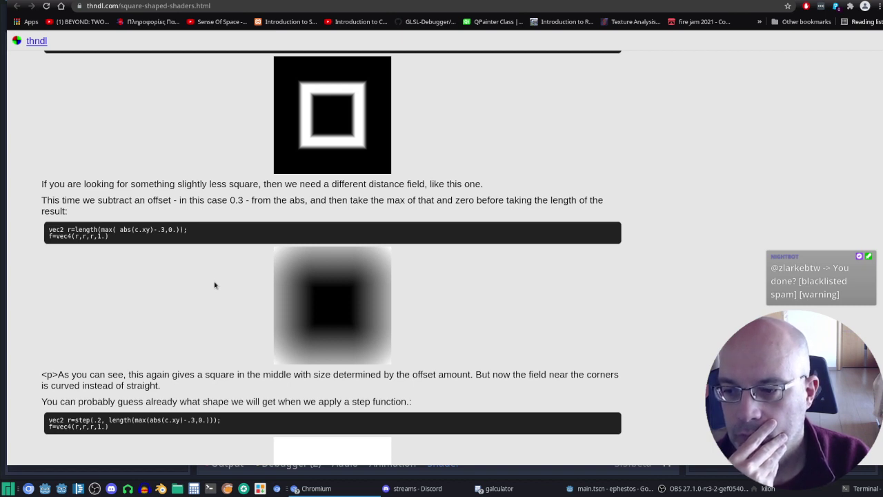
scroll(215, 285, "down", 3)
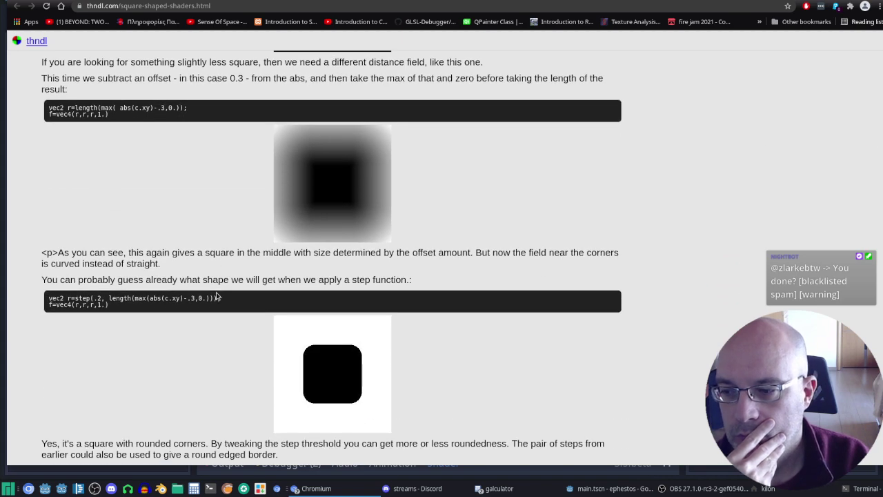
Scroll to the atan-and-floor angle-based square method and its code block.
scroll(217, 296, "down", 3)
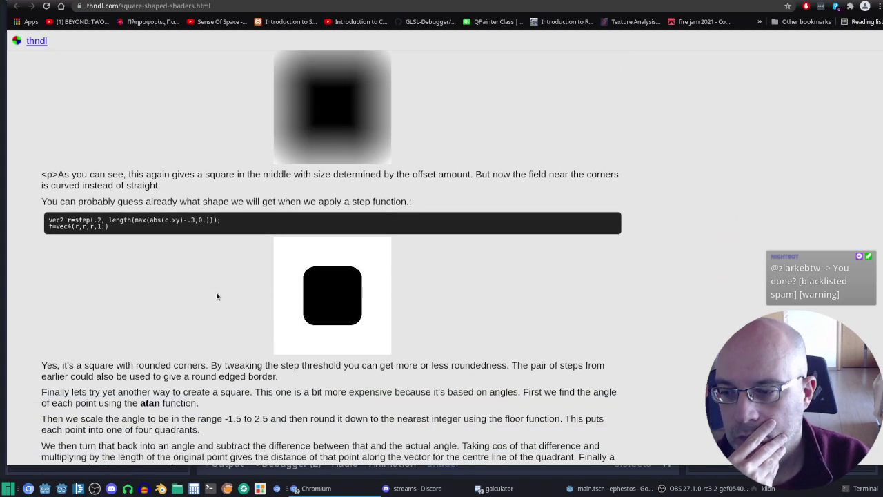
scroll(217, 296, "down", 4)
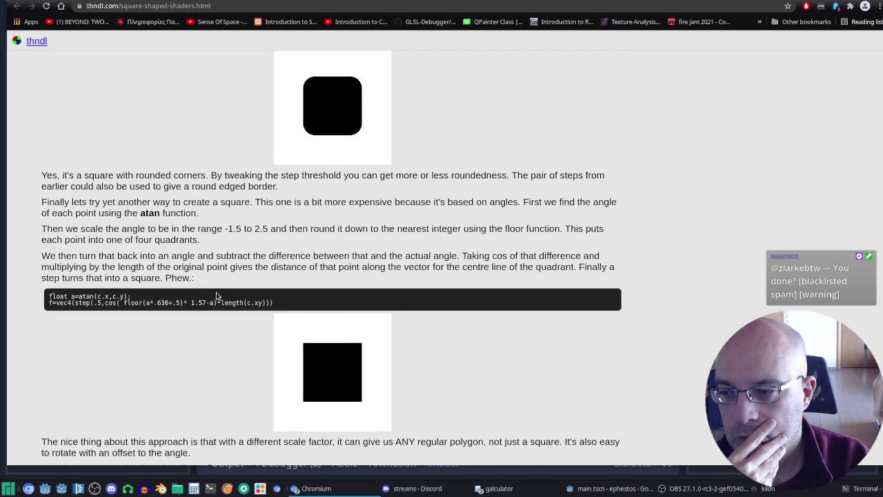
scroll(217, 296, "down", 1)
scroll(216, 296, "up", 1)
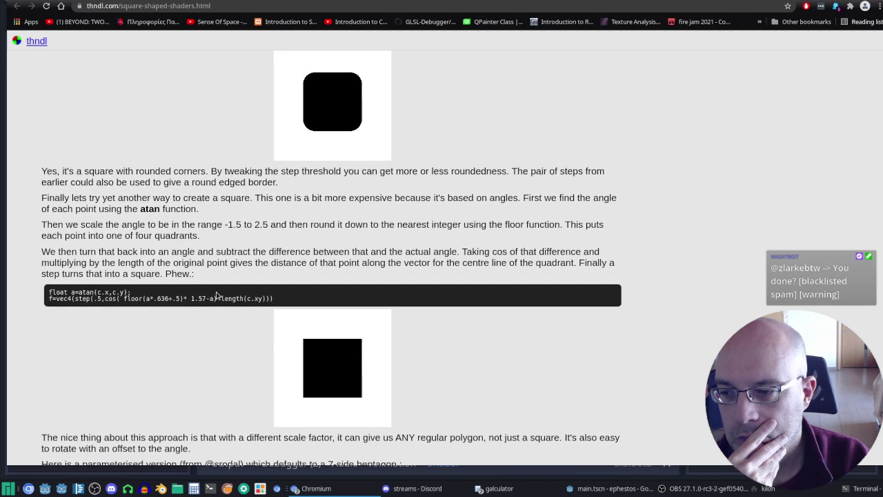
scroll(217, 296, "up", 2)
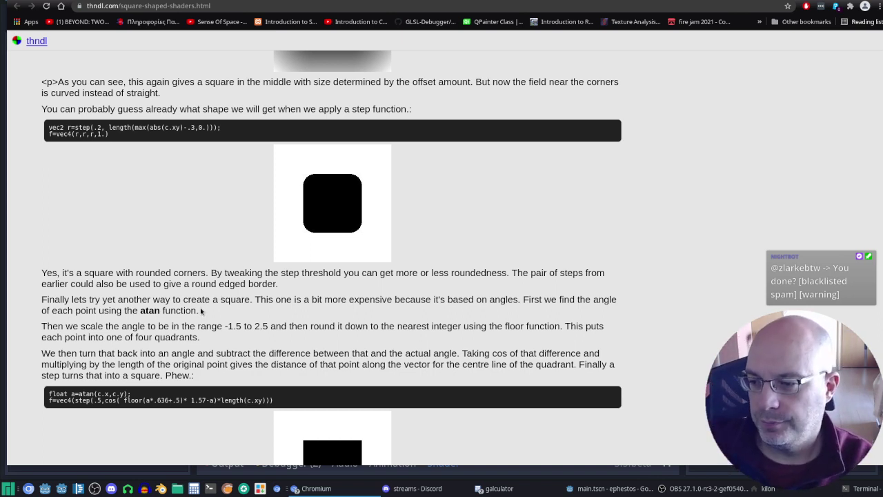
scroll(201, 312, "down", 2)
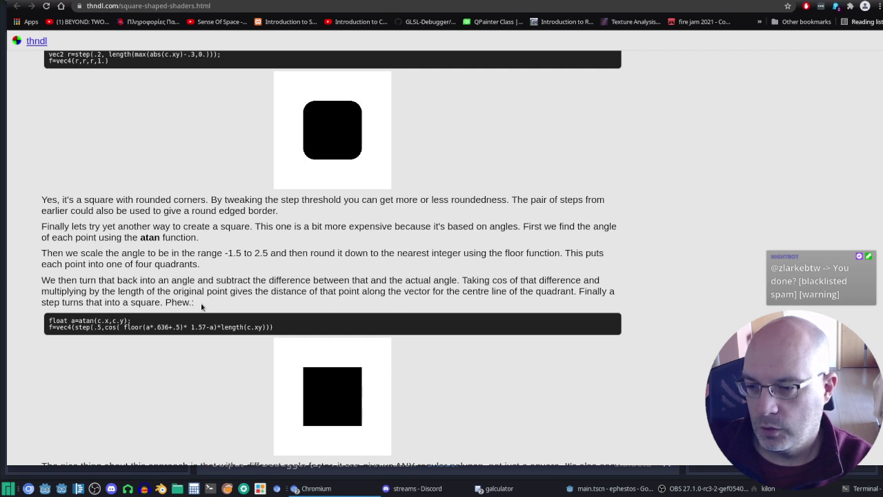
Search 'glsl atan' in a new tab and open the Khronos atan reference page.
key("ctrl+t")
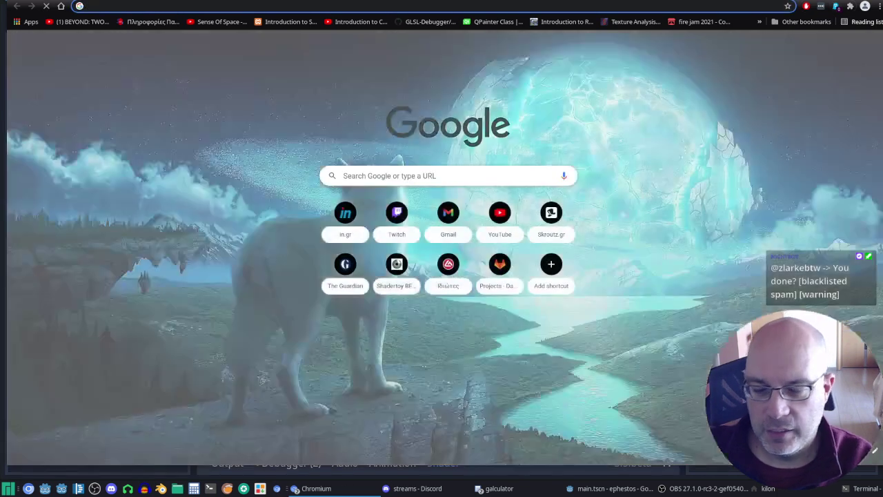
type("glsl a")
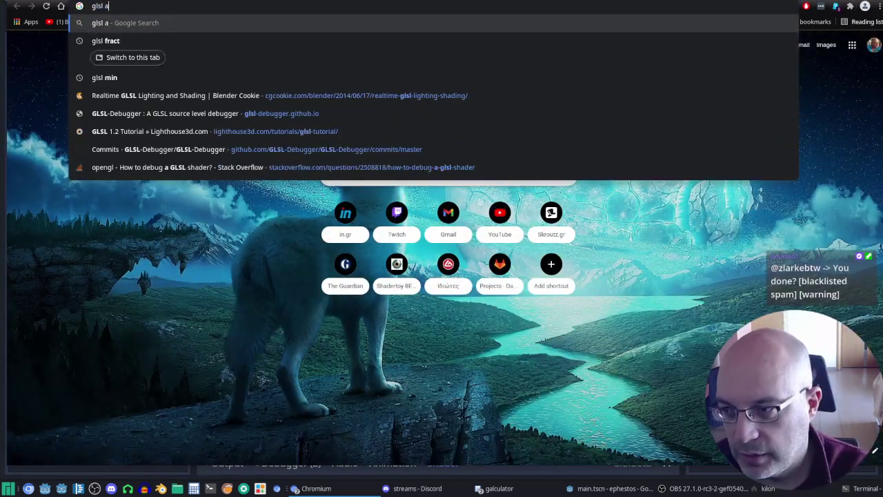
type("tan")
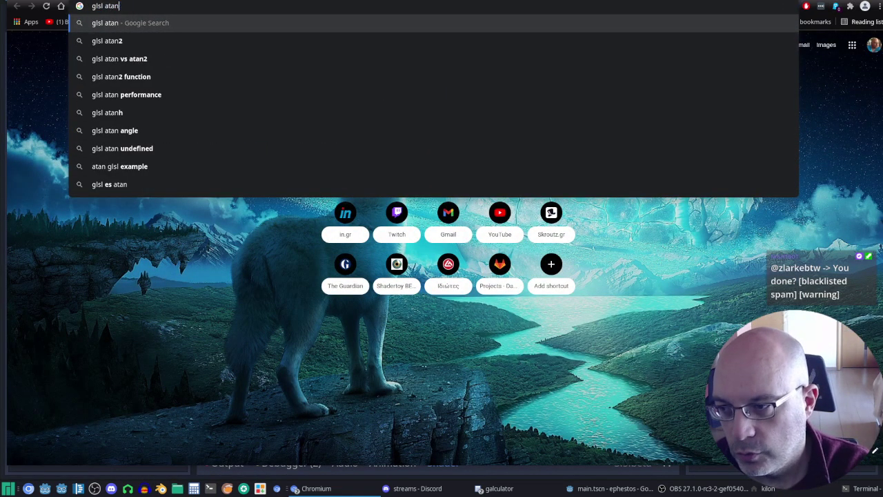
key("Return")
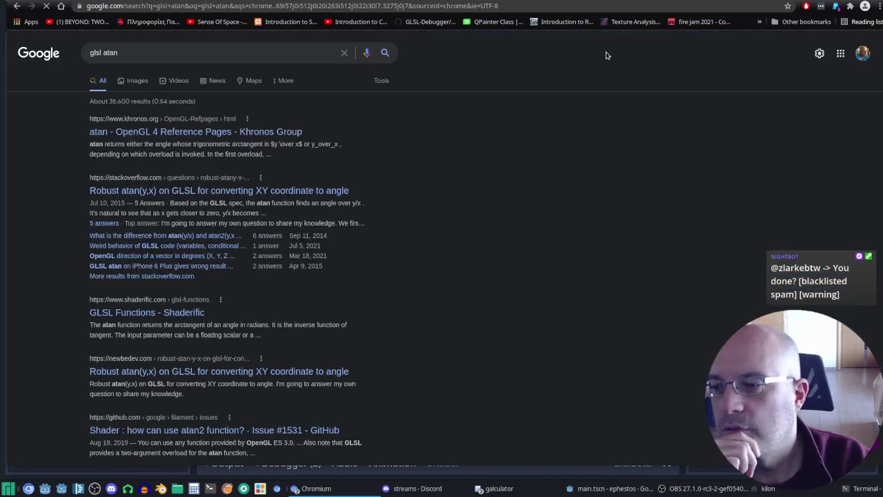
left_click(236, 131)
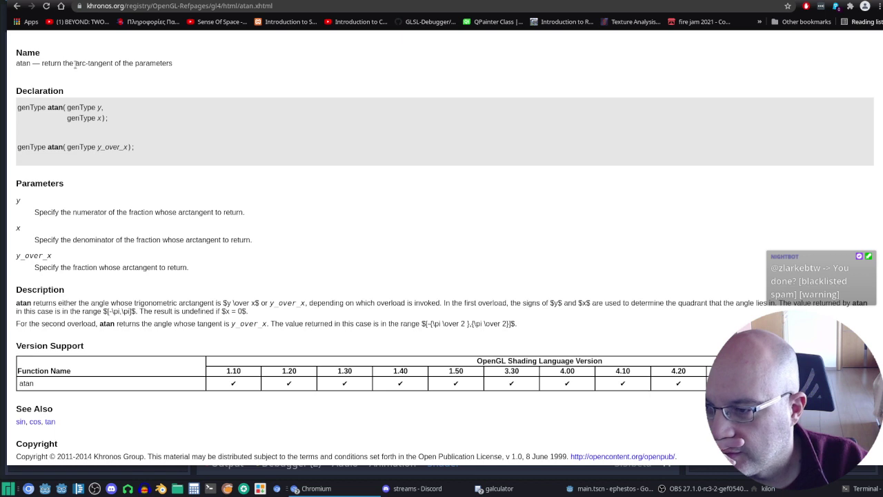
Google the term 'arc-tangent' taken from the atan reference's Name line.
left_click_drag(75, 63, 114, 63)
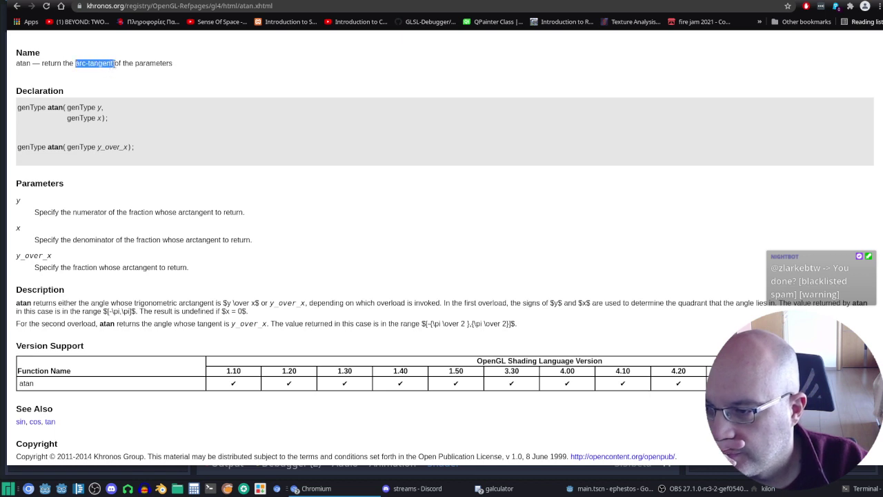
right_click(103, 65)
left_click(179, 97)
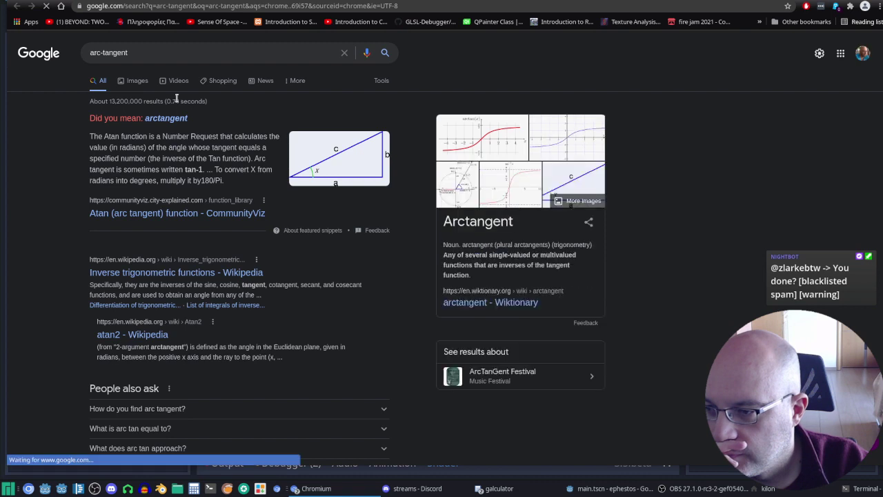
Open the CommunityViz Atan (arc tangent) result in a new tab and switch to it.
right_click(211, 217)
left_click(227, 228)
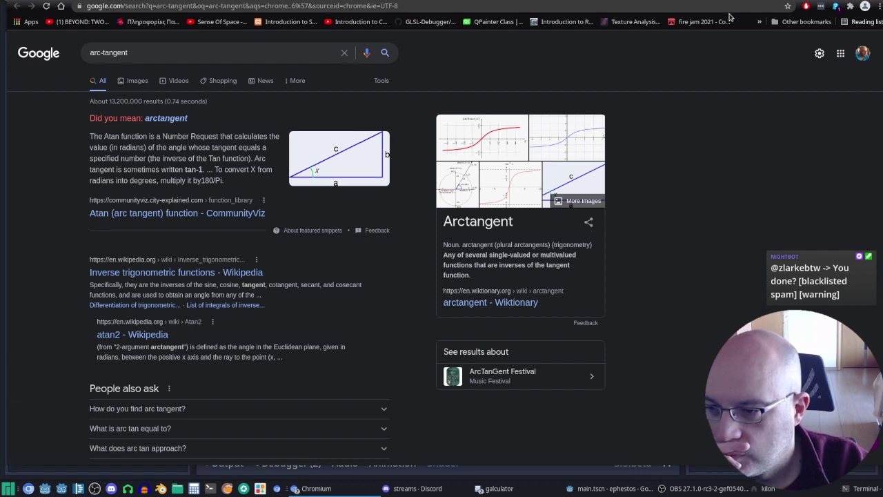
key("ctrl+Tab")
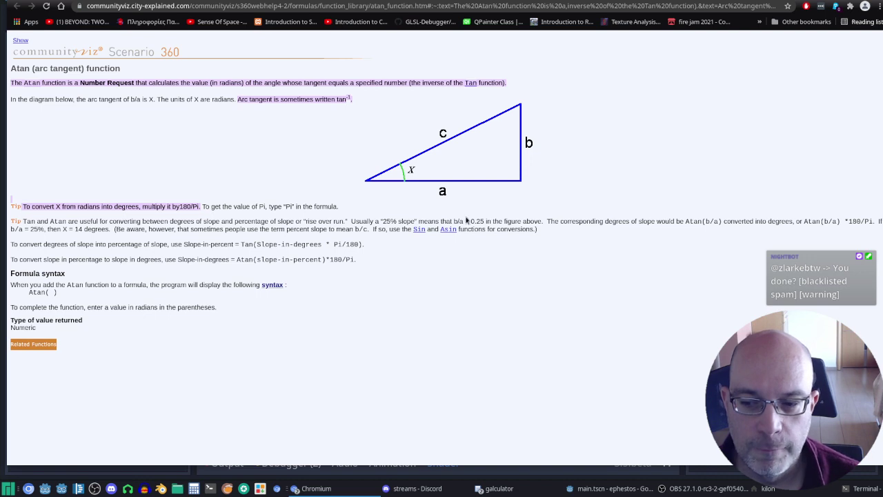
Clear the page's highlighted fragments and open the Tan function link in a background tab.
left_click(501, 167)
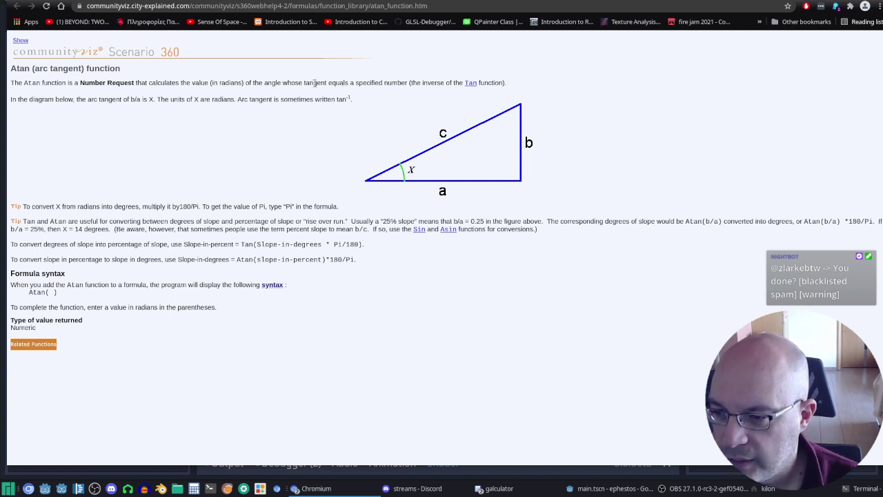
double_click(314, 83)
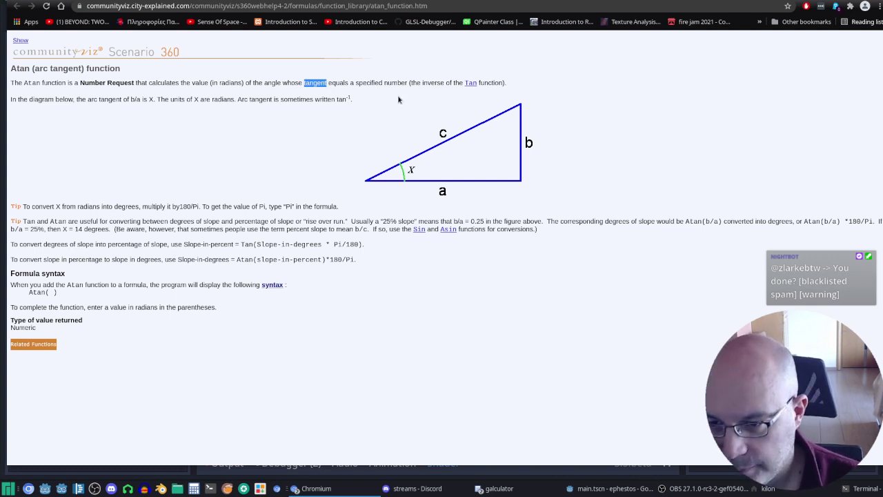
right_click(470, 85)
left_click(559, 93)
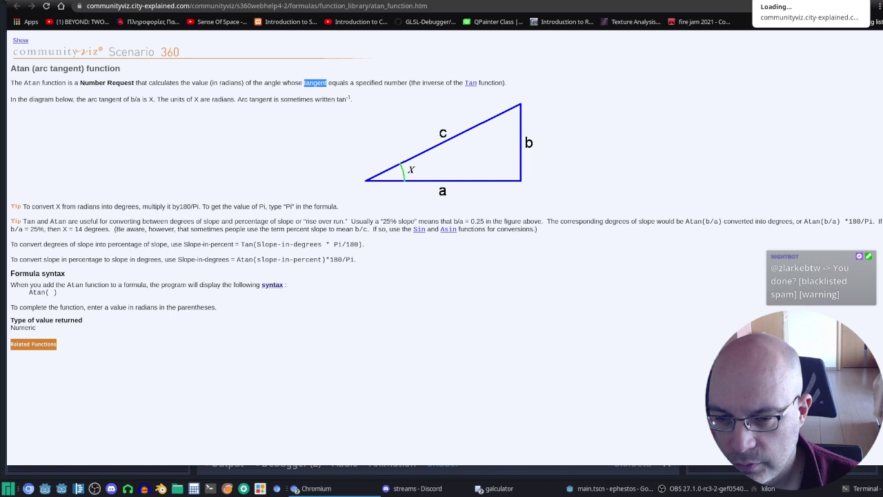
Switch to the new tab showing the Tan (tangent) function help page.
key("ctrl+Tab")
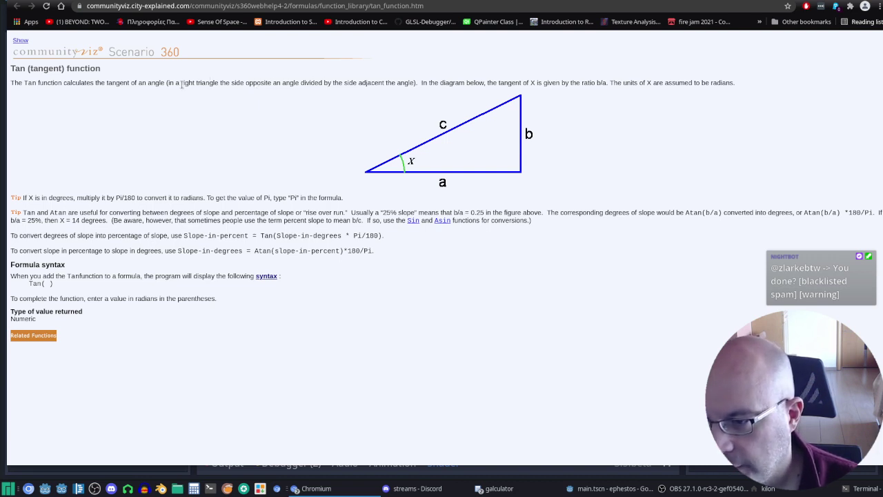
Google 'right triangle' from the Tan description and scroll through the results.
left_click_drag(182, 82, 217, 83)
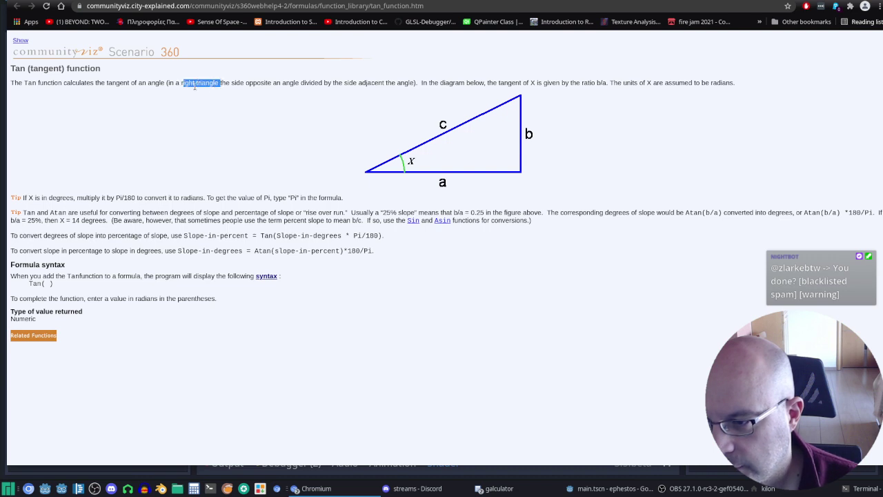
left_click(183, 87)
left_click_drag(181, 84, 218, 82)
right_click(218, 83)
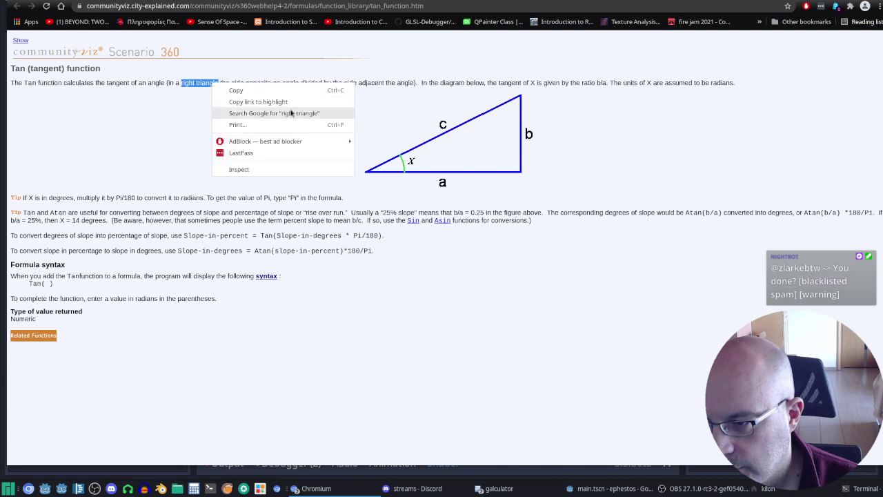
left_click(292, 114)
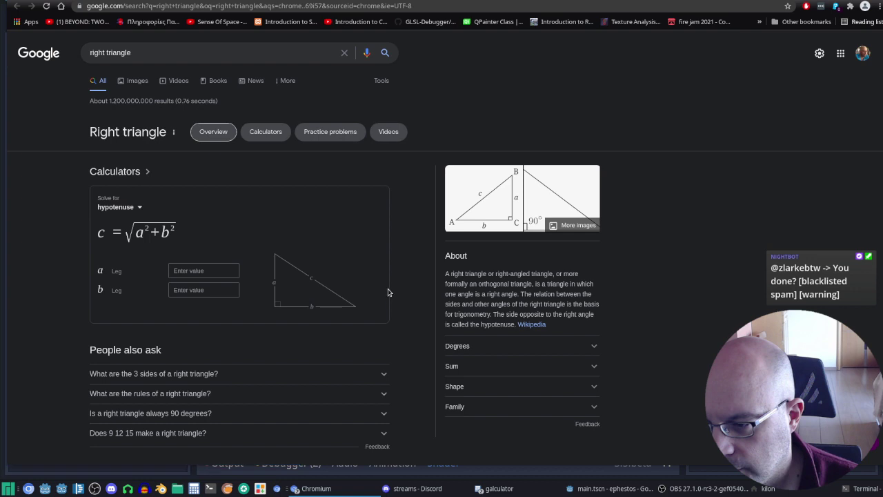
scroll(388, 292, "down", 1)
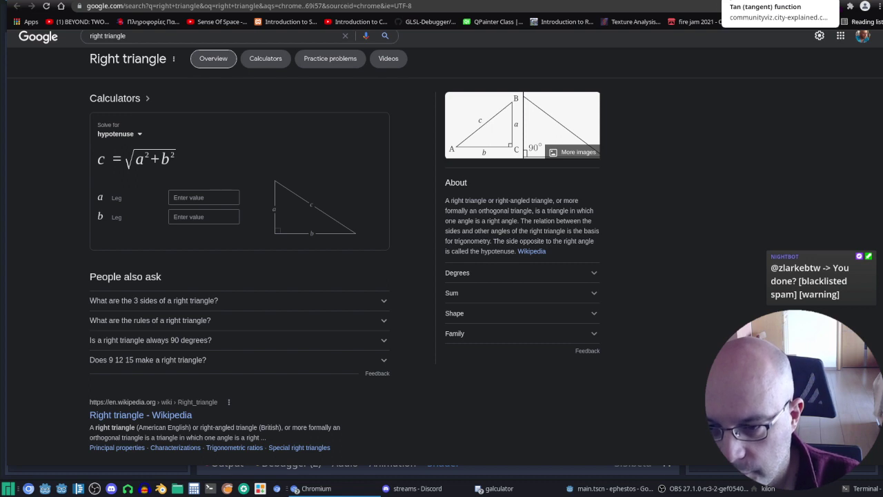
Return to the CommunityViz Tan function help page with its right-triangle diagram and Tan( ) syntax.
left_click(766, 1)
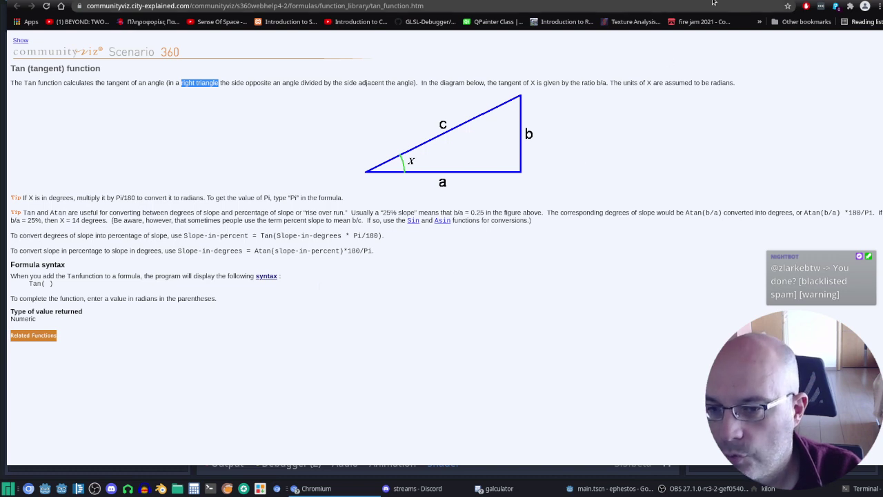
key("alt+Left")
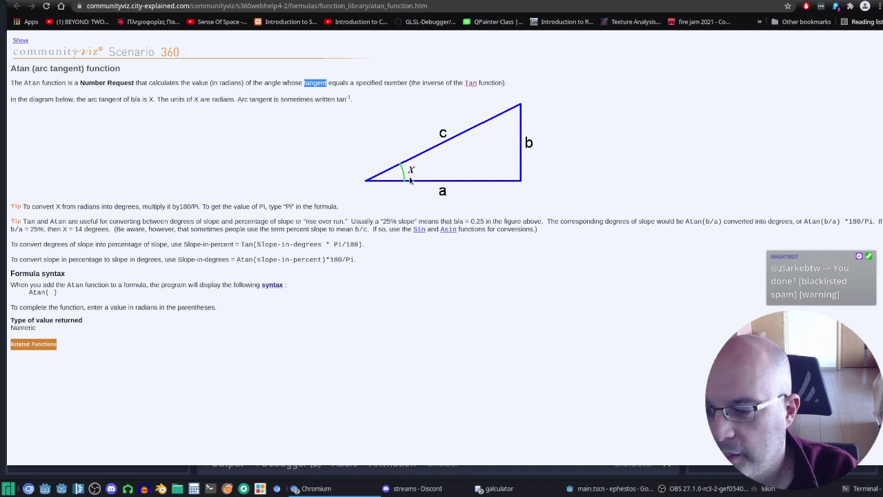
key("alt+Left")
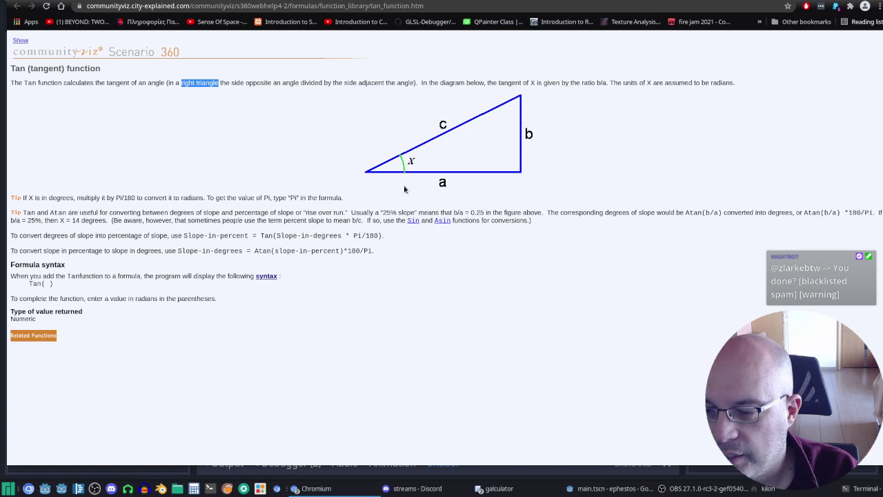
key("alt+Left")
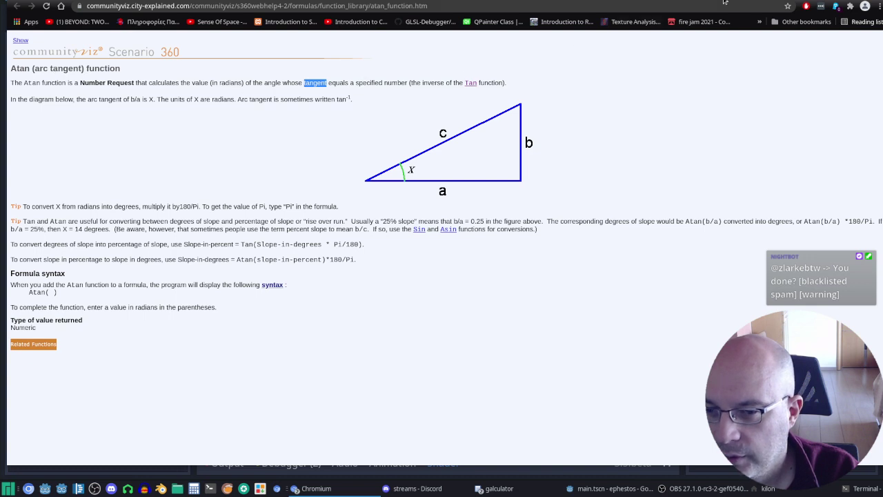
left_click(470, 82)
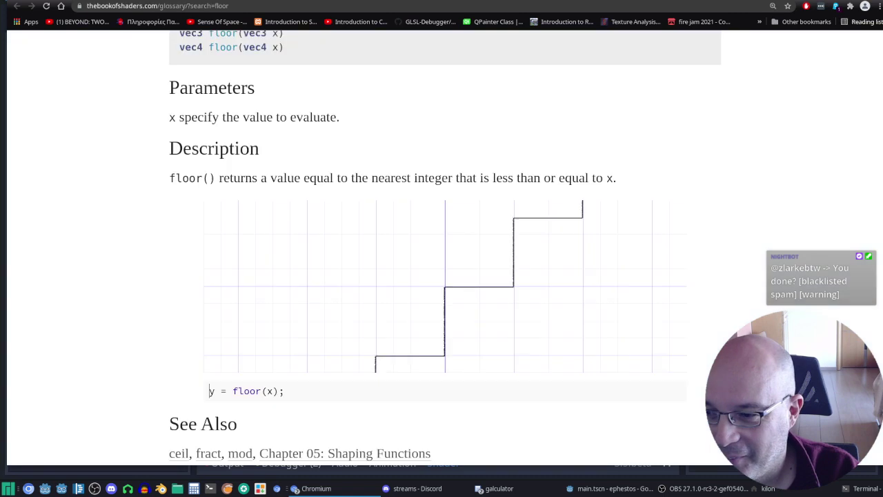
Switch to the thebookofshaders.com/07/ tab showing the N = 3 atan(st.x,st.y)+PI triangle shader.
left_click(564, 1)
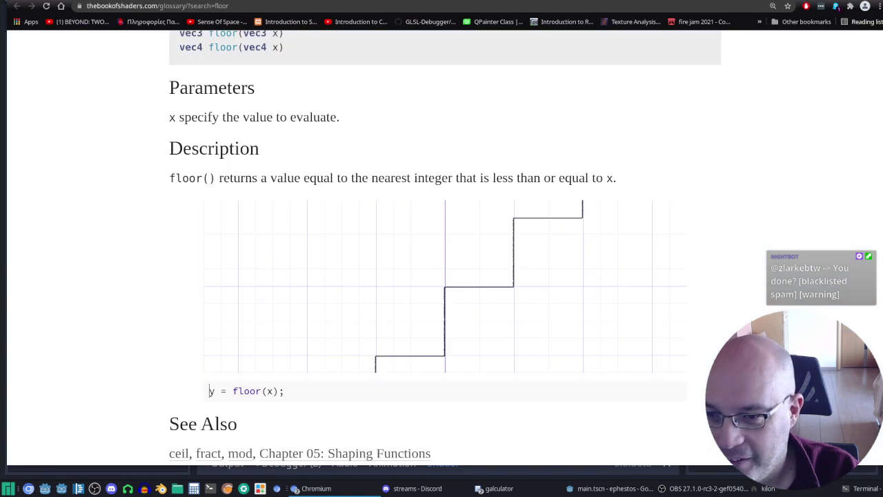
scroll(579, 1, "down", 1)
scroll(578, 1, "down", 1)
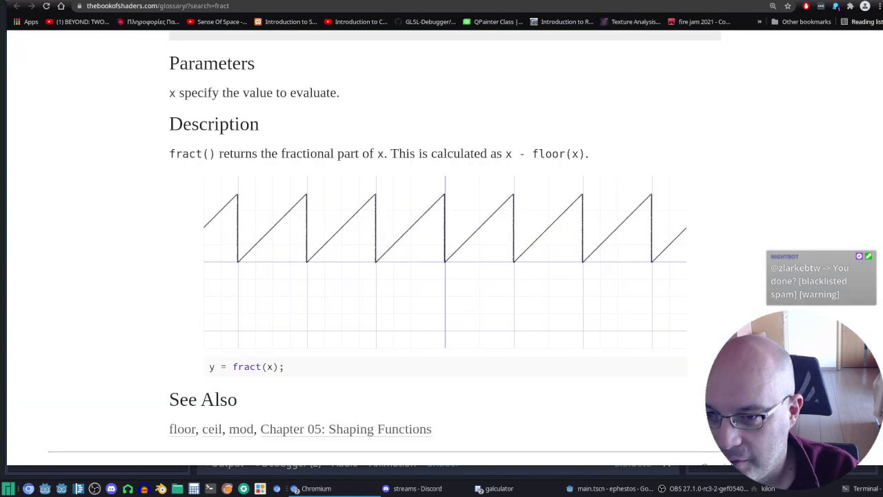
scroll(481, 5, "up", 1)
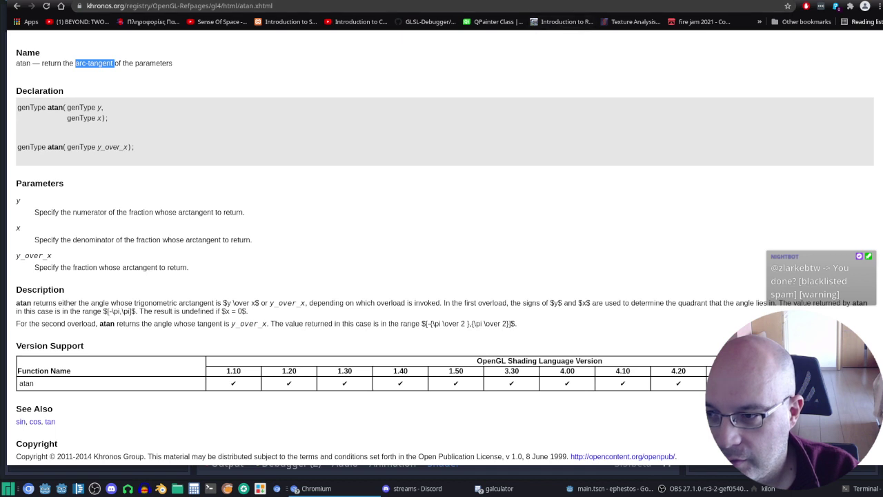
scroll(481, 2, "up", 1)
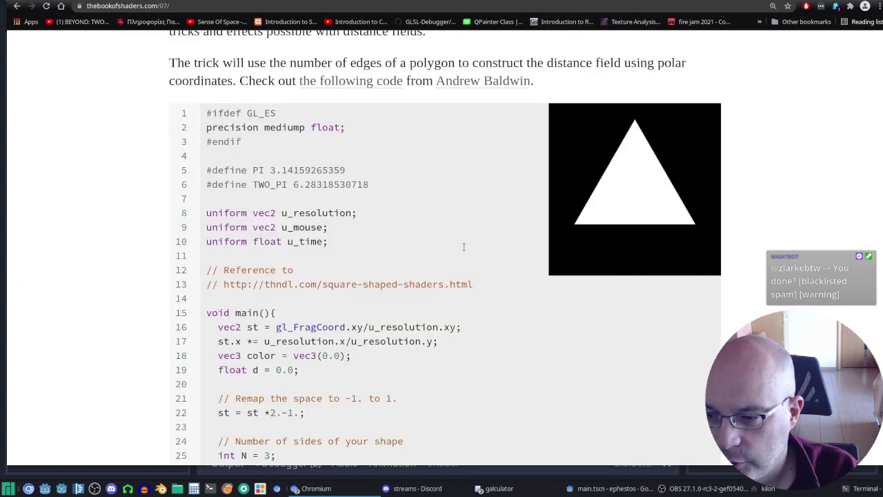
scroll(463, 247, "down", 2)
scroll(464, 238, "down", 3)
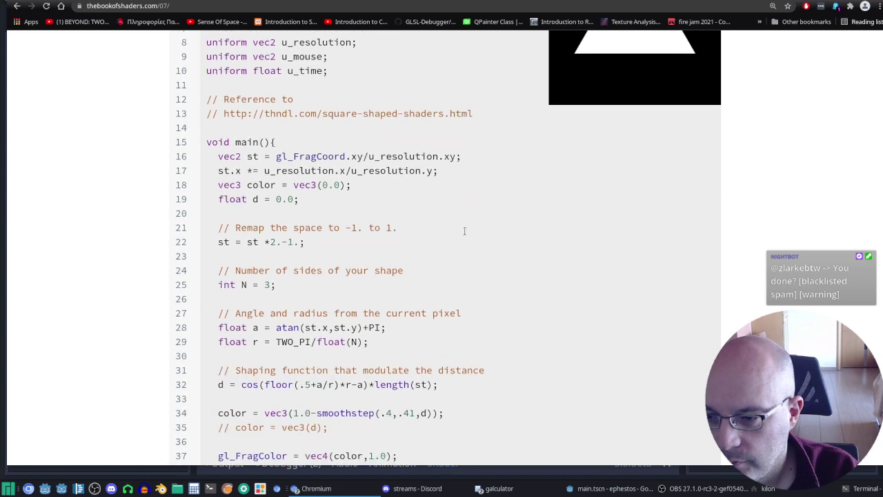
scroll(463, 232, "up", 3)
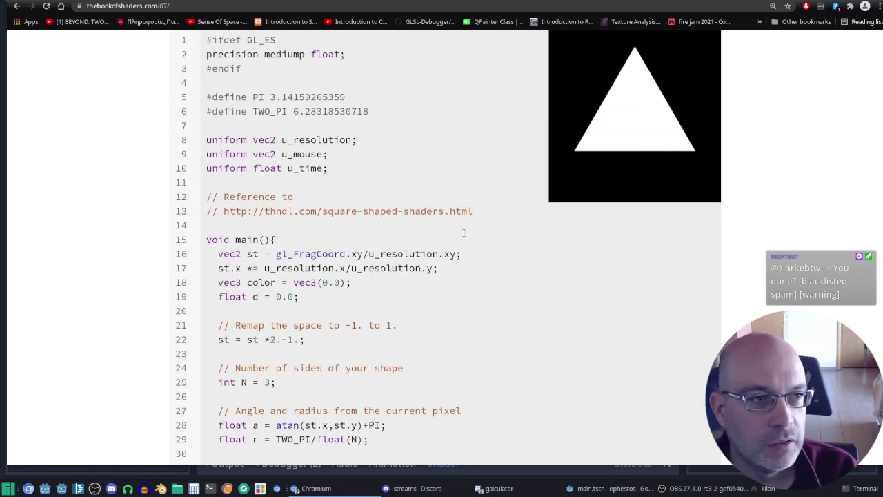
scroll(463, 233, "down", 2)
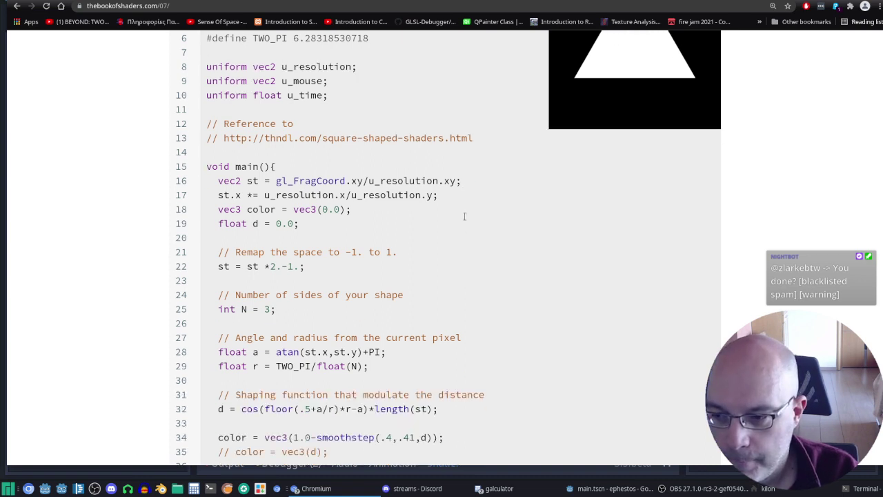
scroll(464, 216, "up", 2)
scroll(464, 216, "down", 3)
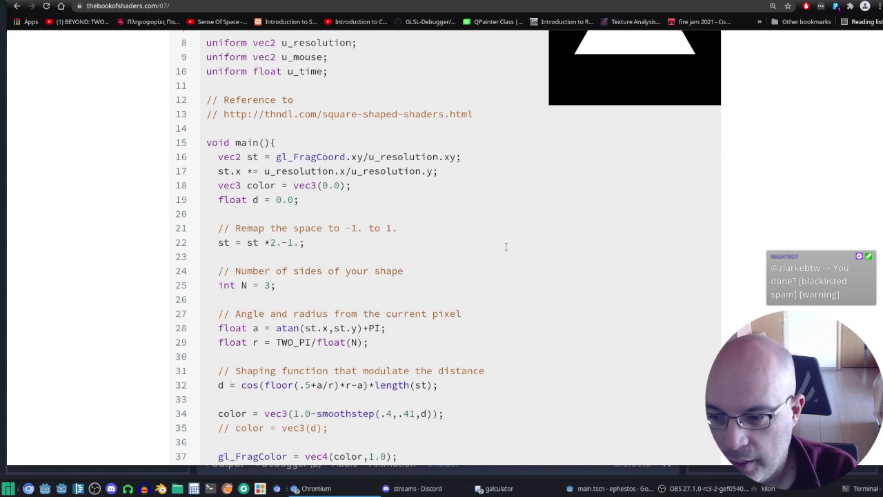
scroll(505, 246, "up", 1)
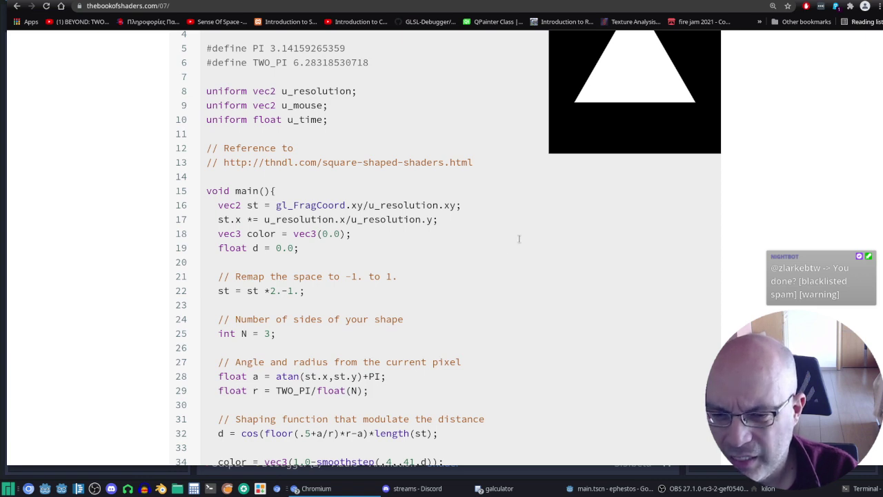
key("ctrl+Tab")
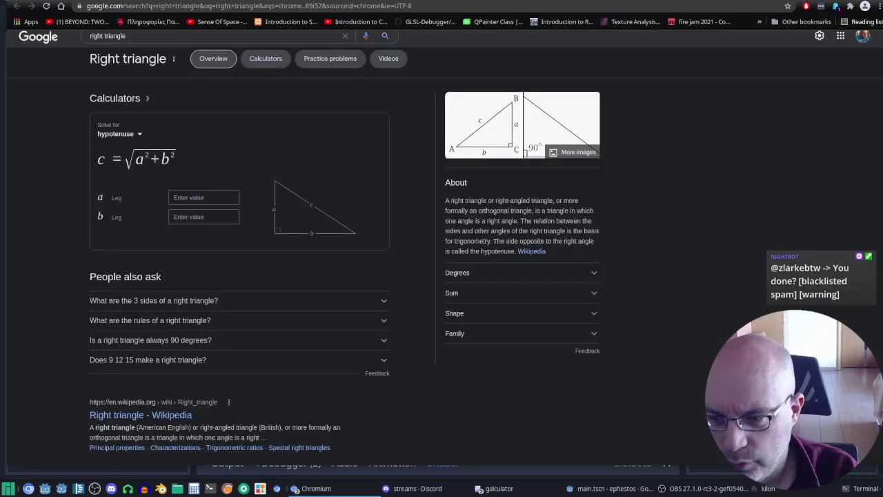
key("ctrl+Tab")
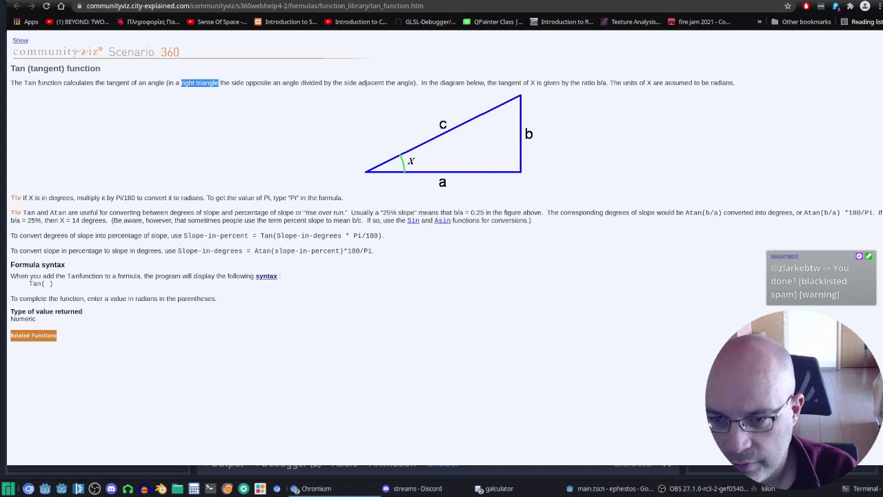
key("ctrl+Tab")
key("ctrl+Tab")
key("ctrl+shift+Tab")
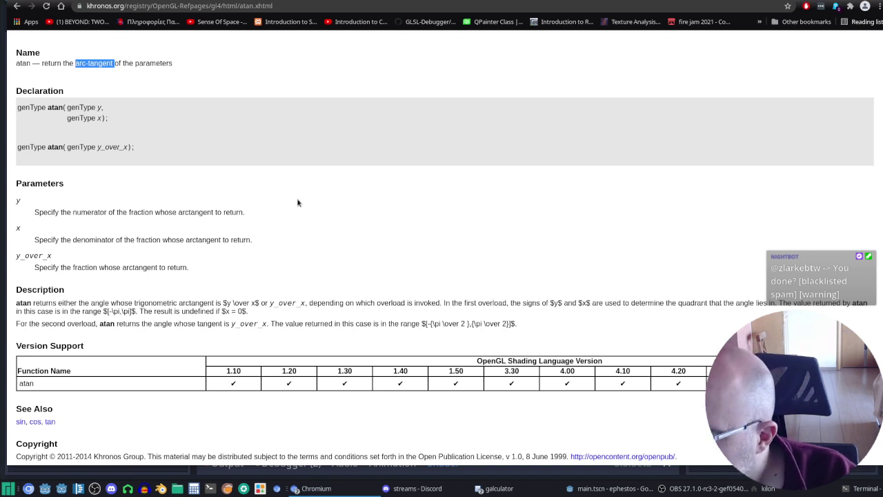
scroll(348, 178, "down", 1)
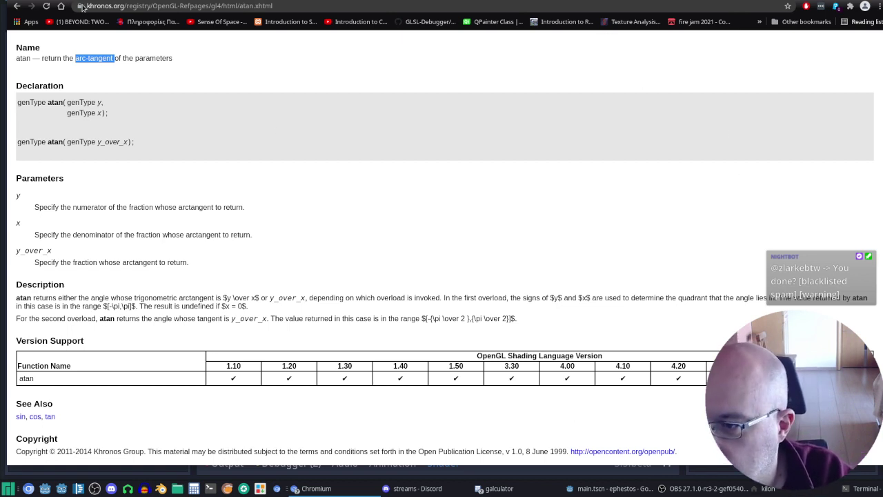
key("alt+Left")
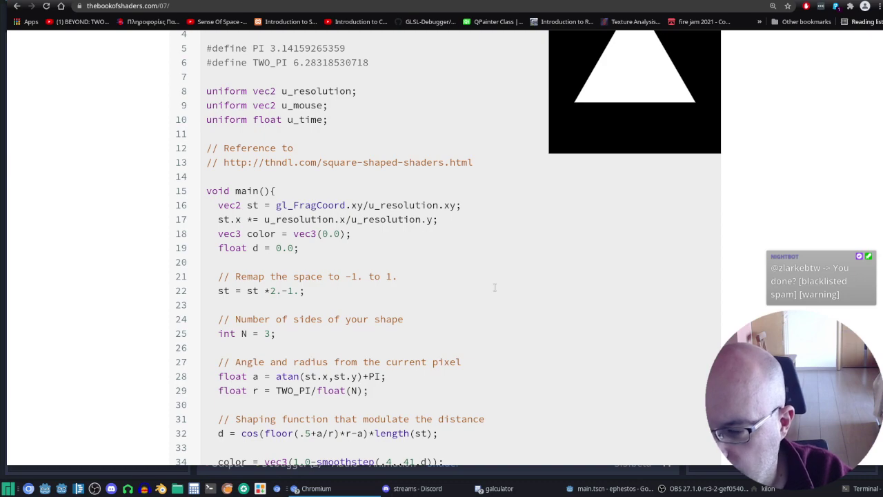
Scroll through the N = 3 polygon distance-field code down to 1.0-smoothstep(.4,.41,d).
scroll(514, 247, "down", 1)
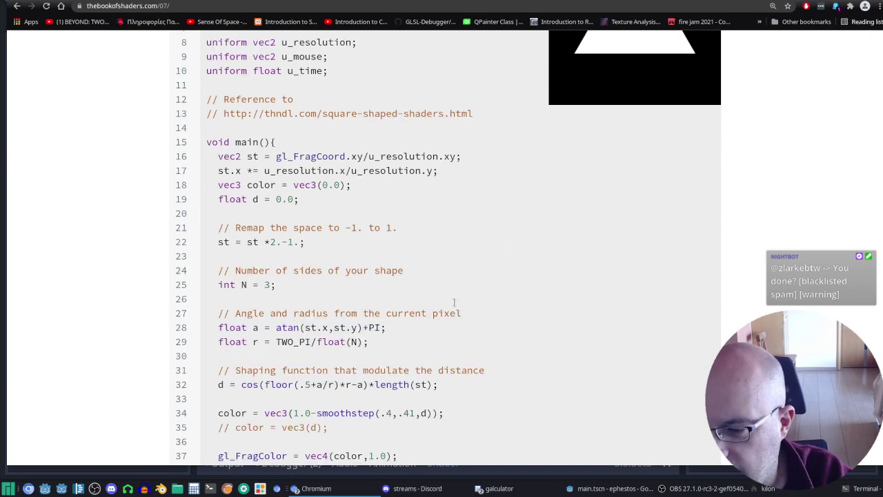
scroll(456, 300, "up", 1)
scroll(457, 298, "up", 5)
scroll(459, 297, "up", 6)
scroll(461, 293, "up", 8)
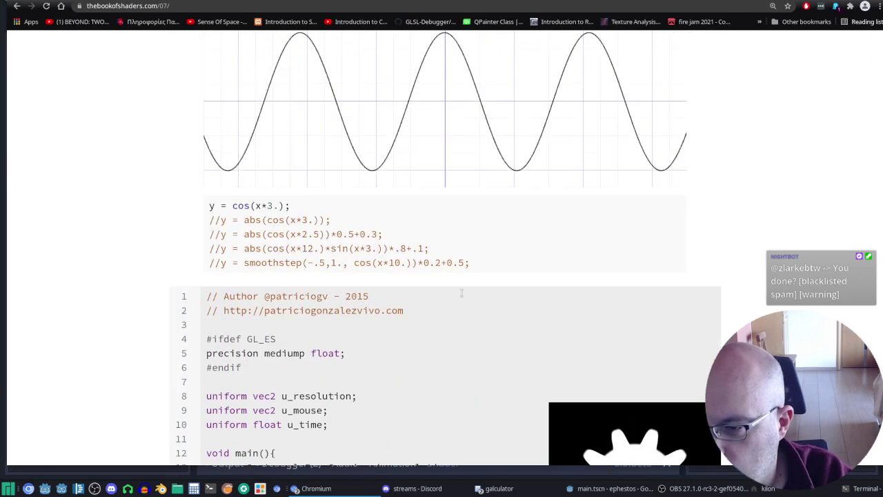
scroll(461, 290, "up", 4)
scroll(462, 286, "down", 3)
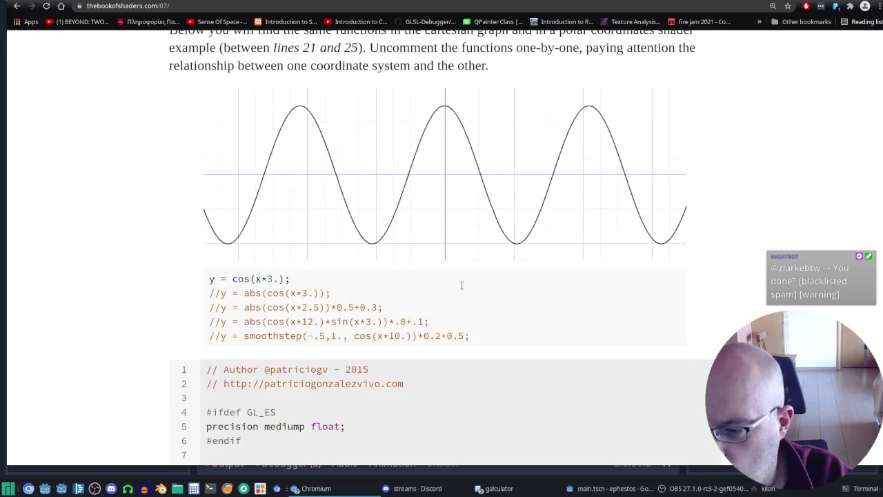
scroll(462, 285, "down", 2)
scroll(462, 281, "down", 3)
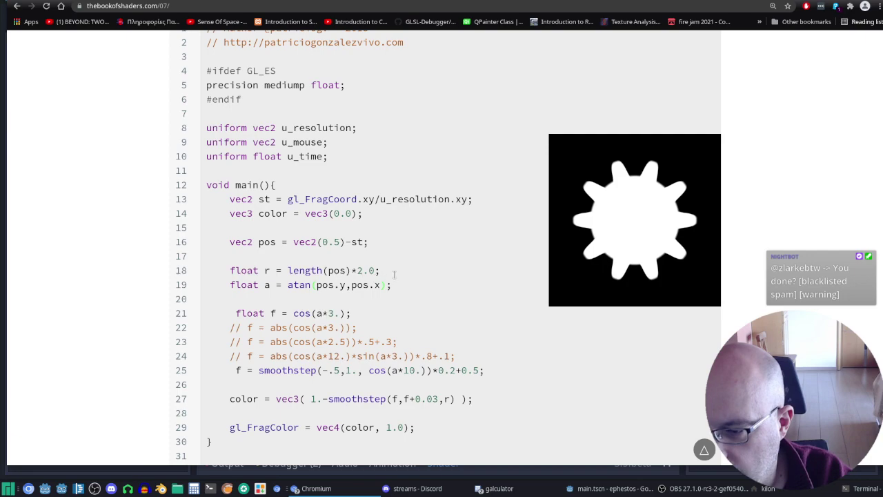
scroll(393, 276, "down", 1)
scroll(391, 278, "down", 6)
scroll(389, 280, "down", 3)
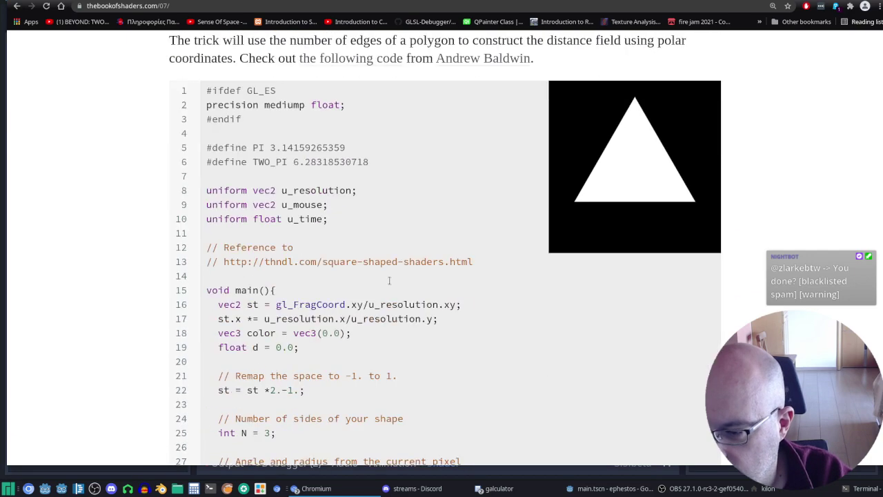
scroll(389, 280, "down", 3)
scroll(389, 280, "up", 1)
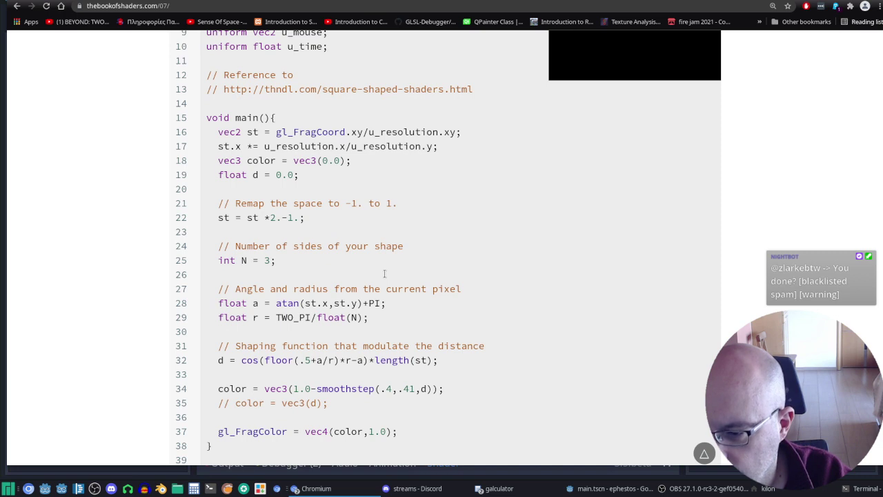
scroll(388, 276, "up", 1)
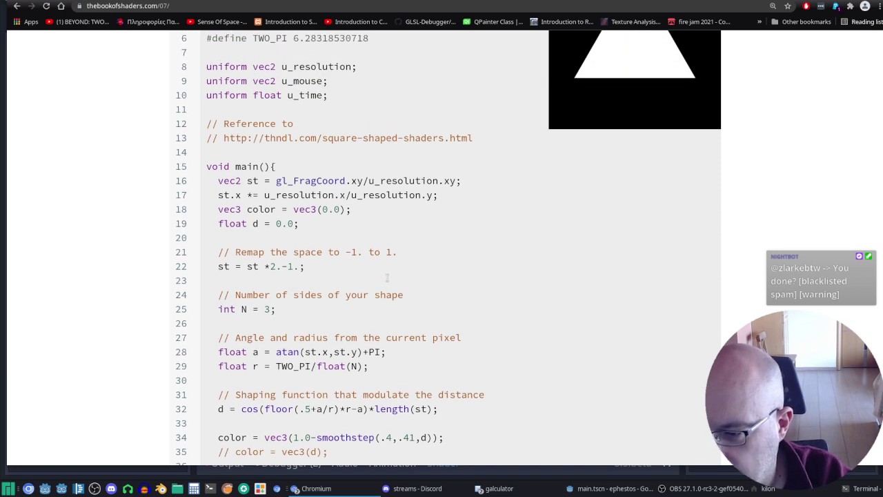
scroll(386, 272, "up", 2)
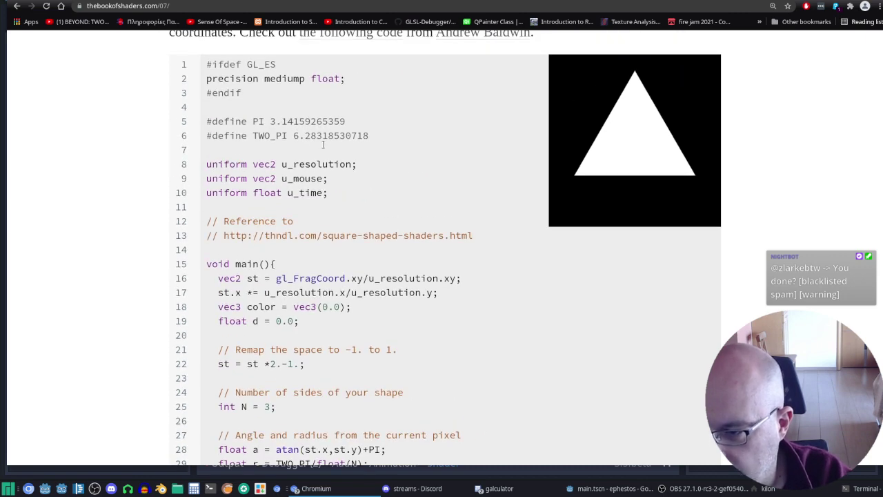
scroll(322, 144, "down", 5)
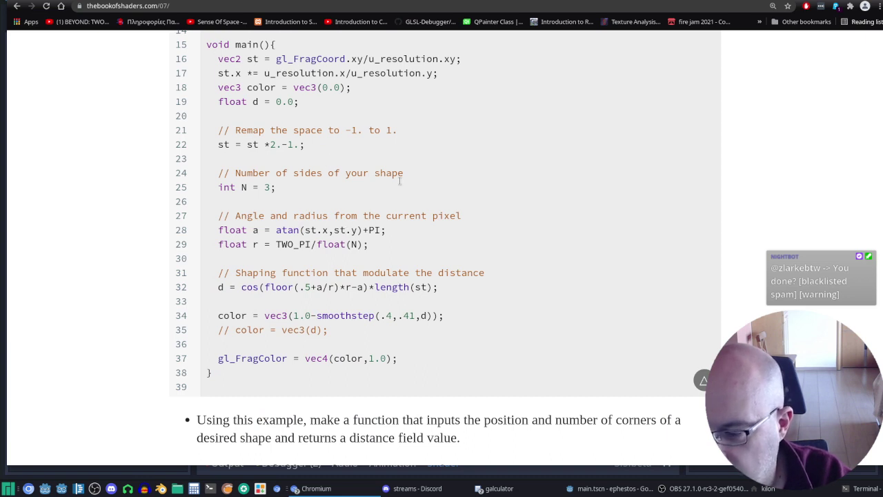
scroll(400, 181, "up", 3)
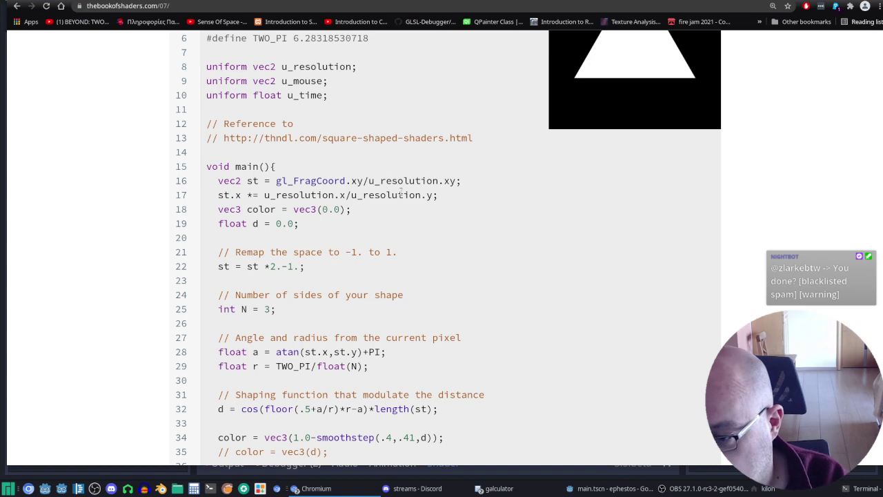
scroll(354, 292, "down", 2)
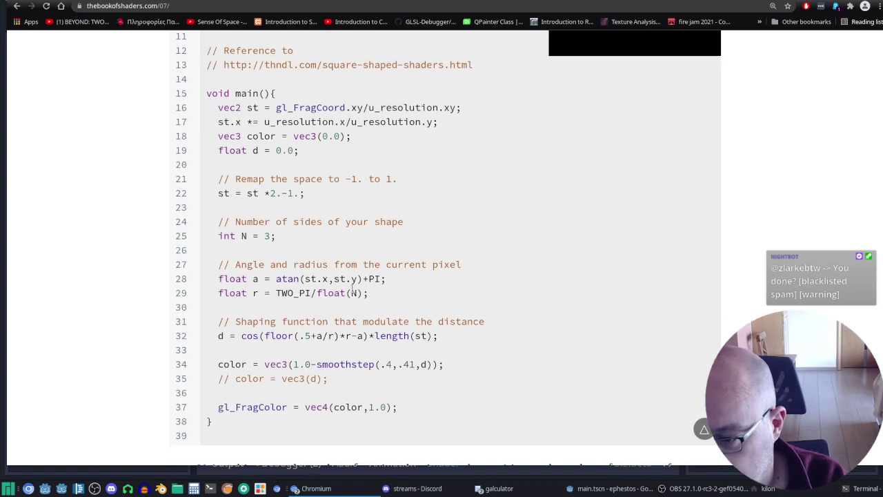
scroll(353, 289, "down", 1)
scroll(352, 288, "up", 2)
scroll(352, 288, "up", 1)
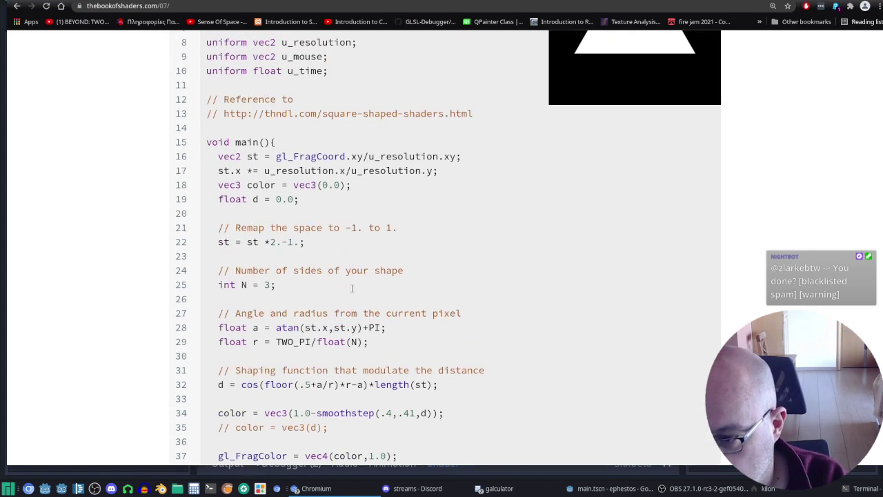
scroll(352, 289, "up", 2)
scroll(352, 290, "down", 3)
scroll(353, 289, "down", 1)
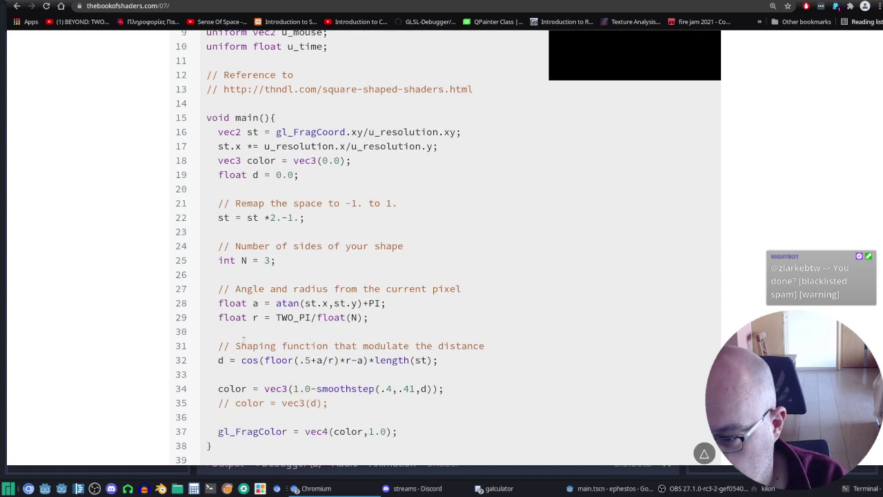
left_click(298, 317)
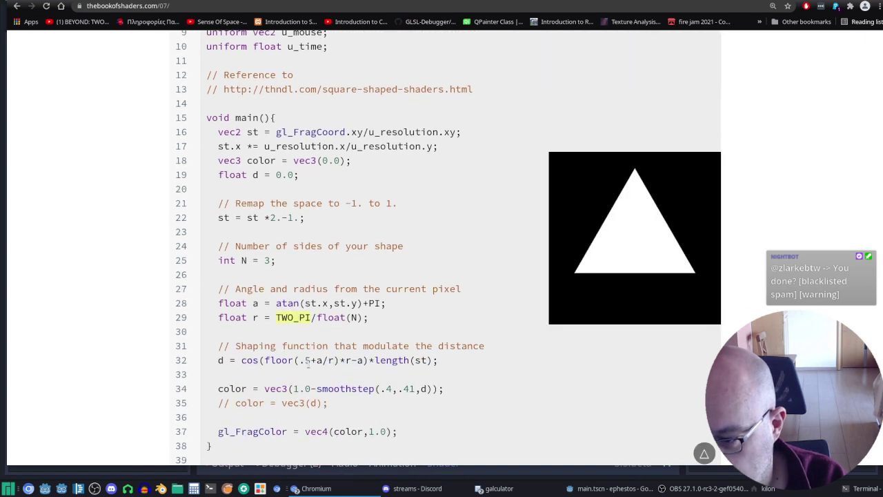
key("BackSpace")
key("BackSpace")
key("BackSpace")
key("BackSpace")
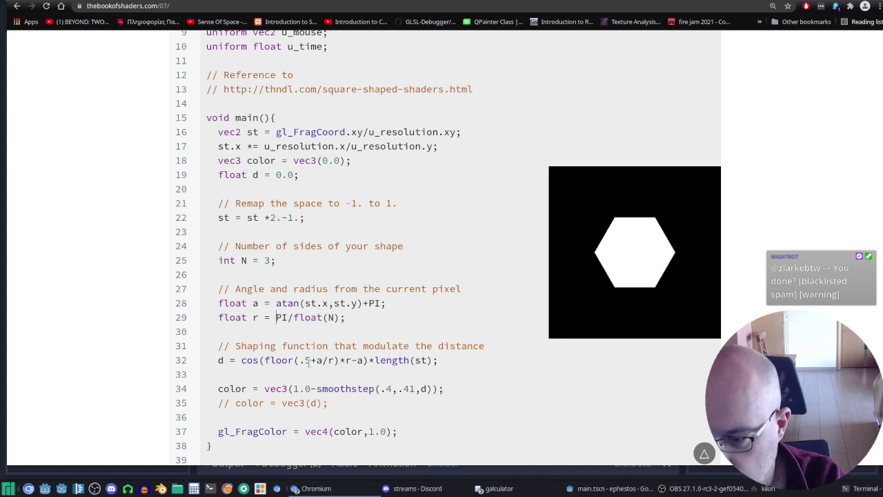
type("T")
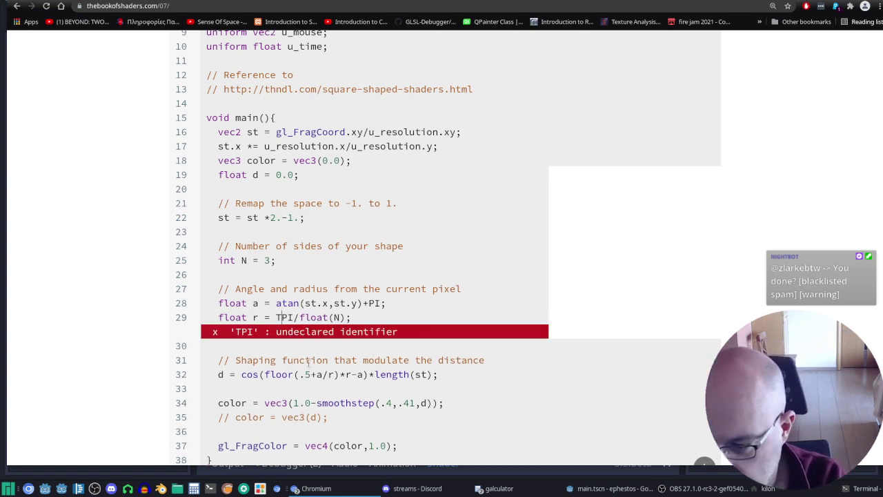
type("WO_")
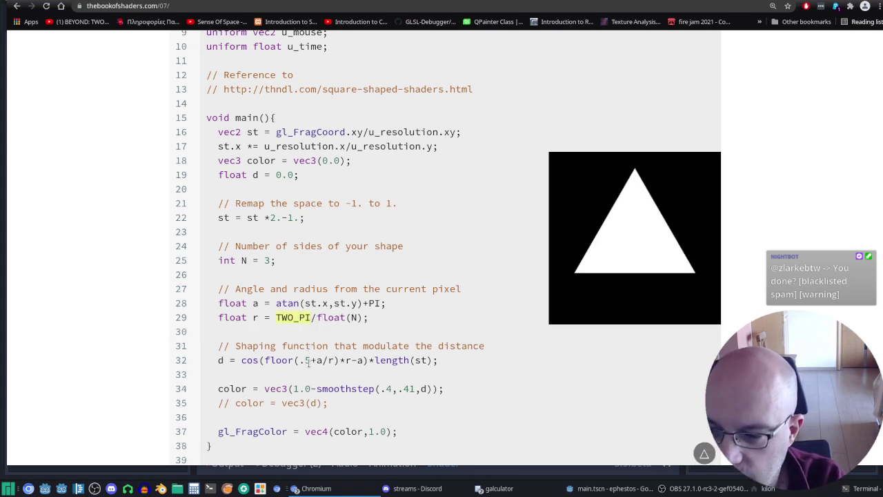
key("Up")
key("Up")
key("Up")
key("Up")
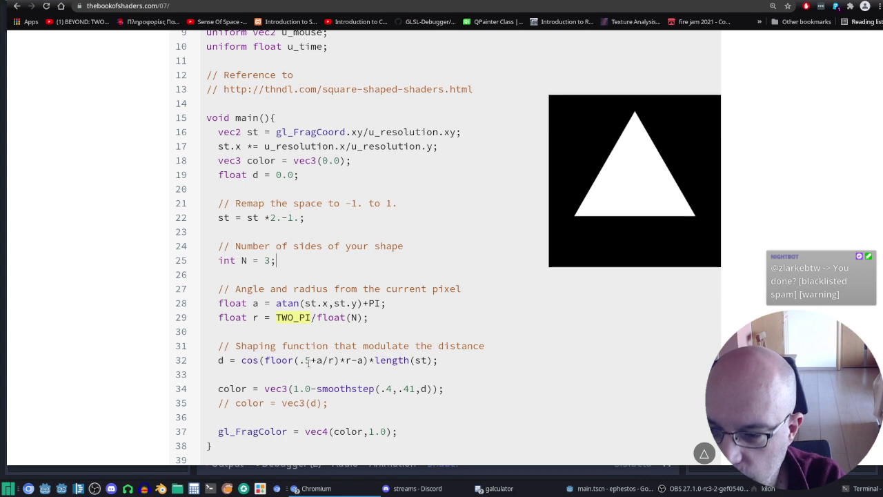
key("BackSpace")
type("4")
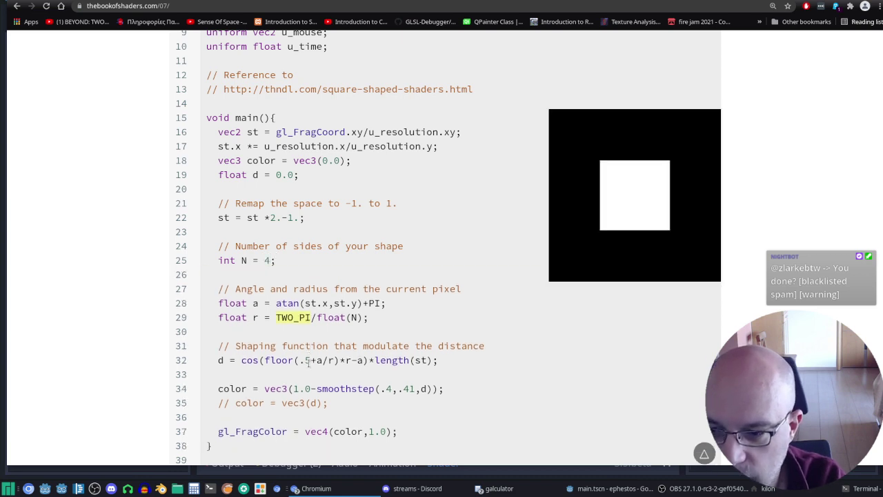
key("BackSpace")
type("5")
key("BackSpace")
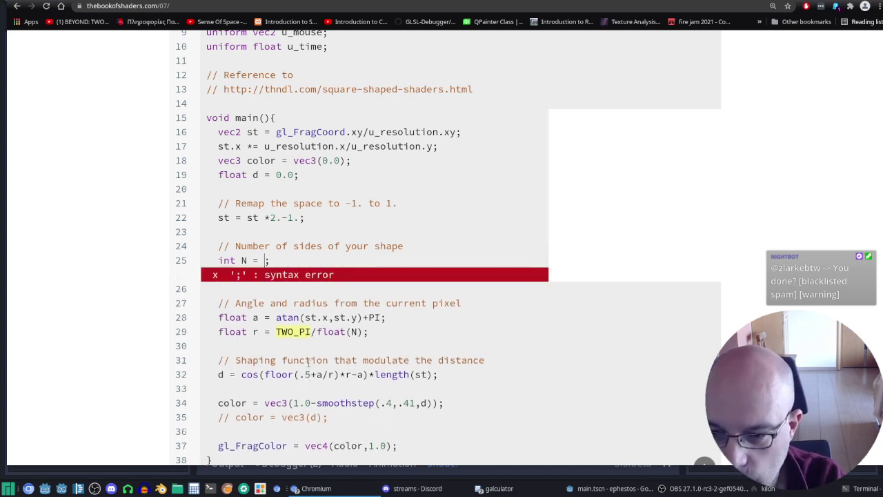
type("6")
key("BackSpace")
type("7")
key("BackSpace")
type("8")
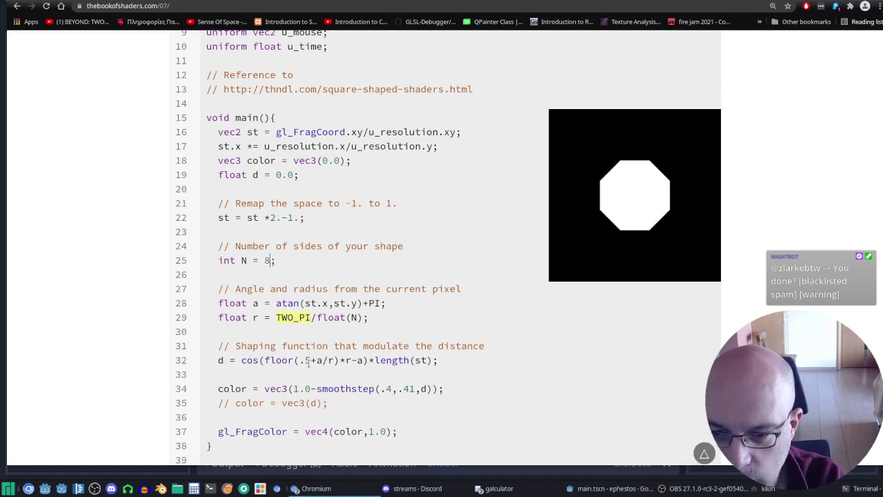
key("BackSpace")
type("3")
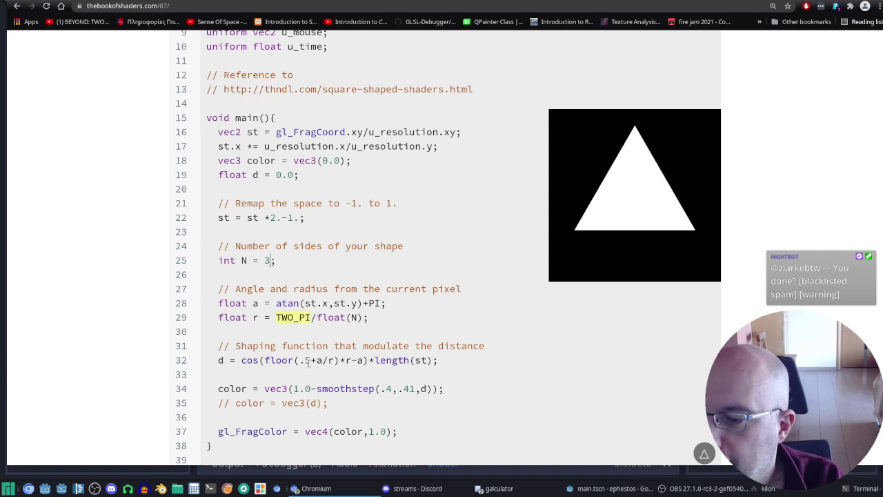
key("Down")
key("Down")
key("Down")
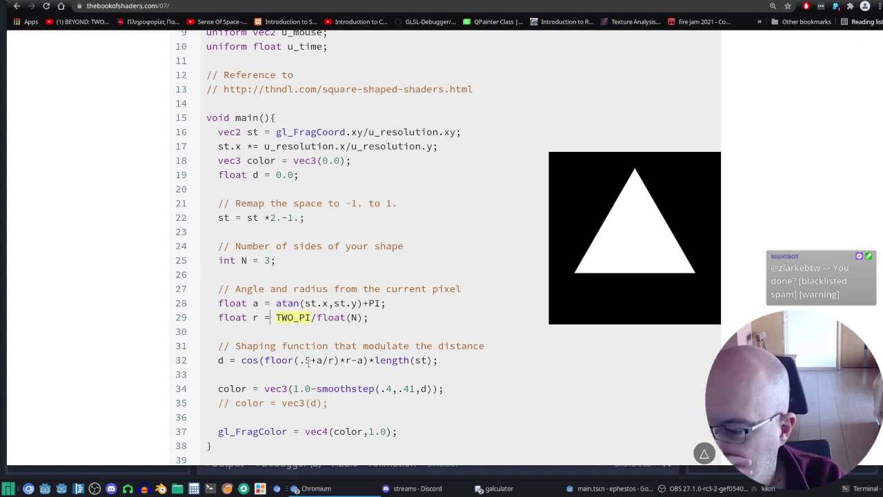
key("Up")
key("Up")
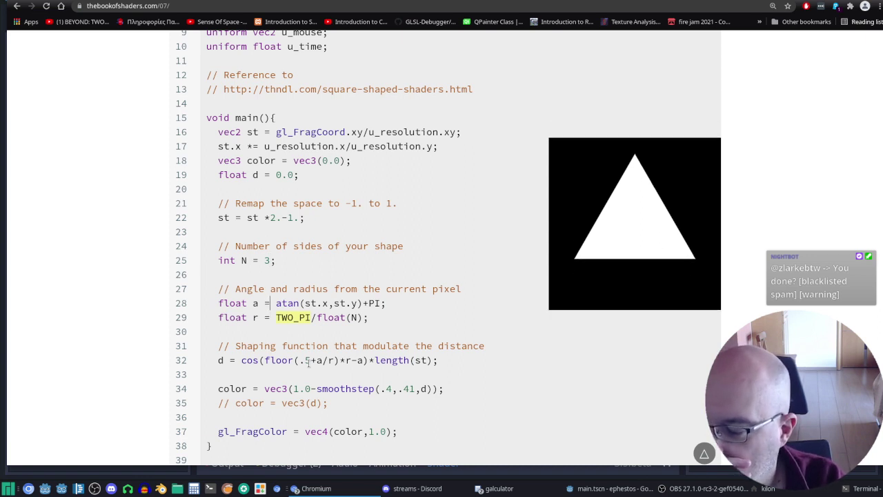
key("Up")
key("Up")
key("Up")
key("Up")
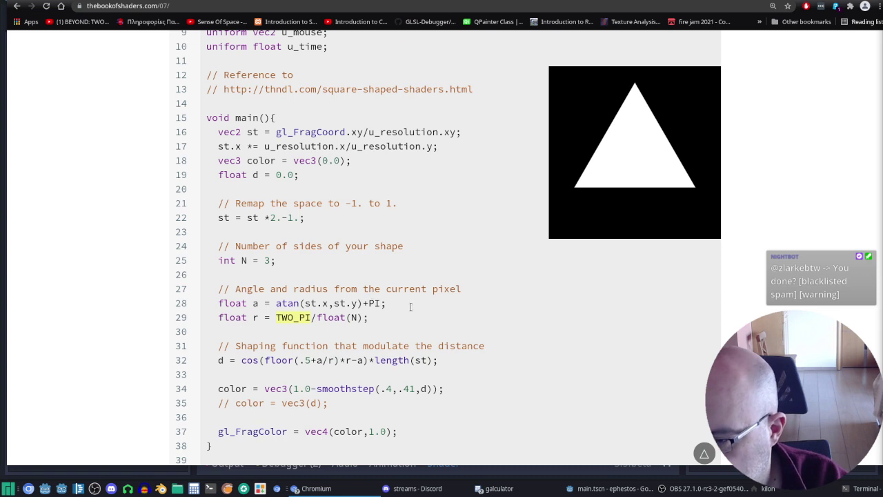
Place the edit point at the ends of lines 29 and 32 in the triangle shader code.
left_click(393, 314)
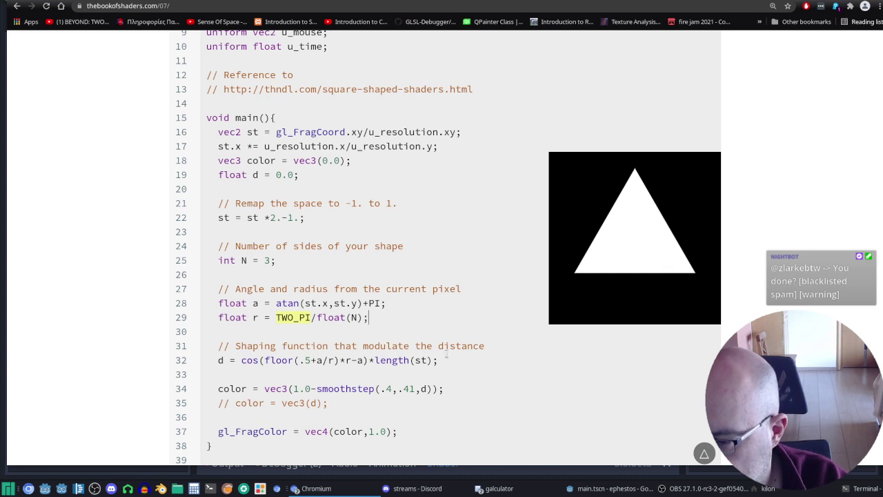
left_click(459, 361)
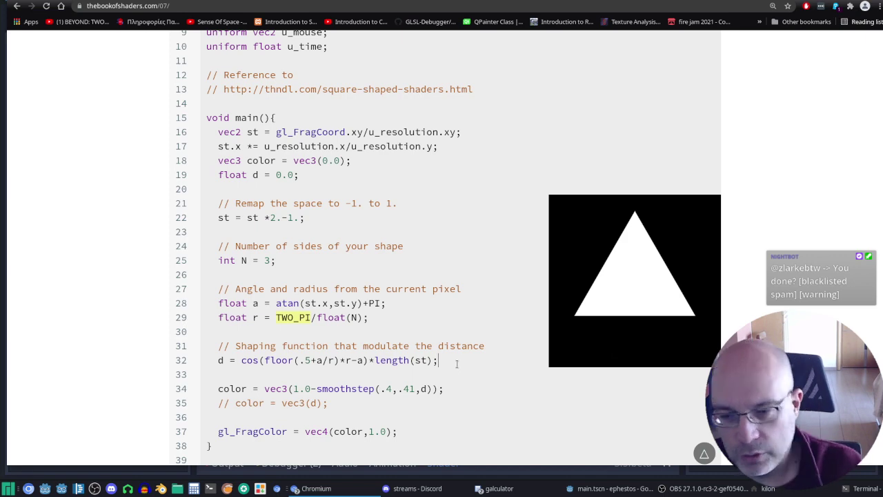
scroll(628, 166, "down", 5)
scroll(620, 170, "down", 5)
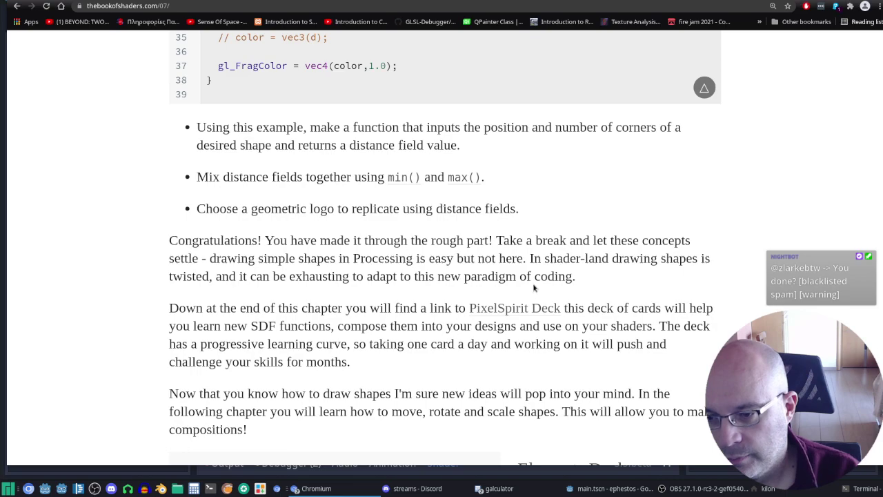
scroll(533, 288, "down", 3)
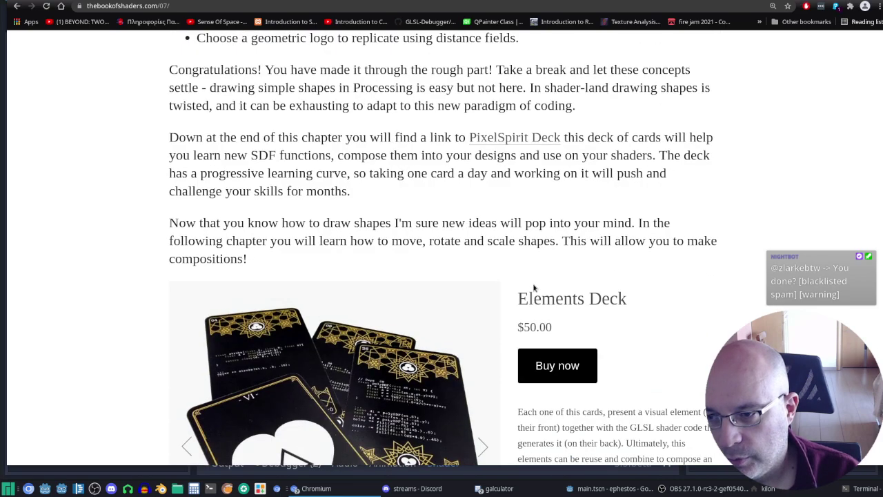
Scroll back up the Shapes chapter toward the rectangles section.
scroll(535, 287, "up", 3)
scroll(537, 291, "up", 5)
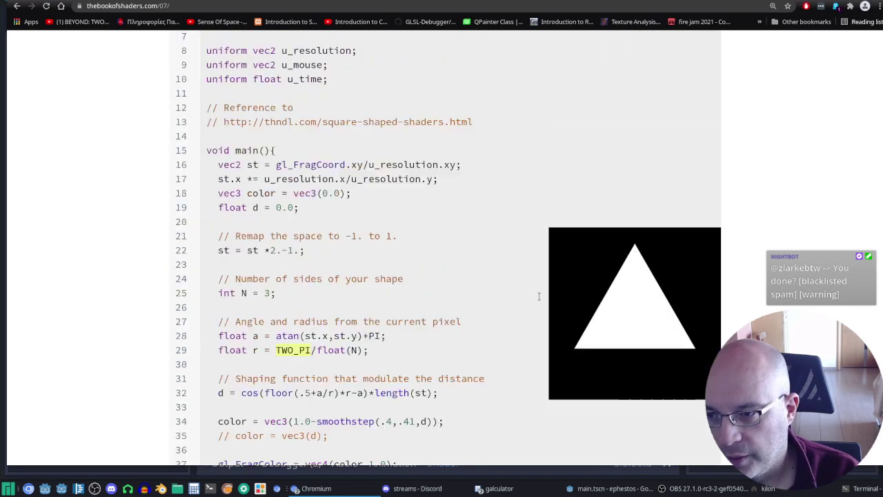
scroll(538, 296, "up", 5)
scroll(540, 299, "up", 3)
scroll(539, 298, "down", 3)
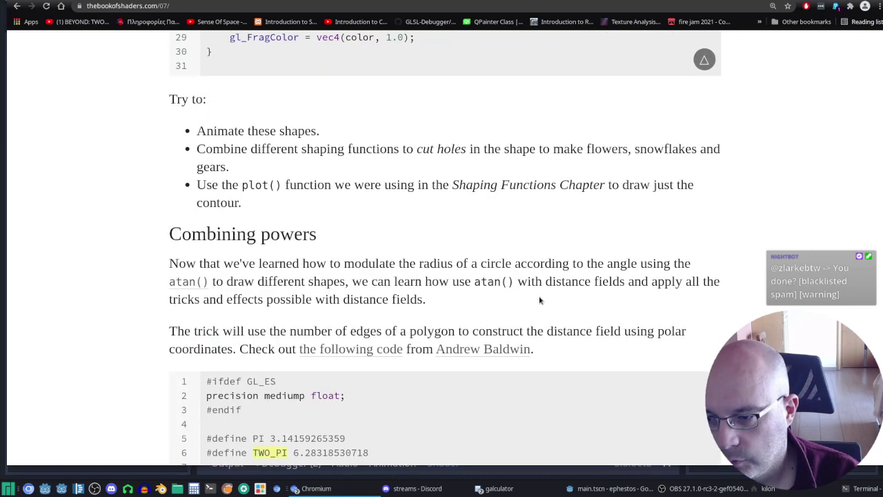
scroll(540, 301, "down", 4)
scroll(539, 292, "down", 4)
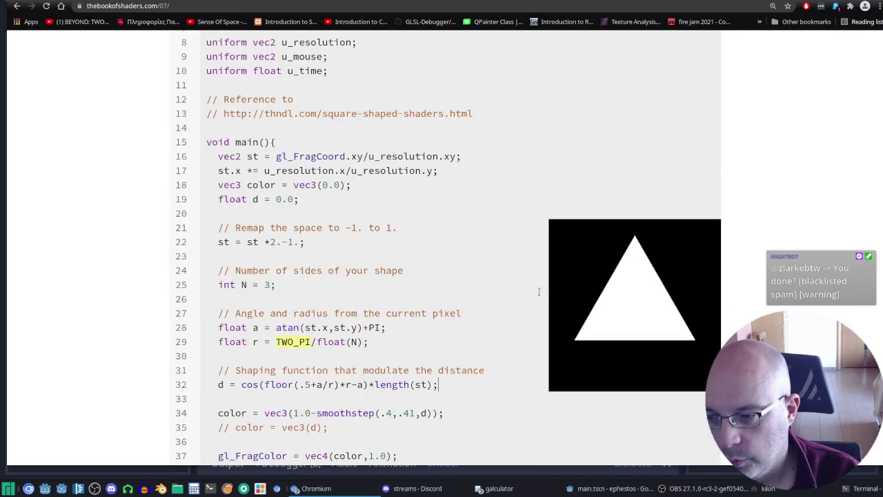
scroll(539, 291, "down", 3)
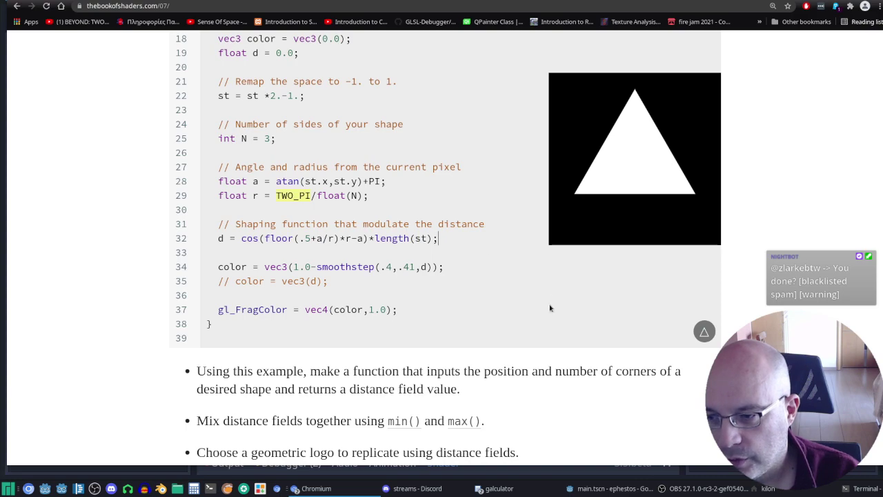
scroll(543, 317, "up", 8)
scroll(541, 315, "up", 5)
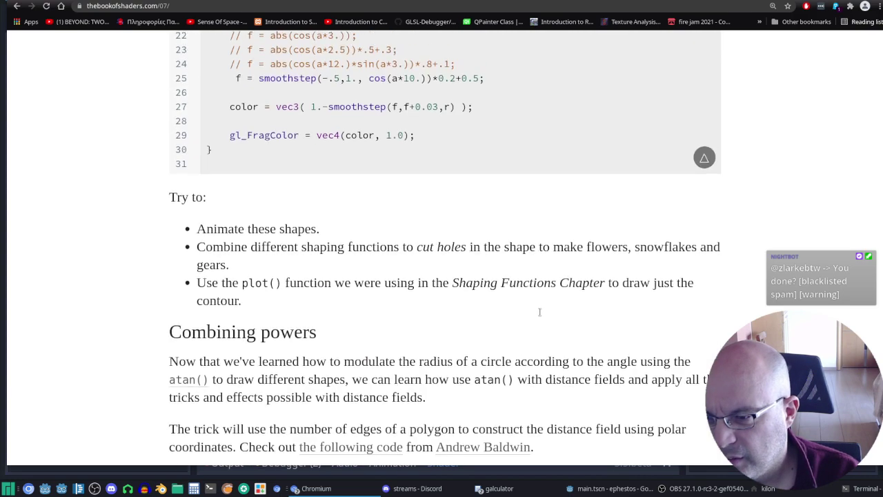
scroll(539, 312, "up", 4)
scroll(540, 314, "up", 1)
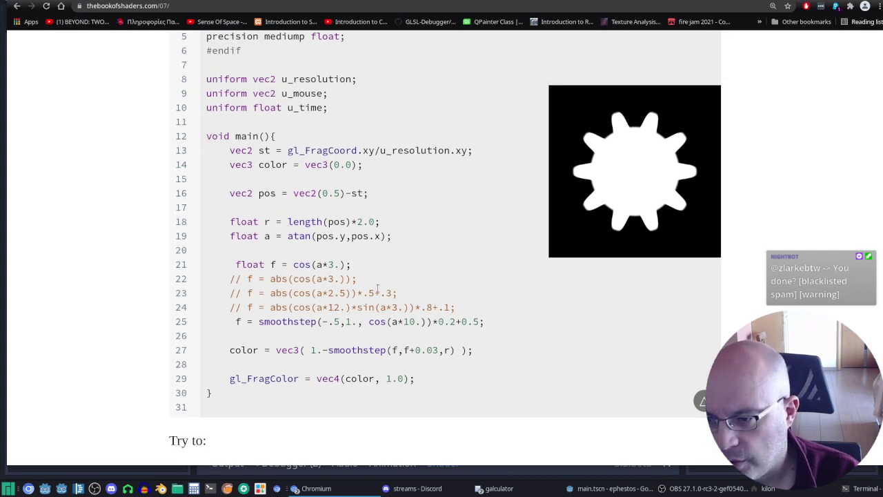
scroll(575, 249, "up", 1)
scroll(574, 248, "up", 2)
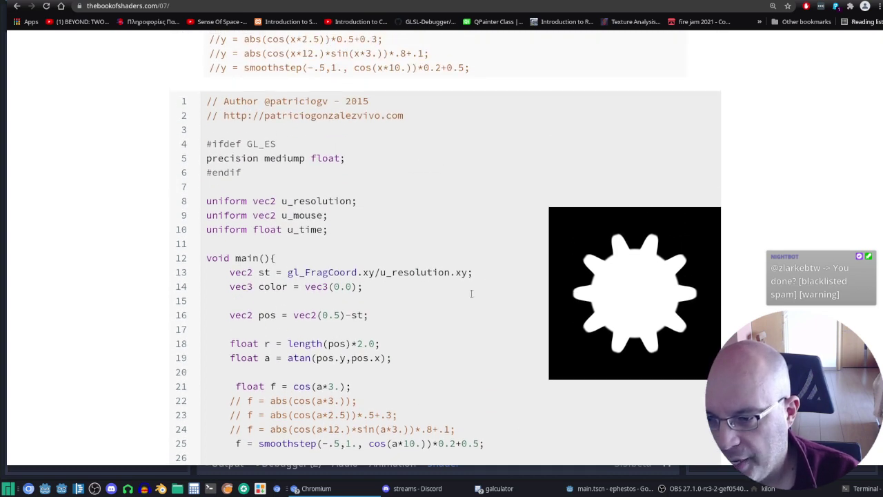
scroll(471, 295, "up", 2)
scroll(489, 322, "up", 5)
scroll(489, 319, "up", 4)
scroll(460, 398, "up", 4)
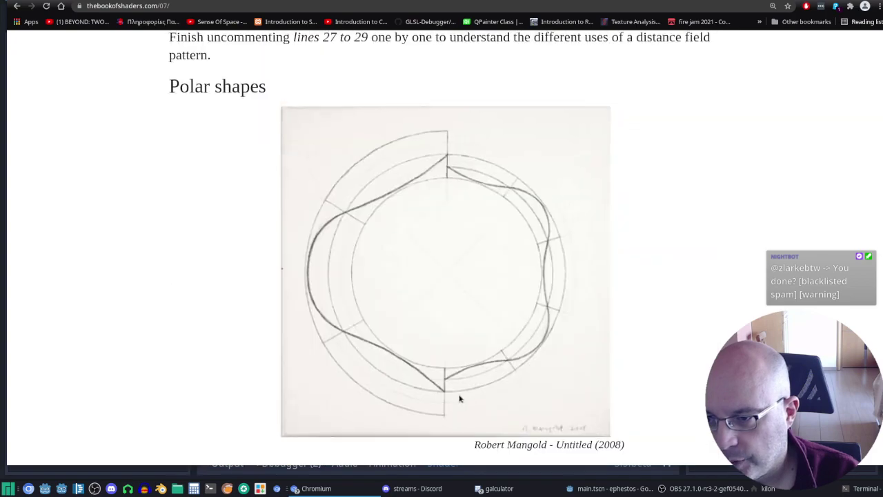
scroll(460, 398, "up", 5)
scroll(460, 398, "up", 4)
scroll(457, 397, "up", 1)
scroll(455, 396, "up", 4)
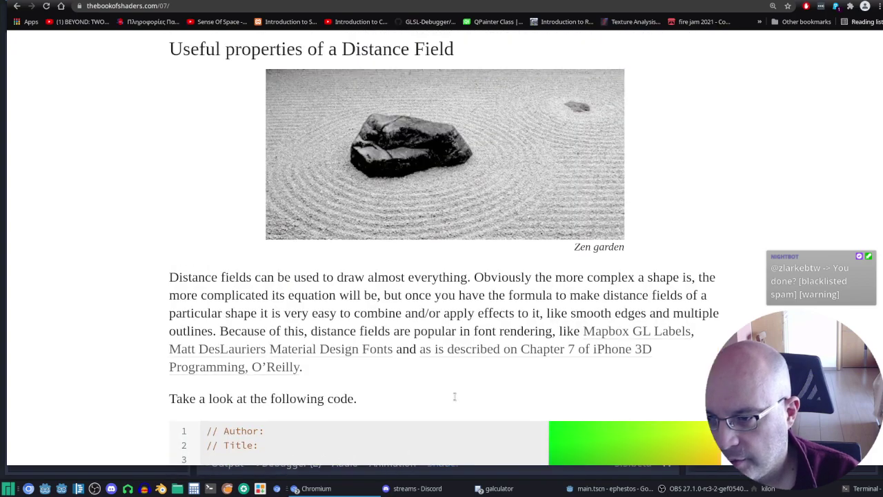
scroll(455, 399, "down", 3)
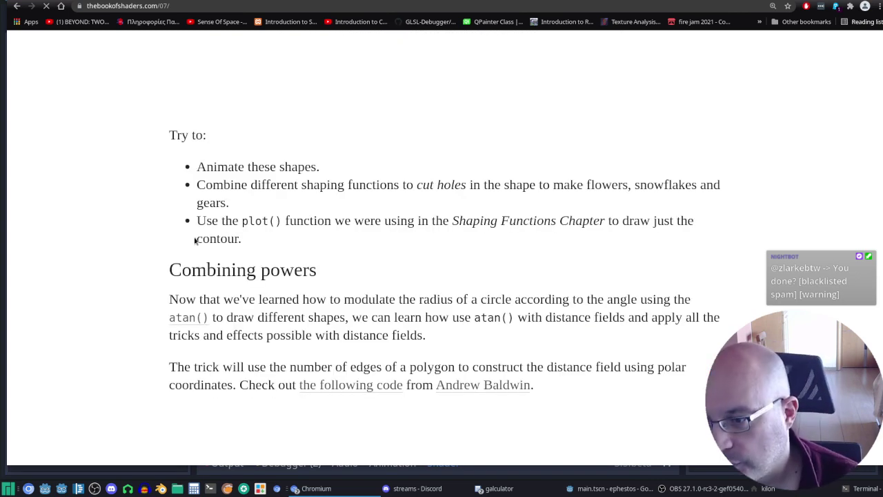
Scroll past the circles and tool box sections to the d = length(abs(st)-.3) rings example.
scroll(453, 131, "down", 2)
scroll(453, 132, "down", 2)
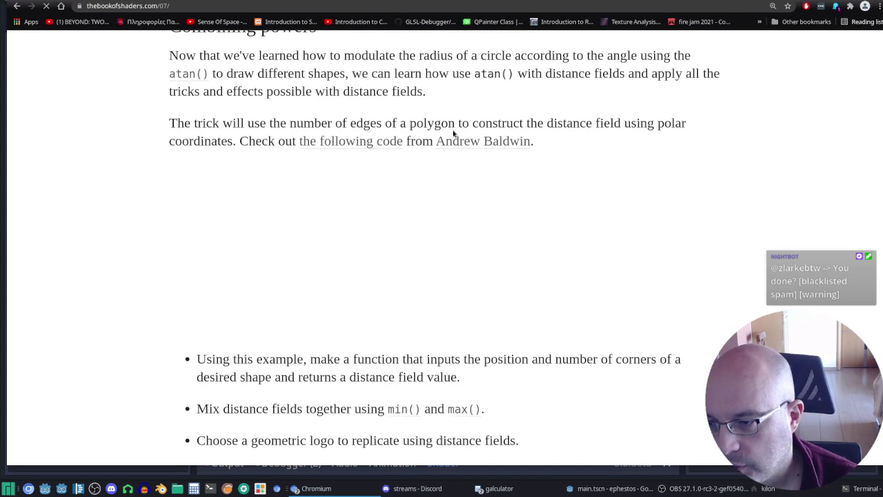
scroll(452, 127, "down", 2)
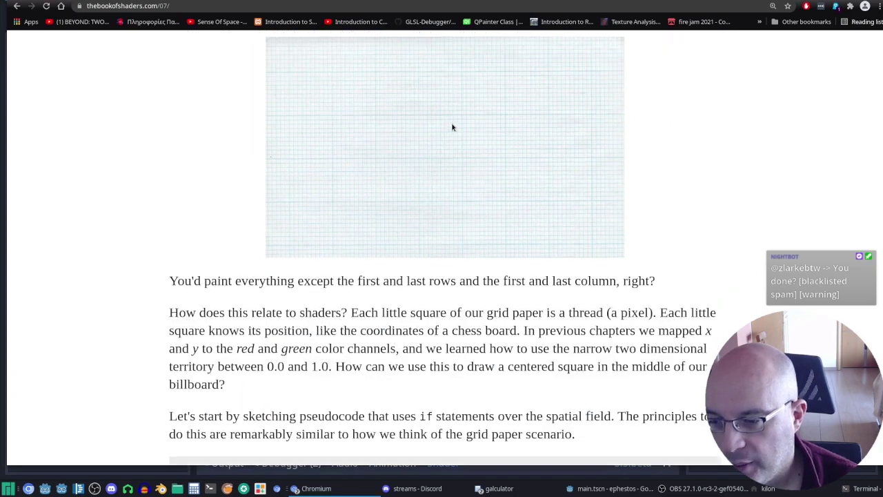
scroll(452, 126, "down", 5)
scroll(450, 124, "down", 1)
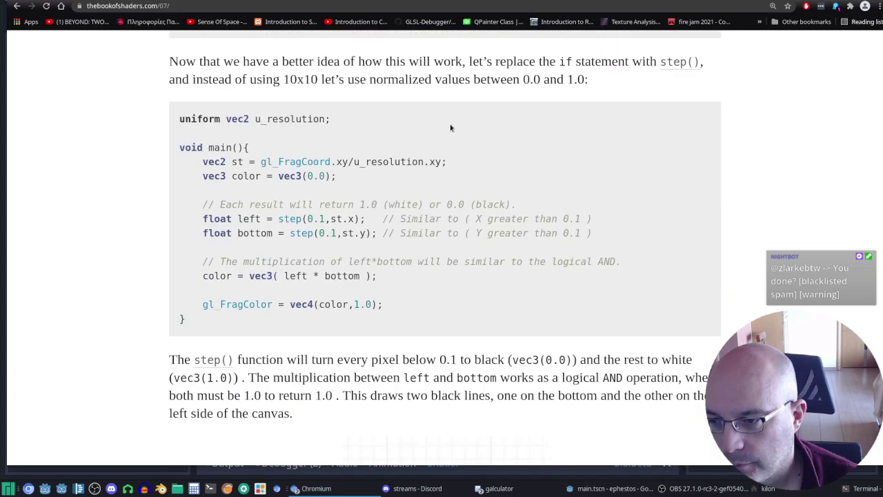
scroll(451, 128, "down", 4)
scroll(450, 127, "down", 5)
scroll(450, 126, "down", 4)
scroll(449, 125, "down", 5)
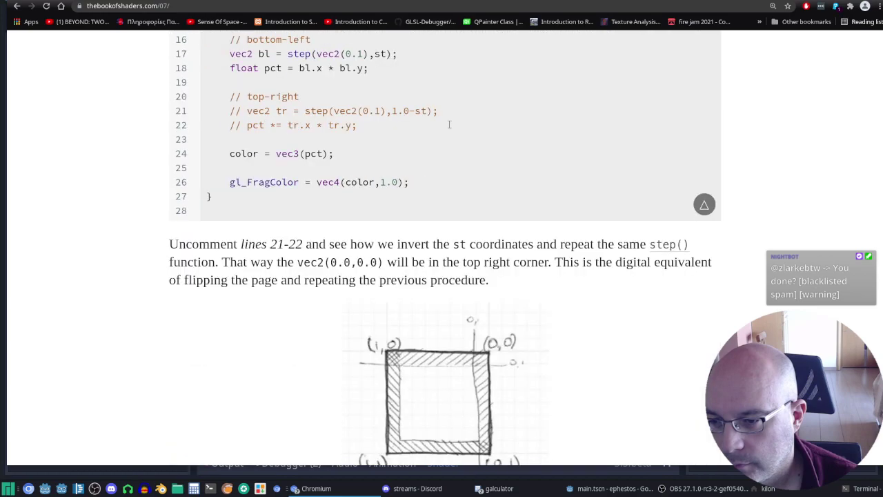
scroll(450, 126, "down", 4)
scroll(451, 127, "down", 4)
scroll(451, 129, "down", 4)
scroll(452, 132, "down", 6)
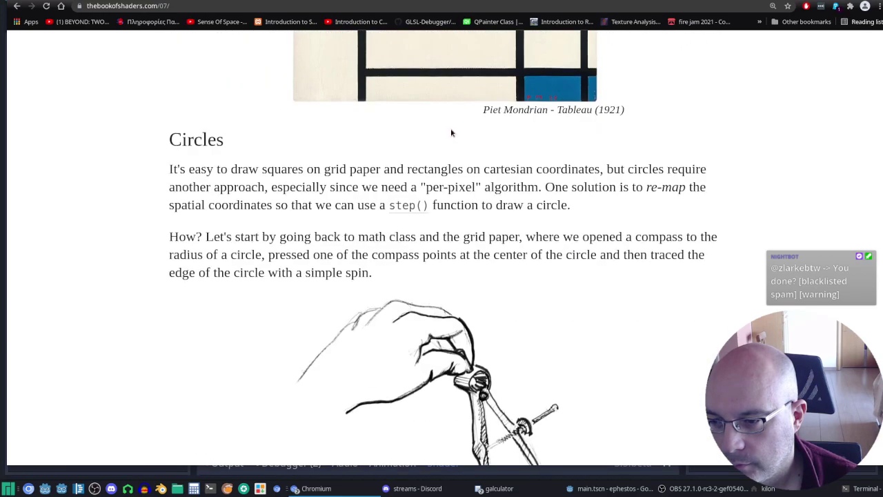
scroll(452, 133, "down", 4)
scroll(452, 138, "down", 2)
scroll(453, 141, "down", 3)
scroll(453, 147, "down", 3)
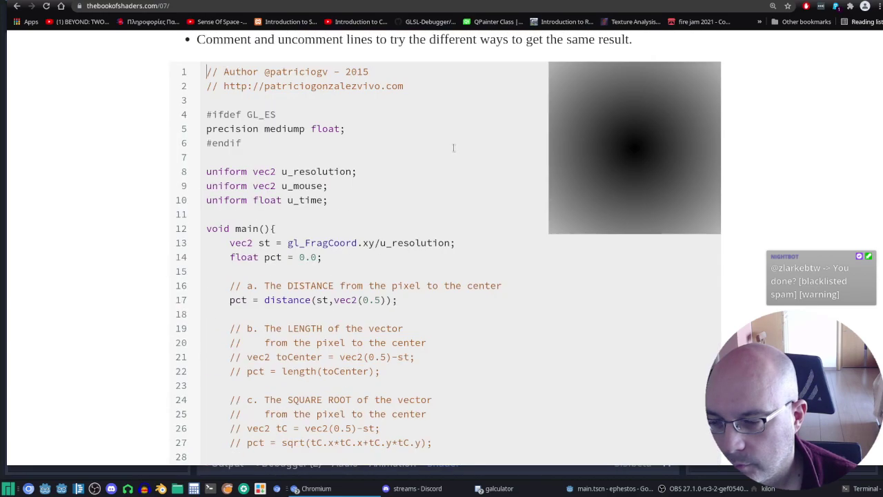
scroll(452, 146, "down", 3)
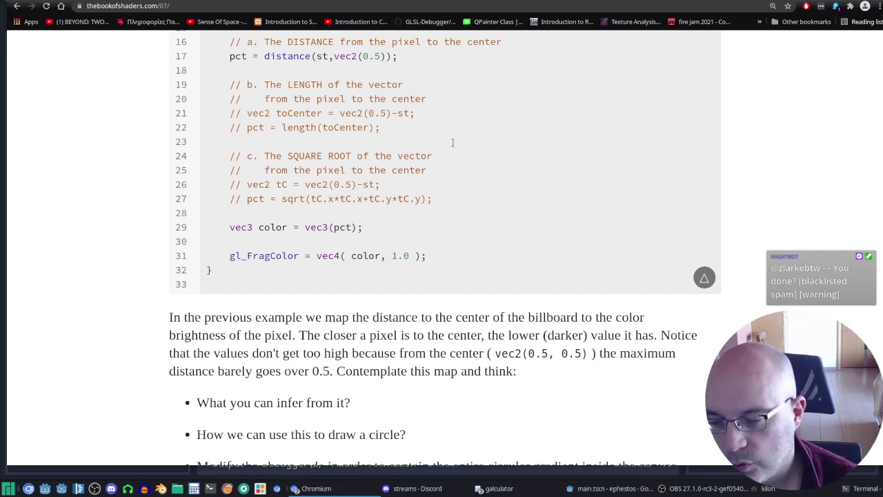
scroll(452, 143, "down", 3)
scroll(452, 142, "down", 4)
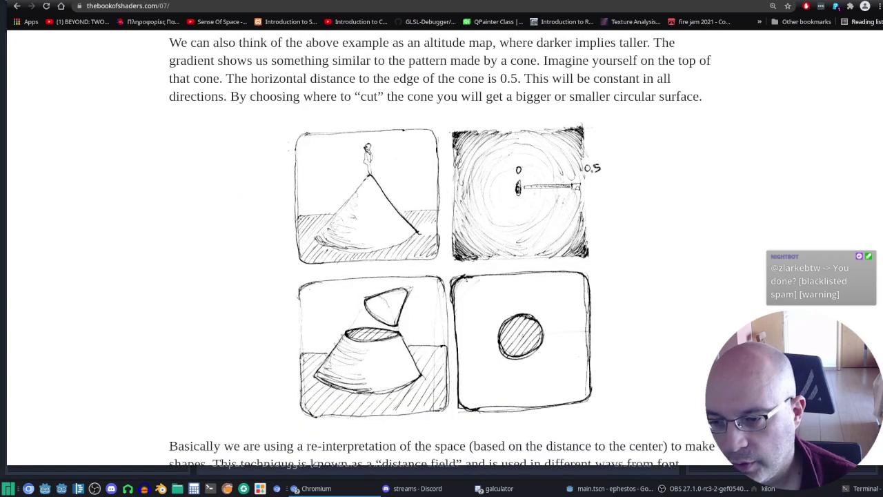
scroll(452, 147, "down", 4)
scroll(452, 147, "down", 3)
scroll(453, 147, "down", 3)
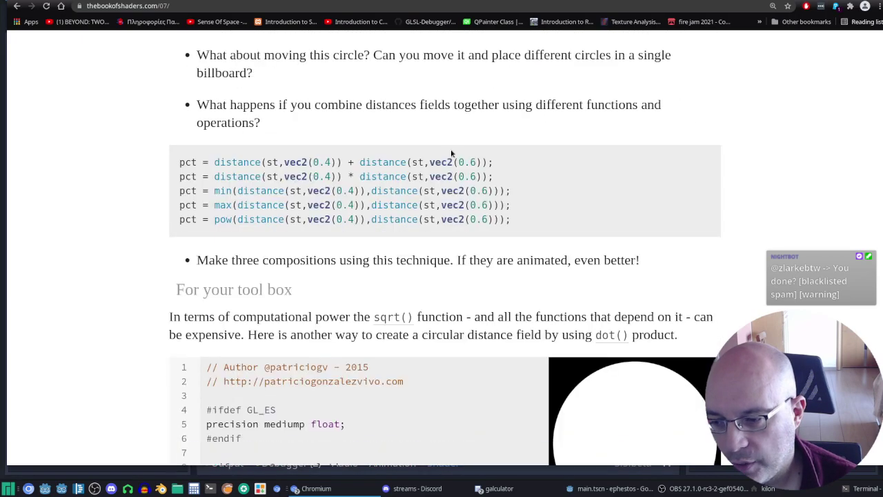
scroll(451, 149, "down", 2)
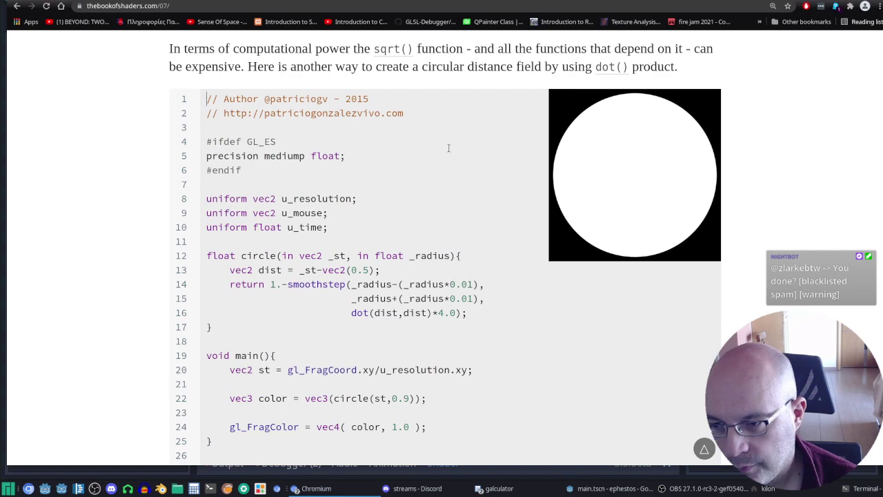
scroll(449, 150, "down", 3)
scroll(448, 149, "up", 1)
scroll(448, 149, "down", 3)
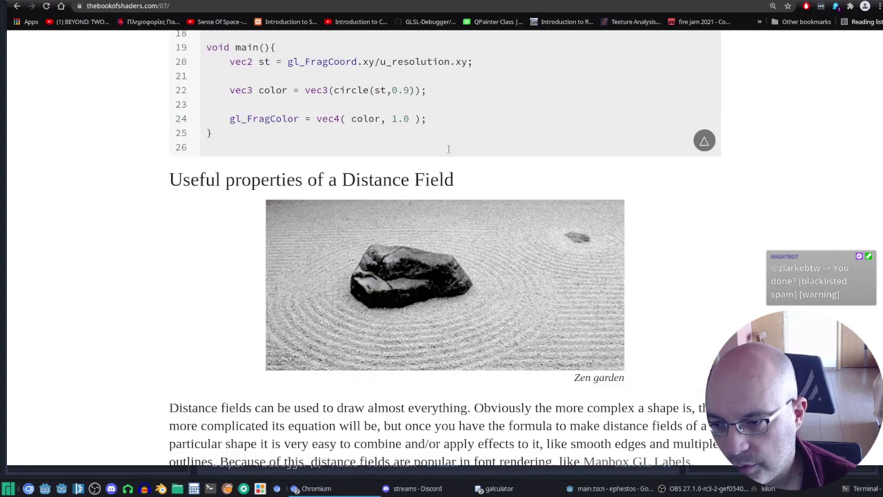
scroll(449, 152, "down", 4)
scroll(449, 155, "down", 3)
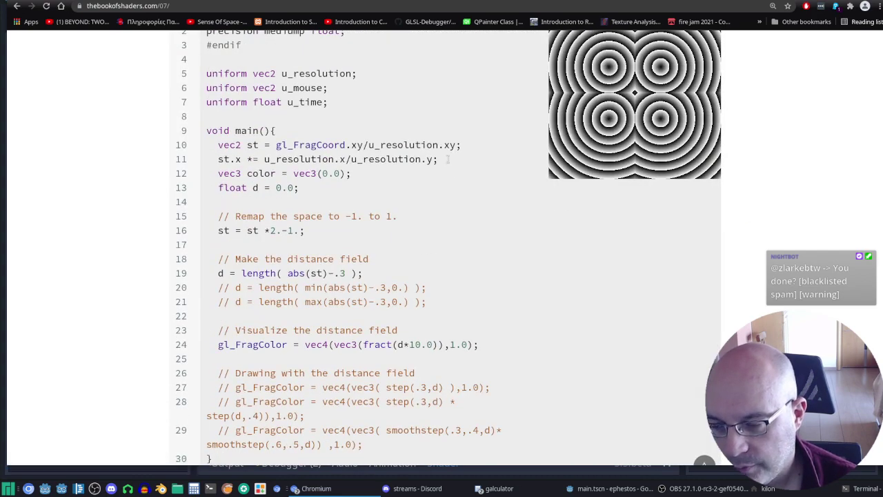
Inspect length on line 19 and fract on line 24, then read the explanation below.
scroll(447, 159, "down", 2)
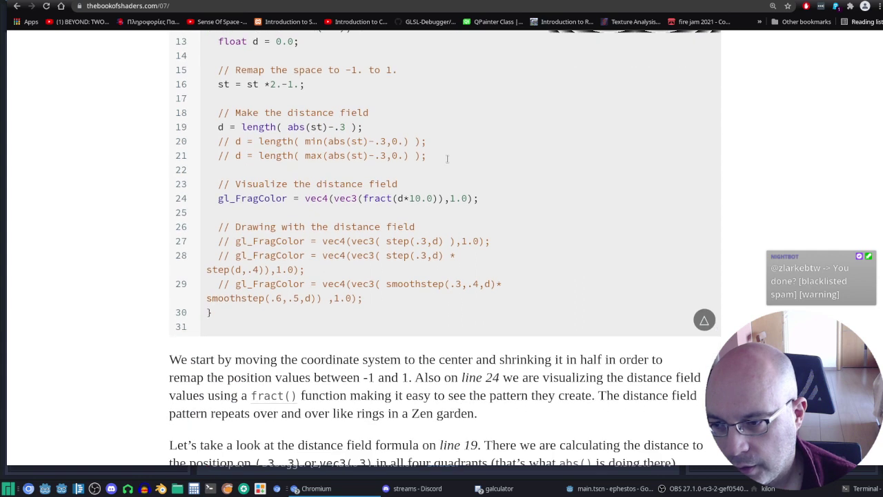
left_click(256, 127)
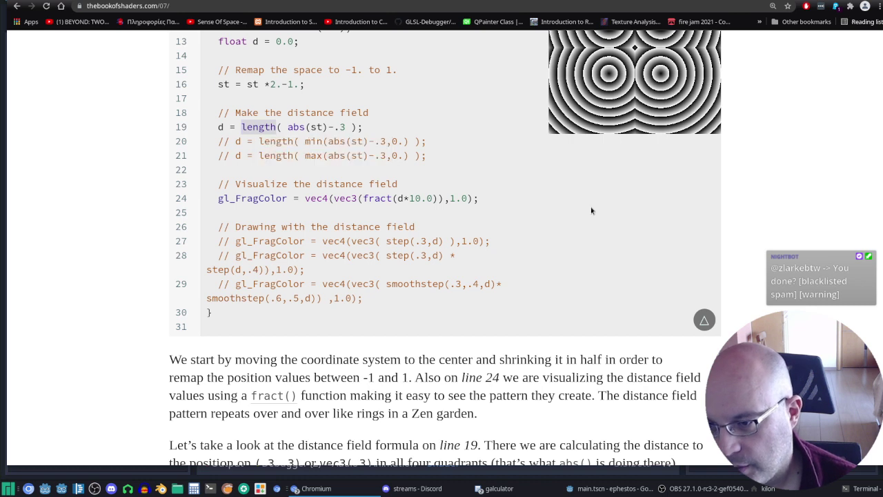
left_click(380, 199)
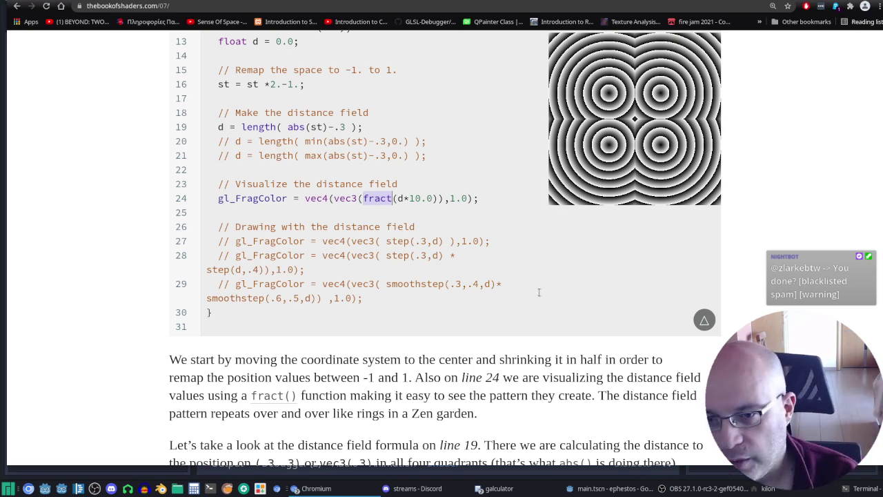
scroll(529, 175, "down", 1)
Scroll past the Polar shapes code and sine graph to the Combining powers triangle shader.
scroll(504, 262, "down", 2)
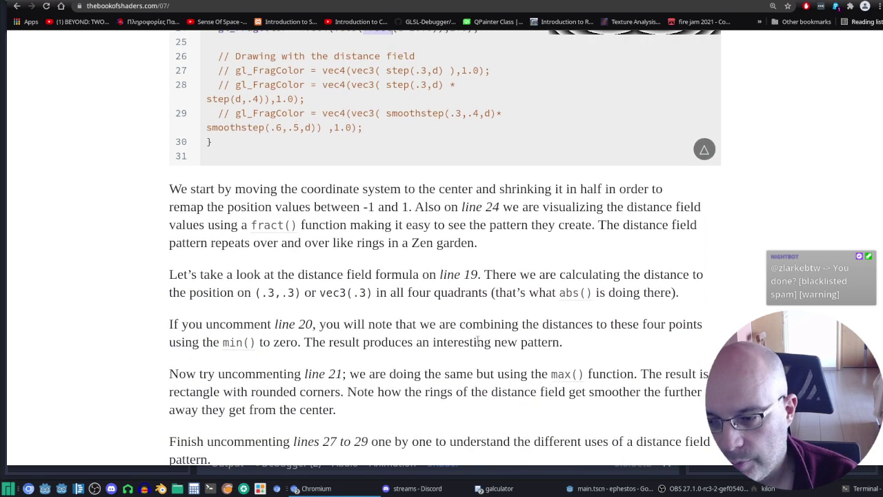
scroll(477, 343, "down", 2)
scroll(478, 351, "down", 4)
scroll(483, 363, "down", 2)
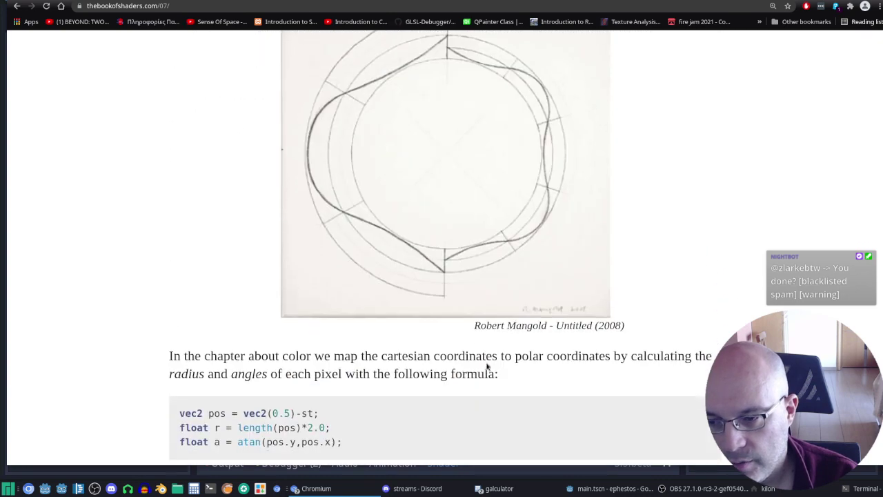
scroll(486, 362, "down", 5)
scroll(490, 356, "down", 2)
scroll(301, 198, "up", 2)
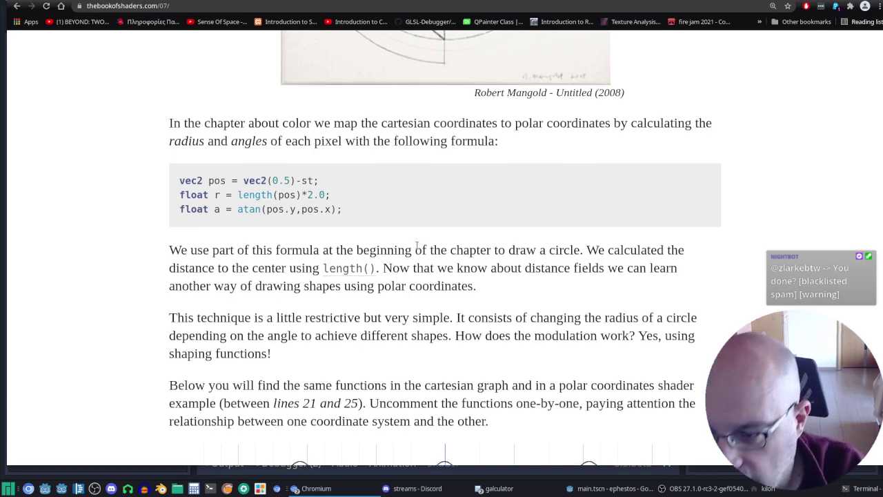
scroll(423, 249, "down", 4)
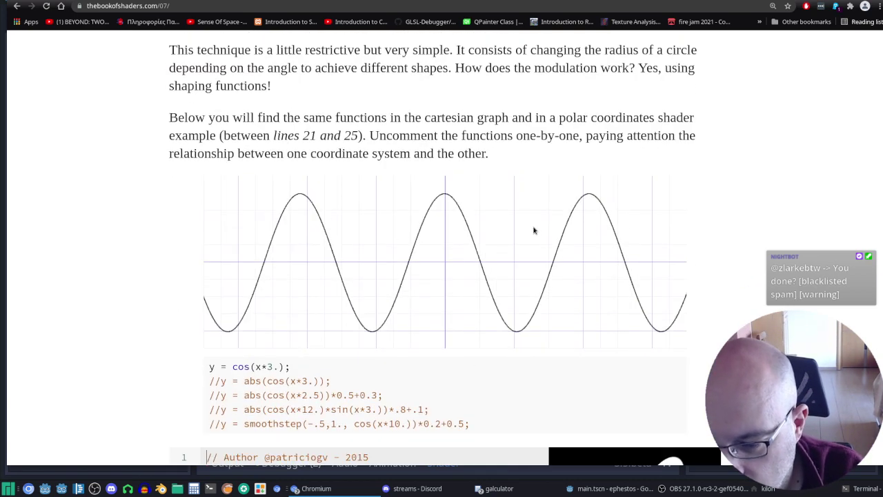
scroll(660, 302, "down", 4)
scroll(676, 272, "down", 2)
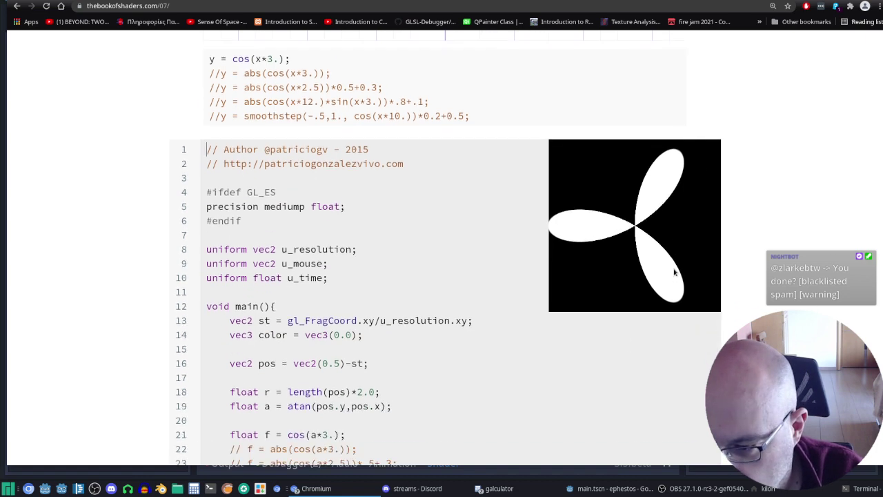
scroll(474, 179, "down", 2)
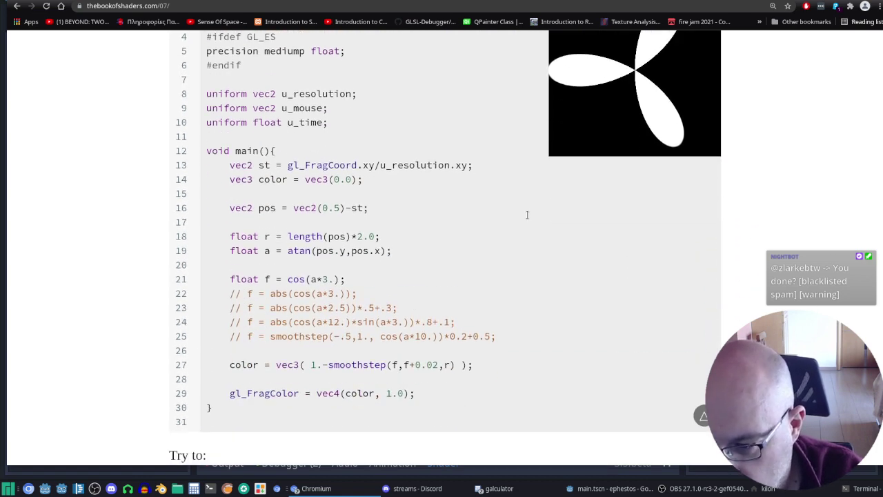
scroll(527, 214, "up", 1)
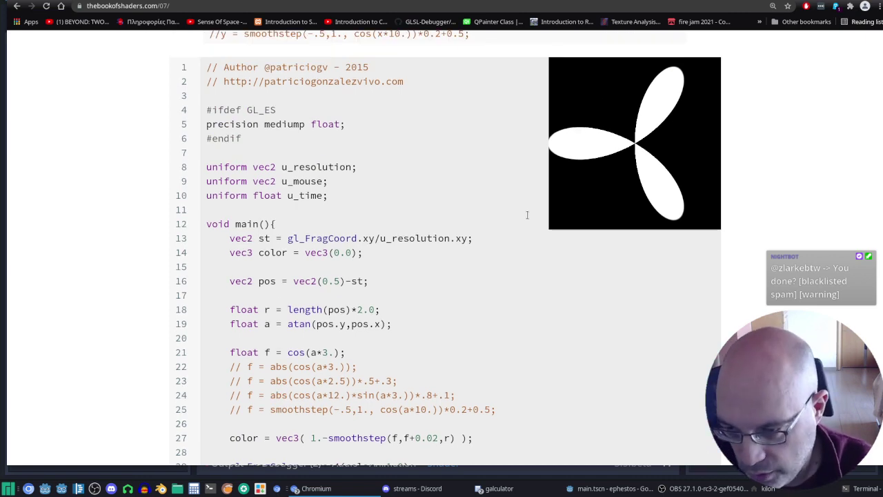
scroll(526, 219, "down", 2)
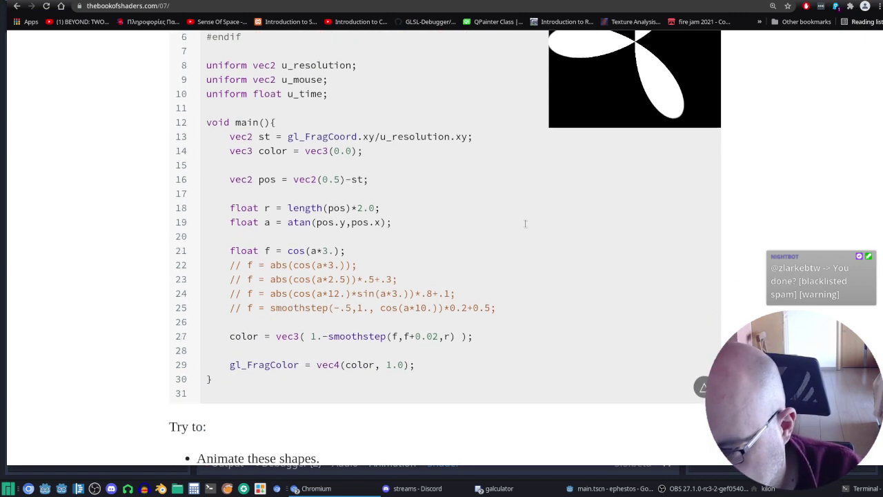
scroll(525, 223, "down", 3)
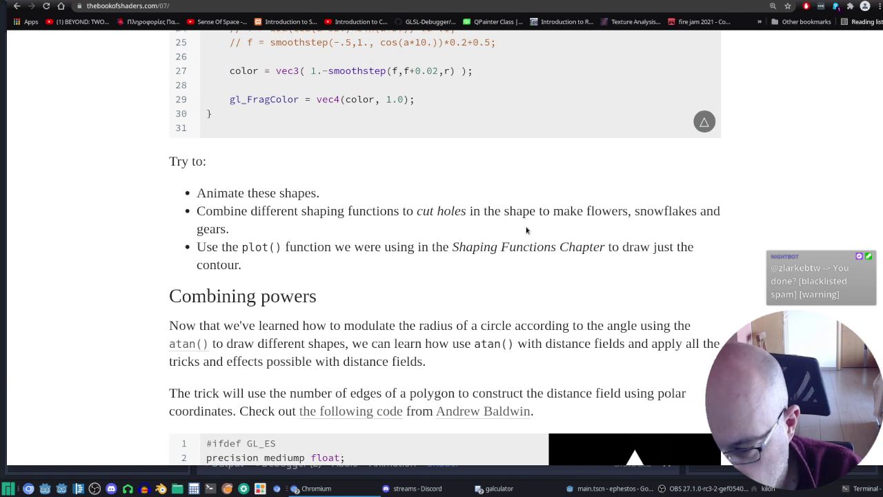
scroll(526, 230, "down", 3)
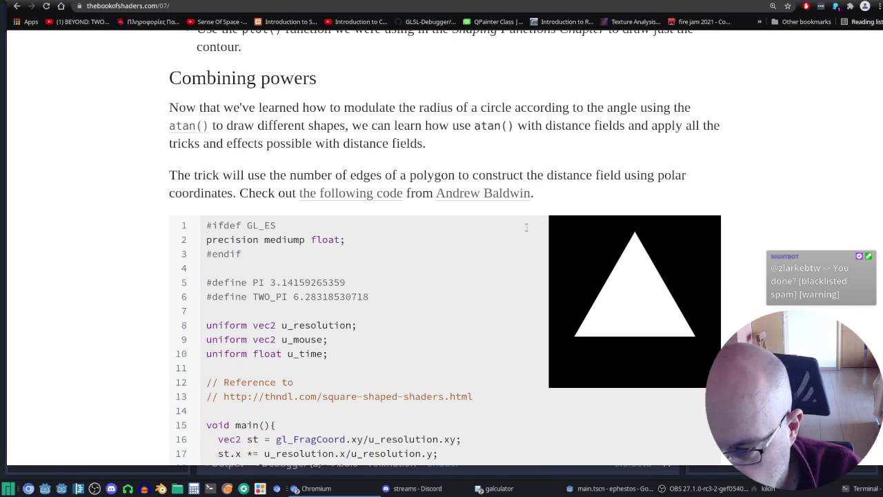
Bring lines 10–39 of the triangle shader into view and mark the atan angle on line 28.
scroll(525, 227, "down", 3)
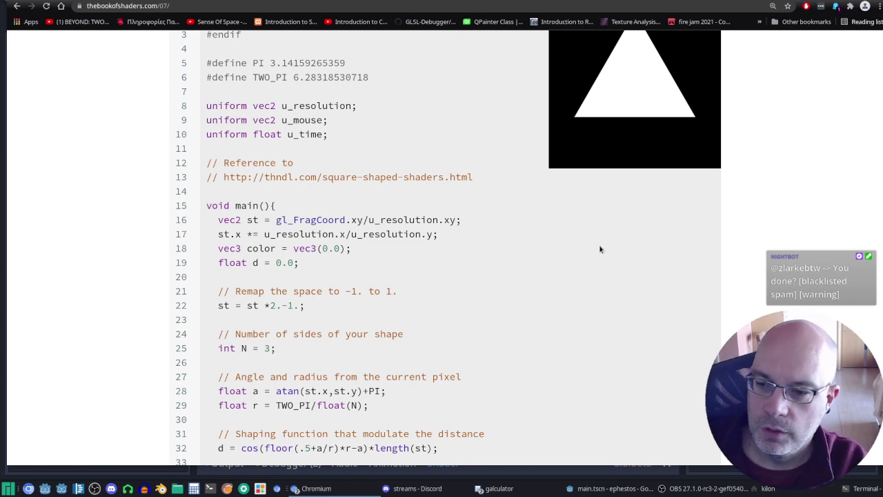
scroll(599, 247, "up", 1)
scroll(600, 249, "down", 1)
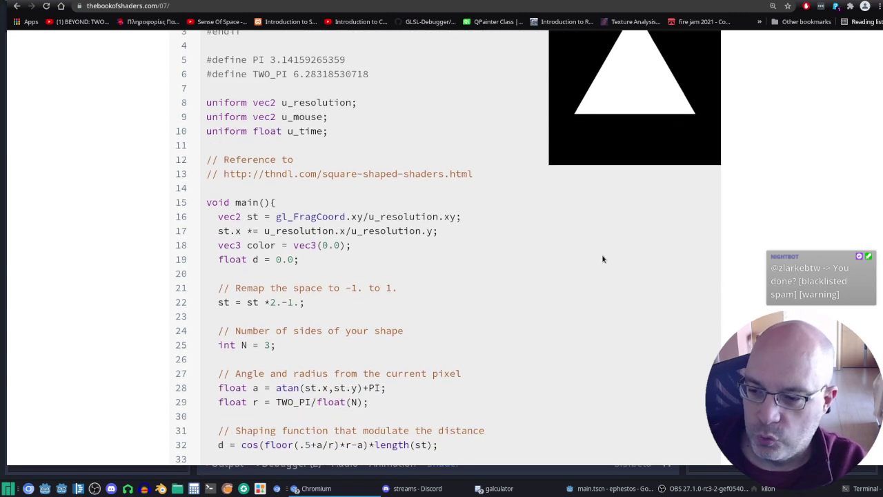
scroll(601, 259, "down", 1)
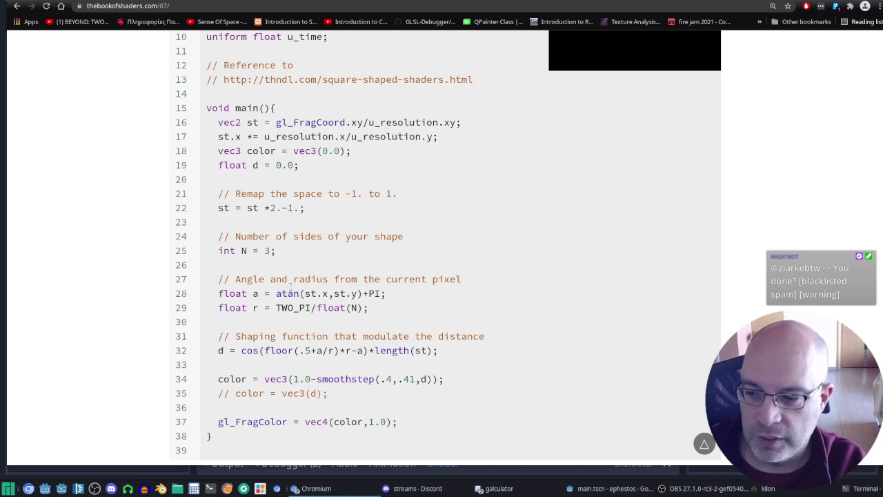
left_click(251, 293)
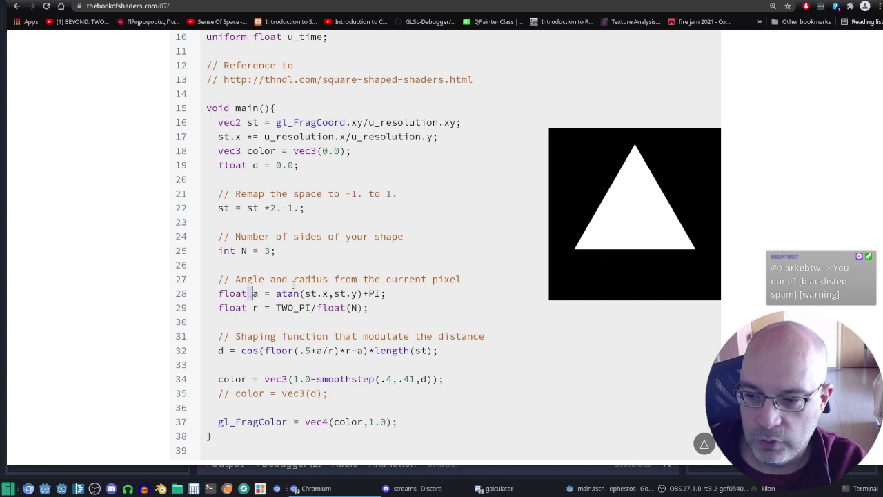
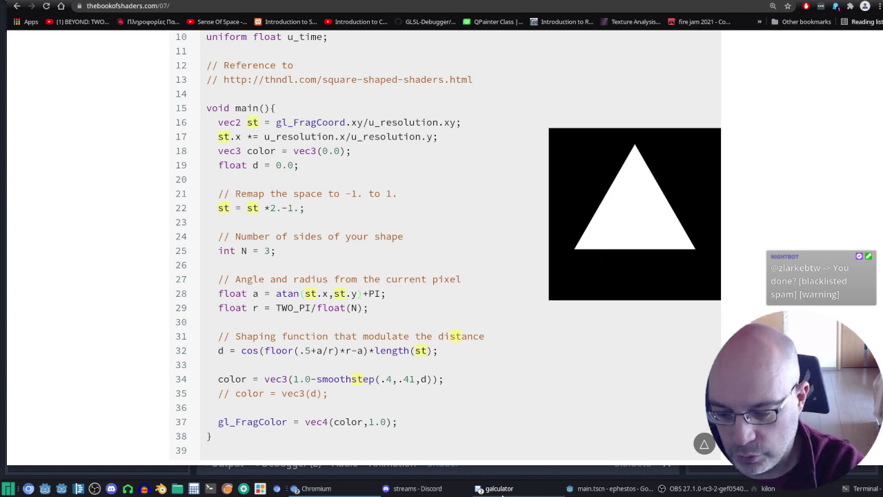
Remove the comment on line 28 so PI is added to the angle again.
type("//")
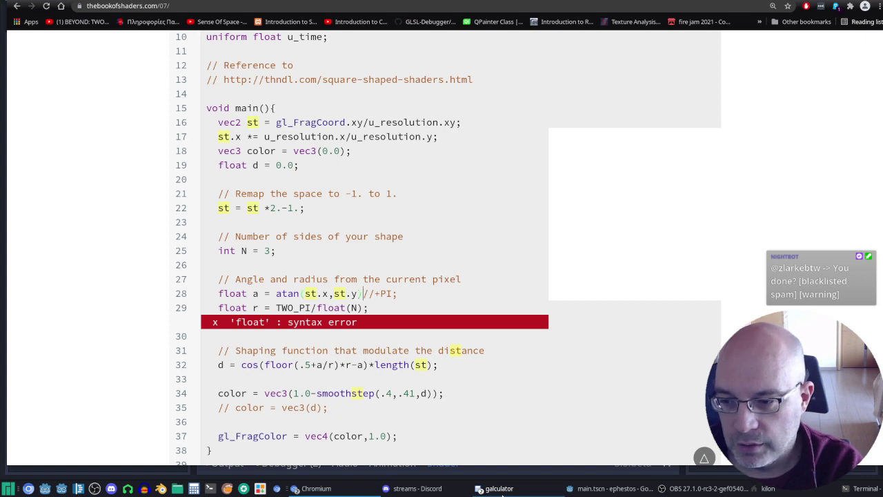
type(";")
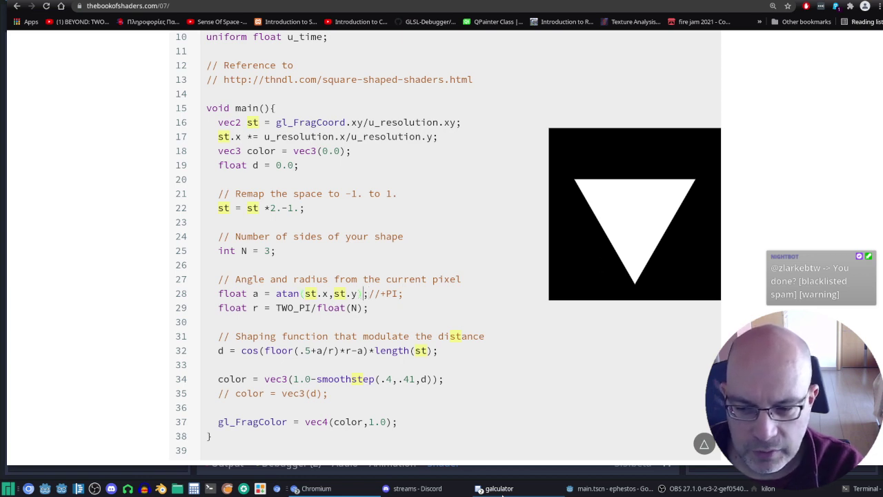
key("Delete")
key("Delete")
key("Delete")
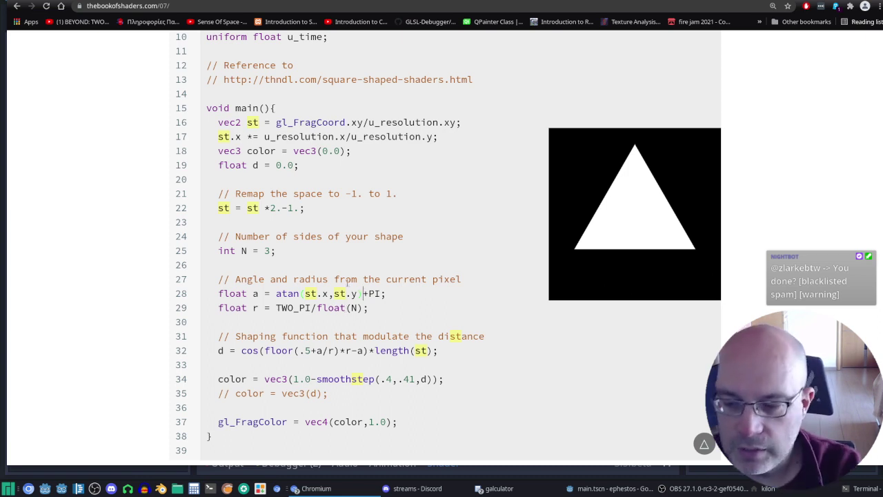
Wrap PI on line 28 as (PI/2.0), trying divisors 2.1, 2.2, 2.3 and 0.5.
key("Right")
type("(")
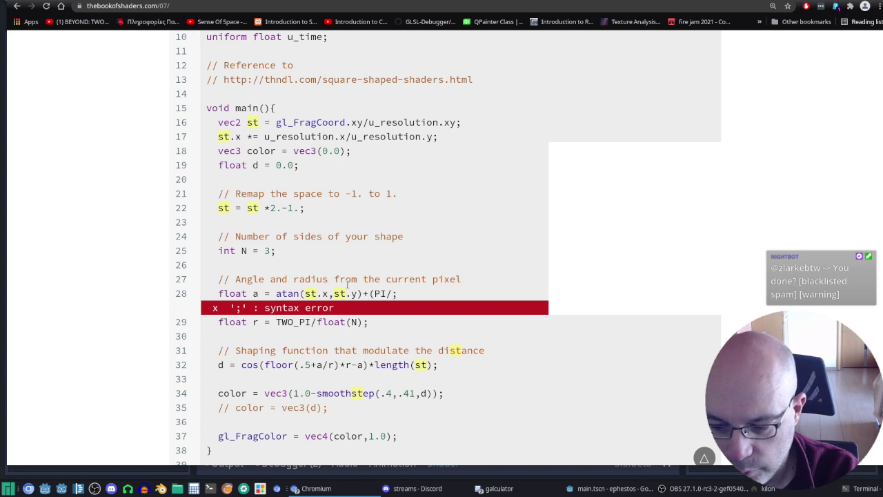
type("2)")
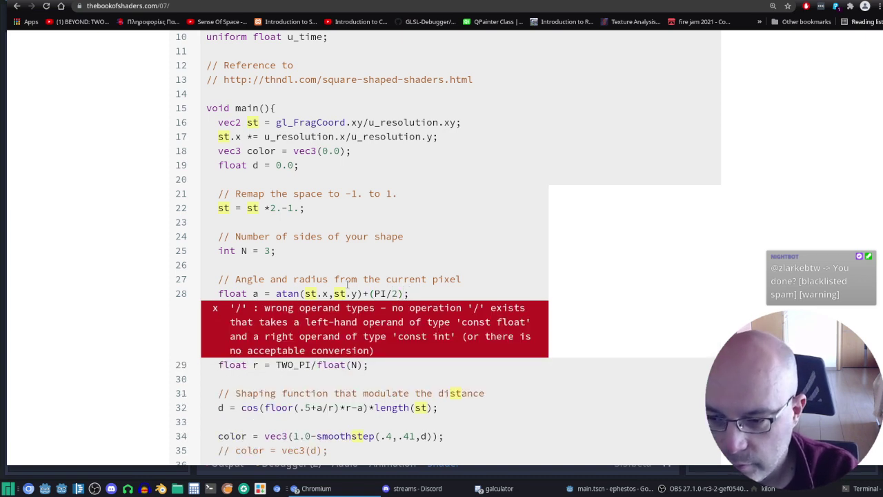
type(".0")
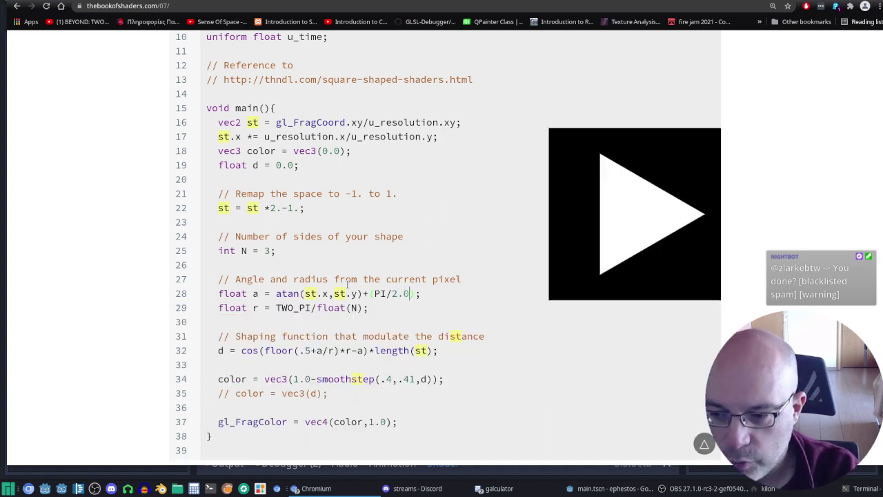
key("BackSpace")
type("1")
key("BackSpace")
type("2")
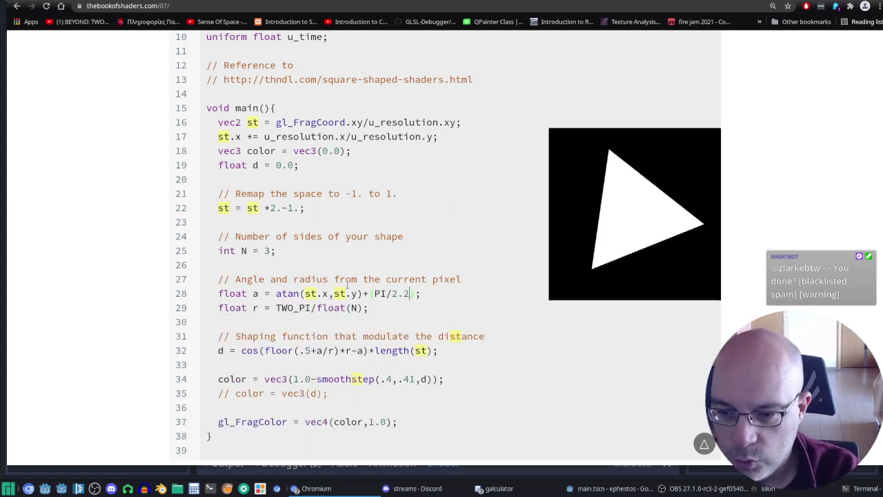
key("BackSpace")
type("3")
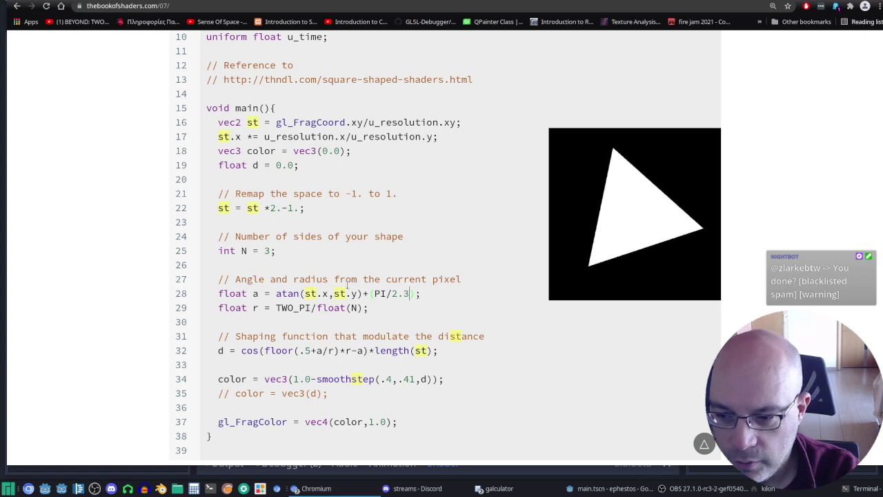
key("BackSpace")
key("BackSpace")
key("BackSpace")
type("0")
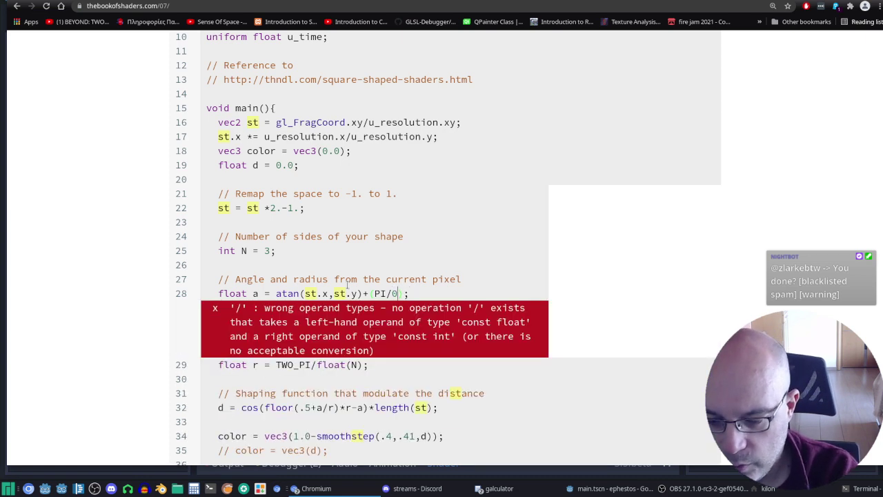
type(".5")
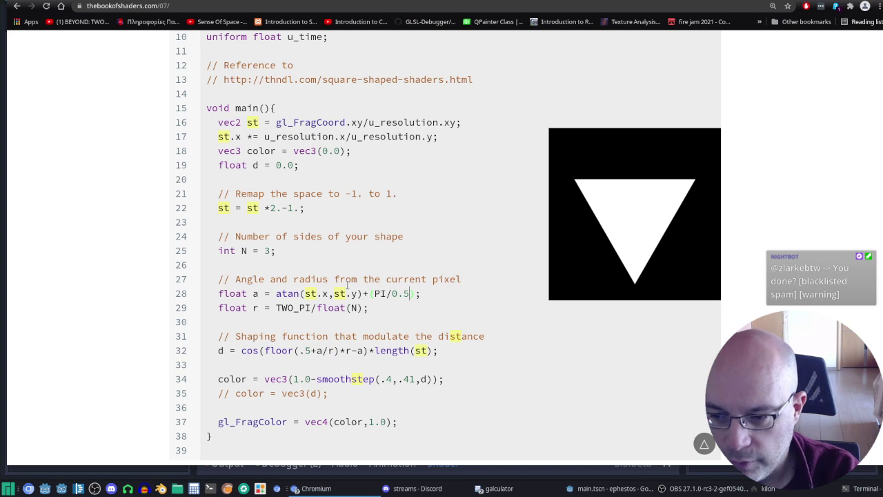
Try divisors from .5 up to .9, then delete the divisor, leaving (PI).
key("BackSpace")
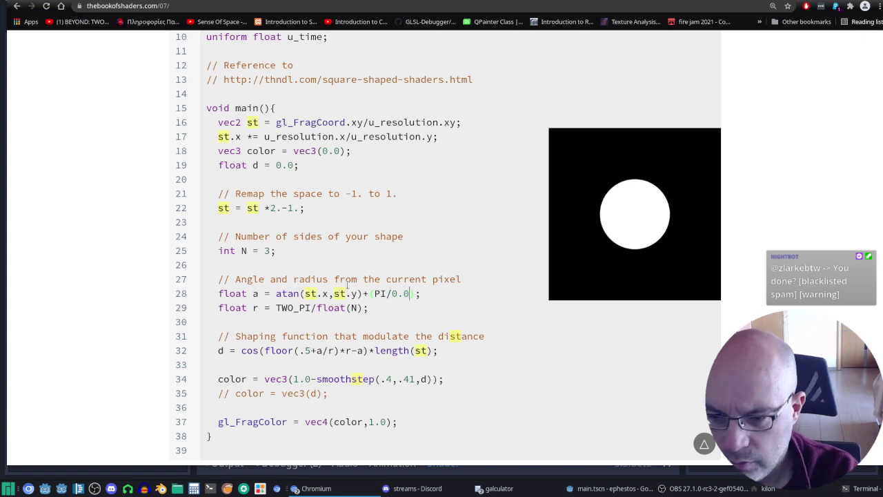
key("BackSpace")
type("1")
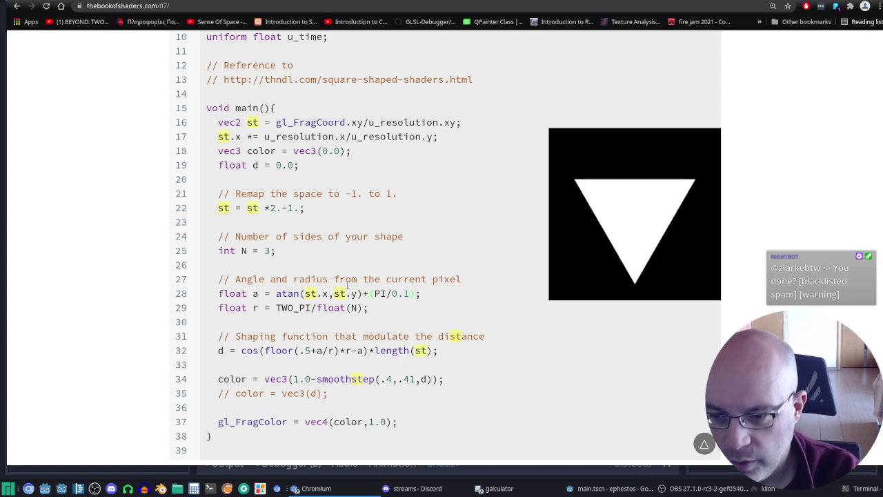
key("BackSpace")
type("2")
key("BackSpace")
type("3")
key("BackSpace")
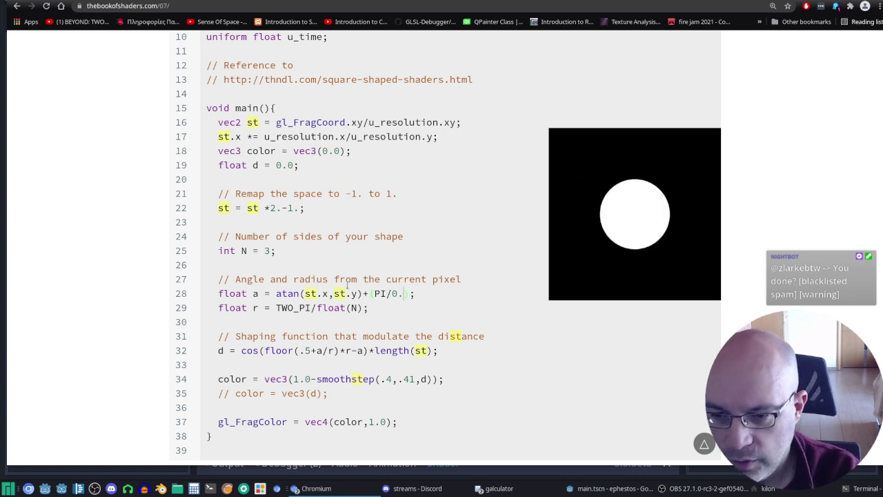
type("5")
key("BackSpace")
key("BackSpace")
type("5")
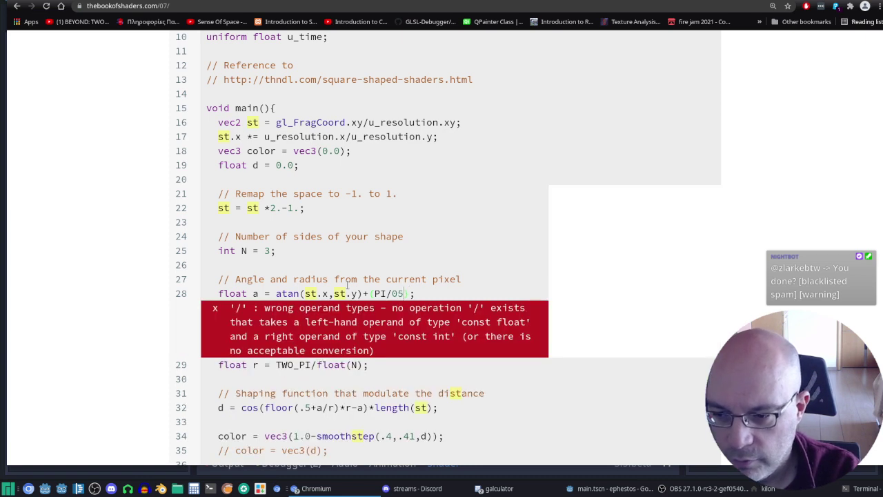
key("BackSpace")
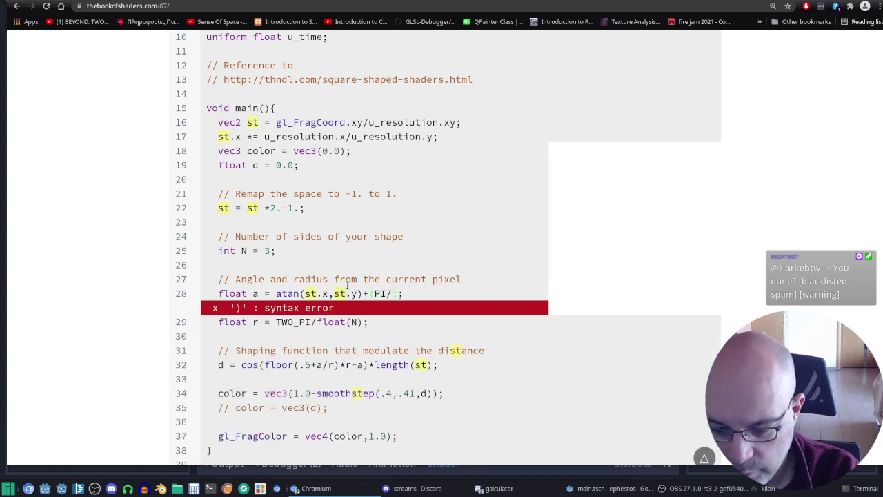
type(".5")
key("BackSpace")
type("6")
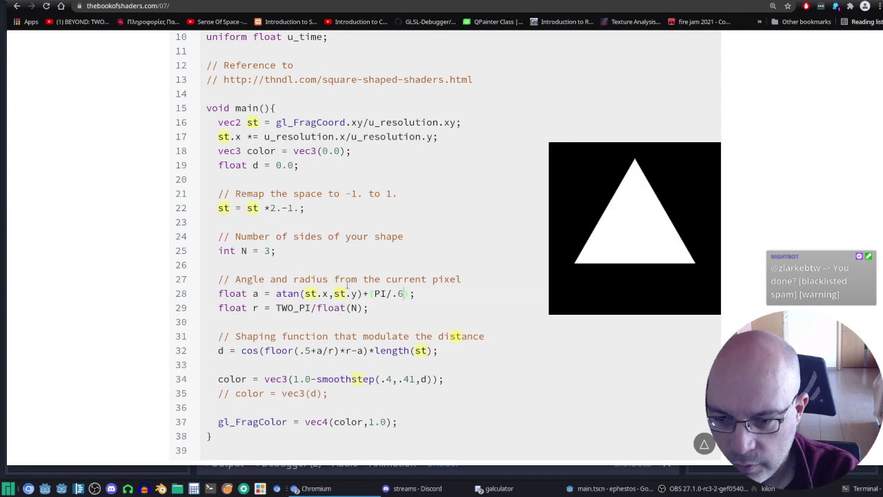
key("BackSpace")
type("7")
key("BackSpace")
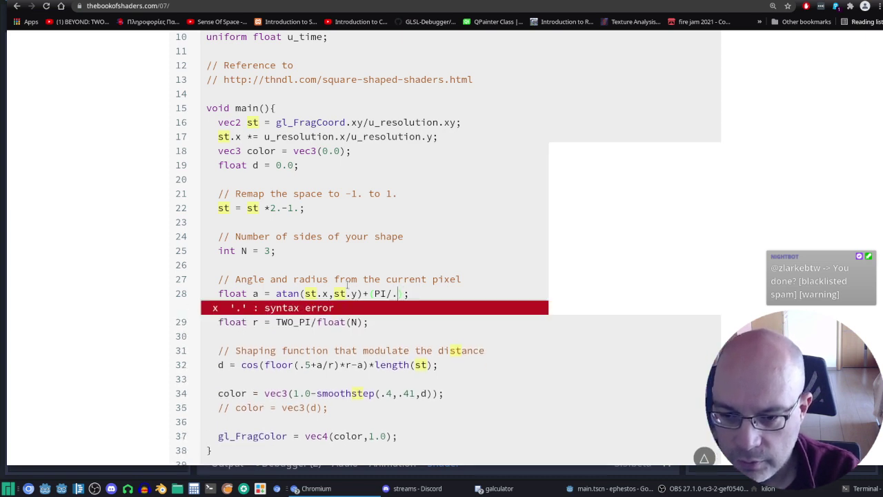
type("8")
key("BackSpace")
type("9")
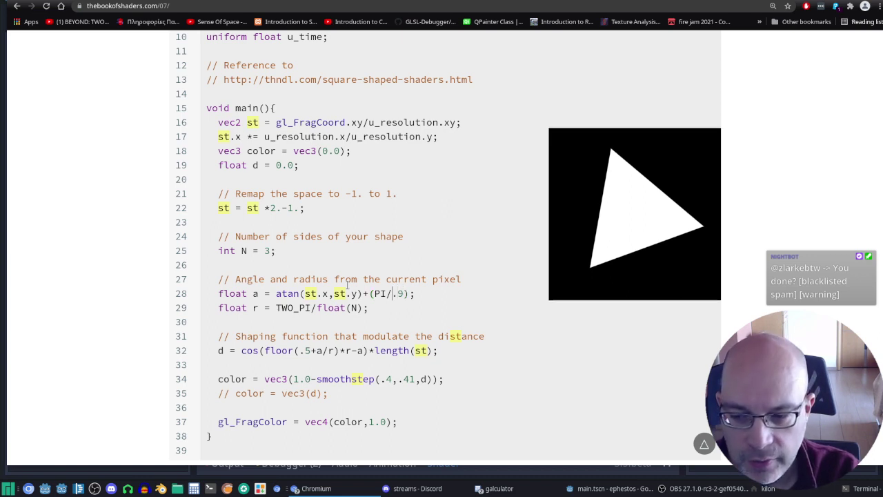
key("Delete")
key("Delete")
key("Delete")
key("Delete")
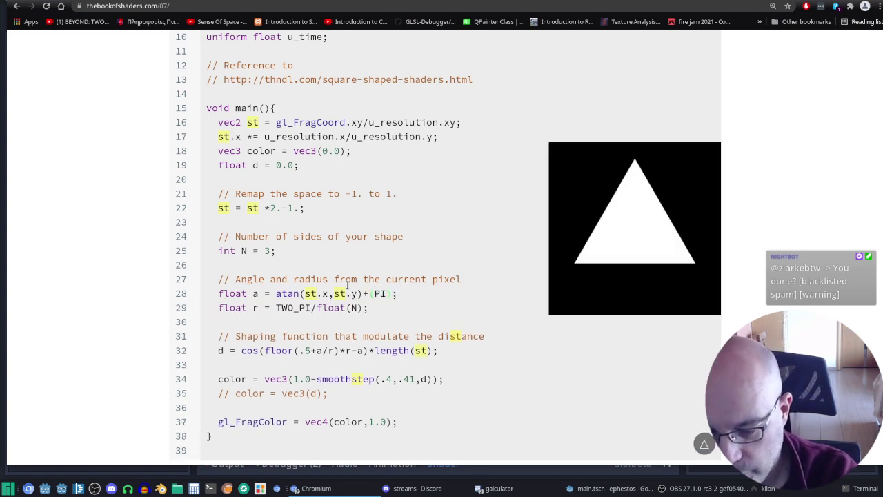
Change the line 28 offset from (2.0*PI) to (1.5*PI), turning the triangle to point left.
type(".0")
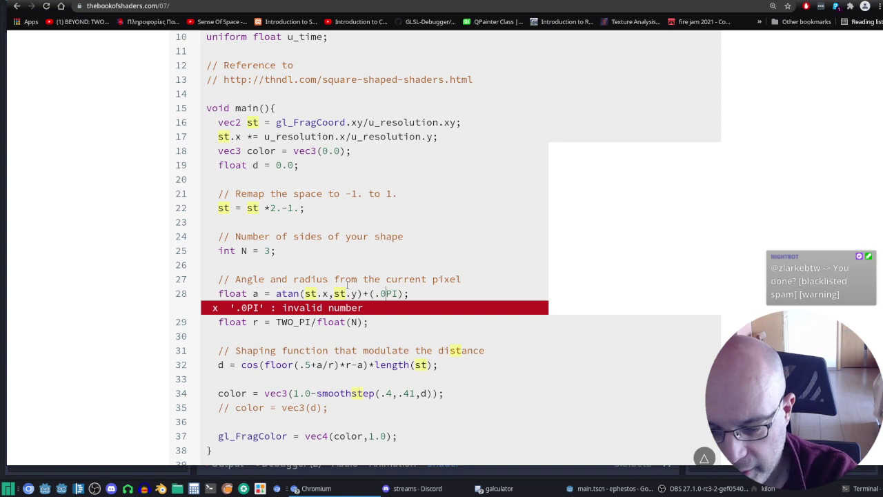
type("*")
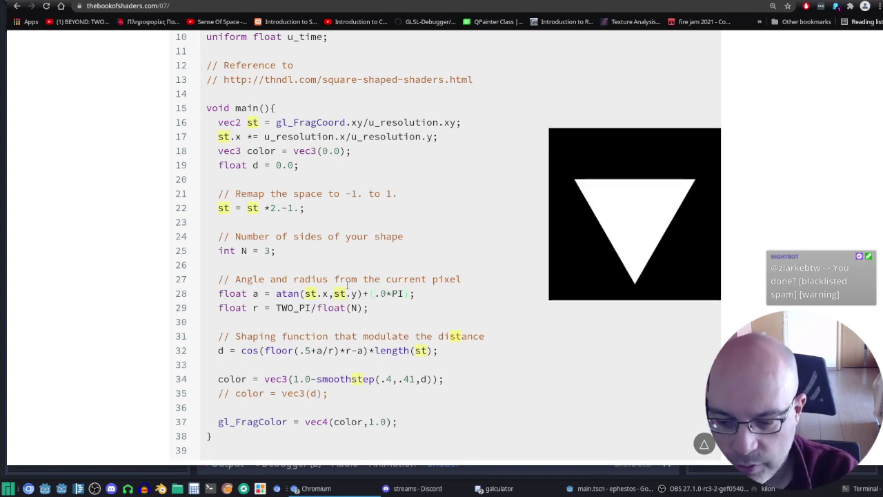
type("2")
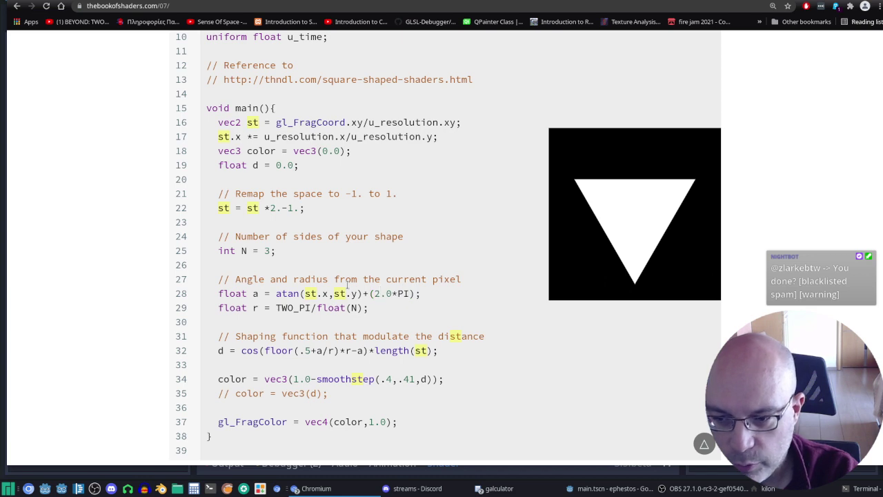
key("Down")
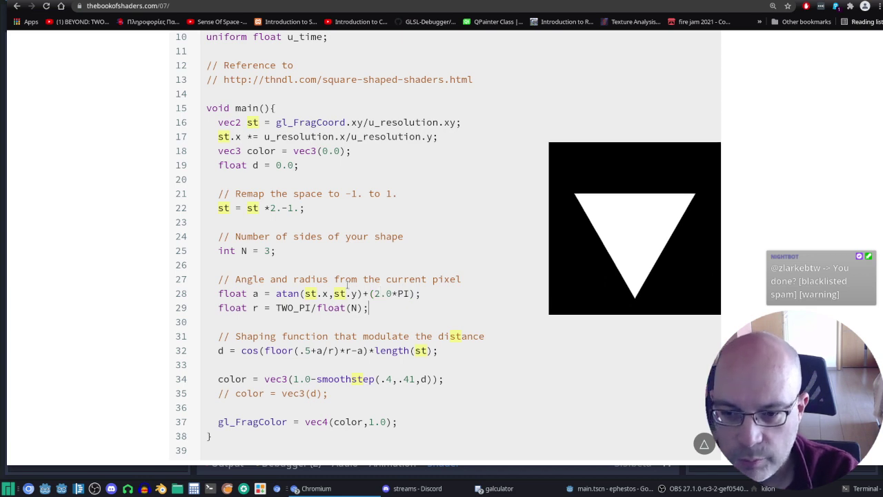
key("Up")
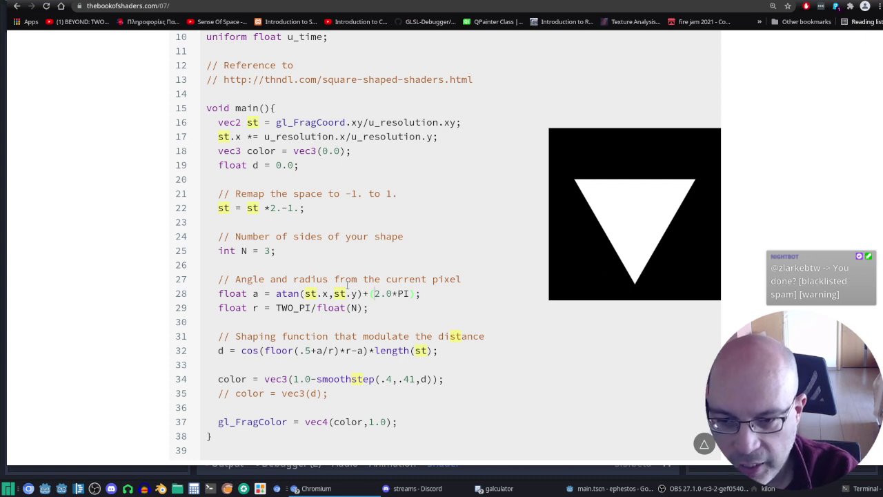
key("BackSpace")
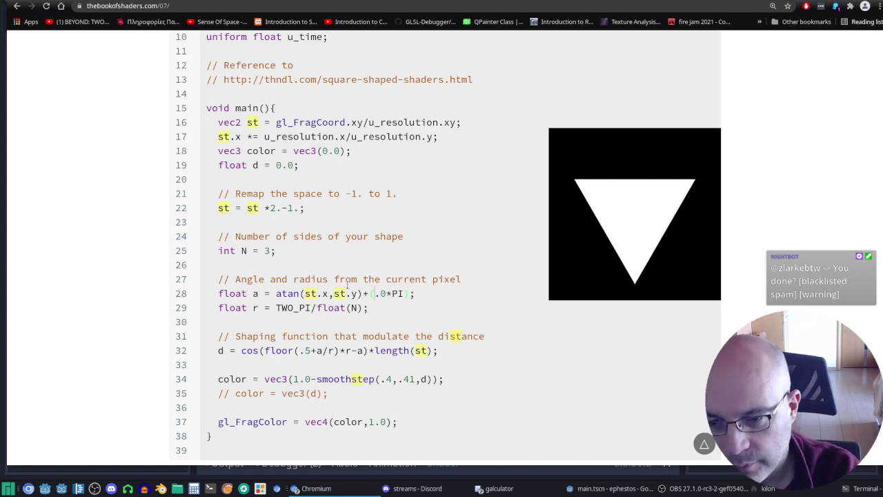
type("1")
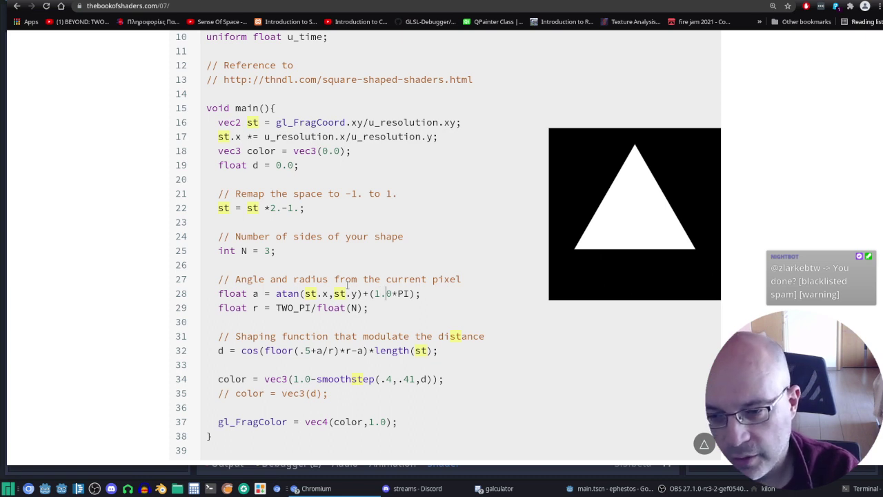
key("Delete")
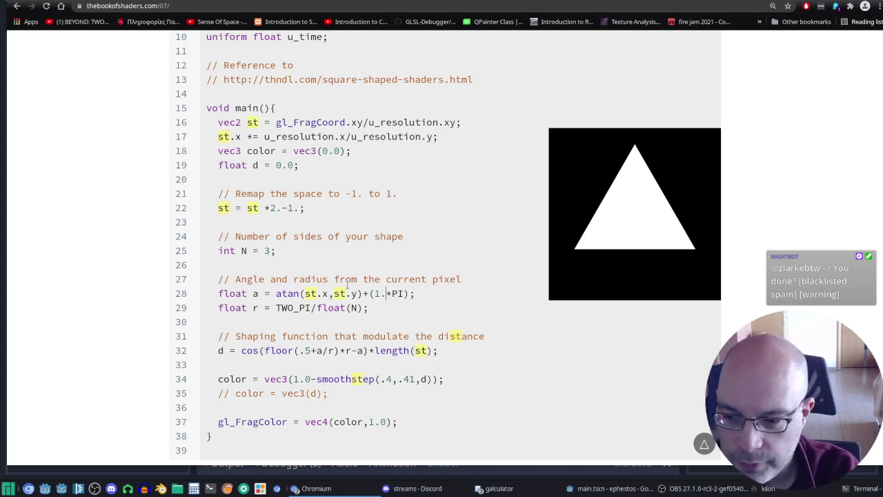
type("5")
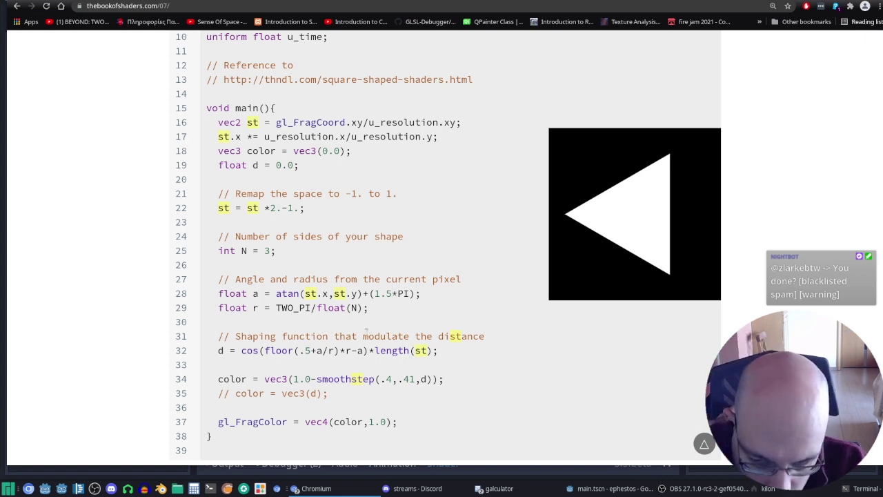
Replace the 1.5*PI offset on line 28 with just (PI).
left_click(378, 293)
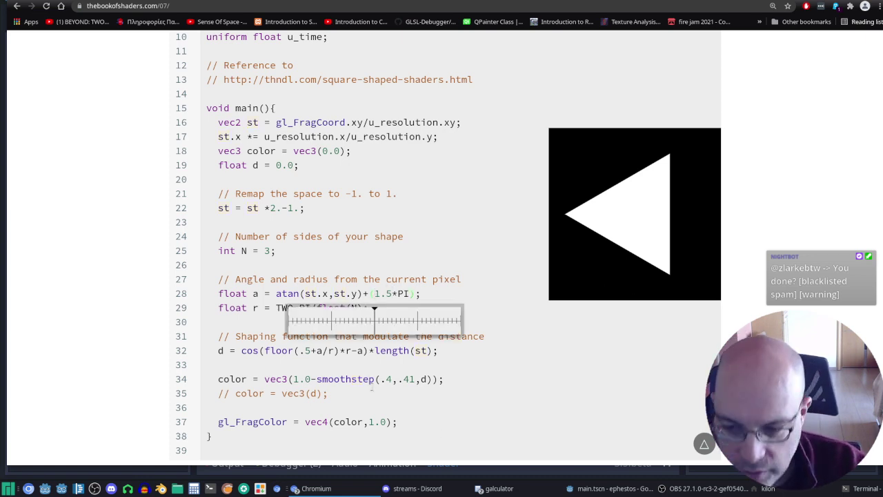
key("BackSpace")
key("BackSpace")
key("BackSpace")
key("Delete")
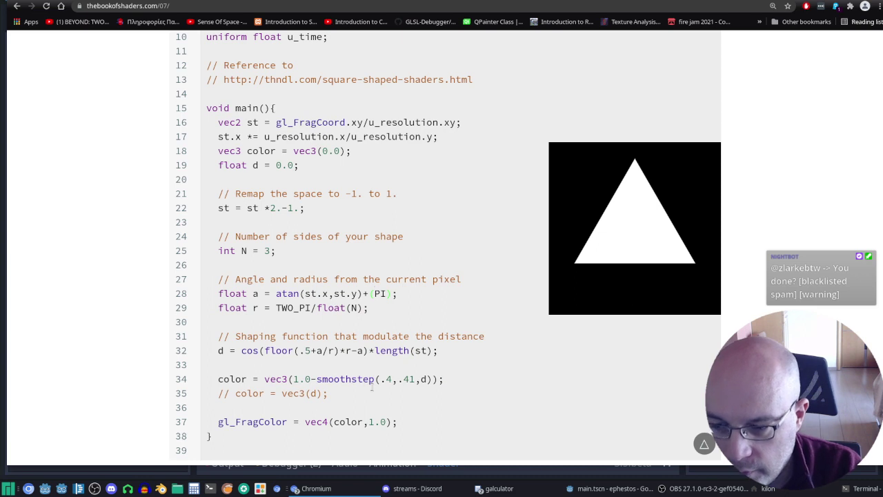
Highlight TWO_PI, the angle line and r, then delete the side count 3 on line 25.
left_click(294, 308)
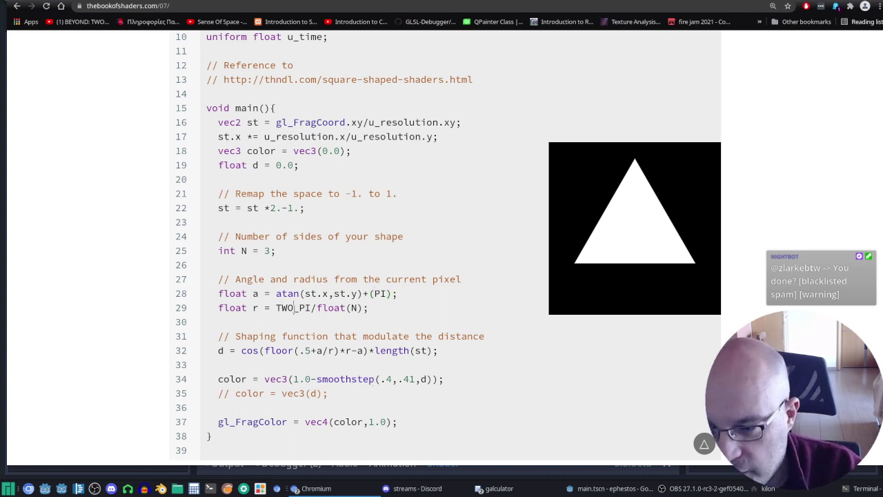
double_click(294, 308)
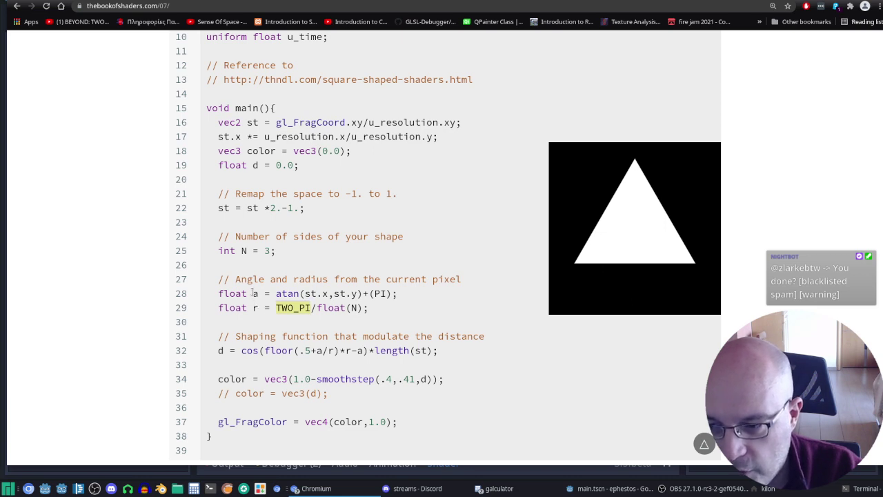
triple_click(252, 293)
double_click(253, 308)
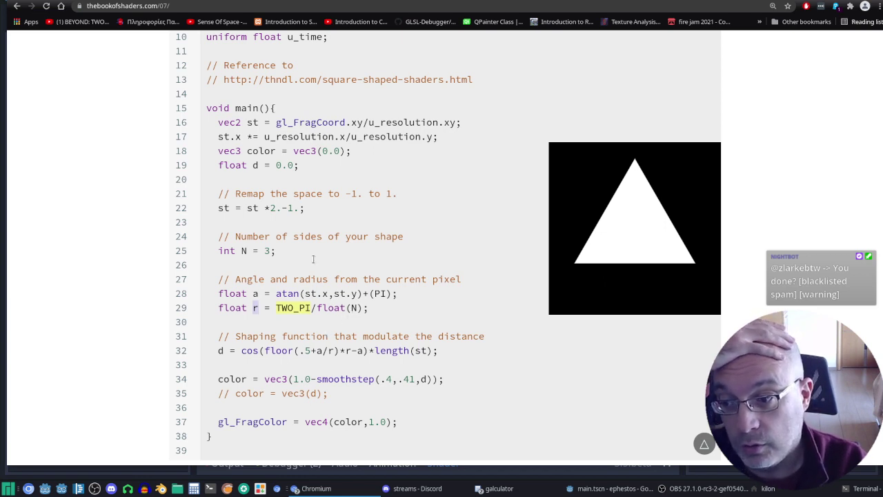
double_click(267, 250)
key("BackSpace")
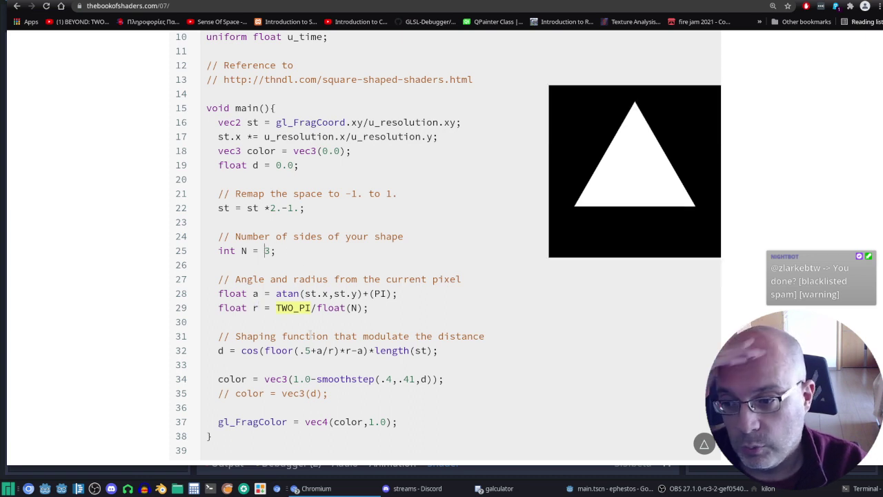
Enter 180 sides on line 25 to get a circle, then change int N back to 3.
type("18")
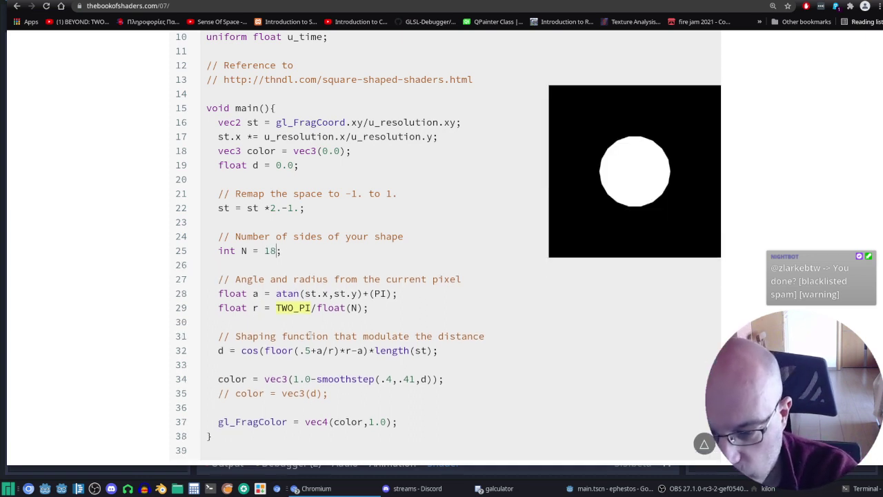
type("0")
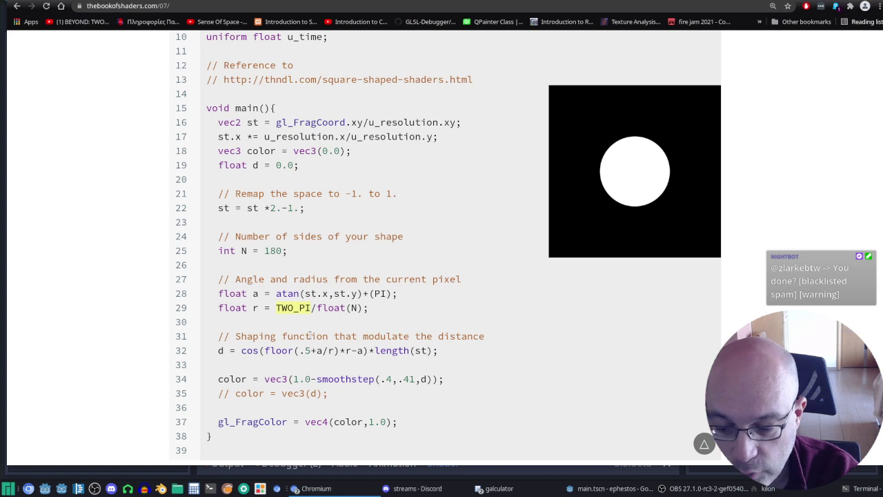
key("BackSpace")
key("BackSpace")
key("BackSpace")
type("3")
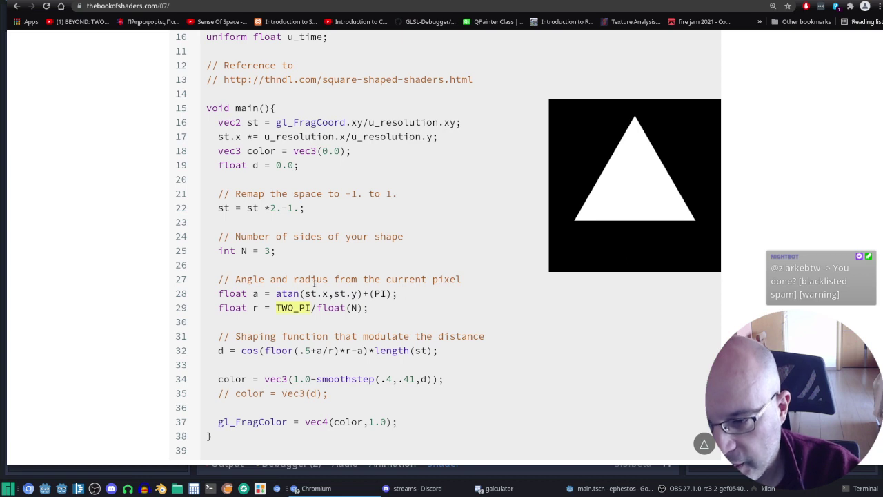
double_click(287, 292)
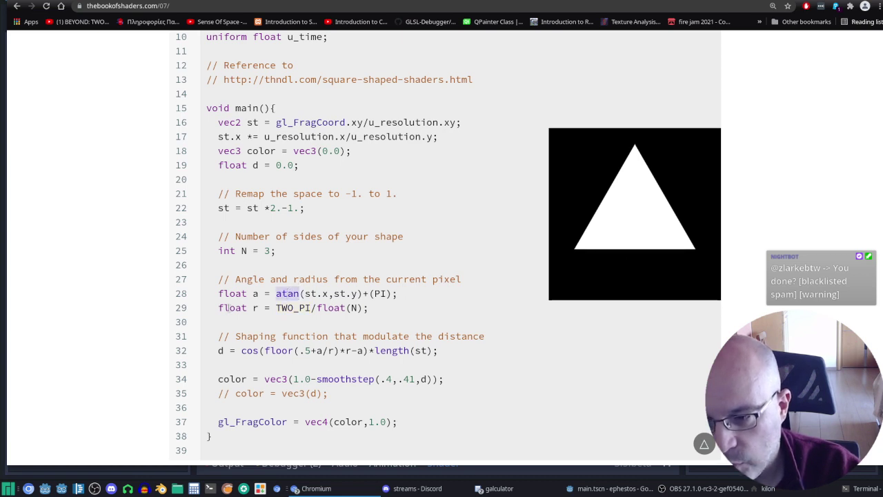
double_click(256, 294)
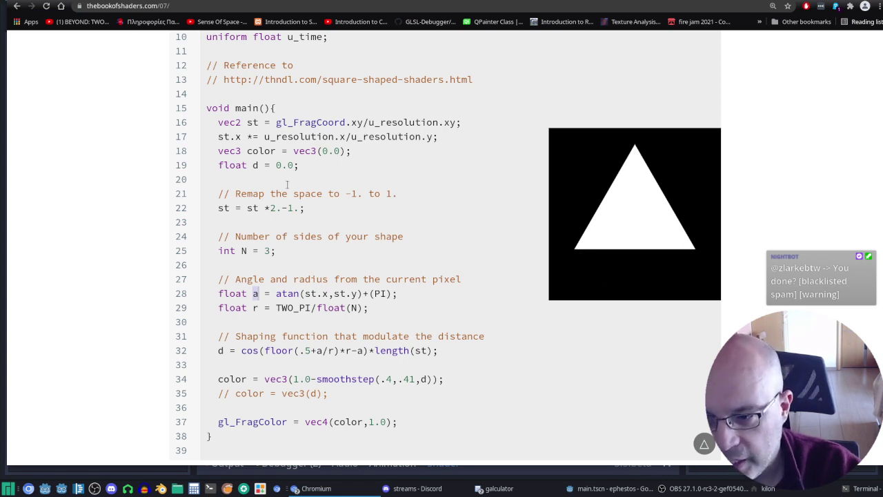
double_click(267, 250)
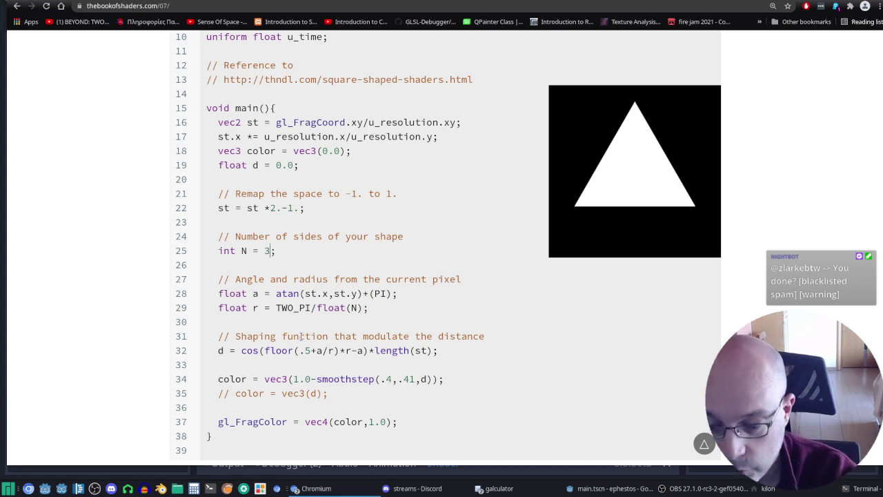
Cycle the side count on line 25 through 4, 5, 6 and 7, then back to 3.
key("BackSpace")
type("4")
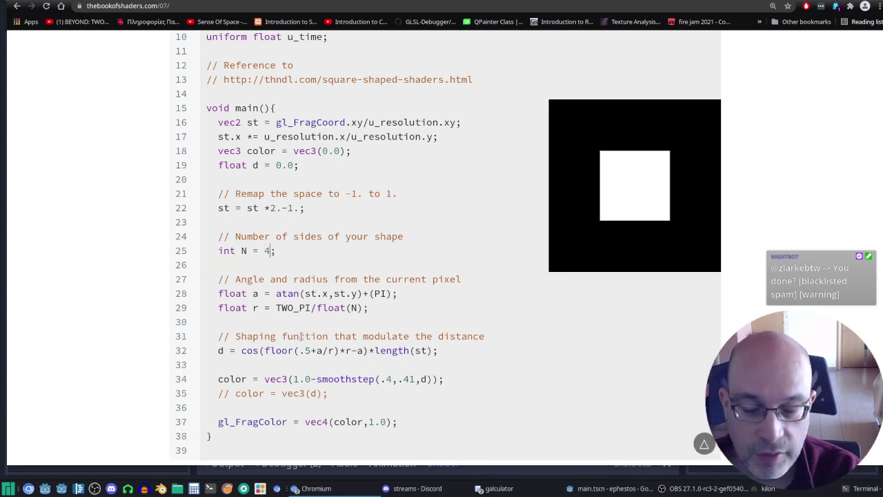
key("BackSpace")
type("5")
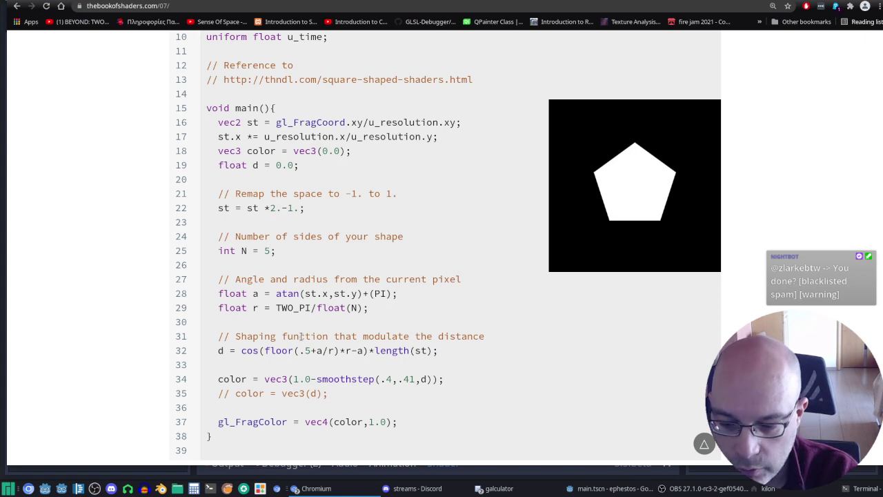
key("BackSpace")
type("6")
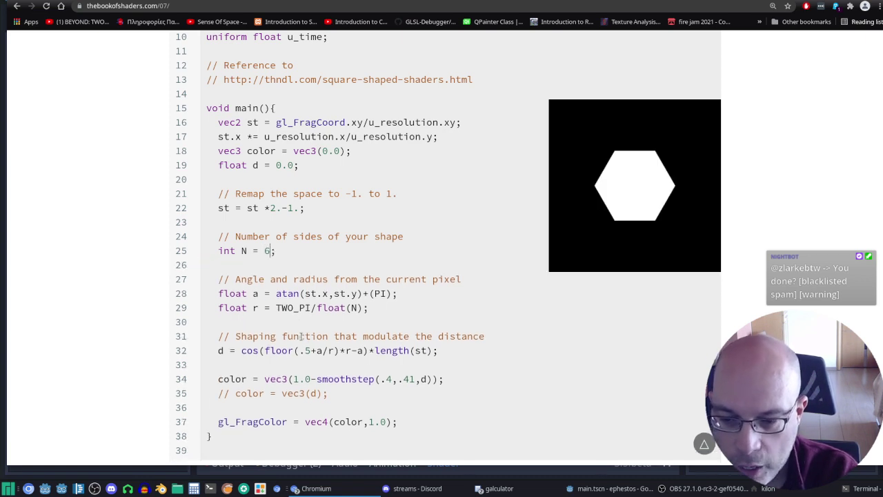
key("BackSpace")
type("7")
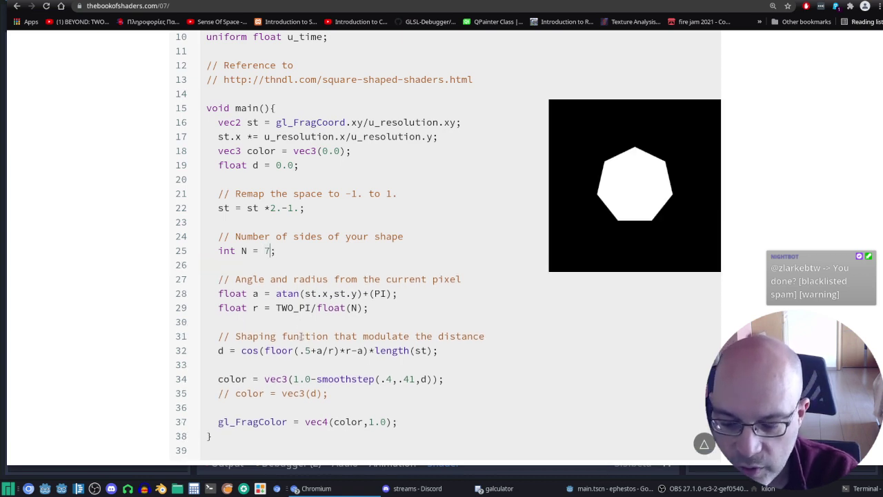
key("BackSpace")
type("3")
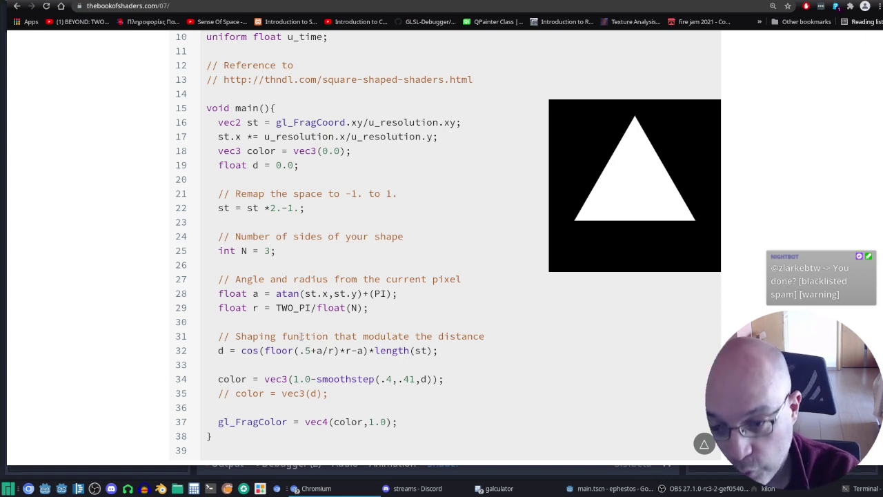
Set the side count to 4, then 180, and finally back to 3.
key("BackSpace")
type("4")
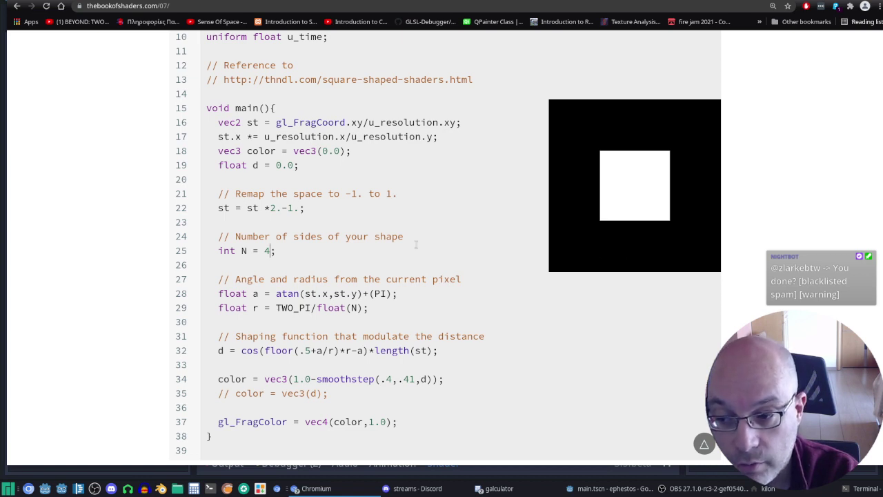
key("BackSpace")
type("180")
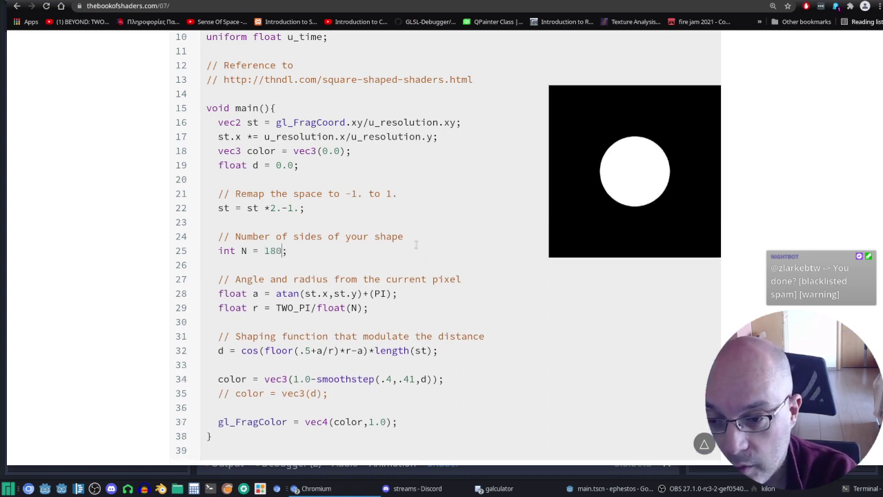
key("BackSpace")
key("BackSpace")
key("BackSpace")
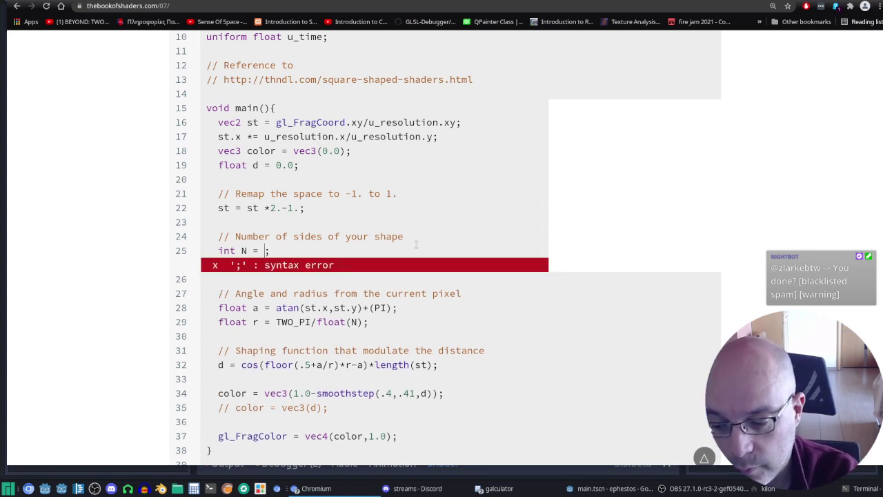
type("3")
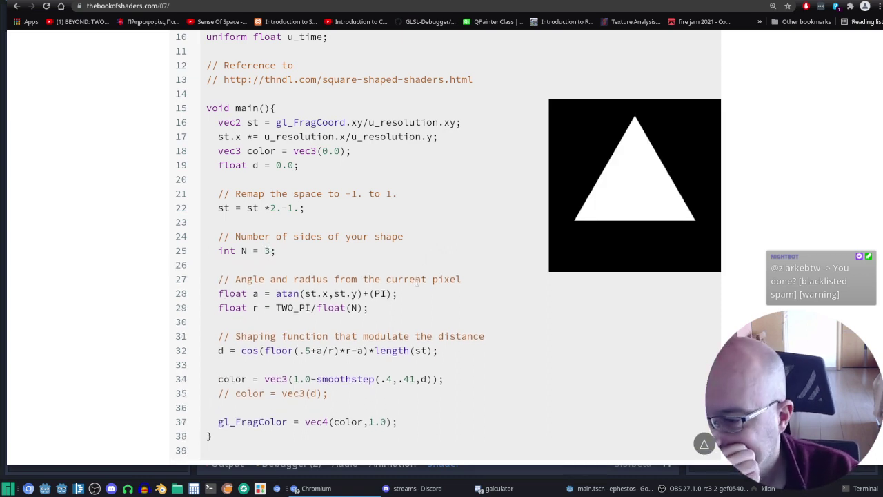
scroll(428, 242, "down", 1)
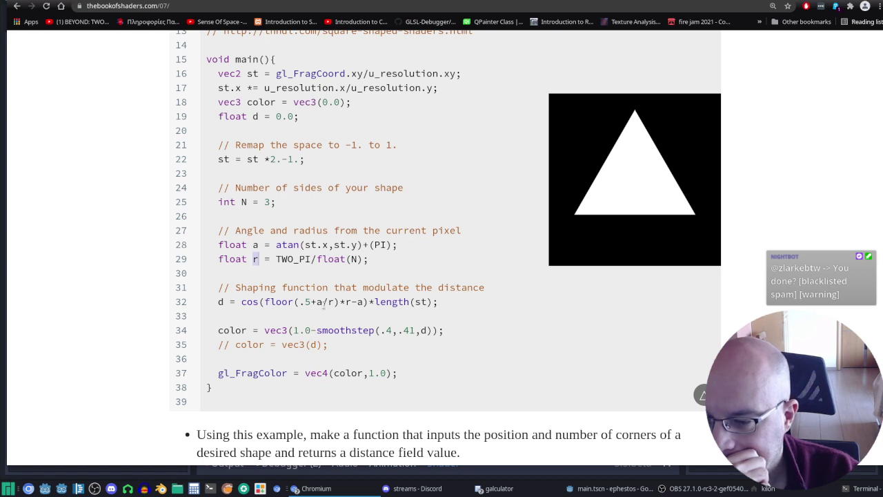
mouse_move(316, 301)
left_mouse_down()
mouse_move(436, 302)
mouse_move(365, 302)
left_mouse_up()
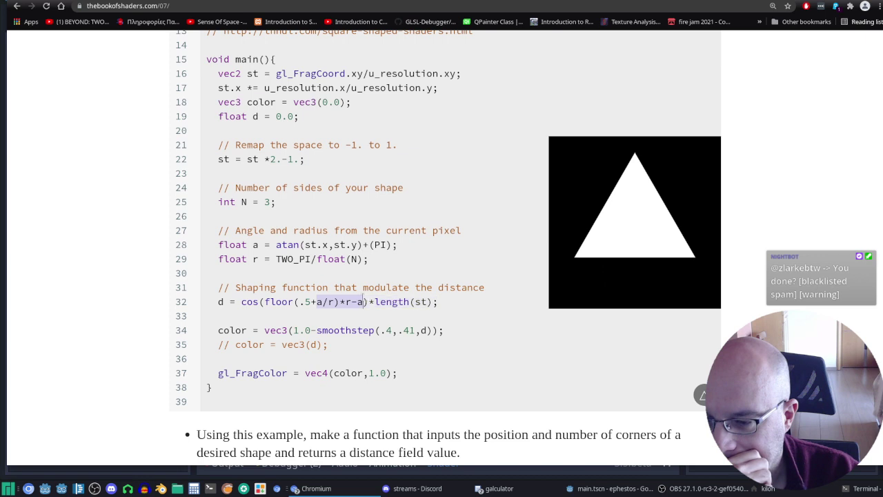
left_click(338, 258)
double_click(309, 244)
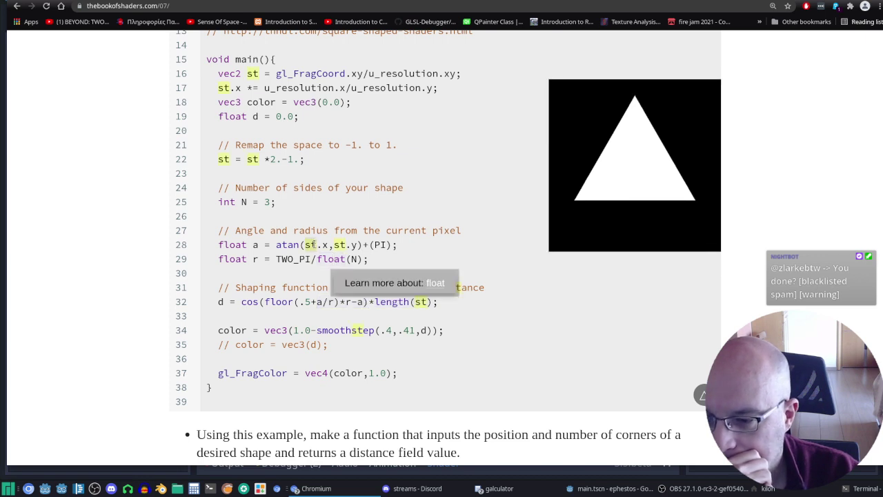
double_click(254, 245)
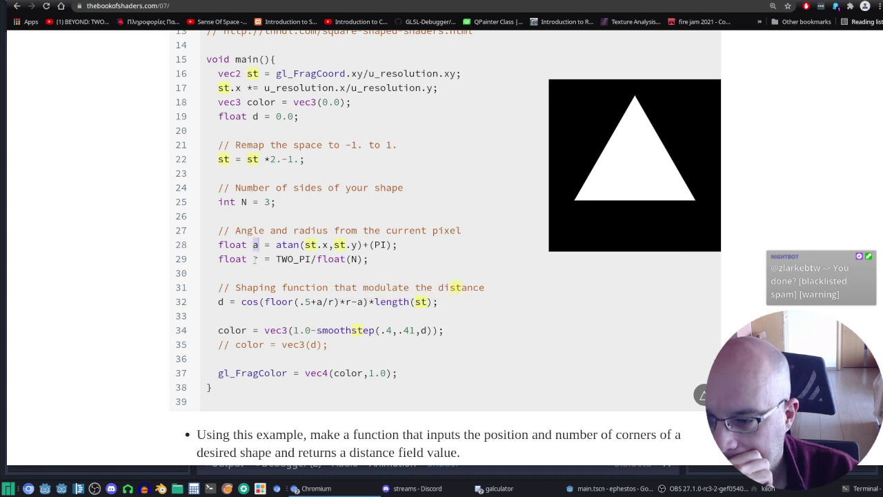
double_click(255, 259)
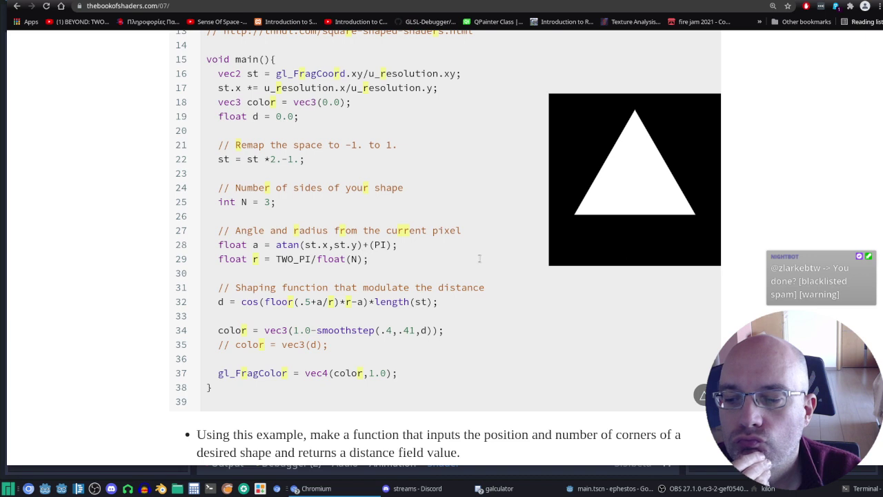
scroll(479, 259, "down", 1)
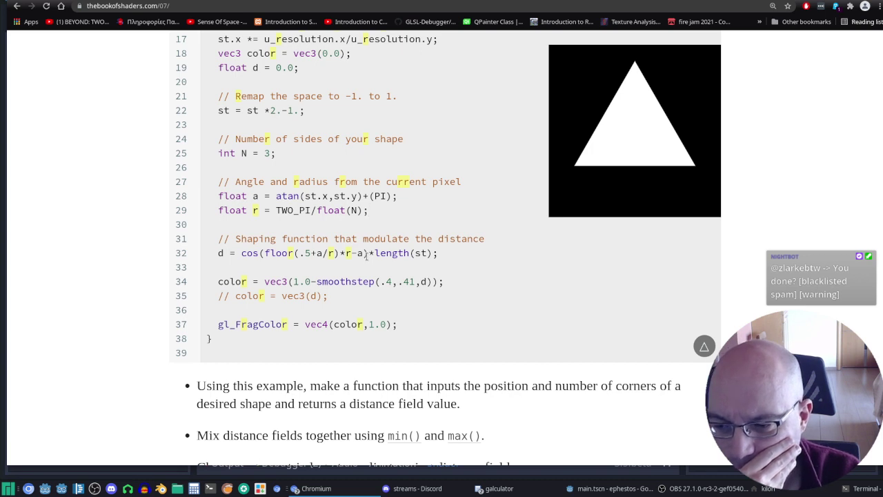
scroll(403, 273, "down", 1)
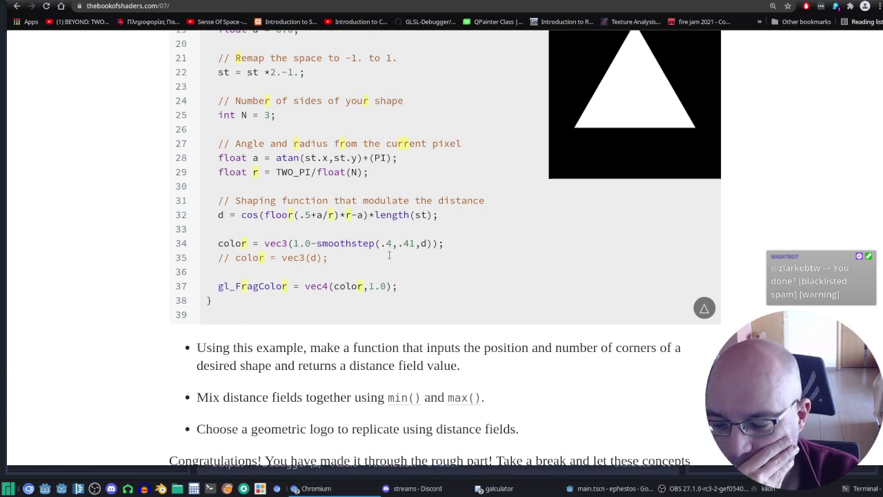
Drag the .5 floor offset on line 32 to 0.436, skewing the triangle.
left_click(314, 228)
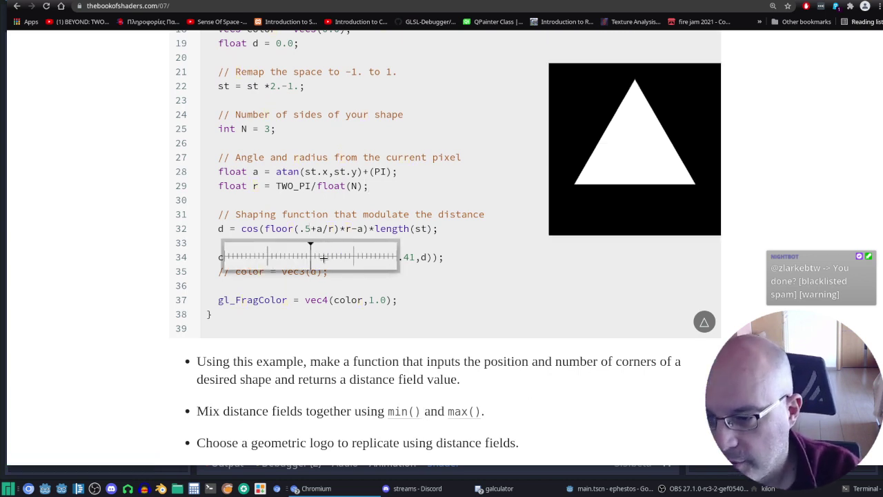
mouse_move(310, 250)
left_mouse_down()
mouse_move(343, 236)
mouse_move(324, 257)
mouse_move(383, 249)
mouse_move(307, 263)
left_mouse_up()
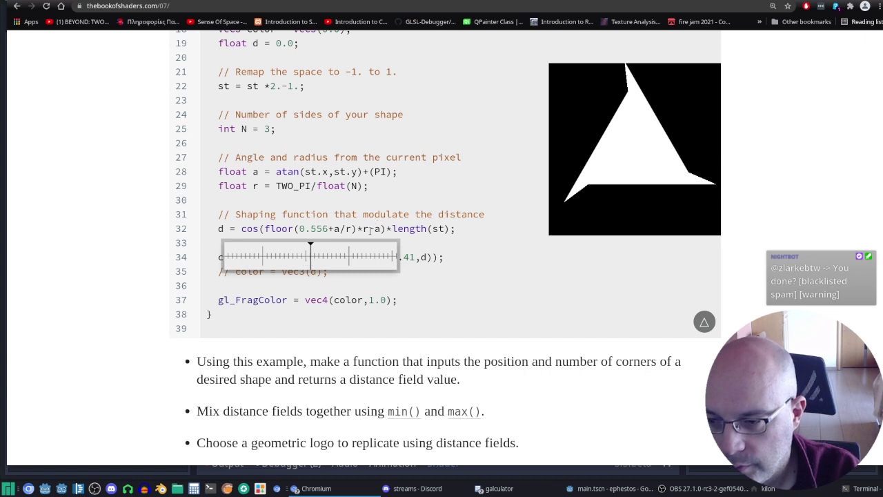
left_click_drag(333, 252, 330, 257)
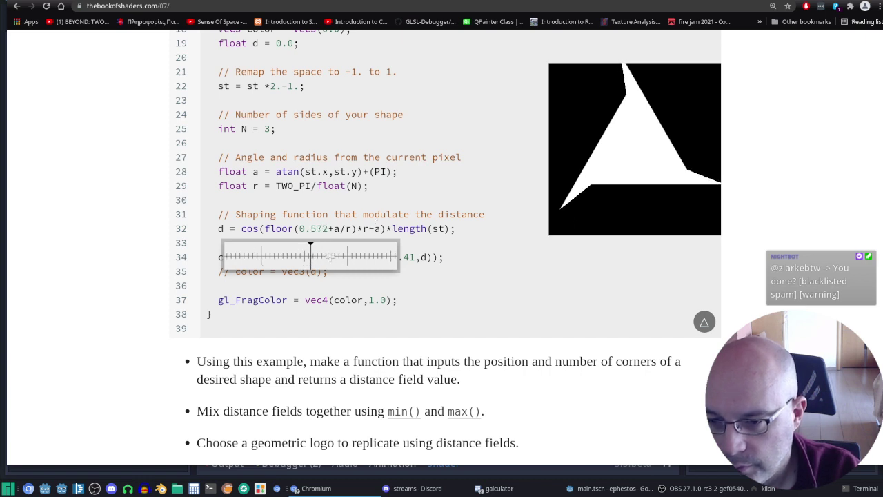
left_click_drag(331, 256, 341, 260)
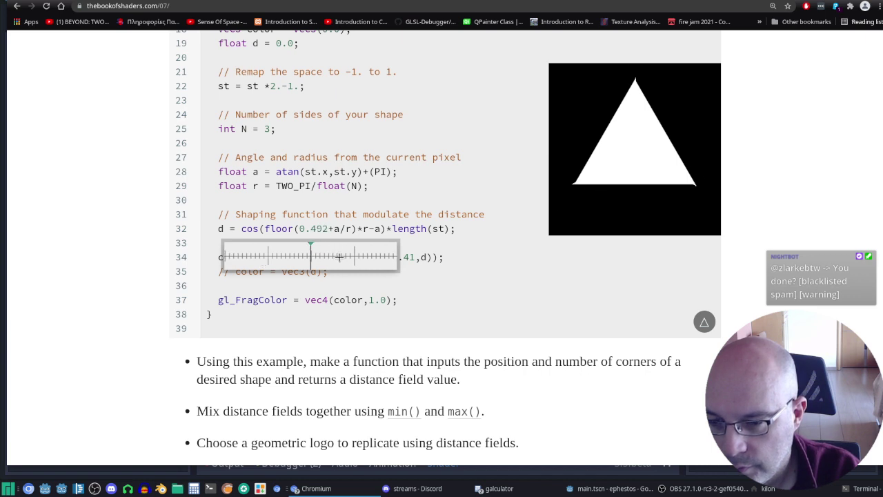
left_click(456, 289)
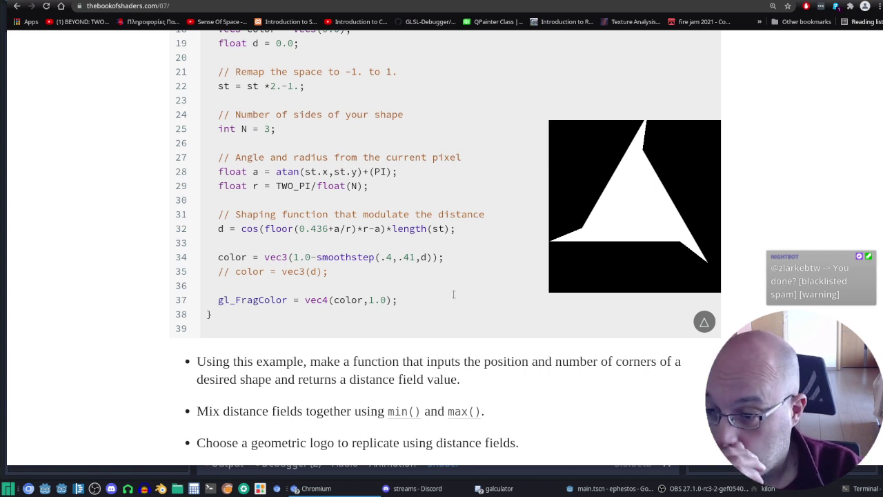
left_click(385, 257)
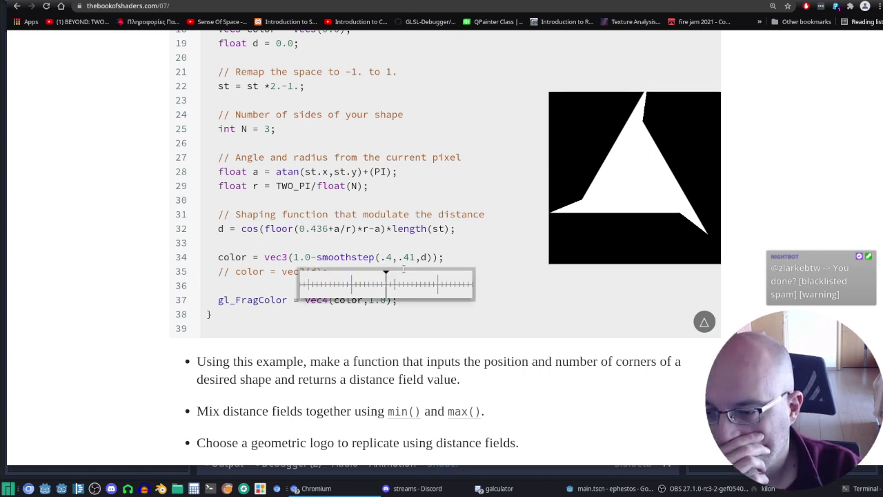
Drag the line 34 smoothstep edges to 0.384 and 0.442, then dismiss the browser's profile panel.
left_click_drag(387, 284, 390, 289)
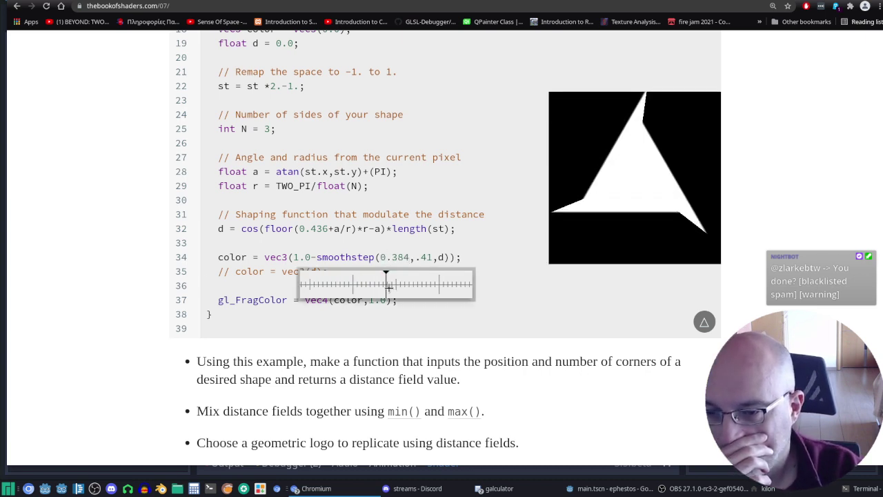
left_click(421, 257)
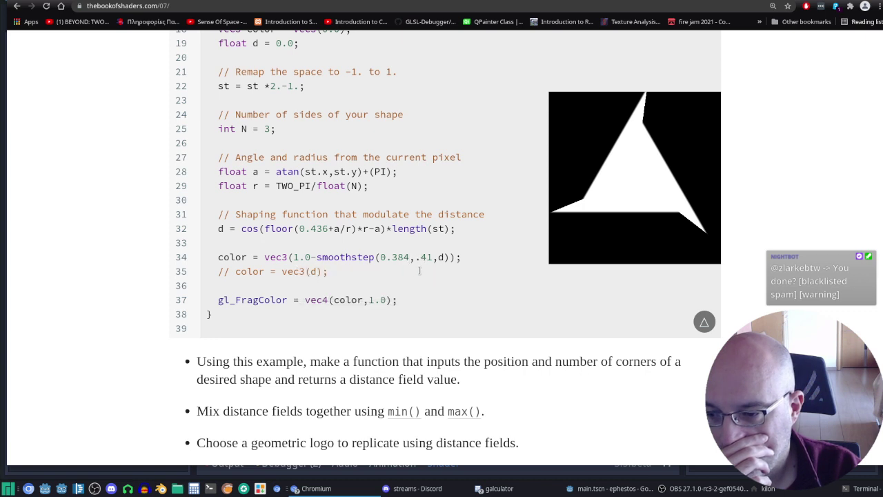
left_click(421, 257)
mouse_move(430, 280)
left_mouse_down()
mouse_move(386, 289)
mouse_move(462, 278)
mouse_move(431, 286)
left_mouse_up()
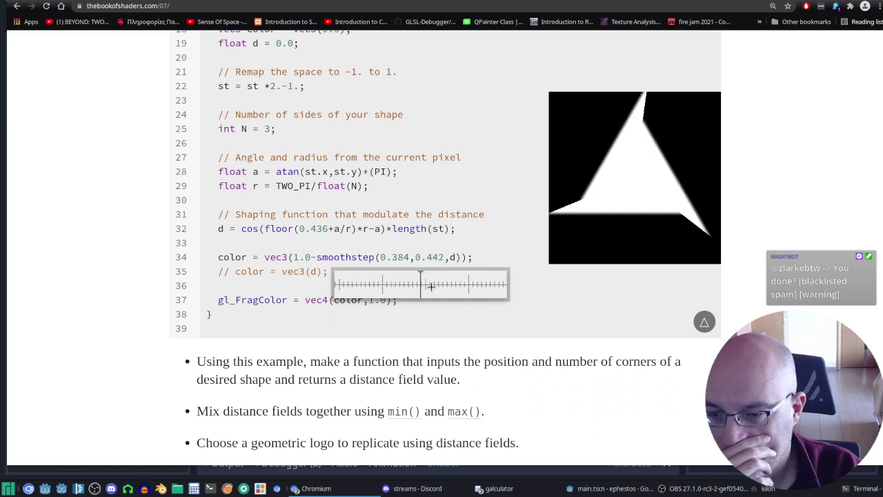
left_click(579, 312)
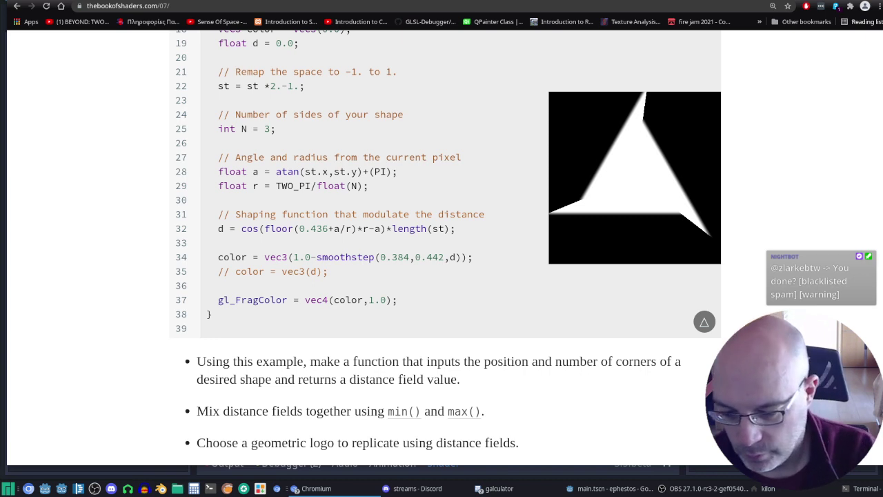
key("ctrl+shift+m")
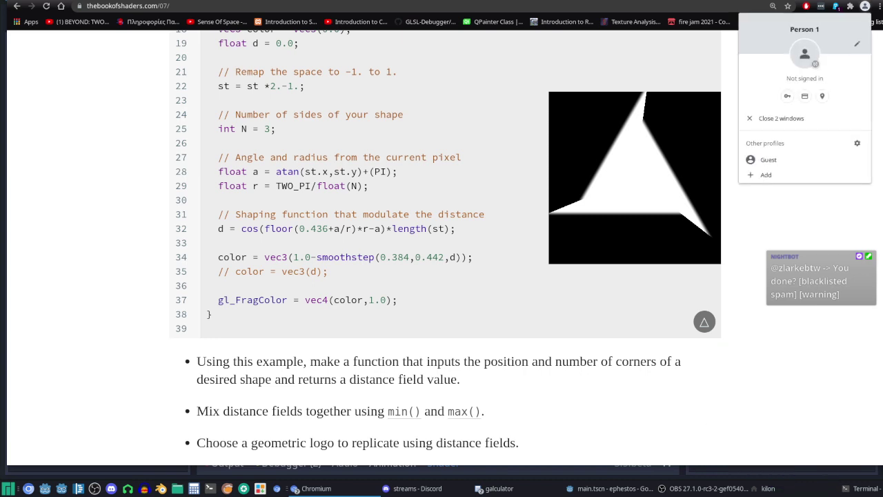
left_click(757, 452)
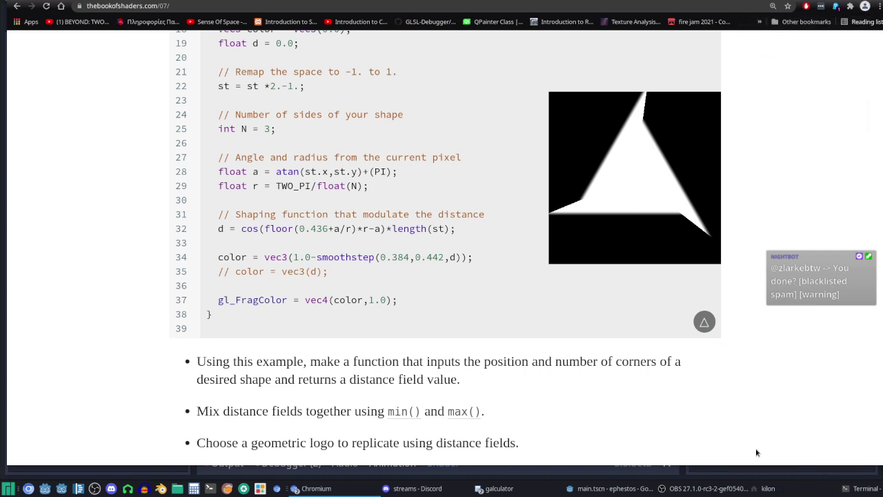